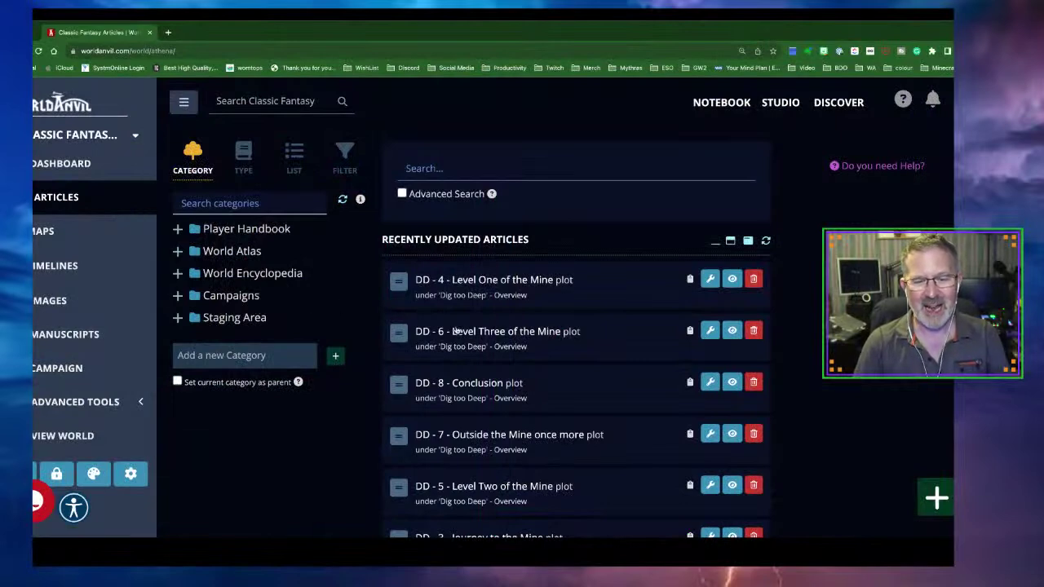
Step: View the 'Dig too Deep' - Overview plot article from the recently updated articles and read down to its list of sub-articles
scroll(455, 329, "down", 3)
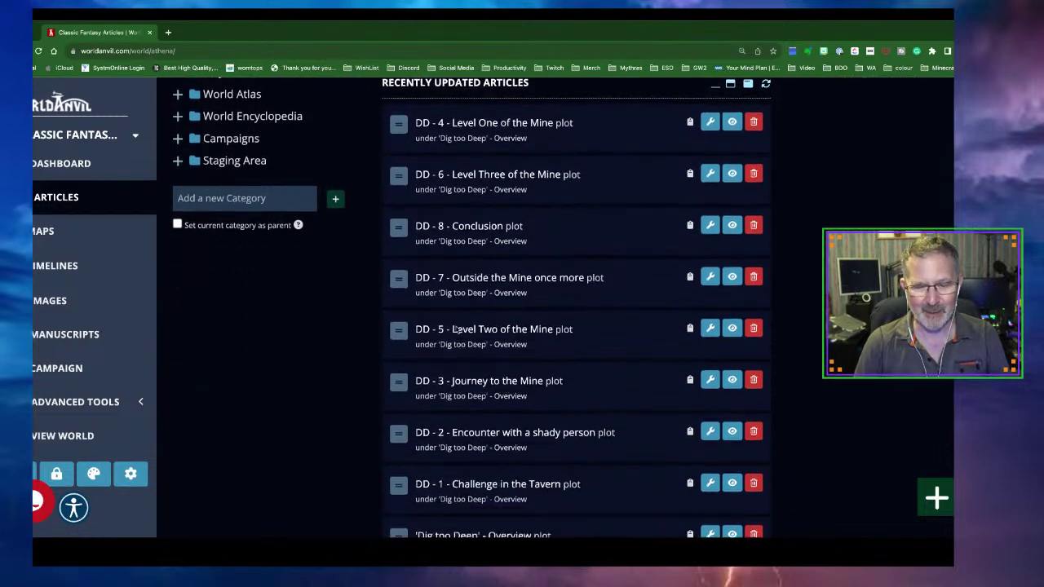
scroll(455, 329, "down", 2)
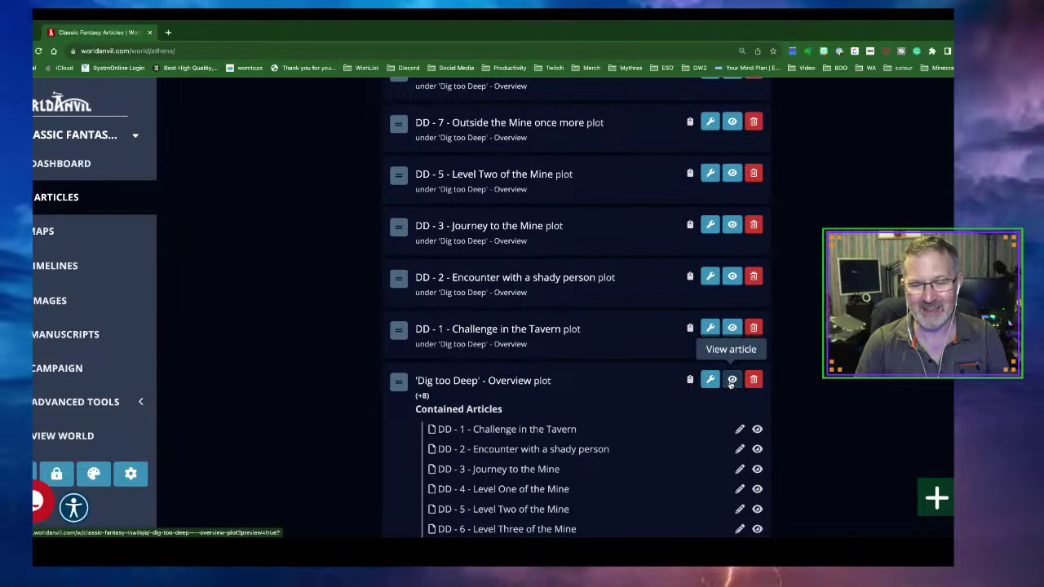
left_click(728, 382)
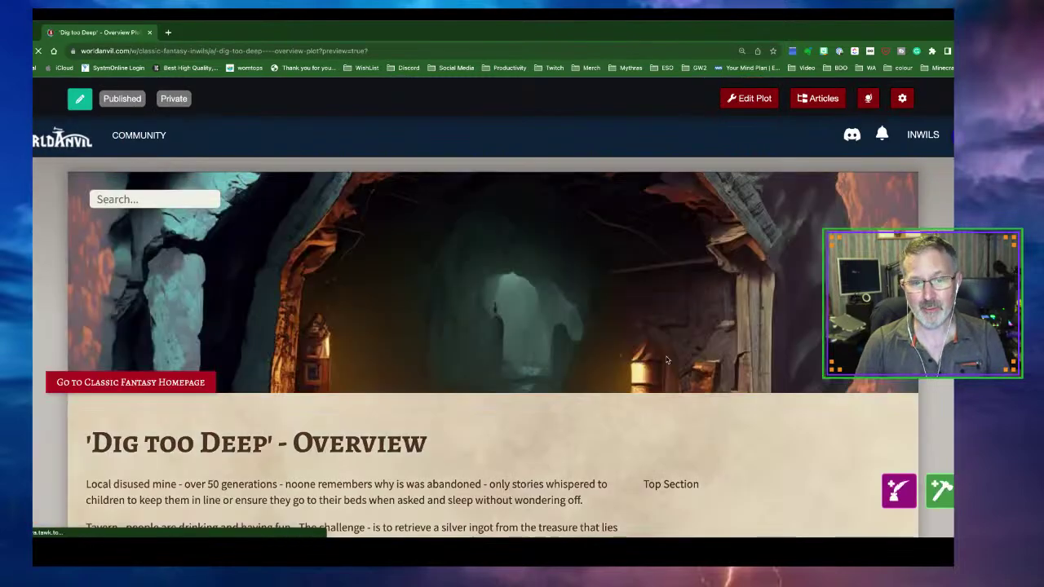
scroll(666, 360, "down", 3)
scroll(666, 360, "down", 6)
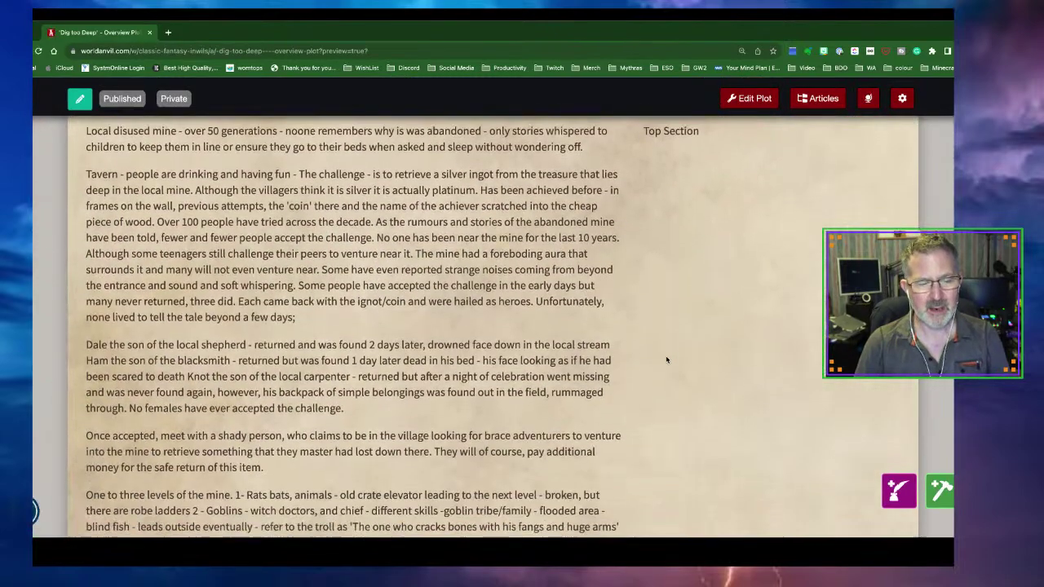
scroll(667, 359, "down", 3)
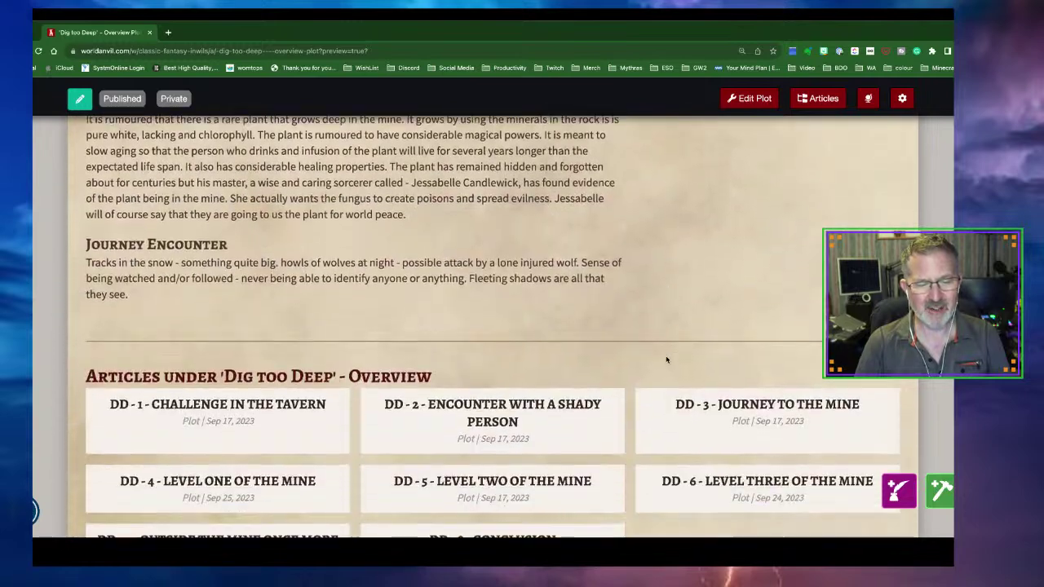
Step: Open the DD - 1 - Challenge in the Tavern plot and read it through to the chapter's conclusion
left_click(300, 365)
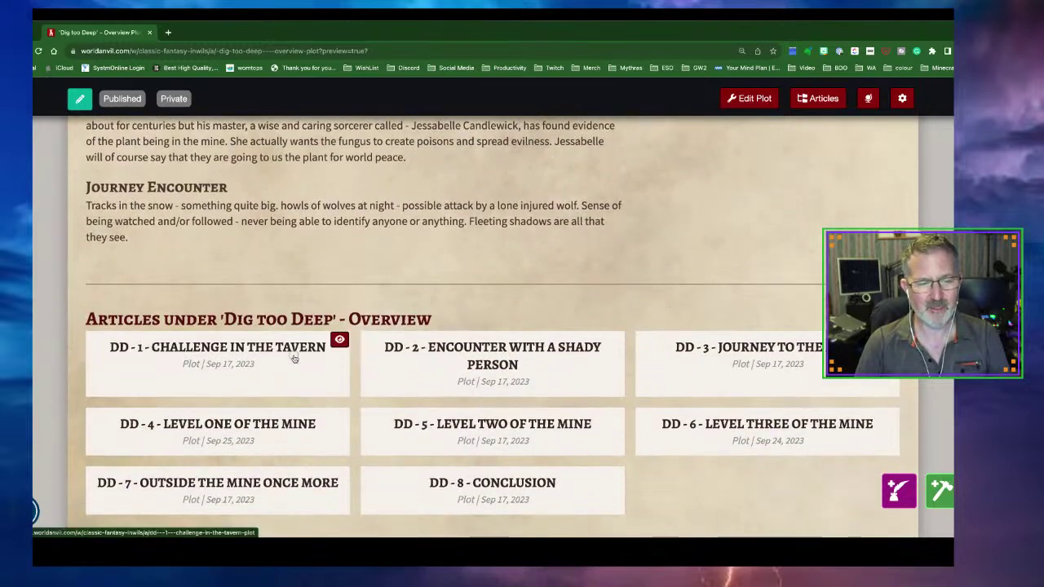
scroll(401, 345, "down", 5)
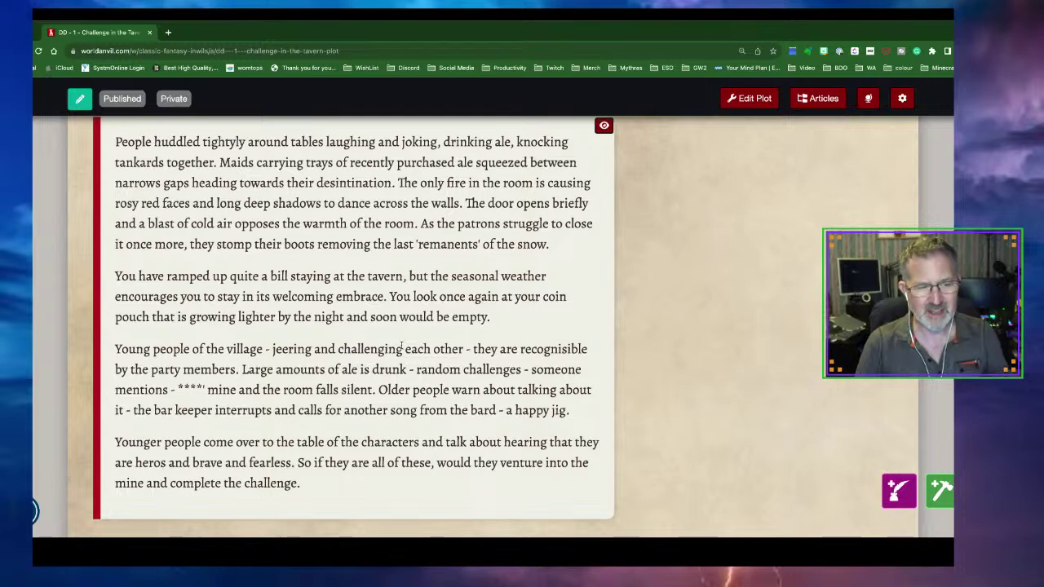
scroll(401, 348, "down", 1)
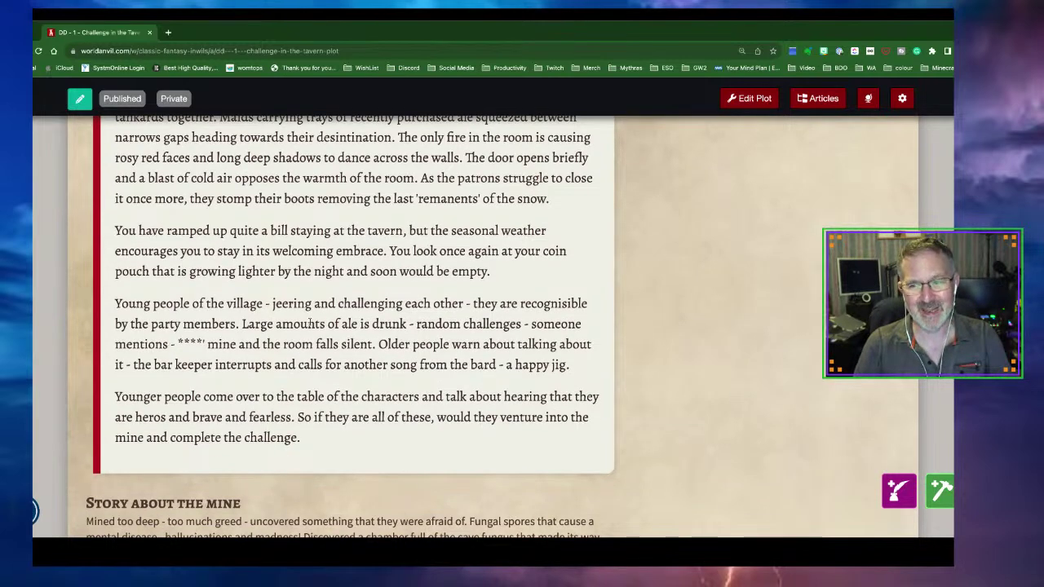
scroll(286, 325, "up", 1)
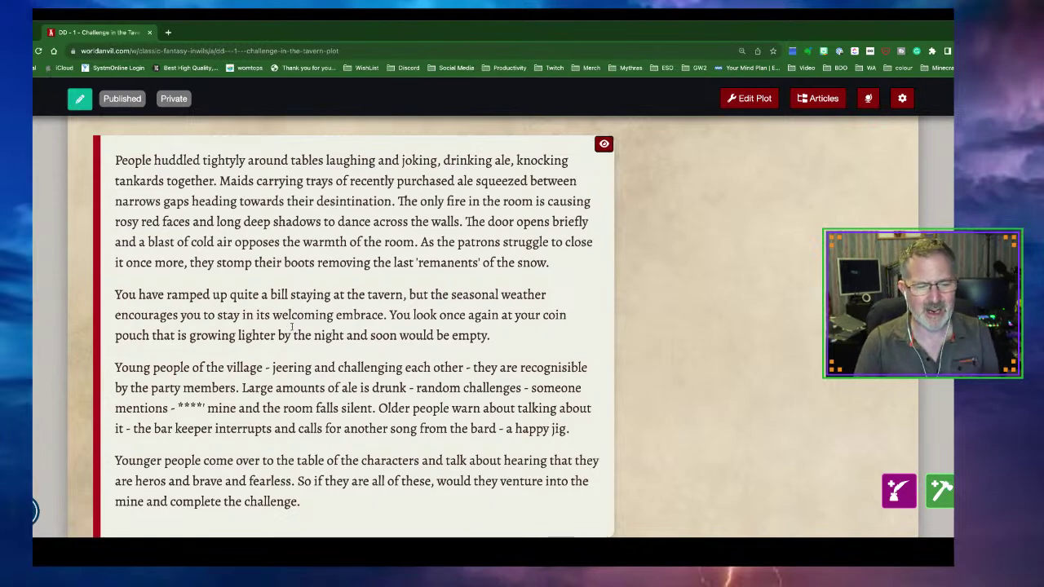
scroll(341, 331, "down", 5)
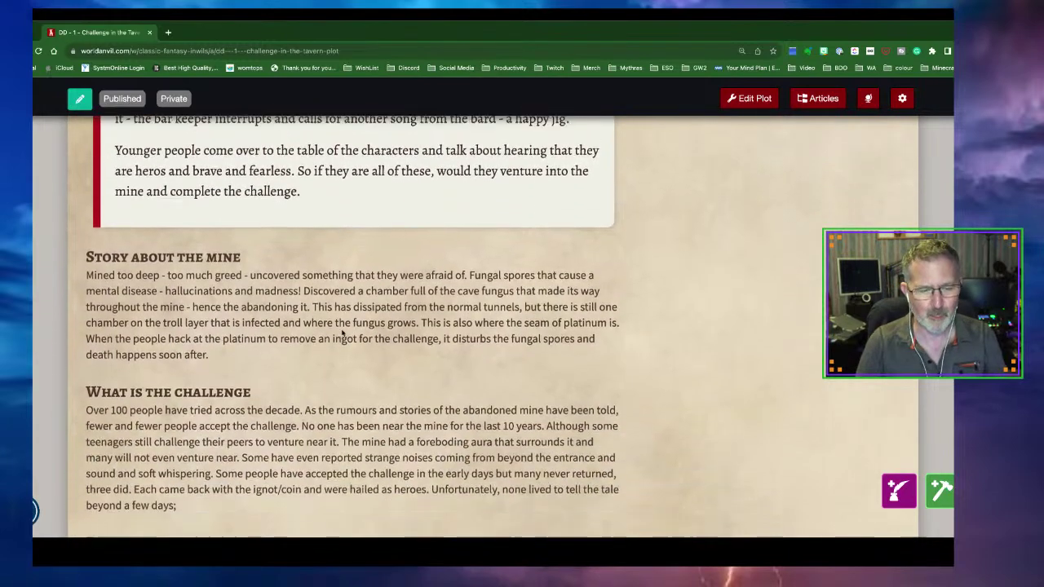
scroll(341, 331, "down", 5)
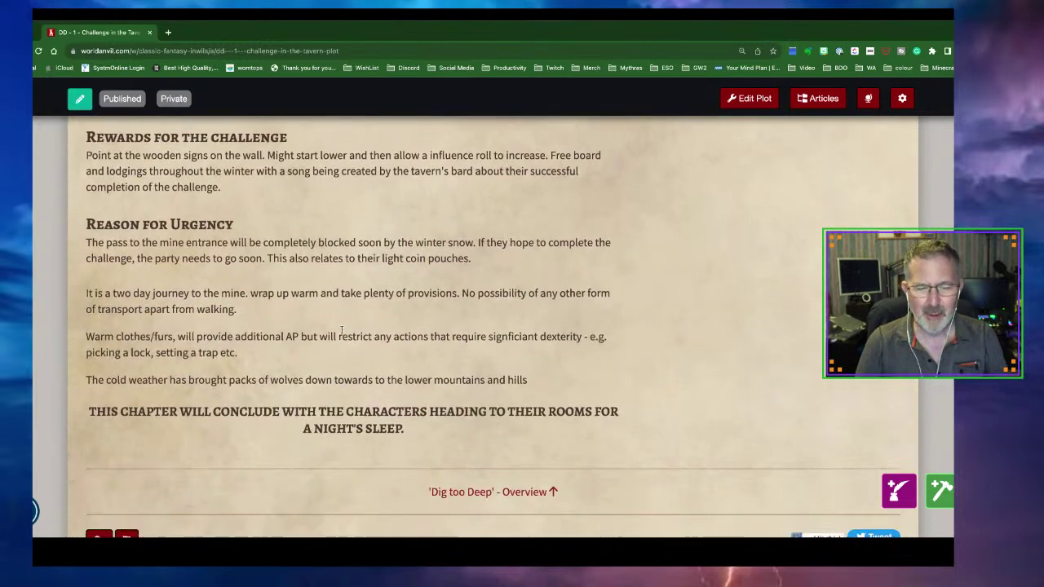
Step: Return to the 'Dig too Deep' overview, open DD - 2 - Encounter with a Shady Person, and read it through the Payment section
left_click(473, 492)
scroll(455, 450, "down", 11)
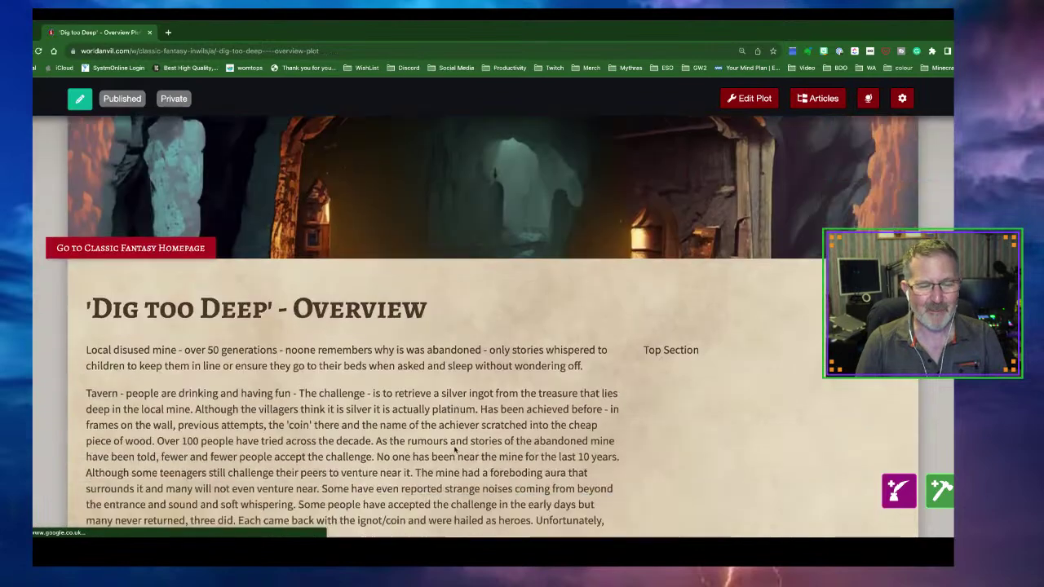
scroll(475, 445, "down", 5)
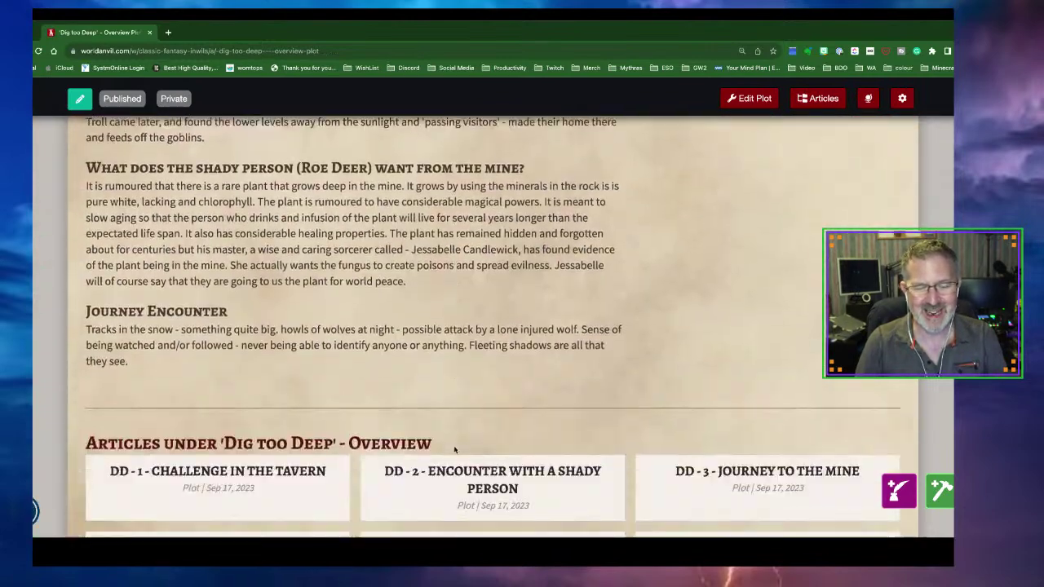
left_click(477, 345)
scroll(477, 346, "down", 3)
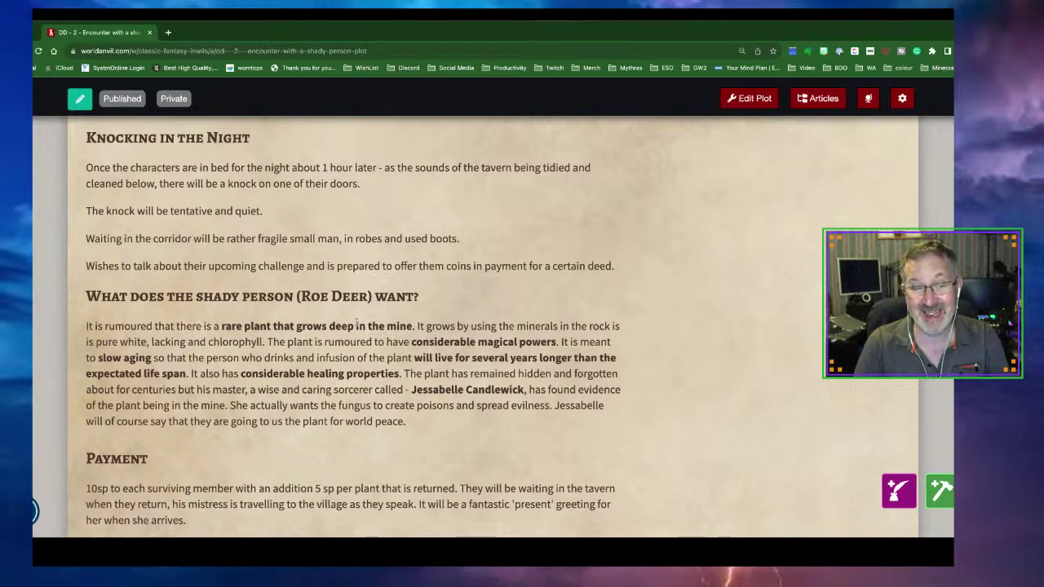
scroll(356, 324, "down", 2)
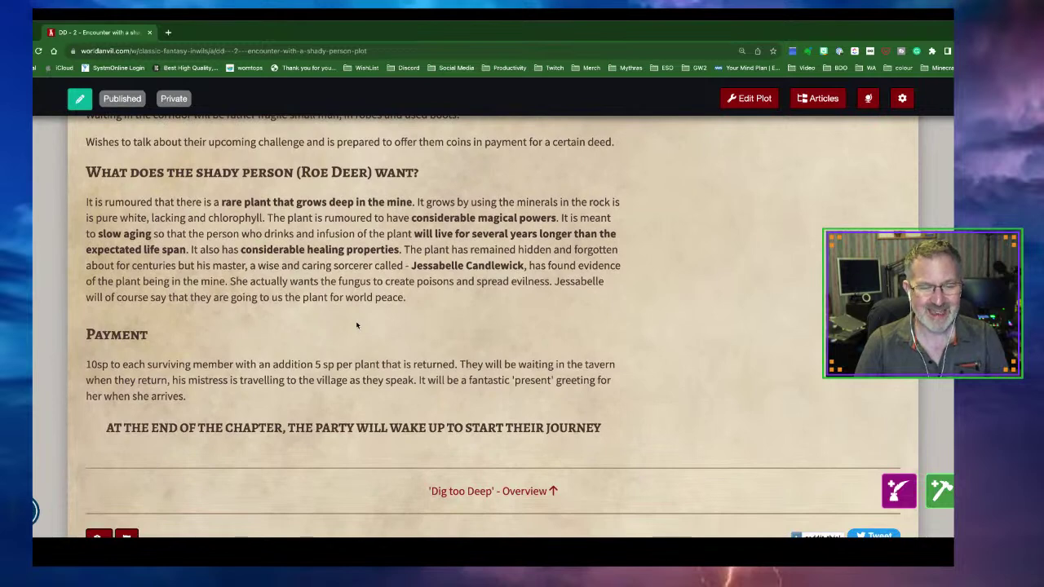
scroll(357, 325, "up", 1)
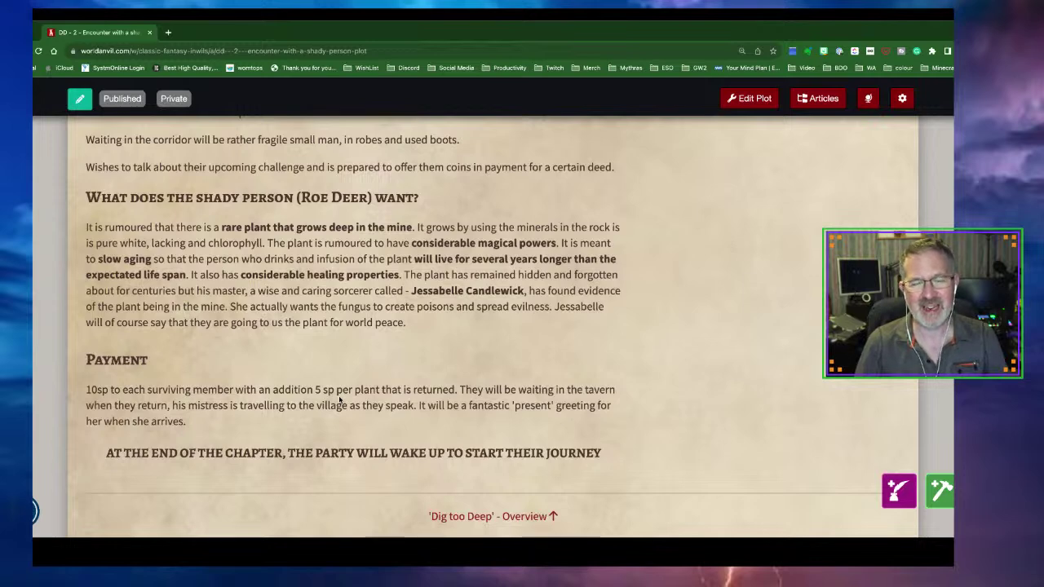
Step: Go back to the 'Dig too Deep' overview, open DD - 3 - Journey to the Mine, and read it to the chapter's end
left_click(465, 516)
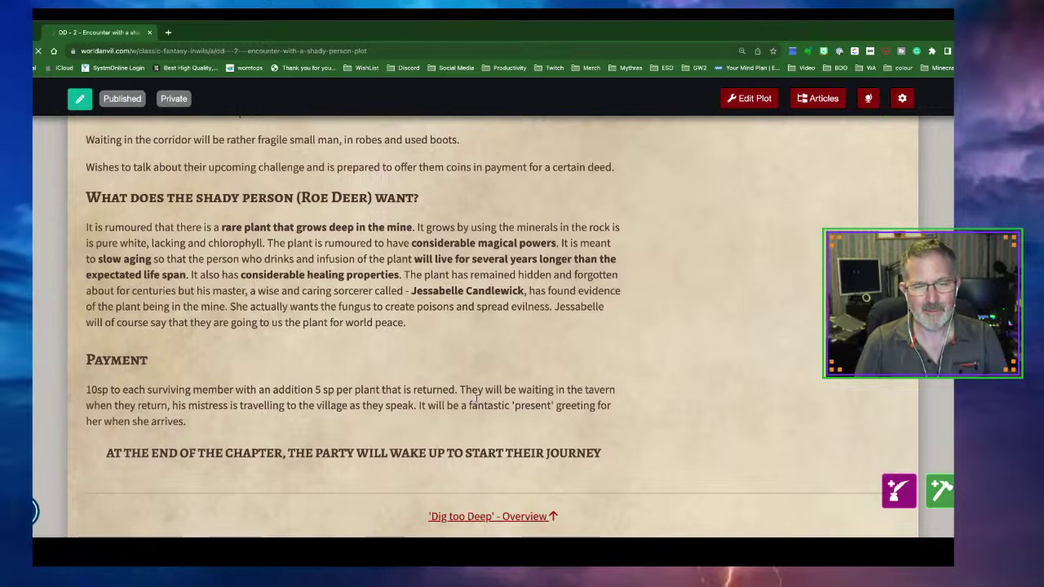
scroll(476, 398, "down", 10)
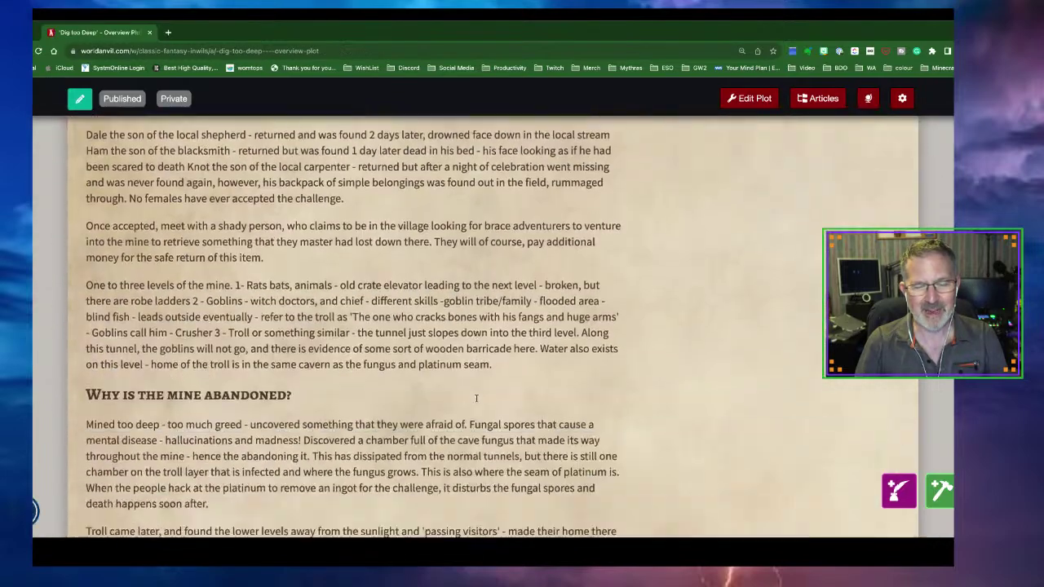
scroll(477, 398, "down", 10)
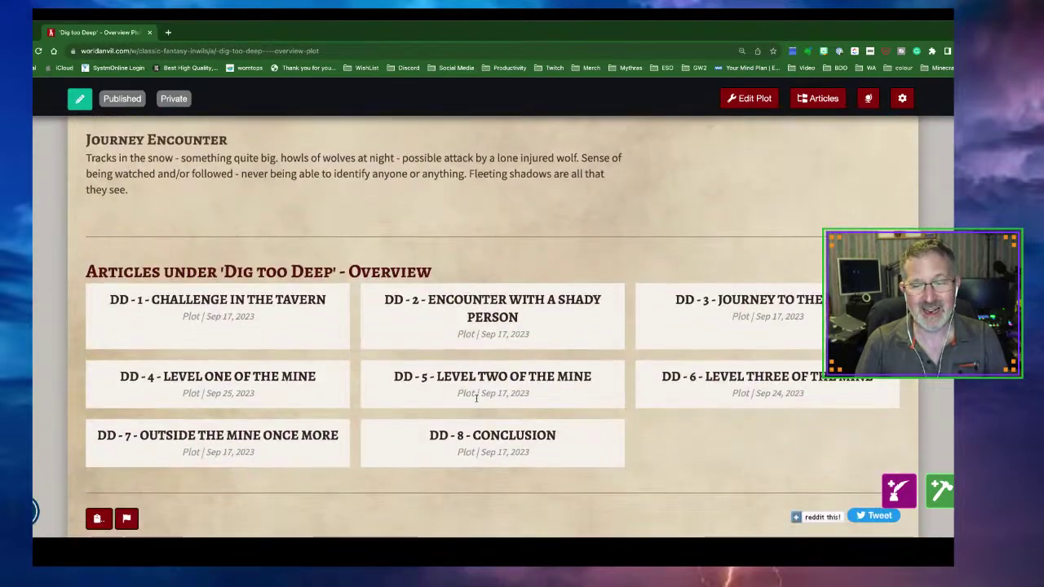
left_click(688, 312)
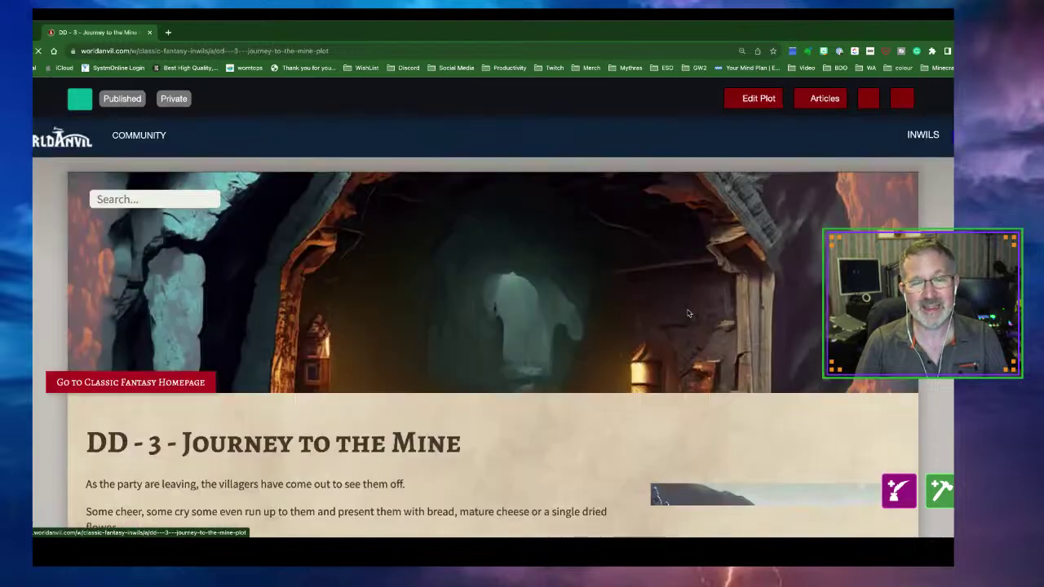
scroll(687, 313, "down", 3)
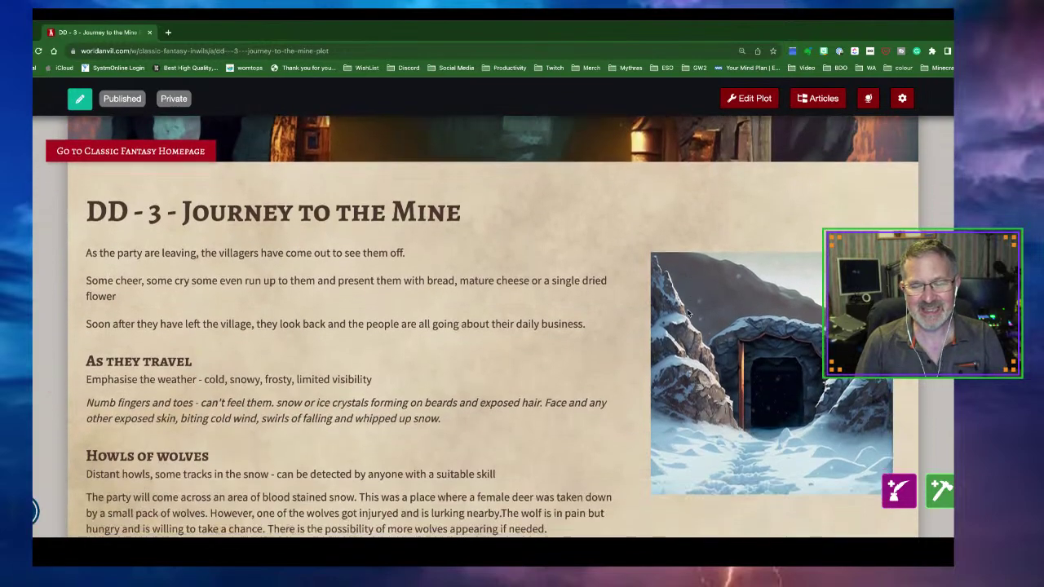
scroll(688, 313, "down", 2)
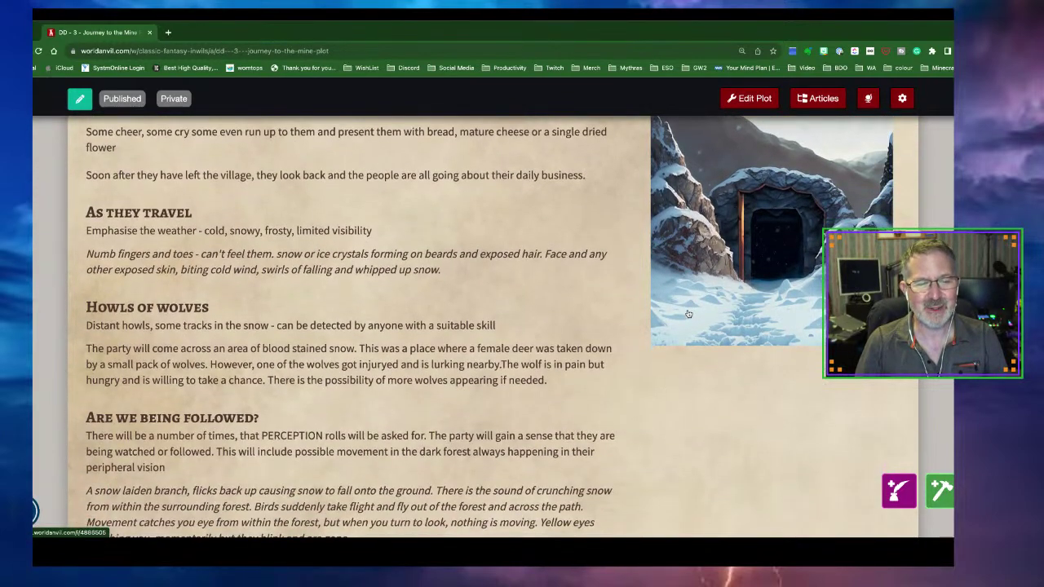
scroll(688, 313, "down", 1)
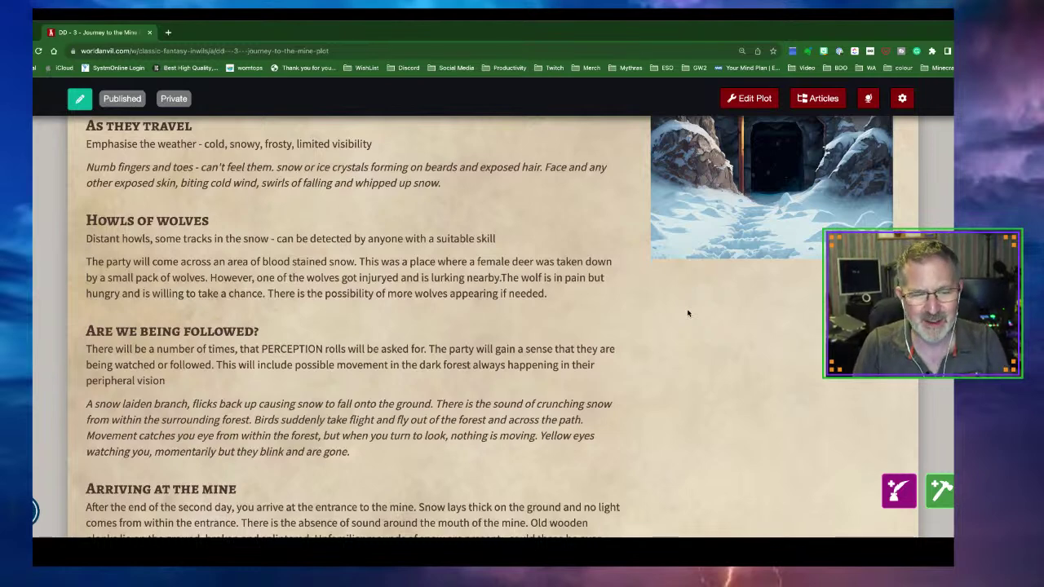
scroll(687, 313, "down", 3)
scroll(687, 313, "down", 1)
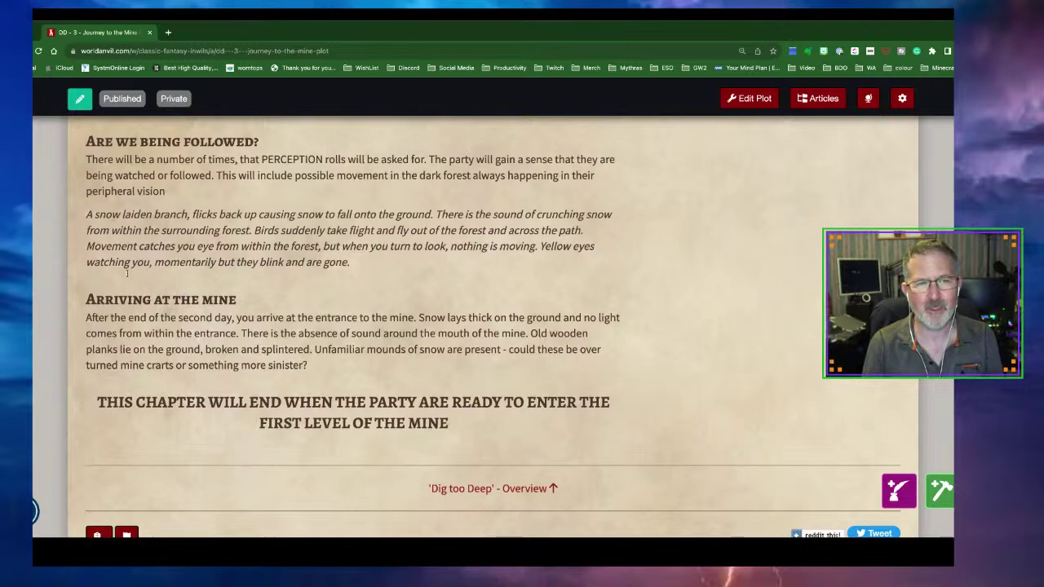
Step: Load the roll20.net site in a new browser tab
left_click(168, 33)
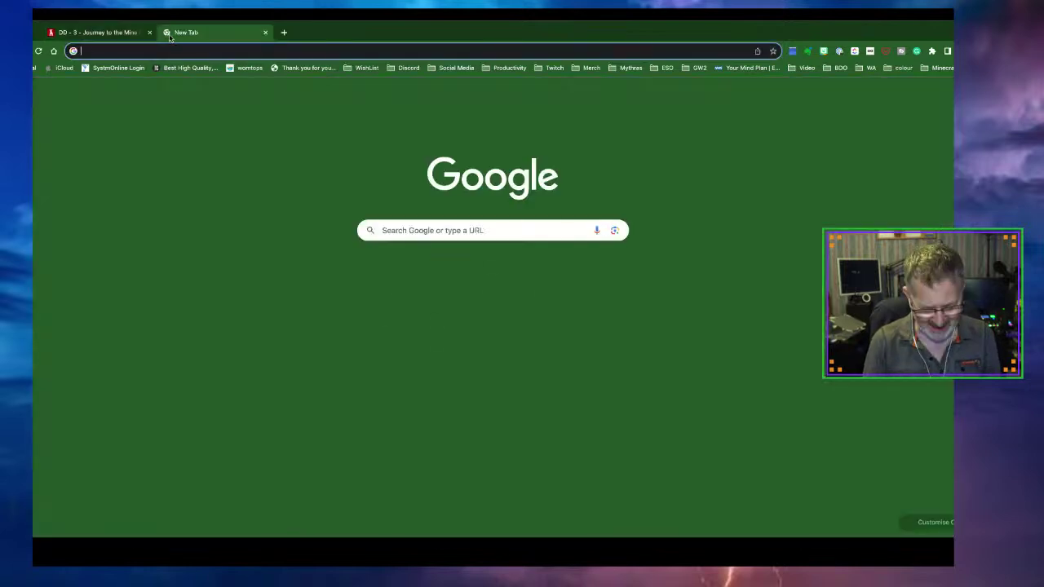
type("roll2")
key("BackSpace")
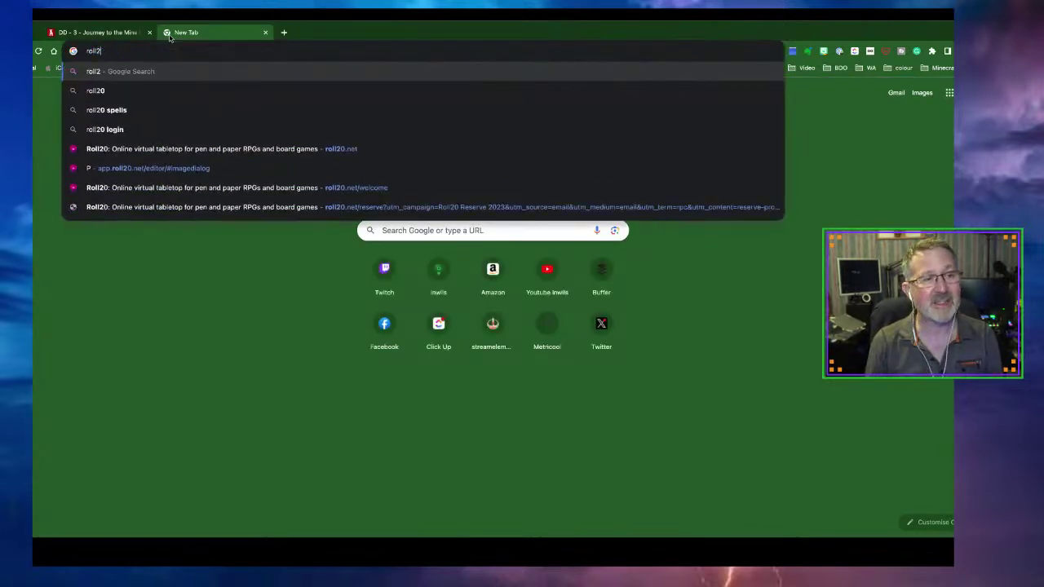
type("0.net")
key("Return")
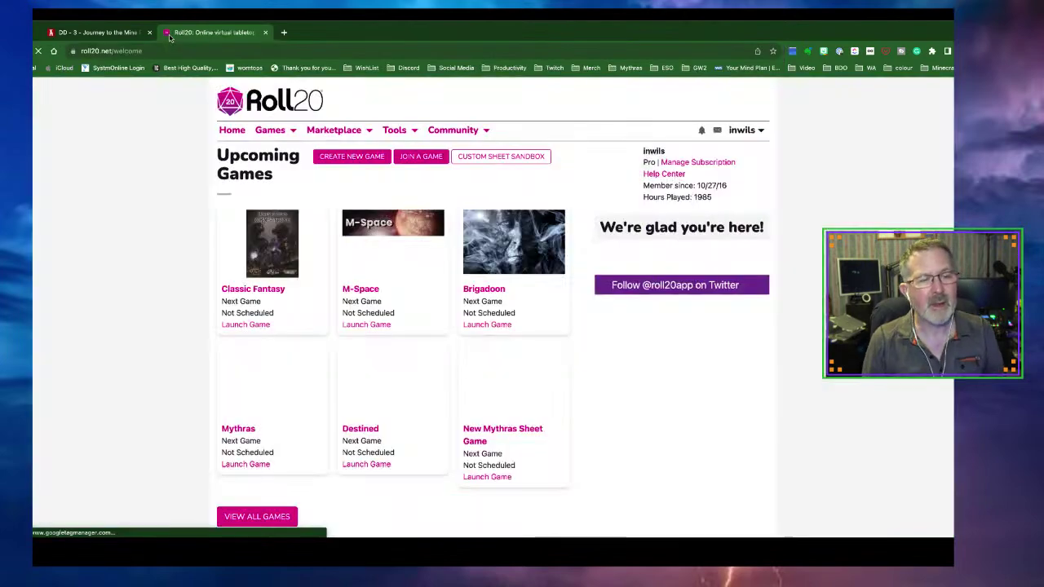
Step: Launch the Classic Fantasy game and view the snowy map down to the party's tokens on the path
left_click(253, 290)
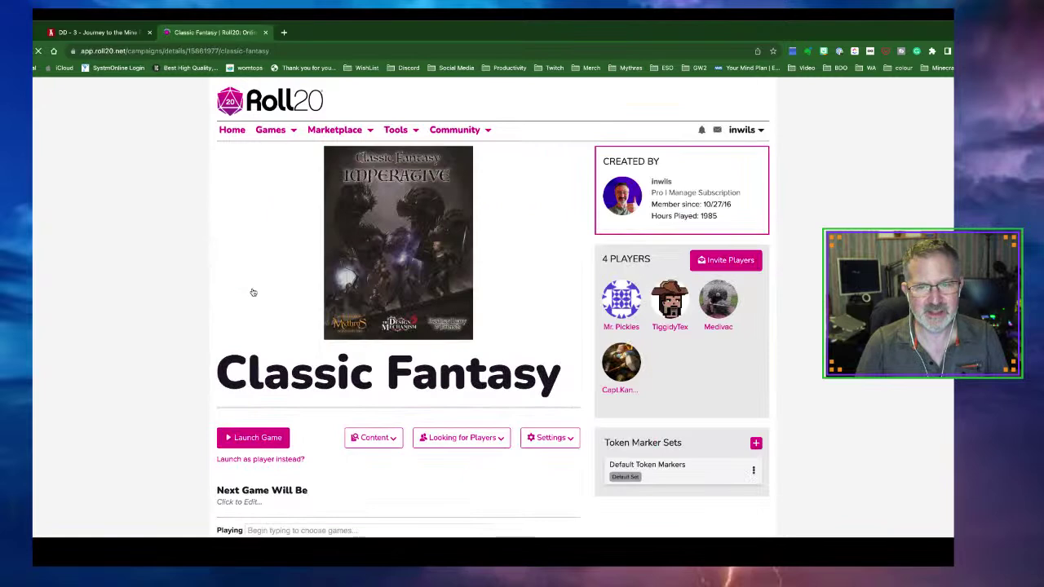
left_click(262, 432)
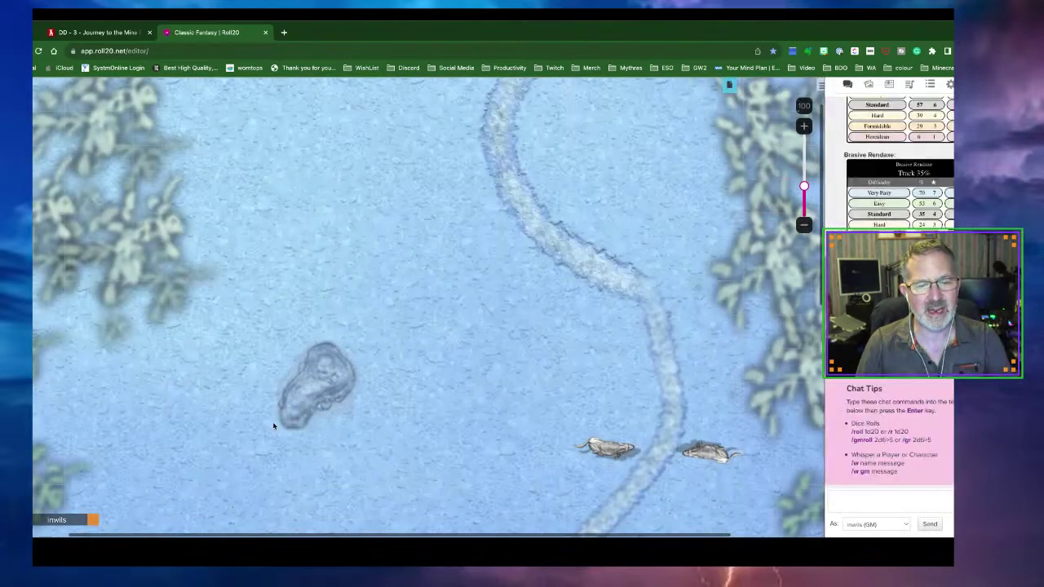
scroll(794, 425, "down", 3)
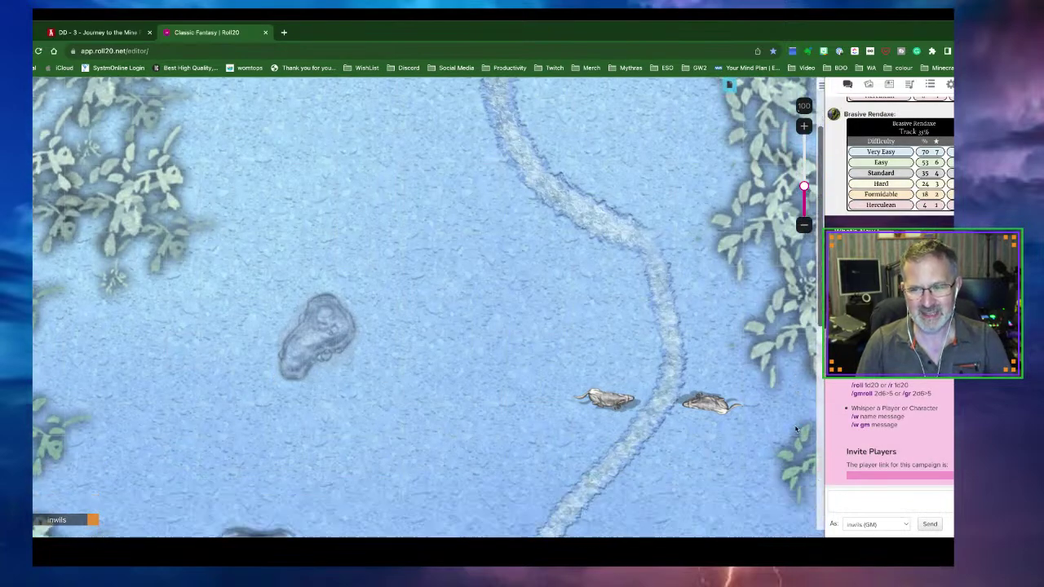
scroll(795, 428, "down", 4)
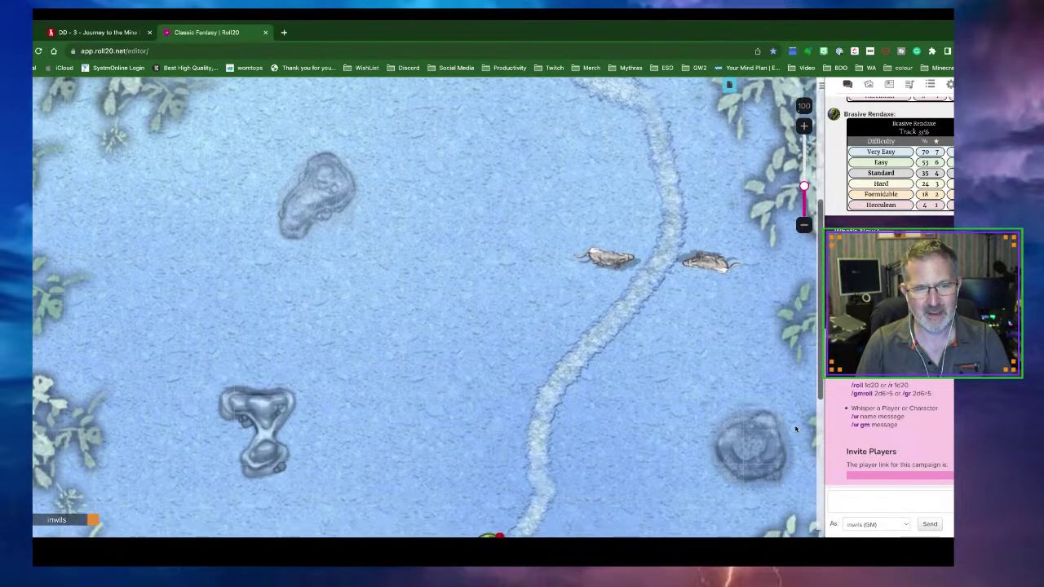
scroll(795, 428, "down", 4)
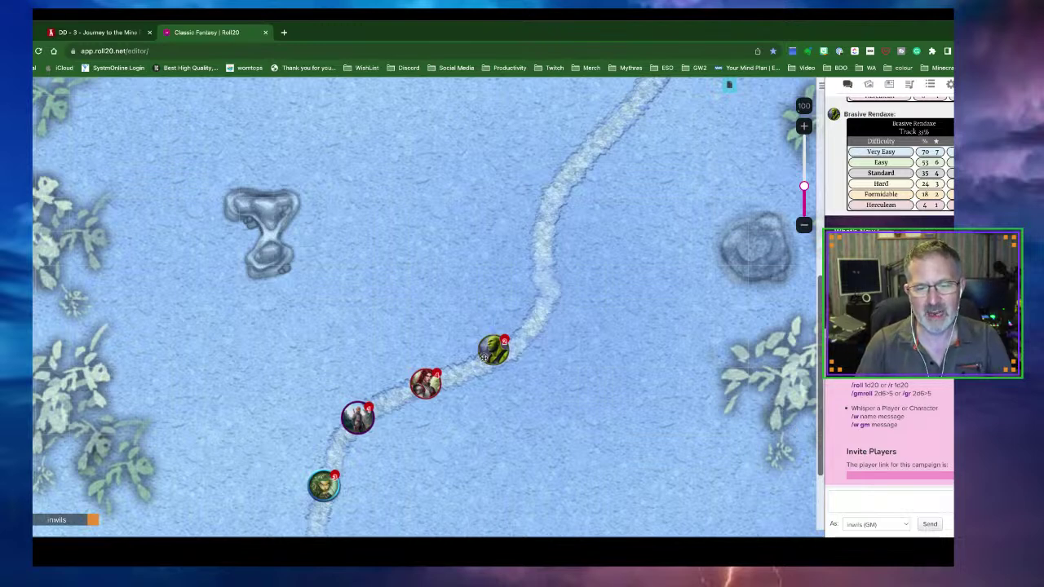
Step: Open the status markers of the lead green-skinned character's token and browse through the available marker icons
left_click(483, 358)
left_click(493, 396)
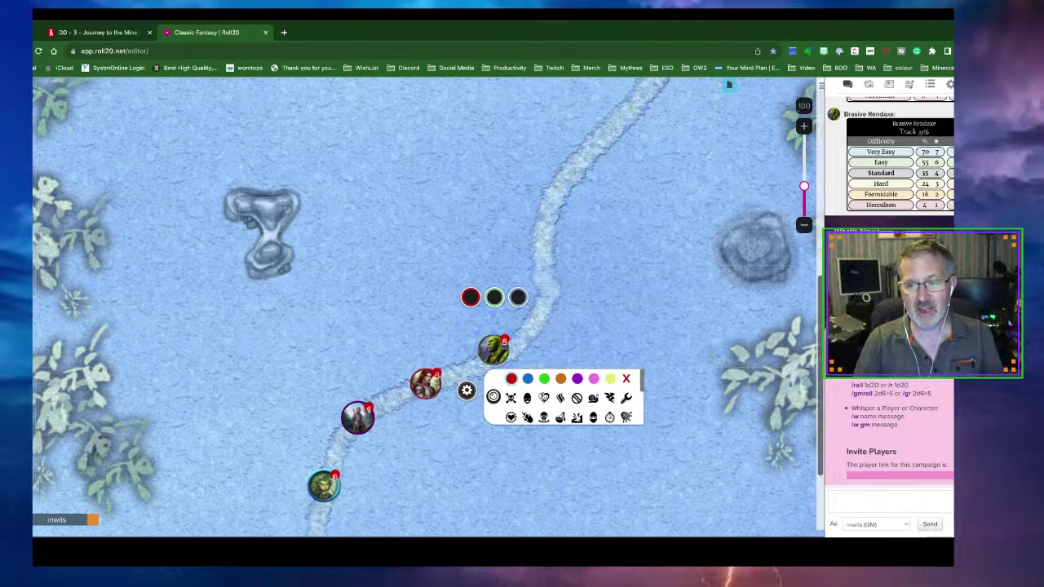
scroll(544, 397, "down", 2)
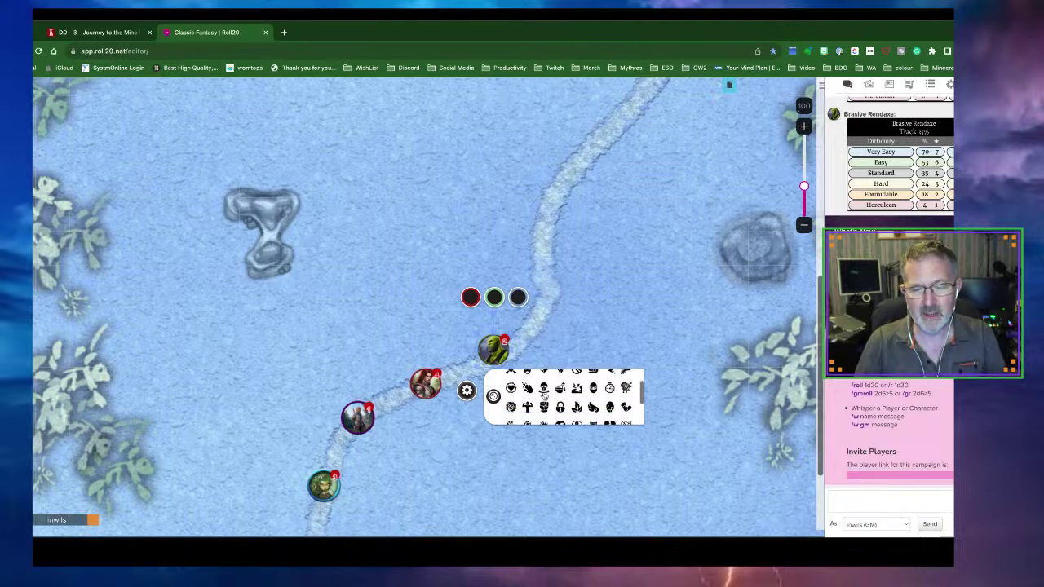
scroll(544, 398, "down", 3)
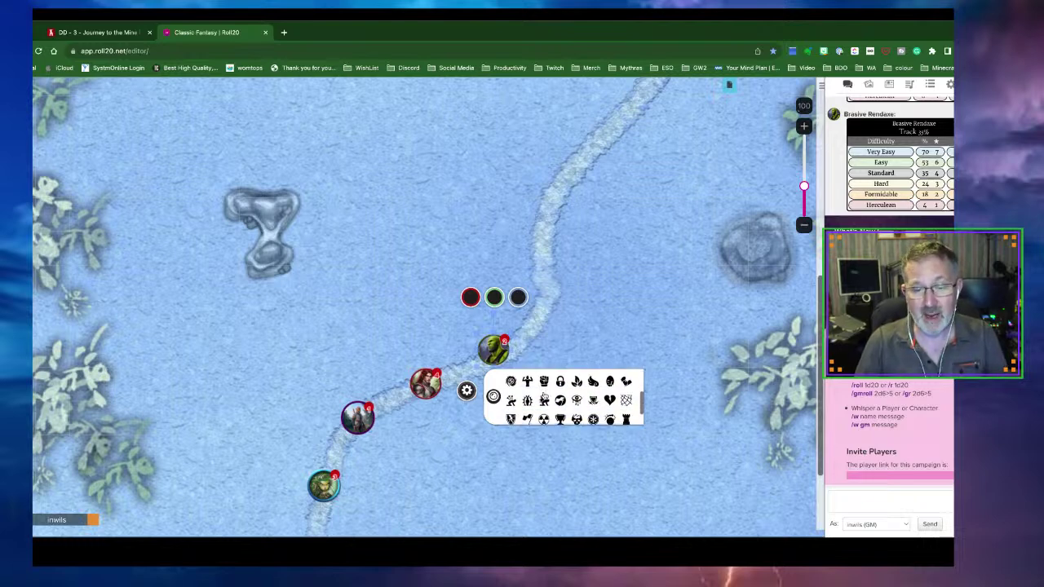
scroll(544, 397, "down", 2)
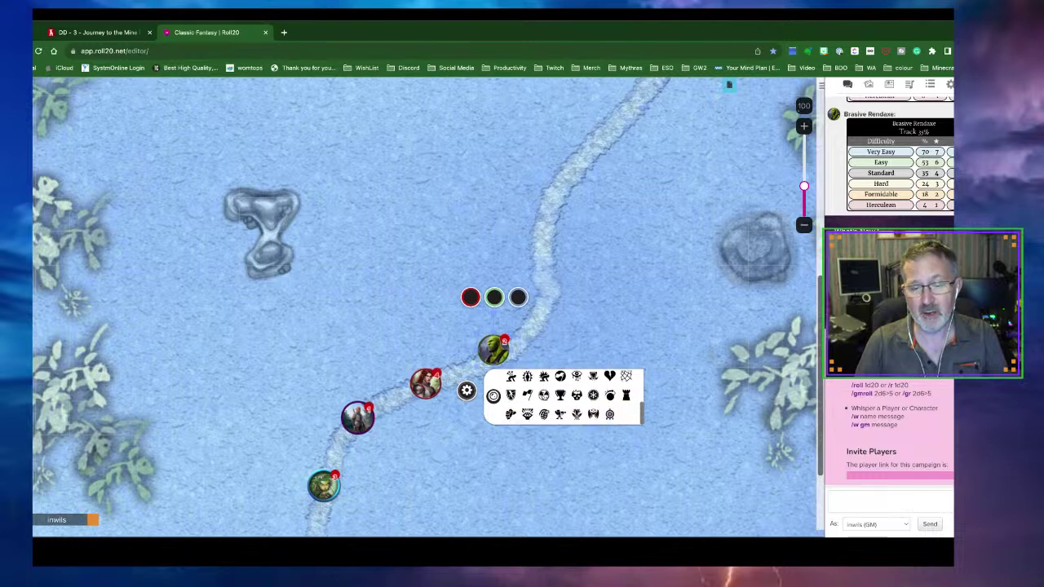
scroll(543, 397, "down", 2)
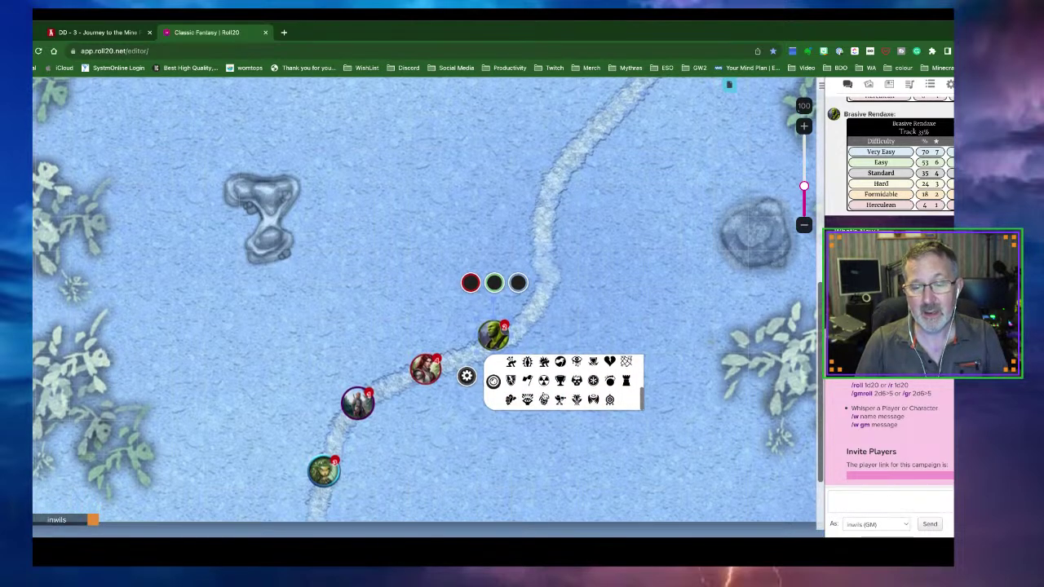
scroll(544, 398, "up", 3)
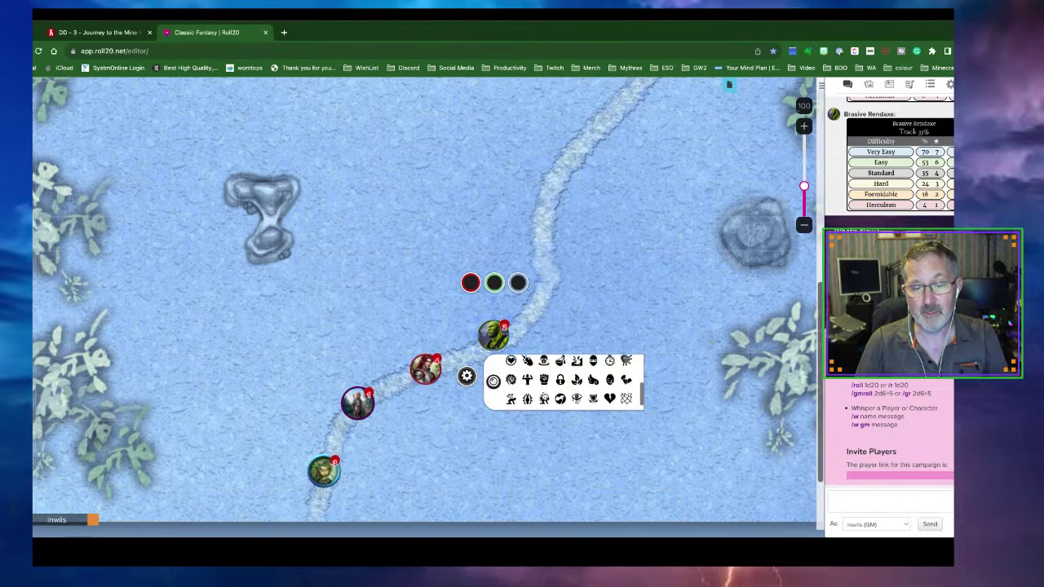
scroll(563, 381, "up", 3)
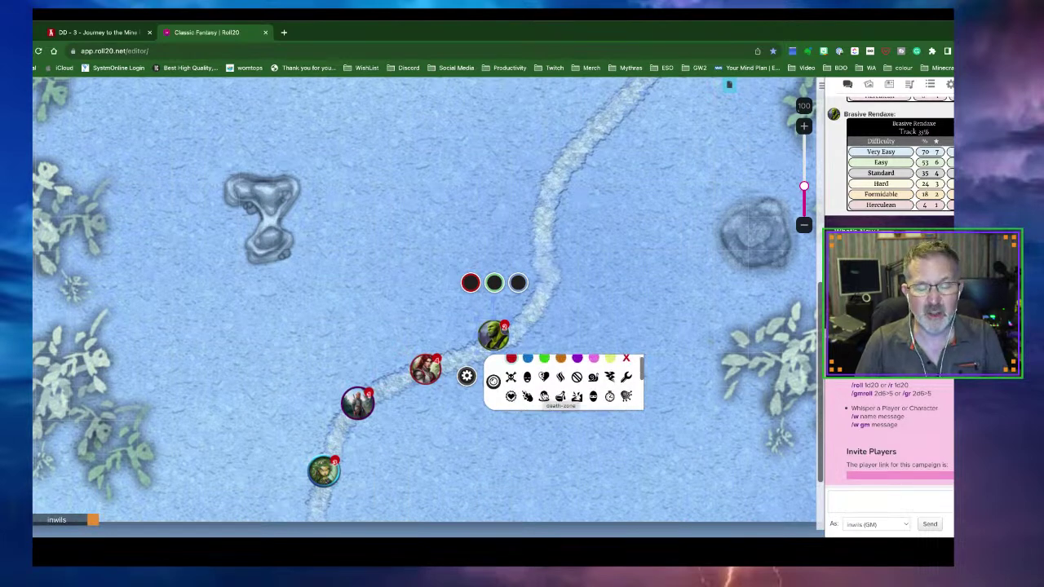
scroll(561, 396, "down", 3)
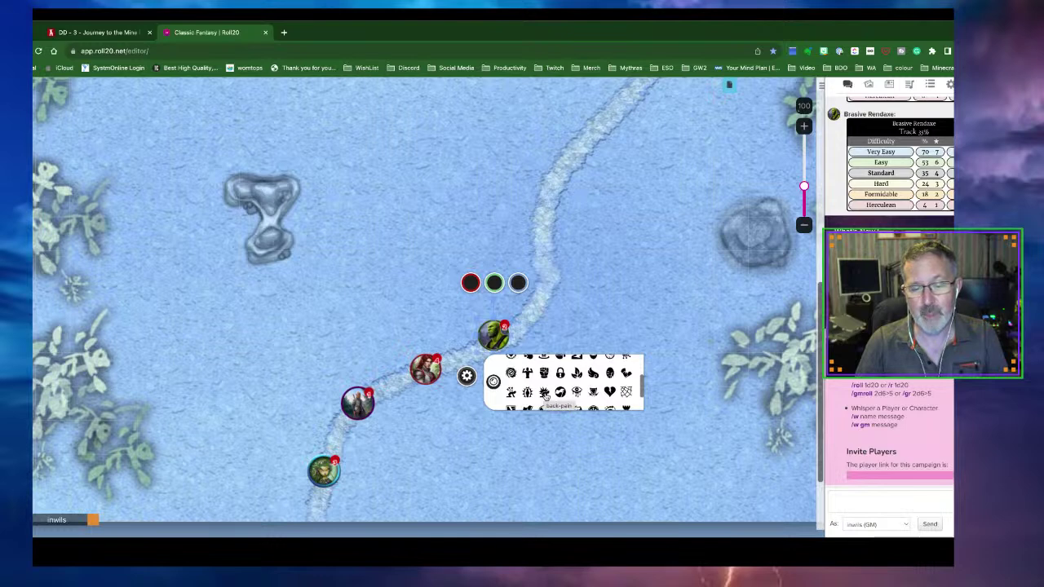
Step: Try the back-pain marker and two other status markers on the lead token, removing each one and deselecting the token
left_click(544, 392)
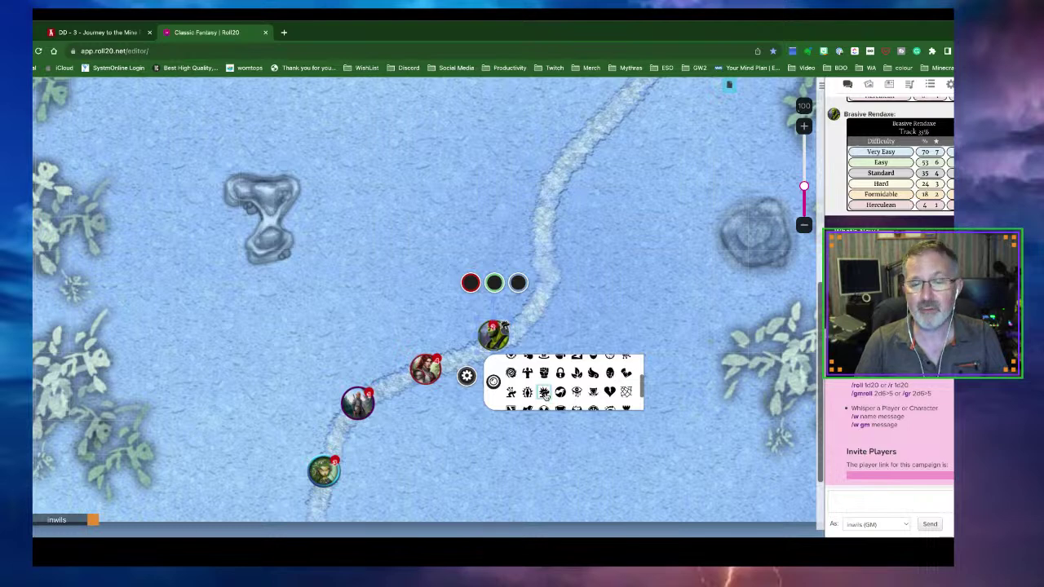
left_click(544, 392)
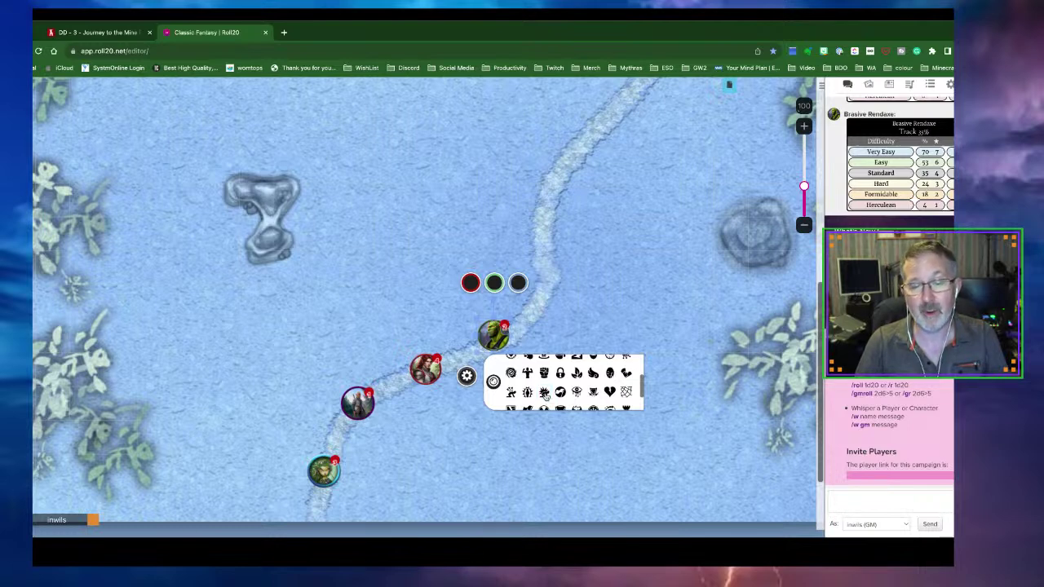
left_click(527, 393)
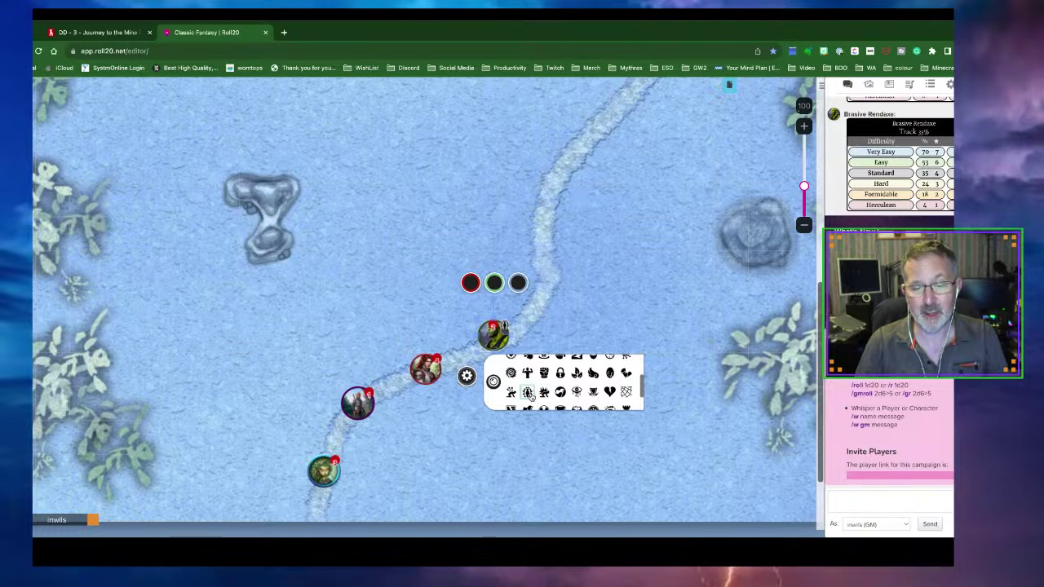
left_click(528, 393)
scroll(563, 398, "down", 2)
scroll(564, 397, "down", 1)
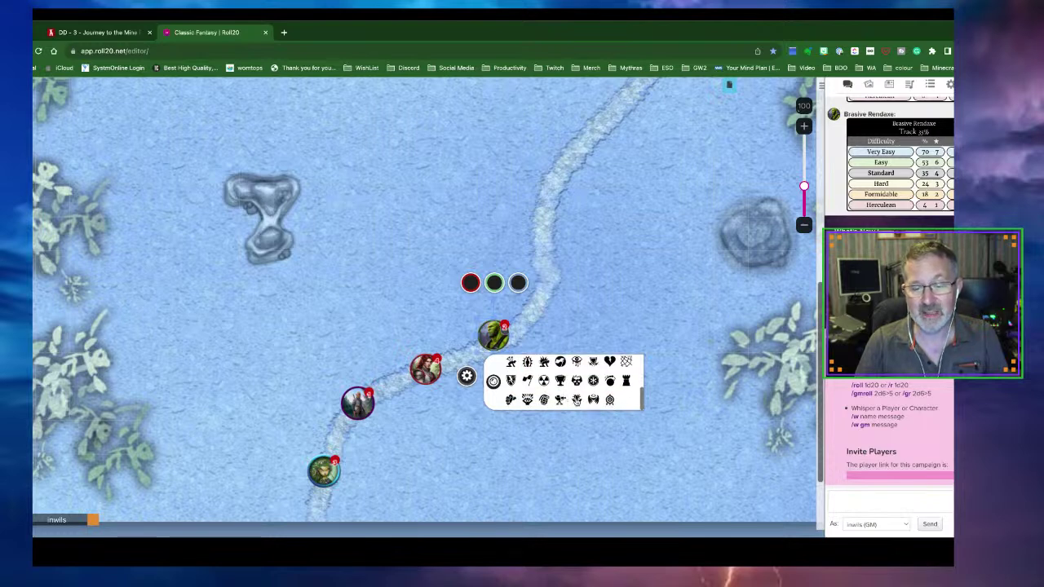
left_click(576, 399)
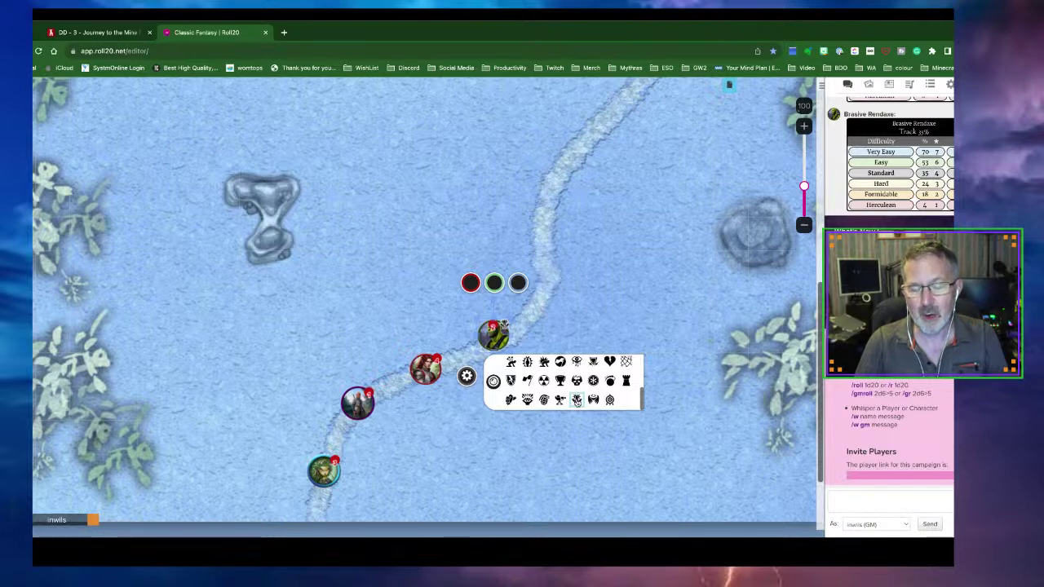
left_click(576, 400)
scroll(579, 383, "up", 3)
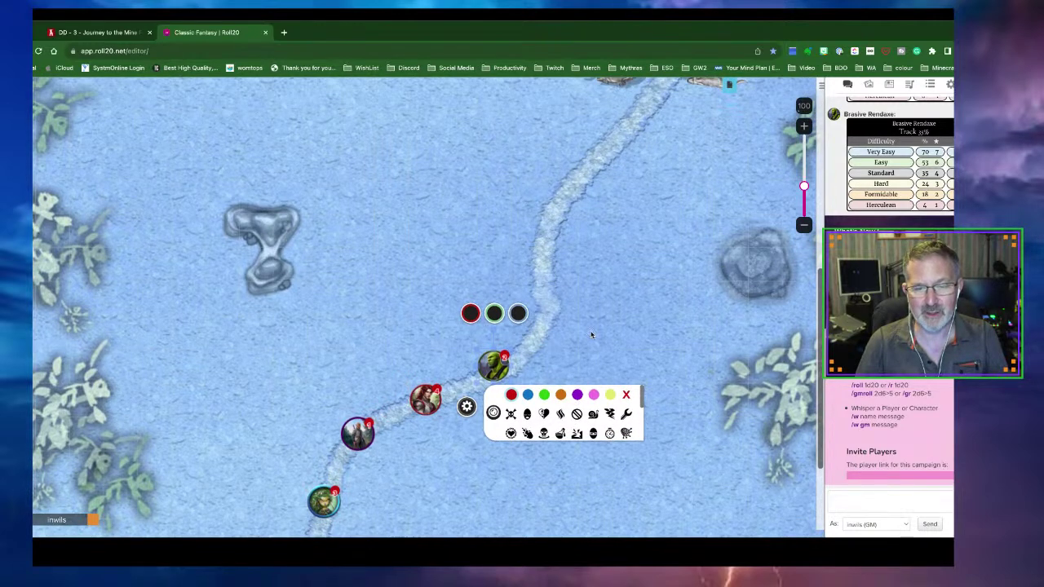
left_click(592, 335)
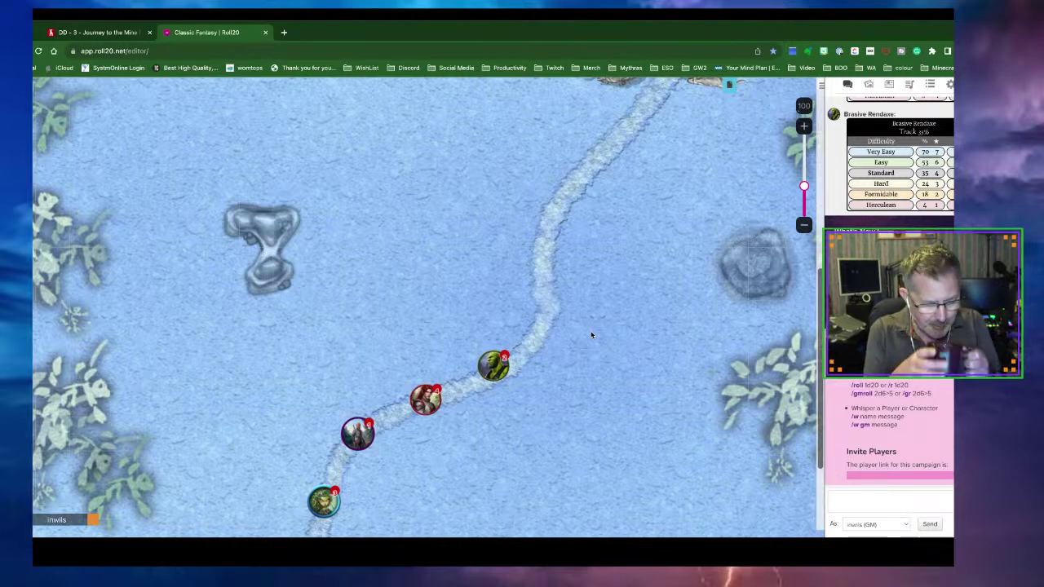
Step: Open the Tavern page to view its map with the party's tokens, and return to the Snowy Travel page
left_click(728, 85)
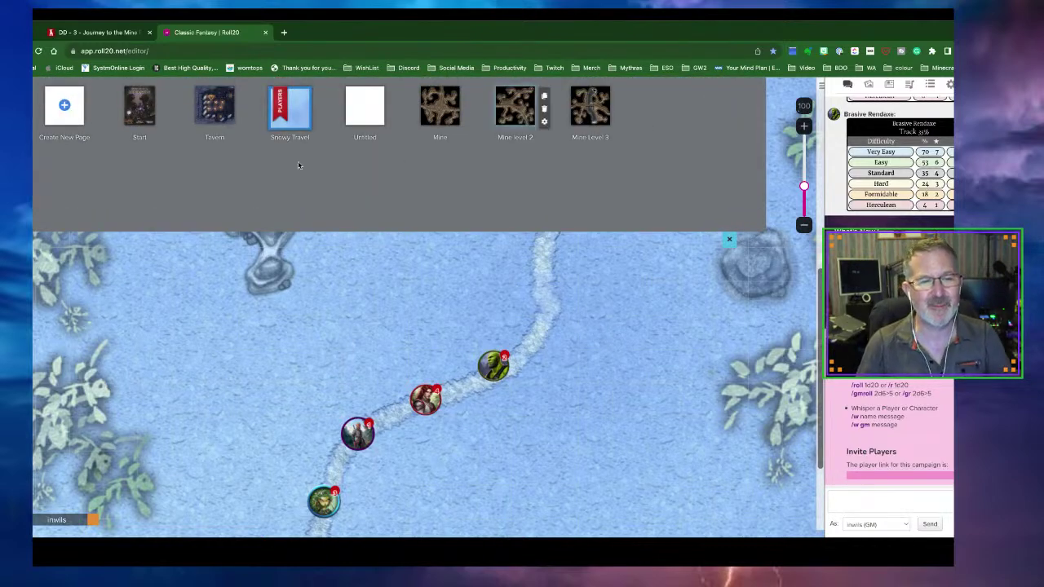
left_click(216, 115)
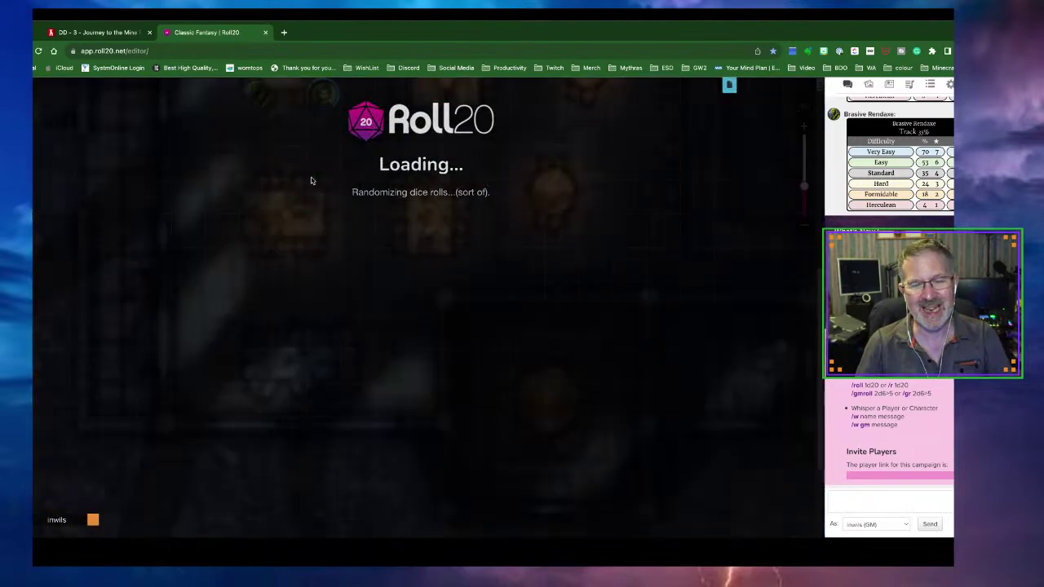
scroll(539, 271, "up", 3)
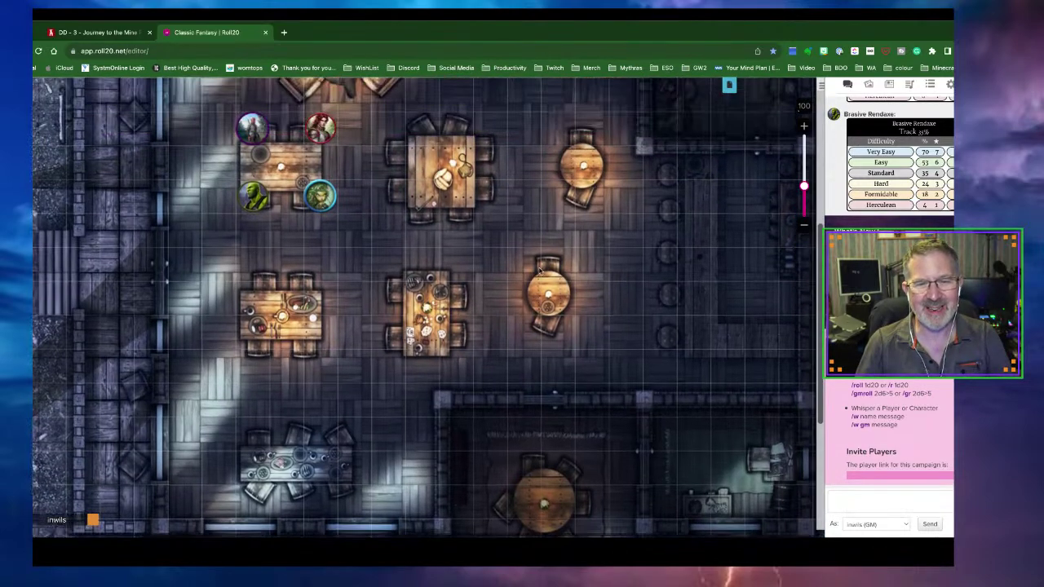
scroll(538, 271, "up", 3)
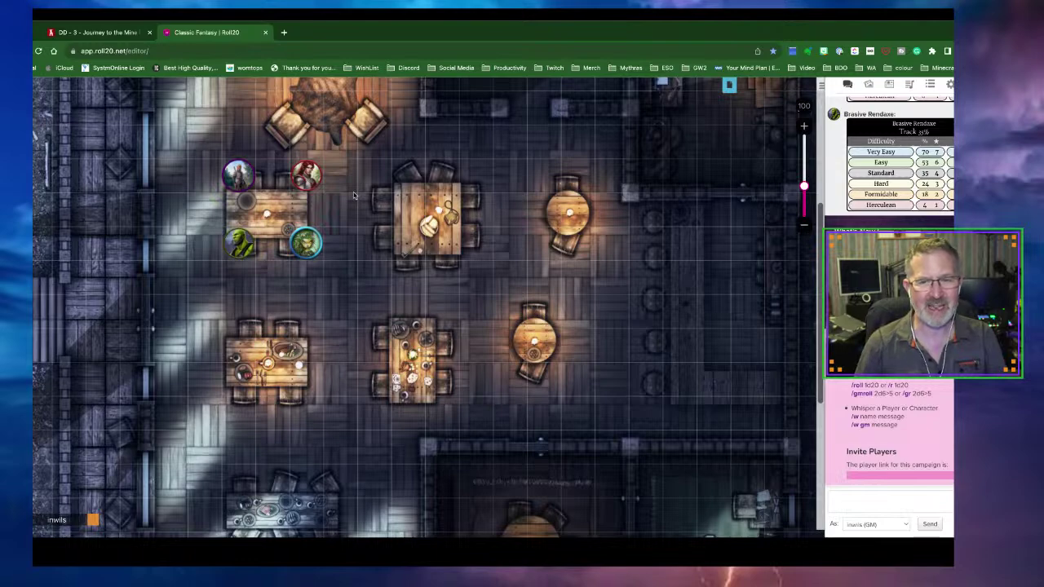
left_click(728, 87)
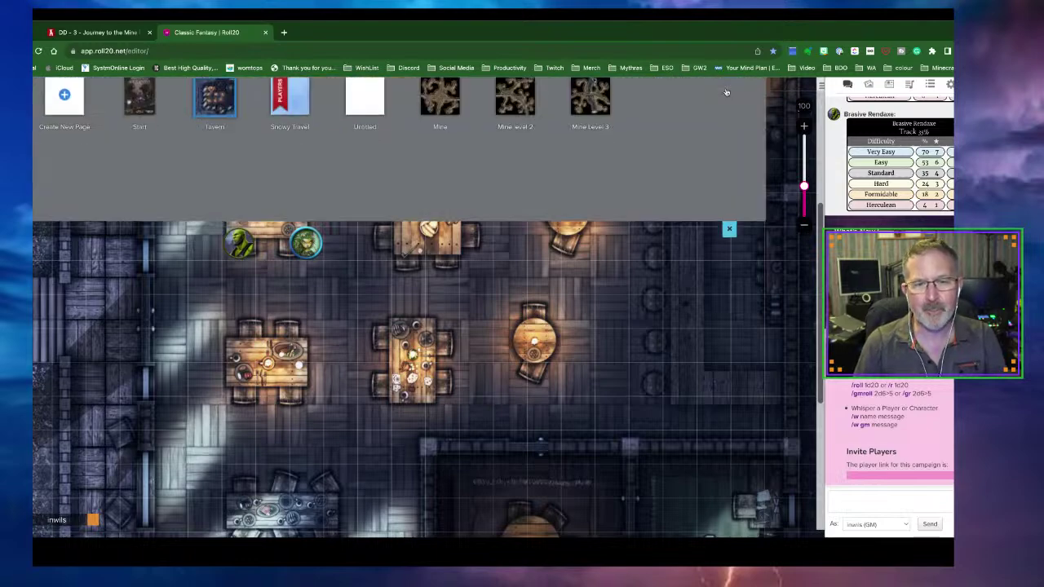
left_click(307, 112)
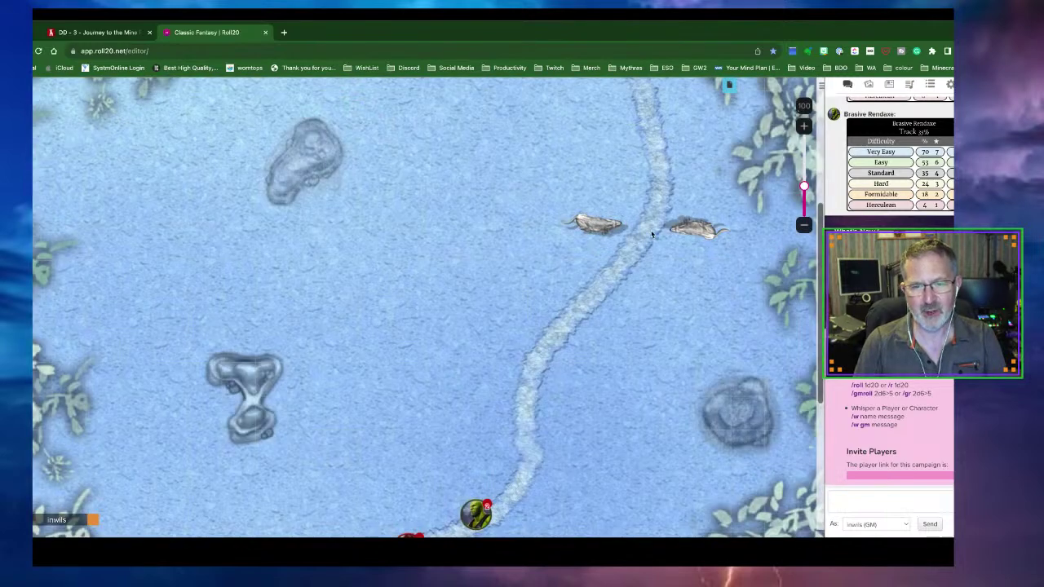
Step: Open the Winter Wolf's character sheet from its token beside the path and review its skills, abilities and weapons
left_click(594, 225)
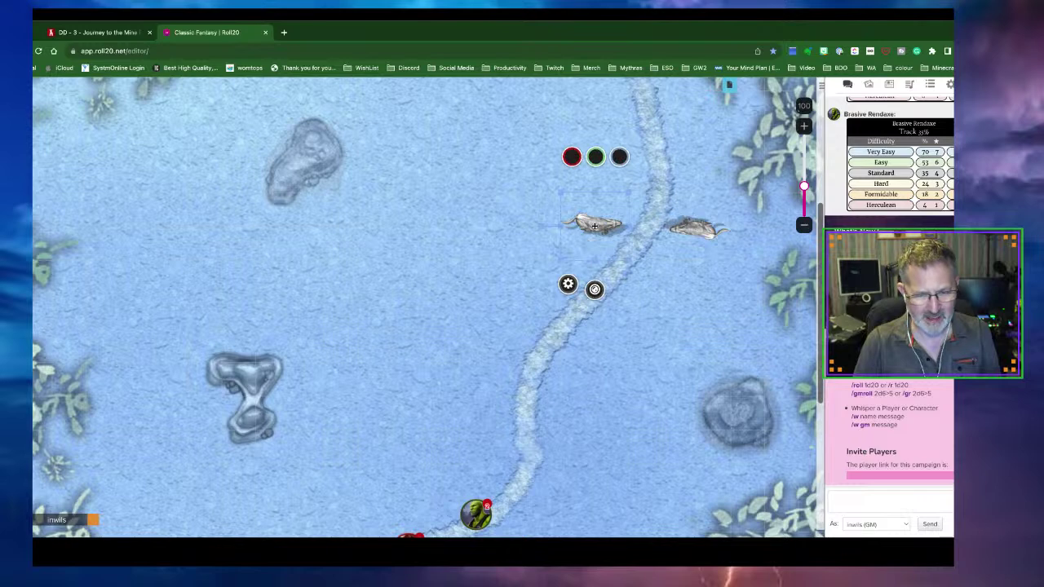
double_click(594, 225)
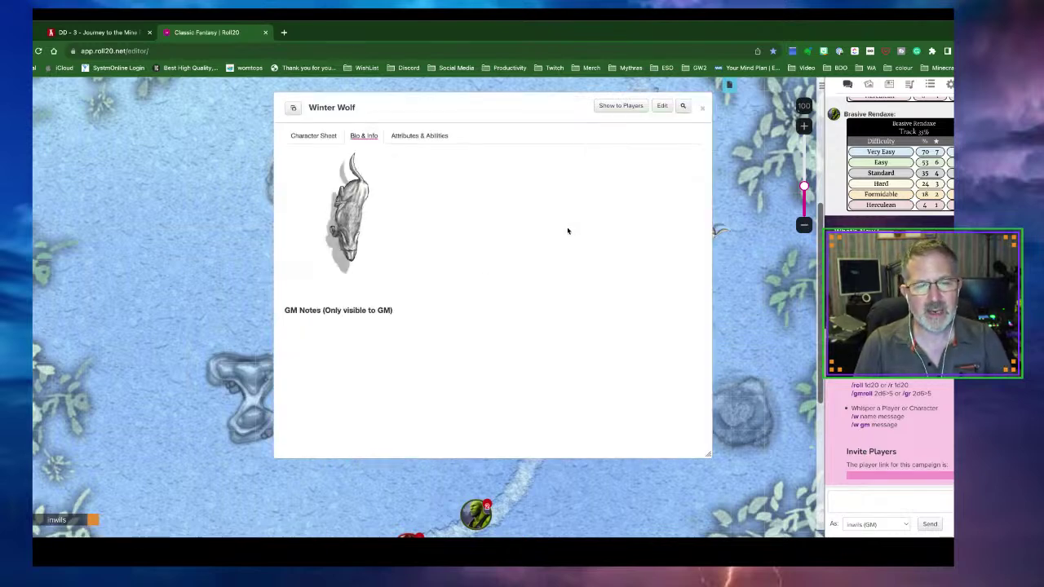
left_click(316, 135)
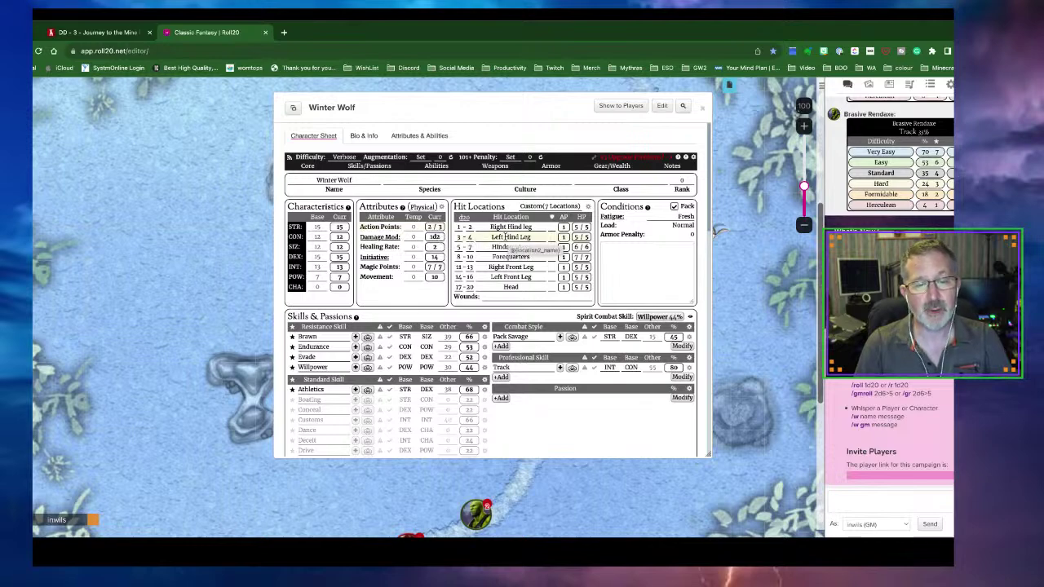
scroll(506, 236, "down", 4)
scroll(505, 239, "down", 3)
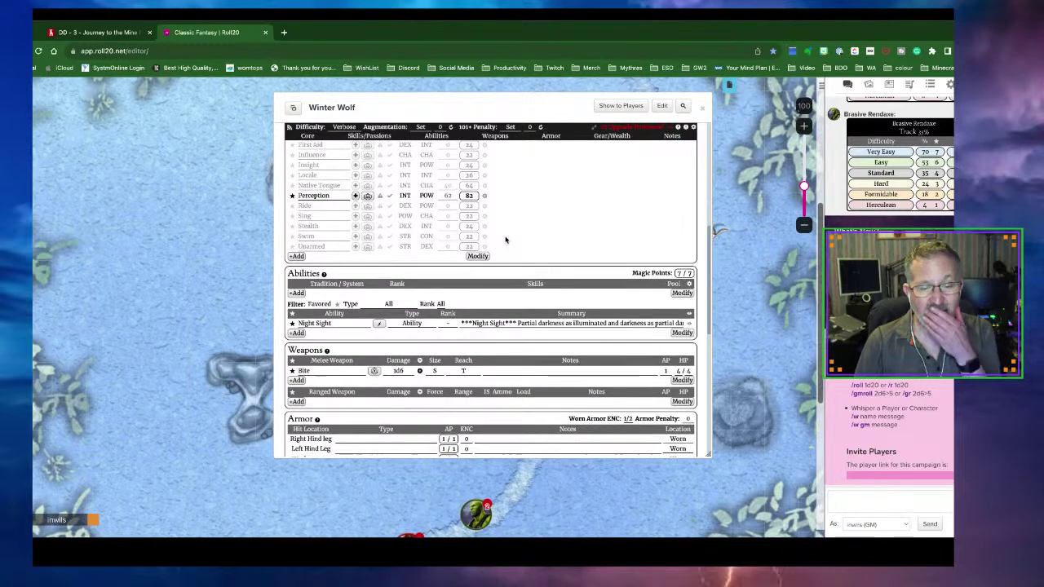
scroll(505, 239, "up", 7)
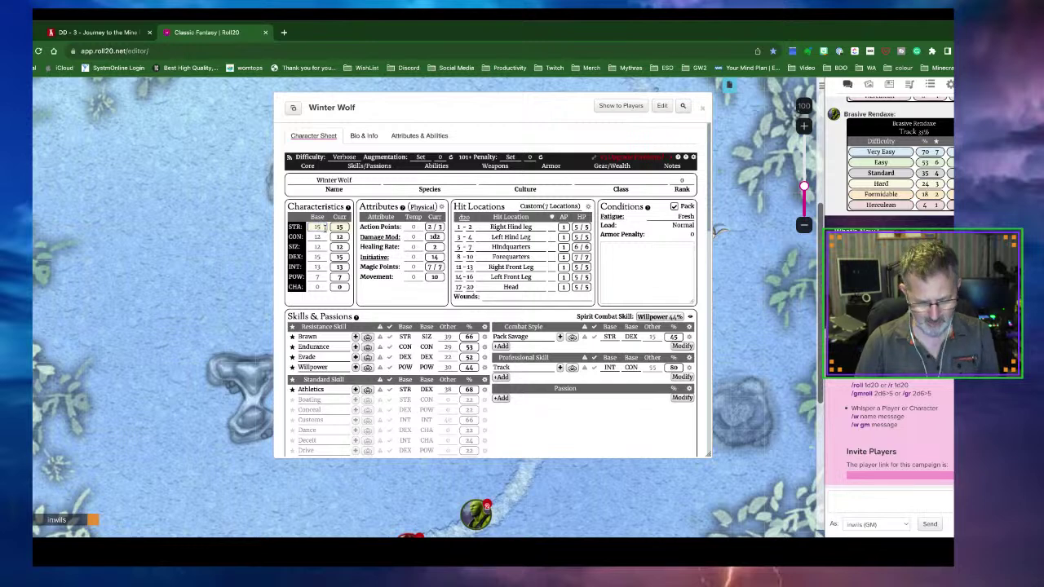
Step: Set the Winter Wolf's base STR to 11 and base DEX to 12
type("11")
key("Tab")
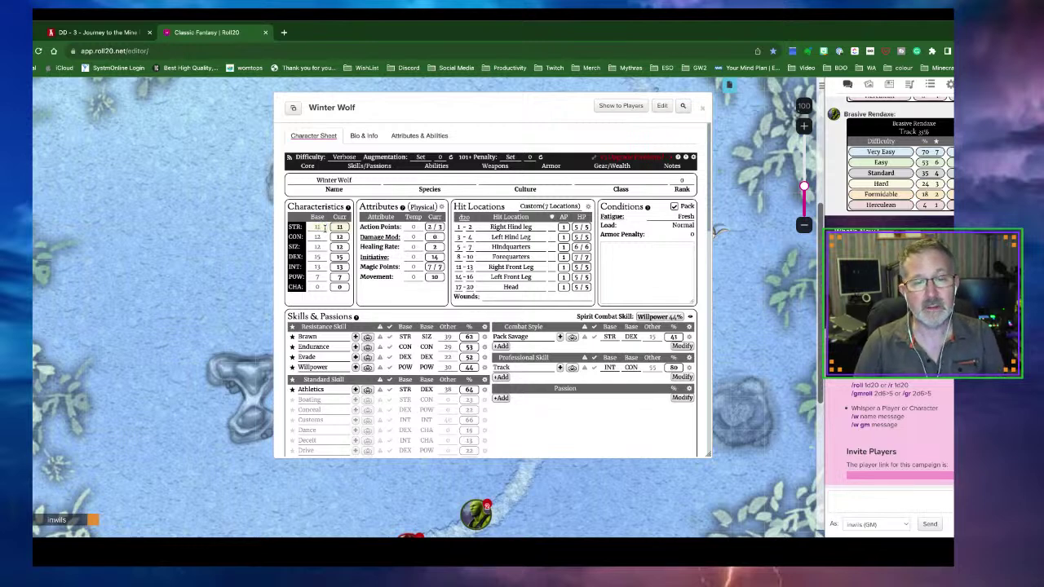
left_click(321, 256)
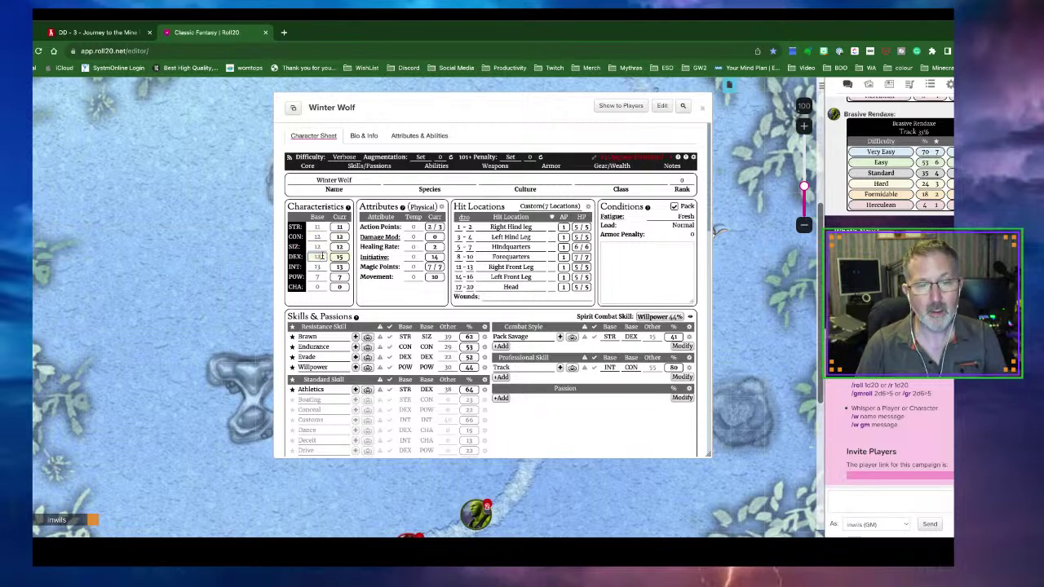
key("Tab")
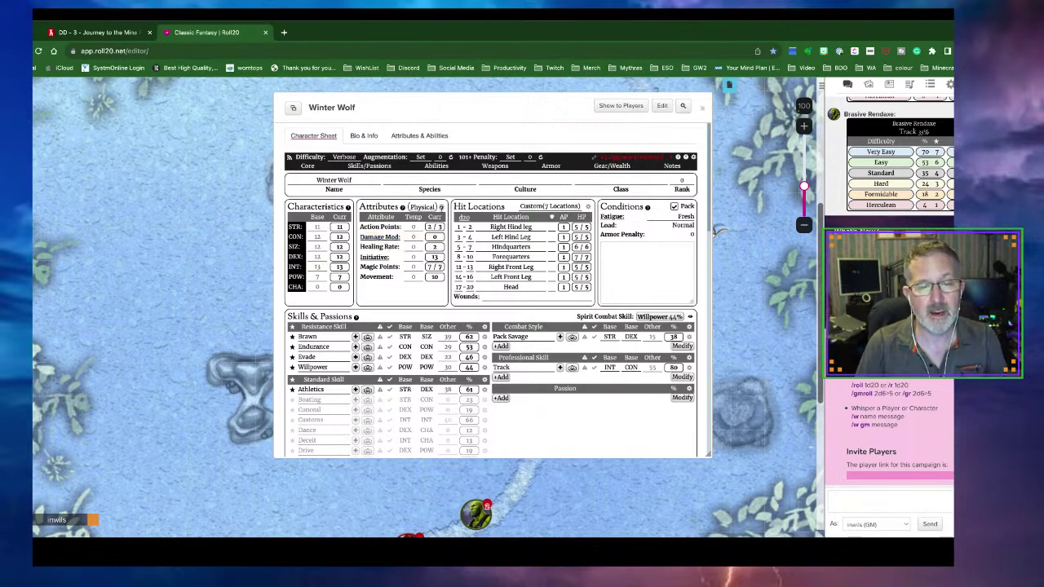
Step: Expand the Winter Wolf's attribute settings to check the damage modifier formula, and set its base SIZ to 10
left_click(441, 207)
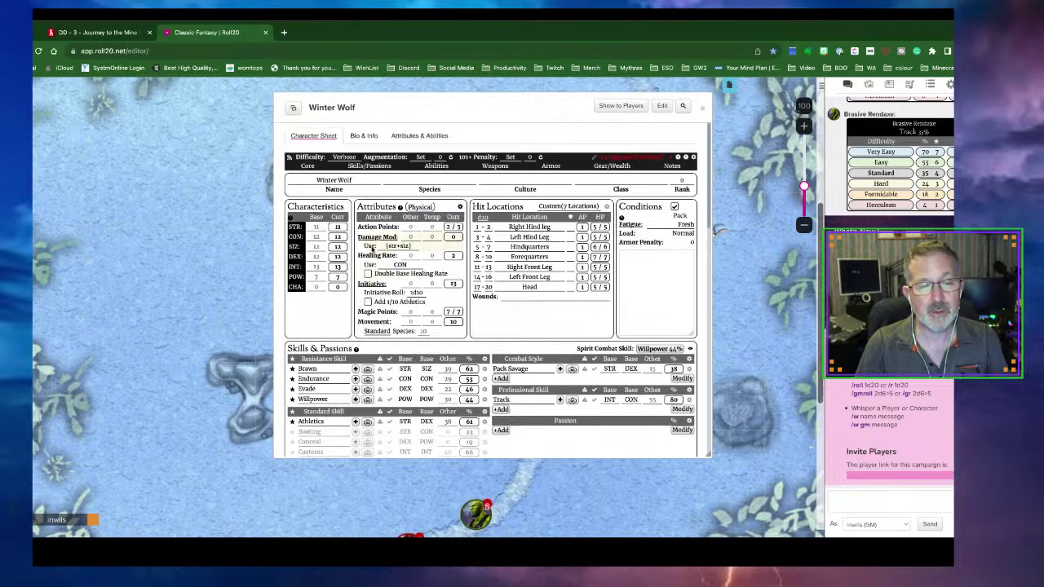
left_click(318, 247)
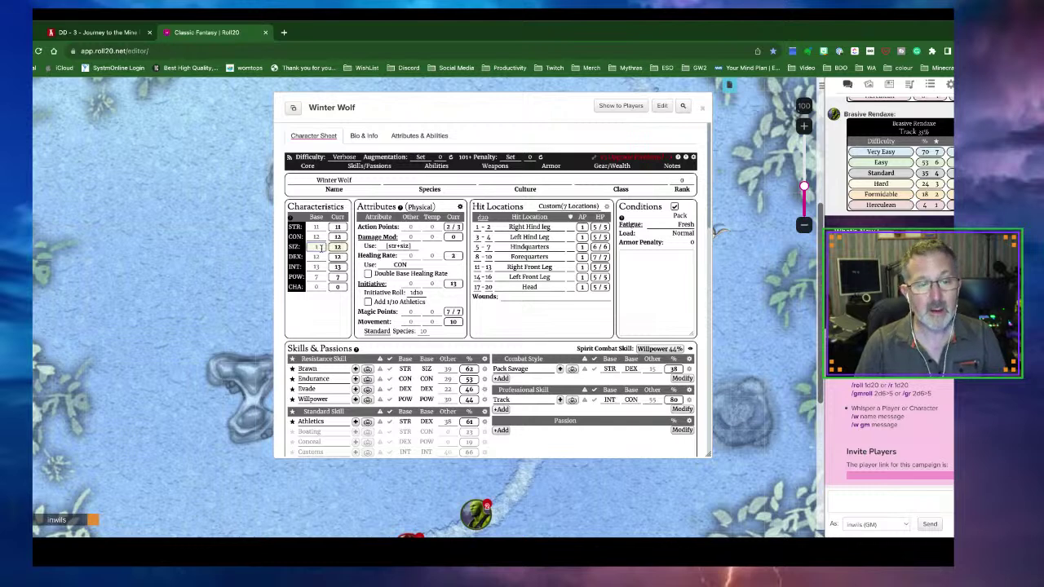
type("110")
key("Tab")
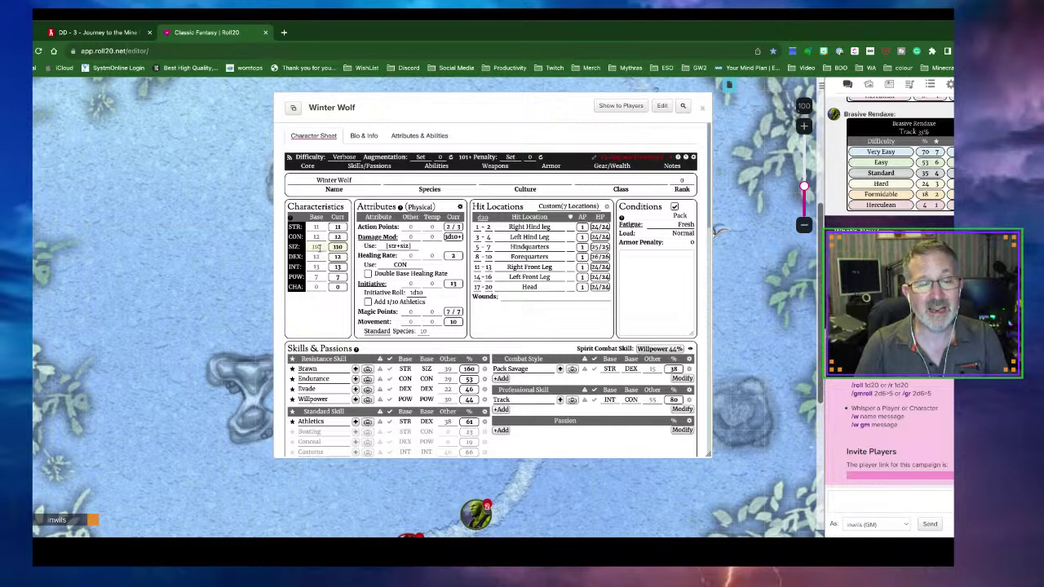
left_click(322, 256)
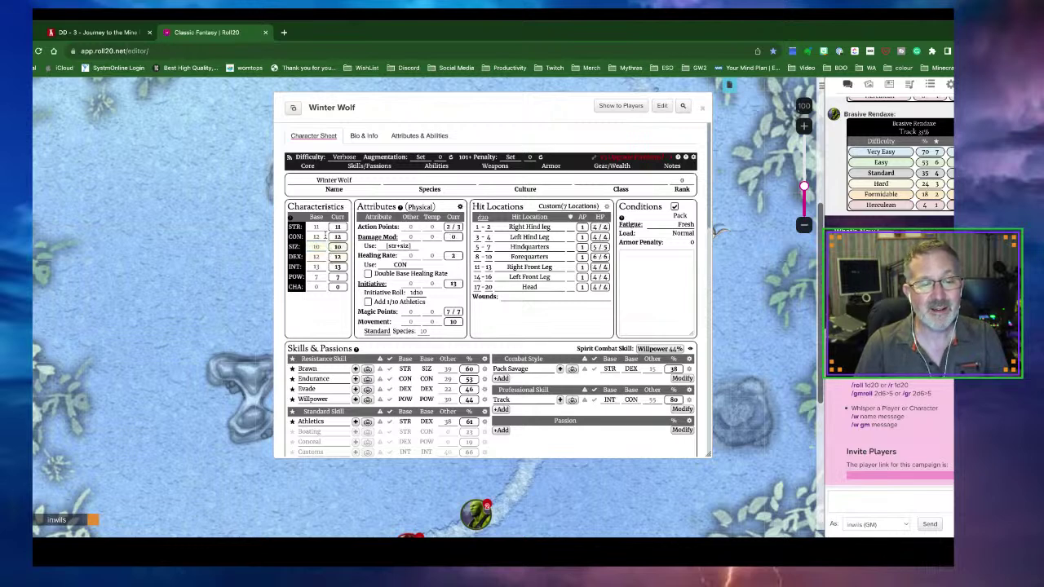
Step: Set the Winter Wolf's base STR to 9 and collapse the attribute settings
left_click(322, 227)
key("BackSpace")
key("BackSpace")
type("9")
key("Tab")
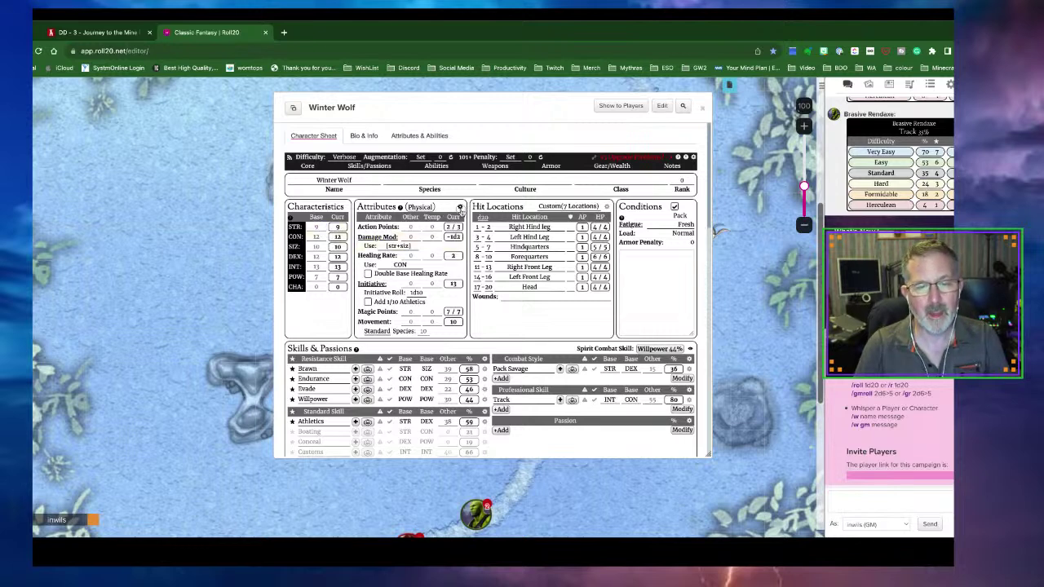
left_click(460, 208)
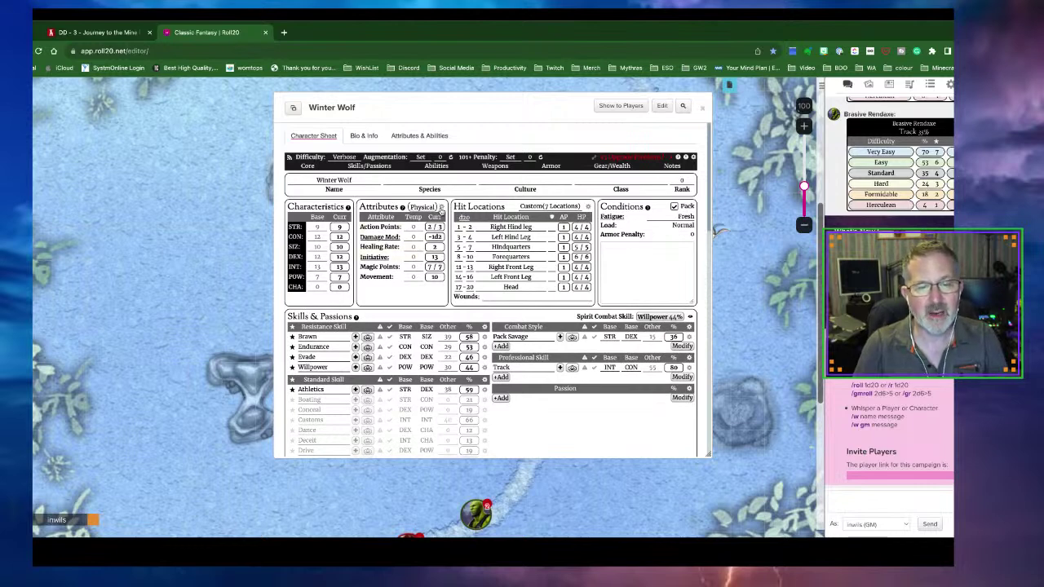
Step: Set the Winter Wolf's Action Points option to 2 in the campaign settings of its sheet configuration, and close the character sheet
left_click(442, 207)
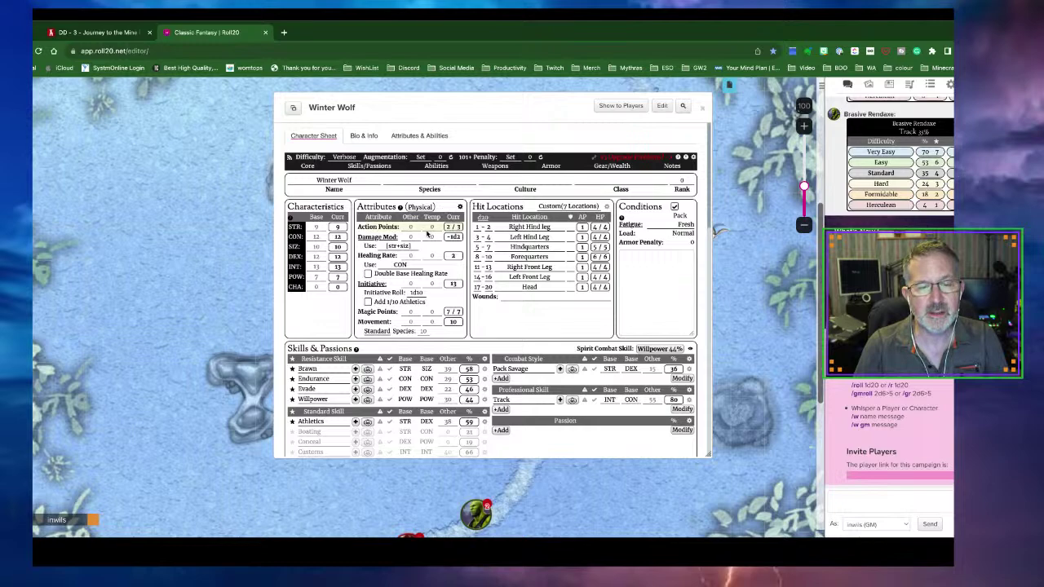
left_click(459, 209)
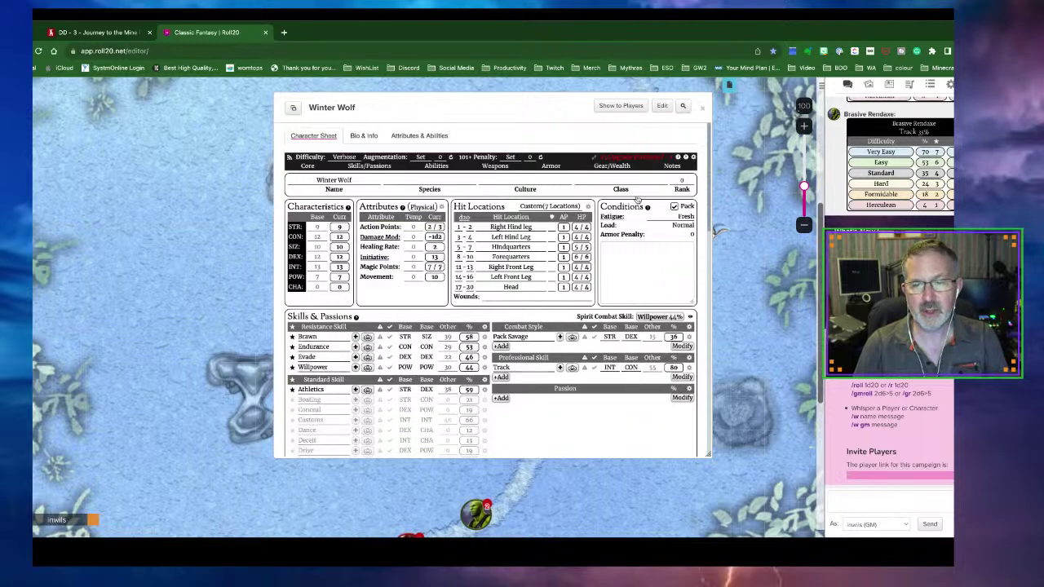
left_click(693, 160)
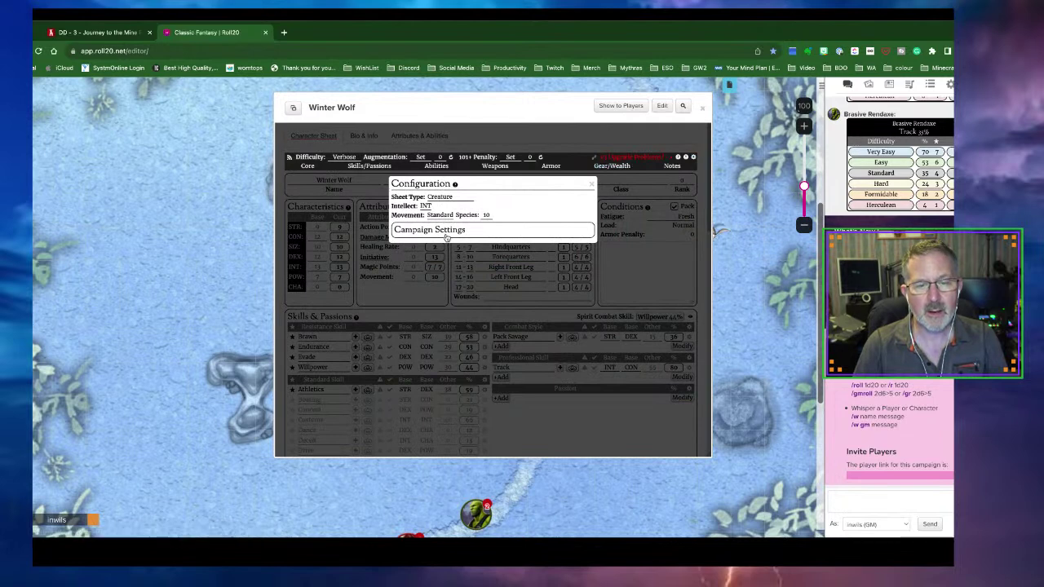
left_click(445, 234)
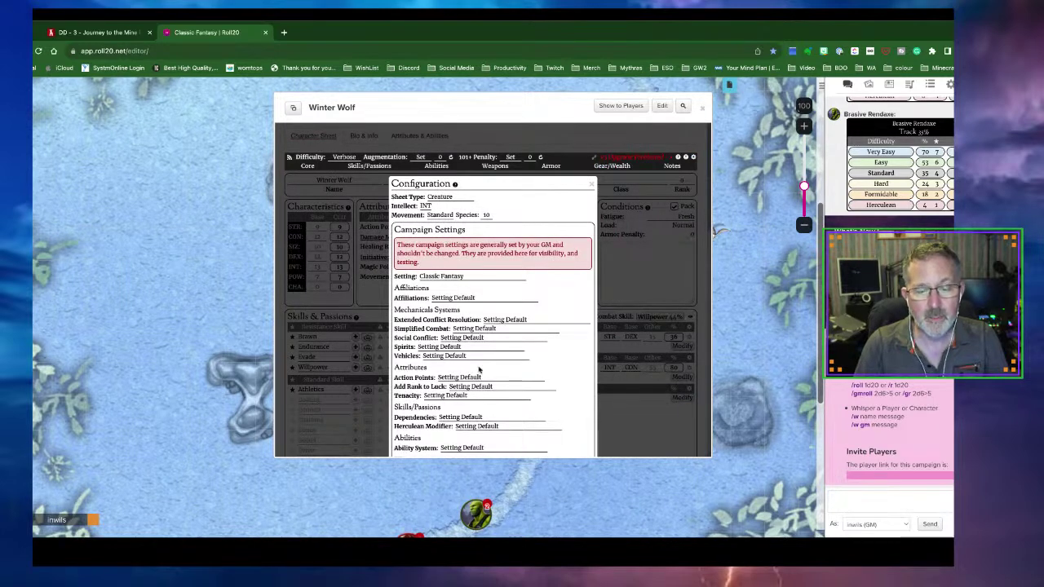
left_click(461, 378)
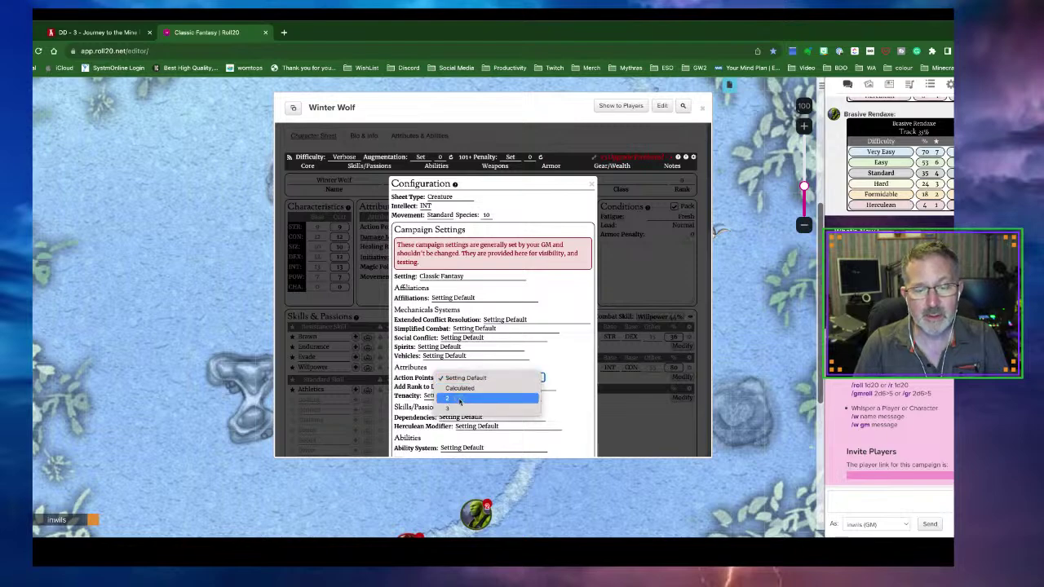
left_click(459, 399)
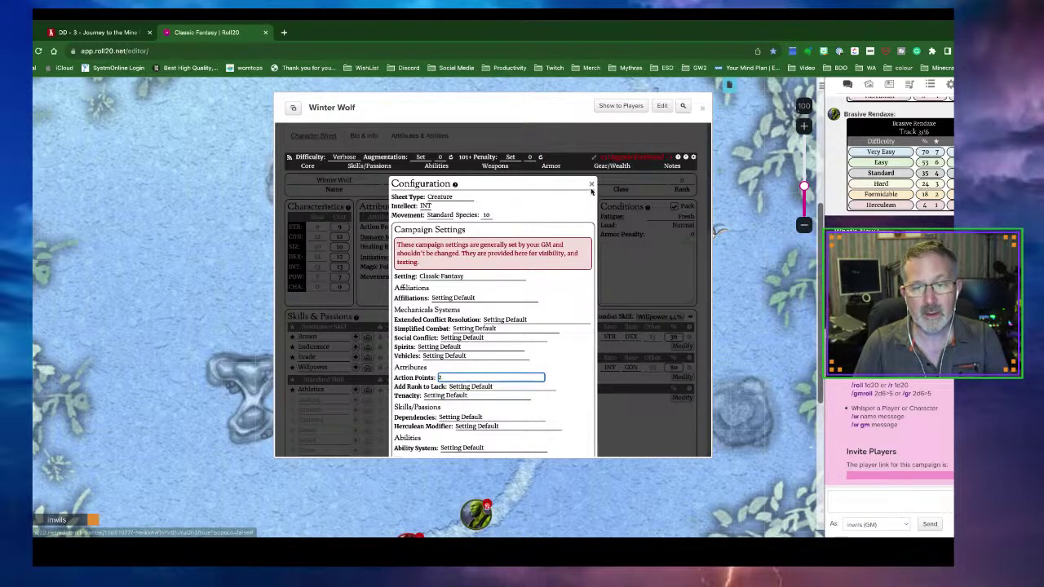
left_click(591, 185)
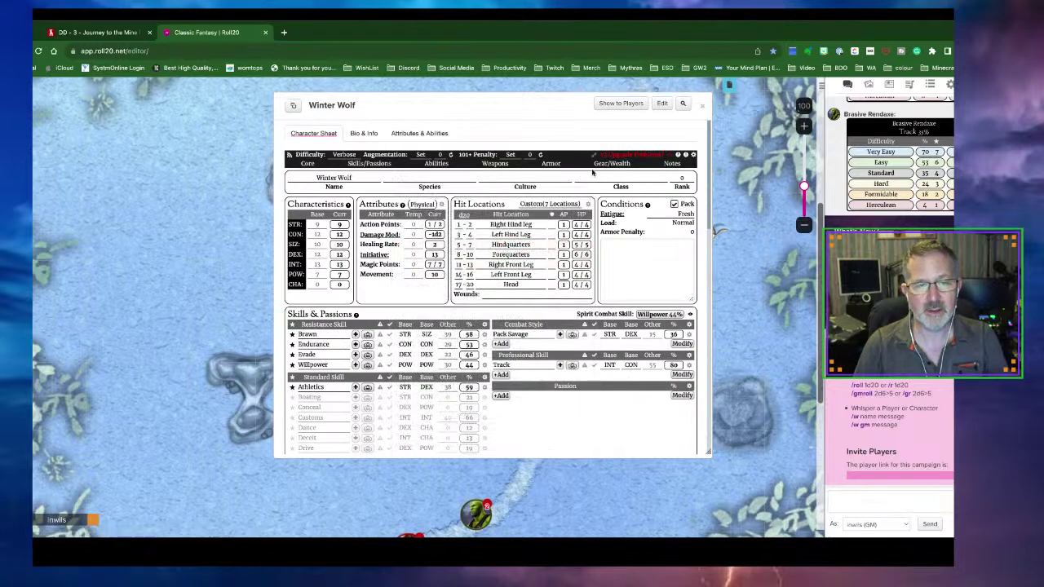
left_click(702, 105)
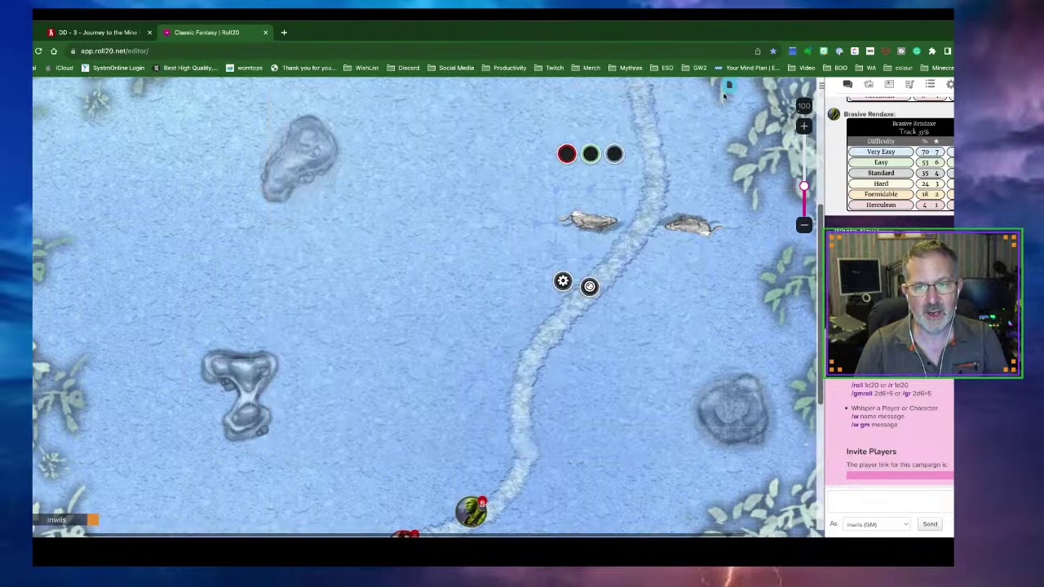
Step: View the Untitled page and the Mine map
left_click(730, 86)
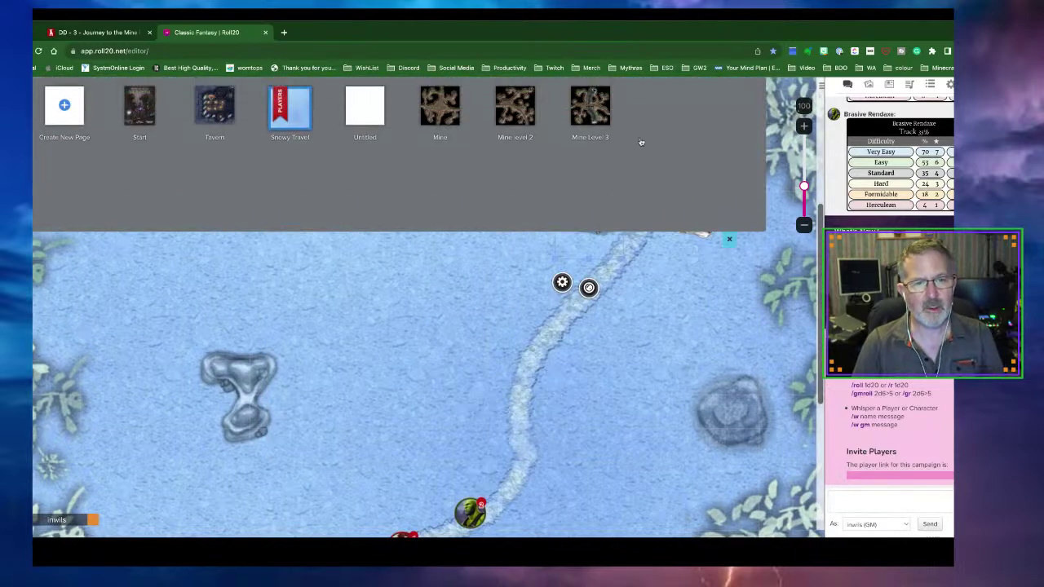
left_click(377, 121)
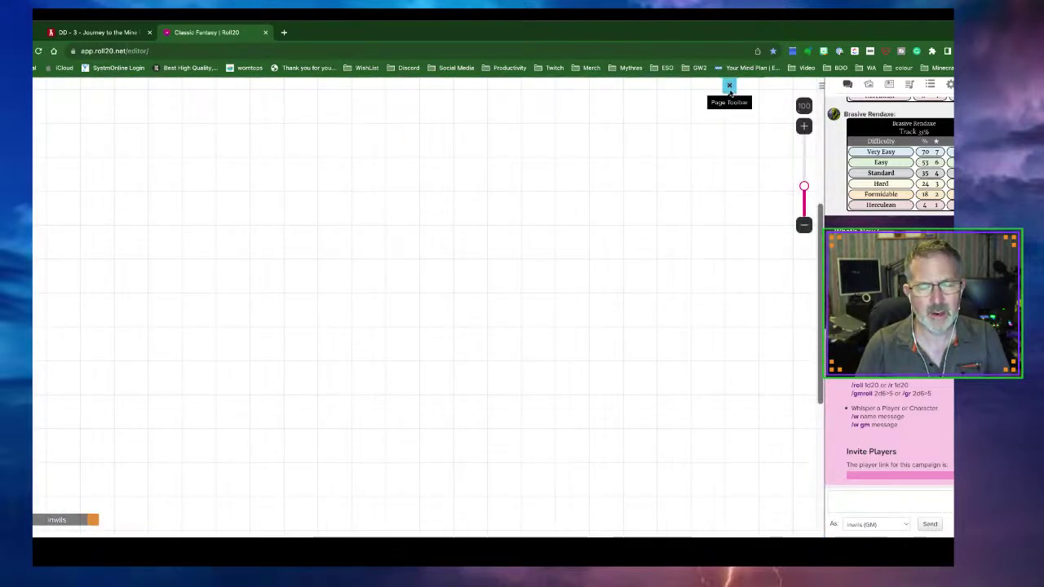
left_click(729, 85)
left_click(434, 121)
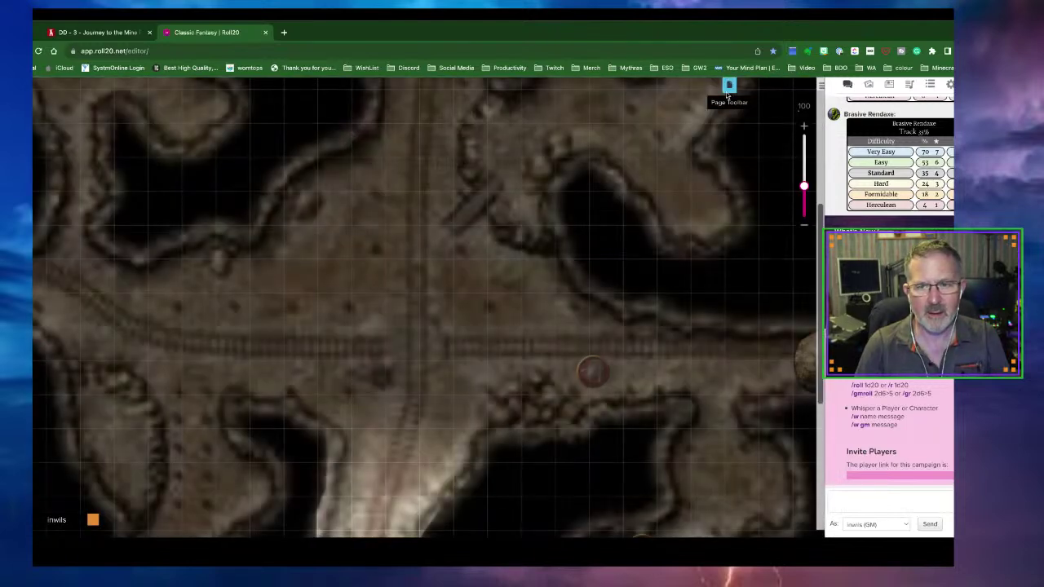
Step: Check the Untitled page's settings without changing them, and delete that page from the campaign
left_click(729, 86)
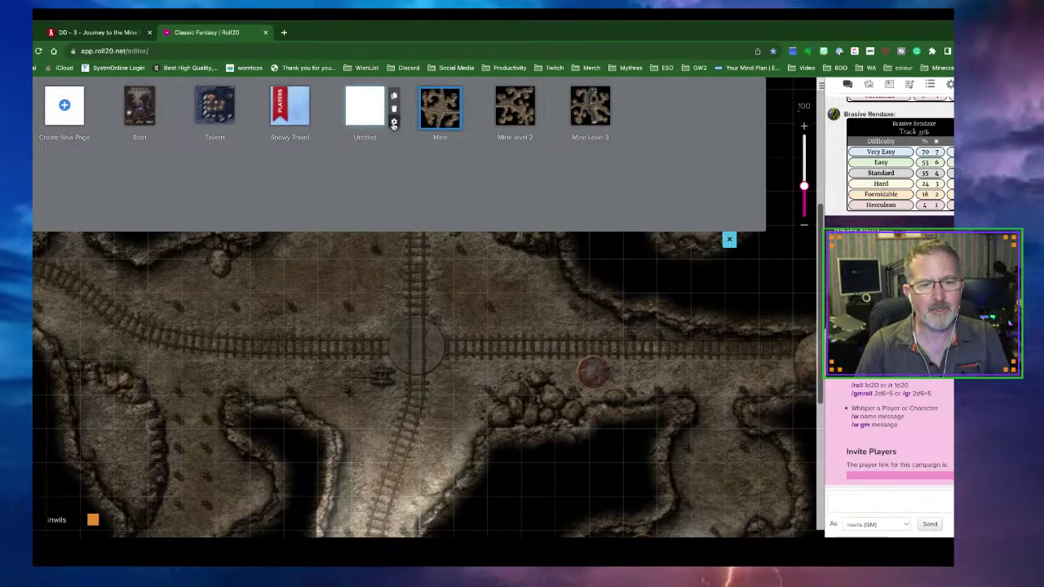
left_click(394, 123)
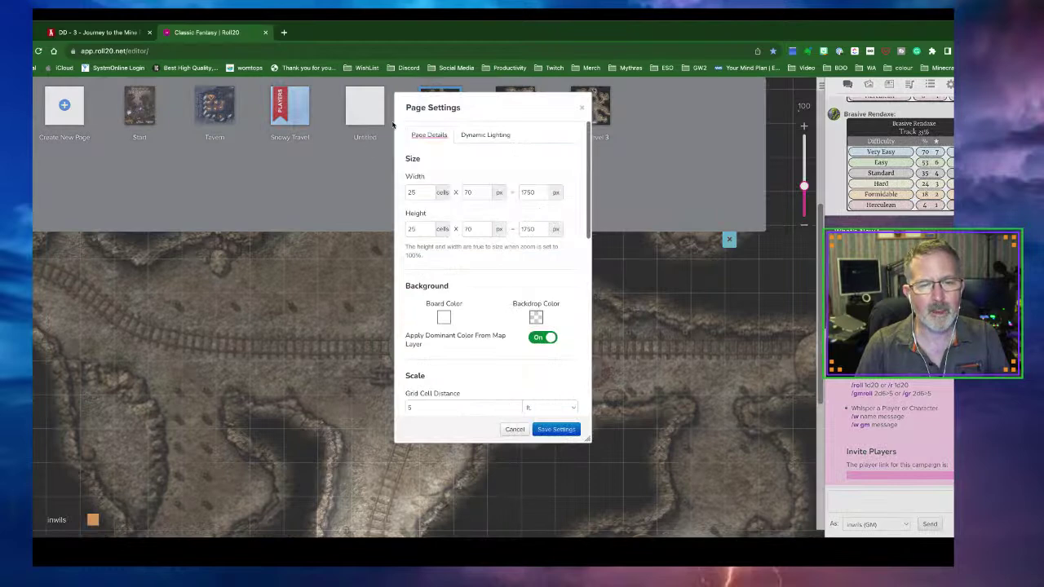
left_click(514, 428)
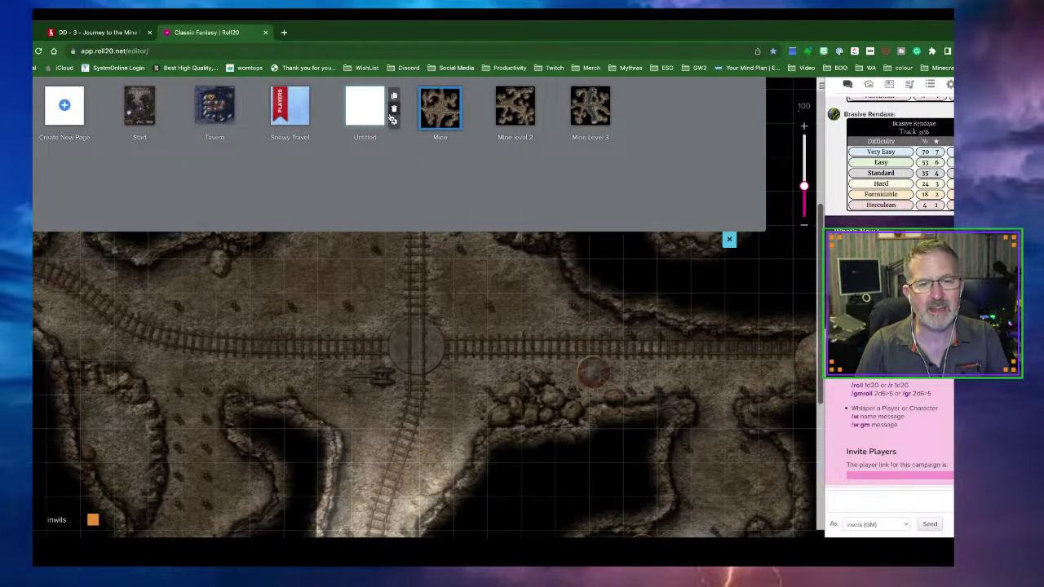
left_click(395, 110)
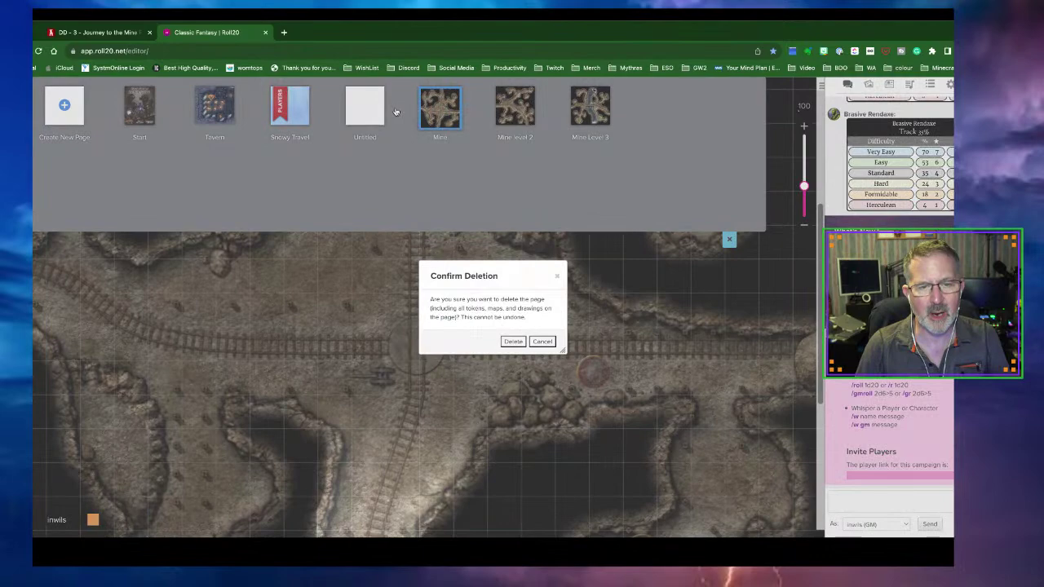
left_click(513, 342)
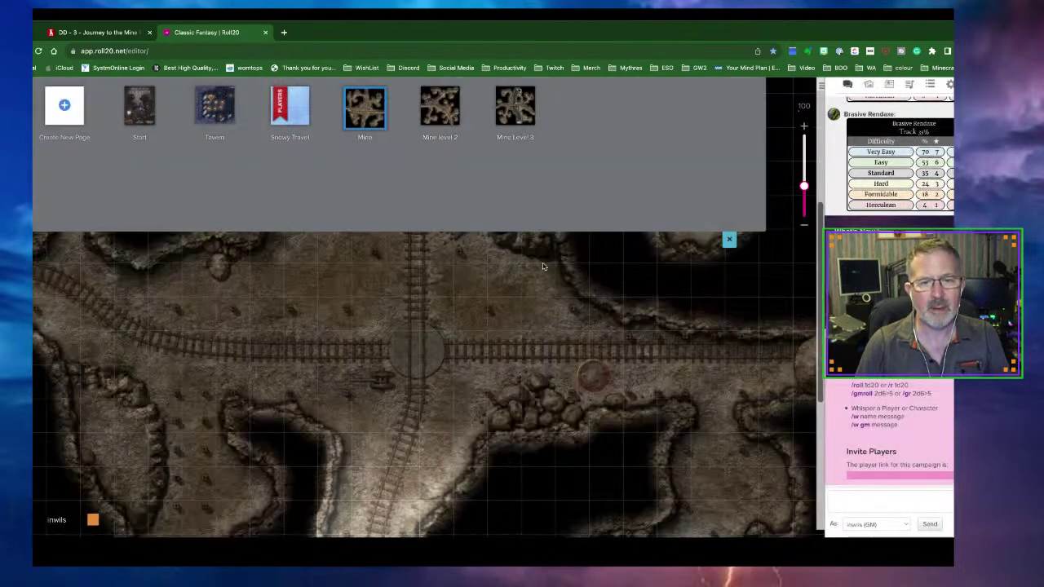
Step: View the Mine level 2 map and the Mine Level 3 map
left_click(445, 120)
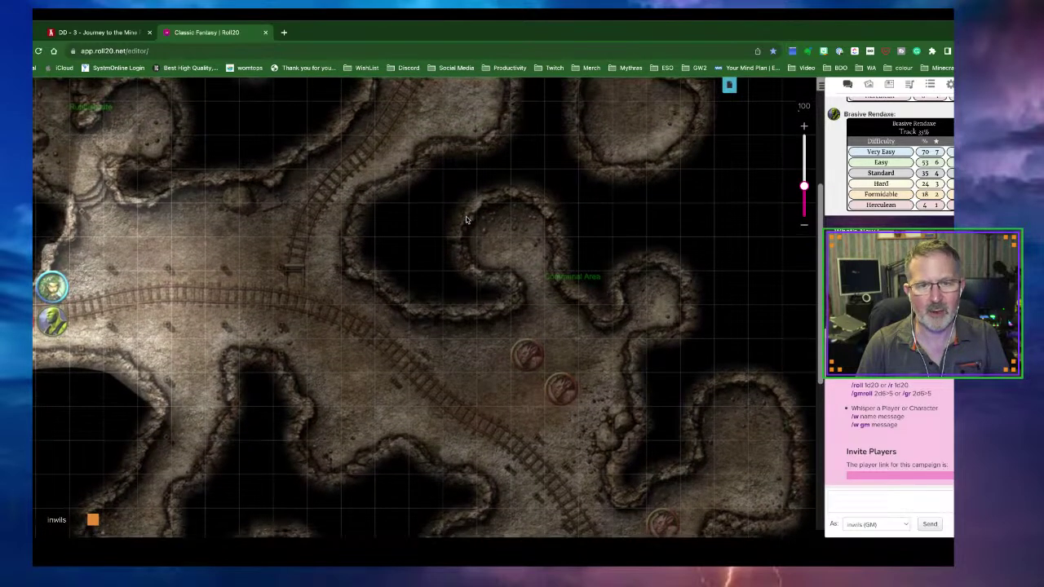
left_click(728, 85)
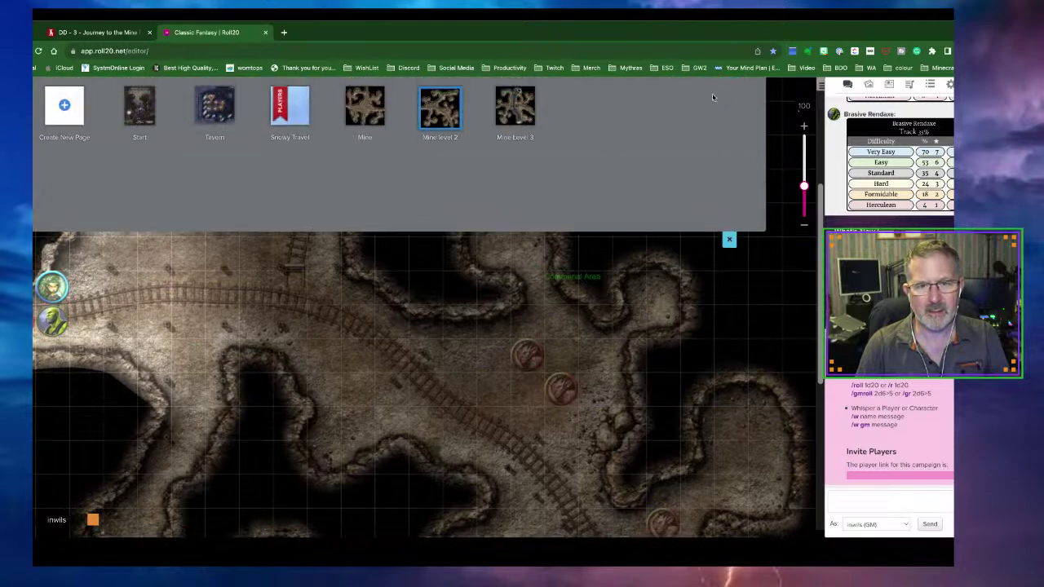
left_click(503, 120)
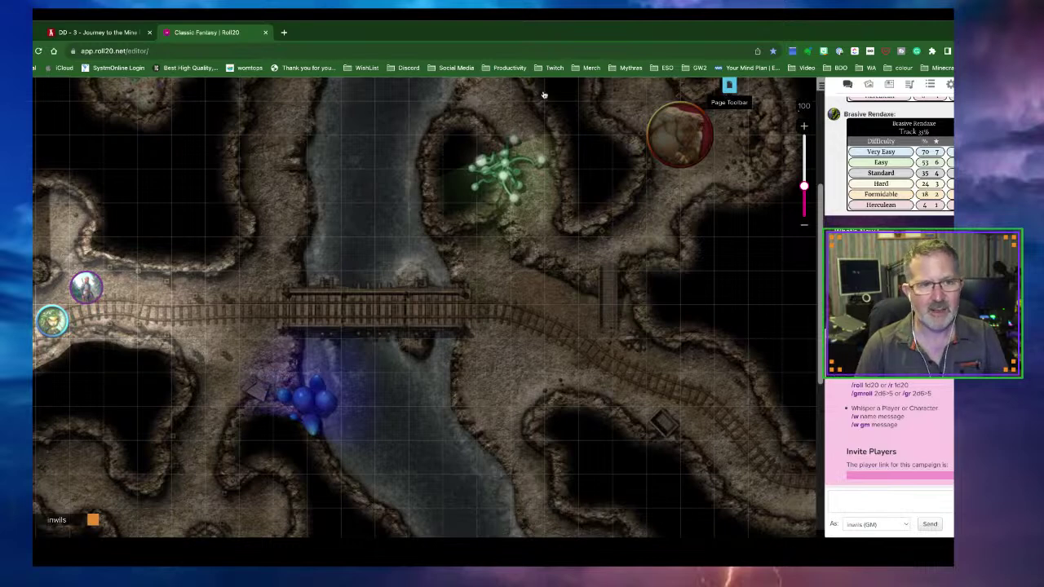
Step: Switch to World Anvil, open the plot article 'DD - 4 - Level One of the Mine' for editing and read through its content
left_click(104, 34)
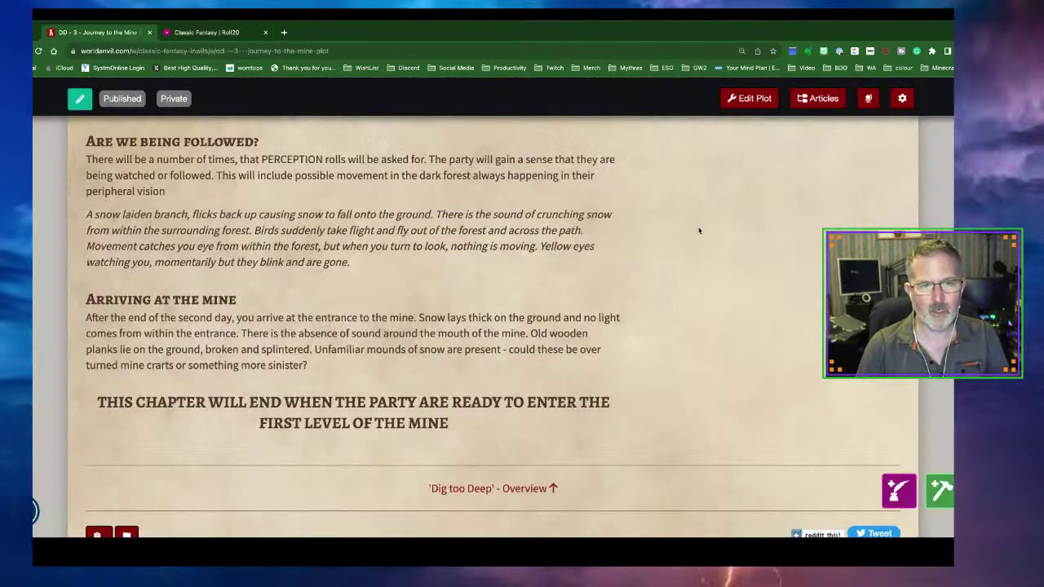
left_click(801, 102)
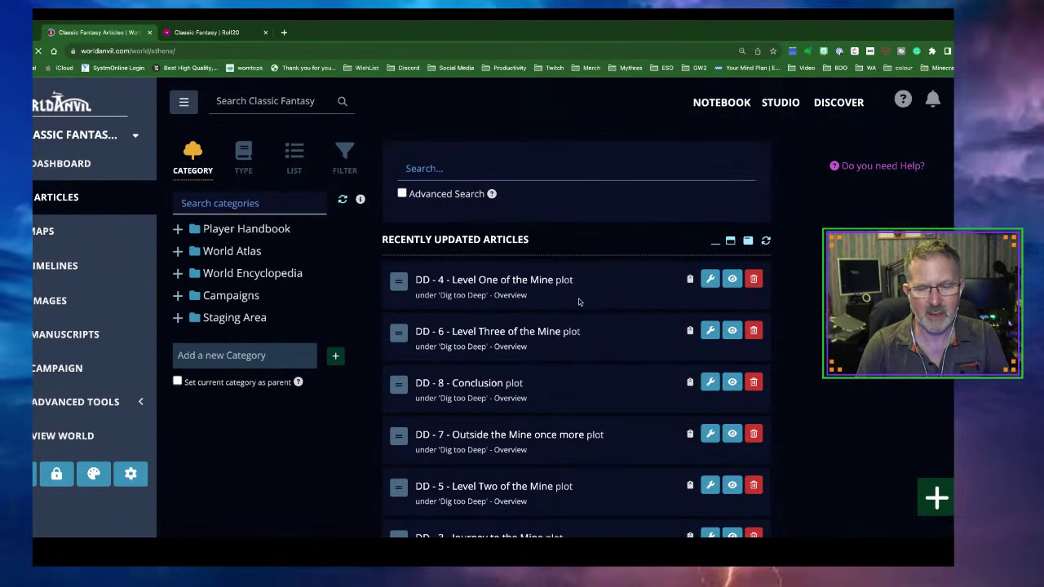
scroll(579, 301, "down", 1)
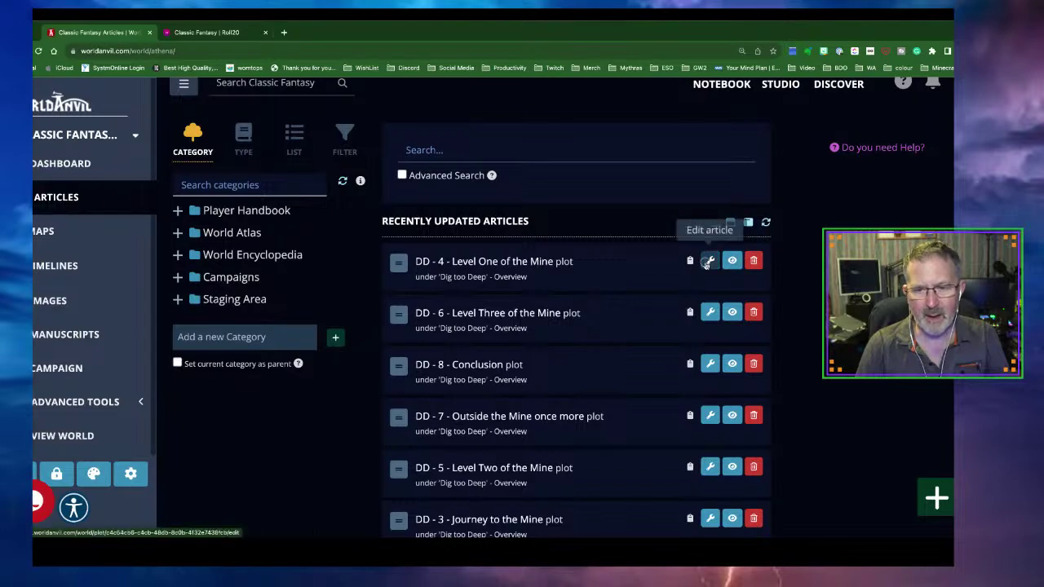
left_click(709, 263)
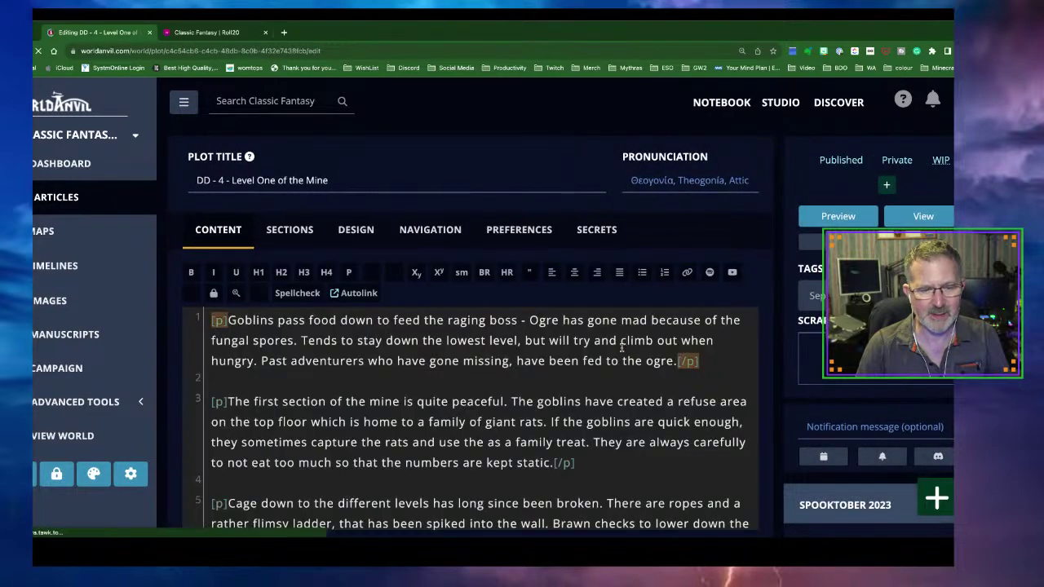
scroll(620, 344, "down", 5)
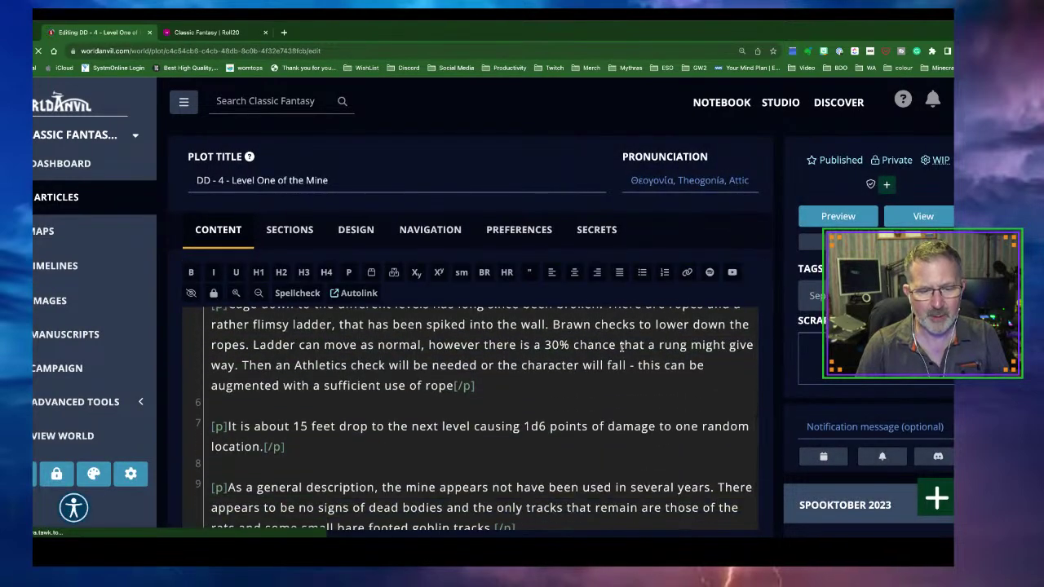
scroll(621, 347, "down", 1)
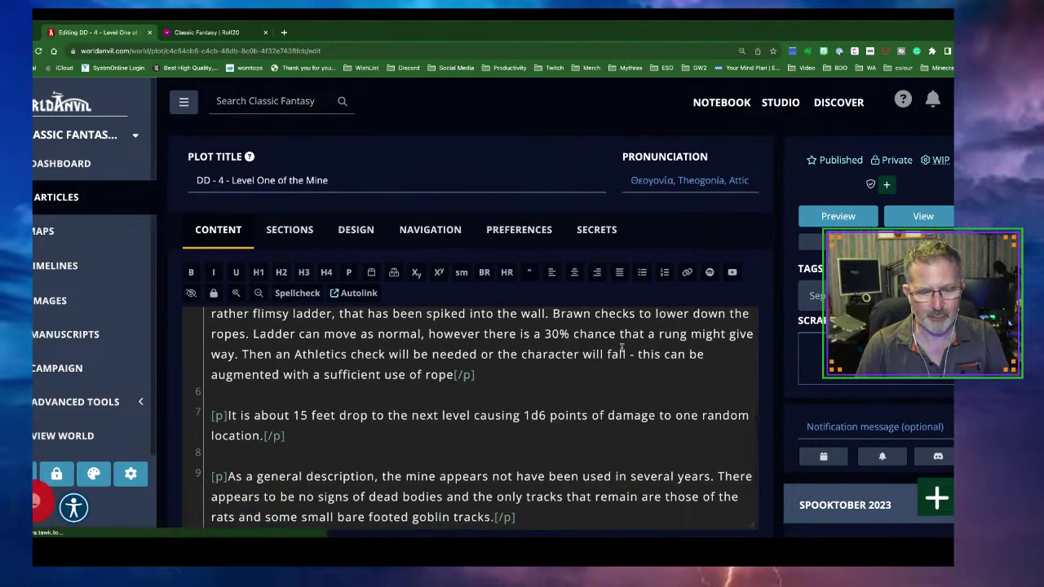
scroll(621, 348, "up", 5)
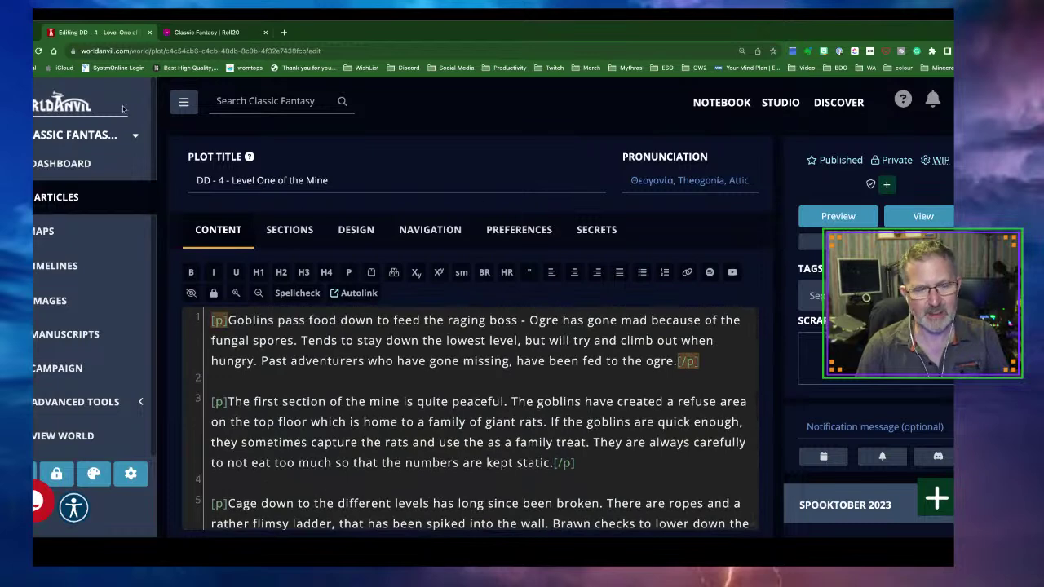
Step: Return to the article list and open 'DD - 5 - Level Two of the Mine' for editing
left_click(56, 196)
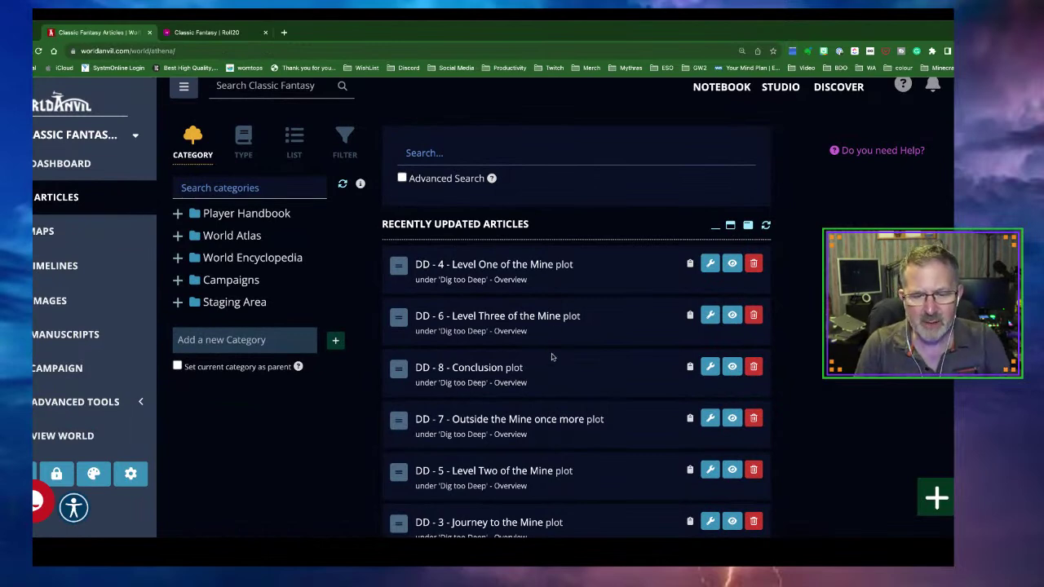
scroll(551, 356, "down", 1)
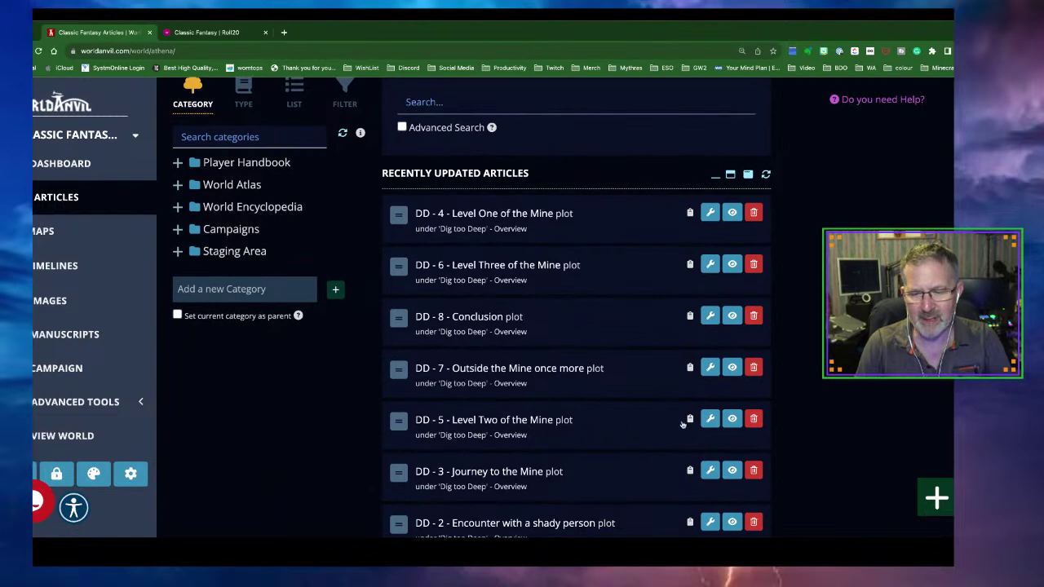
left_click(711, 420)
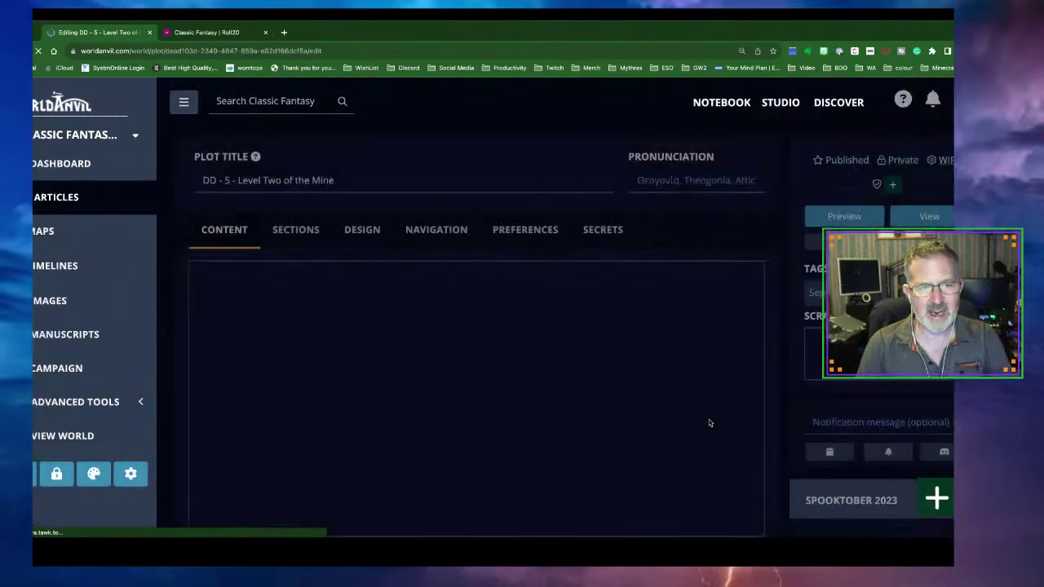
Step: Add the H3 heading "the Home of the Goblins" to the empty content of the Level Two article
left_click(376, 337)
left_click(300, 274)
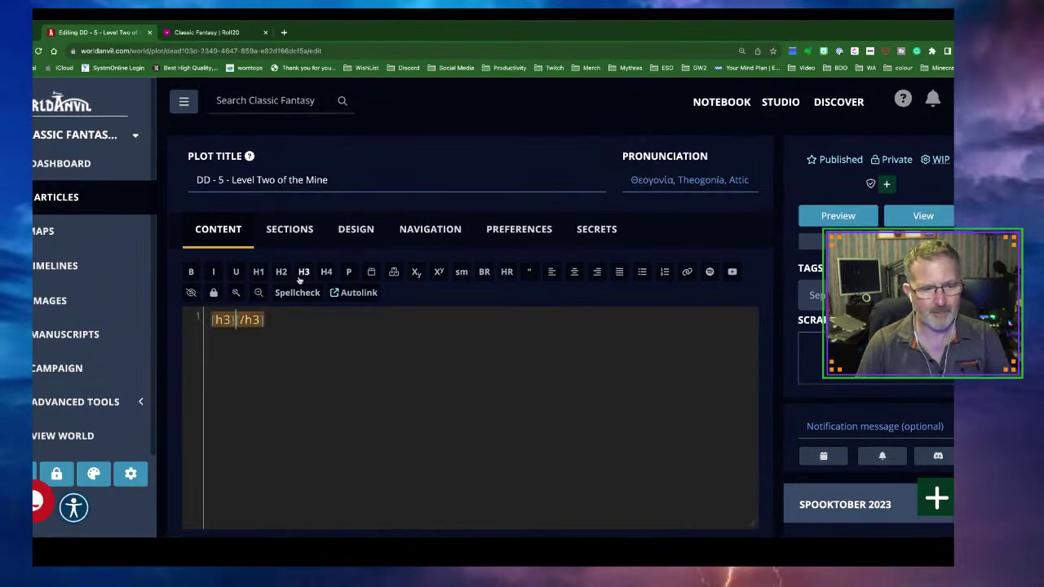
type("the Home")
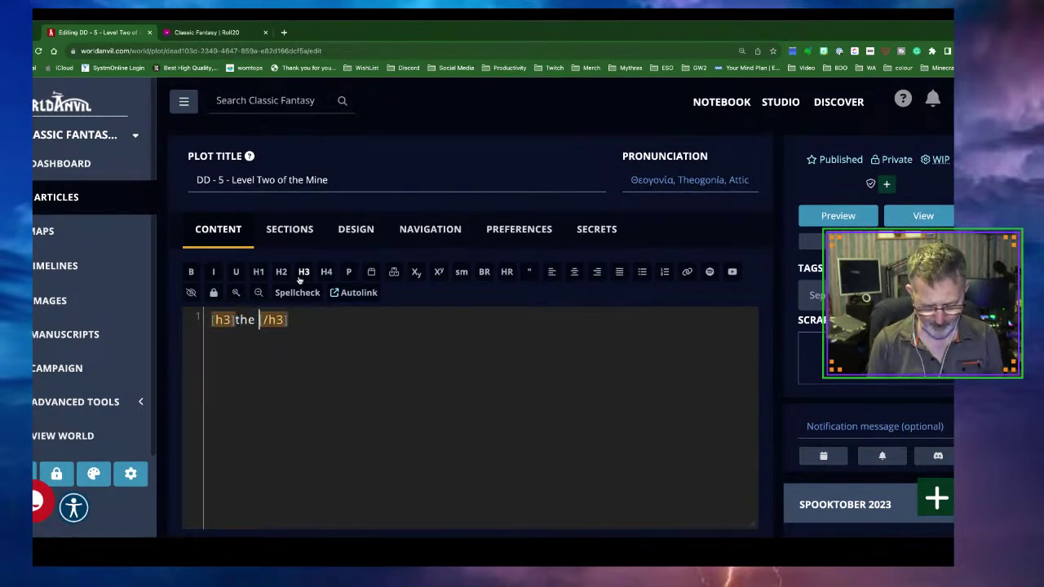
key("BackSpace")
key("BackSpace")
key("BackSpace")
key("BackSpace")
key("BackSpace")
key("BackSpace")
key("BackSpace")
key("BackSpace")
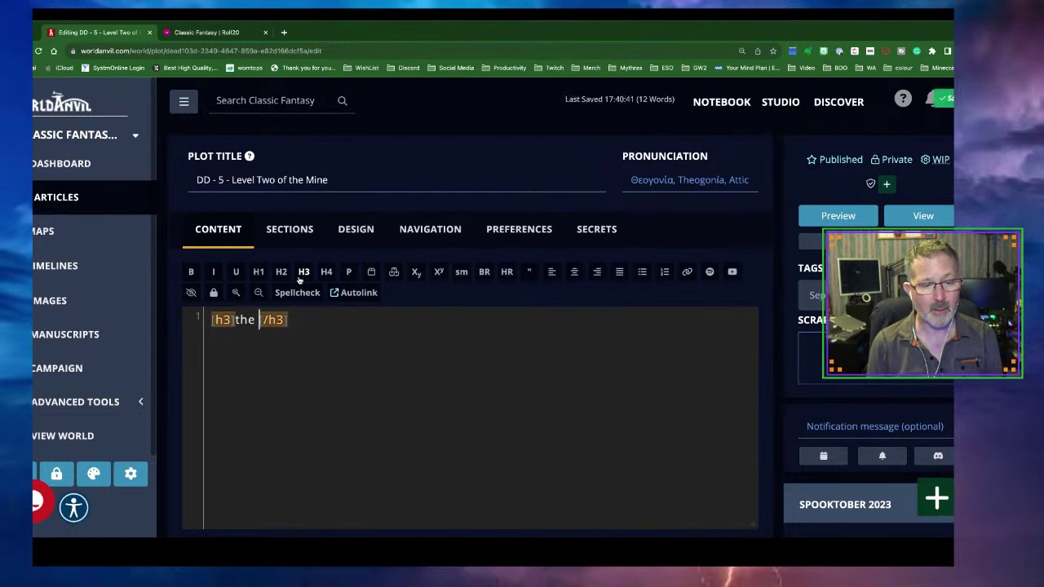
type("the Homeof")
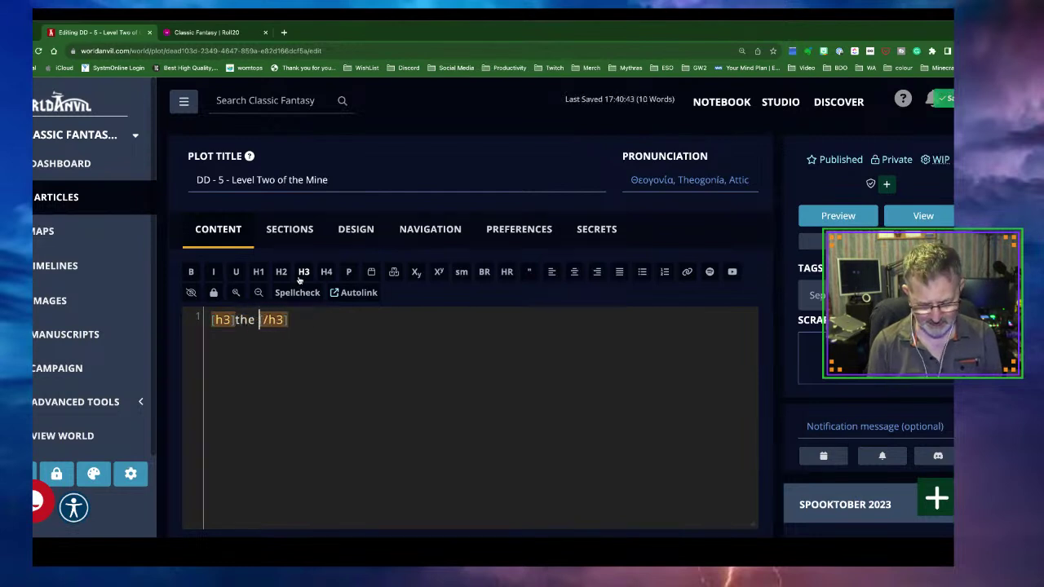
key("BackSpace")
key("BackSpace")
type("of the Goblins")
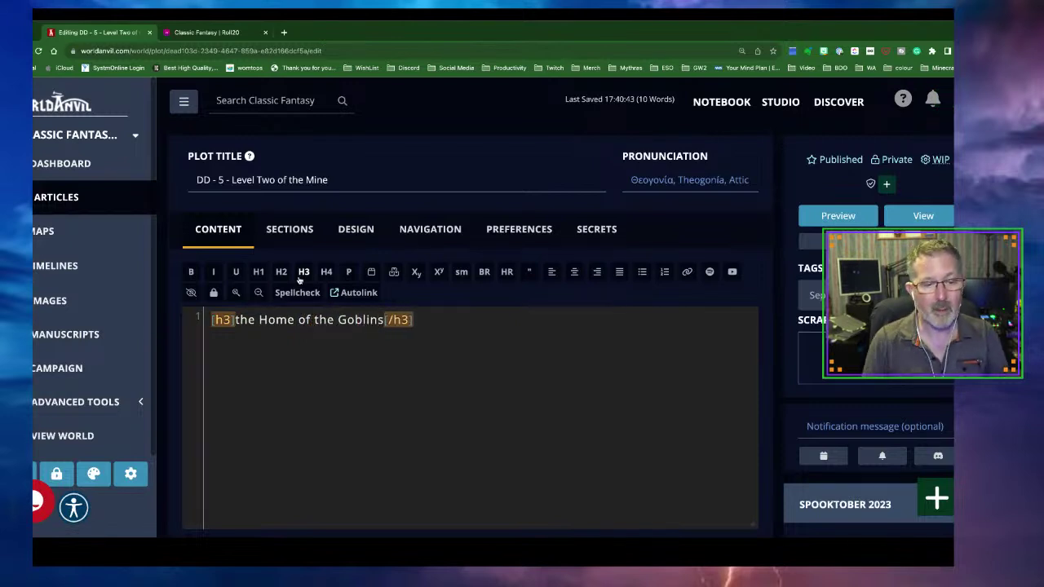
left_click(261, 344)
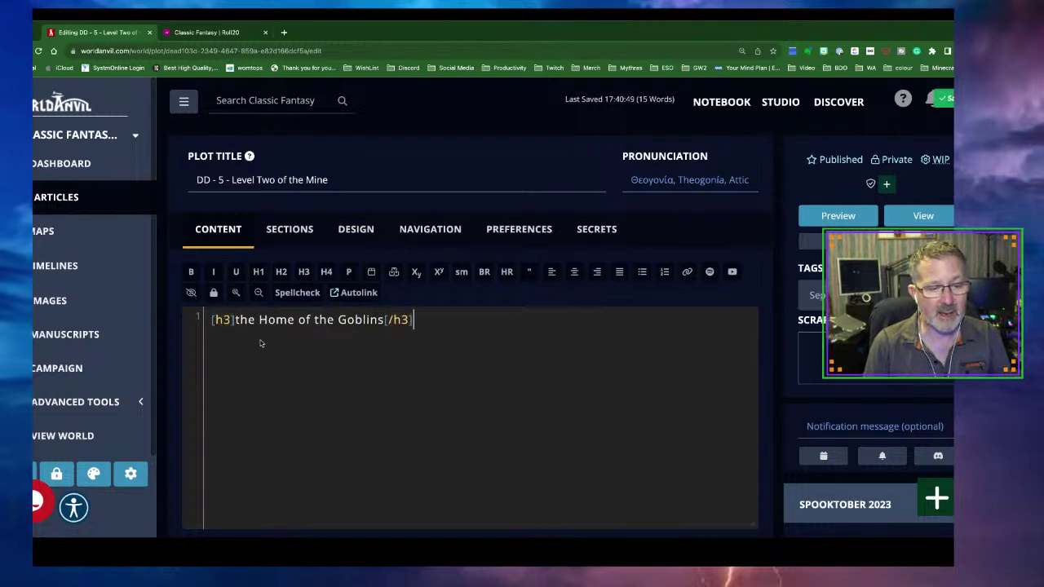
Step: Correct the heading to read "The Home of the Goblins" and make room for text below it
left_click(236, 319)
key("Delete")
type("T")
left_click(425, 319)
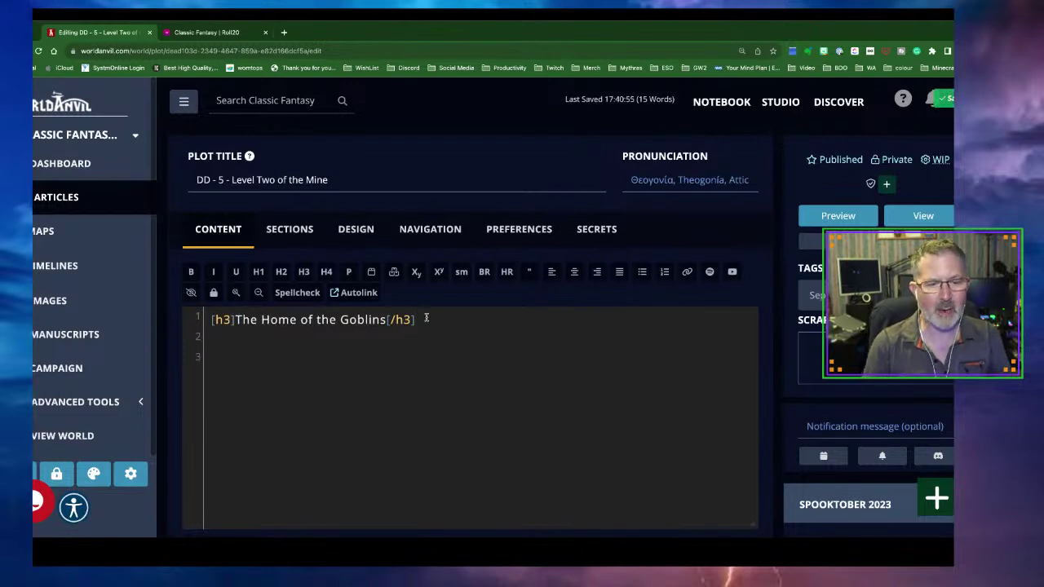
Step: Add a paragraph under the heading that begins "When the party enter the level the goblins will be at 'rest'"
left_click(346, 272)
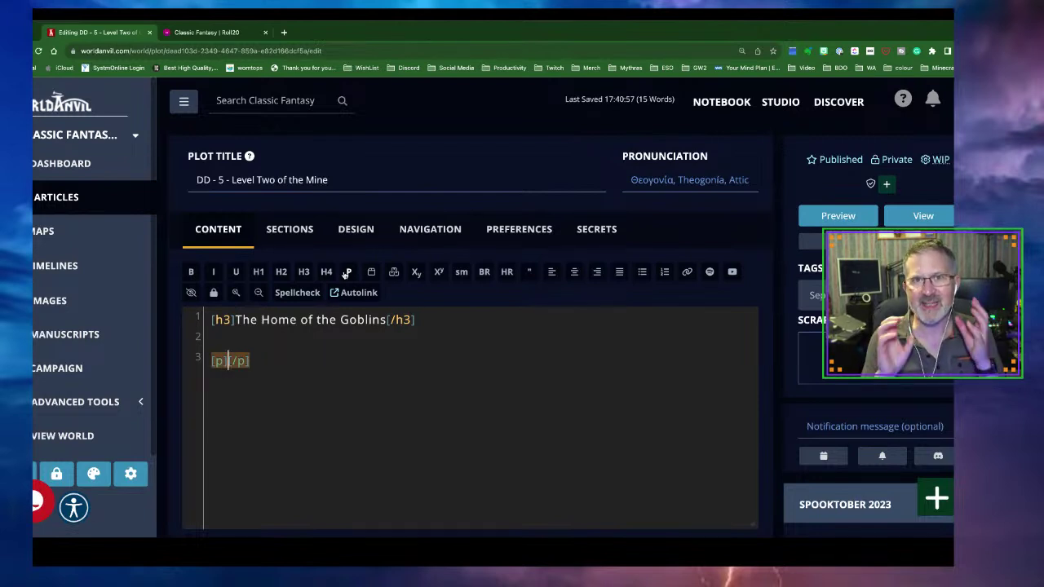
type("When the pat")
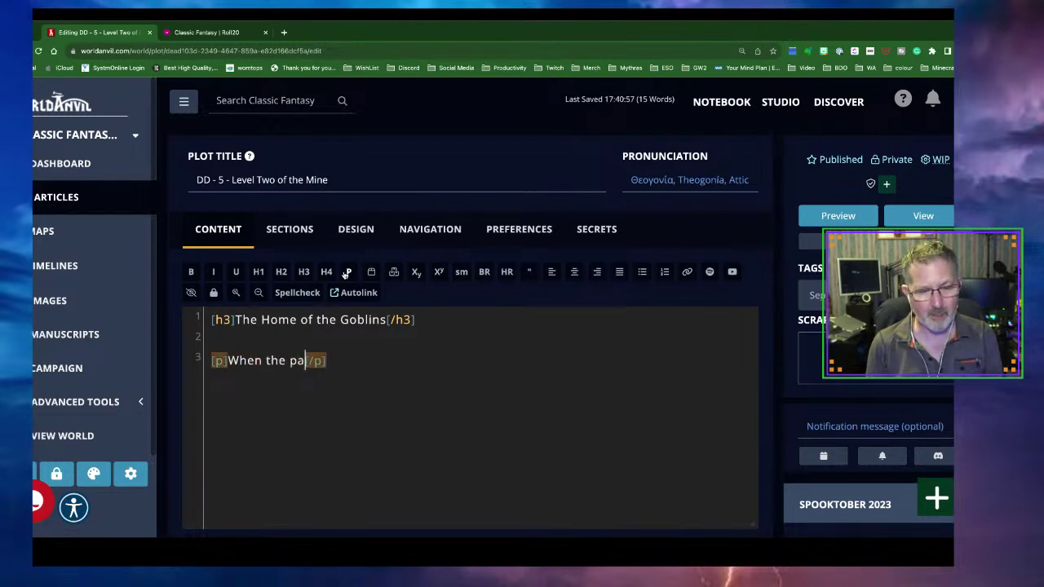
key("BackSpace")
type("rty ent")
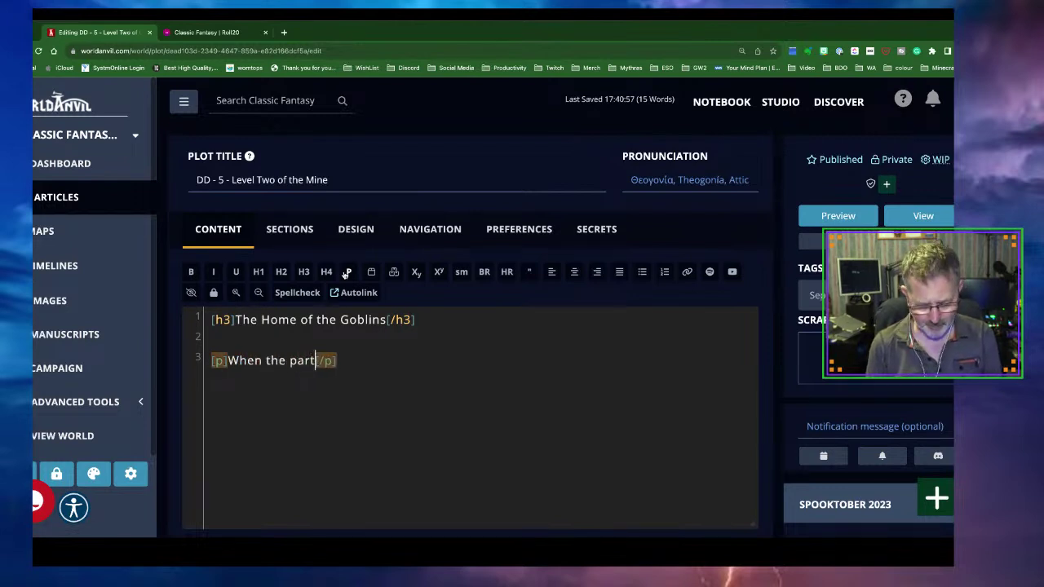
type("er the level the")
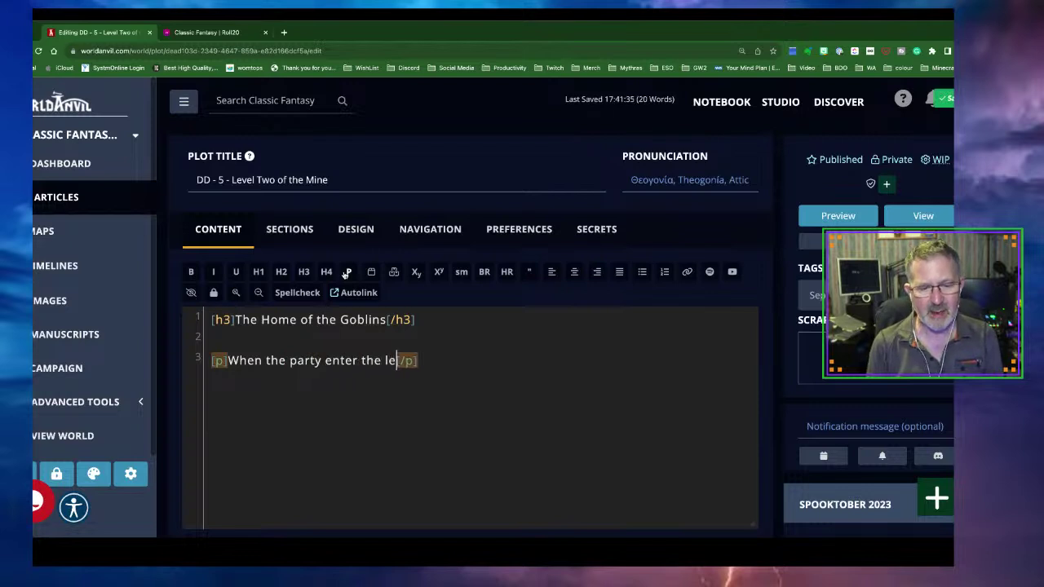
type(" goblins ")
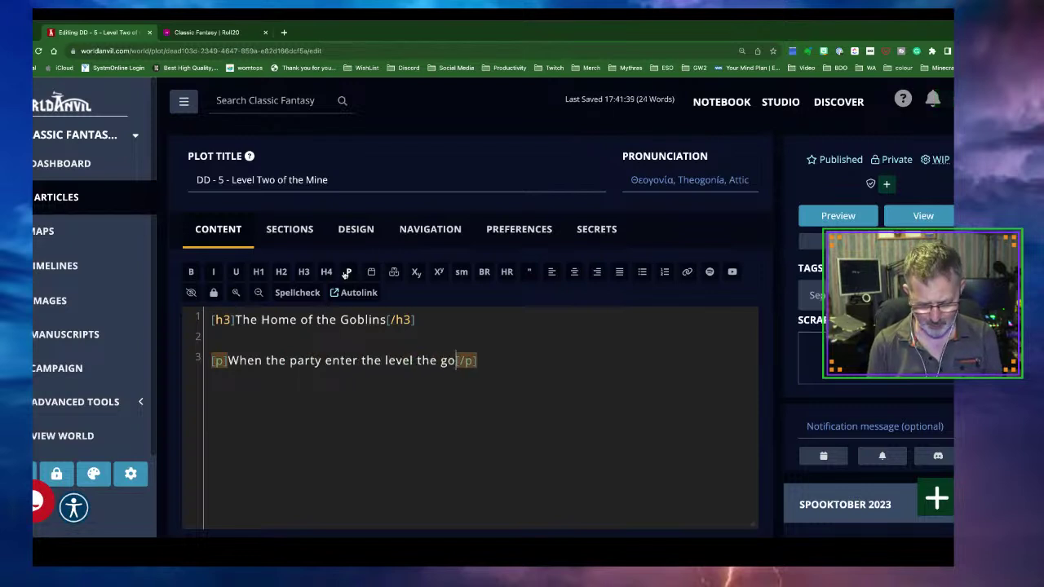
type("will be at ")
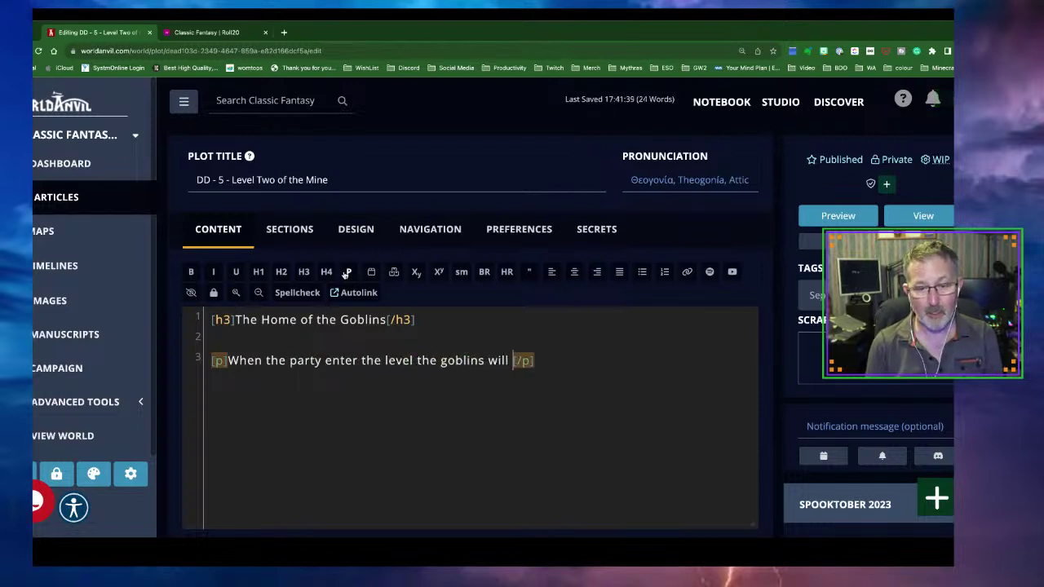
type("'rest'")
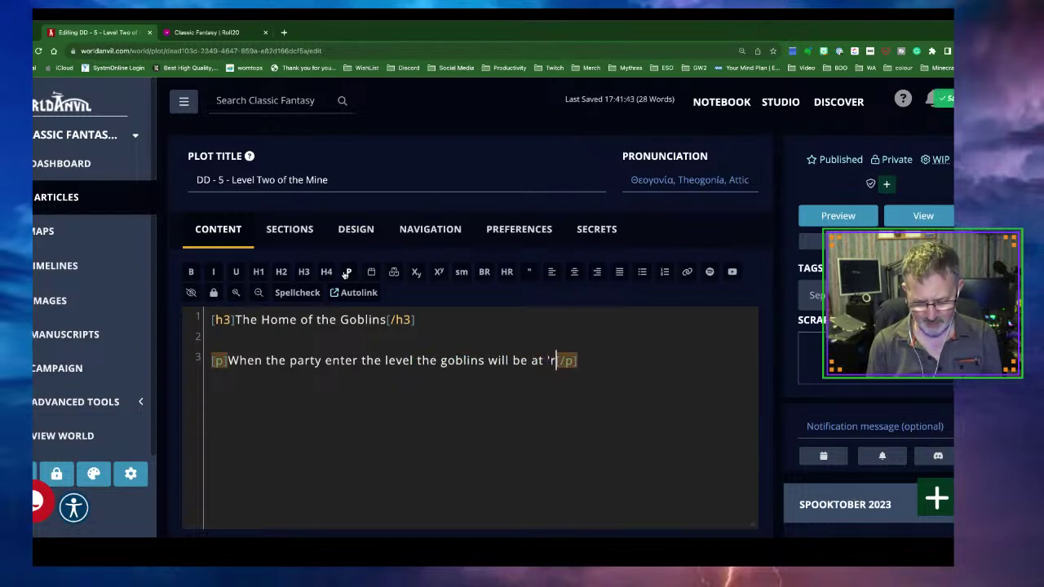
Step: Continue the paragraph with "No one has come down from above for some time, and they are currently more relaxed."
type(". No")
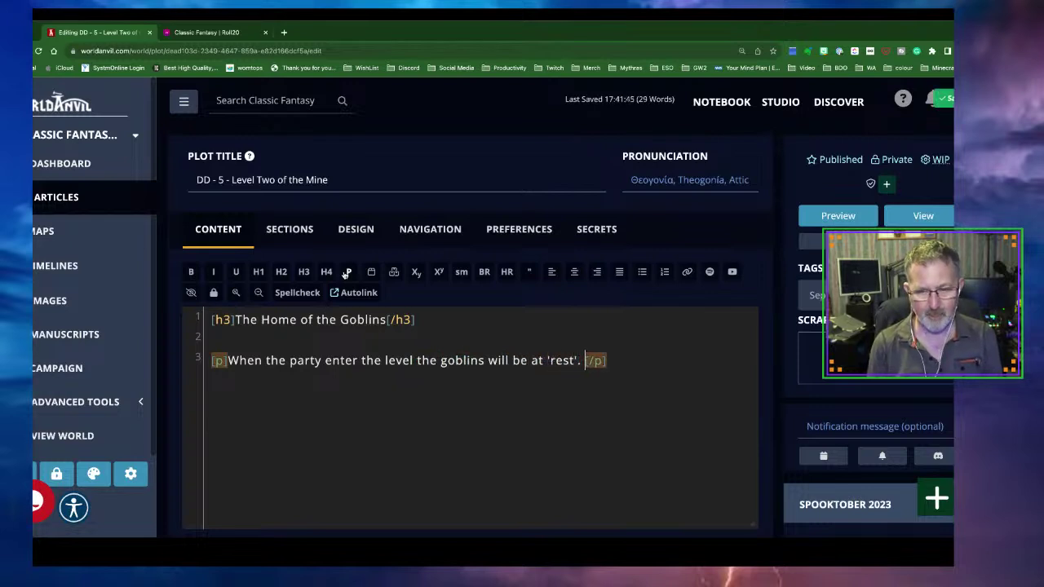
type(" one evert")
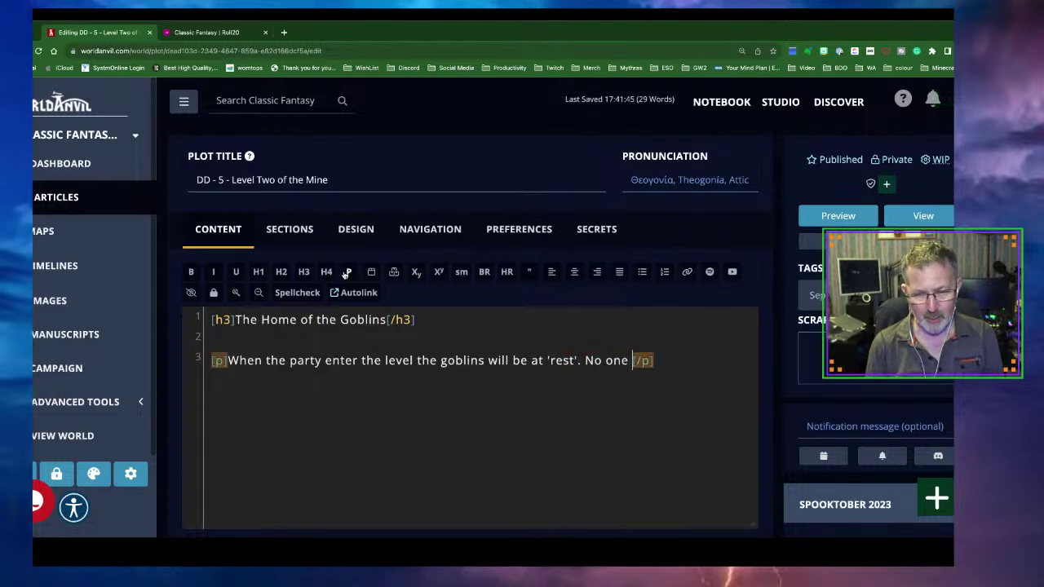
key("BackSpace")
key("BackSpace")
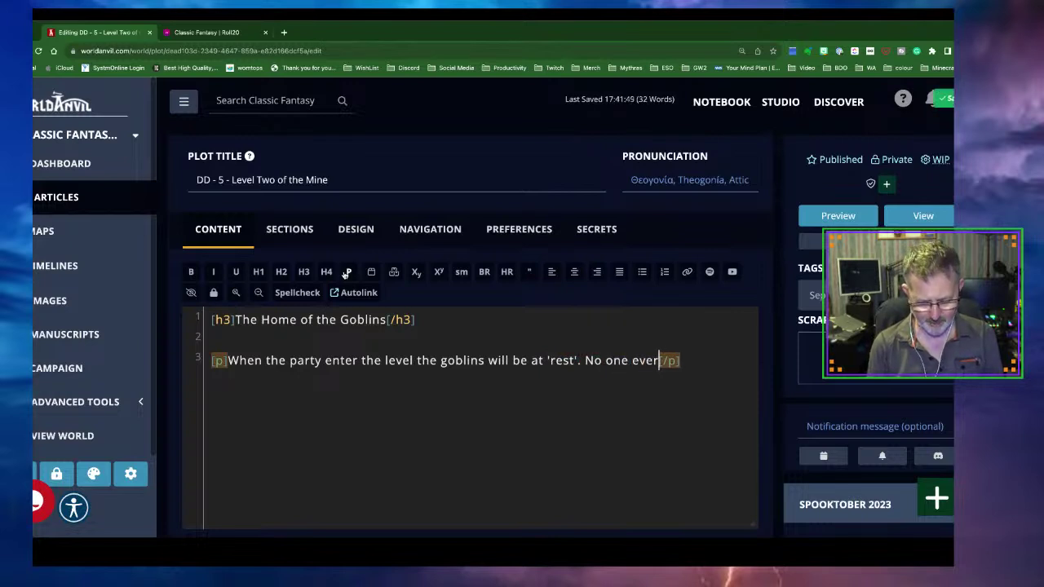
key("BackSpace")
key("BackSpace")
key("BackSpace")
type("has come")
type(" down from ")
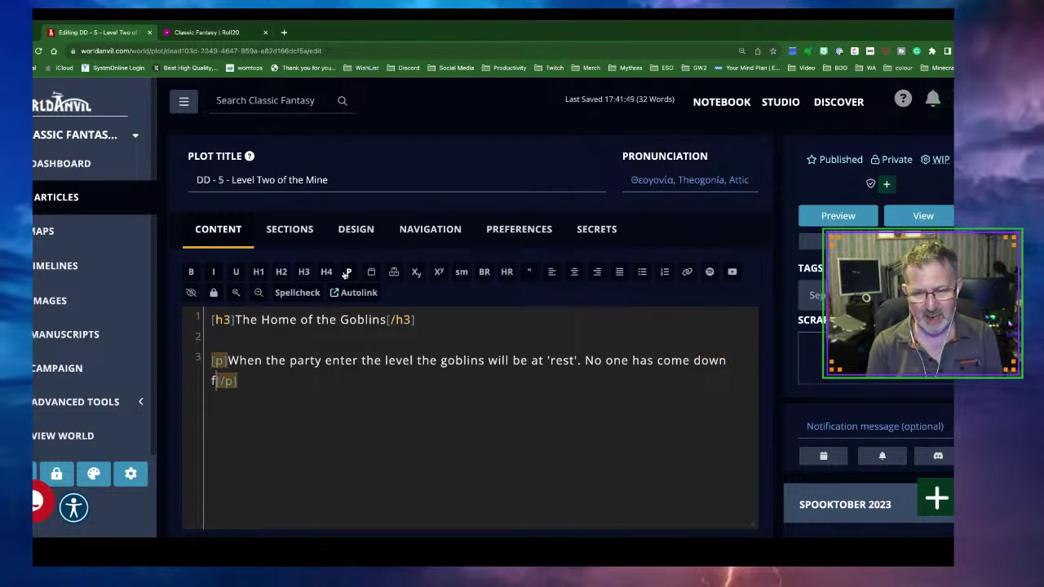
type("above for som")
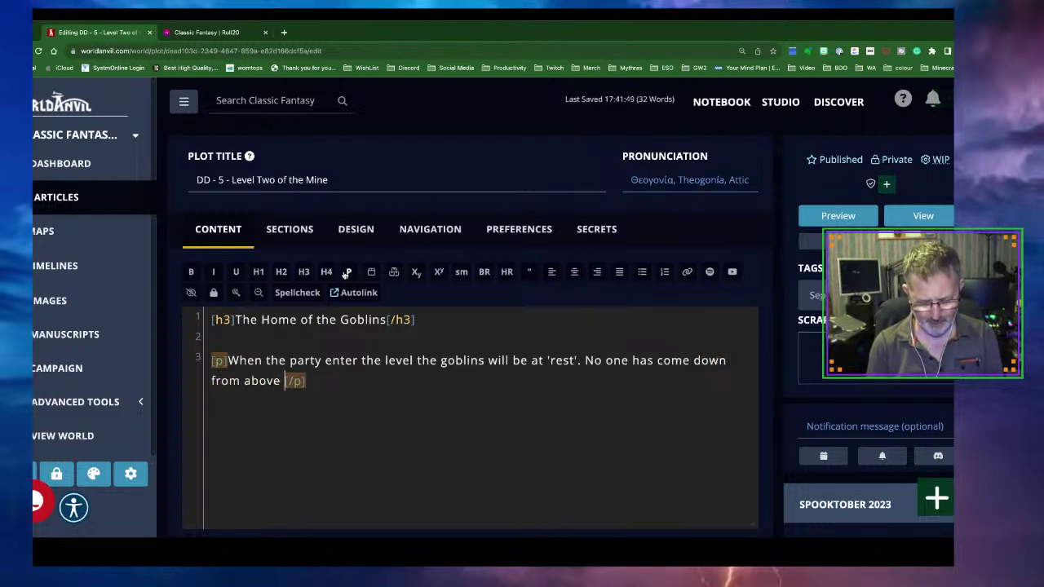
type("e time, and the")
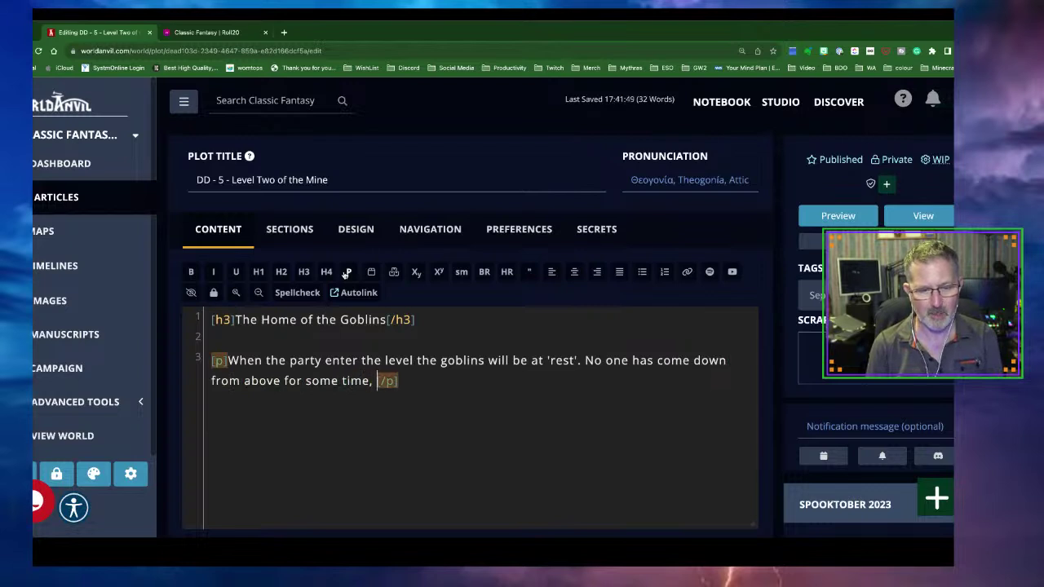
type("y are ")
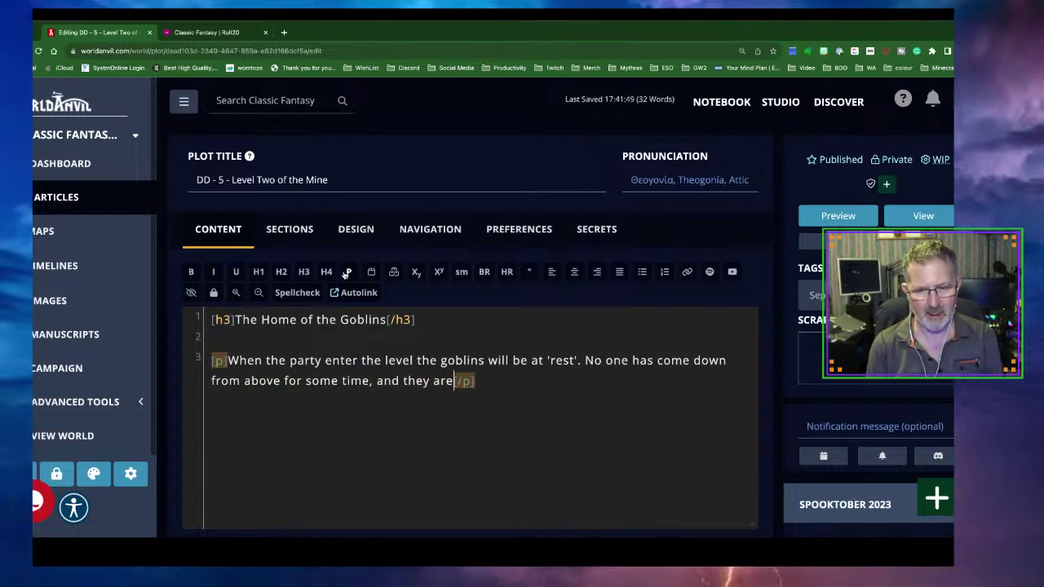
type("current")
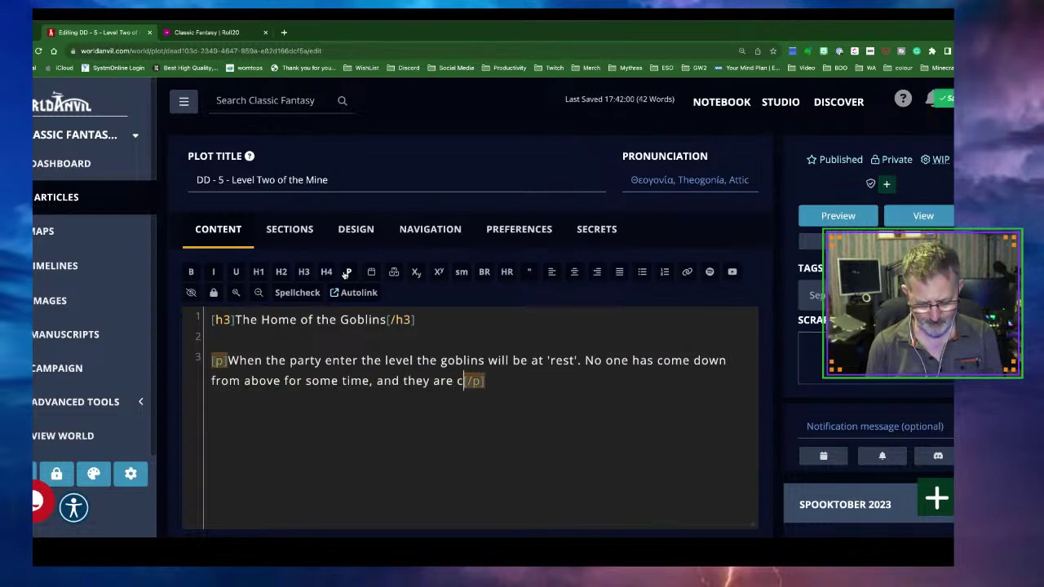
type("ly more rel")
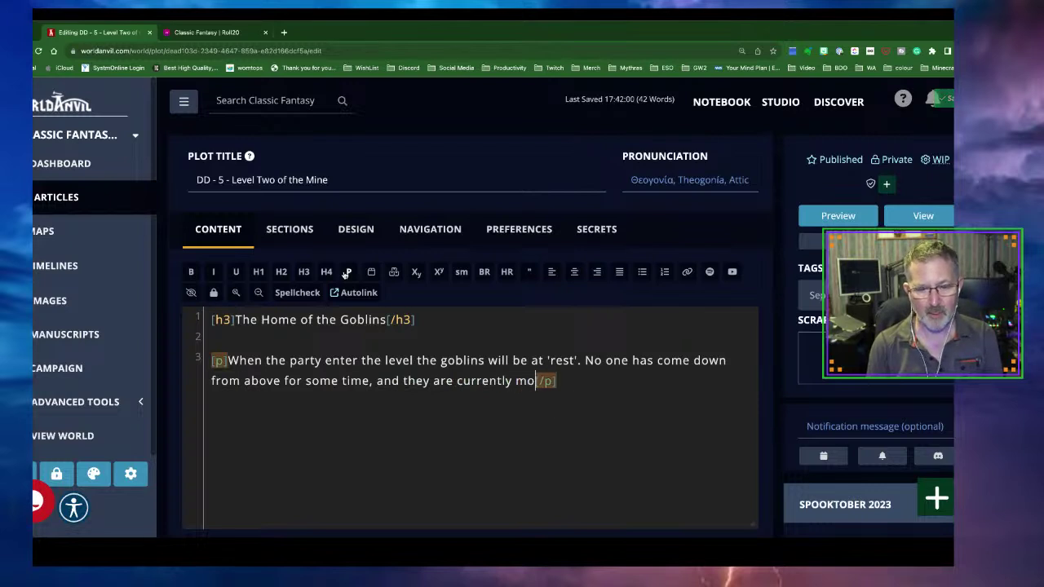
type("axed. They ")
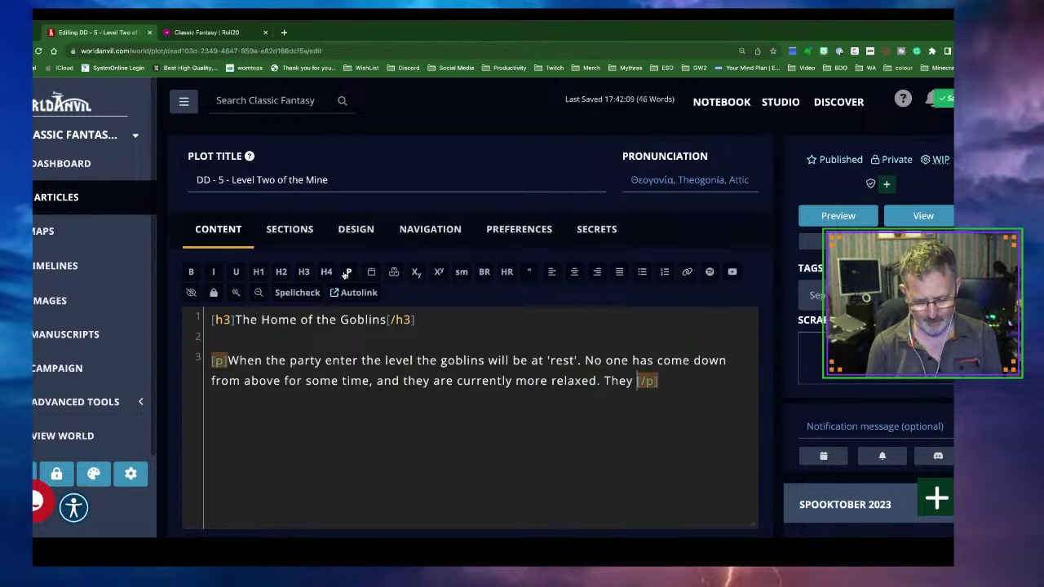
Step: Finish the paragraph with "They fear the ogre coming up, rather than the rats coming down"
type("tend")
key("BackSpace")
key("BackSpace")
key("BackSpace")
key("BackSpace")
type("fear the ")
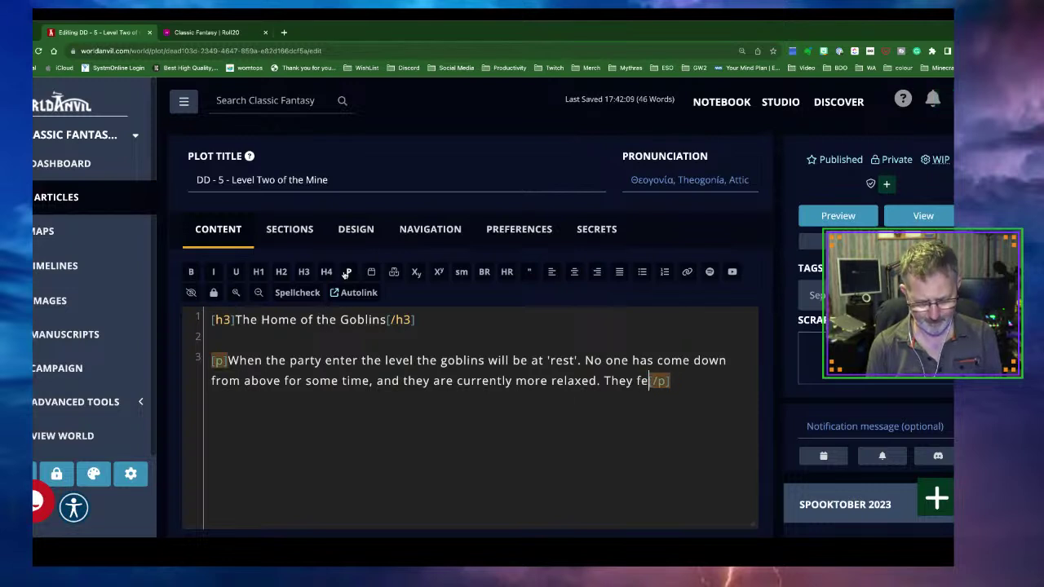
type("ogre u")
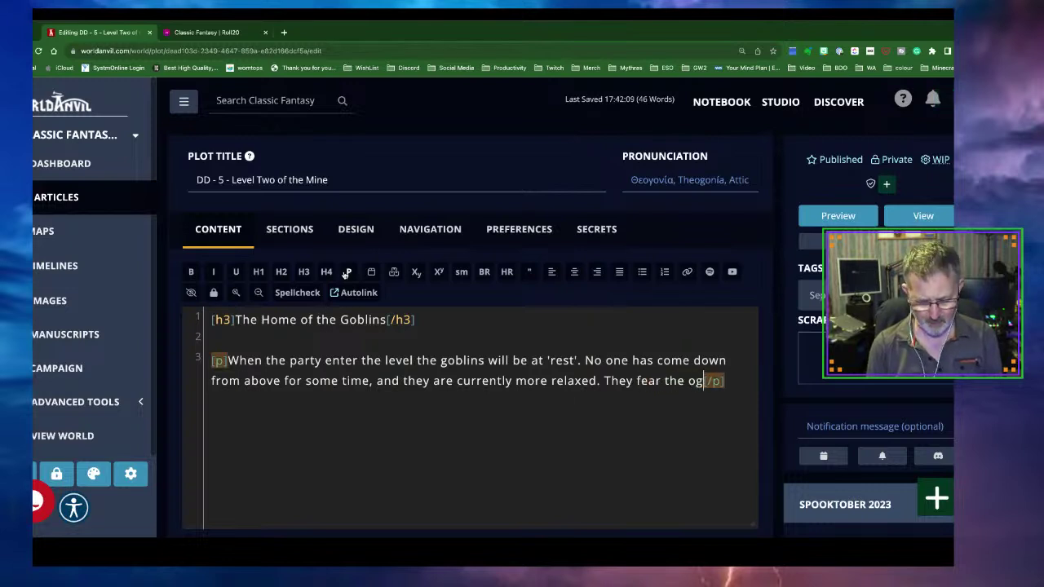
key("BackSpace")
type("coming up,")
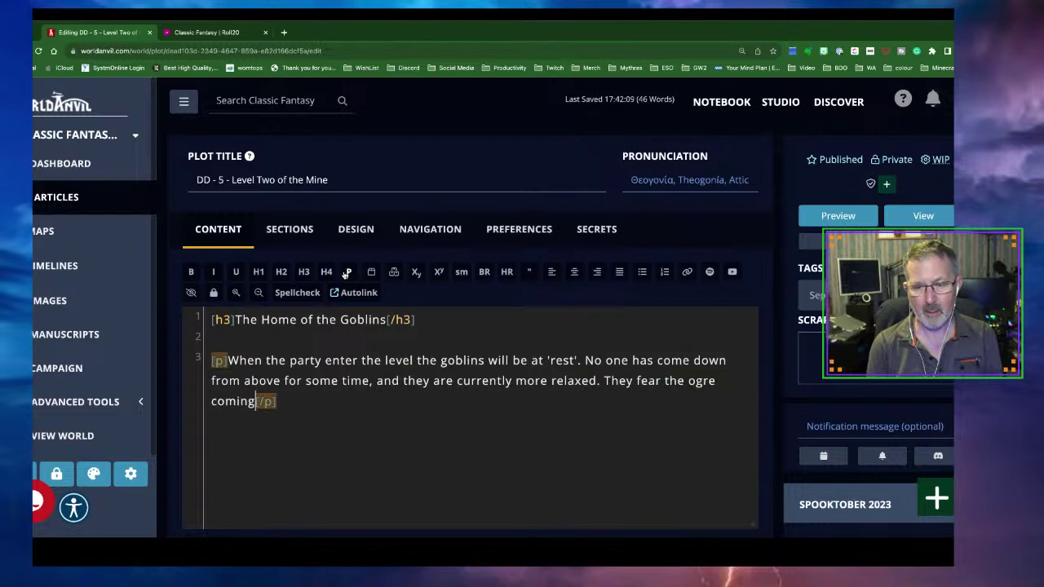
type(" rather than")
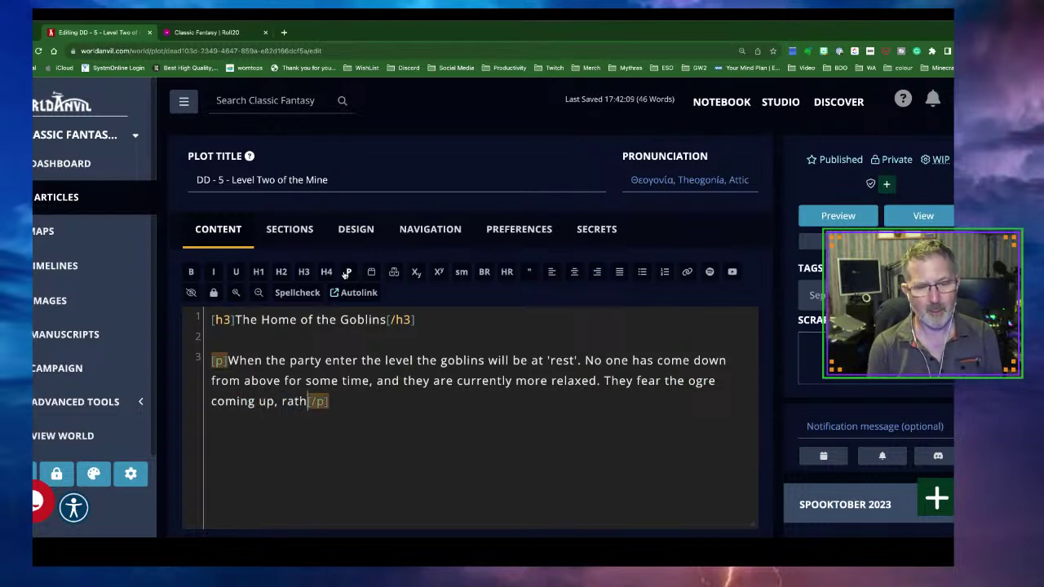
type(" the rast")
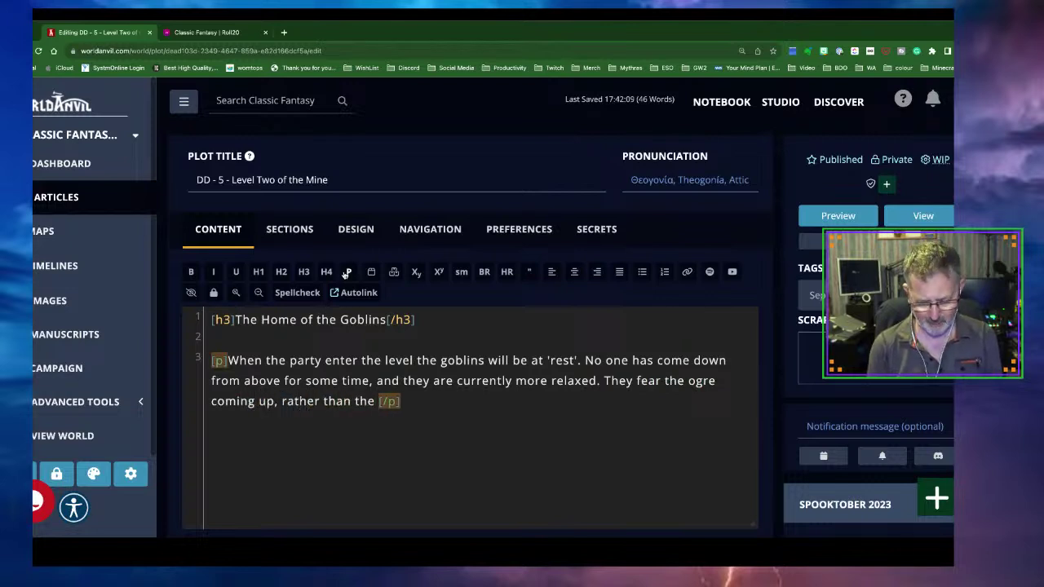
key("BackSpace")
key("BackSpace")
type("ts coming down")
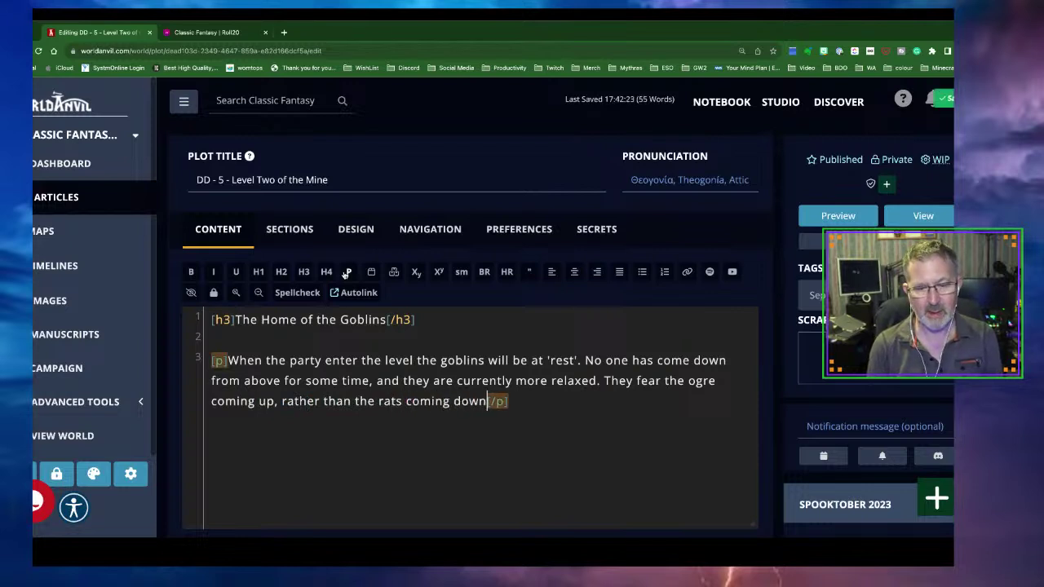
Step: Insert a second, empty paragraph block below the first one, separated by a blank line
left_click(518, 401)
key("Return")
key("Return")
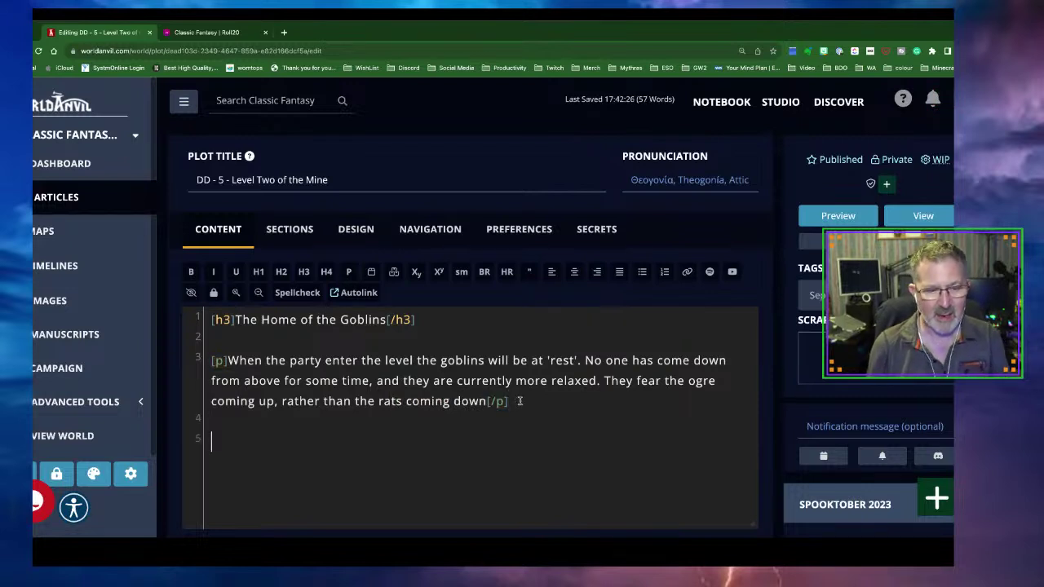
left_click(349, 272)
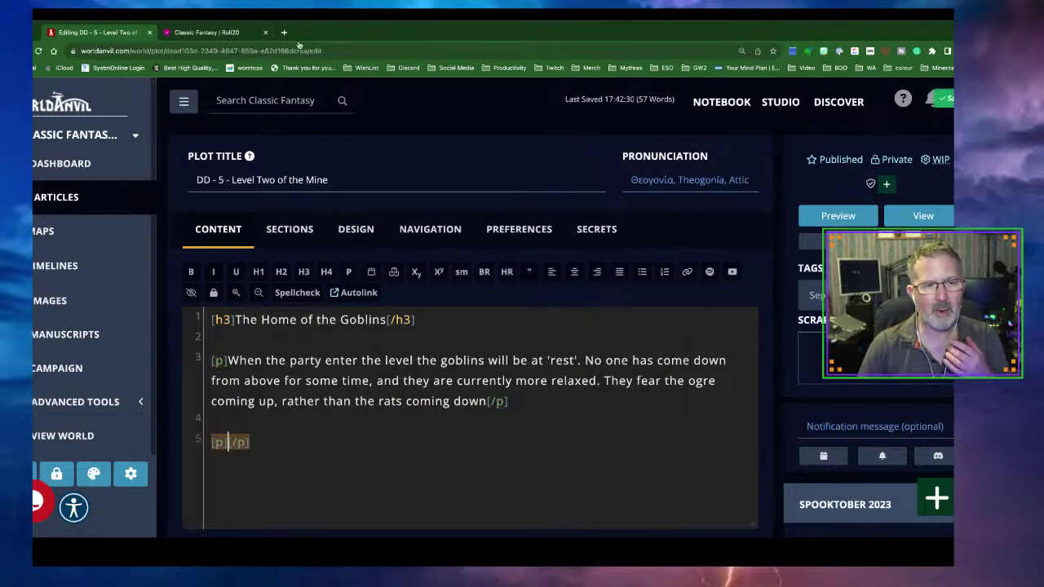
Step: Switch to Roll20 and open the Mine level 2 map to examine its caverns and token placement at 60 zoom
left_click(237, 35)
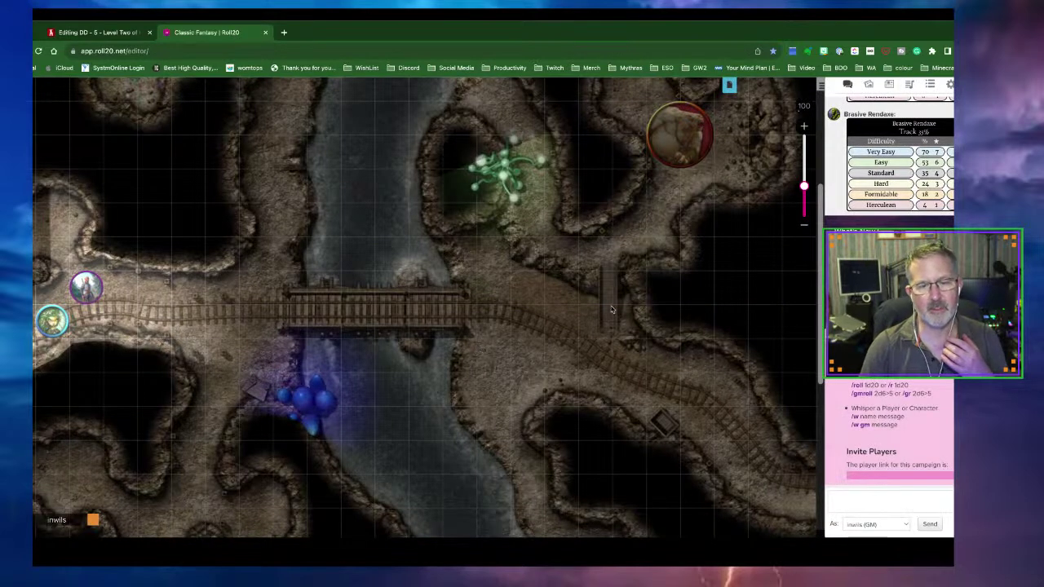
left_click(727, 88)
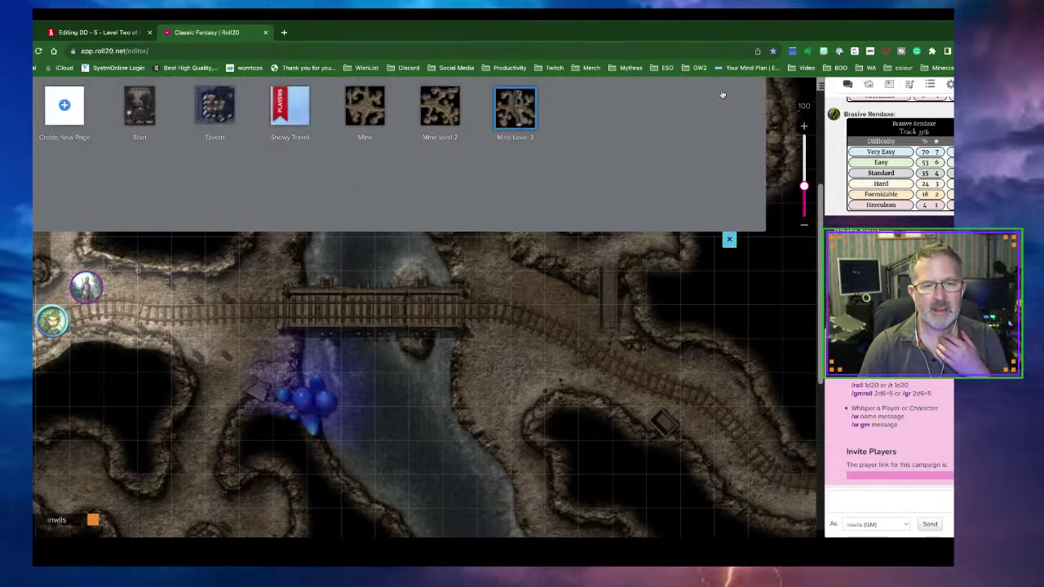
left_click(448, 122)
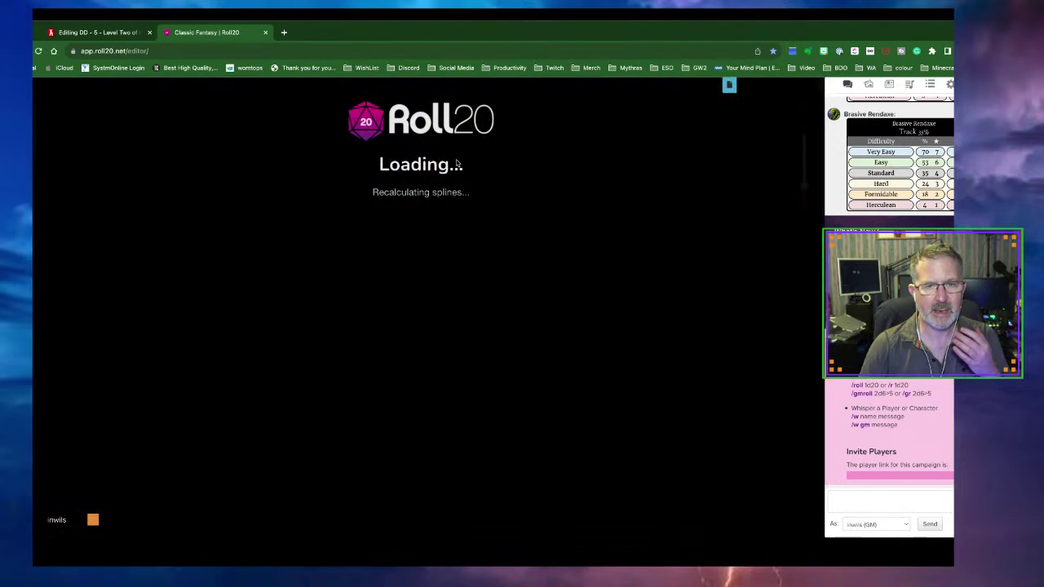
left_click(803, 228)
left_click(801, 229)
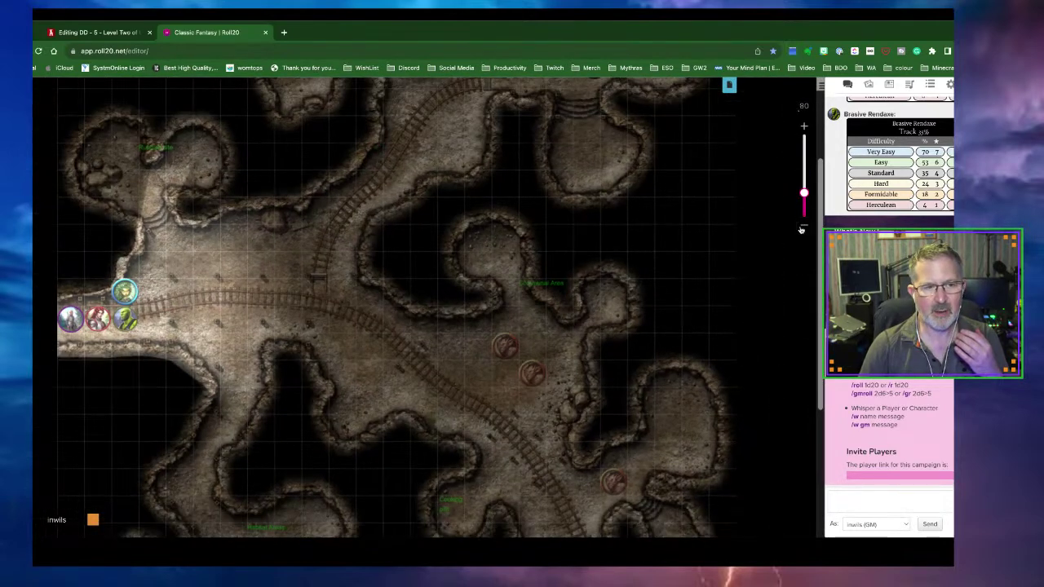
left_click(801, 228)
left_click(801, 228)
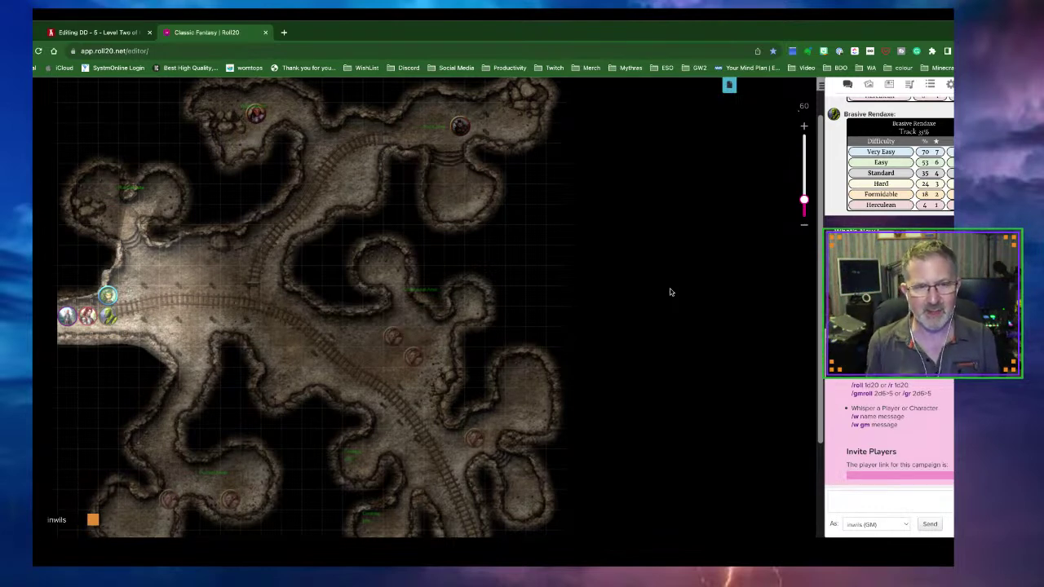
Step: Switch back to the World Anvil article and start the second paragraph with "The goblins are both untidy and unkempted and"
left_click(95, 33)
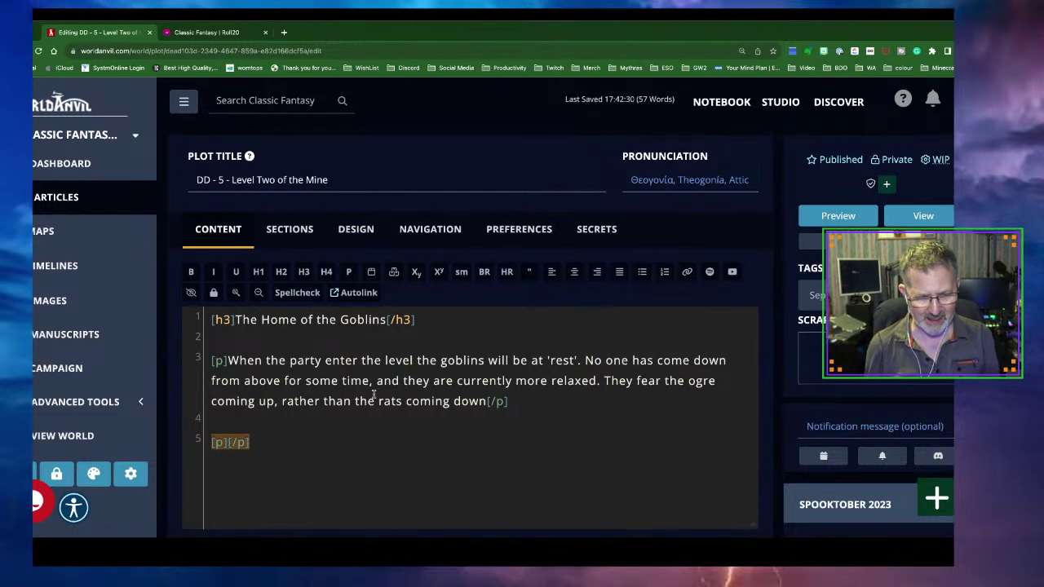
type("The gobl")
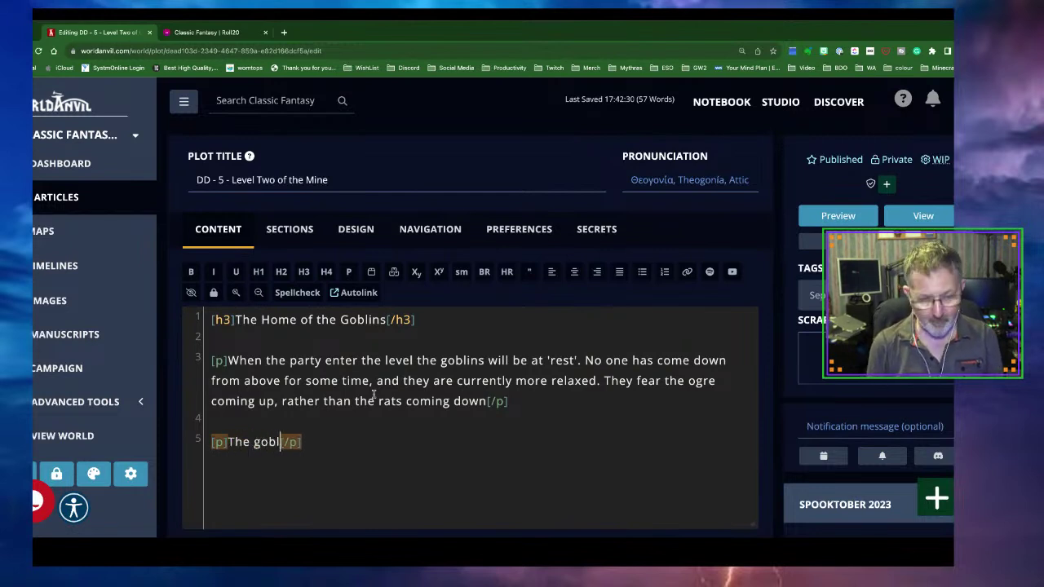
type("ins are ")
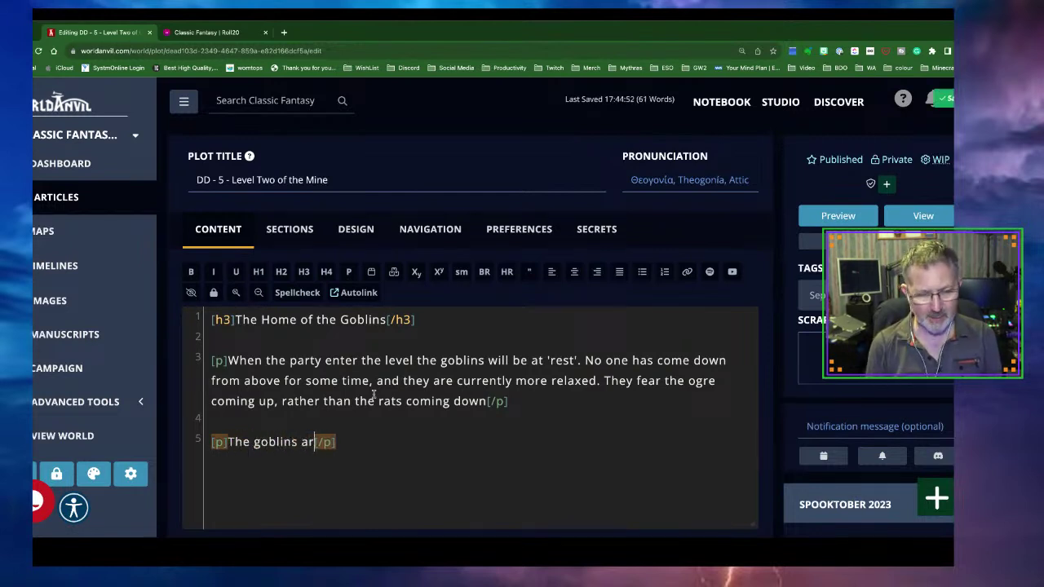
type("both un")
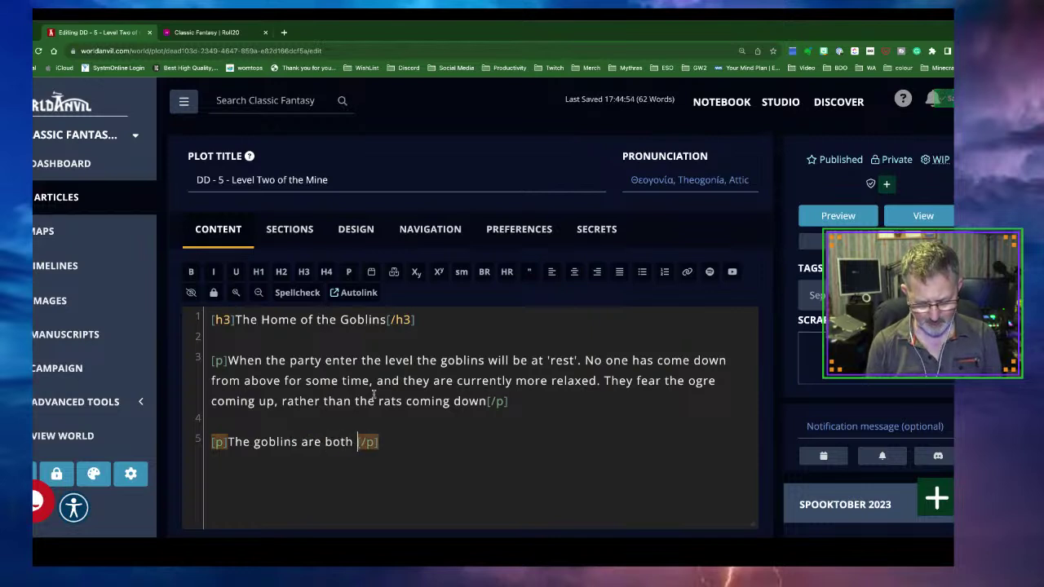
type("tidy and ")
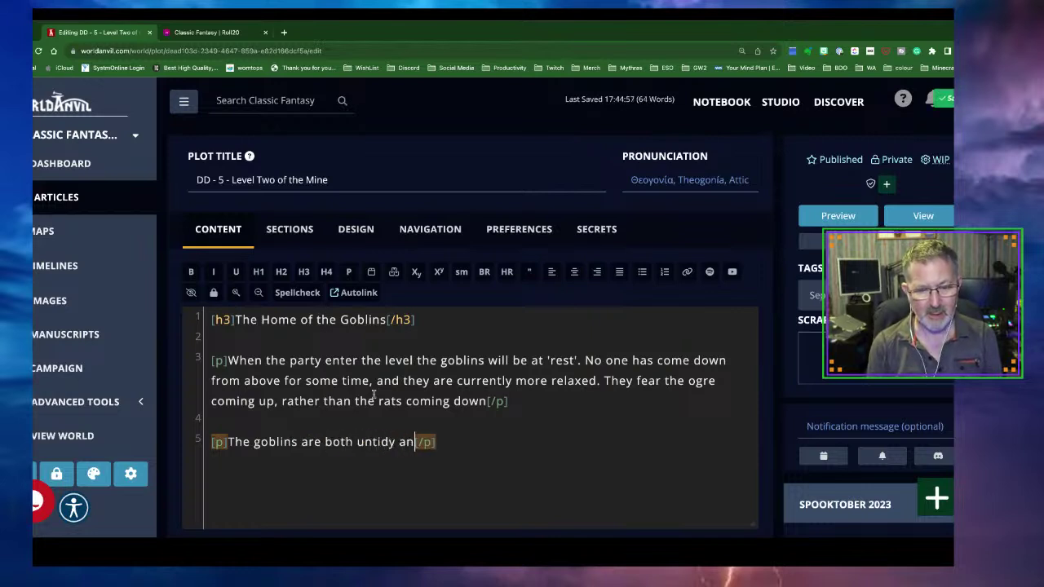
type("unkmpet")
key("BackSpace")
key("BackSpace")
key("BackSpace")
key("BackSpace")
type("empted and")
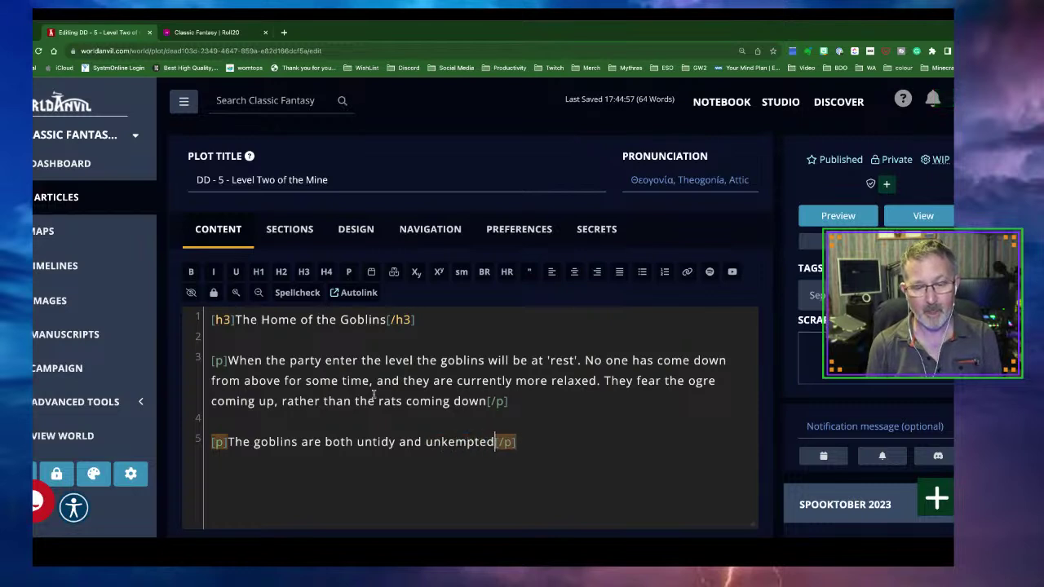
Step: Finish the second paragraph's opening sentence with "the first sensation of them will be the smell."
type(" the first ")
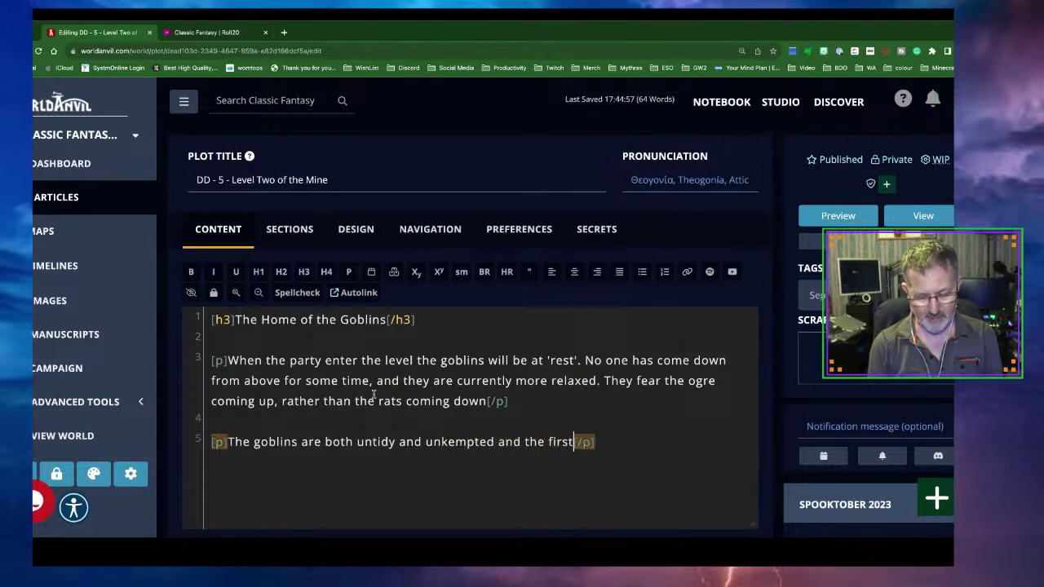
type("sen")
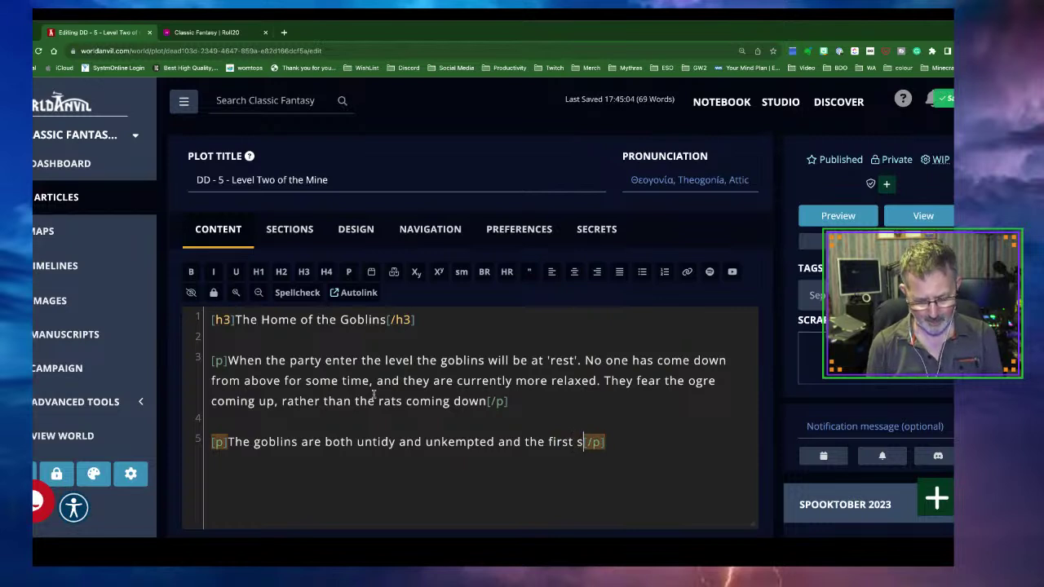
type("satio")
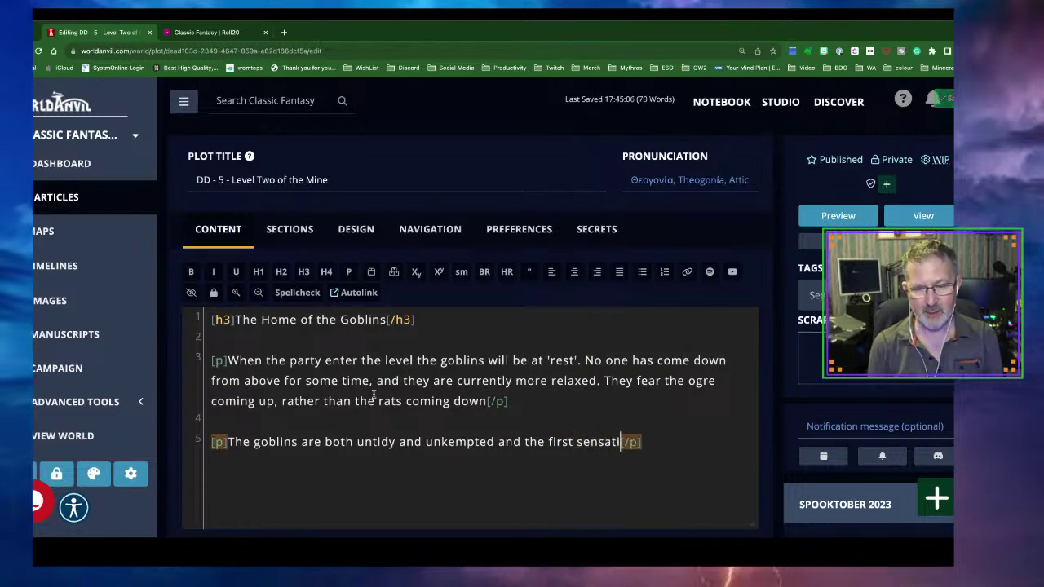
type("n of thenm")
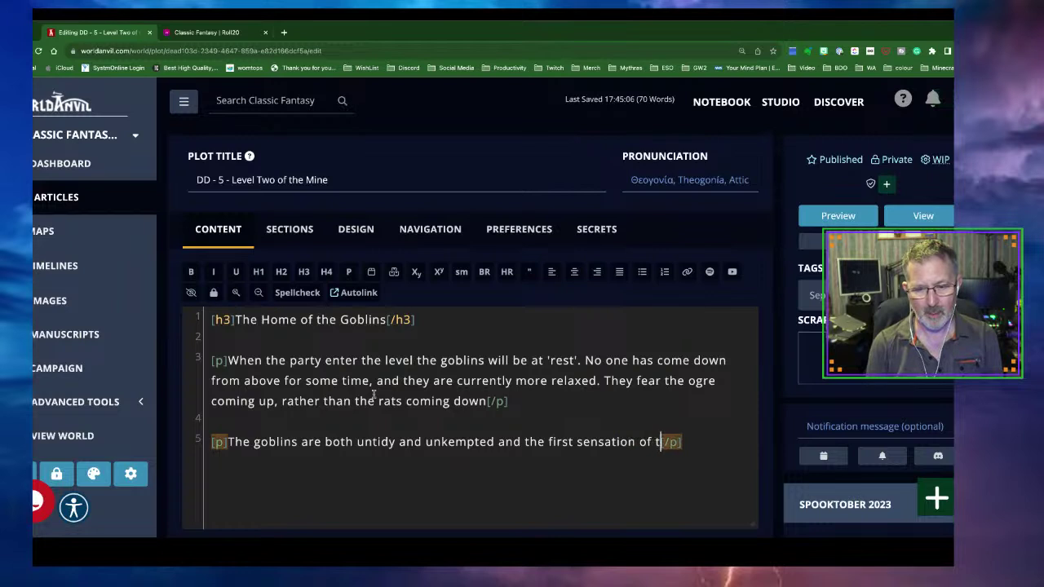
key("BackSpace")
key("BackSpace")
type("m will be the s")
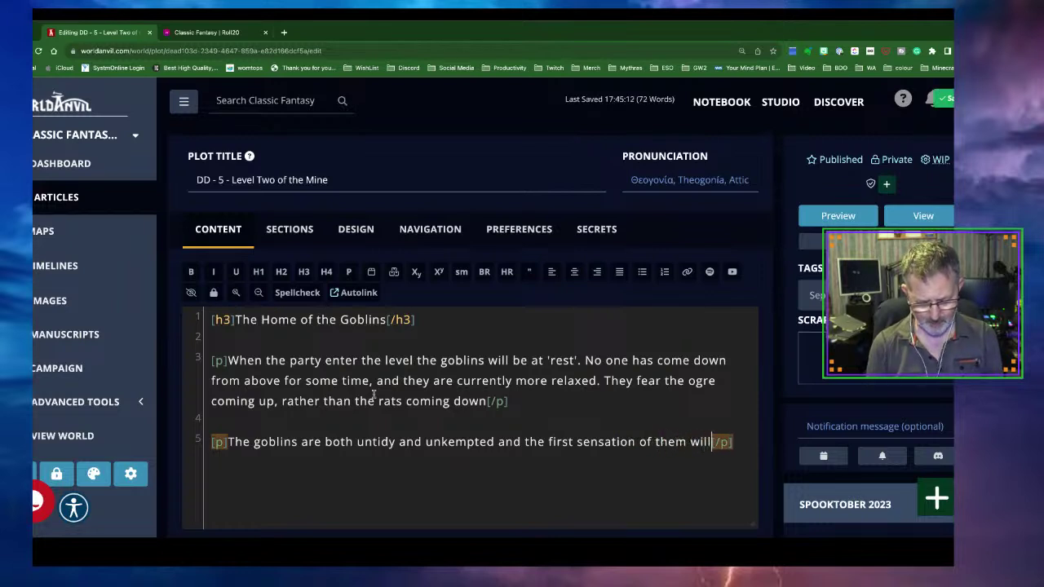
type("mell. T")
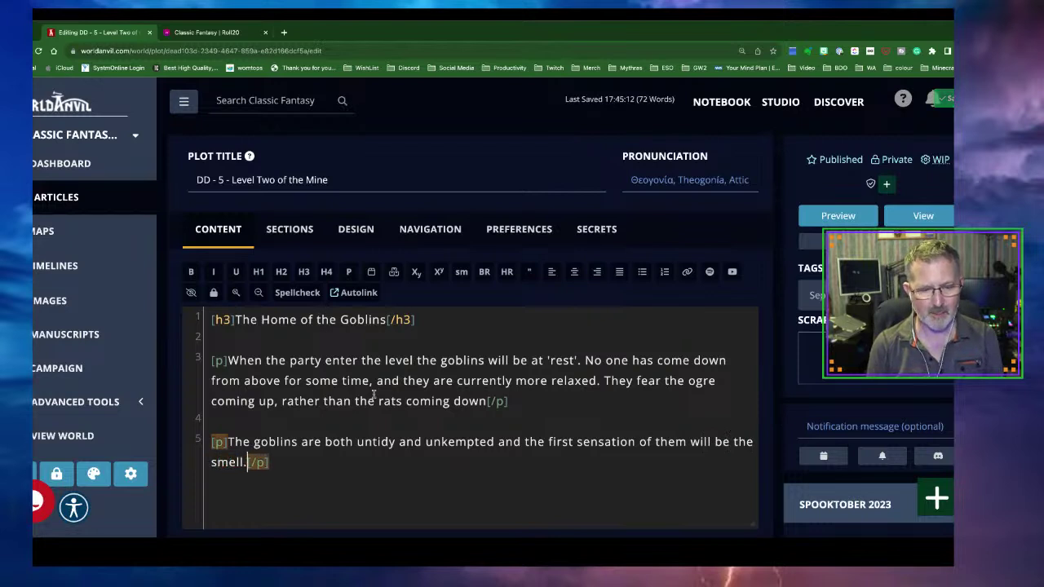
Step: Begin the second paragraph's next sentence with "This is not only from the goblins themselves, but"
type("his is not ")
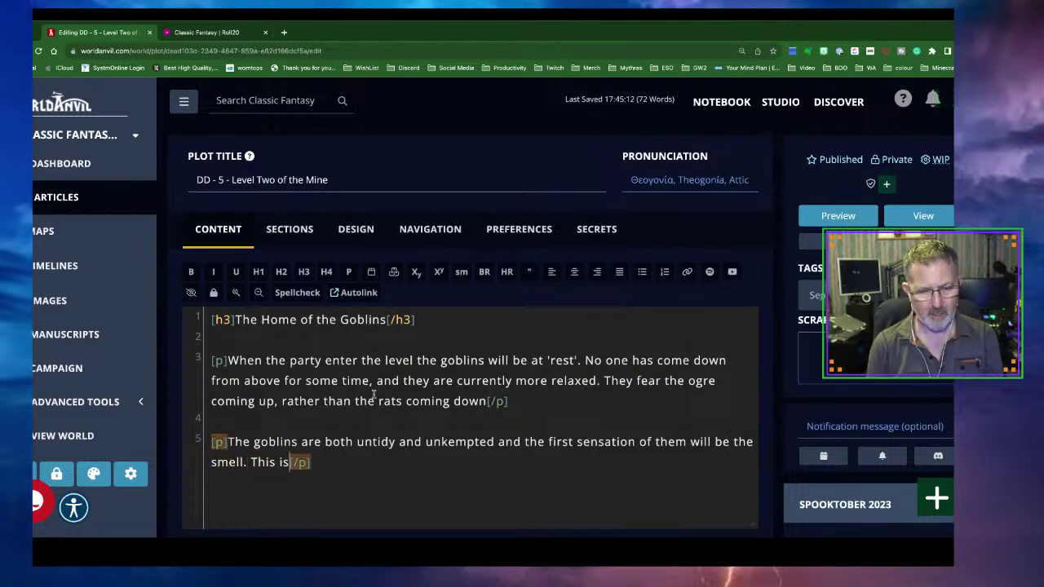
type("only from the g")
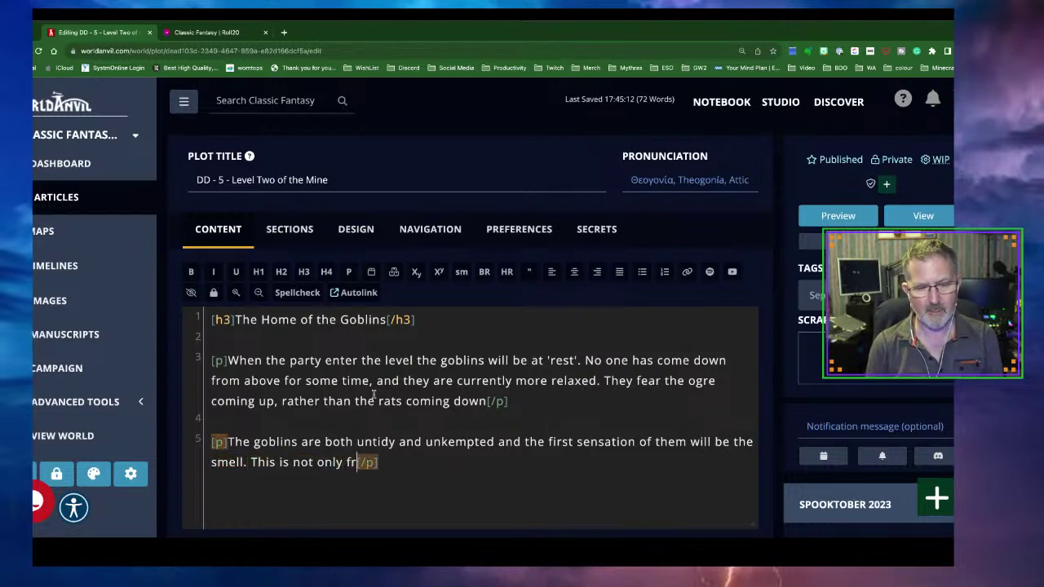
type("rob")
key("BackSpace")
key("BackSpace")
key("BackSpace")
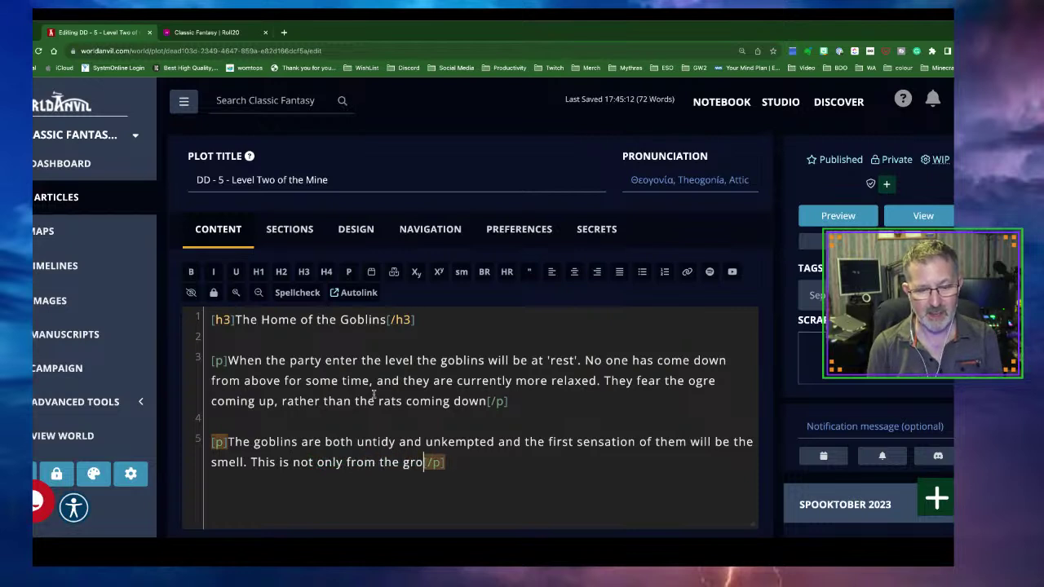
type("oblins themse")
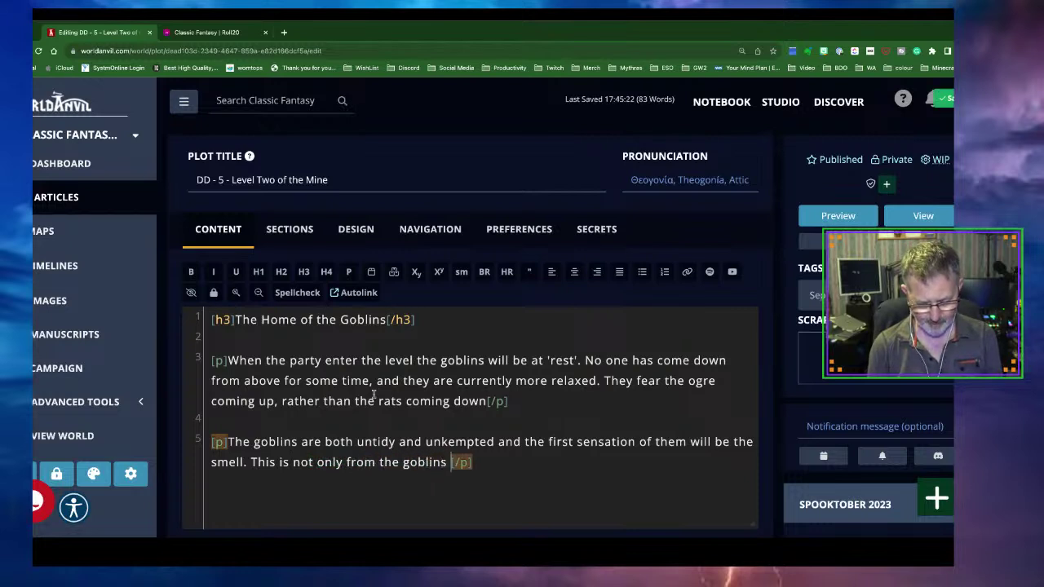
type("lves, but ")
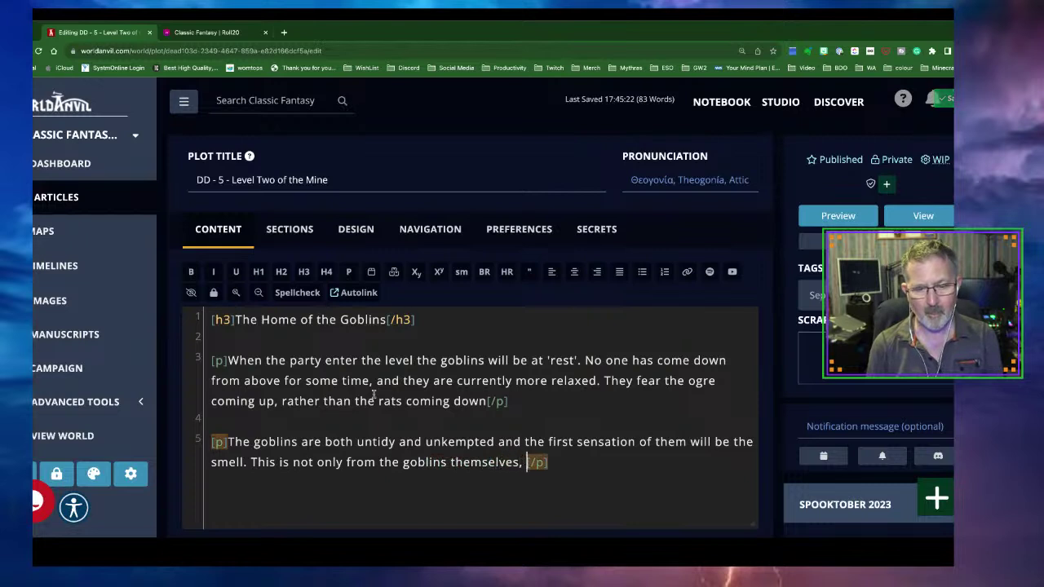
Step: Complete the sentence about the smell with "also from the rubbish pile near to the entrance."
type("also from the")
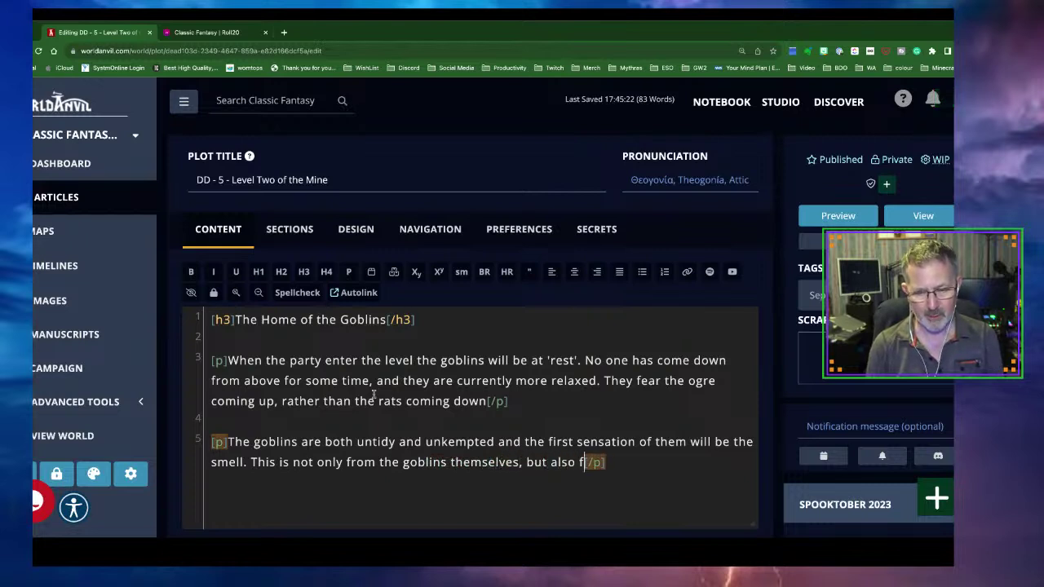
type(" rubbish")
key("BackSpace")
key("BackSpace")
key("BackSpace")
type("ish pile near to the entrac")
key("BackSpace")
type("nce.")
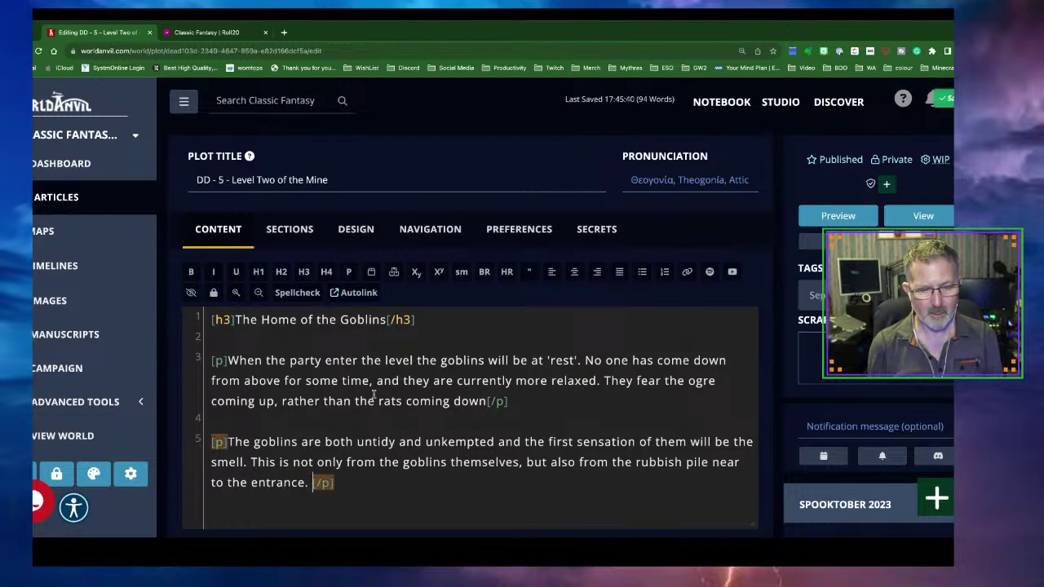
type(" T")
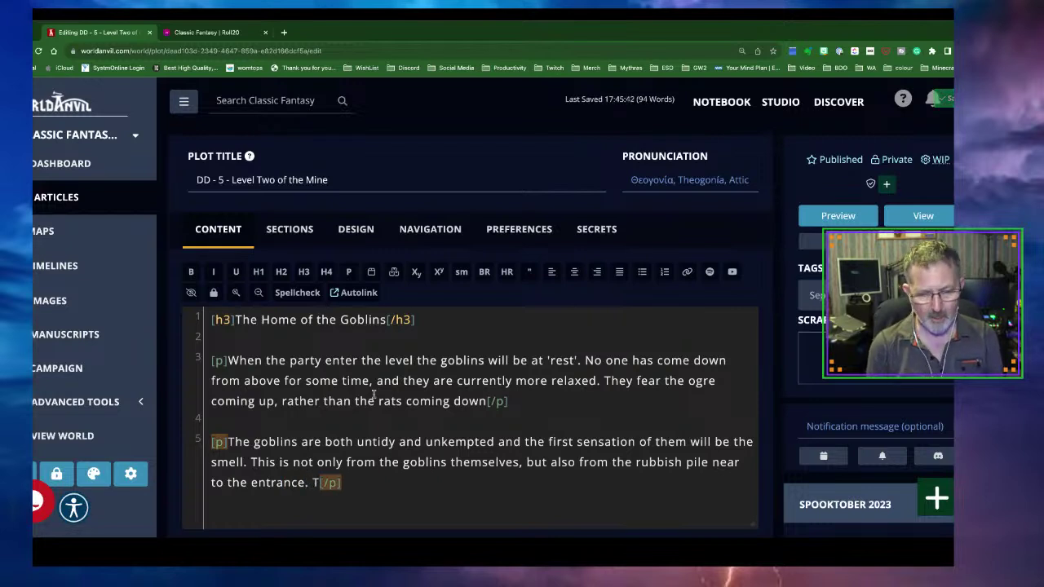
key("BackSpace")
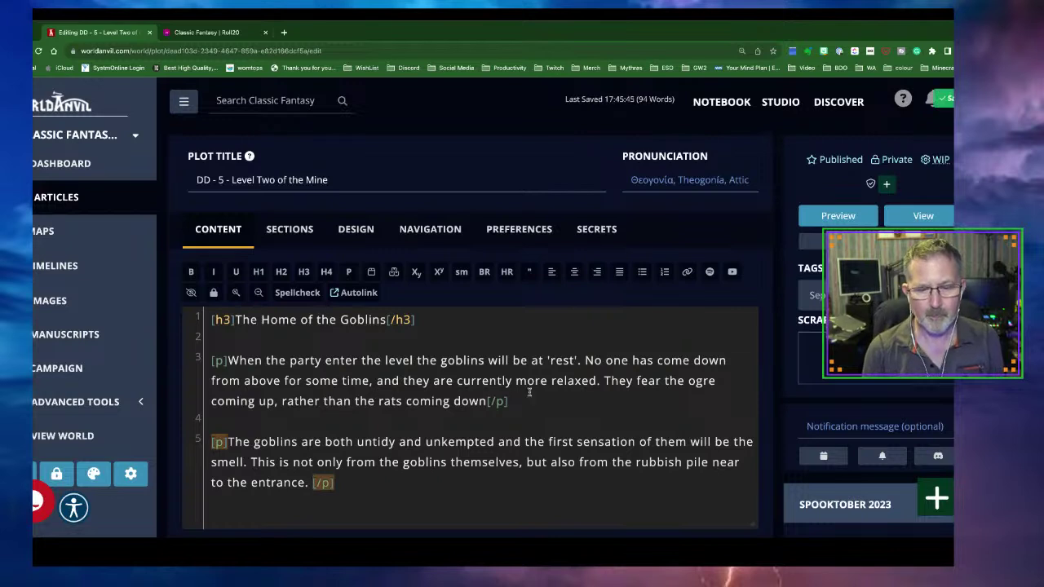
Step: End the first paragraph's last sentence with a full stop and add "They are not combat ready but one or more" after it
left_click(487, 401)
type(". They")
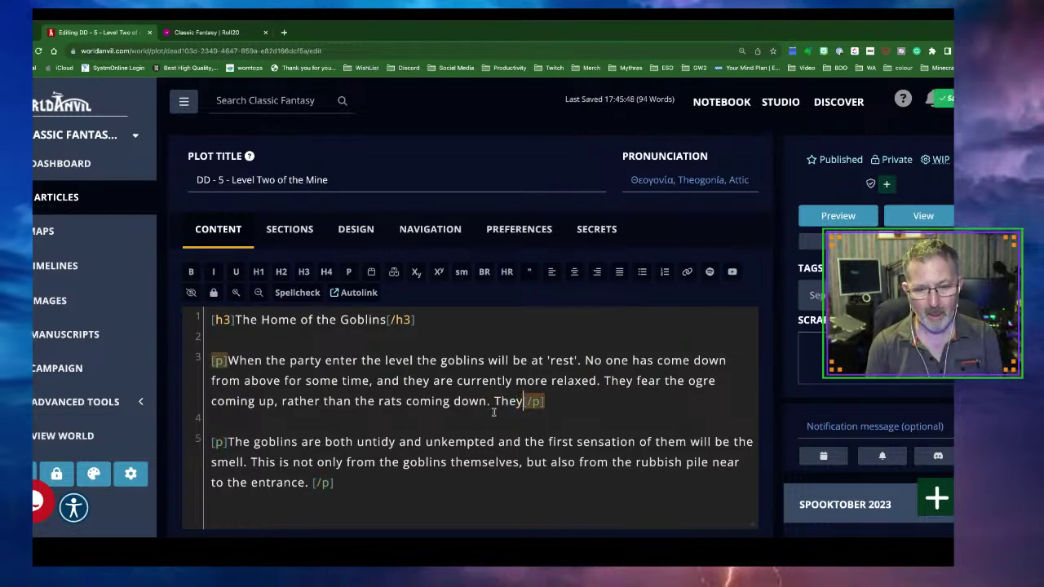
type(" are not com")
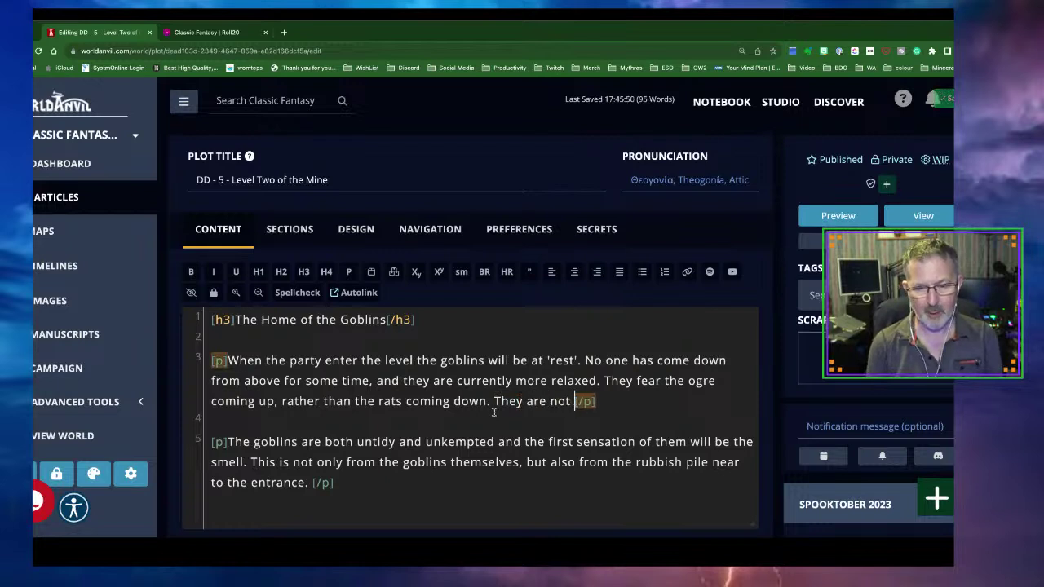
type("bat ready unt")
key("BackSpace")
key("BackSpace")
key("BackSpace")
type("but one ")
type("or more")
Step: Finish the first paragraph's new sentence with "will let out a piercing scream if they sense a threat."
type(" will let o")
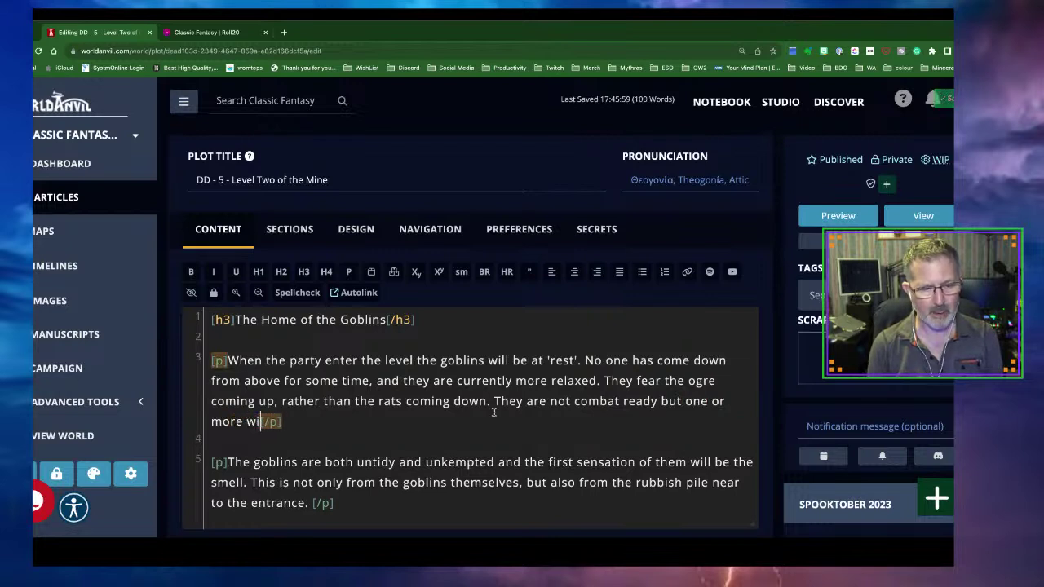
type("ut a pie")
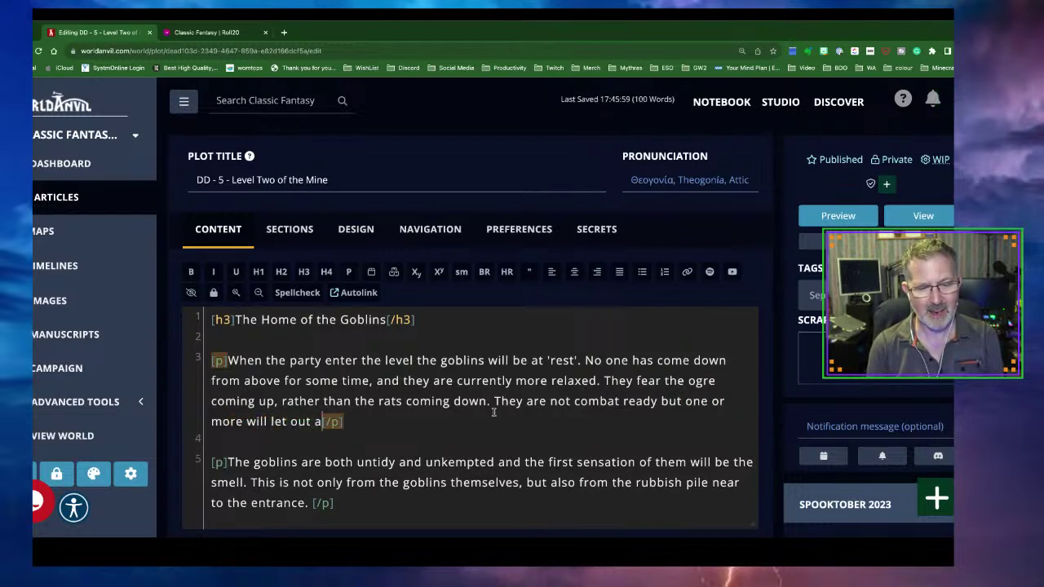
type("r")
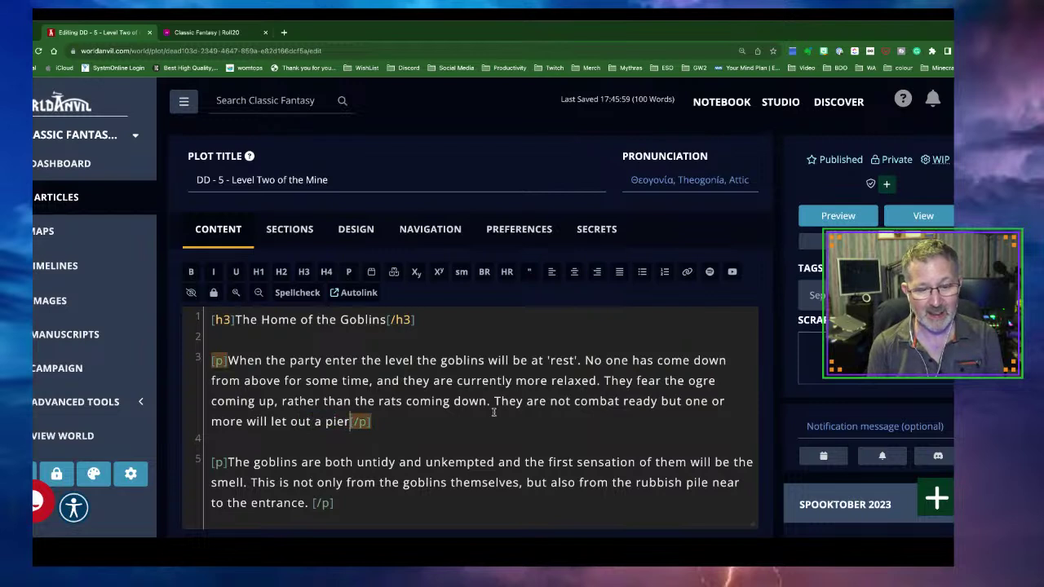
key("BackSpace")
type("ts")
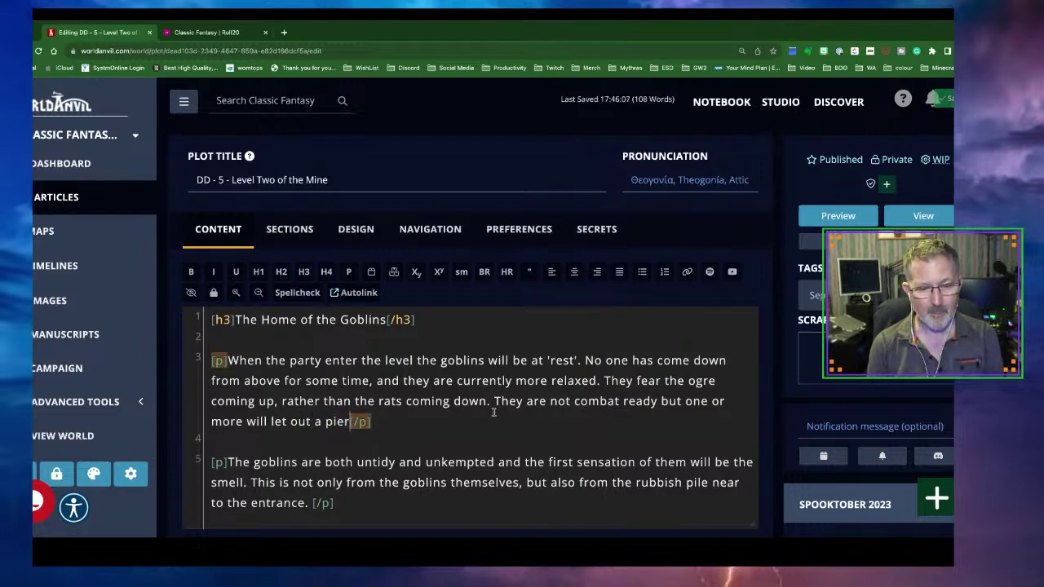
key("BackSpace")
type("cing sc")
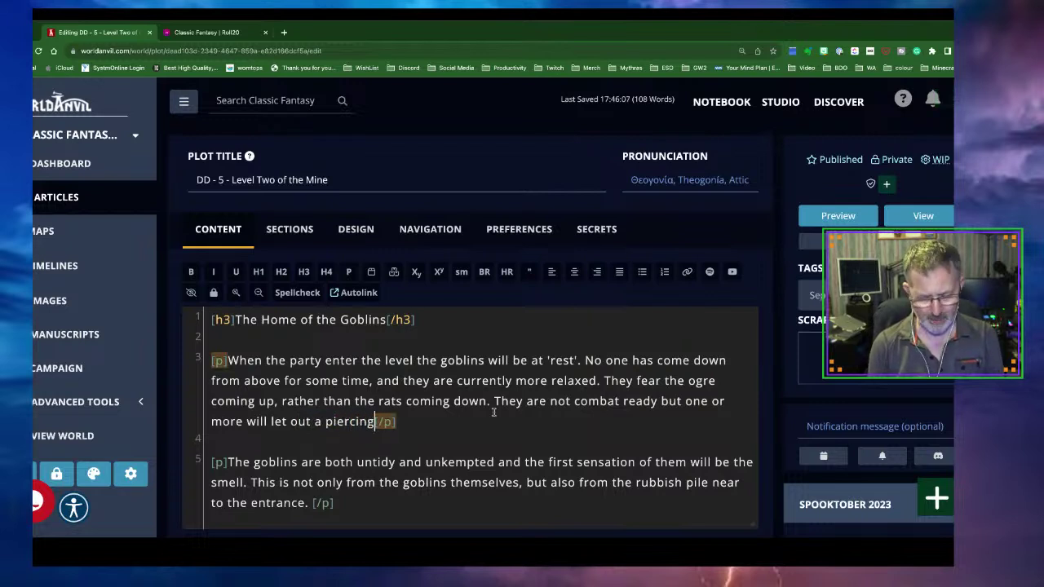
type("ream if ")
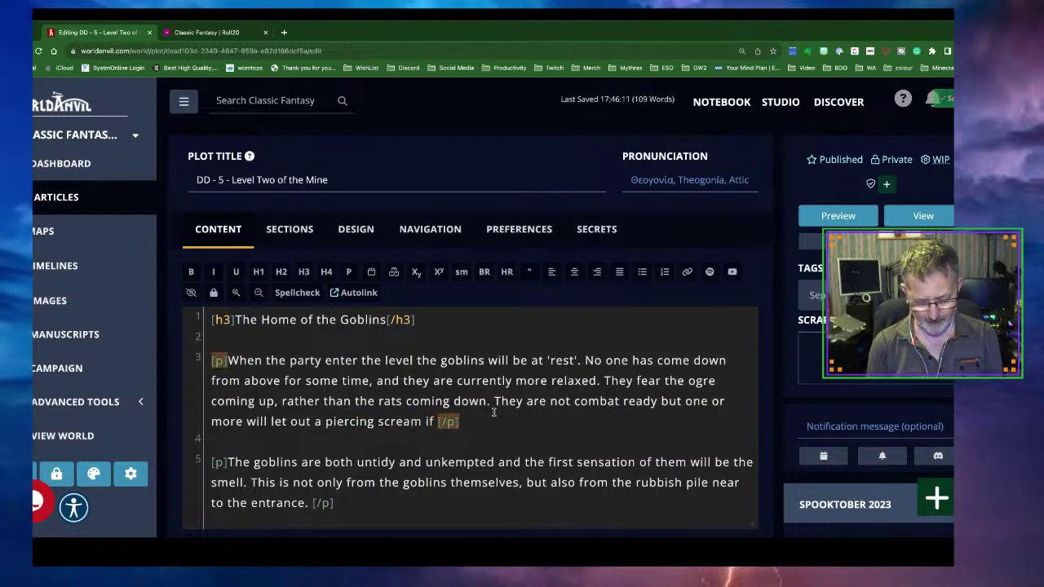
type("they ")
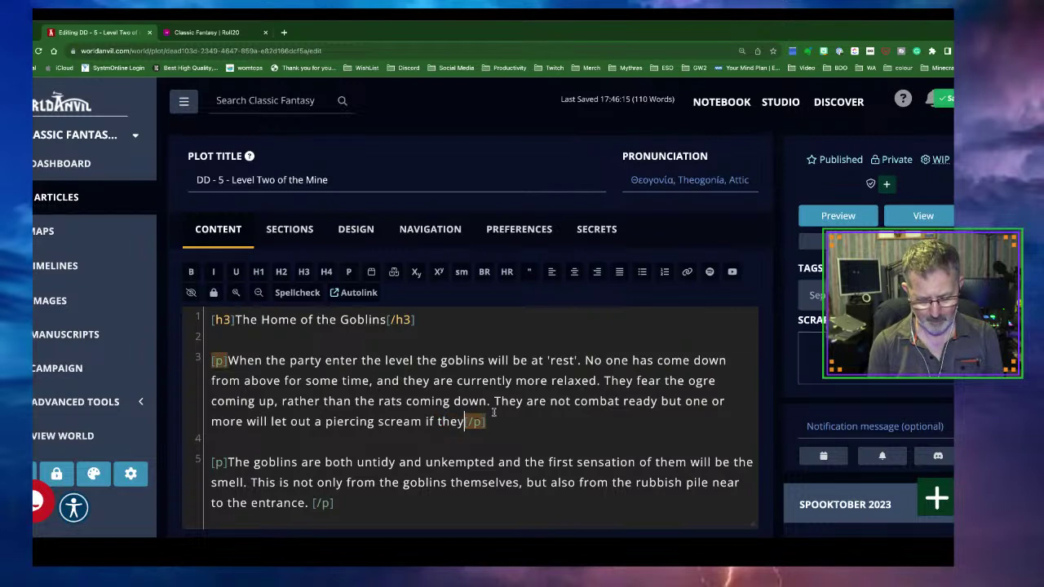
type("sense a th")
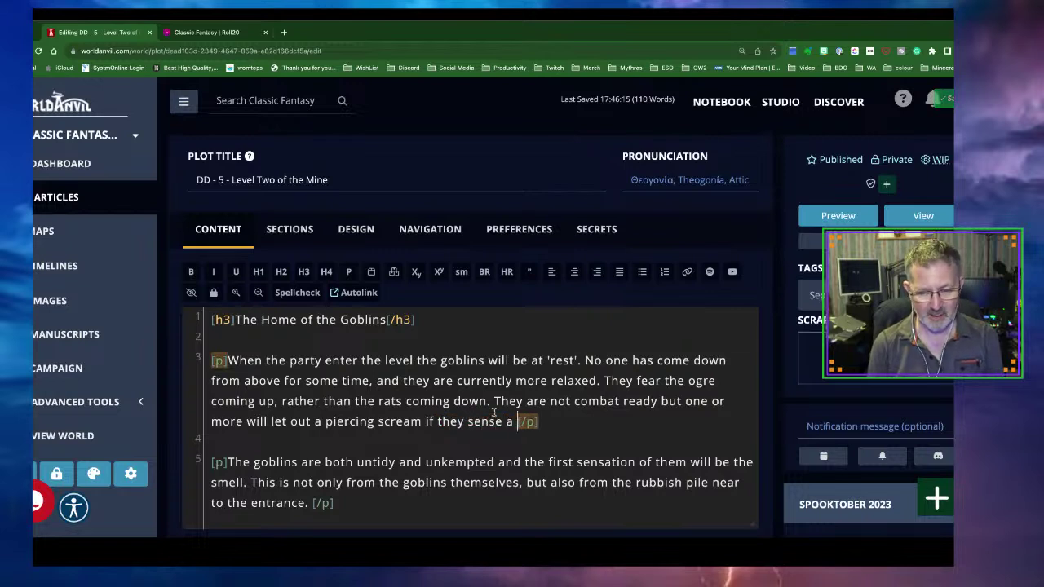
type("reat.")
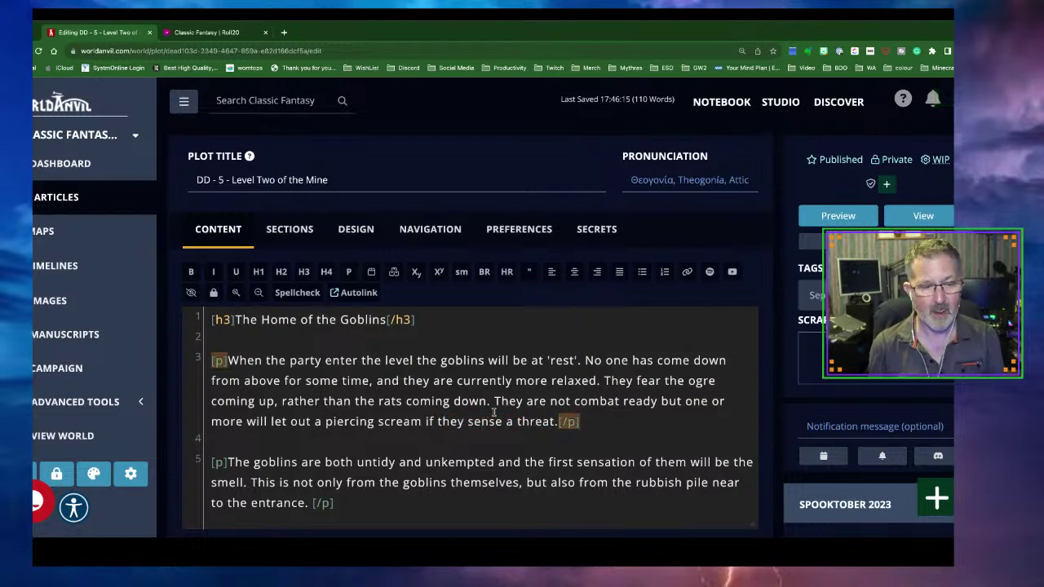
Step: Add "The whole level is in darkness. The goblins don't need light." to the end of the second paragraph
left_click(312, 502)
type("The whole leve")
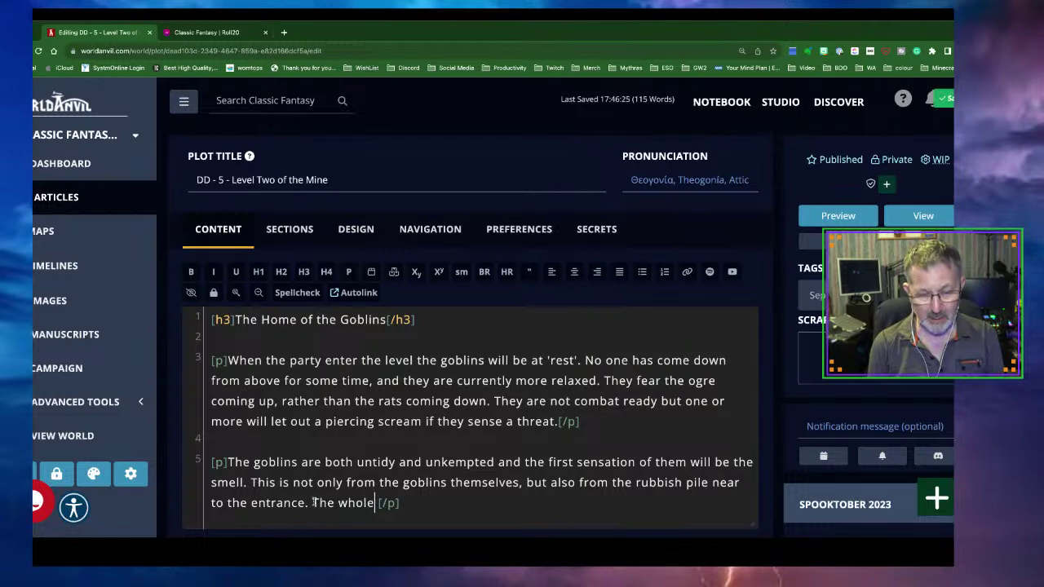
type("l is in ")
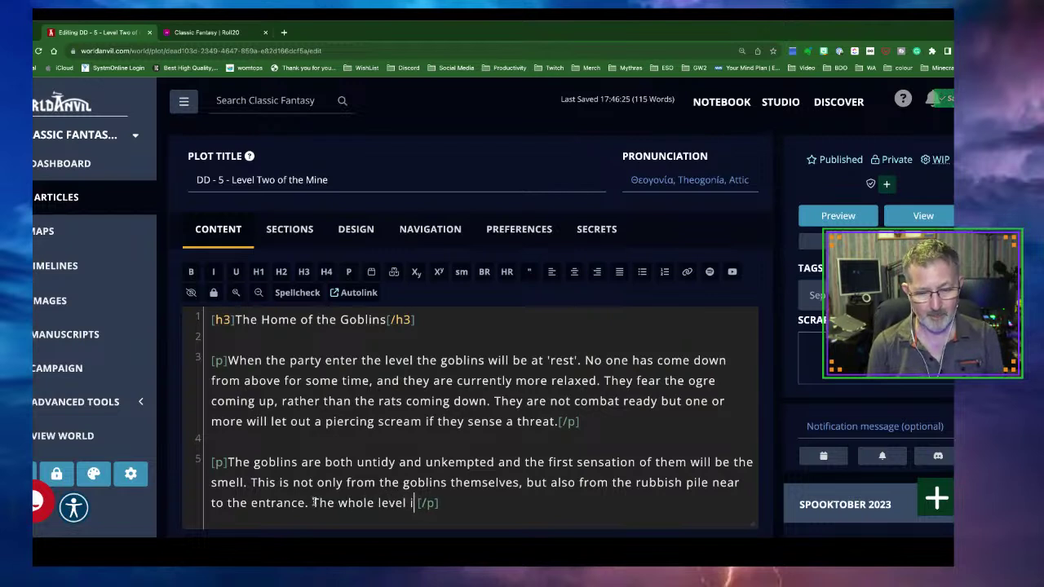
type("dakr")
key("BackSpace")
key("BackSpace")
type("rkness. The goblins fon")
key("BackSpace")
key("BackSpace")
type("don't nee")
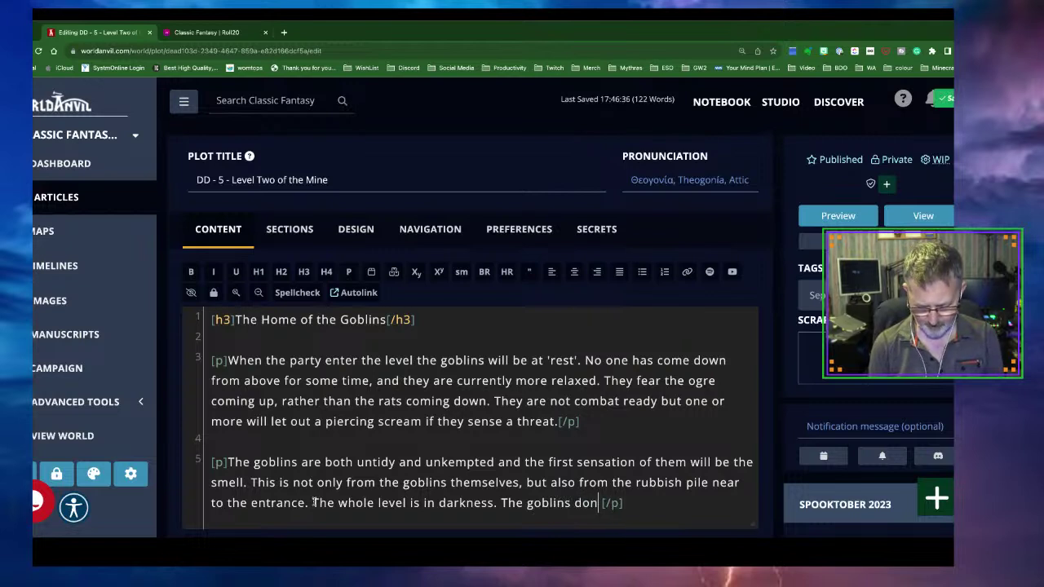
type("d t")
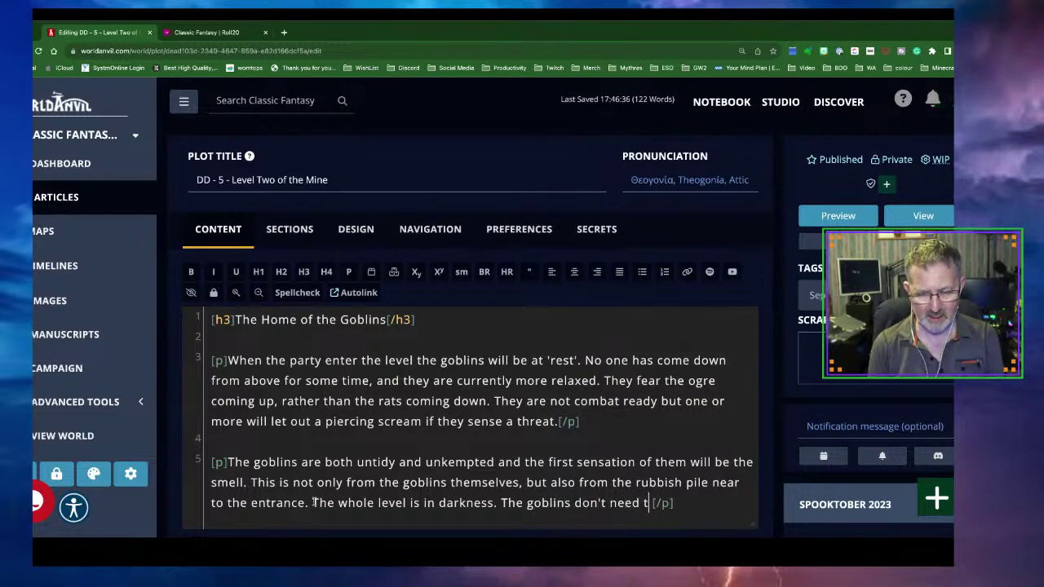
type("light.")
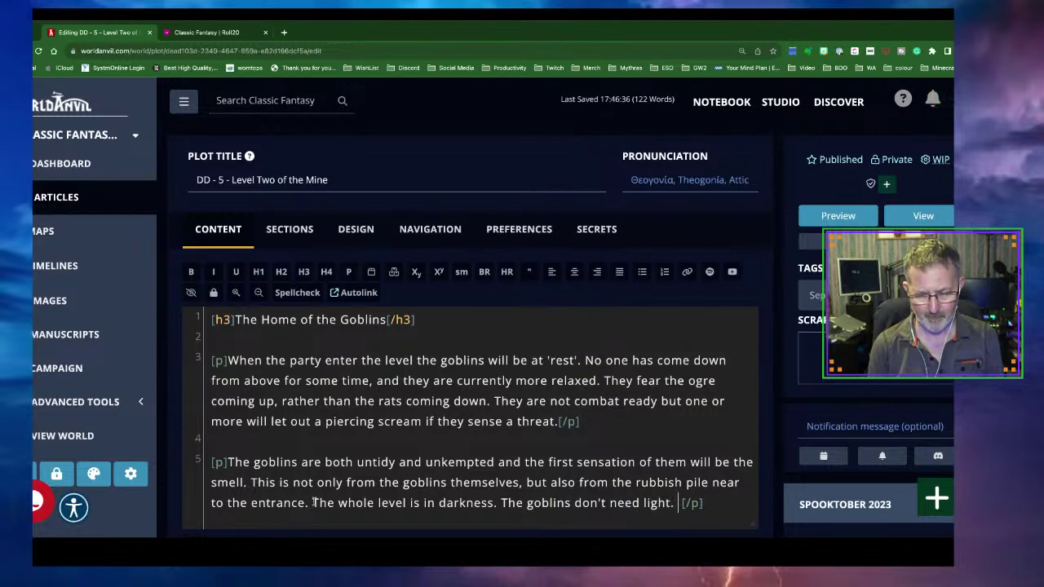
Step: Begin the second paragraph's next sentence with "They will shy away from Brilliant or"
type(" They will s")
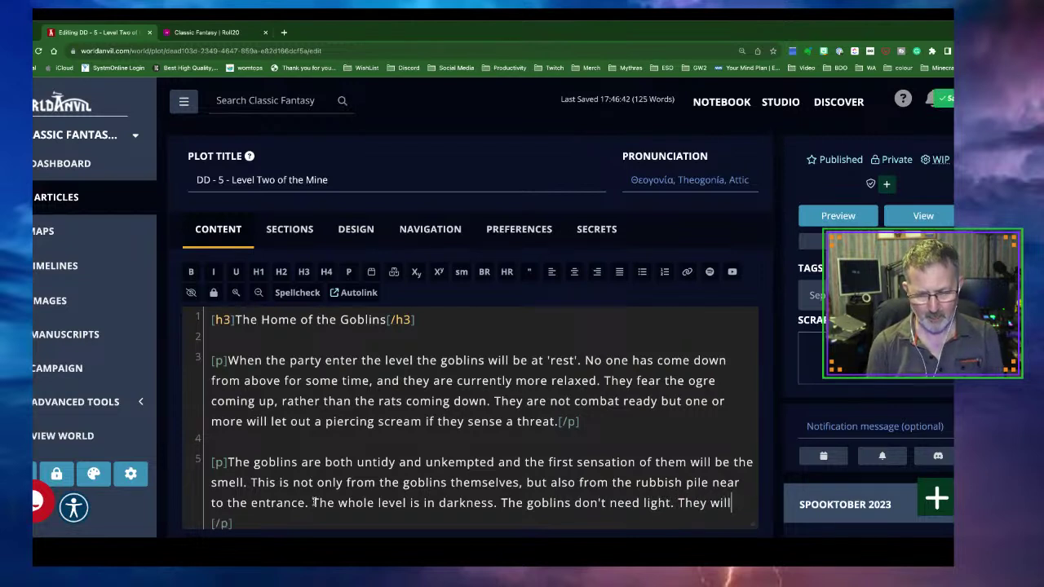
type("hy away from")
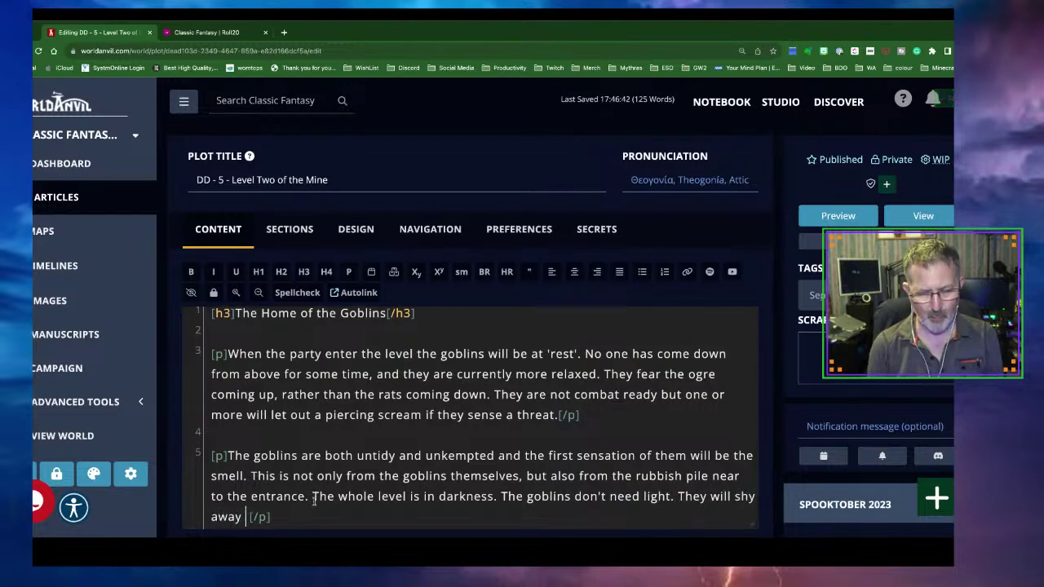
type(" Bril")
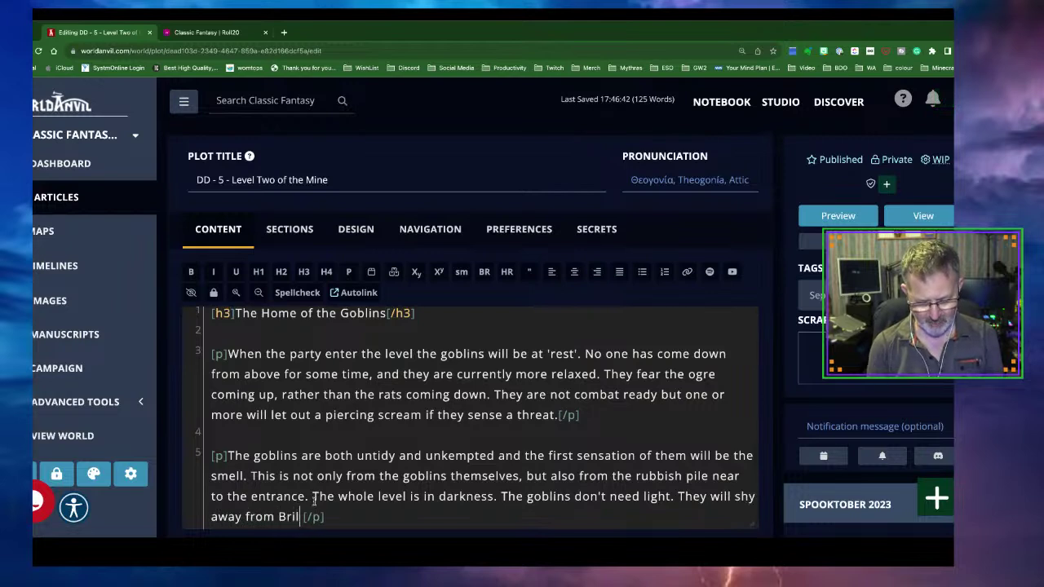
key("BackSpace")
key("BackSpace")
type("Bi")
key("BackSpace")
key("BackSpace")
type("r")
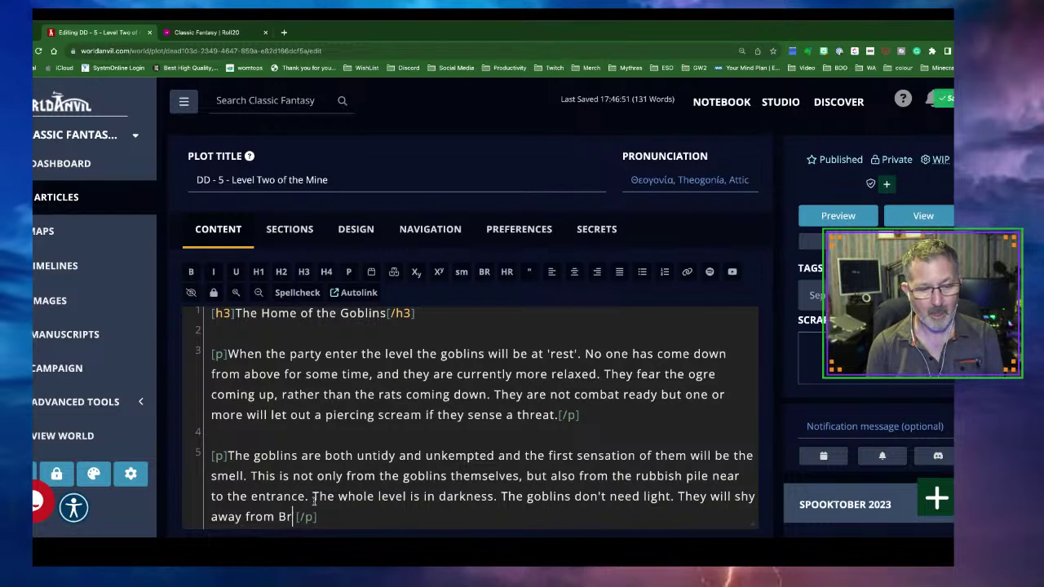
type("illiant or v")
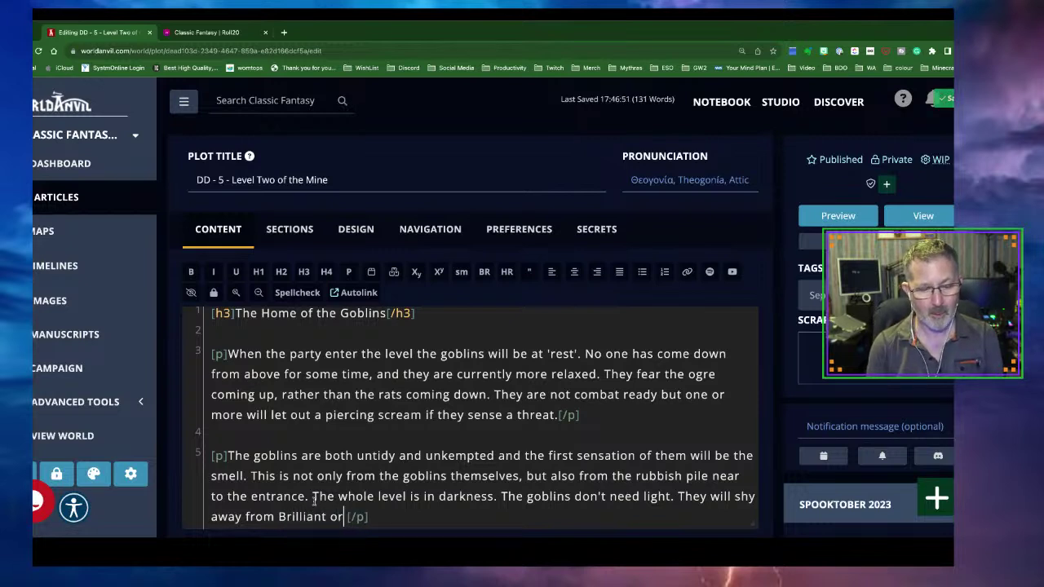
Step: Continue the sentence about the goblins shying away with "very bright light, meaning"
type("ery birght")
key("BackSpace")
key("BackSpace")
key("BackSpace")
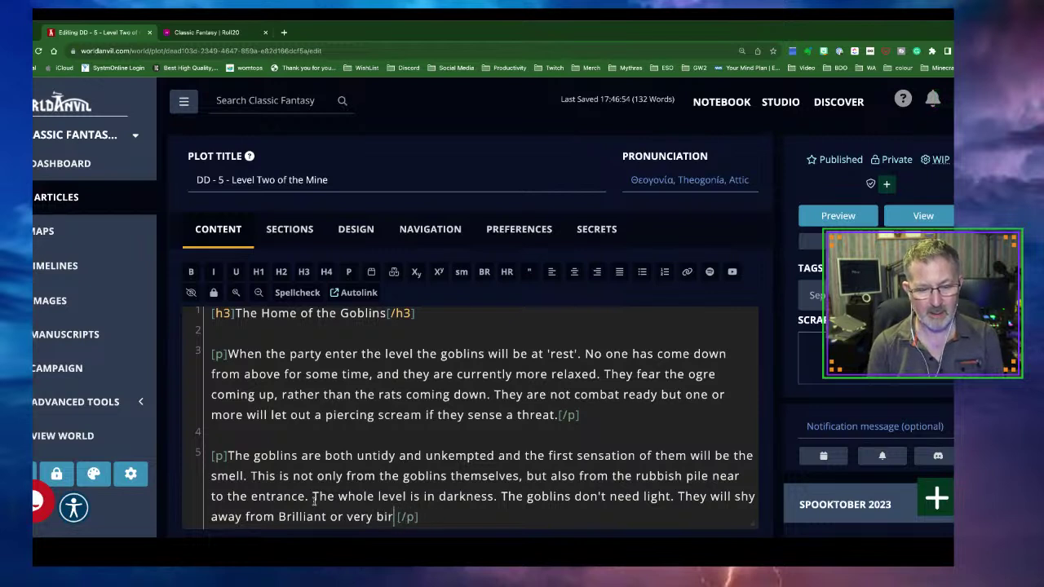
key("BackSpace")
type("right light, meaning the")
key("BackSpace")
type("y s")
key("BackSpace")
key("BackSpace")
key("BackSpace")
type("e")
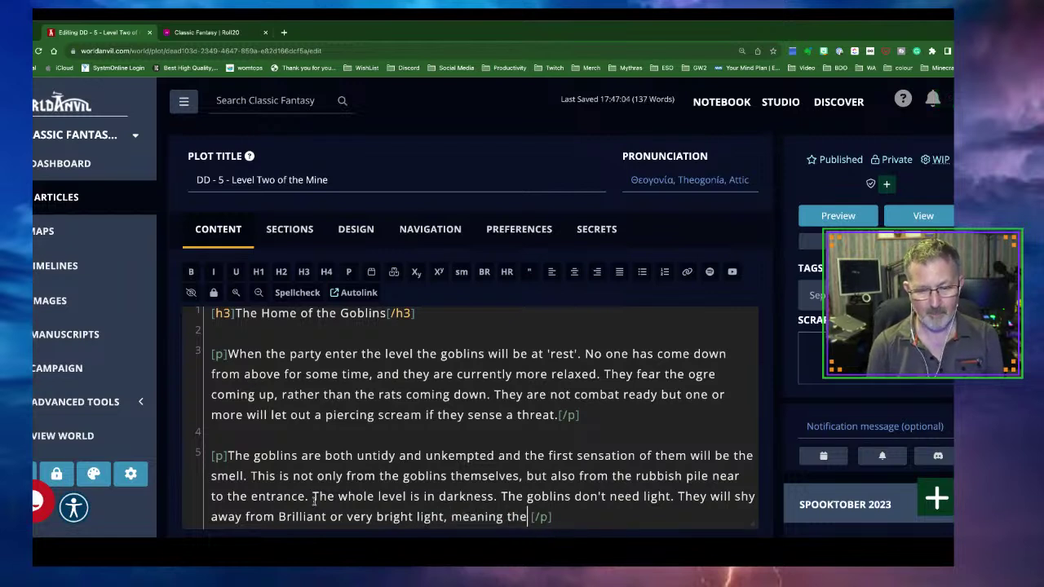
Step: Finish the sentence about bright light with "they sill spend their next action 'dithering'."
type("y sill spend ")
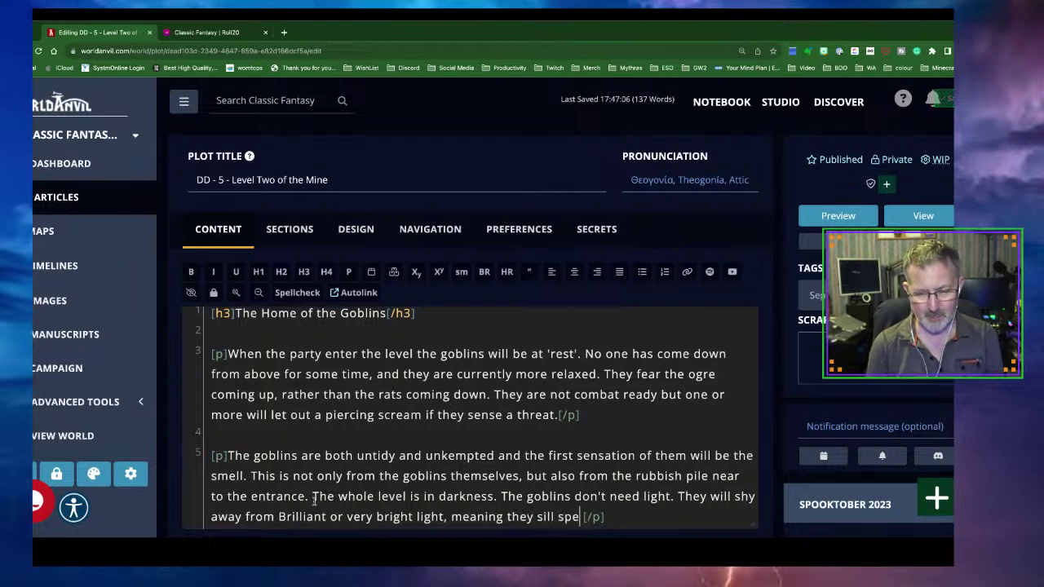
type("their next action ")
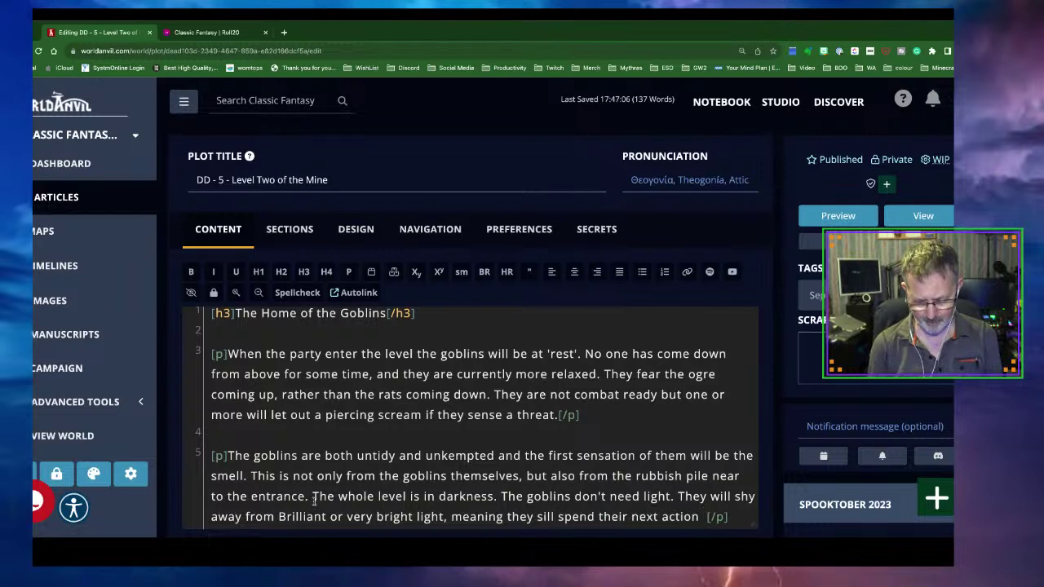
type("'dithering'")
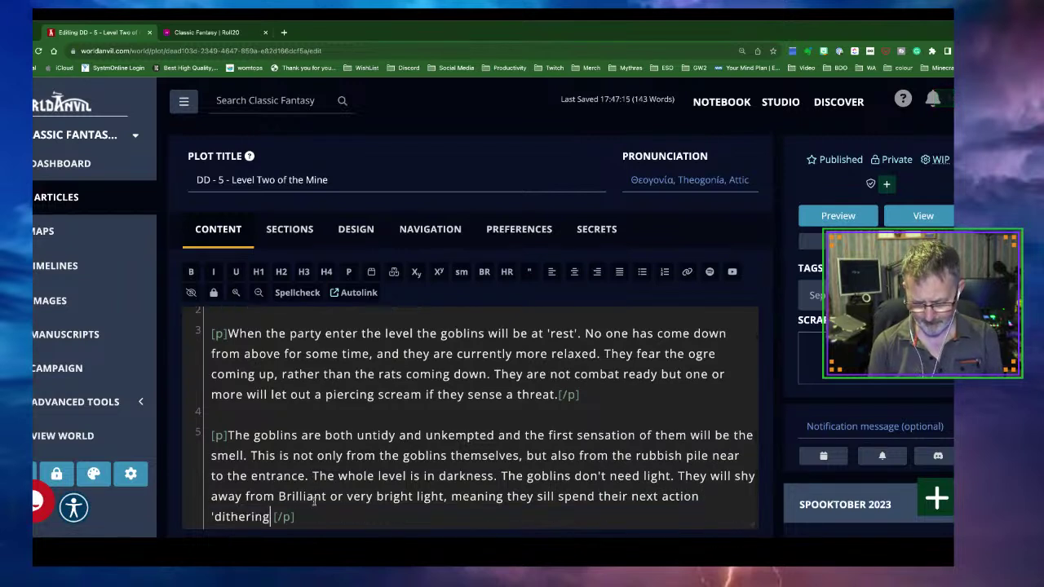
type(".")
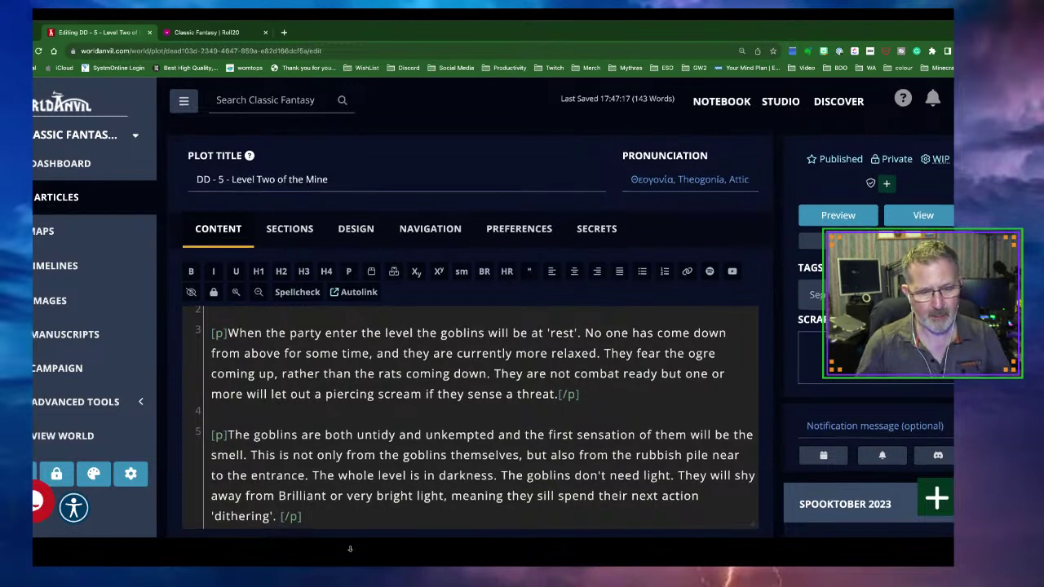
Step: Add an H3 heading "Possible order of events" below the second paragraph, separated by a blank line
key("Return")
key("Return")
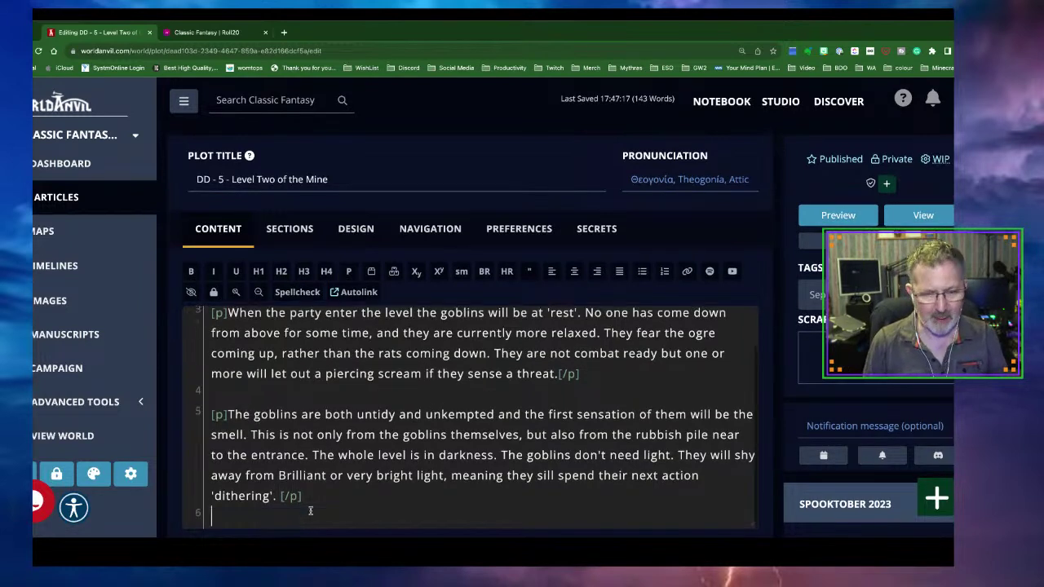
left_click(303, 272)
type("Possible ")
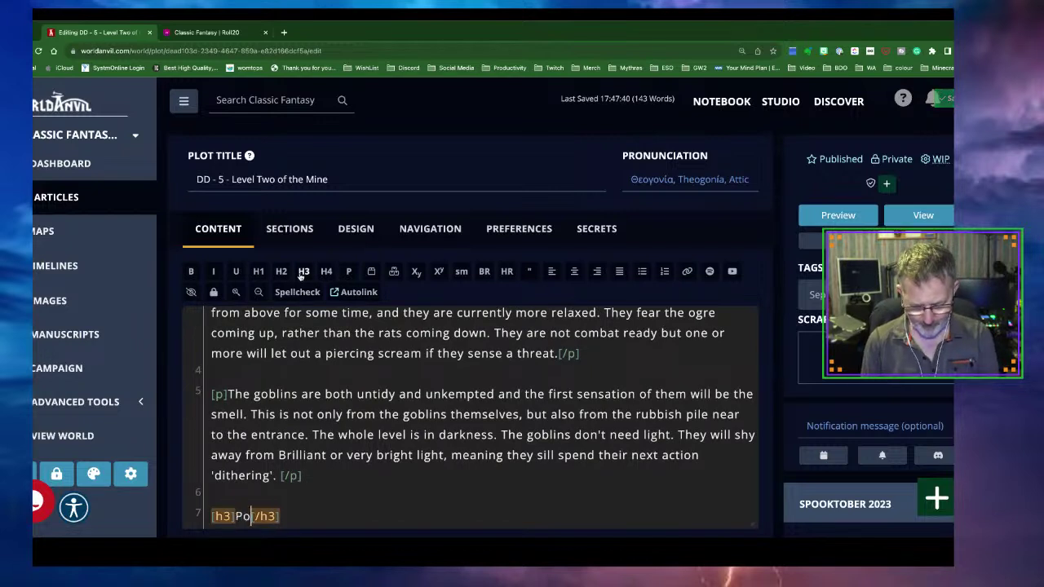
type("order of even")
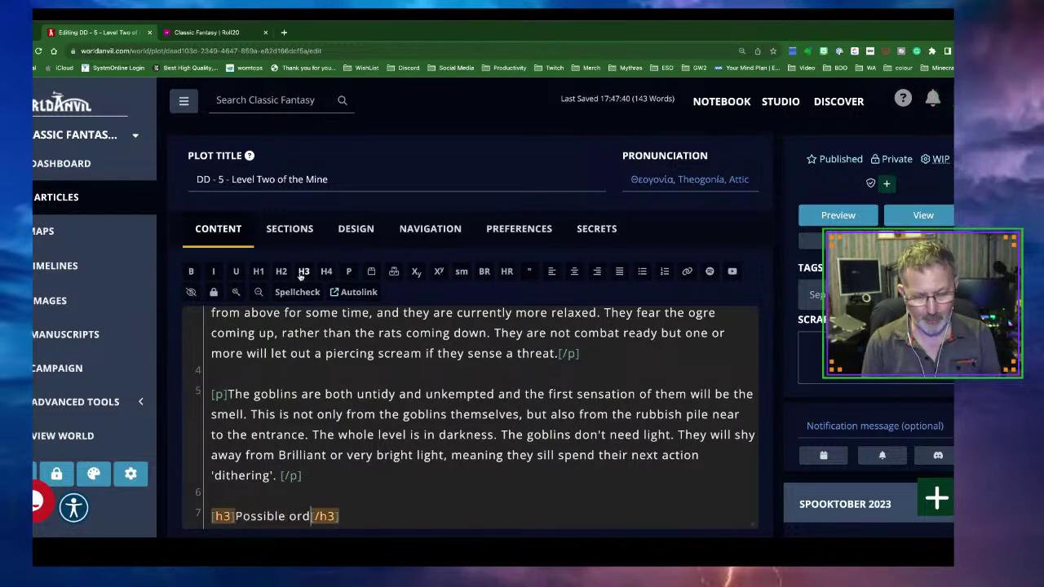
type("ts")
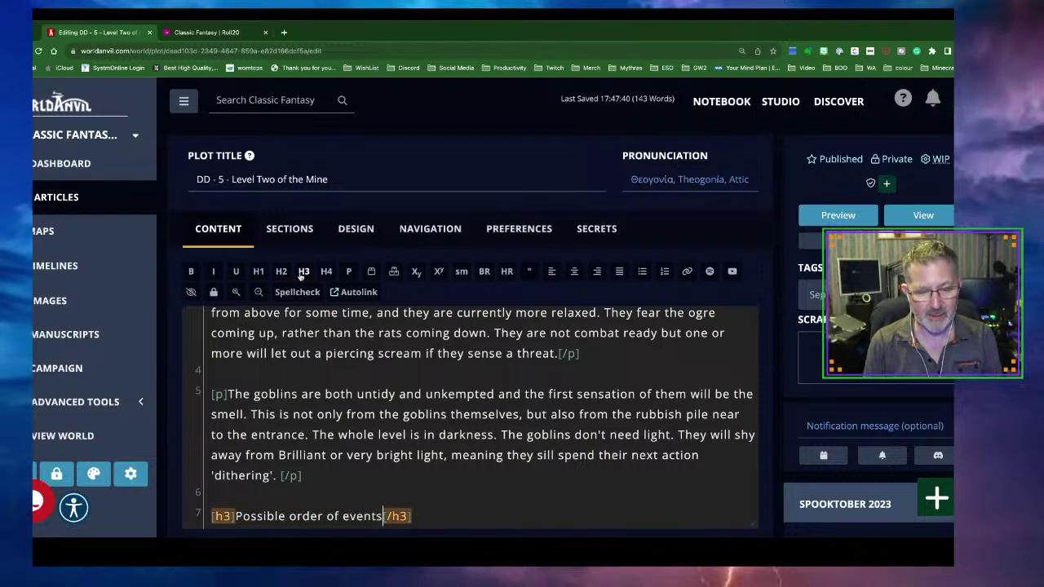
left_click(425, 518)
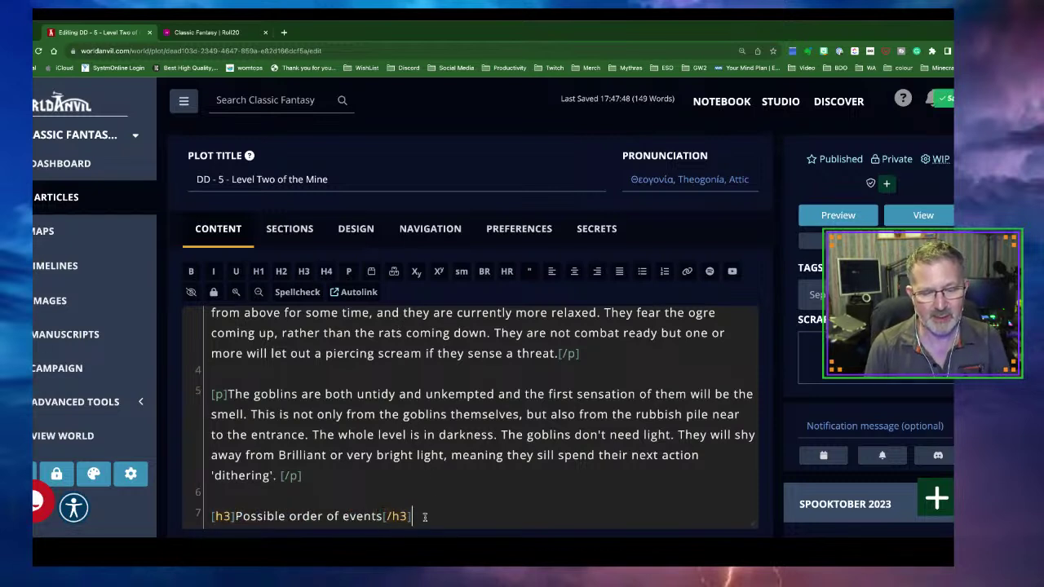
Step: Insert a bulleted list below the new heading, with its opening tag, item and closing tag on separate lines
key("Return")
key("Return")
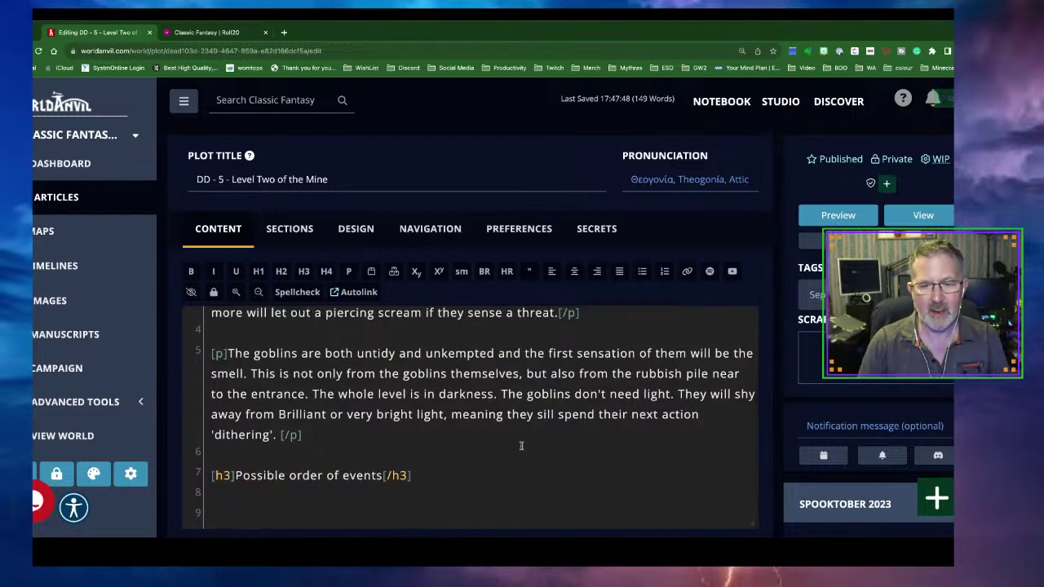
left_click(641, 271)
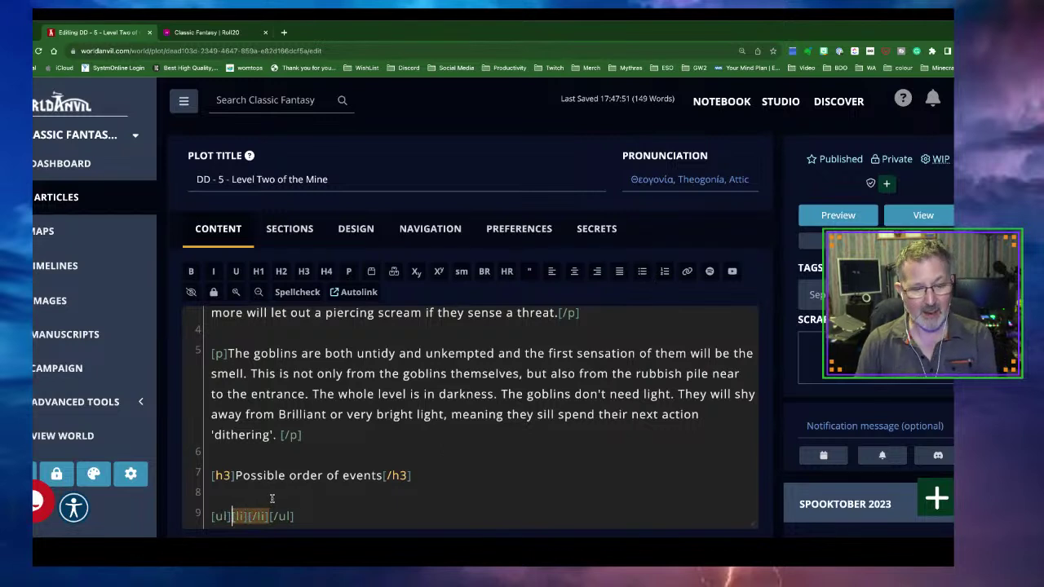
key("Return")
left_click(248, 516)
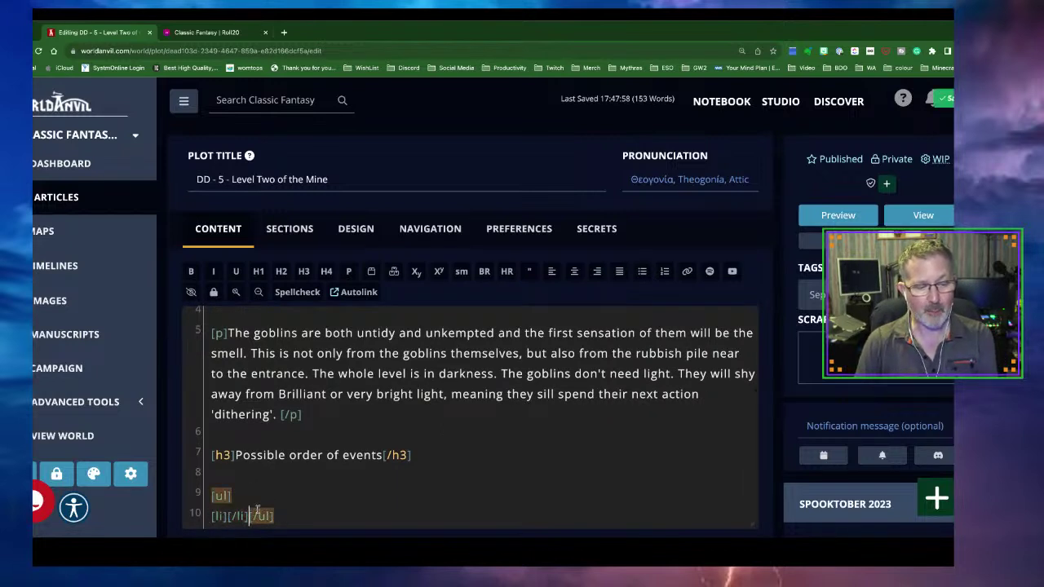
key("Return")
Step: Duplicate the empty list item twice, giving the list three empty items on separate lines
triple_click(249, 496)
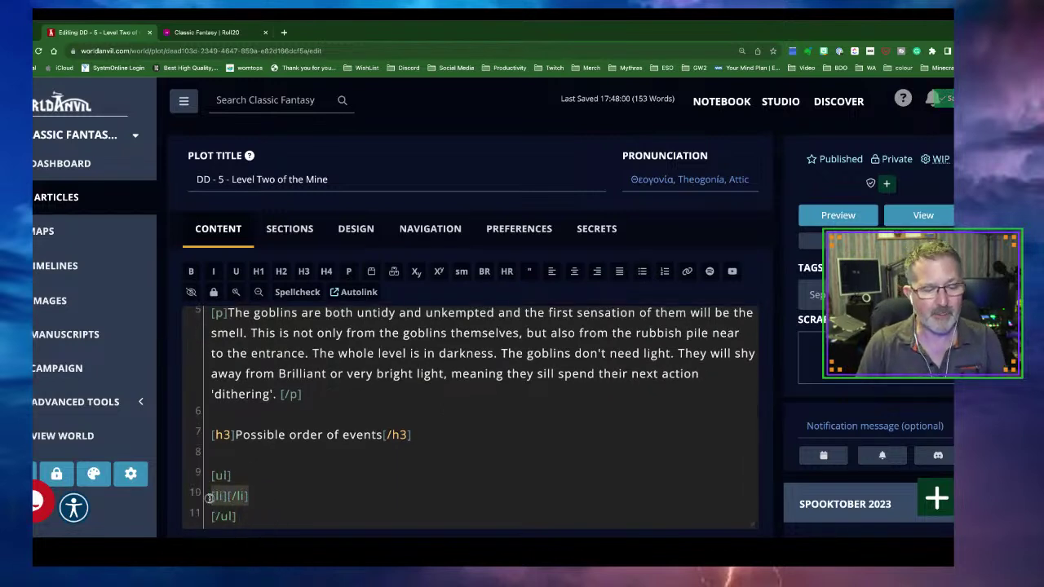
key("ctrl+c")
left_click(265, 497)
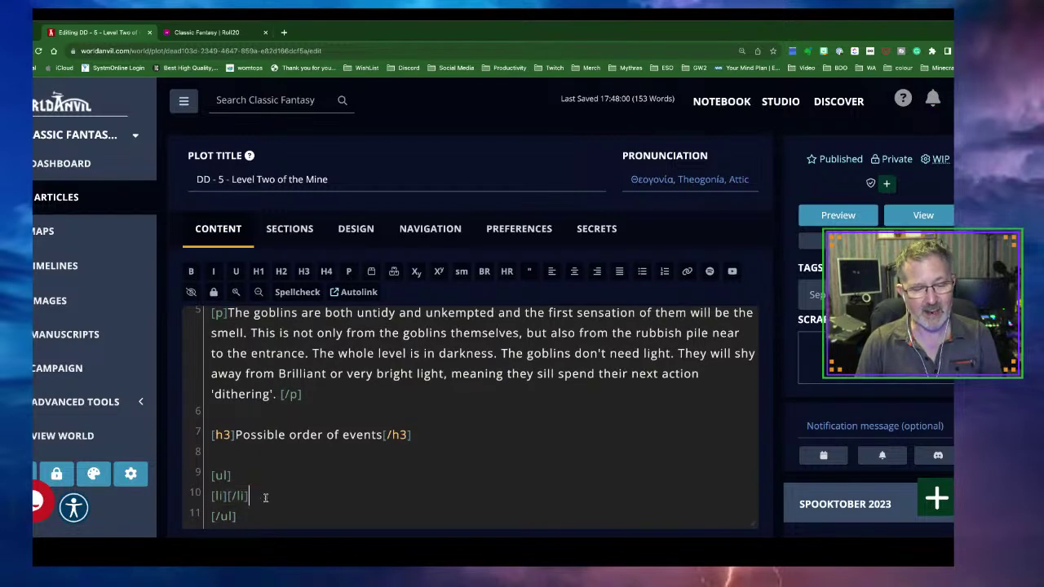
key("ctrl+v")
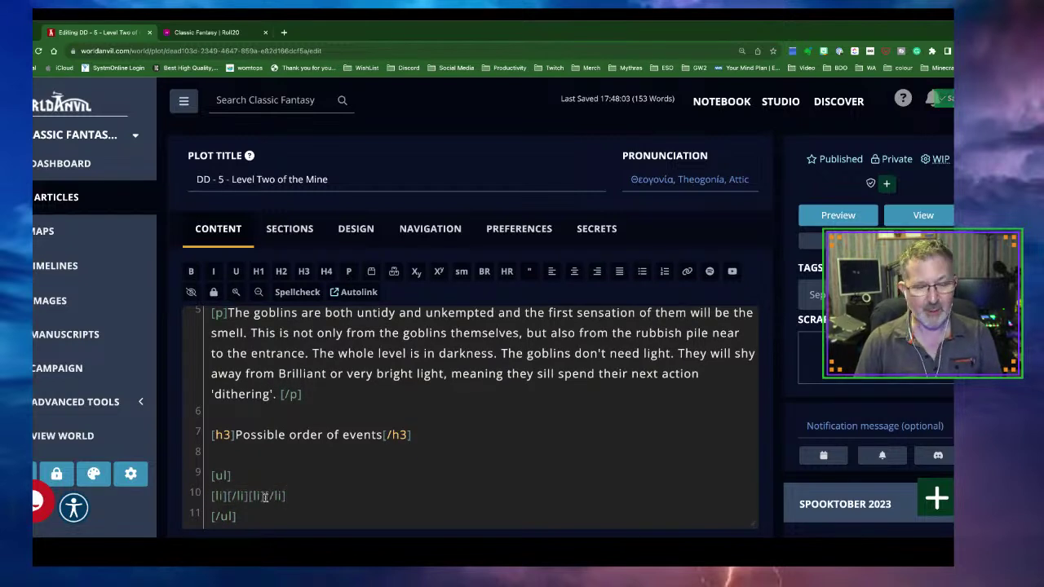
left_click(249, 496, "shift")
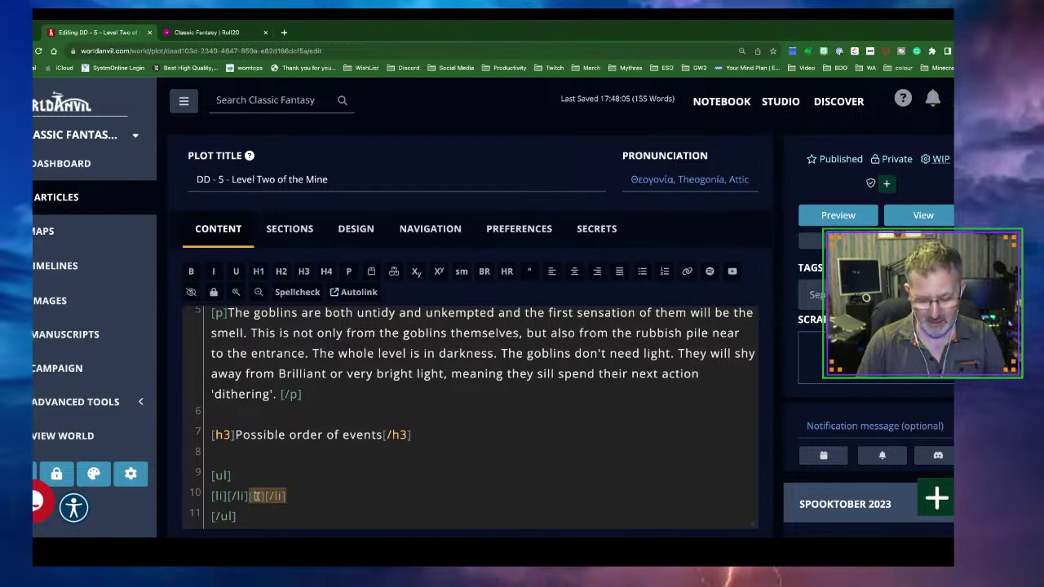
key("Return")
left_click(261, 514)
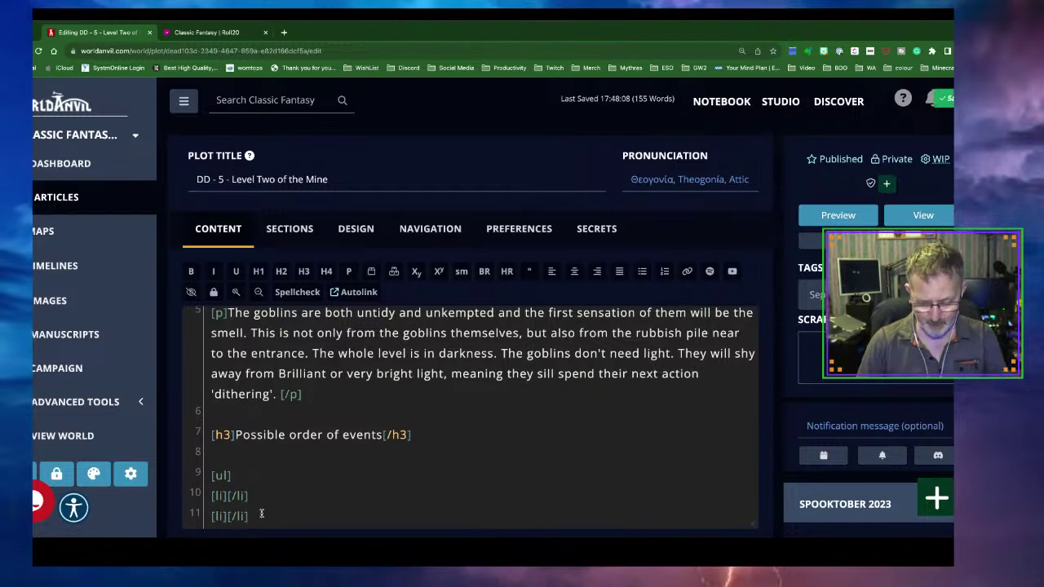
key("Return")
key("ctrl+v")
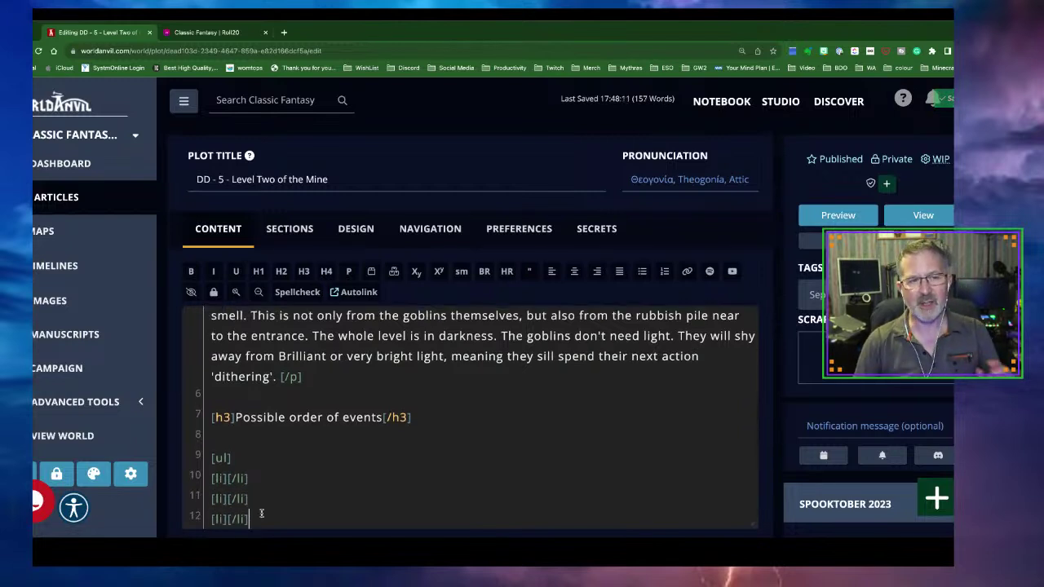
Step: Switch to Roll20 and open the Mine Level 3 map to examine the blue glowing cluster beside the bridge
left_click(210, 32)
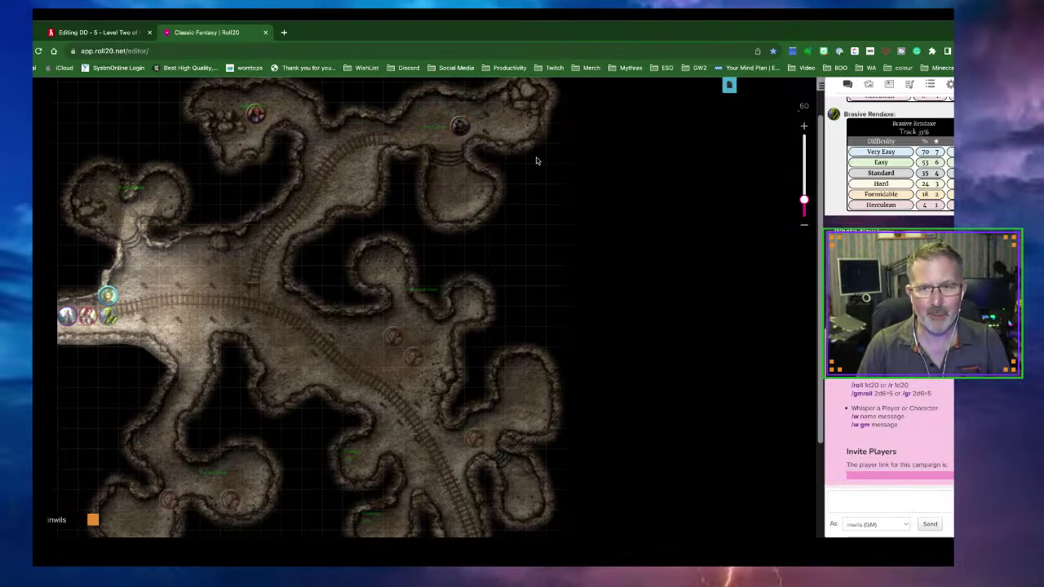
left_click(730, 88)
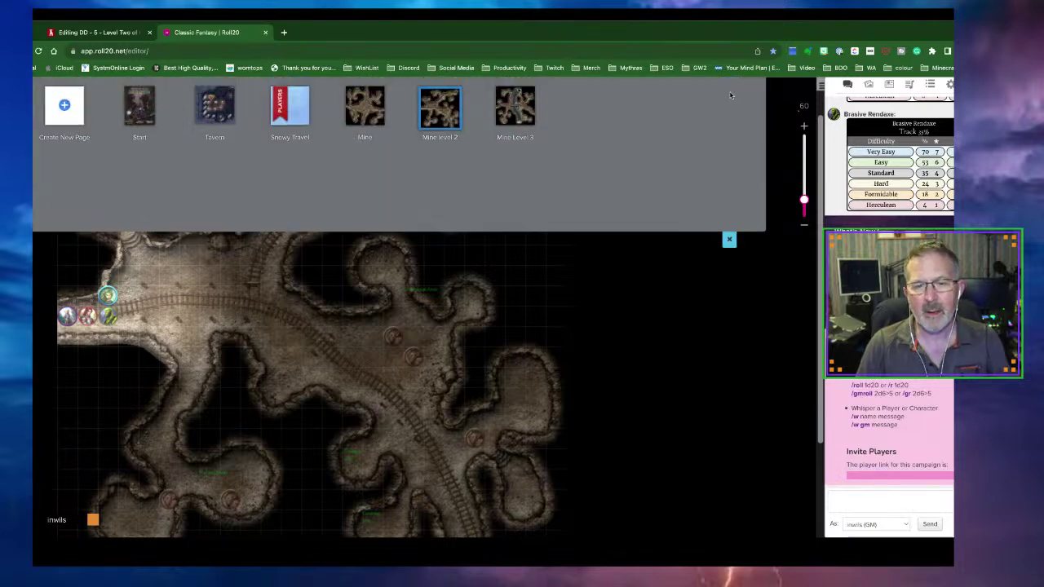
left_click(516, 119)
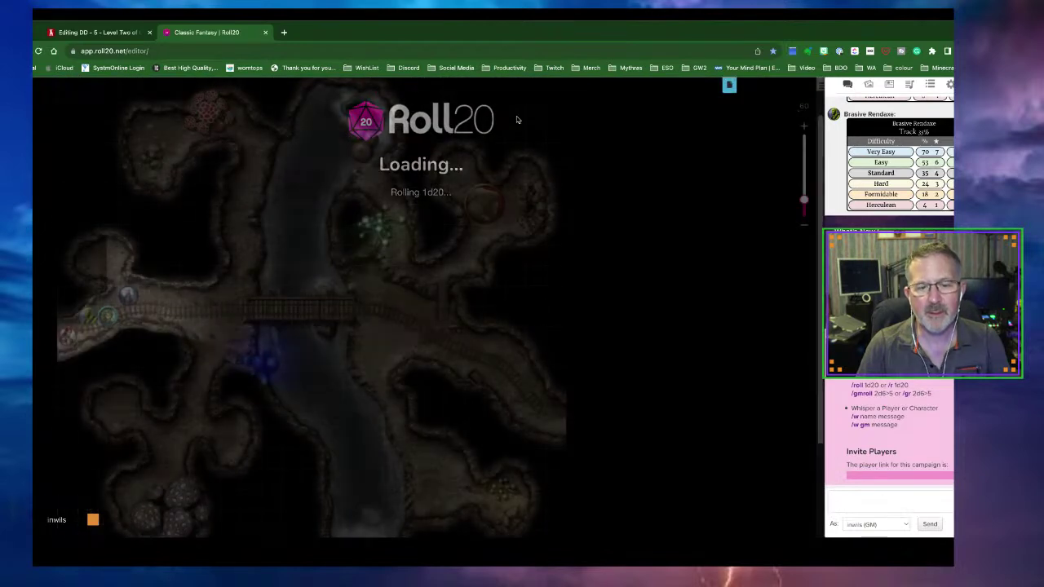
left_click(263, 367)
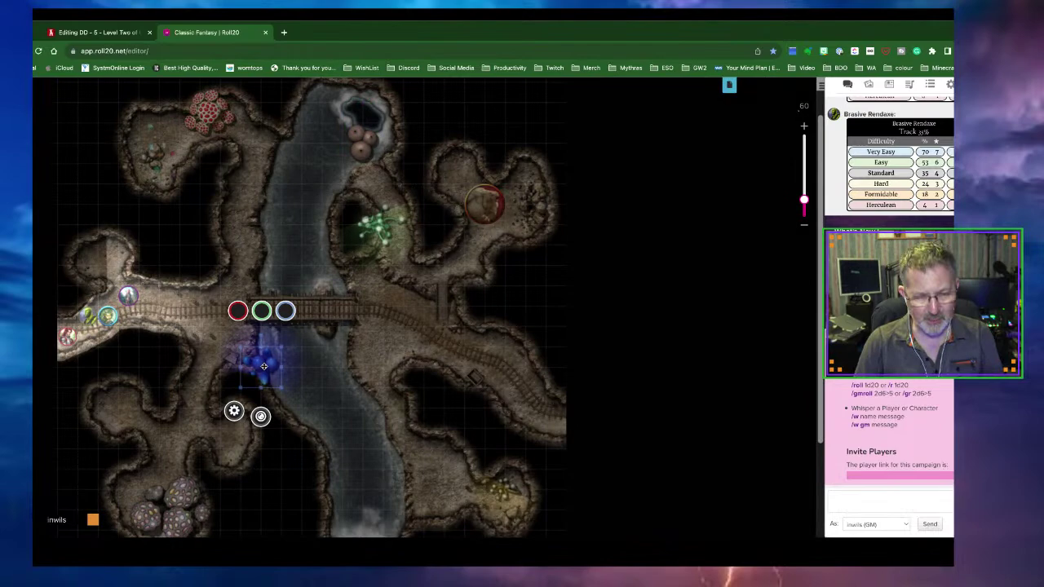
Step: Open the Mine level 2 map and move the blue cluster in the northwest chamber to the Lighting Layer
left_click(729, 84)
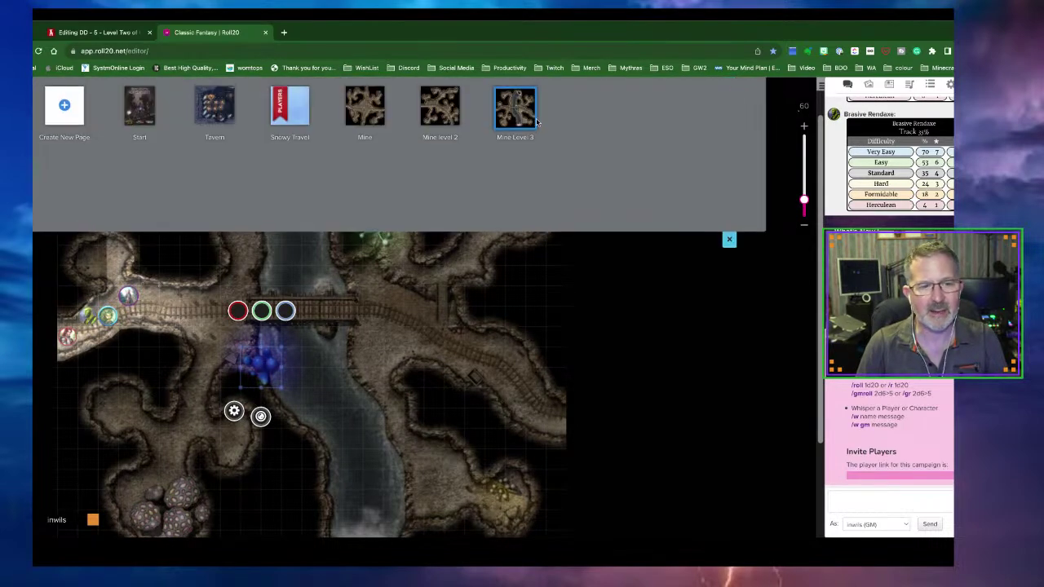
left_click(448, 112)
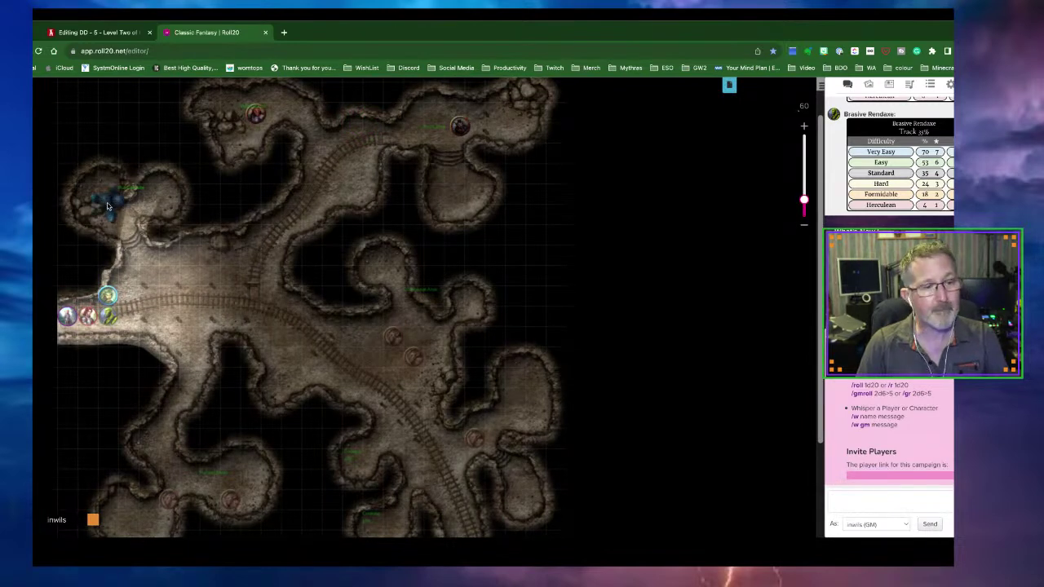
left_click(111, 204)
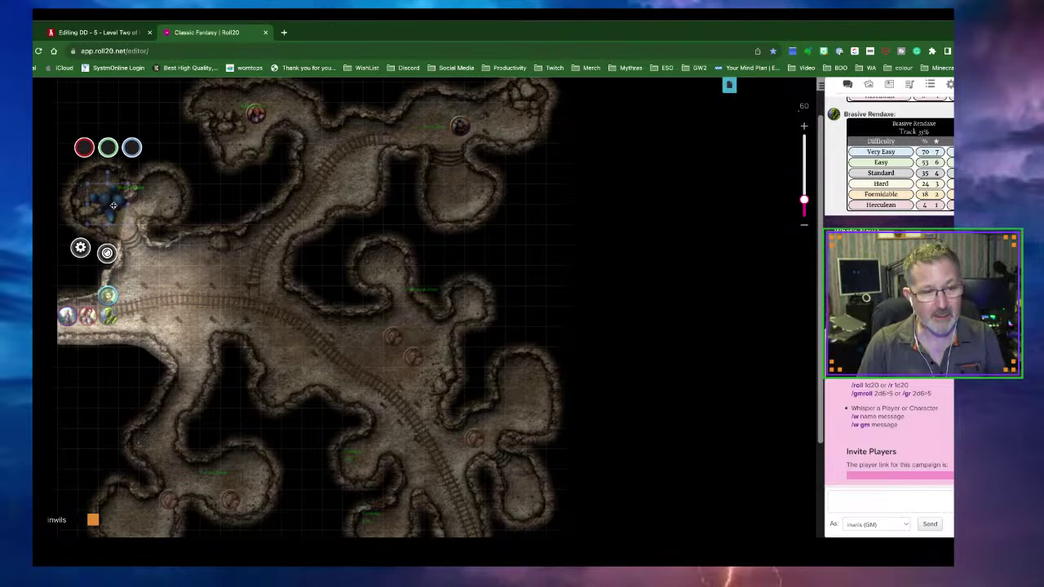
right_click(113, 205)
mouse_move(131, 200)
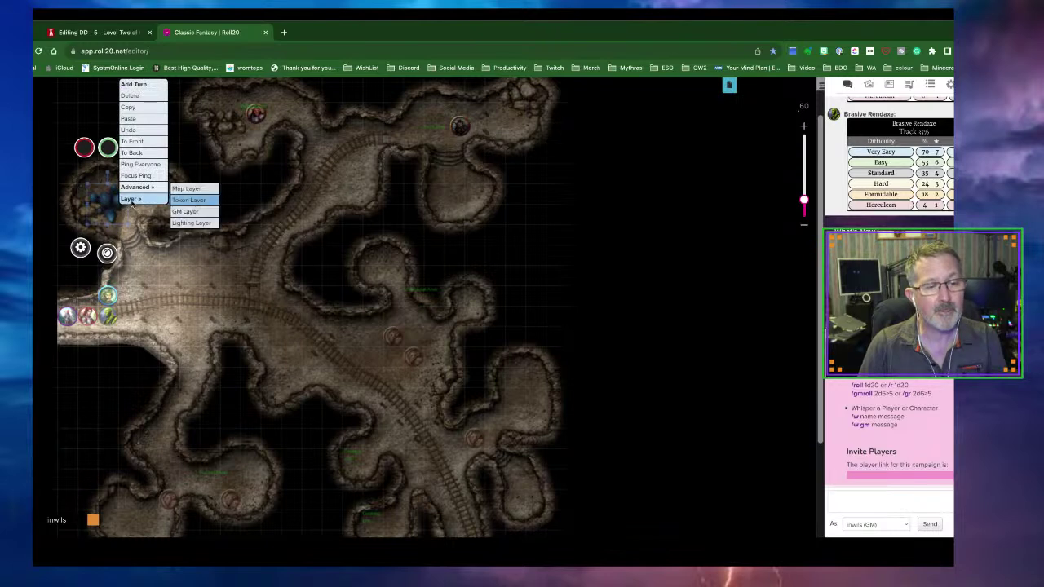
left_click(192, 223)
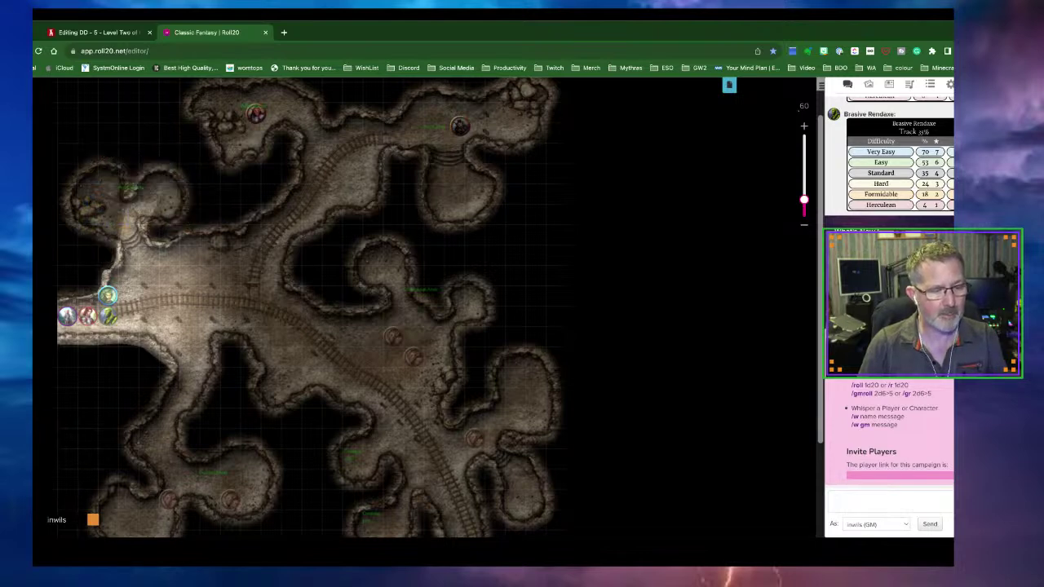
Step: Transfer the blue cluster in the northwest chamber from the Lighting Layer to the Map Layer
left_click(29, 491)
left_click(114, 209)
right_click(114, 208)
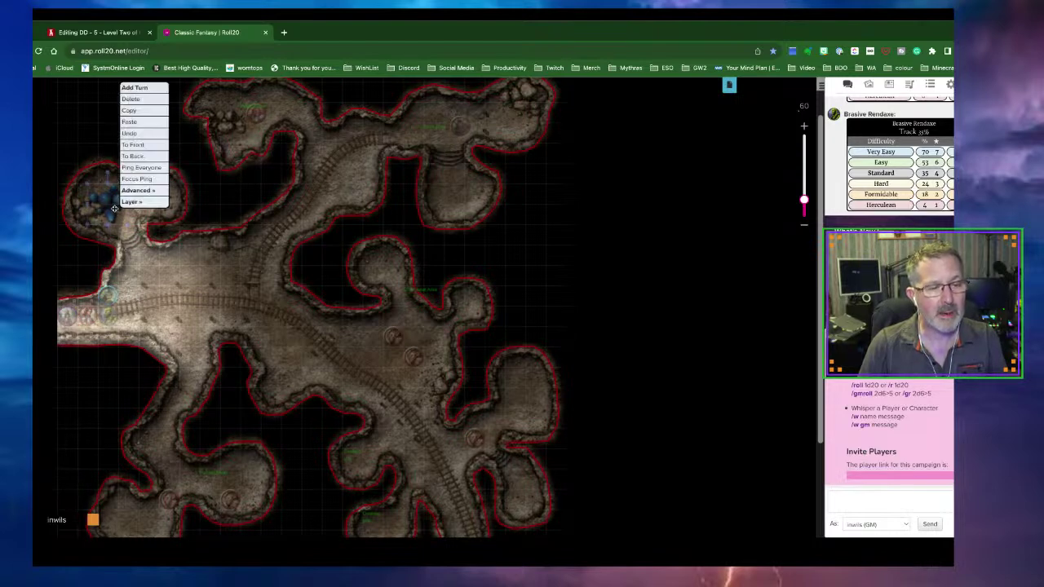
mouse_move(132, 201)
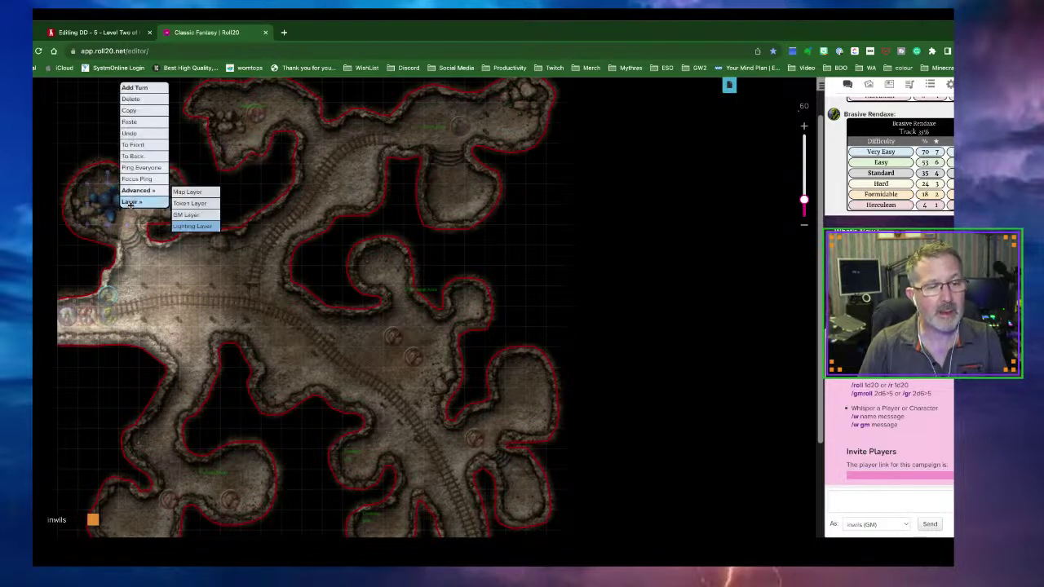
left_click(188, 202)
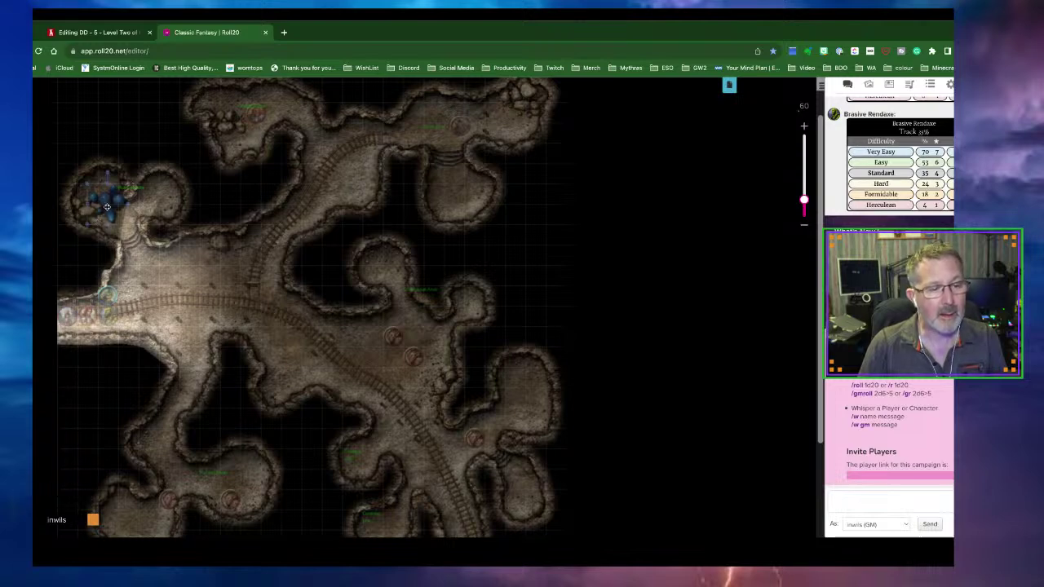
Step: Enable Low Light in the blue cluster's dynamic lighting settings and set its distance to 30 ft
right_click(107, 207)
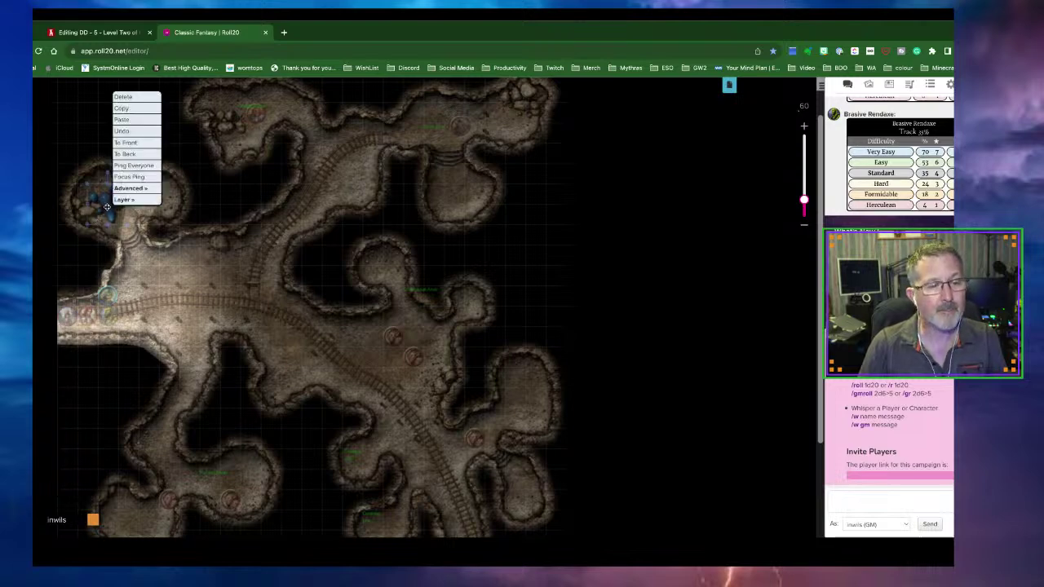
left_click(107, 207)
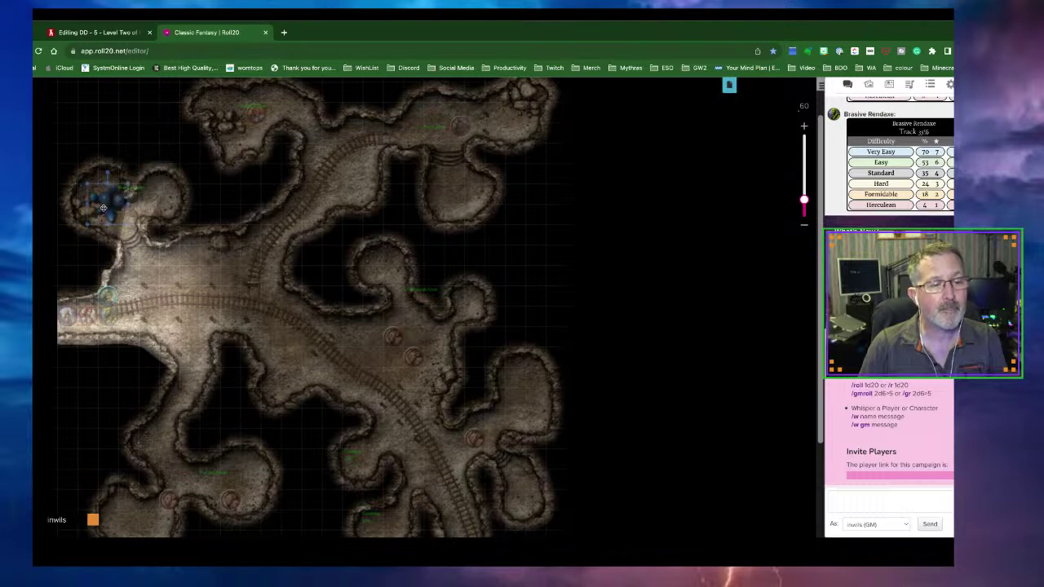
double_click(107, 207)
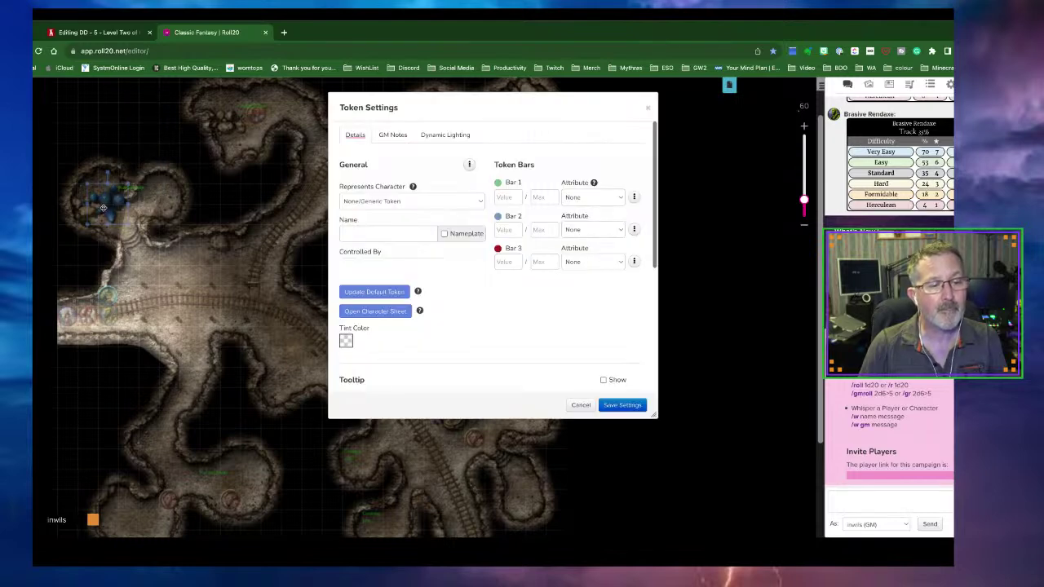
left_click(446, 135)
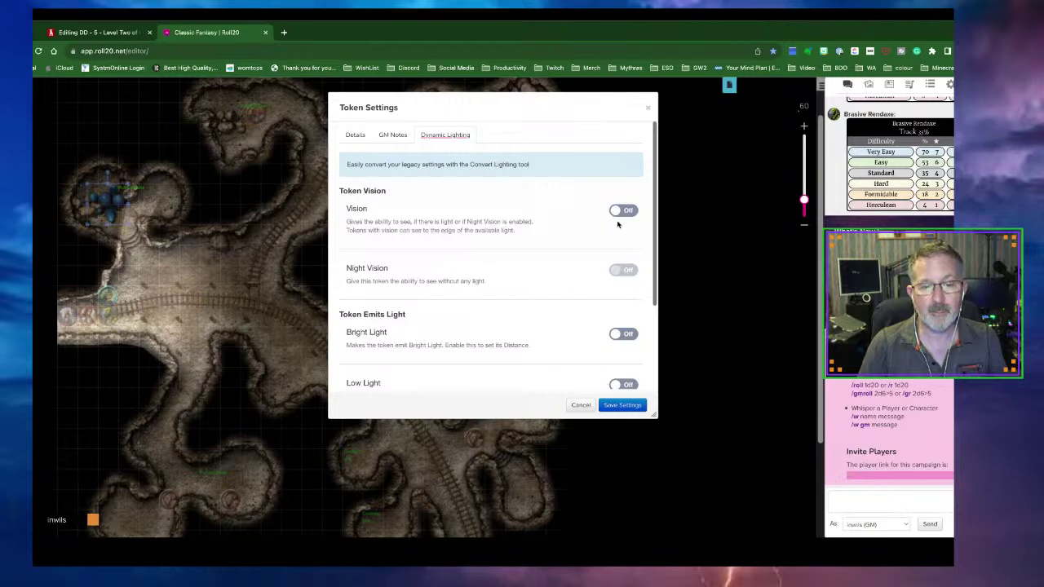
scroll(607, 330, "down", 1)
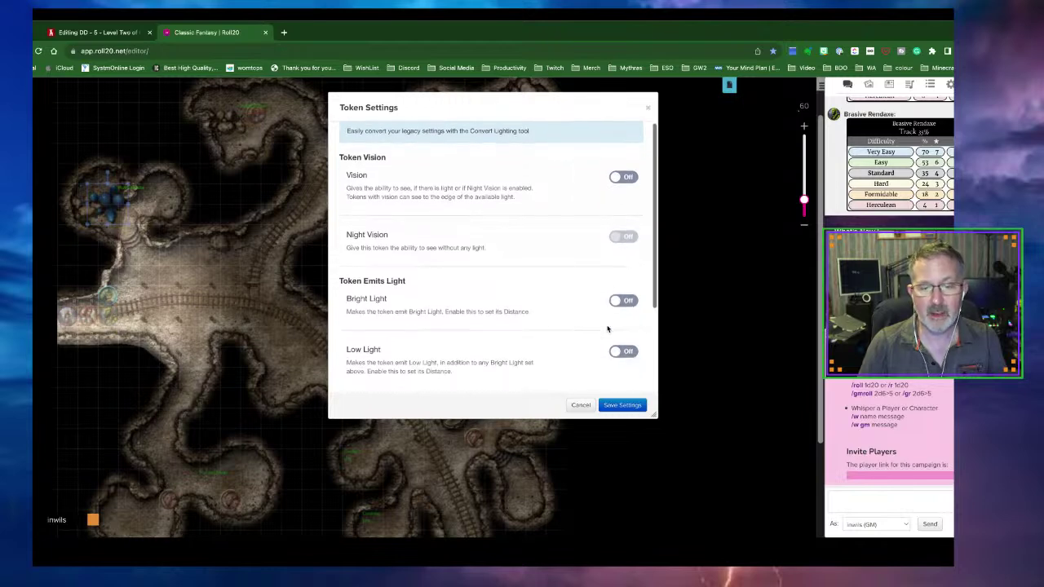
left_click(627, 341)
scroll(555, 320, "down", 1)
scroll(546, 317, "down", 1)
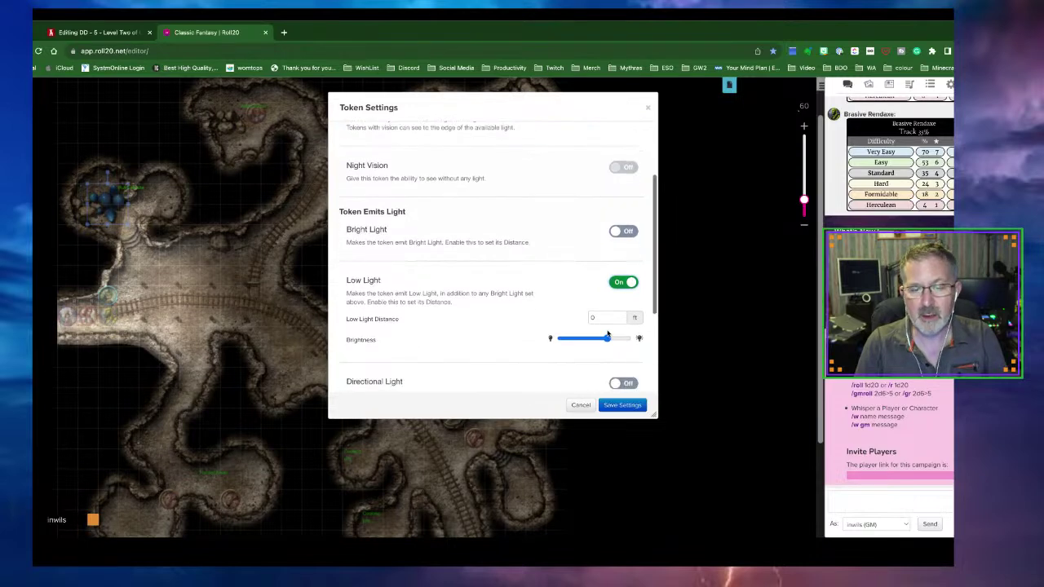
left_click(604, 318)
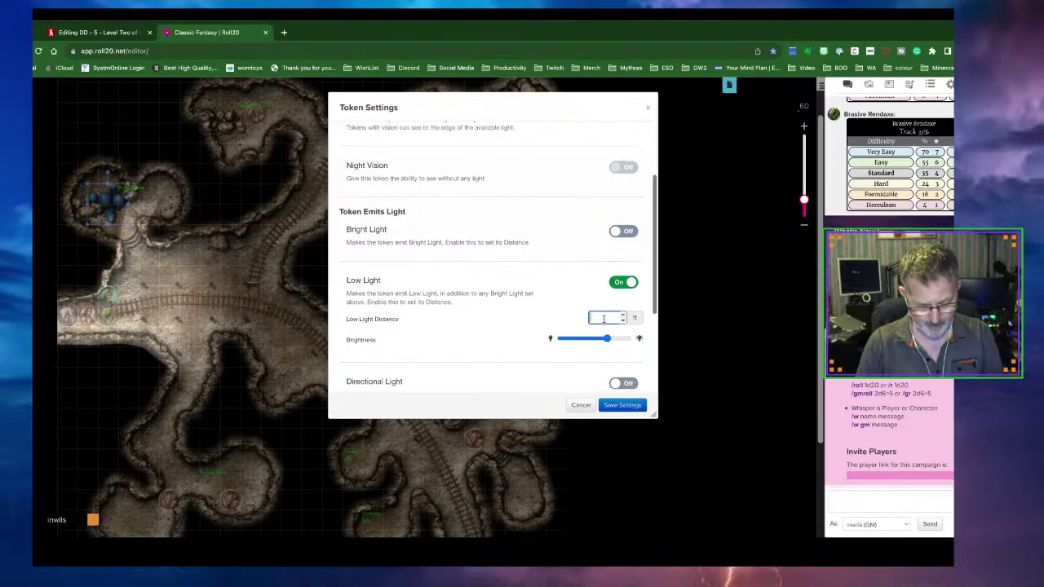
key("Return")
Step: Set the cluster's light color to pure blue and save the token settings
scroll(593, 323, "down", 5)
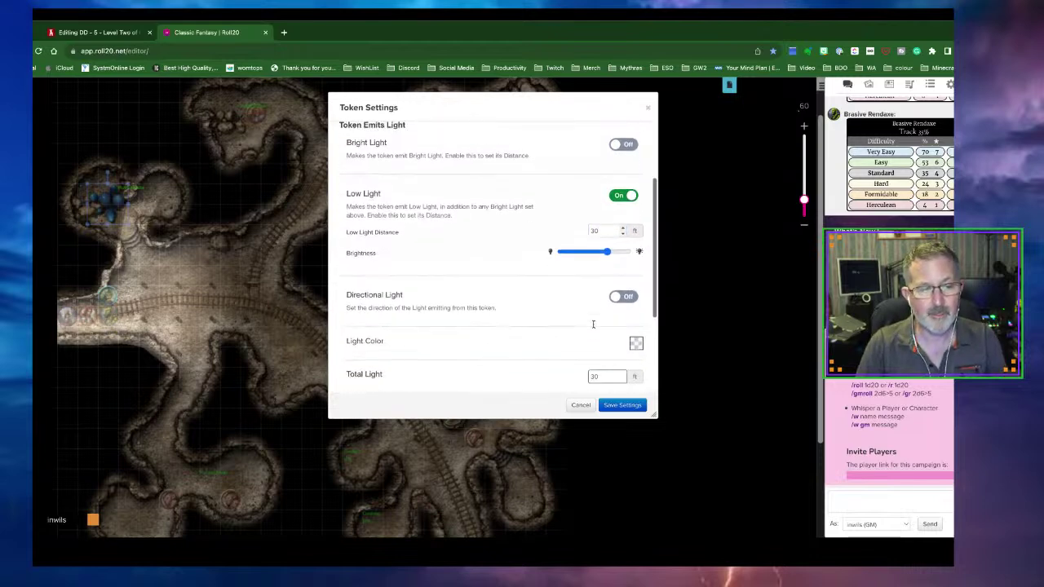
left_click(634, 318)
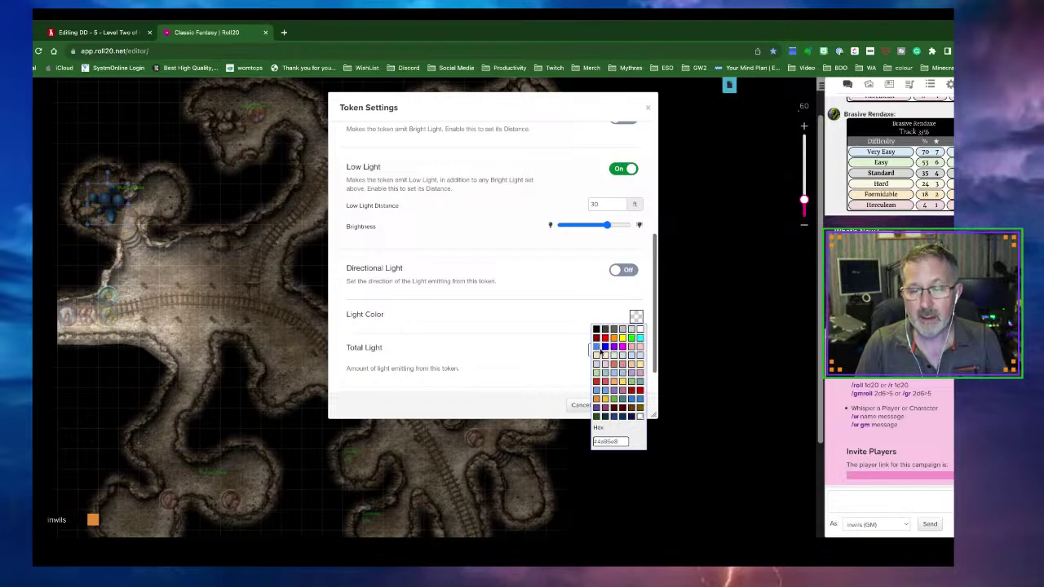
left_click(604, 347)
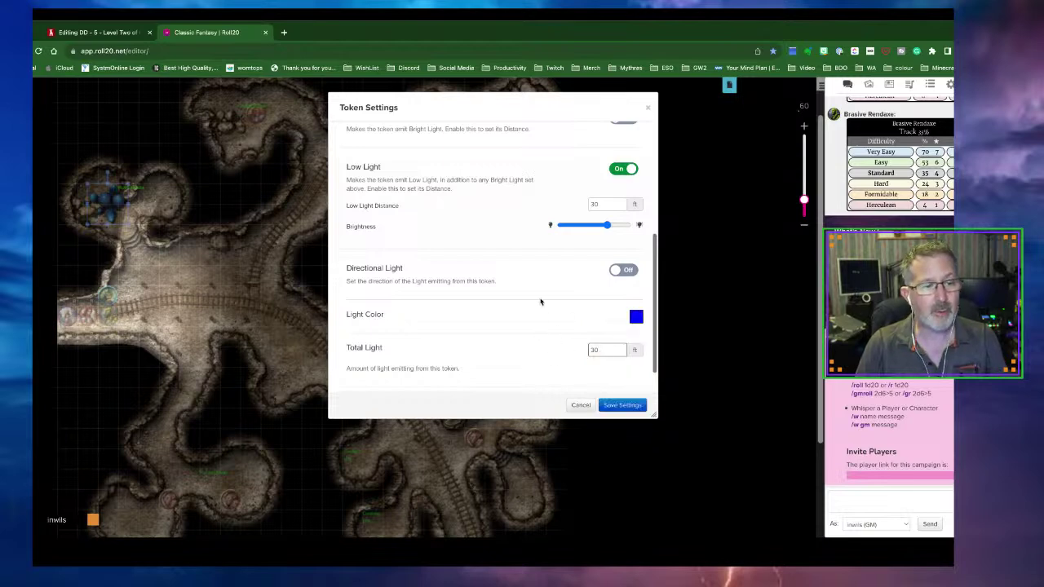
left_click(619, 405)
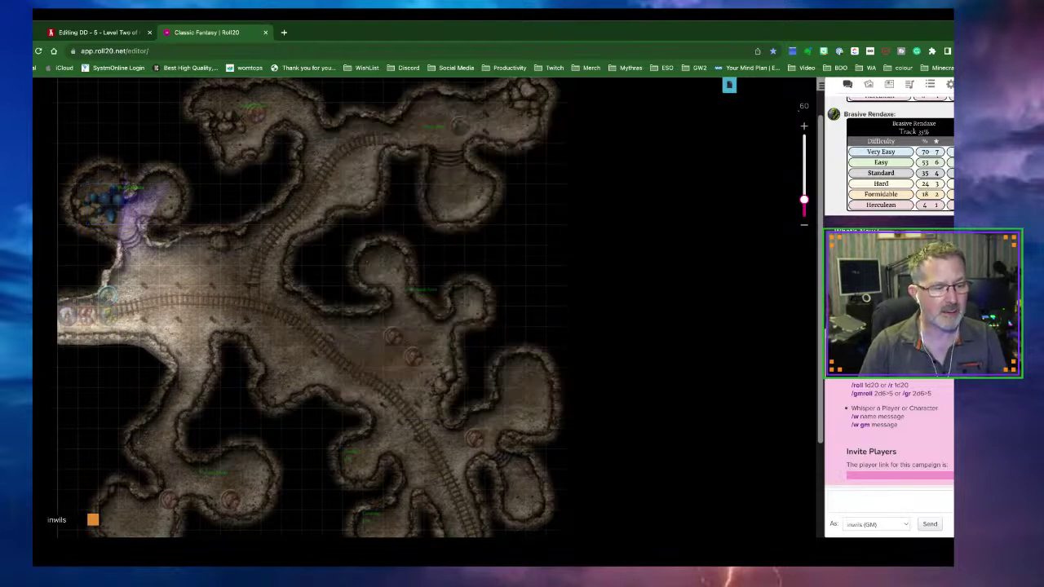
Step: Preview the blue glow from the viewpoint of the blue-ringed character token at the mine entrance, and exit the preview
left_click(108, 297)
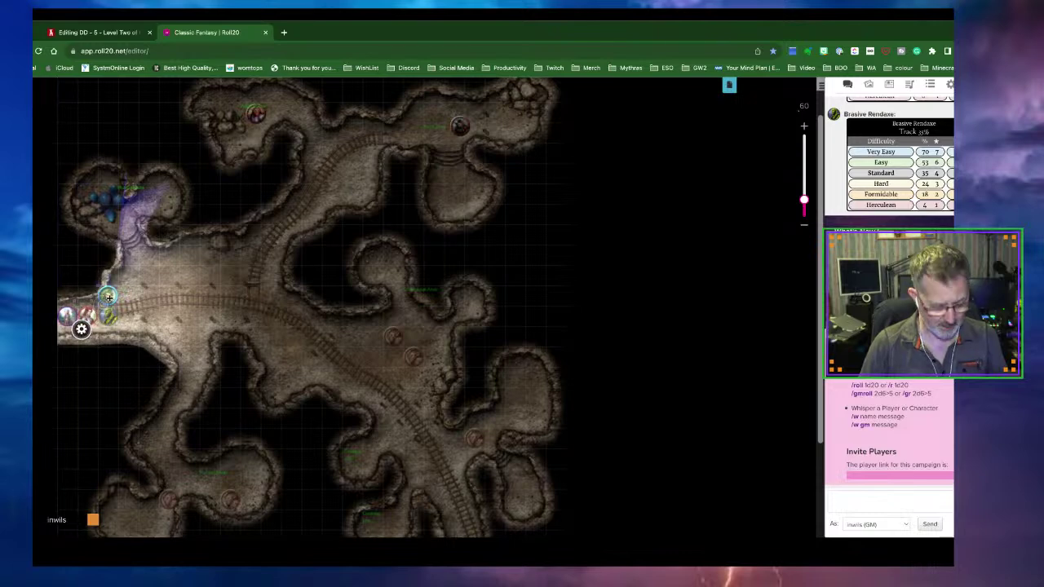
key("ctrl+l")
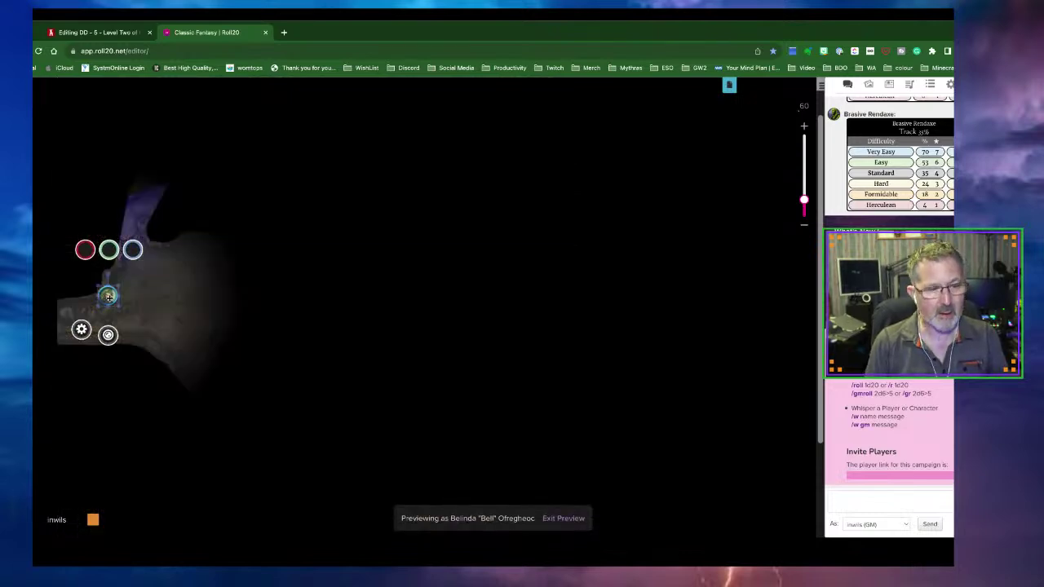
left_click(228, 367)
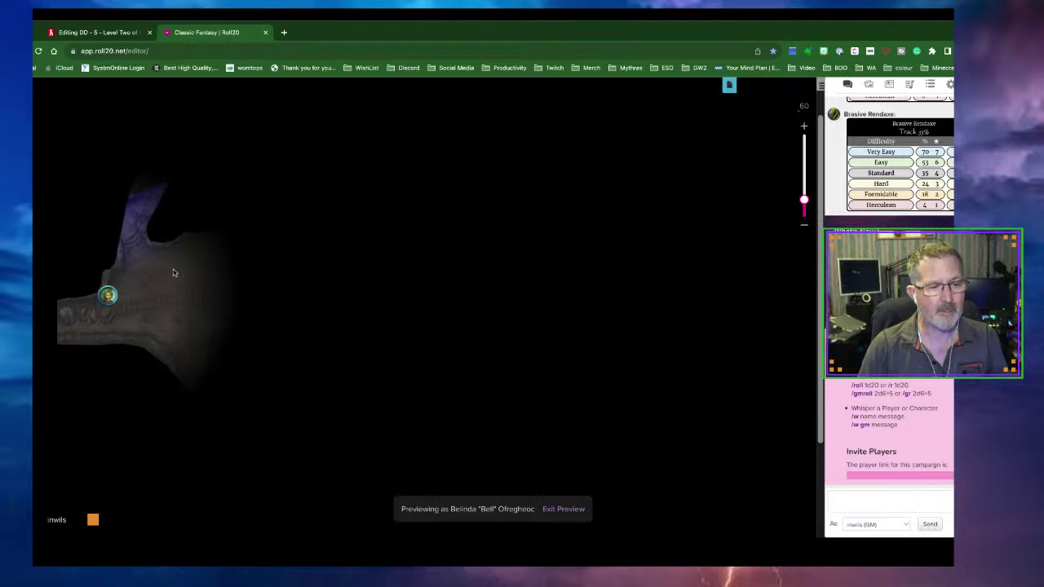
left_click(563, 509)
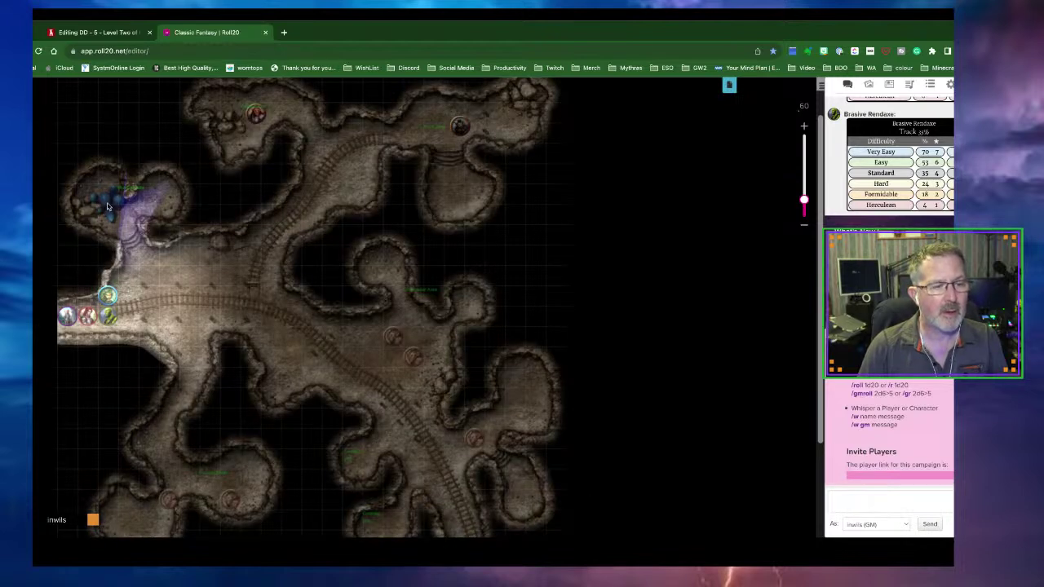
Step: Place a copy of the blue cluster in the small chamber just east of the original, and save its dynamic lighting settings
left_click(25, 492)
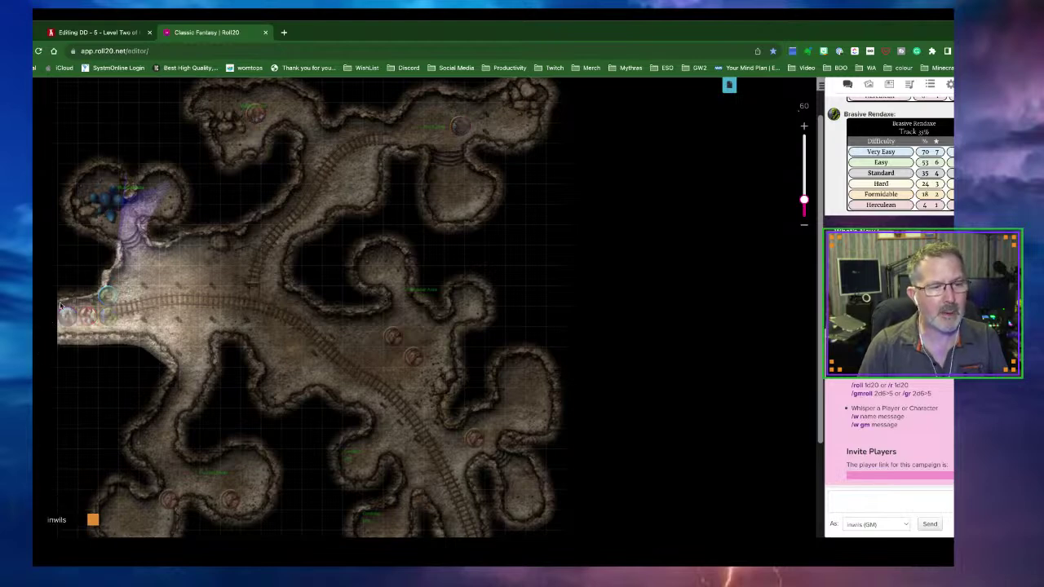
left_click_drag(102, 215, 167, 198)
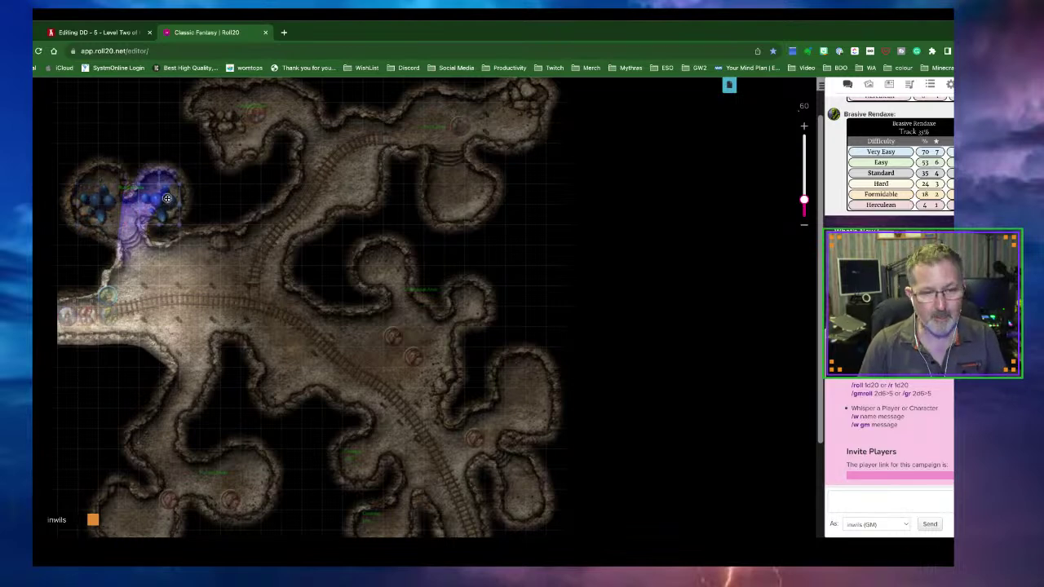
right_click(167, 198)
double_click(165, 199)
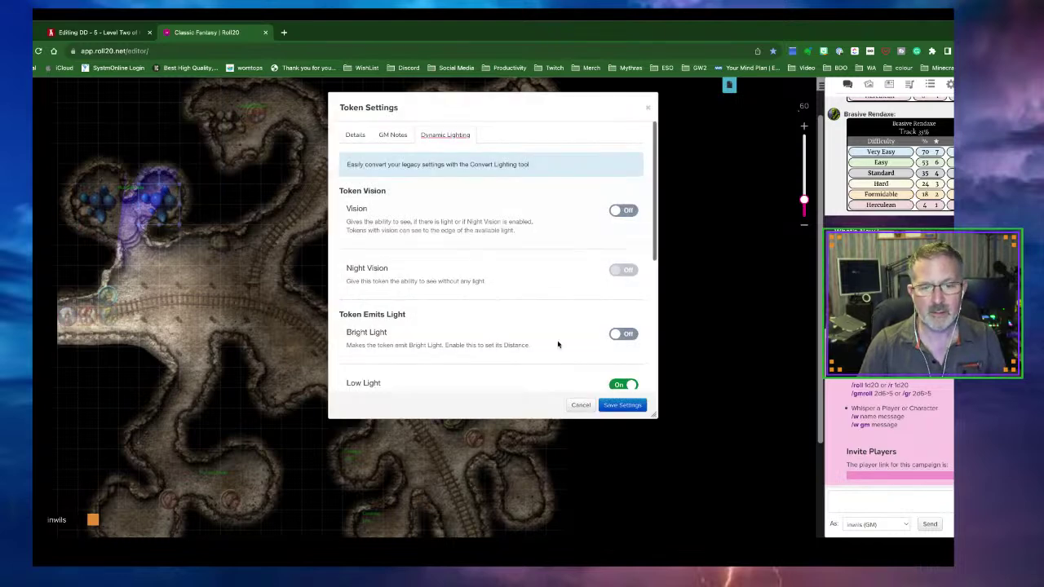
scroll(558, 344, "down", 3)
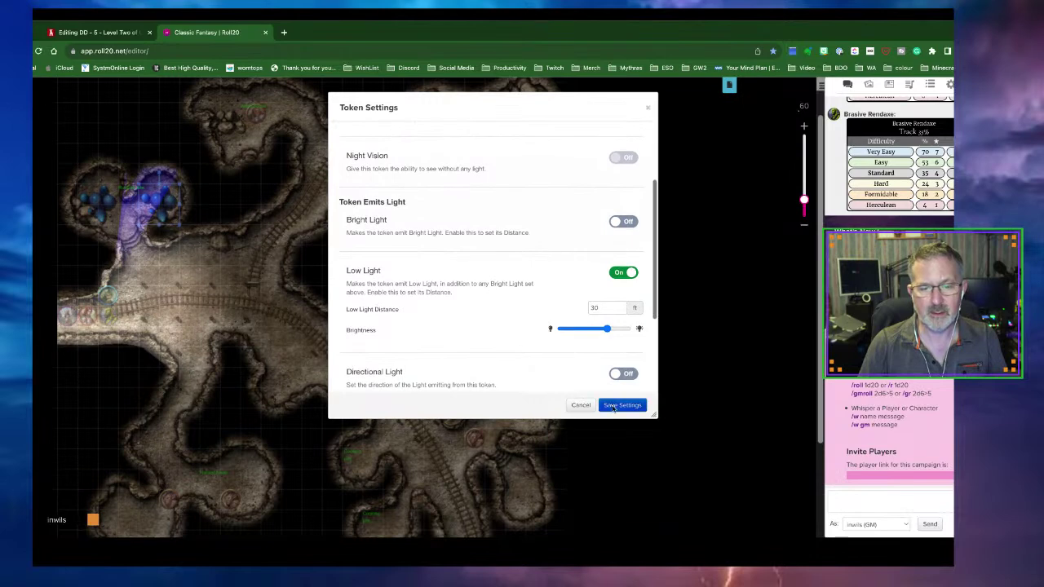
left_click(616, 405)
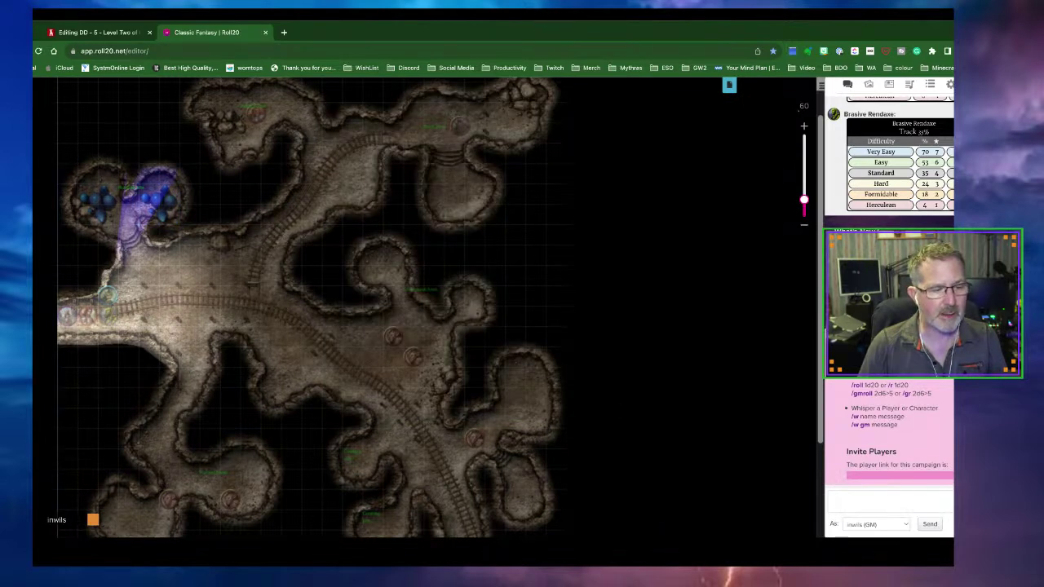
Step: Preview the lighting from the blue-ringed token in the main cavern and back at the entrance, and exit the preview
left_click_drag(104, 300, 148, 284)
key("ctrl+l")
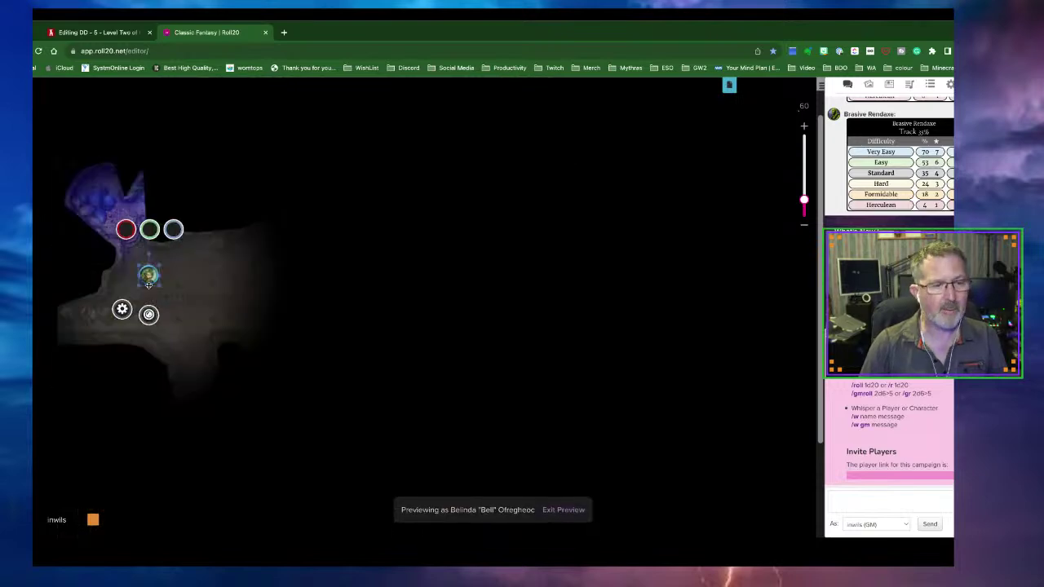
left_click(125, 291)
left_click_drag(125, 291, 87, 312)
left_click(186, 336)
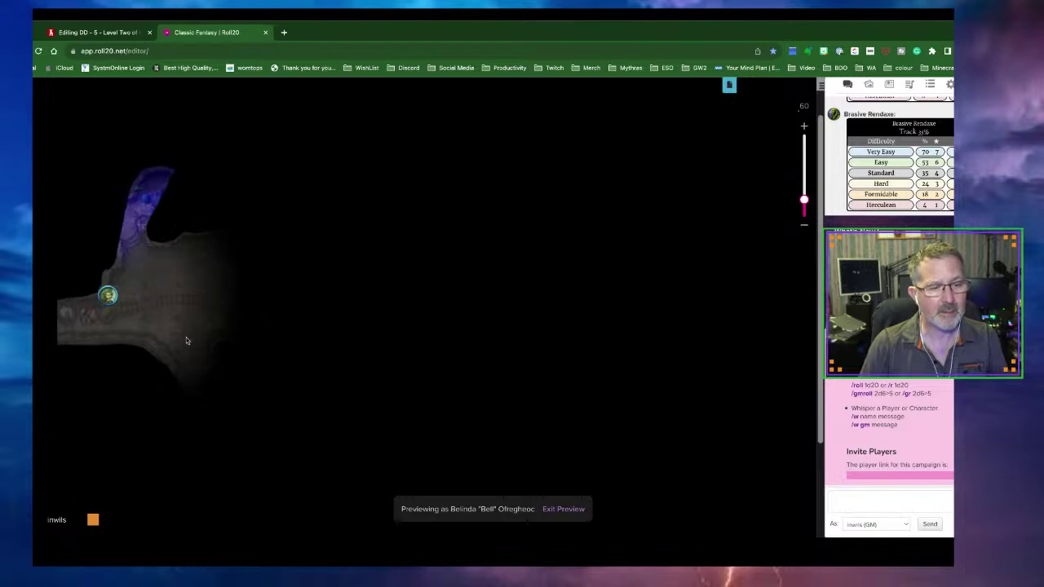
left_click(561, 514)
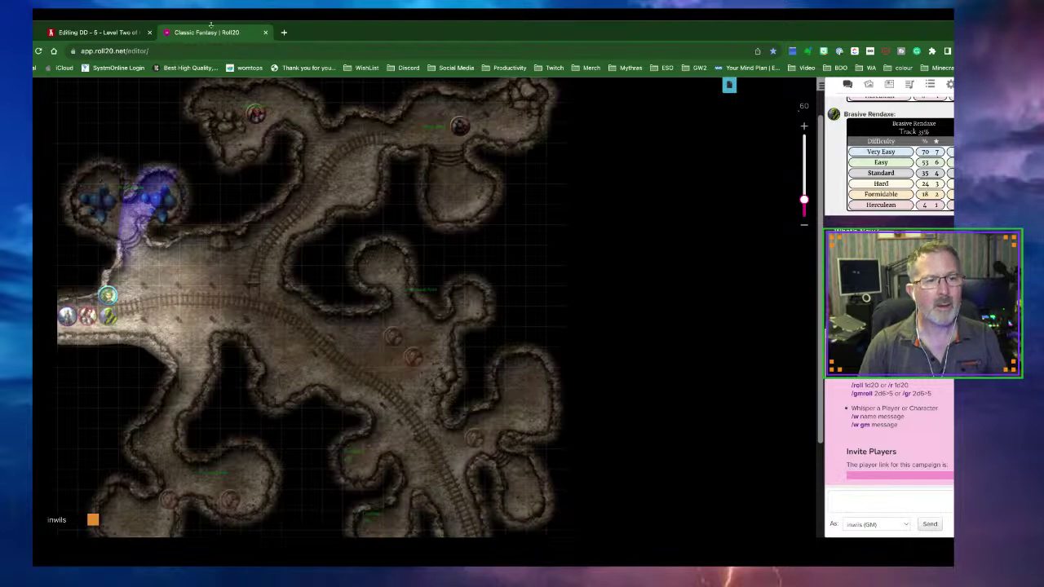
Step: Switch to the World Anvil article and place the cursor in the first empty list item under "Possible order of events"
left_click(106, 32)
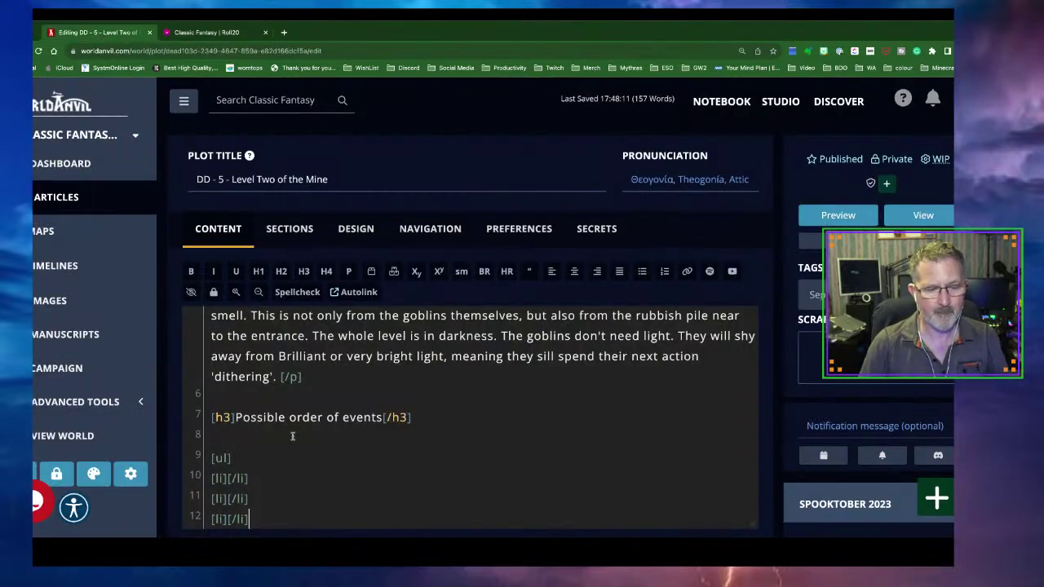
scroll(293, 437, "down", 1)
left_click(229, 458)
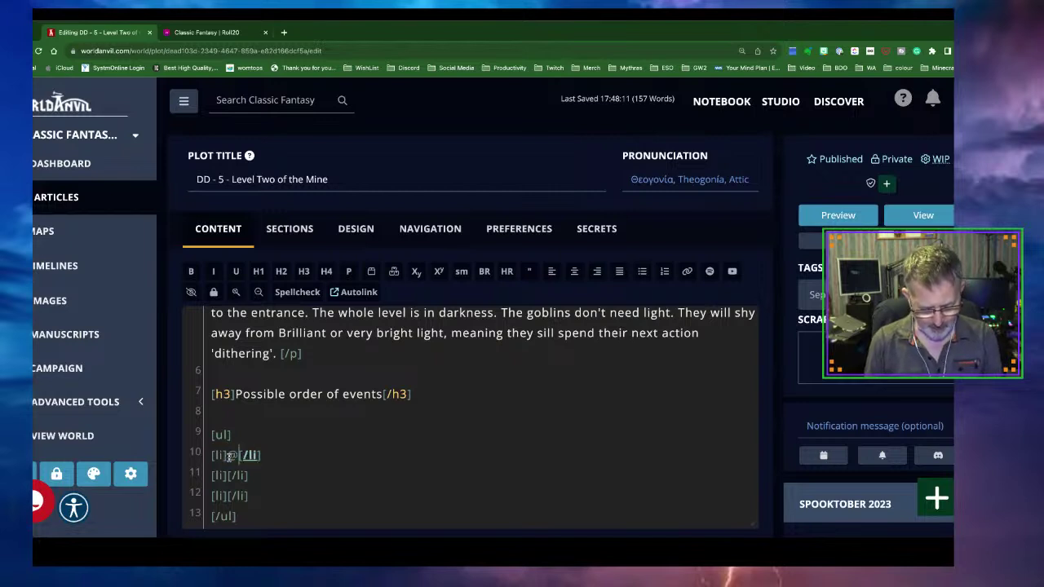
type("@goblins")
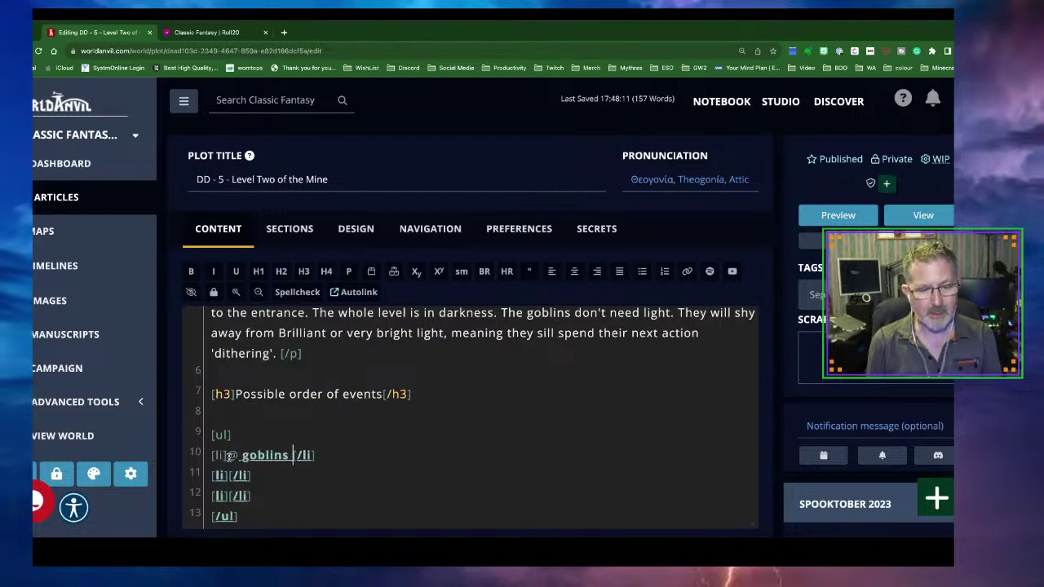
key("BackSpace")
key("BackSpace")
key("BackSpace")
key("BackSpace")
key("BackSpace")
key("BackSpace")
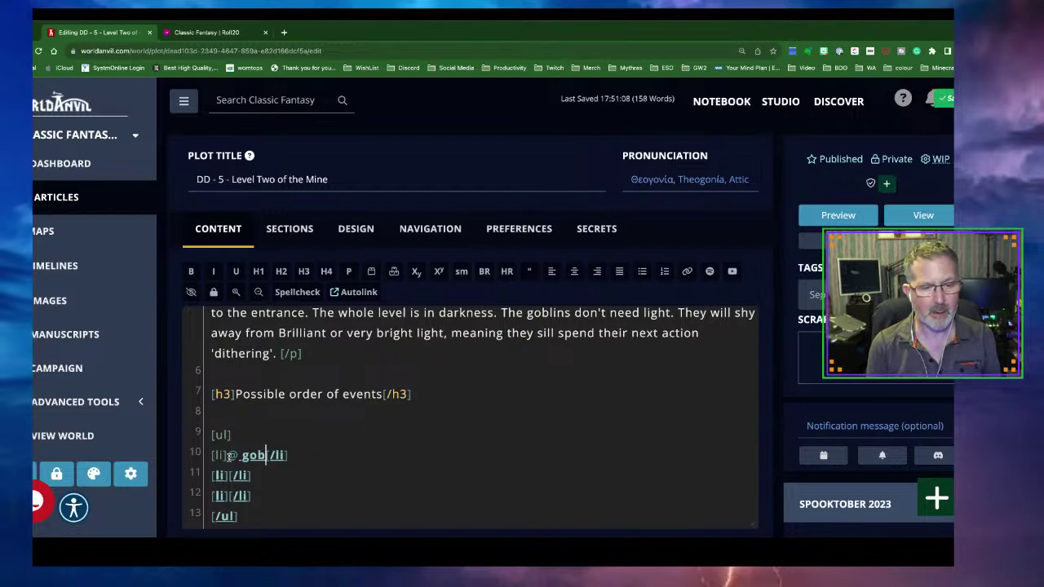
key("BackSpace")
key("BackSpace")
key("BackSpace")
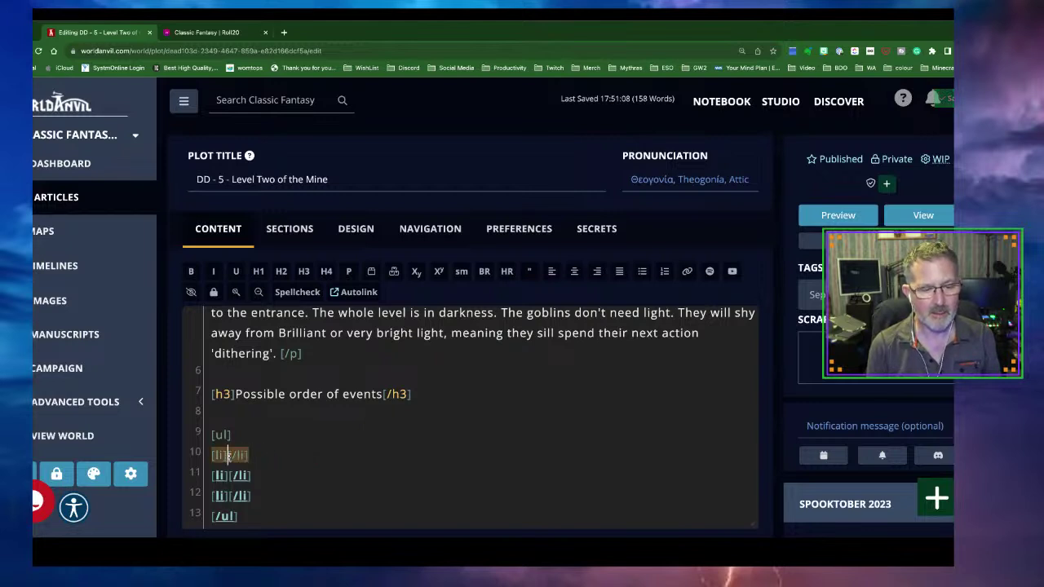
type("2")
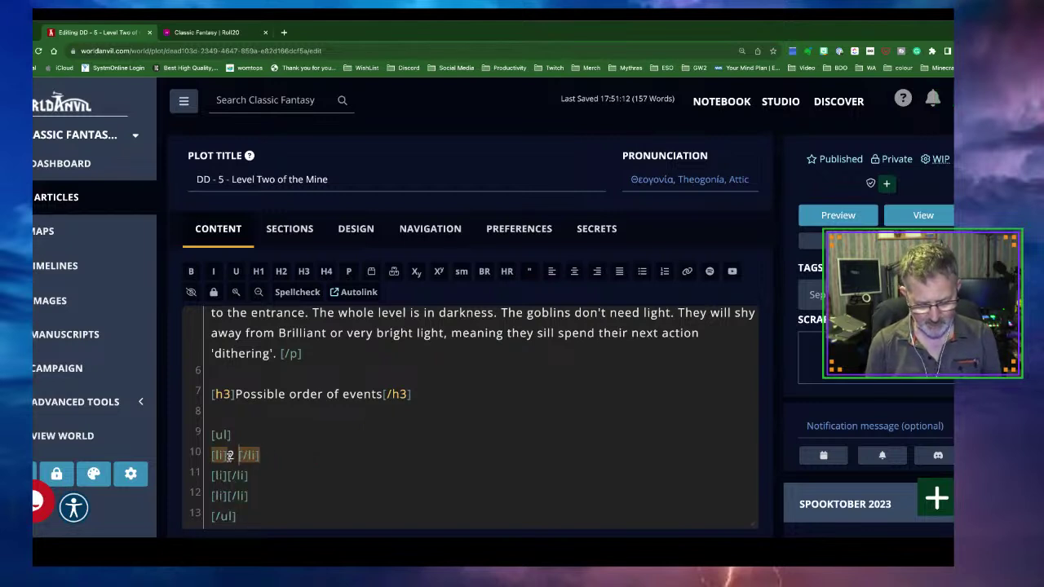
key("BackSpace")
key("BackSpace")
Step: Write "Two goblins will be making their way to the mushroom growing area" in the first list item
type("Two goblins wi")
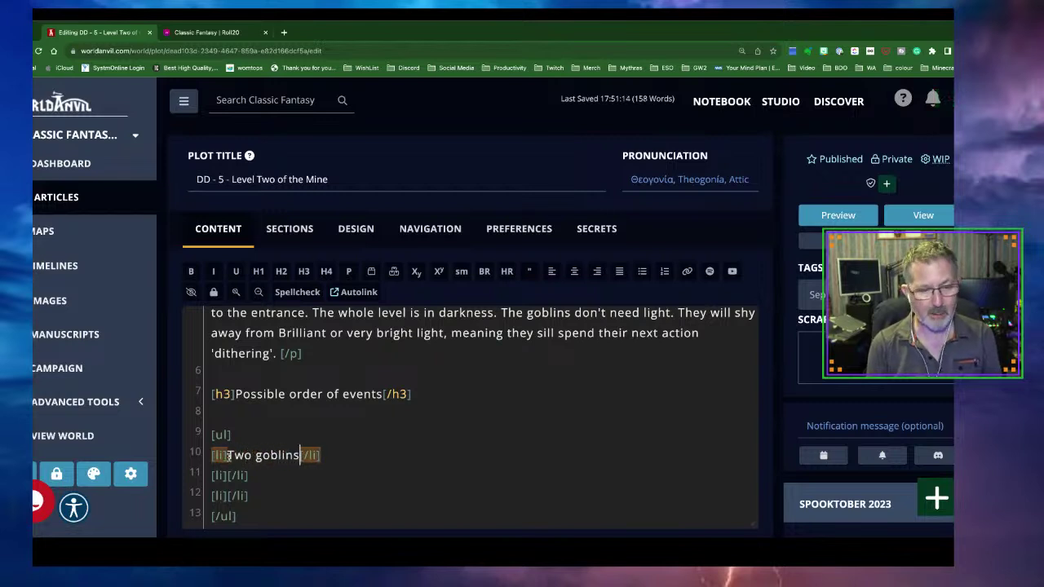
type("ll me")
key("BackSpace")
key("BackSpace")
type("be making their ")
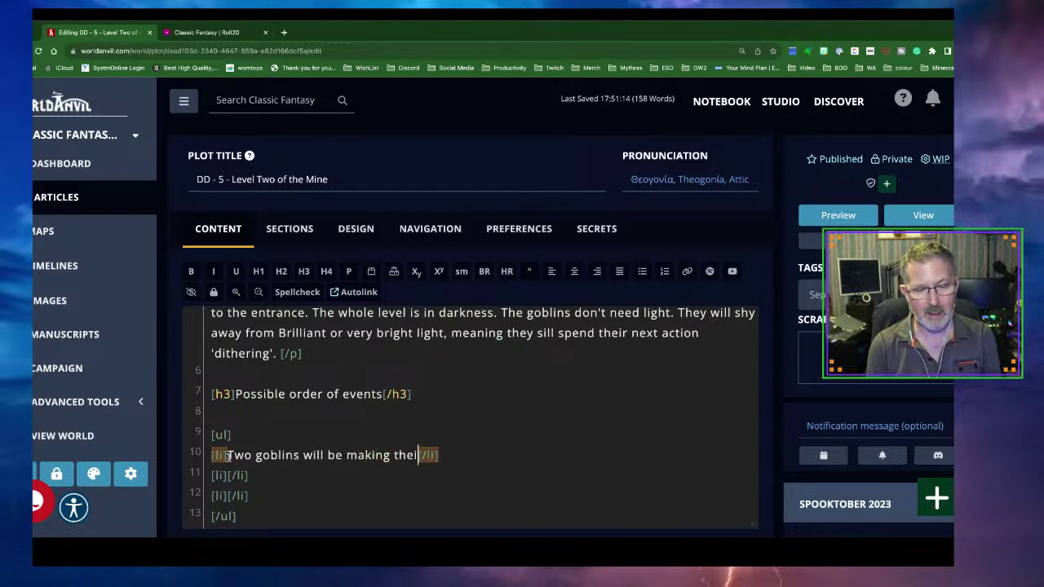
type("way")
type(" to the m")
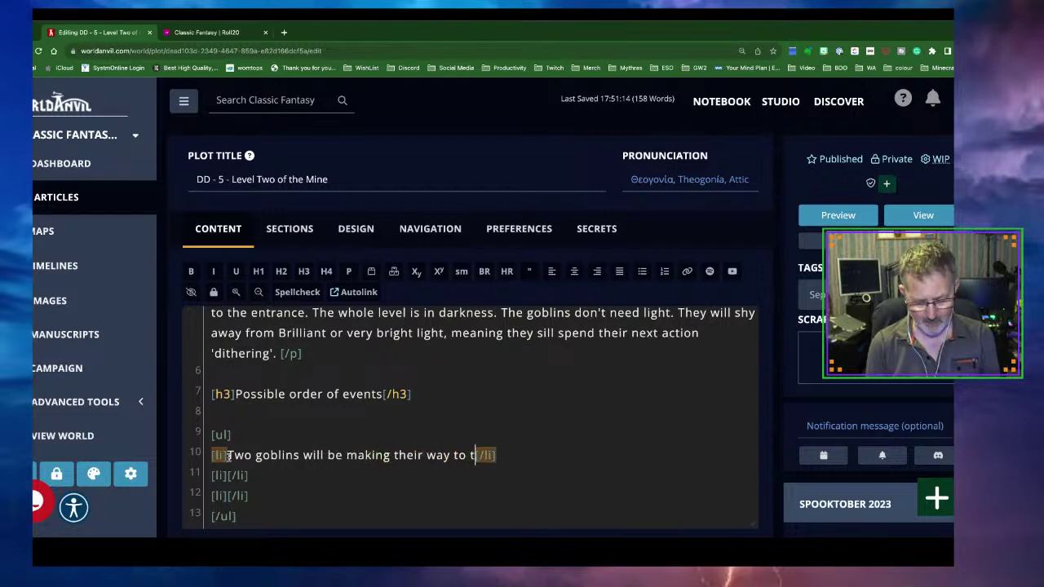
type("ushroo")
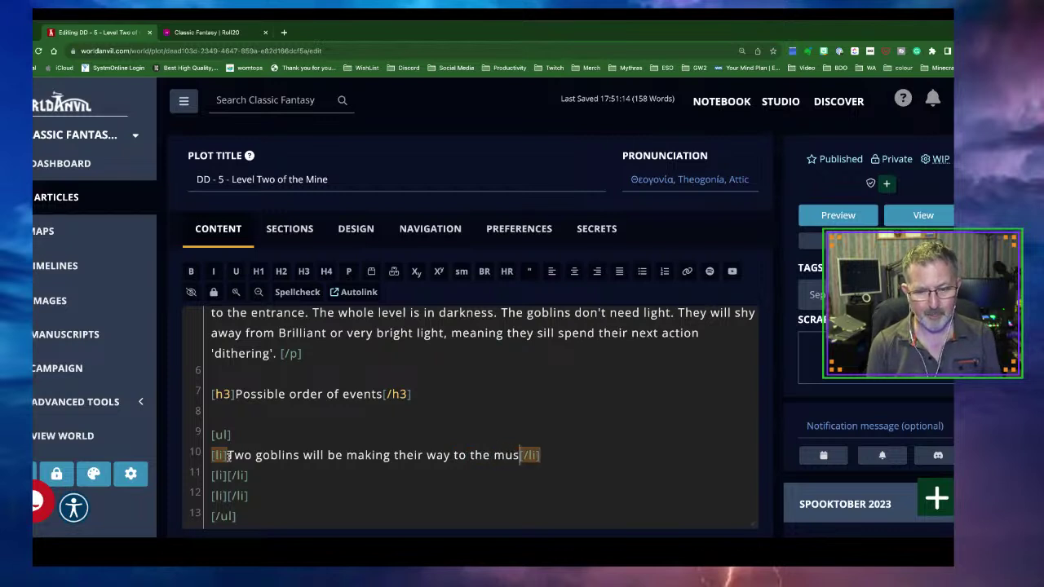
type("m growi")
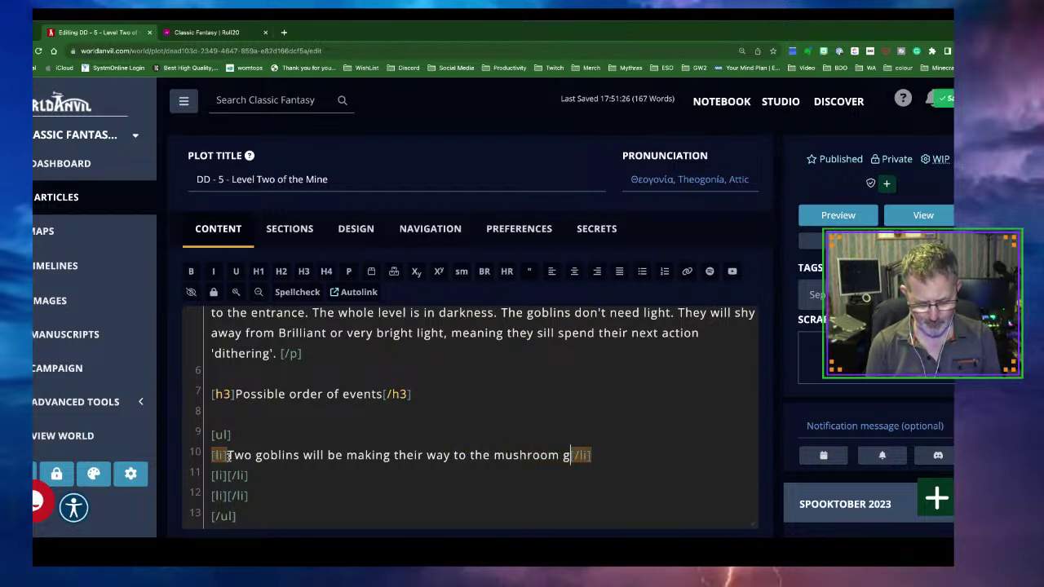
type("ng area")
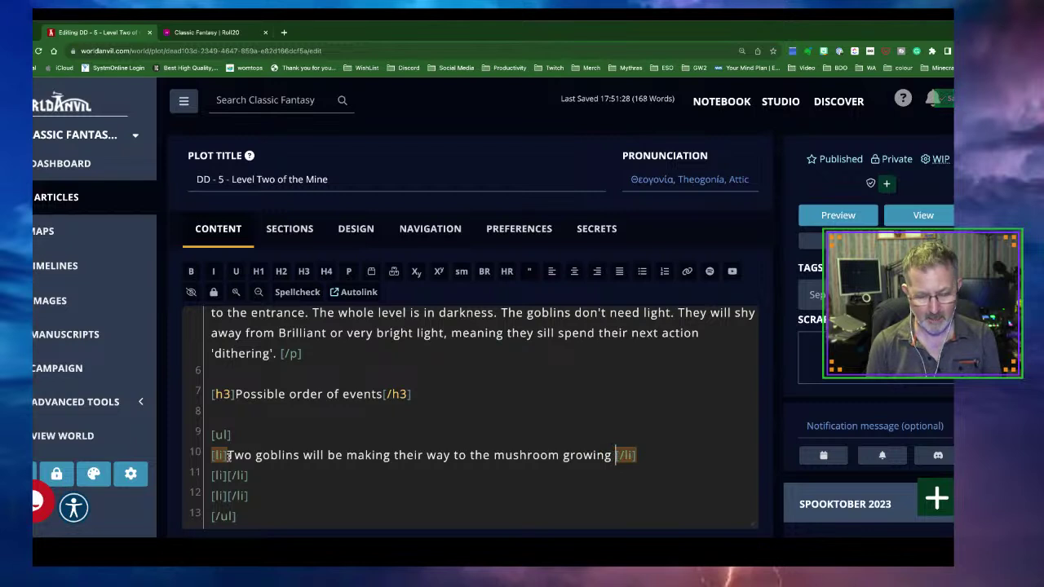
Step: Continue the goblin sentence with ", carrying refuse from the kitchen area further down the tunnels."
type(", carr")
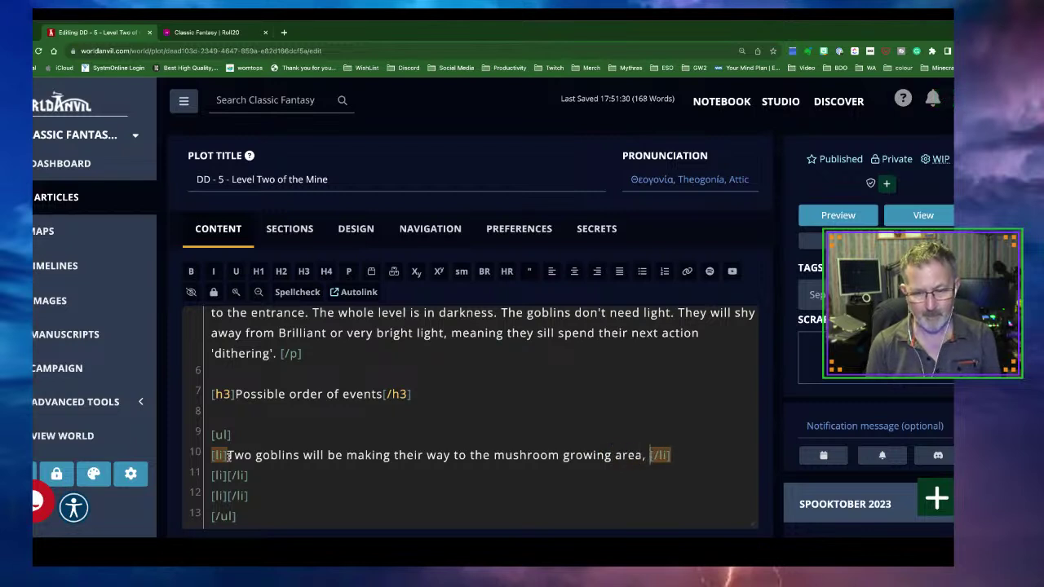
type("ying refus")
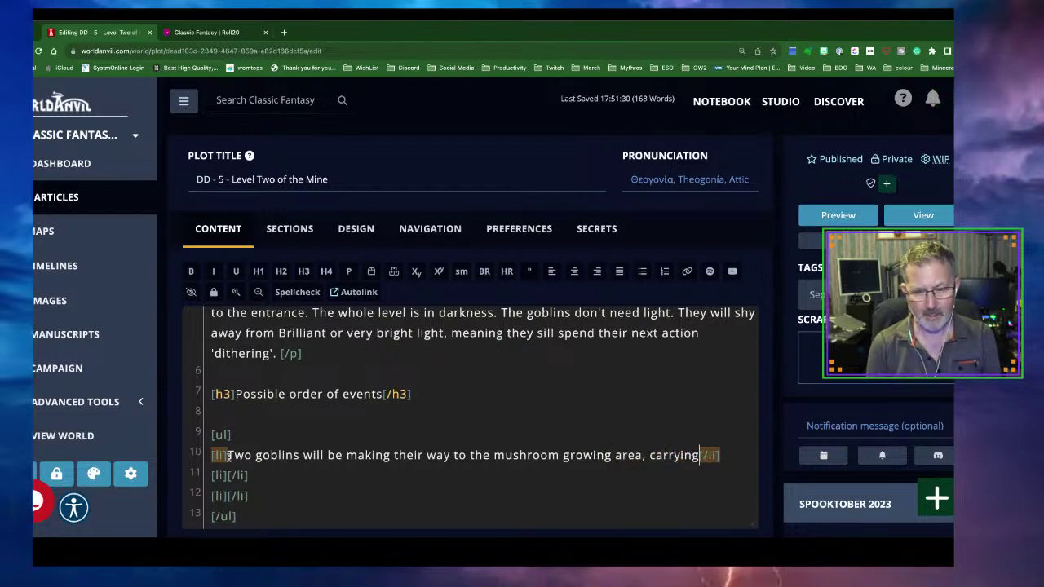
type("e from the ")
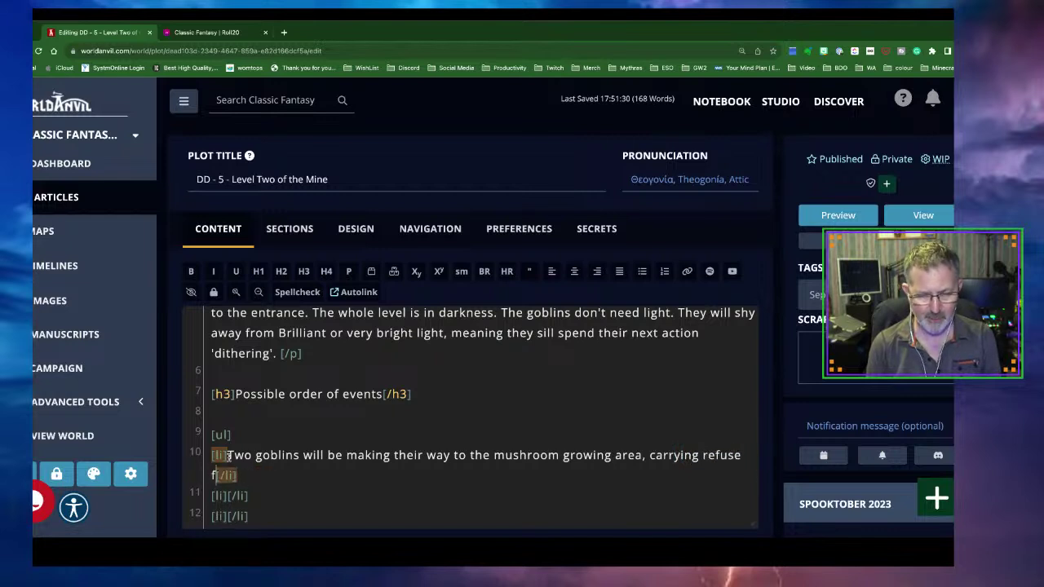
type("kitchen ar")
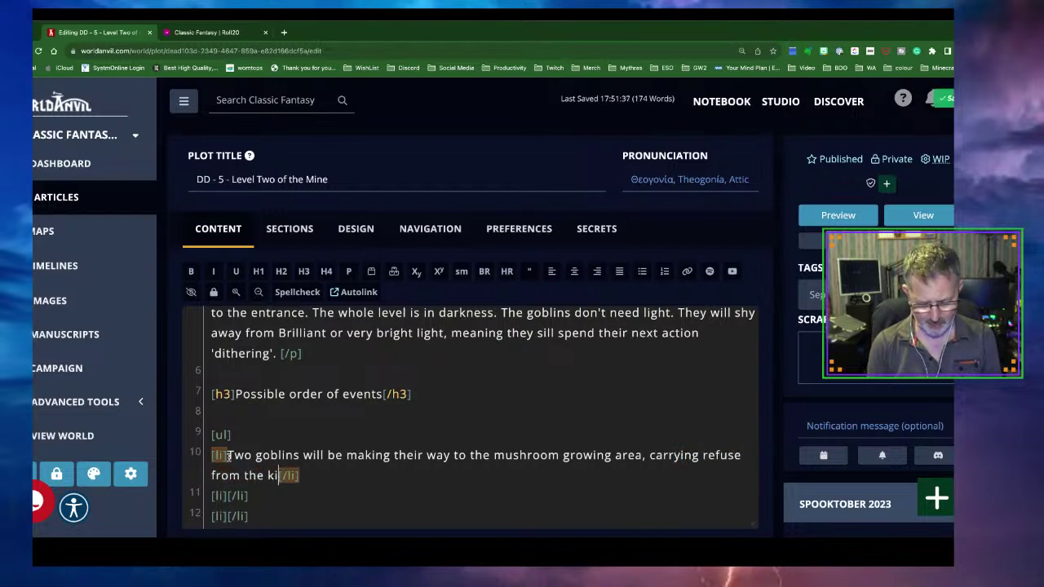
type("ea further")
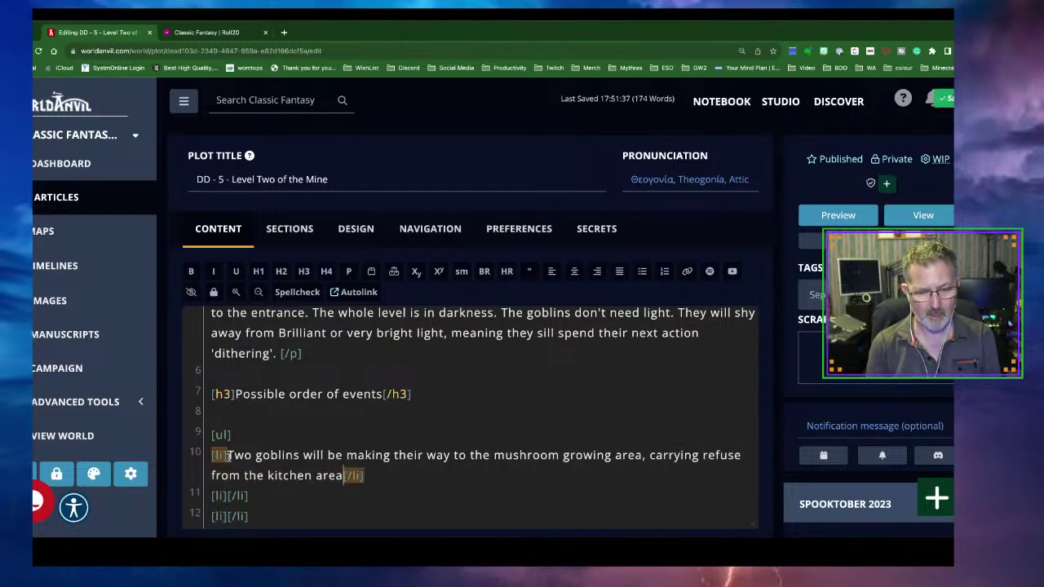
type(" down the ")
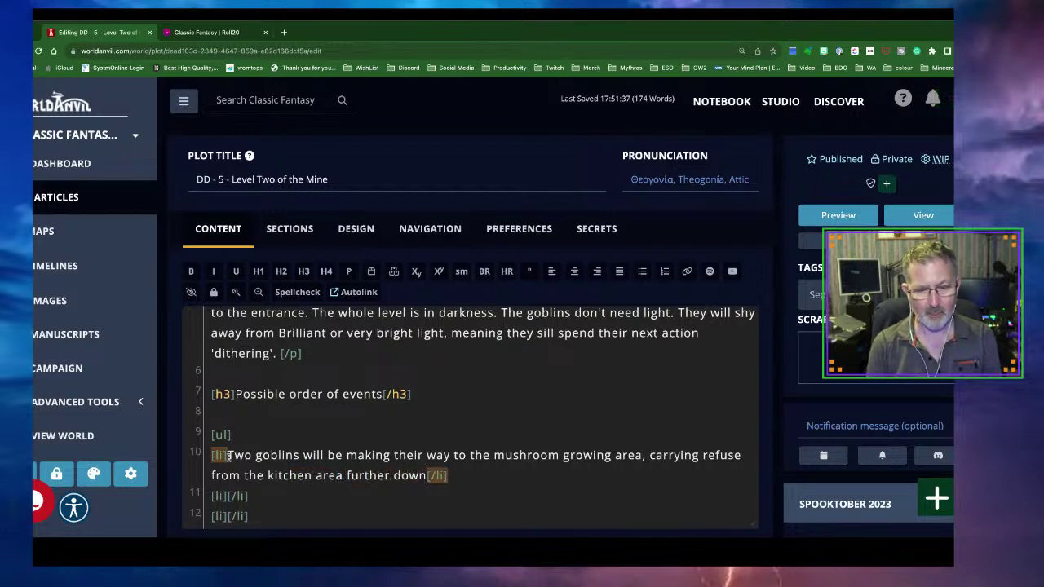
type("tunnels. ")
Step: Add the sentence "They are grumbling and cursing having to do the job since they made the boss angry, by challenging his command earlier in the day."
type("They are ")
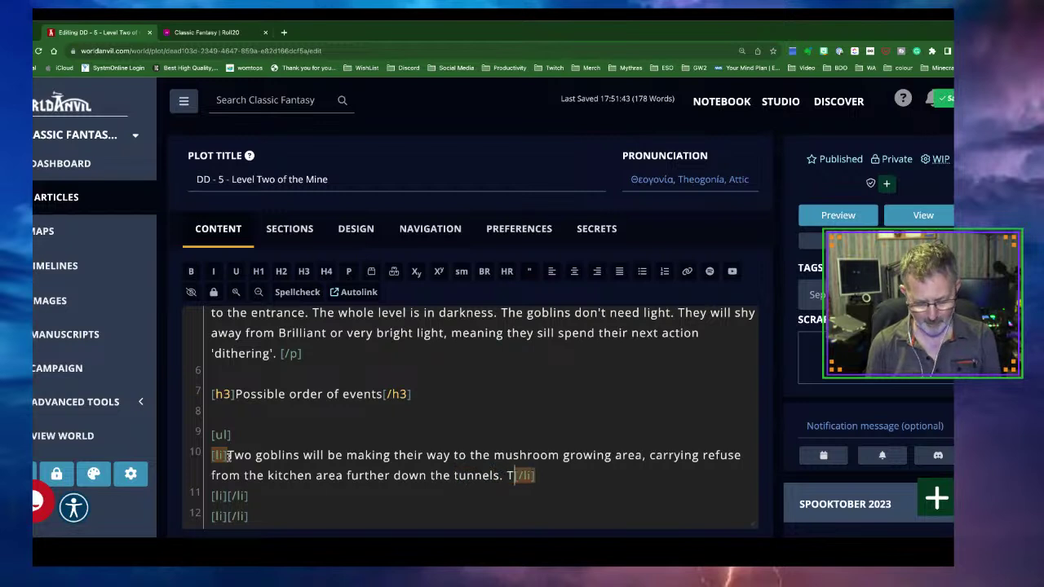
type("grumbling an")
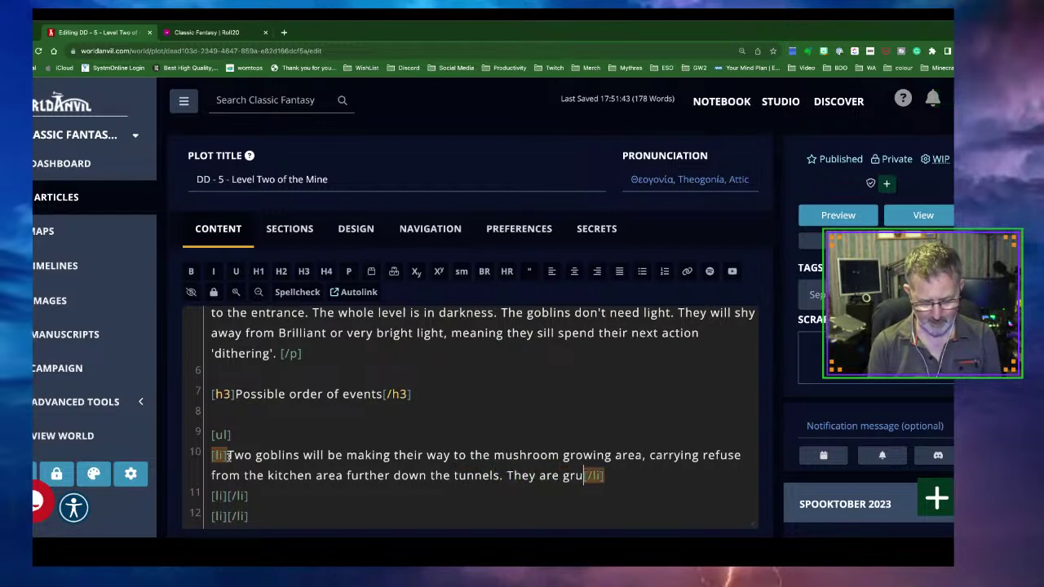
type("d cursing ")
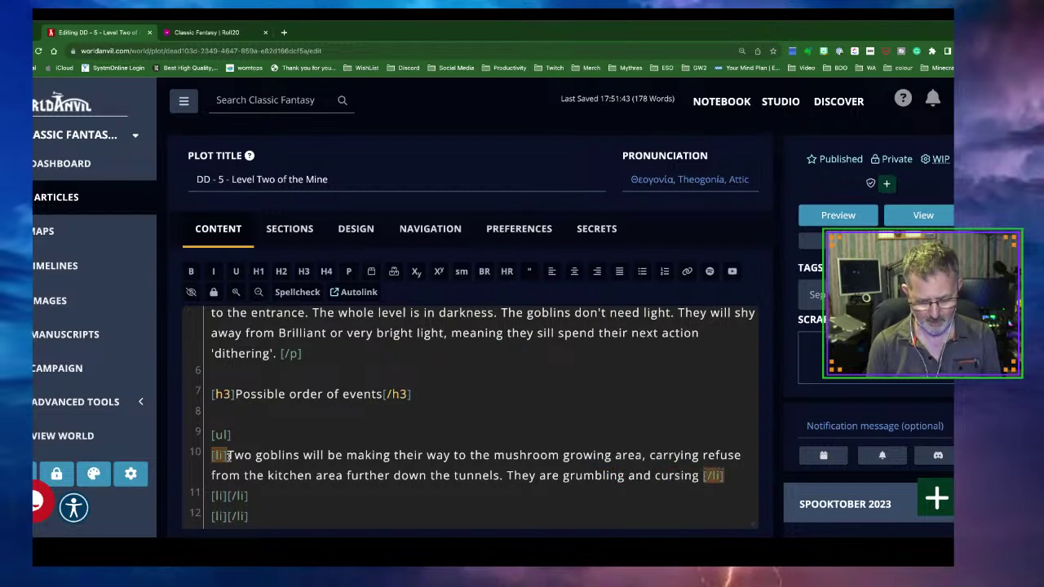
type("having to do the job since they ")
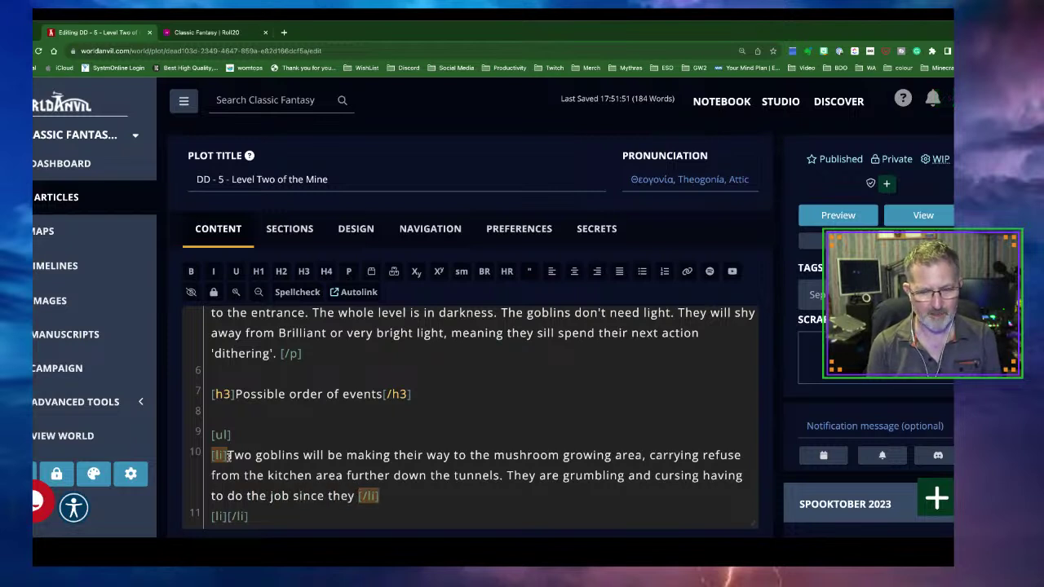
type("made the boss angry, by challe")
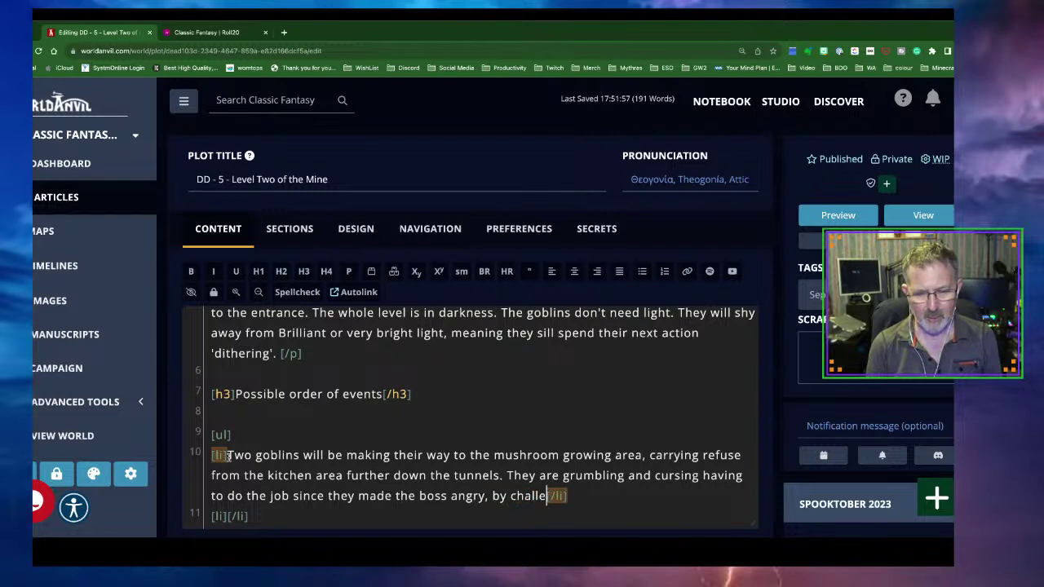
type("nging his command early")
key("BackSpace")
type("ier in the")
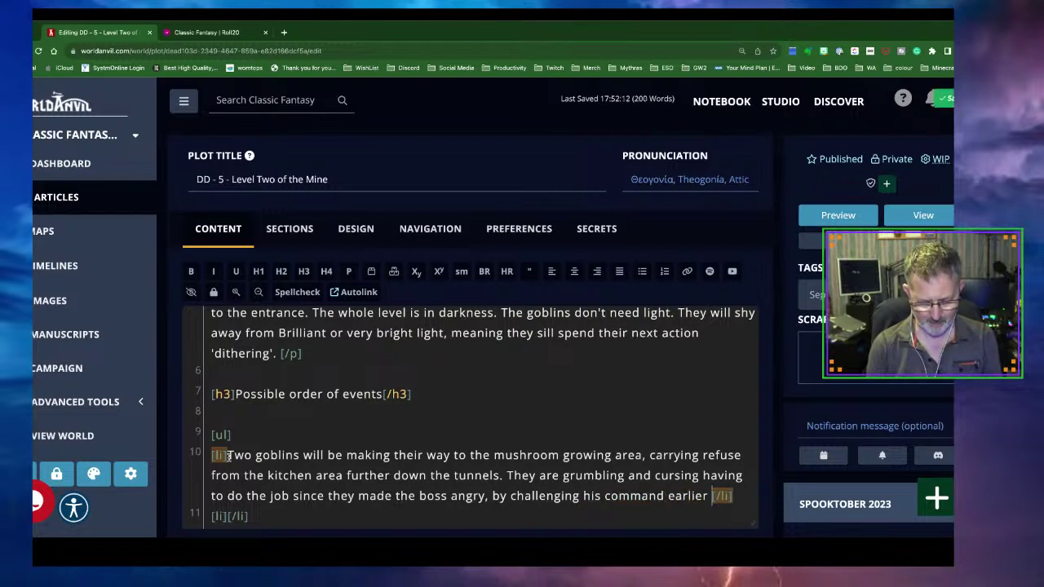
type("day")
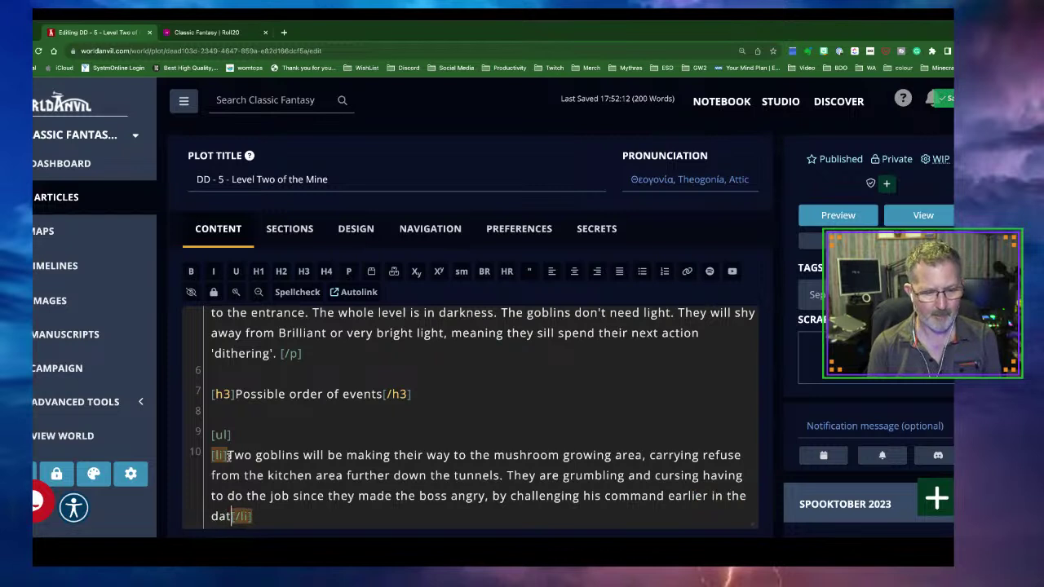
Step: End the first list item with the sentence "Their hands are full but they have short swords on their belts."
type(". Their han")
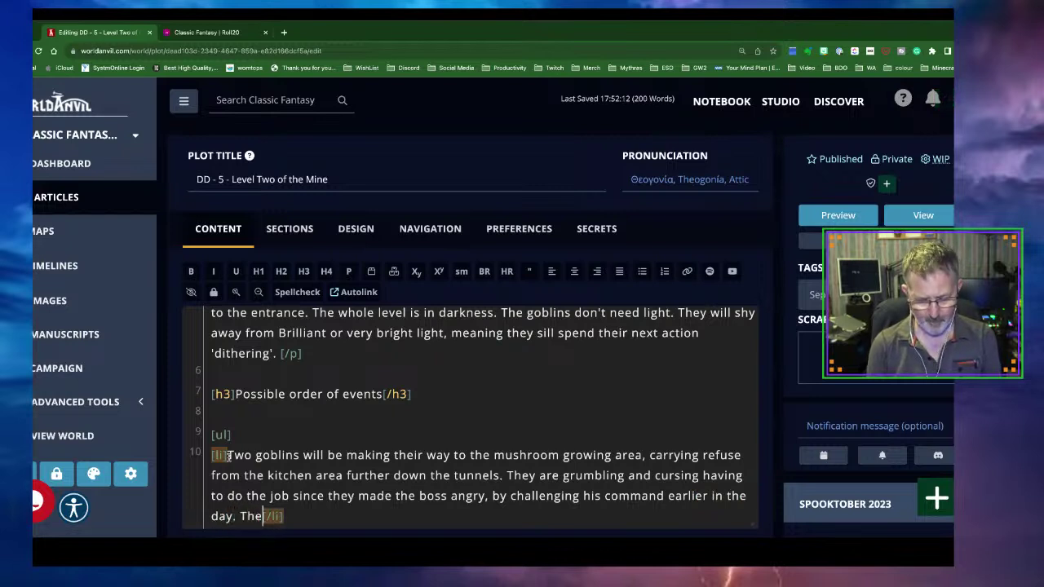
type("ds fo")
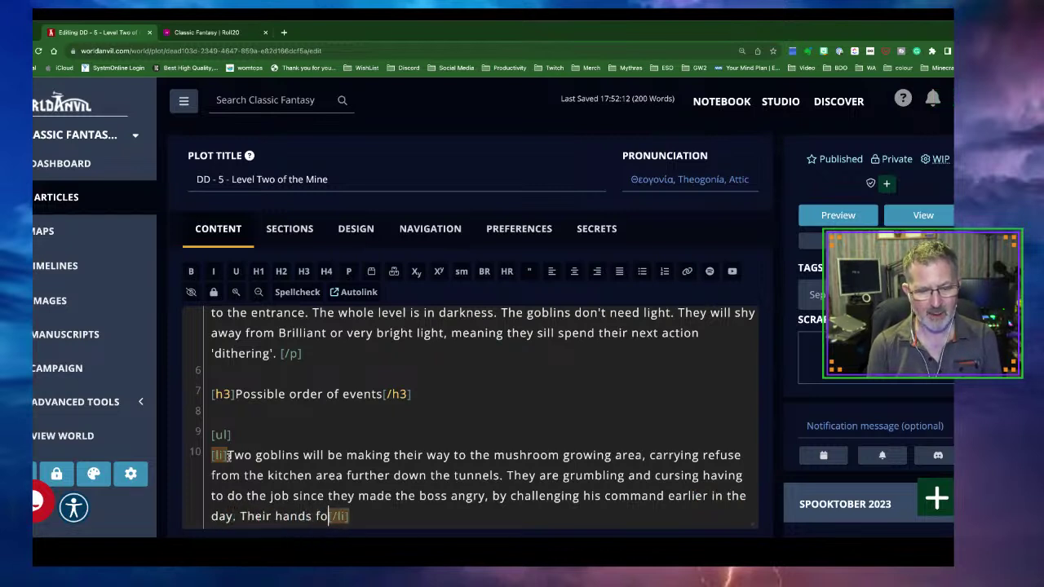
type("are f")
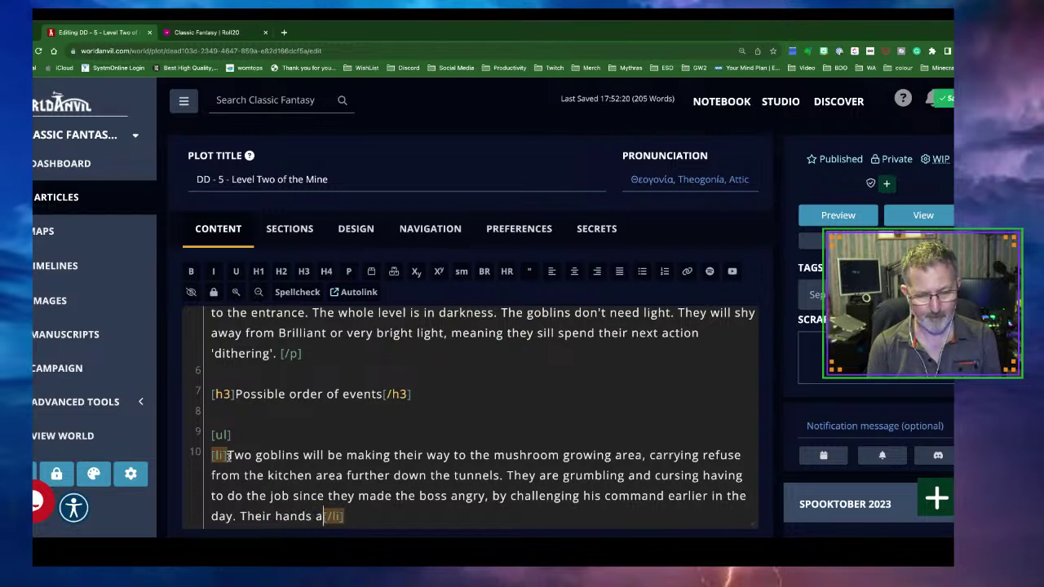
type("ull but they")
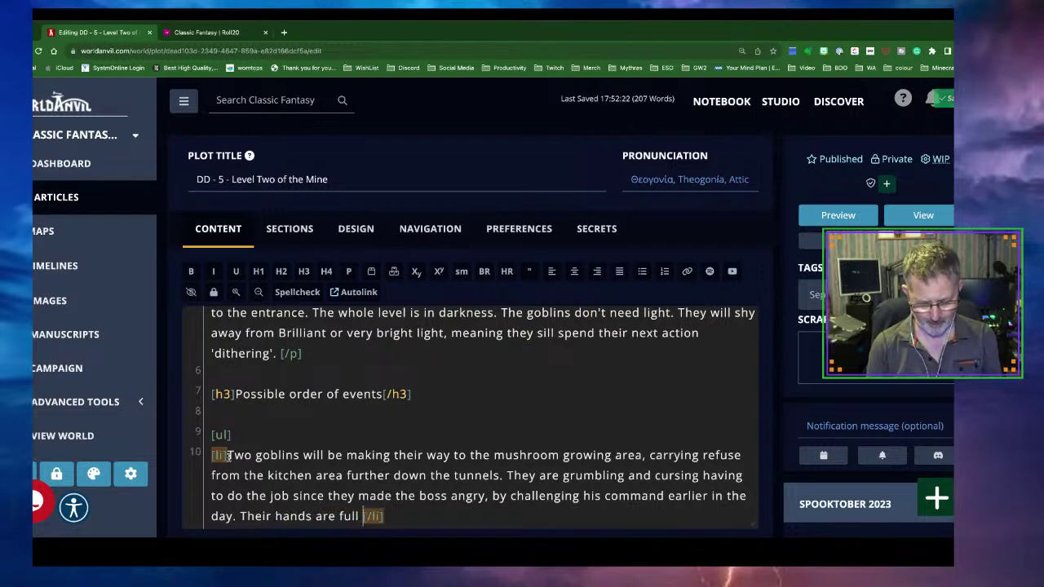
type(" have sh")
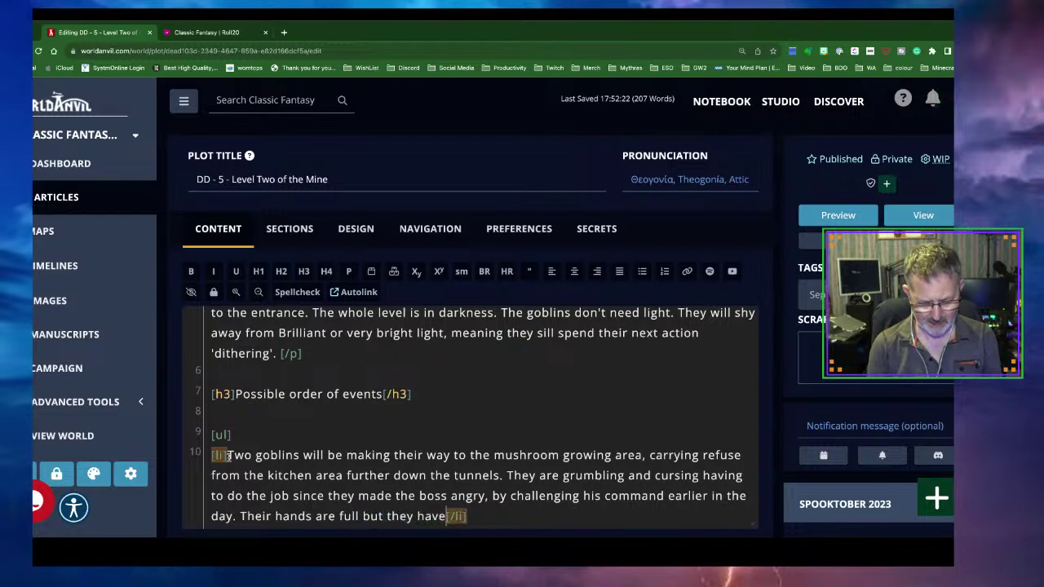
type("ort swo")
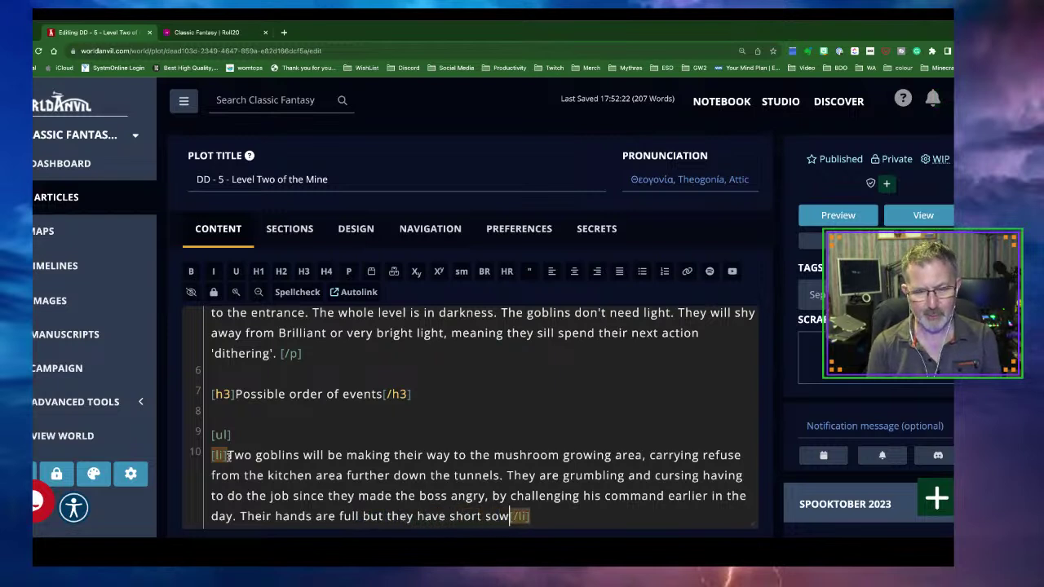
key("BackSpace")
key("BackSpace")
type("words a")
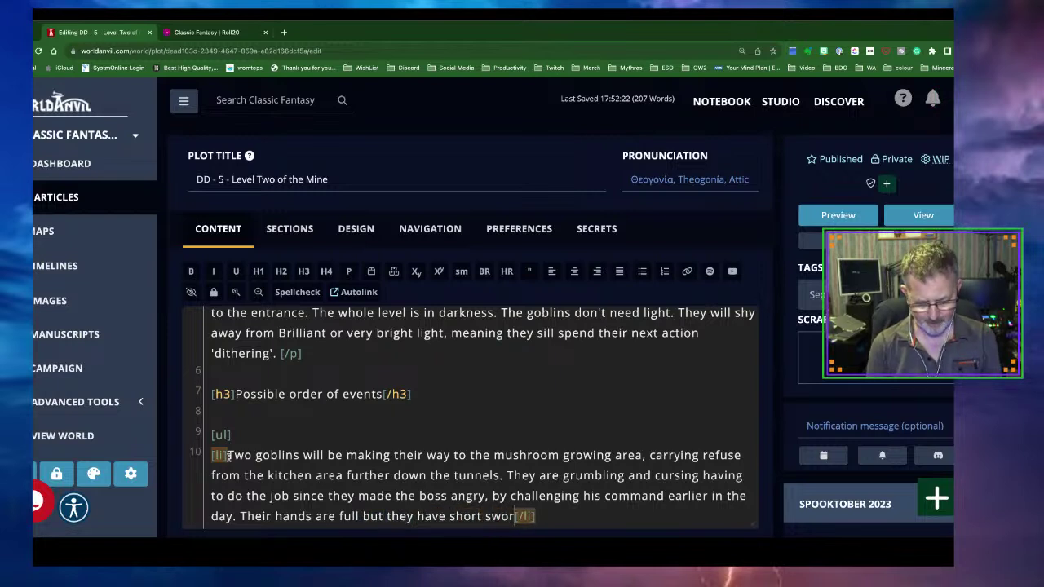
key("BackSpace")
type("on their b")
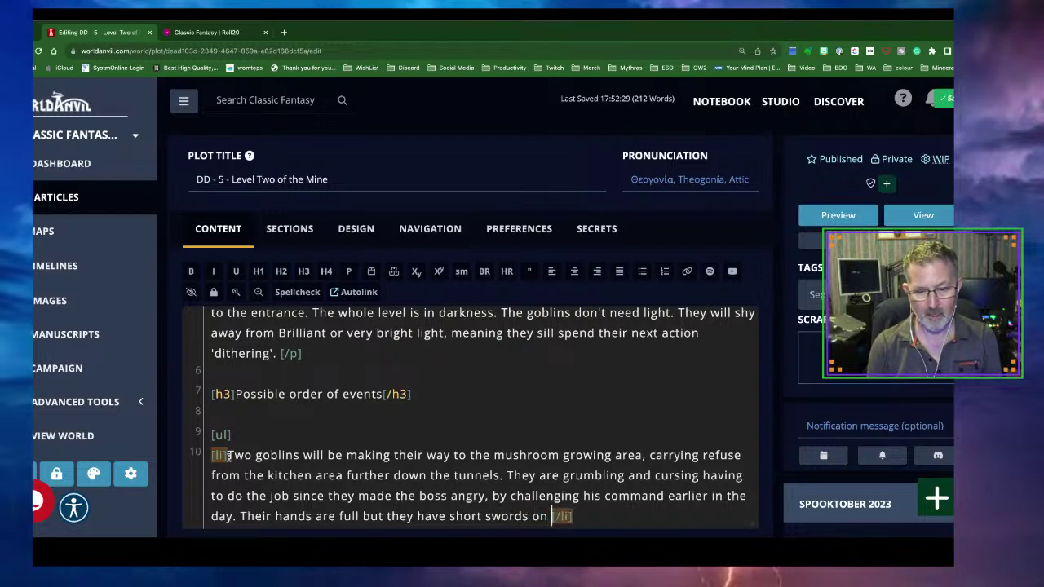
type("elts.")
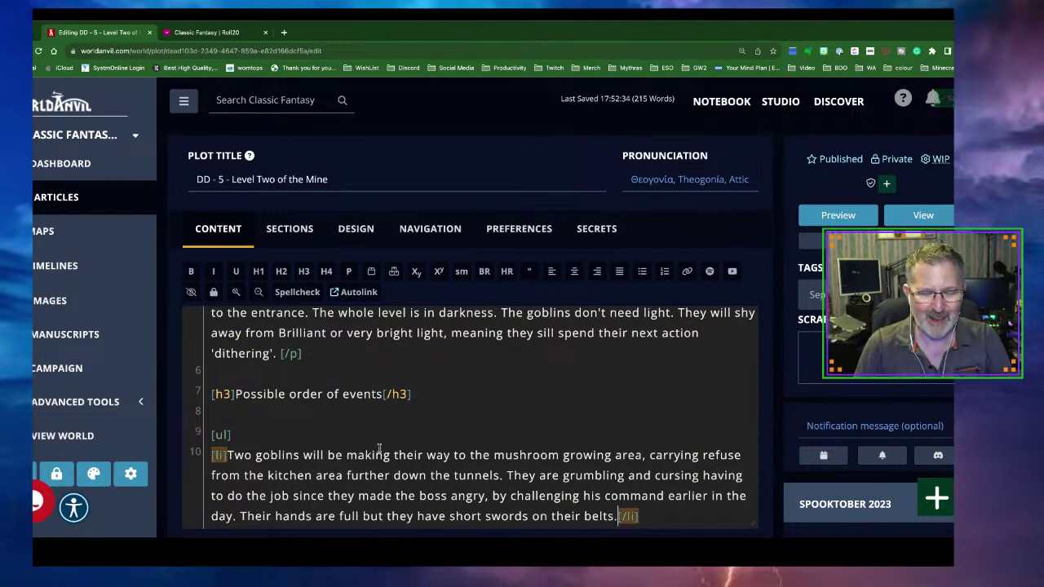
scroll(379, 446, "down", 1)
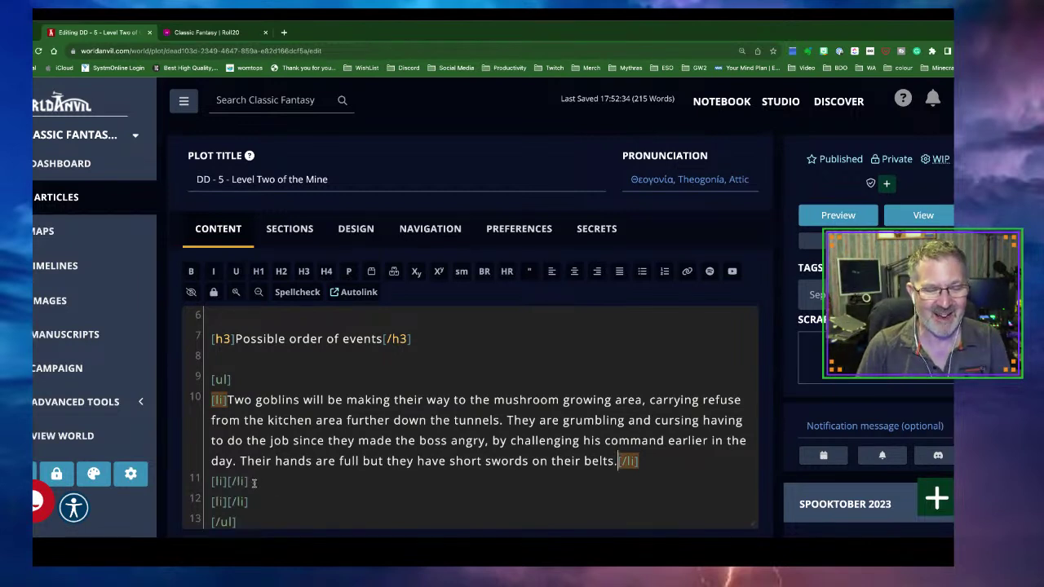
Step: Start the second list item with "The goblin"
left_click(230, 481)
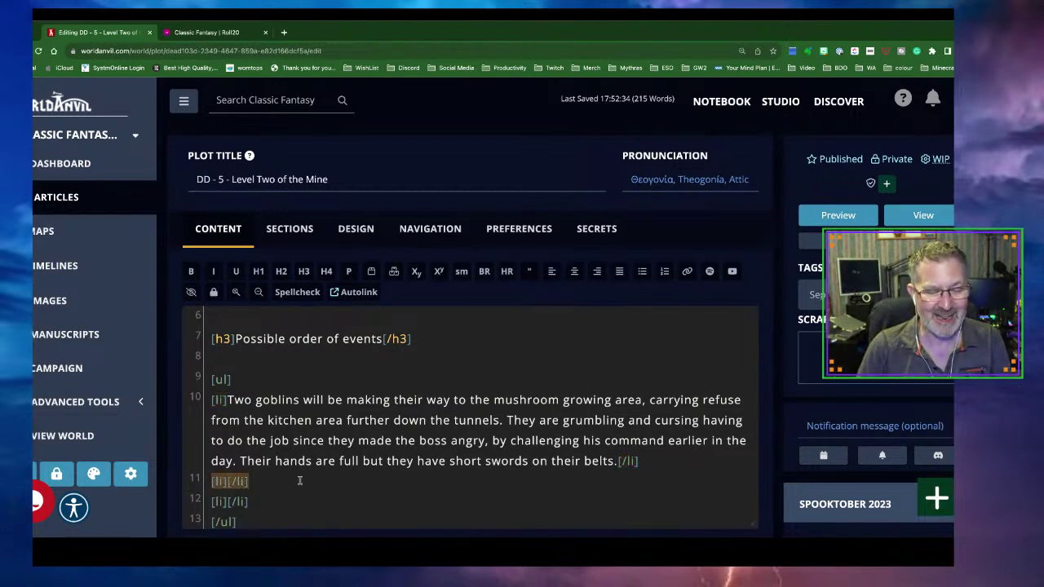
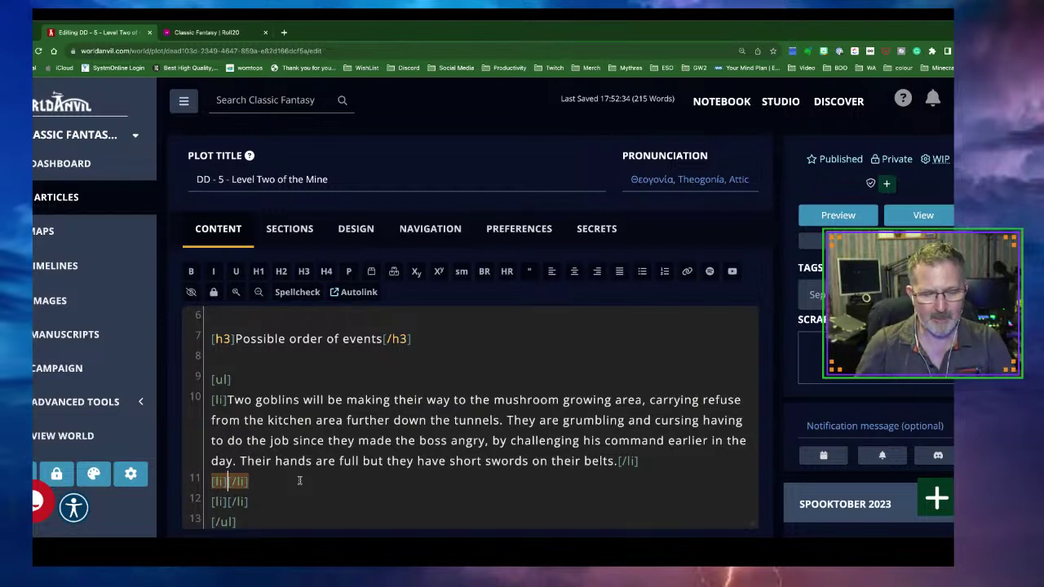
type("If")
key("BackSpace")
key("BackSpace")
key("BackSpace")
type("The goblin i")
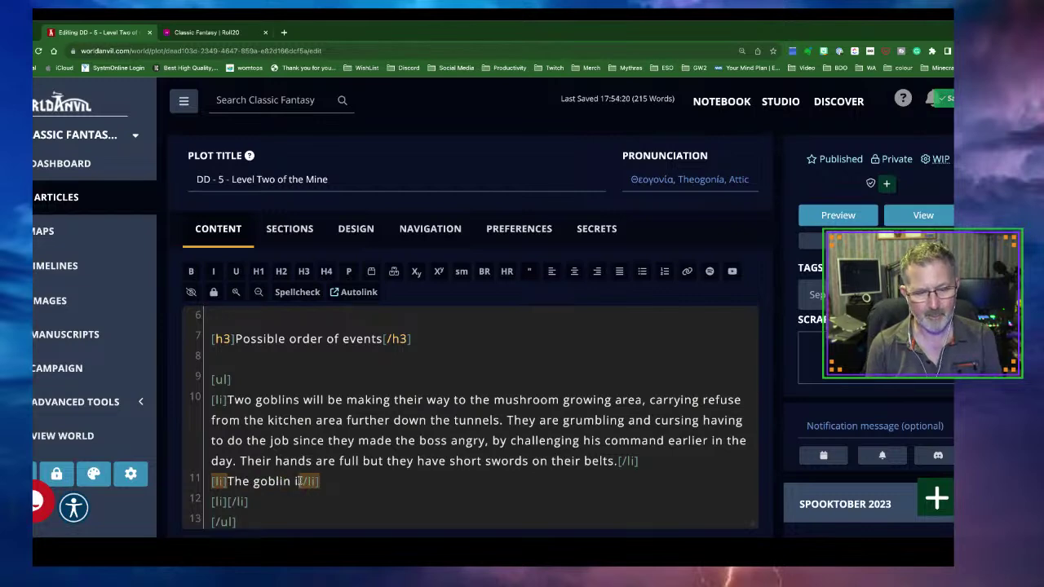
key("BackSpace")
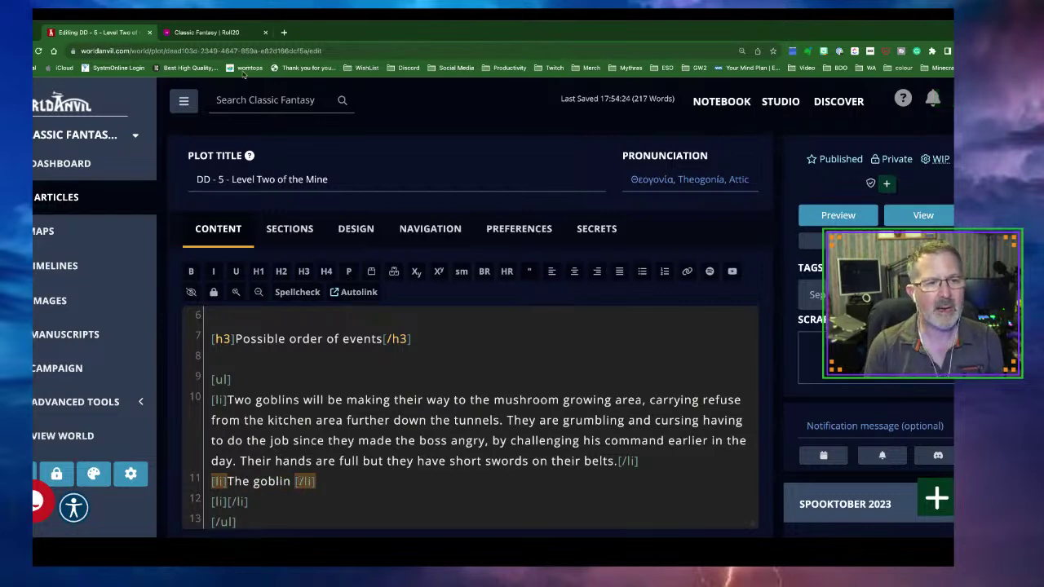
Step: Check the mine map in Roll20, and back in the World Anvil article change the second list item's opening to "Two goblins"
left_click(204, 32)
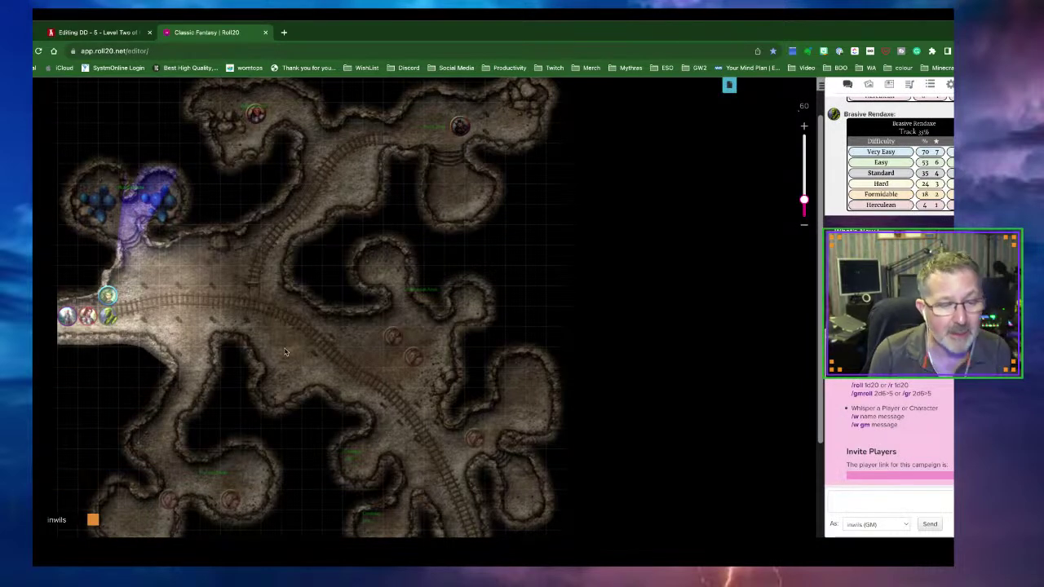
left_click(82, 32)
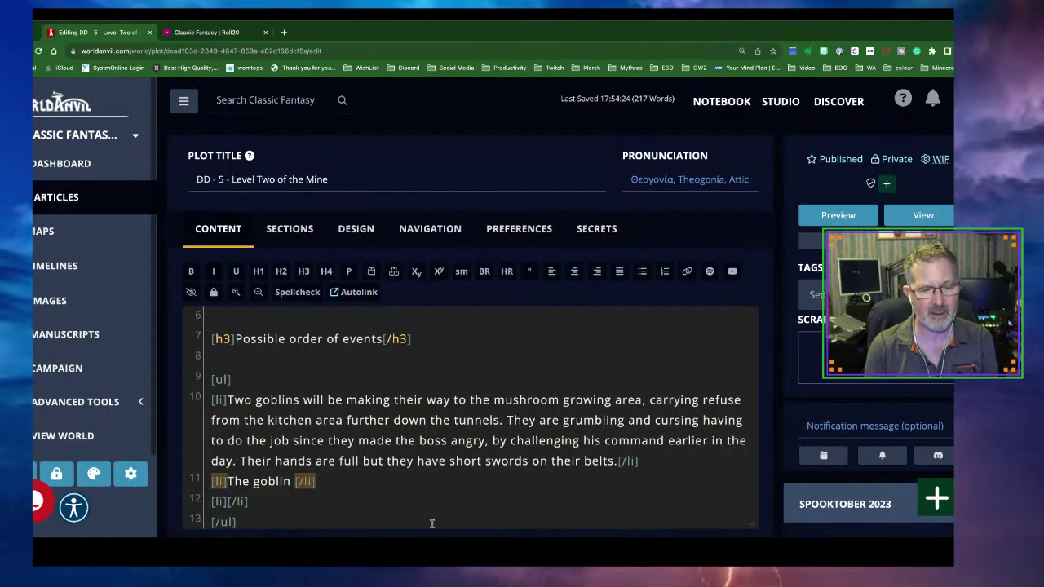
key("BackSpace")
key("BackSpace")
key("BackSpace")
key("BackSpace")
key("BackSpace")
key("BackSpace")
key("BackSpace")
key("BackSpace")
key("BackSpace")
key("BackSpace")
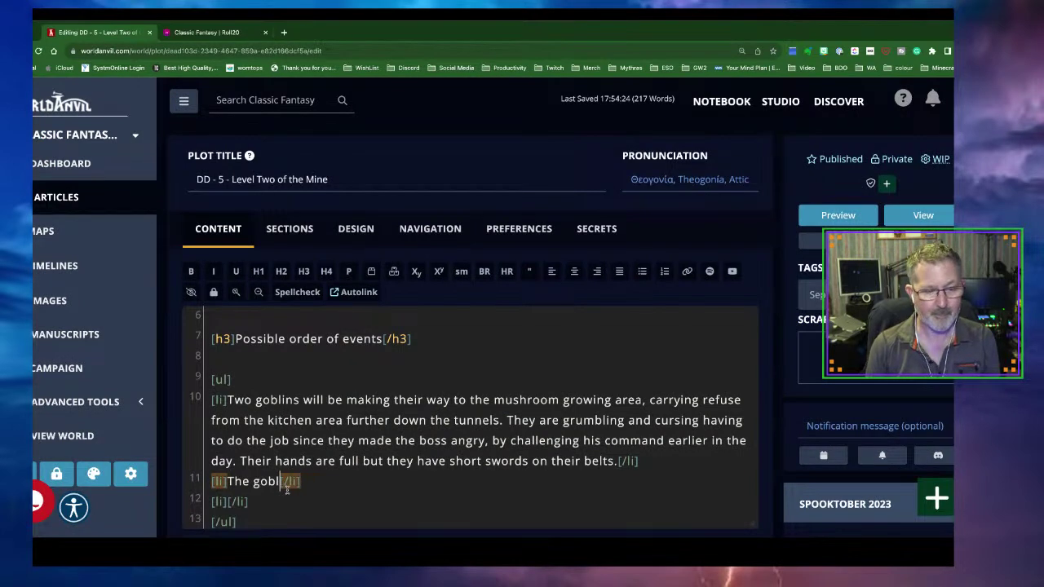
type("wo goblins")
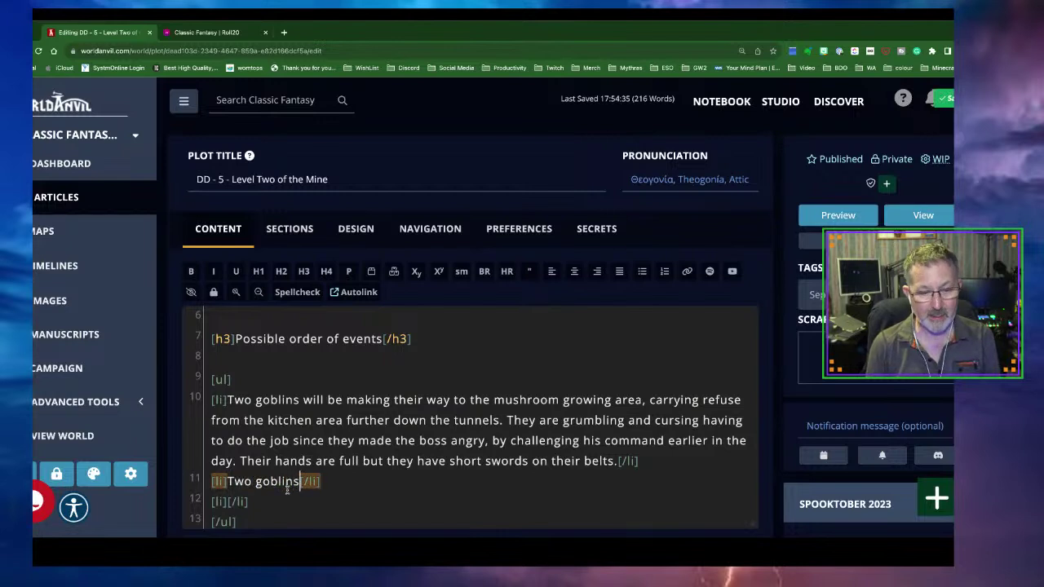
Step: Continue the second list item with "the in habitat area are asleep and"
type(" the in ")
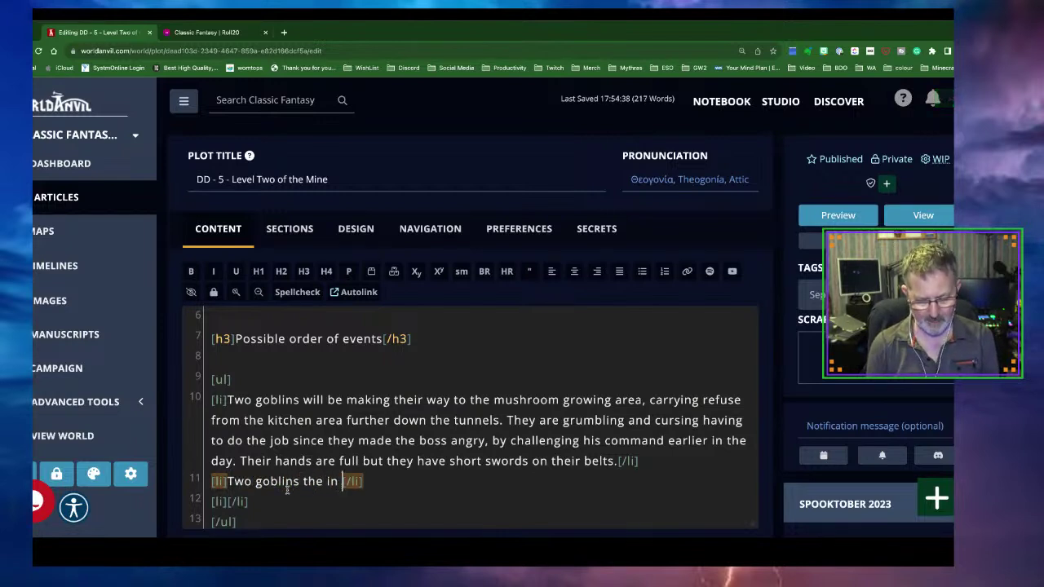
type("habitat ar")
key("BackSpace")
type("rea are als")
key("BackSpace")
key("BackSpace")
type("s")
type("leep and")
Step: Continue the sleeping goblins' sentence with "will only wake up if they hear the warning scream or"
type(" will ")
type("only wake u")
type("p if they har")
type("d")
key("BackSpace")
key("BackSpace")
type("ear the warning scream")
key("BackSpace")
type("m or they")
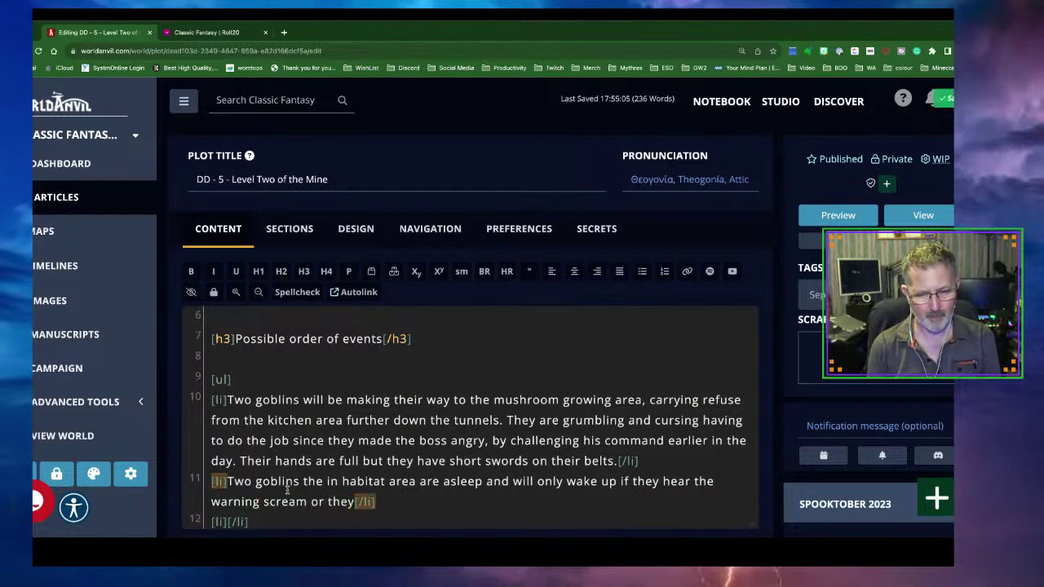
Step: Finish the sleeping goblins' sentence with "a character fails their stealth roll."
type(" char")
key("BackSpace")
key("BackSpace")
key("BackSpace")
key("BackSpace")
key("BackSpace")
key("BackSpace")
key("BackSpace")
key("BackSpace")
key("BackSpace")
type("a chara")
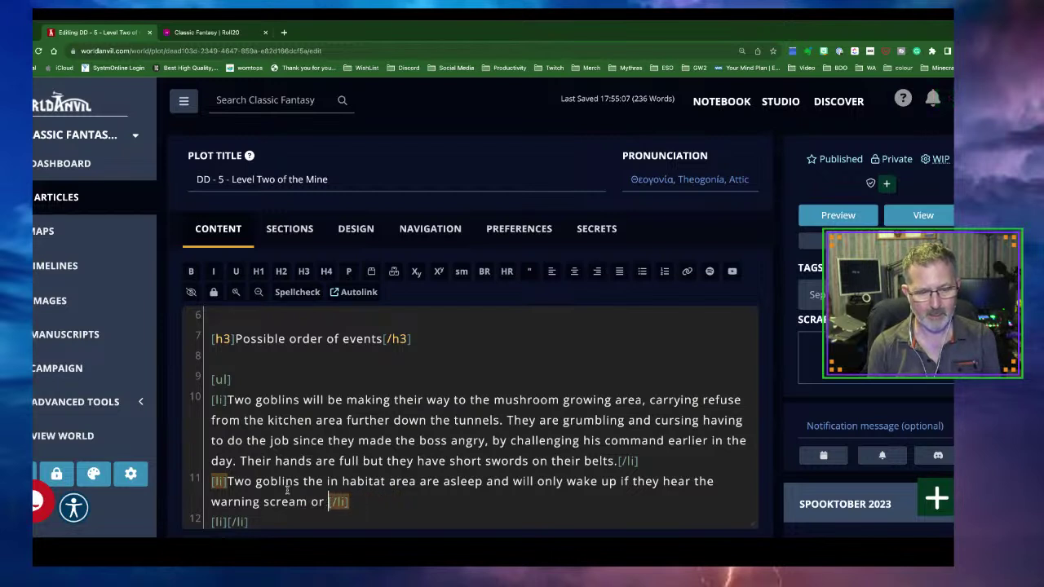
type("cter fails")
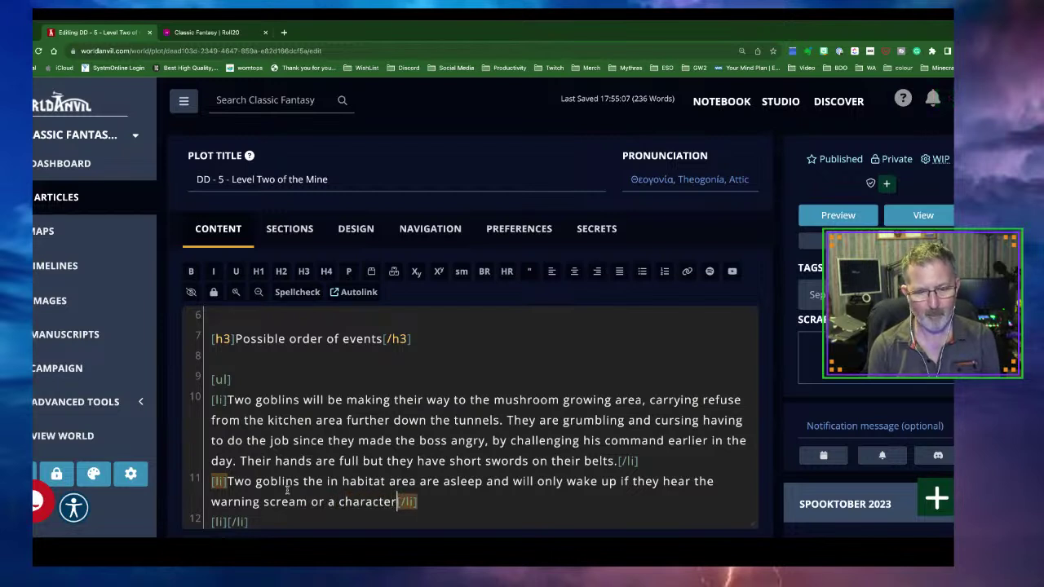
type(" their ste")
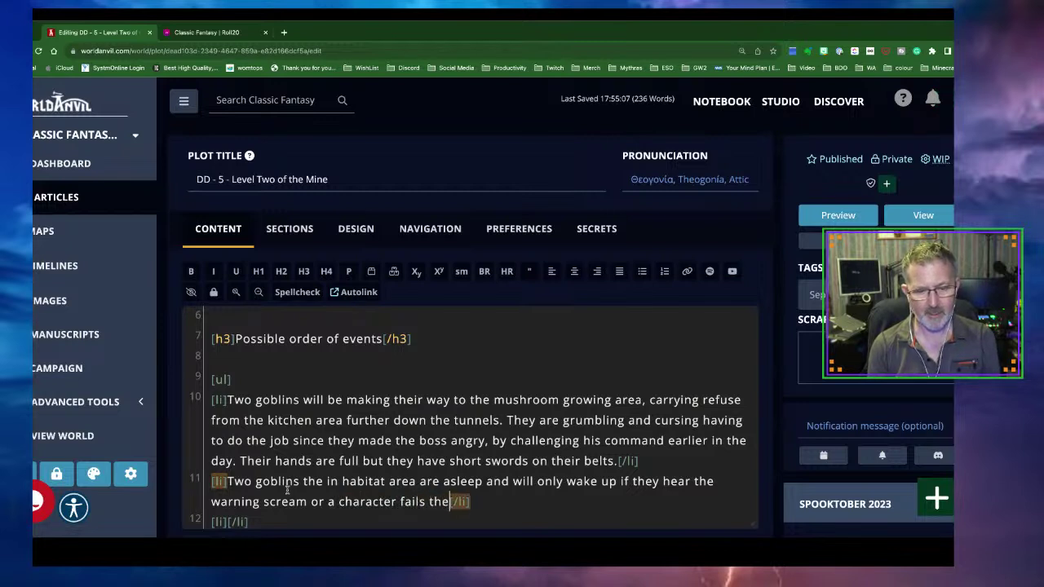
type("alth ri")
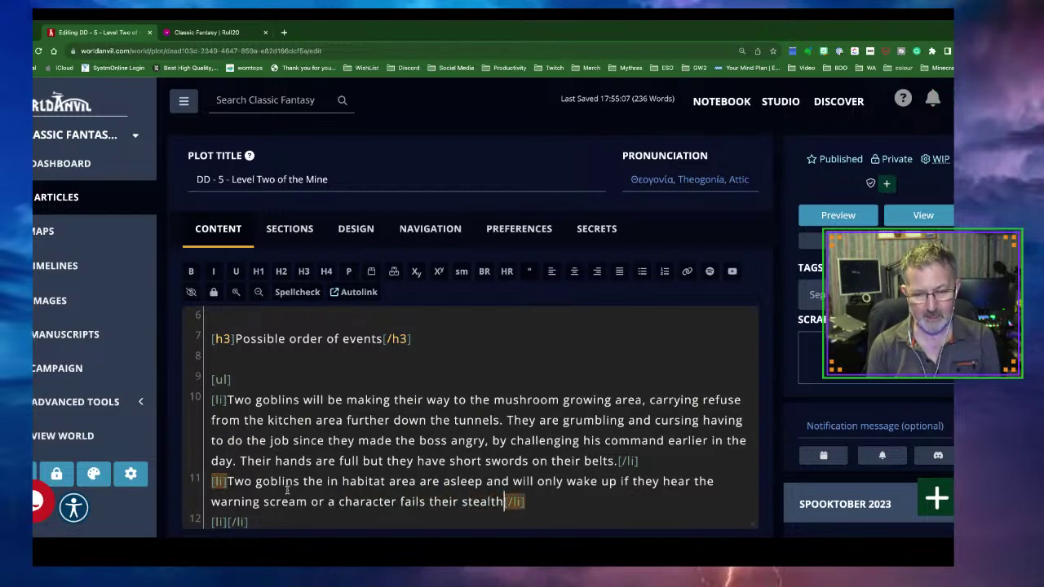
key("BackSpace")
type("oll.")
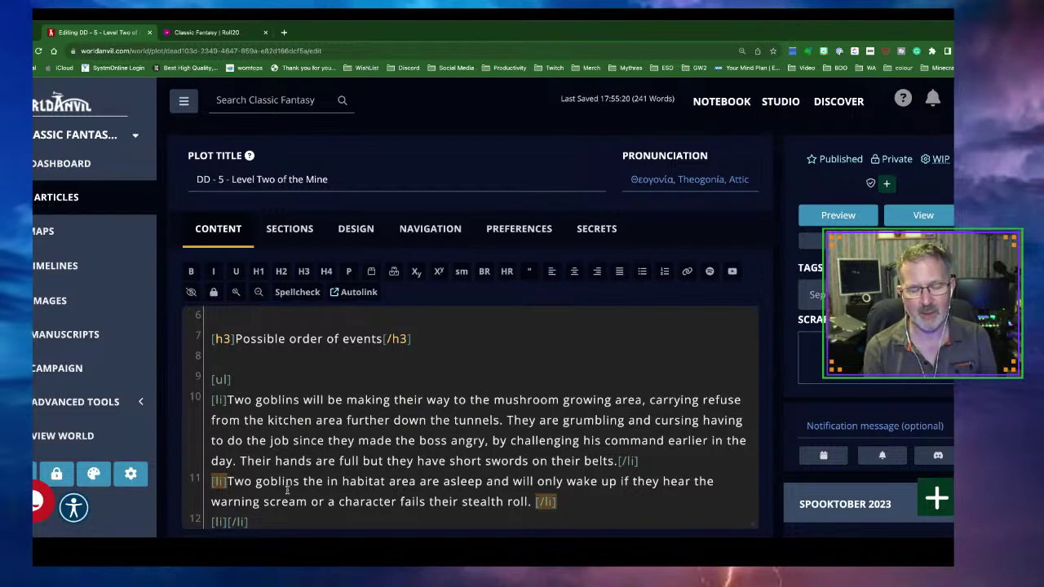
Step: Add the rule "Perception to oppose the stealth is 24%" to the second list item
type("Percetp")
key("BackSpace")
key("BackSpace")
type("ption to")
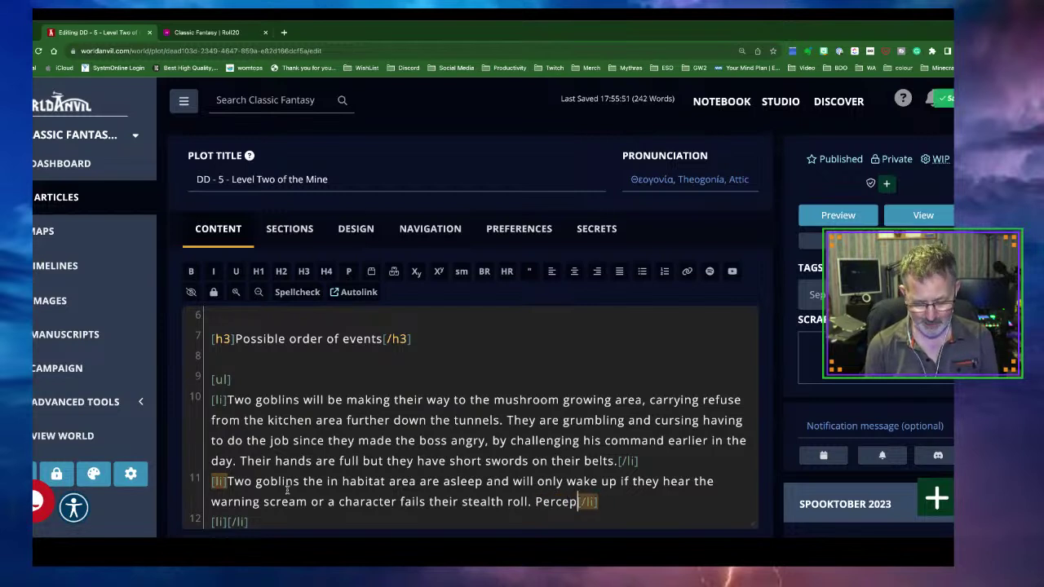
type(" oppse")
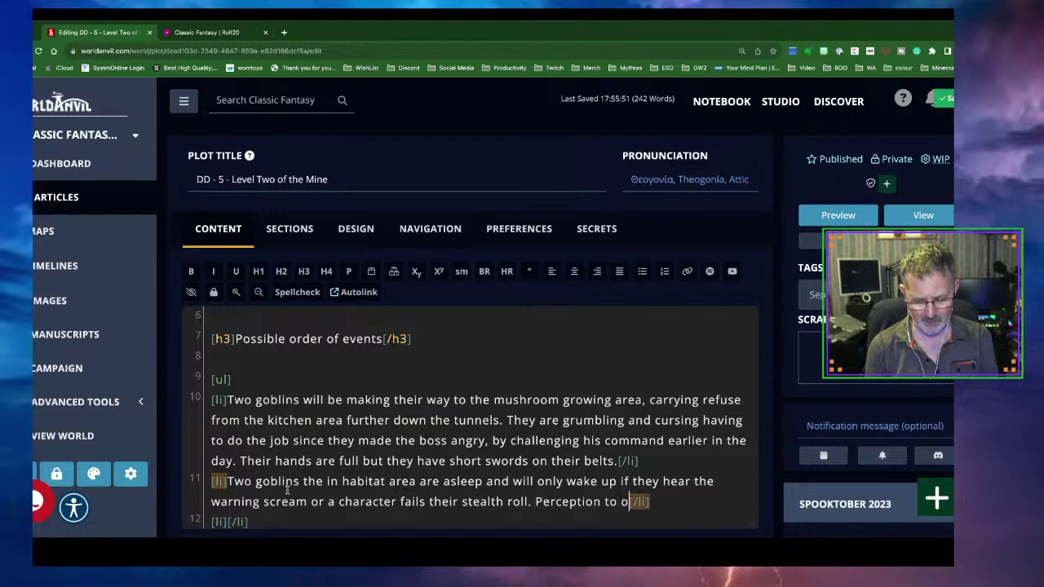
key("BackSpace")
key("BackSpace")
type("ose the stea")
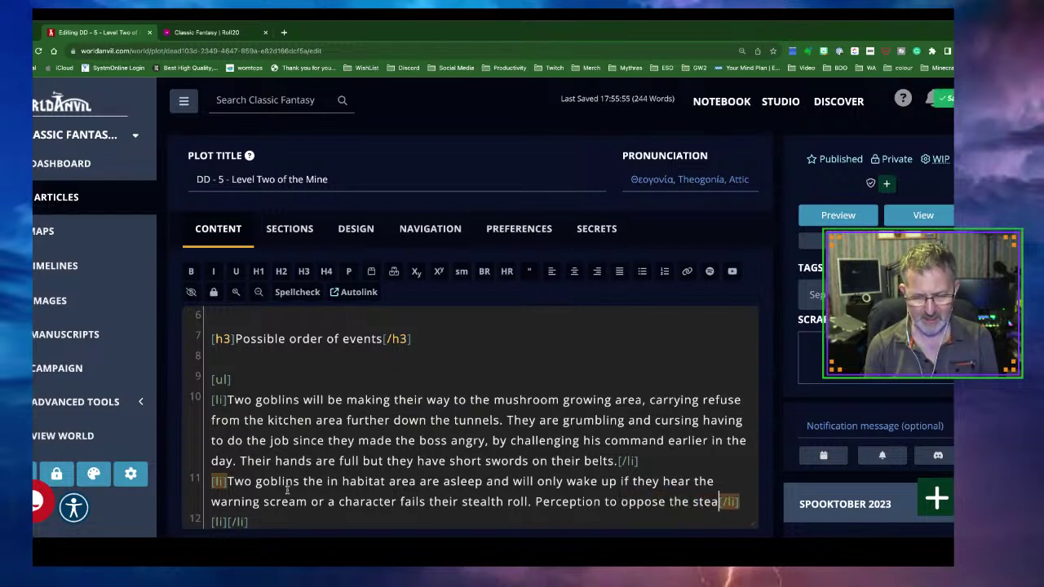
type("lth is")
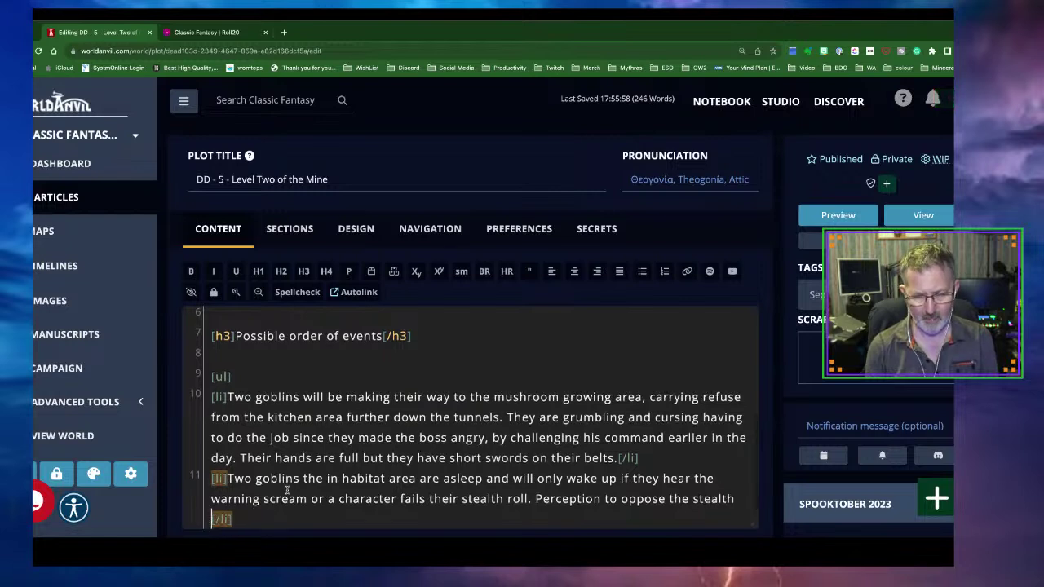
type(" 24")
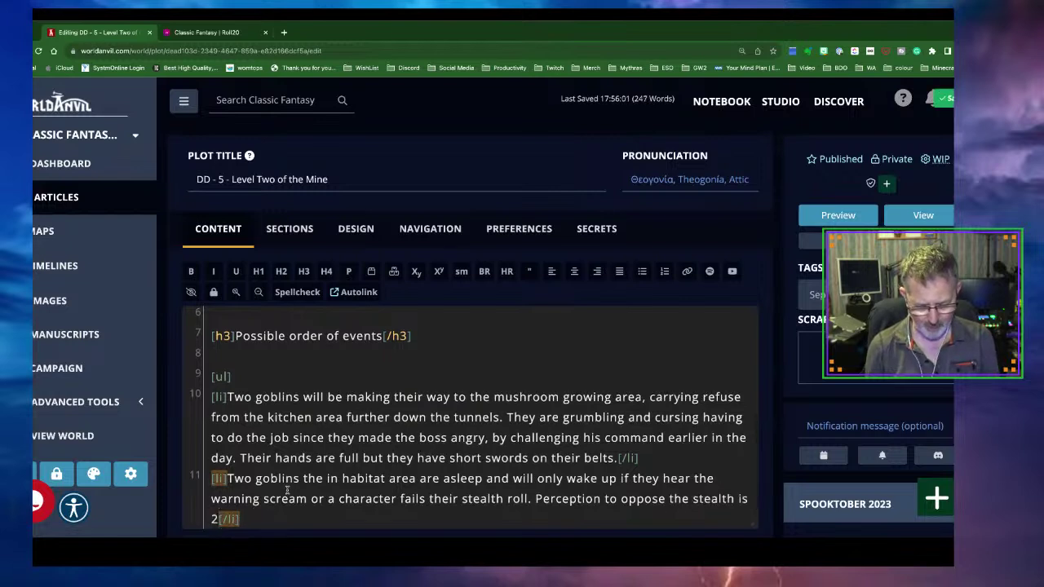
type("%")
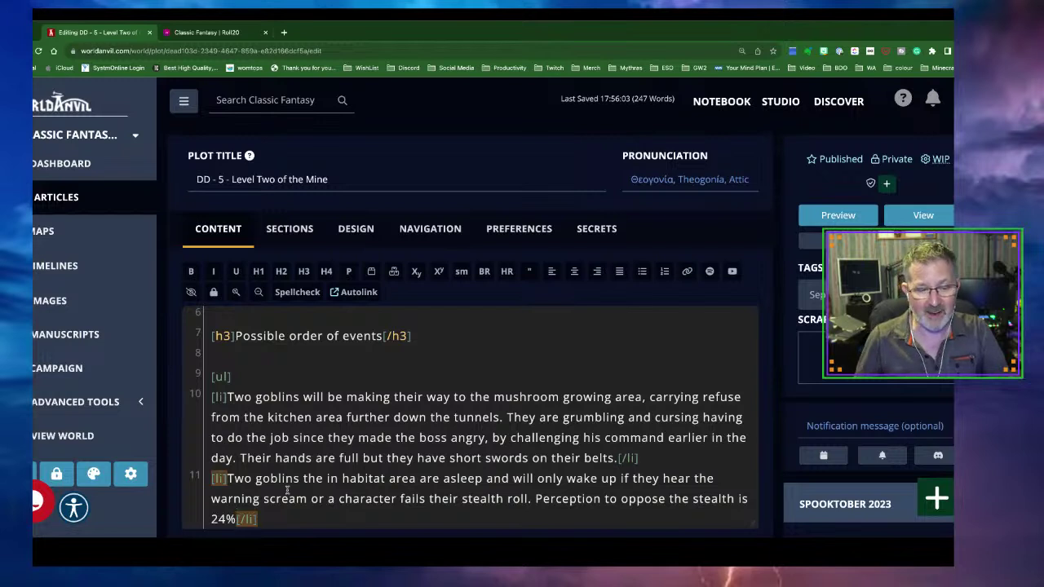
Step: Add the sentence "These goblins will grab short spears and will be prepared to throw or use these in melee."
scroll(412, 449, "down", 1)
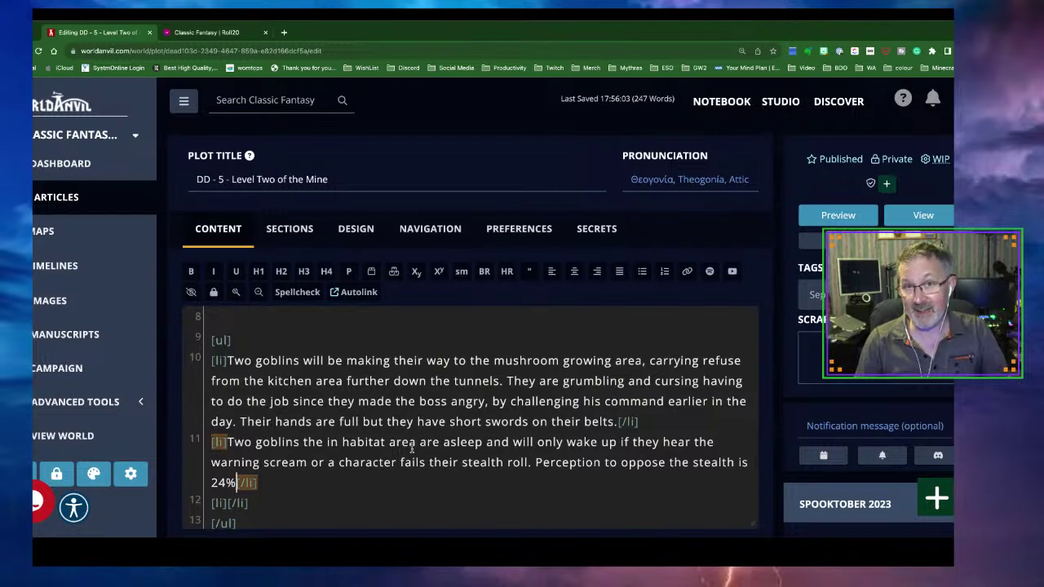
type(". These goblins will ")
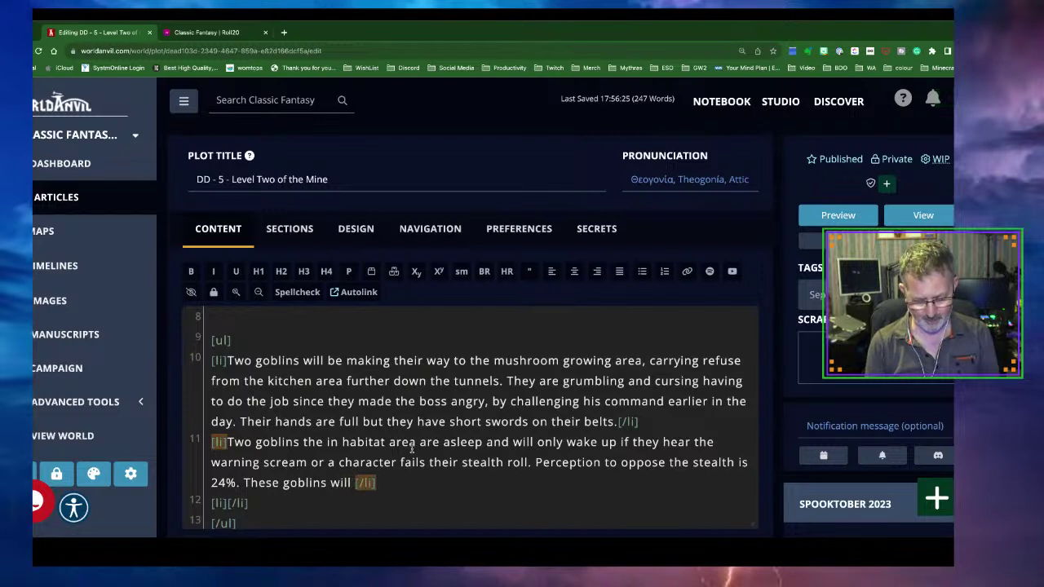
type("grab short ")
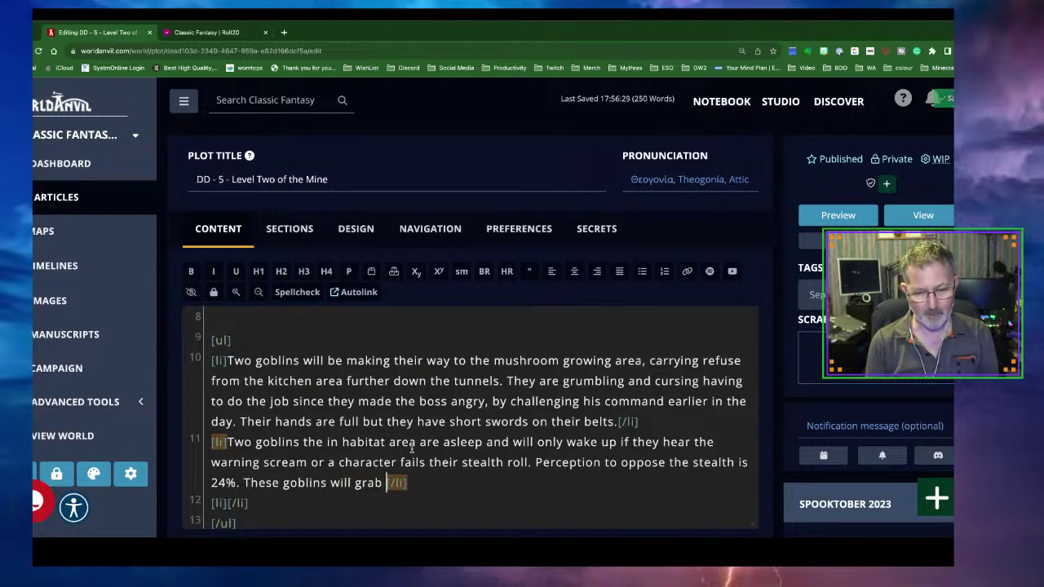
type("spears and ")
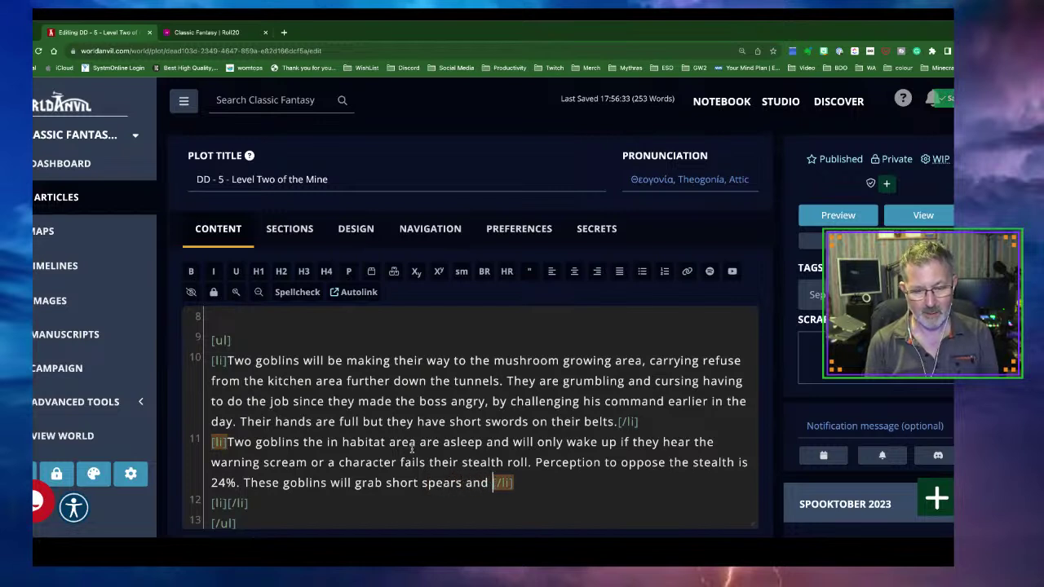
type("will be prepared to th")
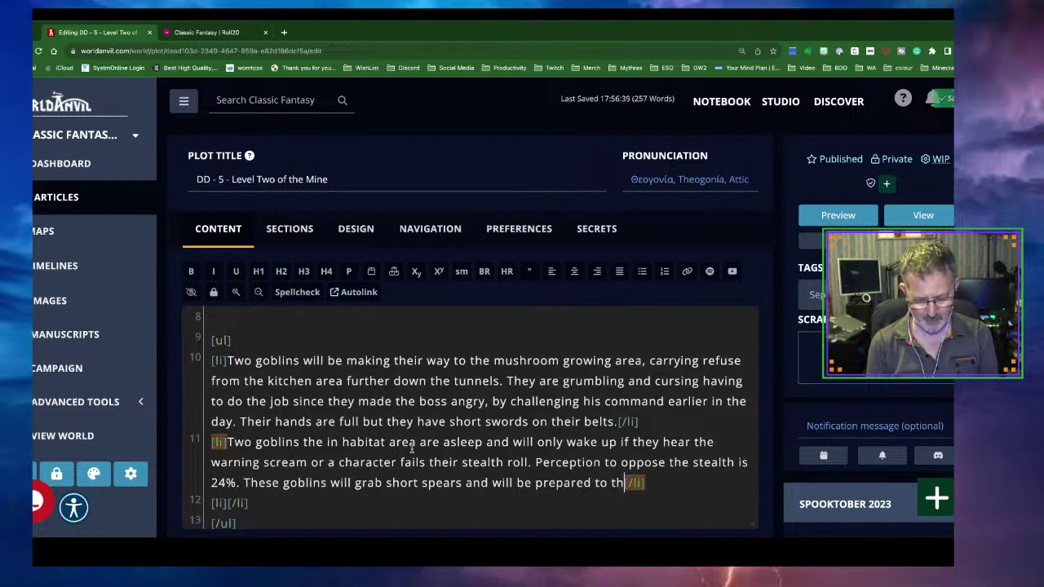
type("row or ")
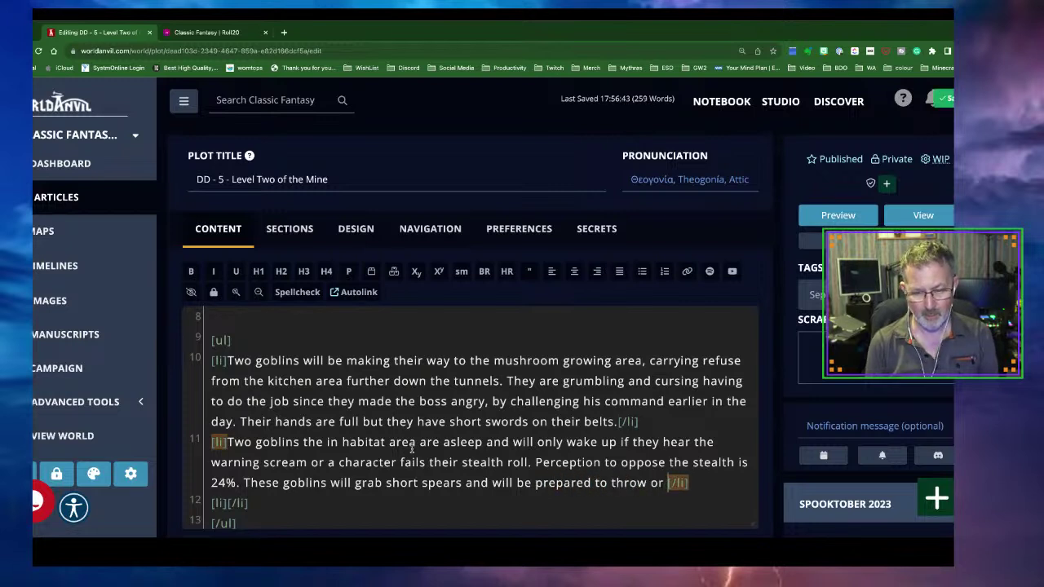
type("use these in")
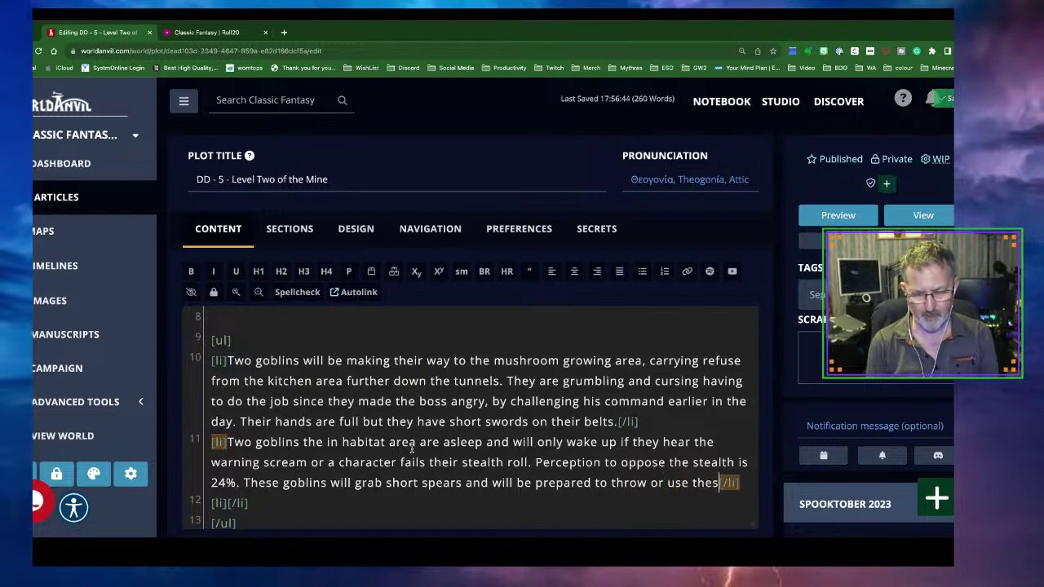
type(" melee. T")
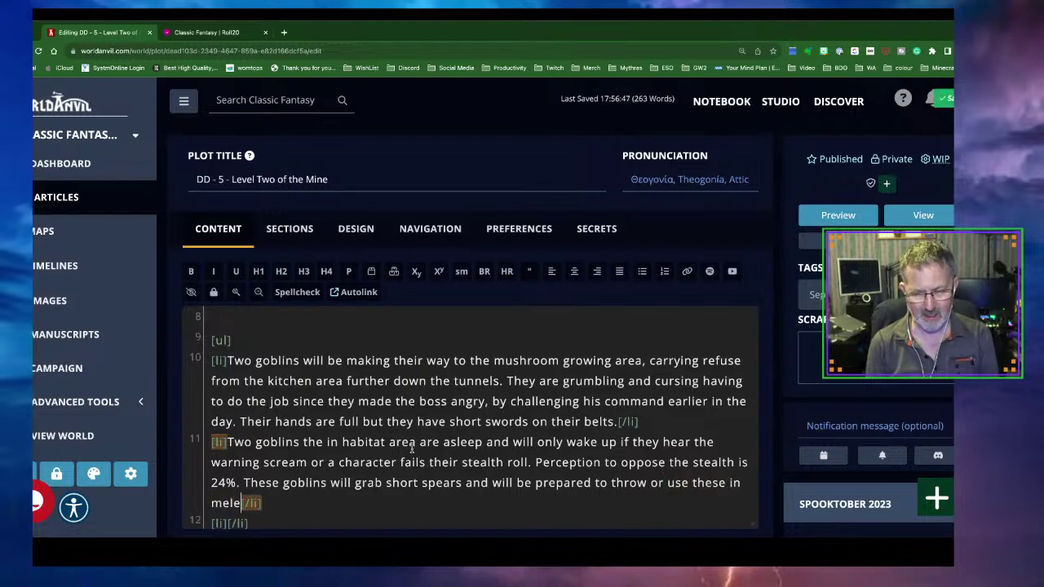
Step: End the second list item with the sentence "They also have small daggers in their belts."
type("hey also hav")
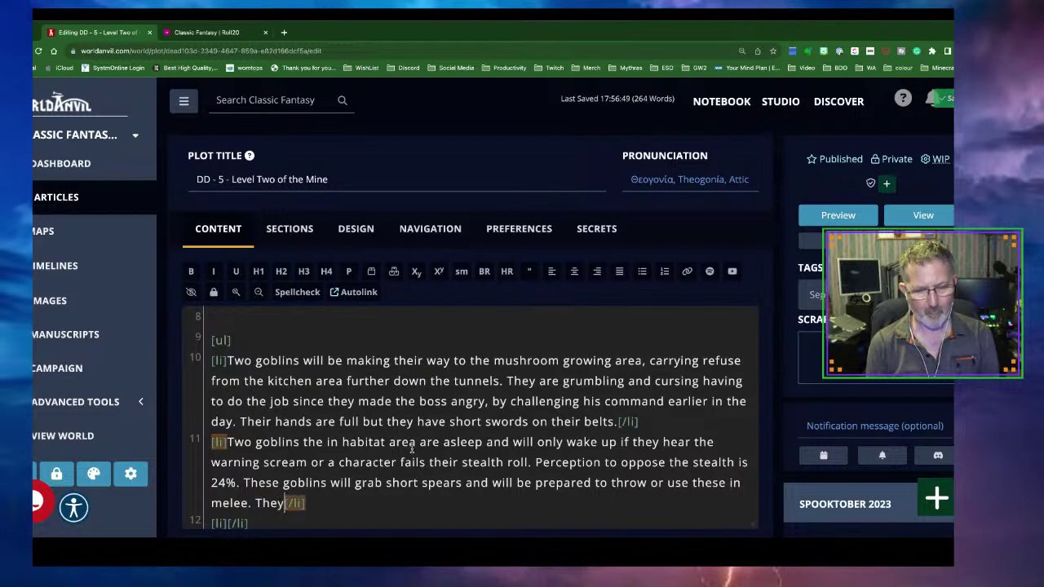
type("e small ")
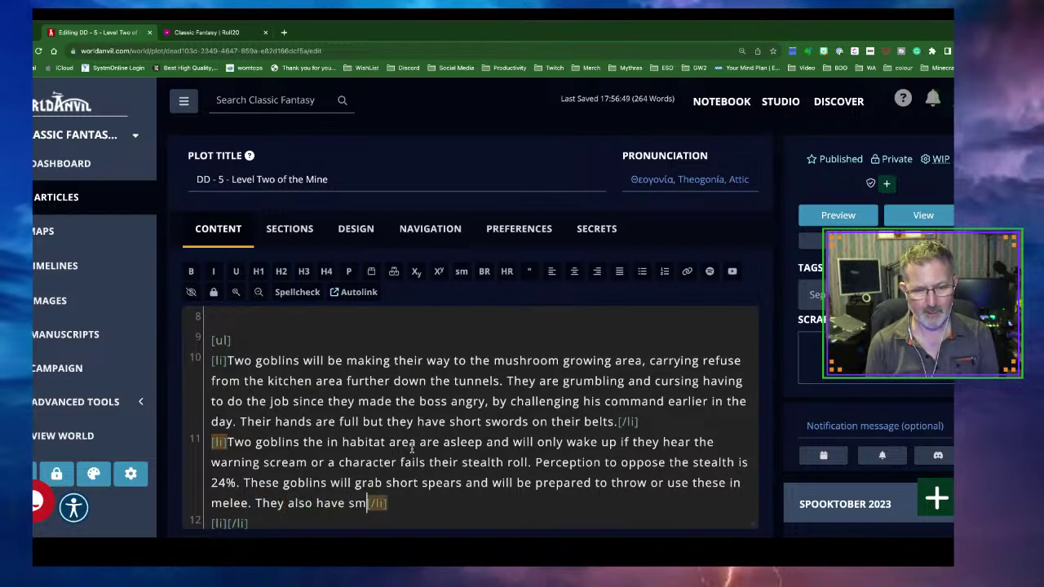
type("dahher")
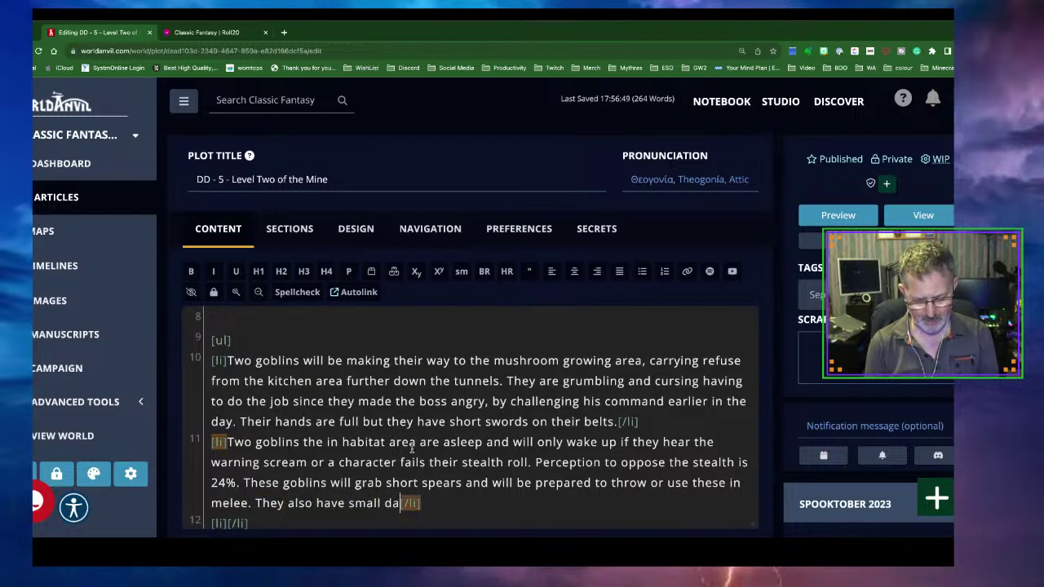
key("BackSpace")
key("BackSpace")
key("BackSpace")
key("BackSpace")
type("ggers in their be")
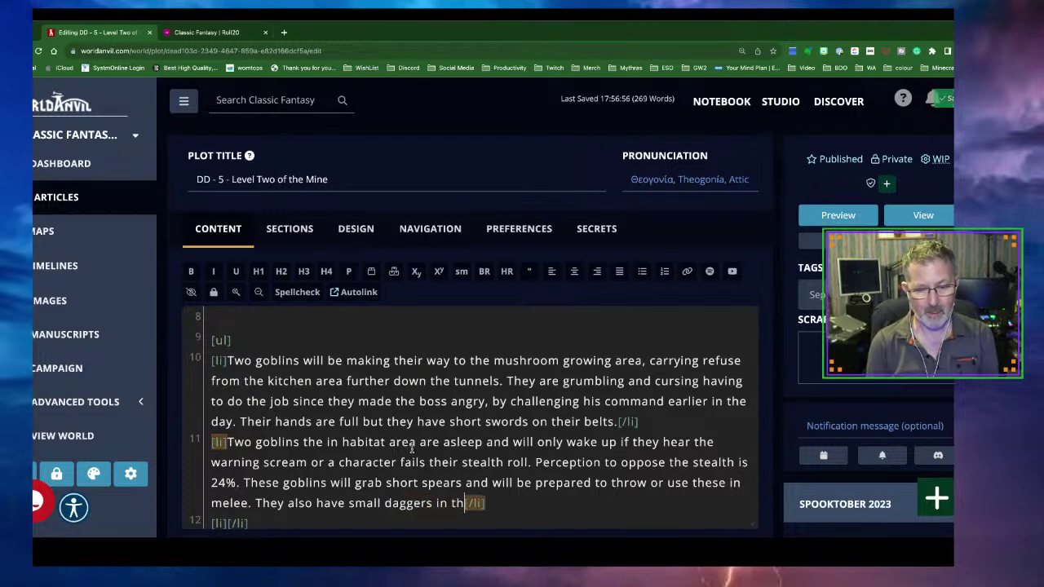
type("lts.")
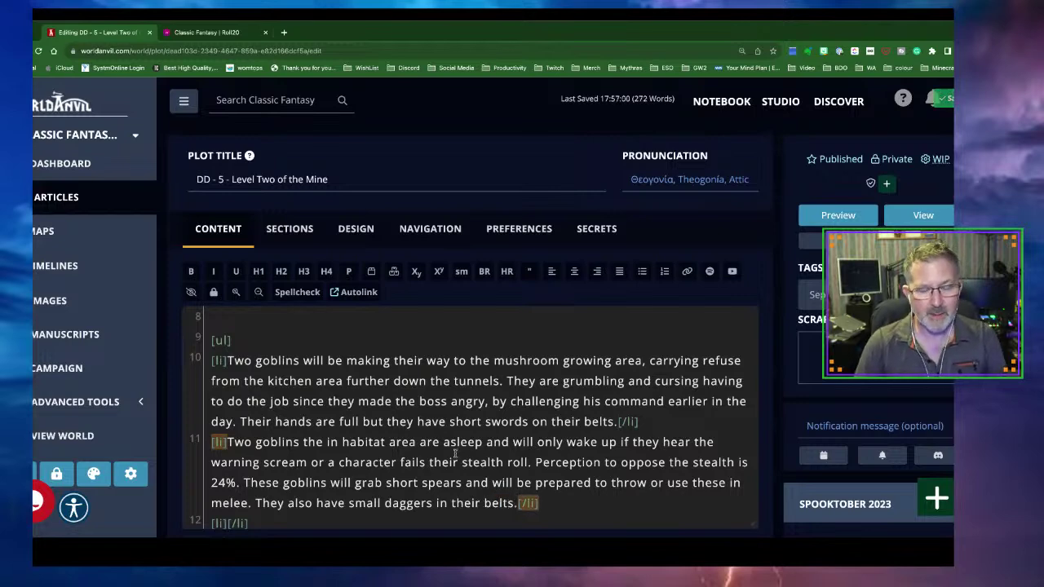
scroll(459, 451, "down", 1)
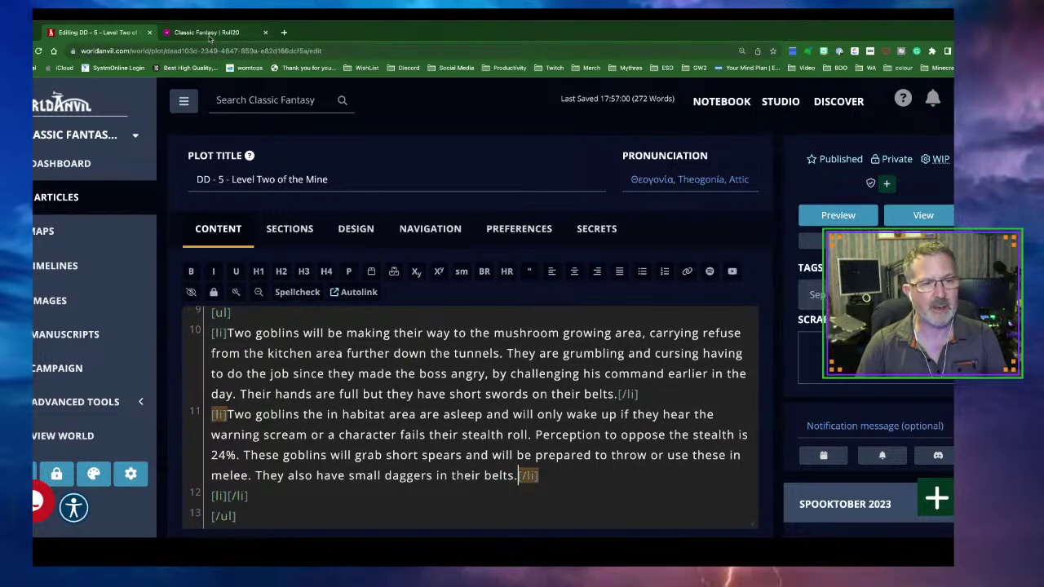
Step: Switch to the Roll20 map and move the goblin token from the southeastern cave mouth onto the rail tracks of the northern tunnel
left_click(209, 34)
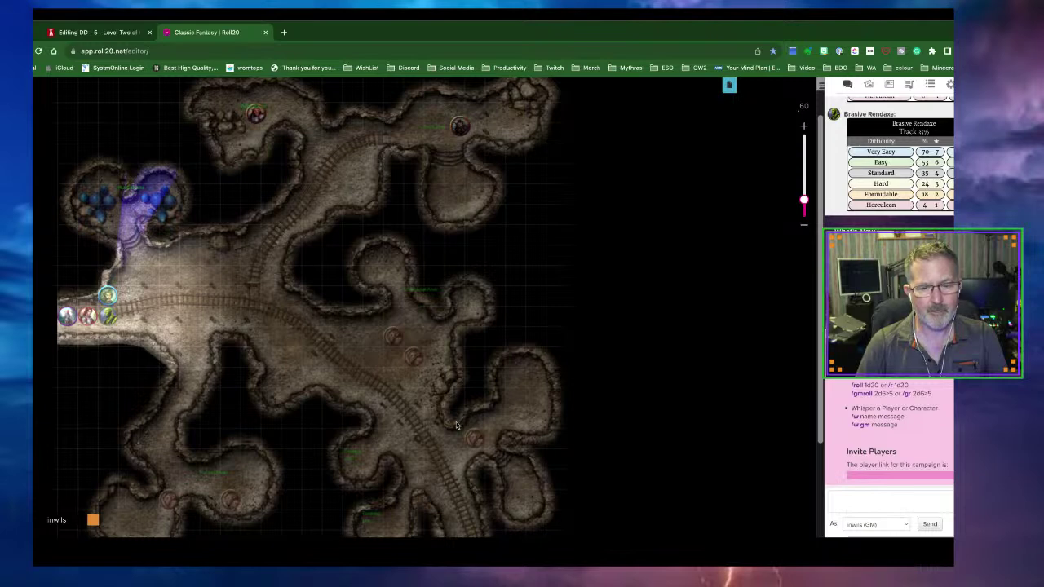
scroll(471, 432, "down", 3)
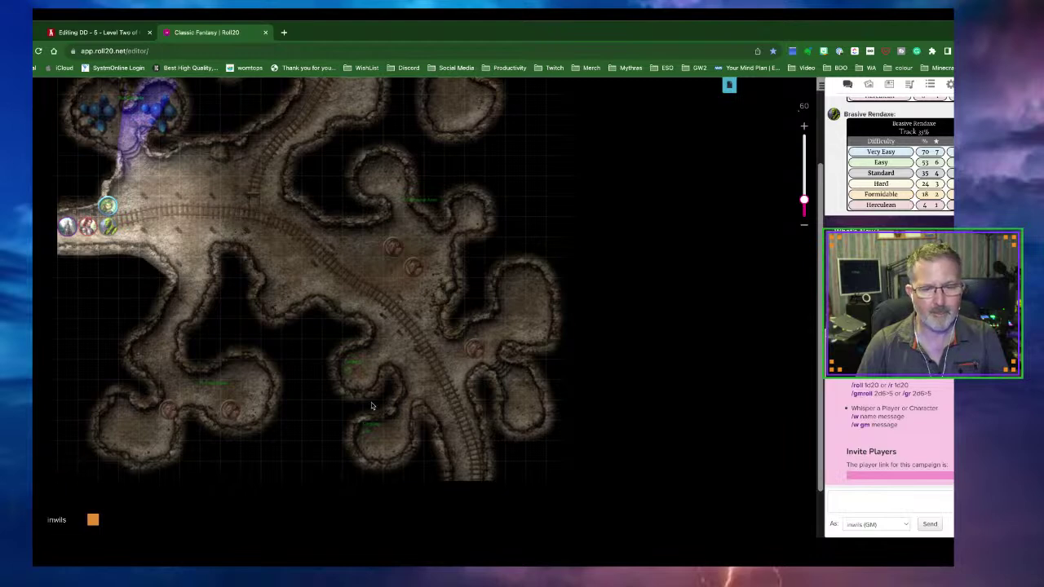
left_click(474, 352)
key("super+l")
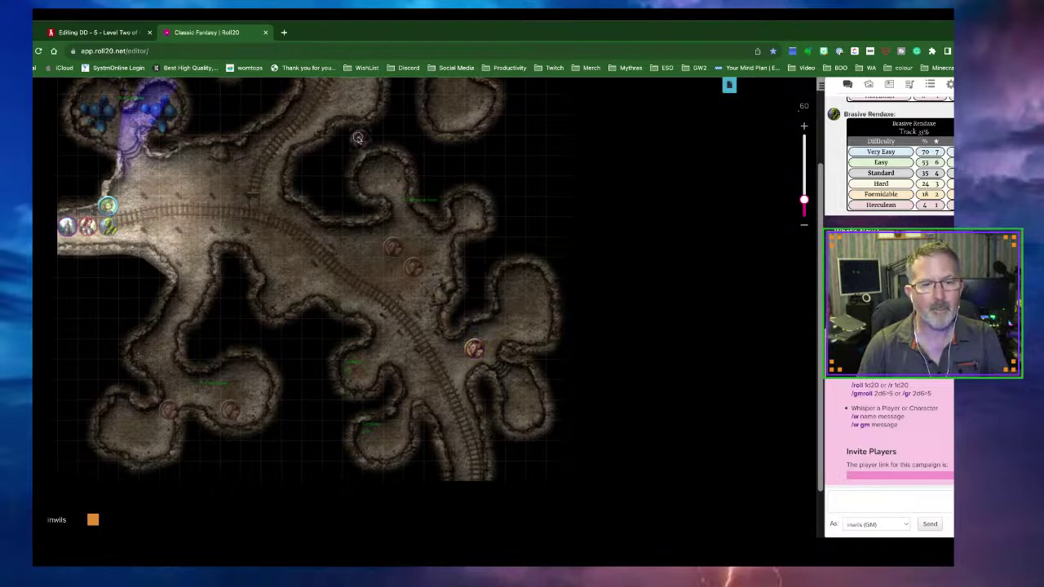
key("Tab")
scroll(431, 177, "up", 2)
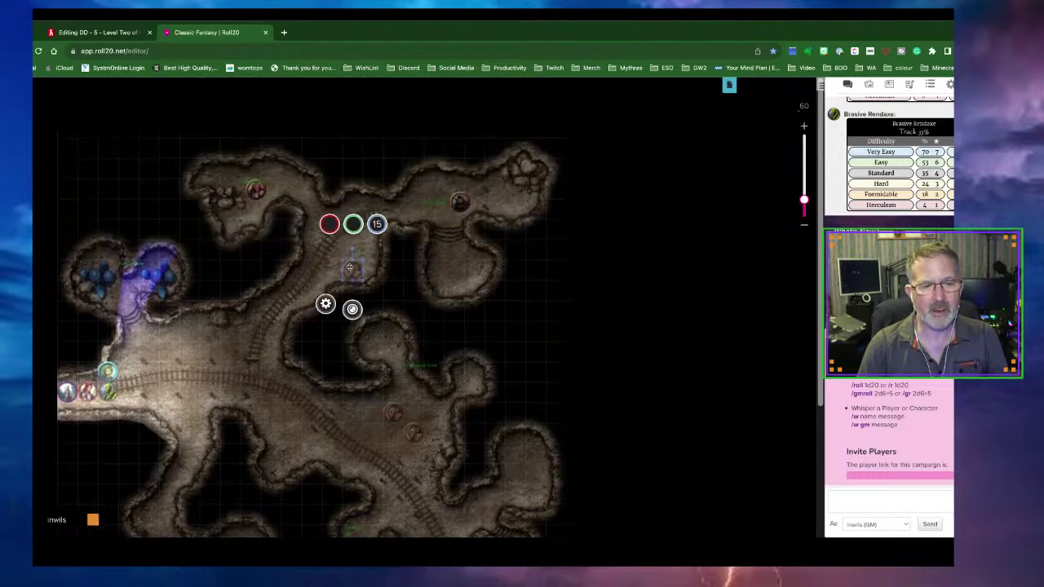
left_click(353, 269)
key("super+l")
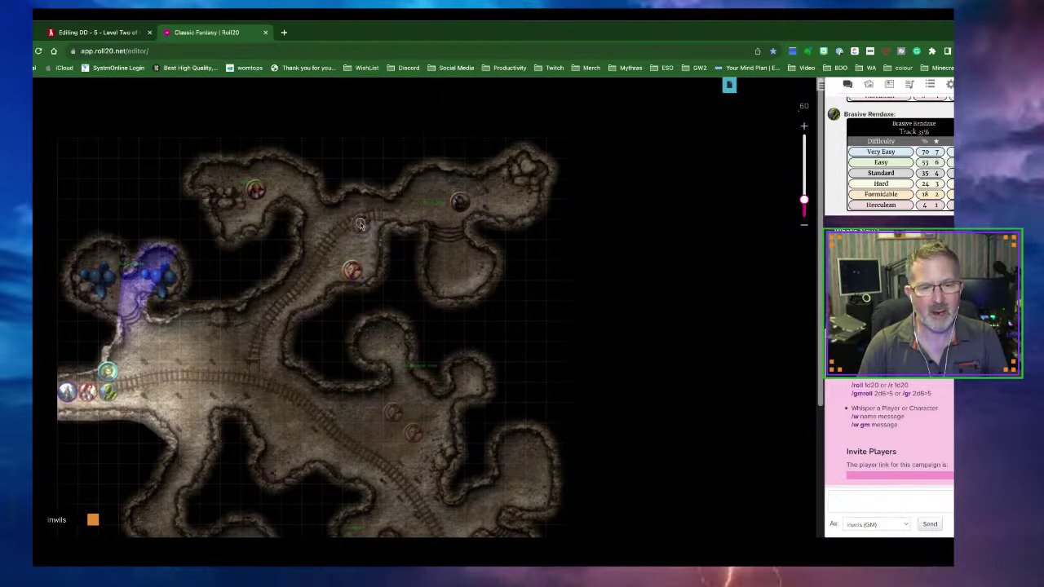
left_click(362, 227)
Step: Move the two goblin tokens from the central cave to the southeastern rail tunnel, one beside the tracks and one at the eastern cave entrance
scroll(523, 300, "down", 5)
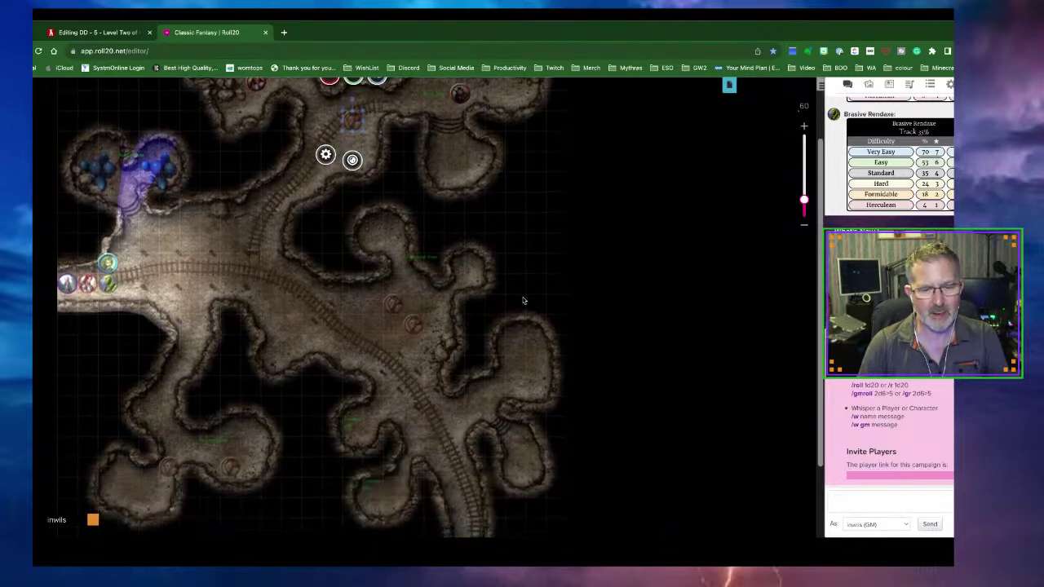
left_click(414, 333)
left_click_drag(408, 394, 410, 392)
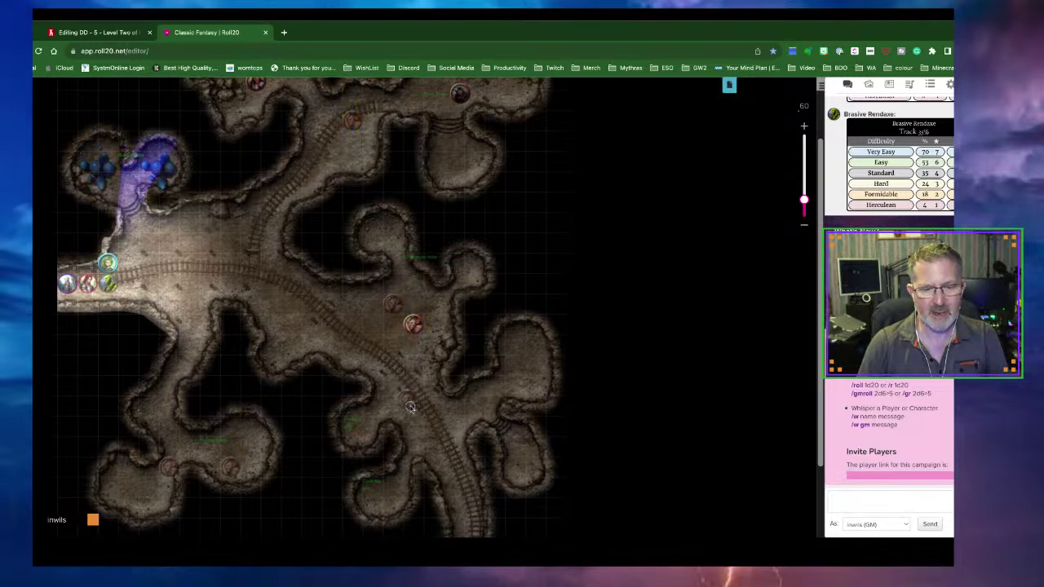
left_click(393, 307)
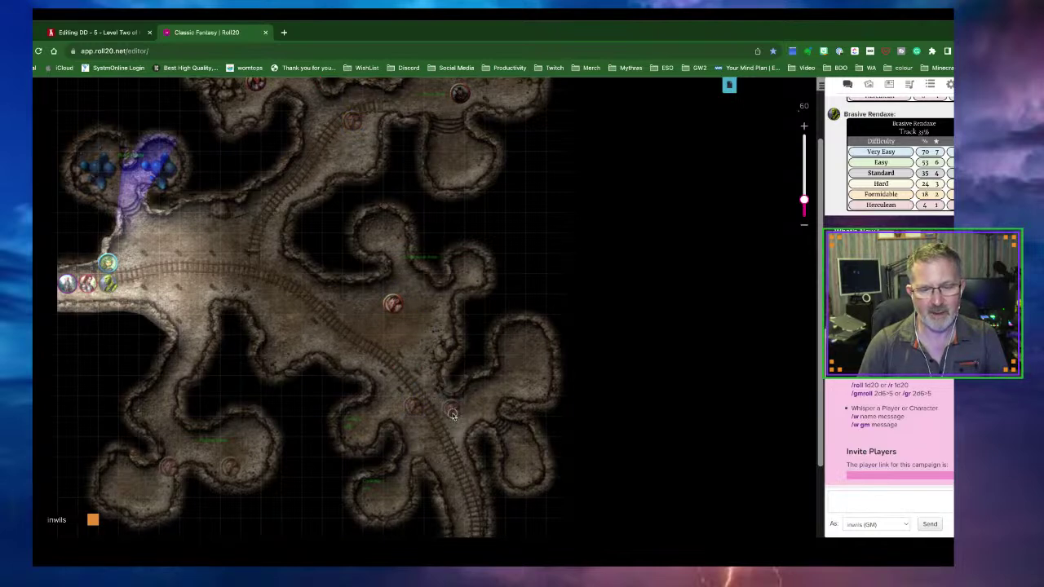
left_click_drag(454, 417, 453, 412)
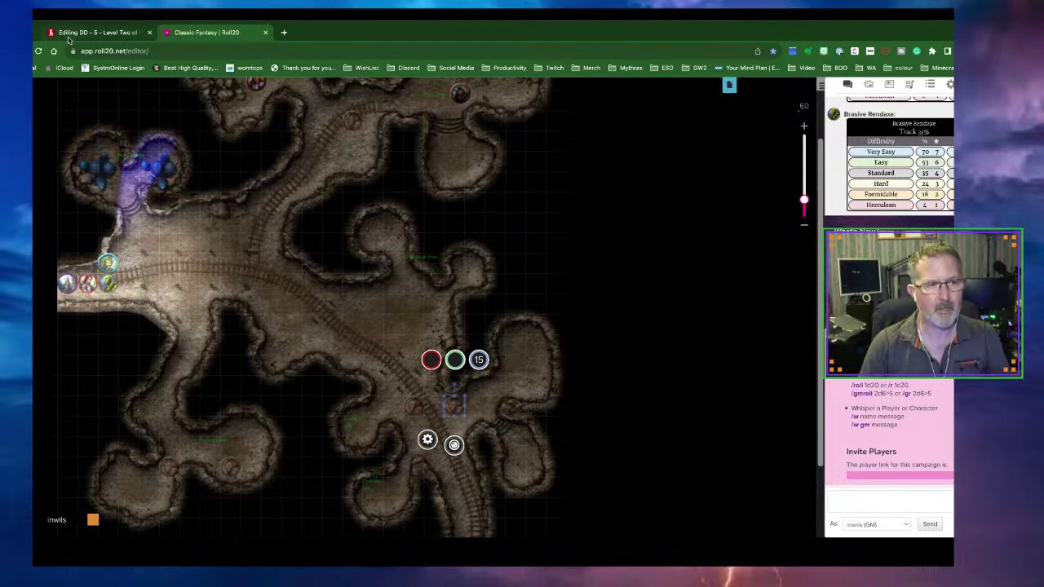
Step: Switch back to the World Anvil article and begin the empty third list item with "In the Boss cave, there are 3 goblins."
left_click(69, 35)
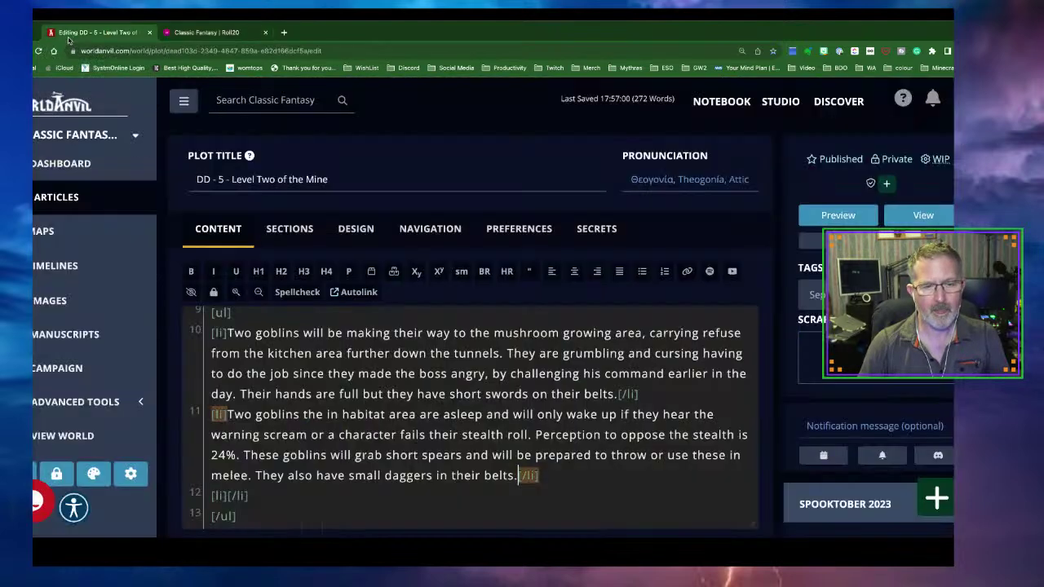
left_click(227, 496)
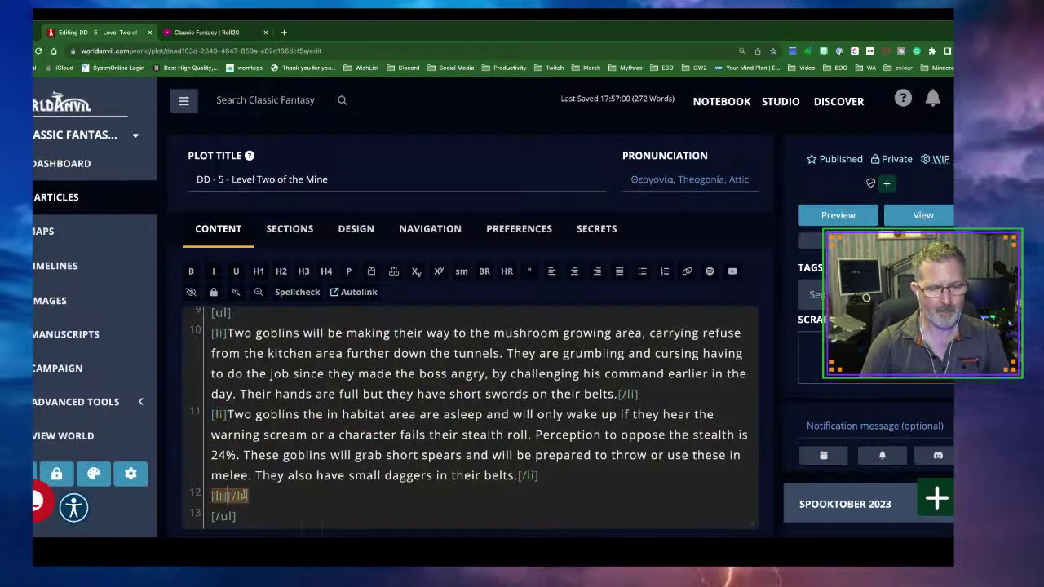
type("In the ")
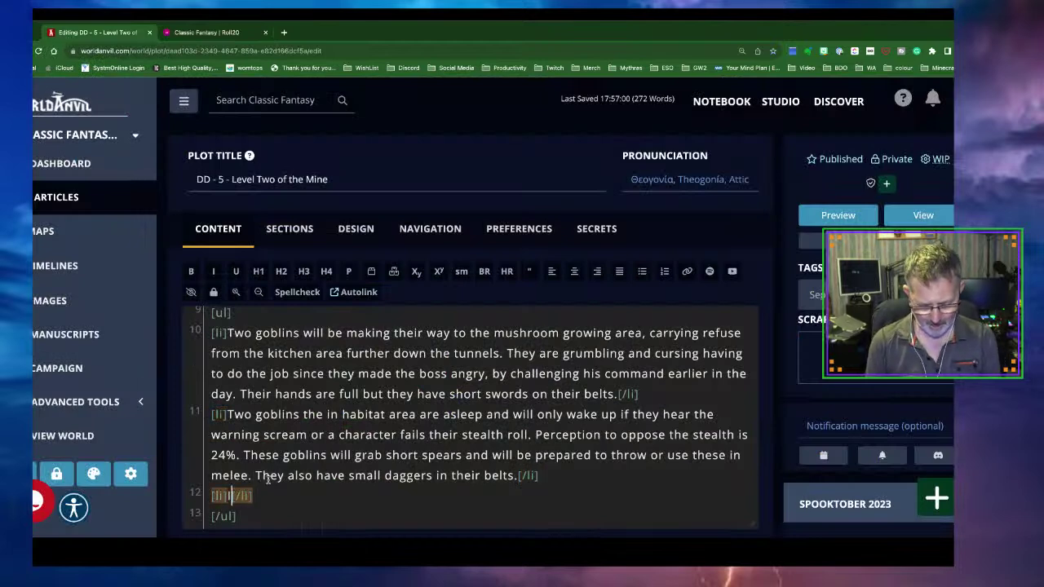
type("Bo")
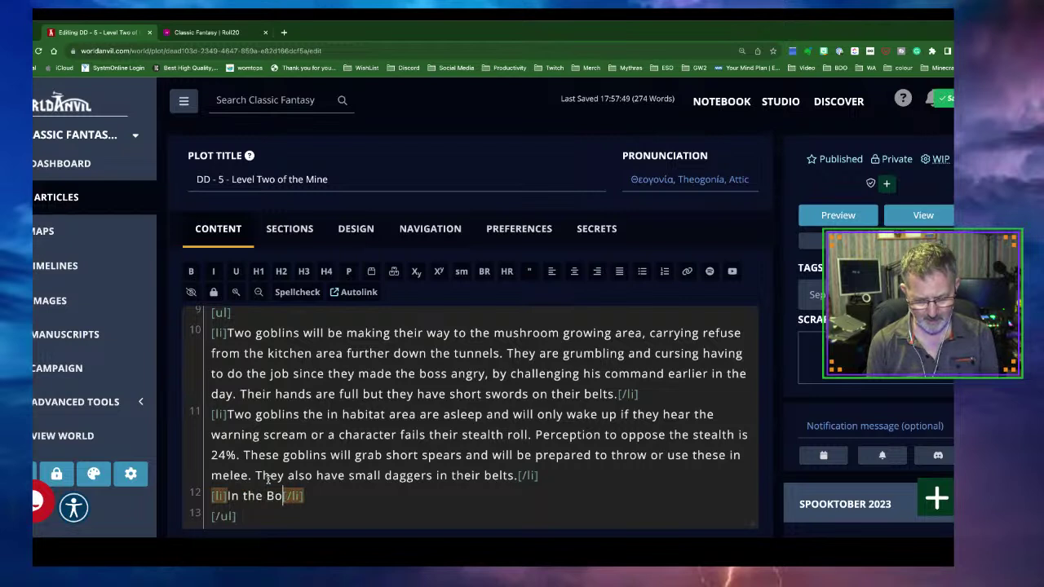
type("ss cave,")
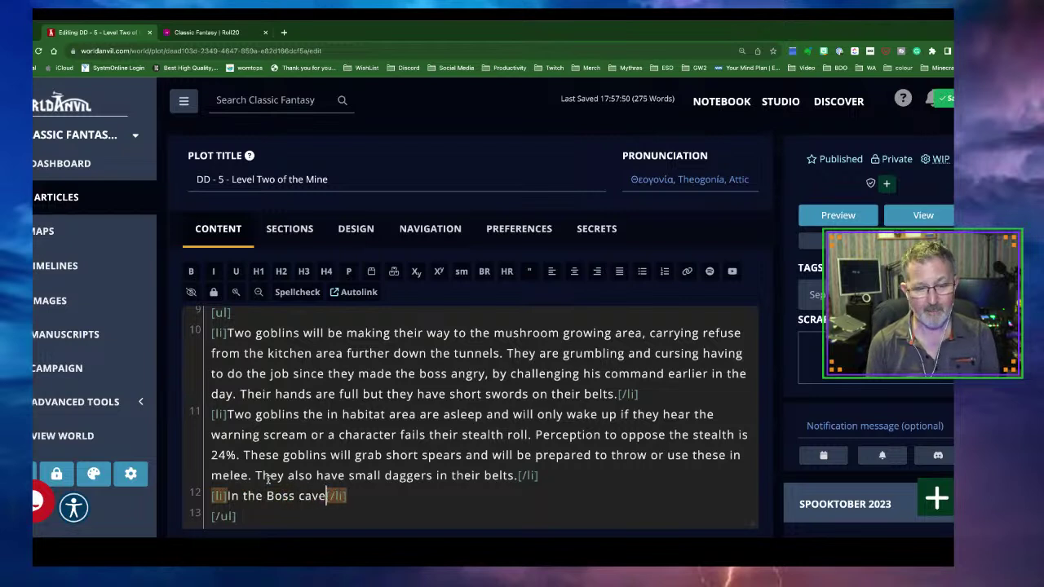
type(" there are")
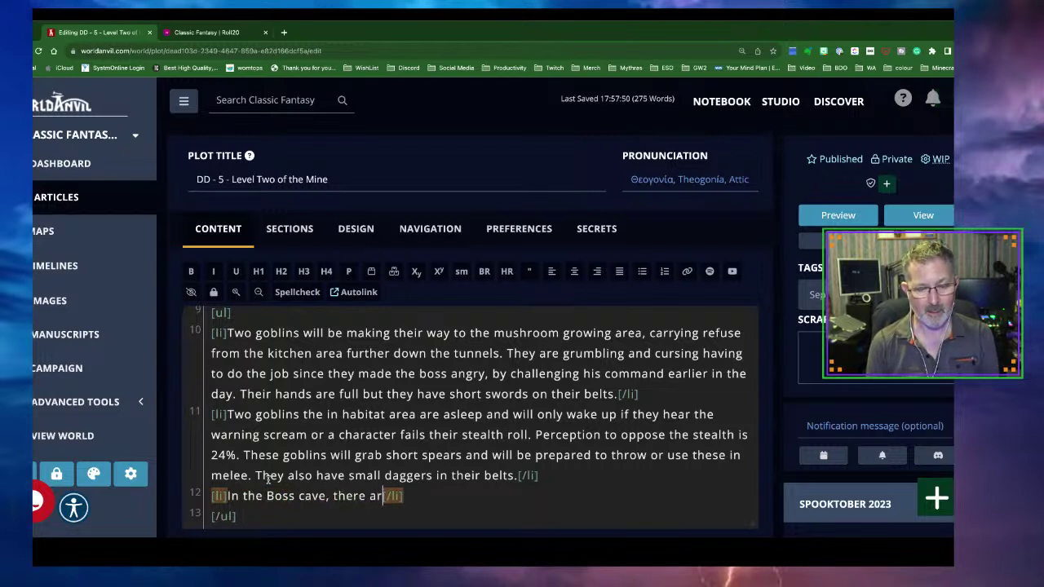
type(" 3 gob")
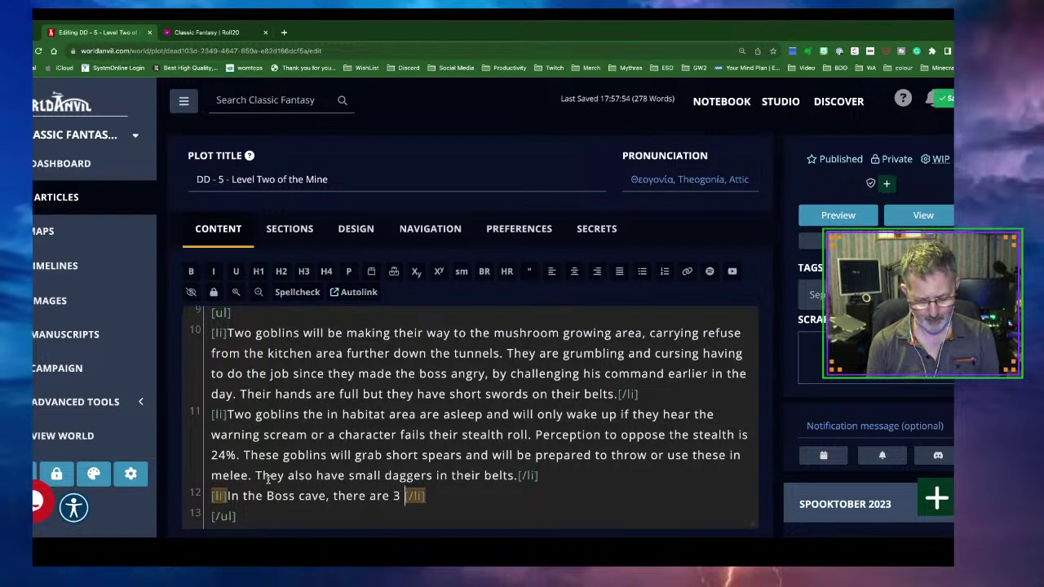
type("lins. The")
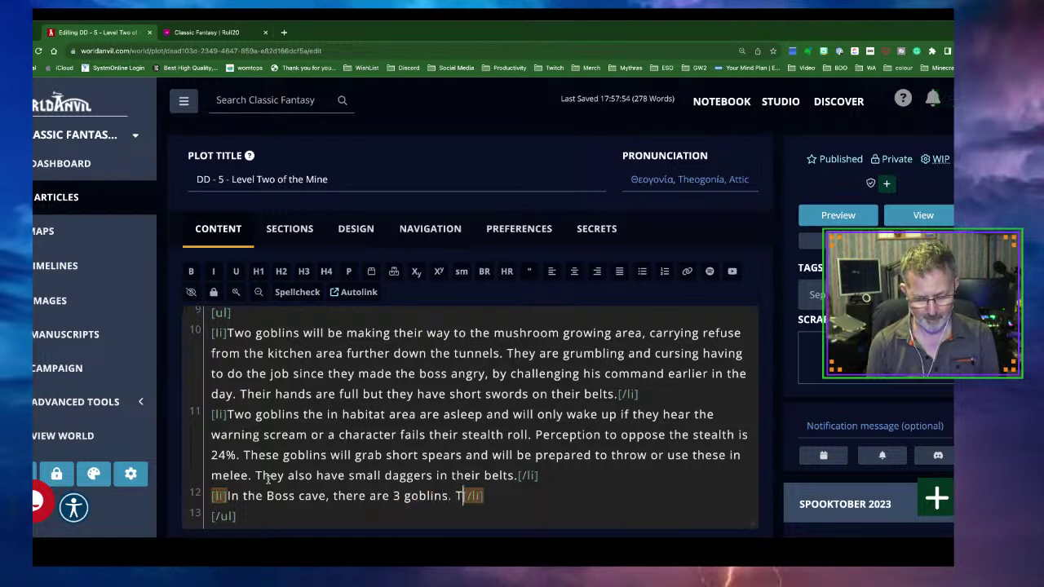
Step: Identify the three goblins in the third list item with "The boss, the shaman and the guard."
type(" boss, the")
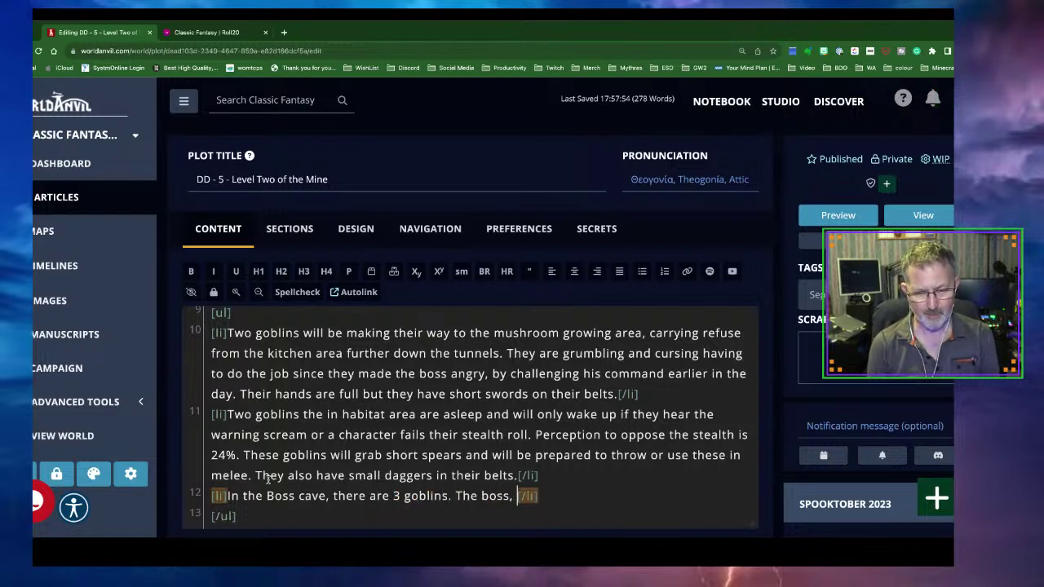
type(" witc")
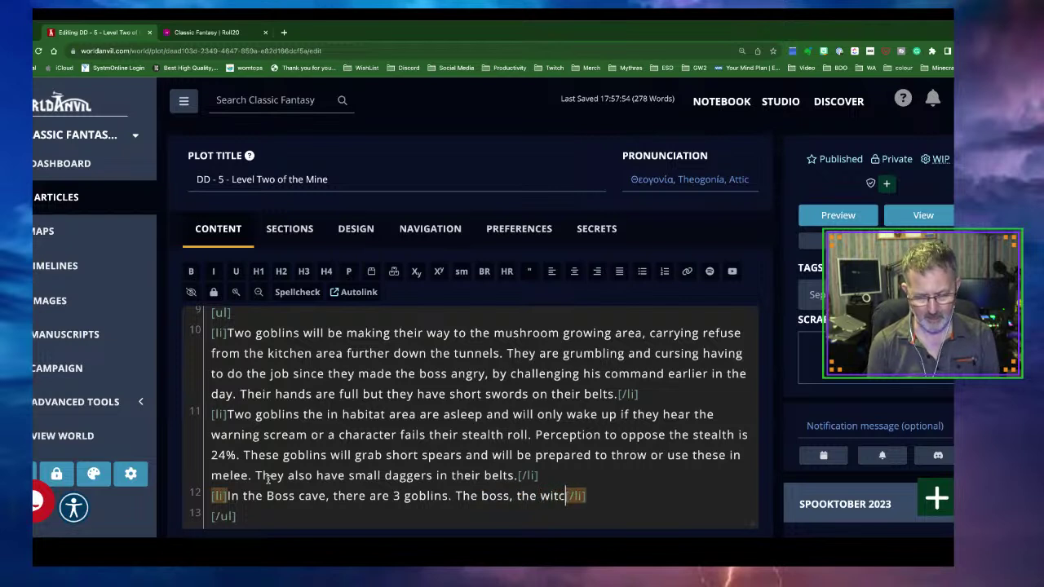
key("BackSpace")
key("BackSpace")
key("BackSpace")
type("shama")
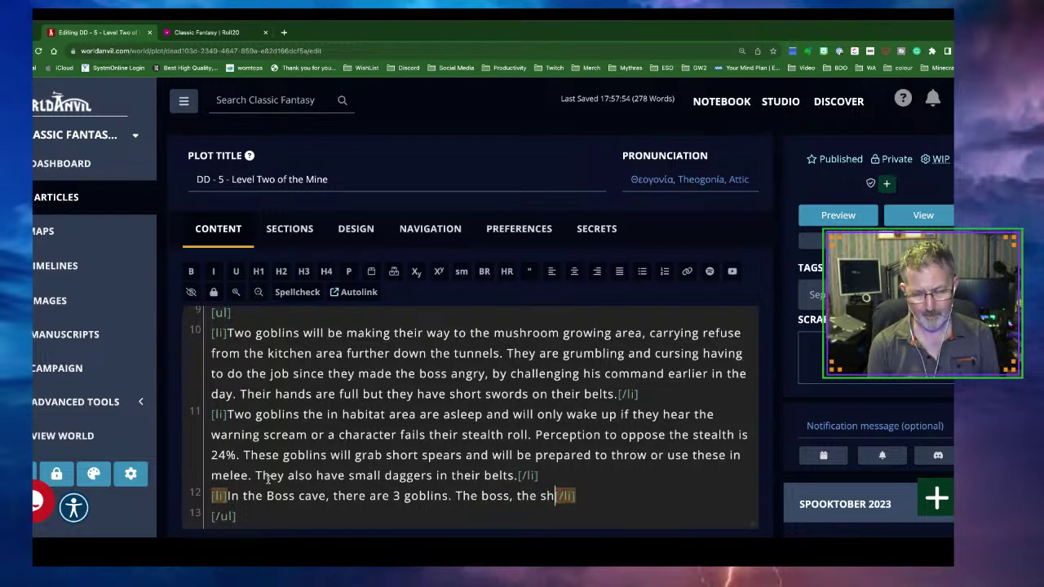
type("n and the g")
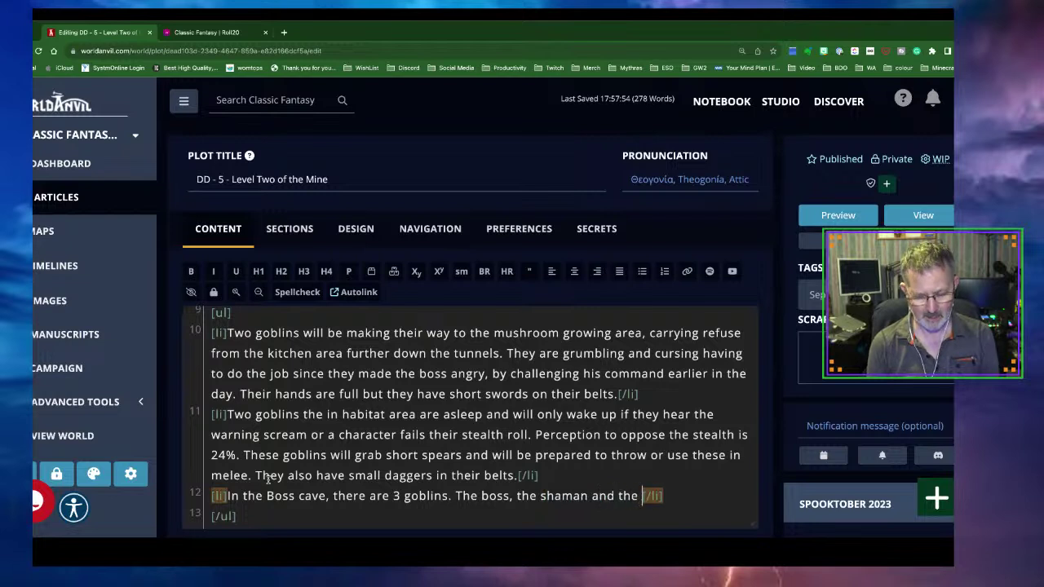
type("uard")
key("BackSpace")
key("BackSpace")
key("BackSpace")
key("BackSpace")
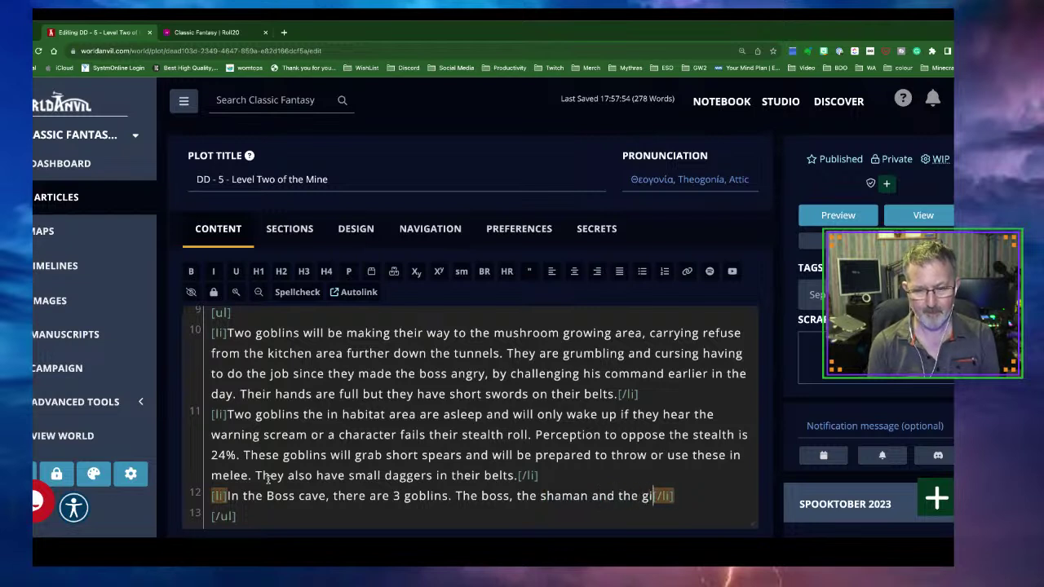
type("uard. ")
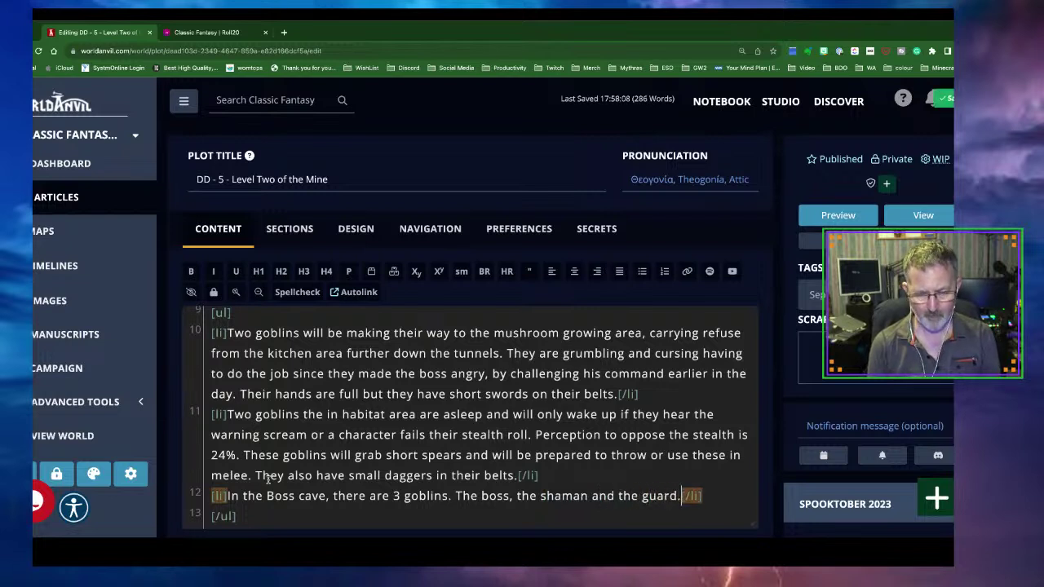
Step: Start the next sentence of the third list item with "If the alarm is sounded,"
type("If the ")
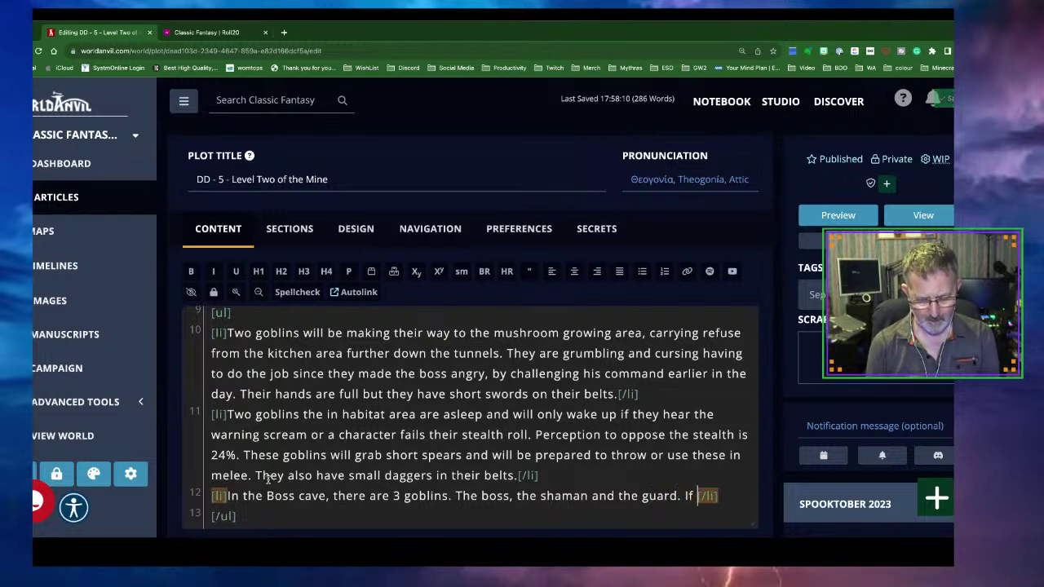
type("a")
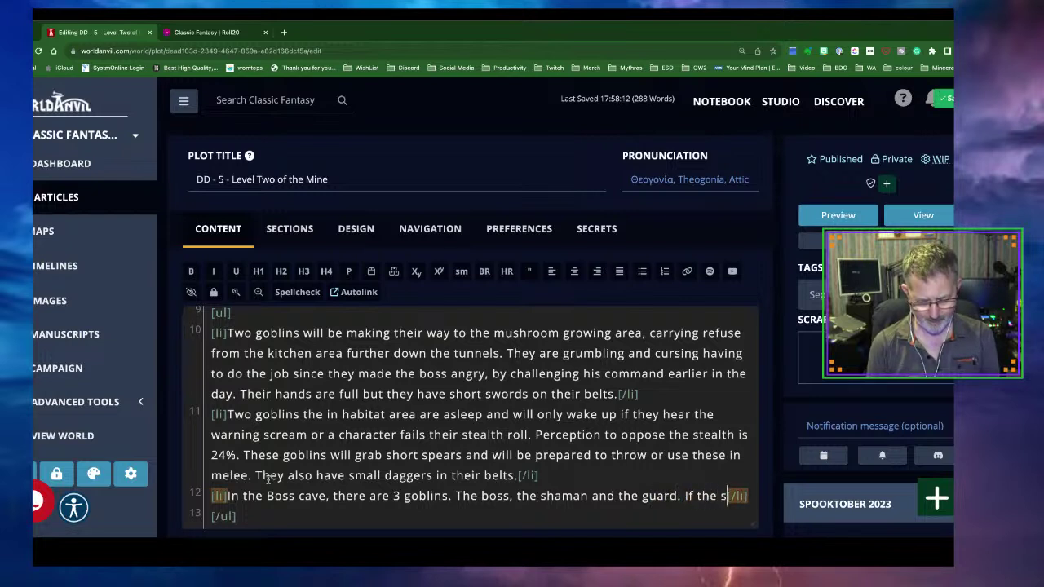
type("larm i")
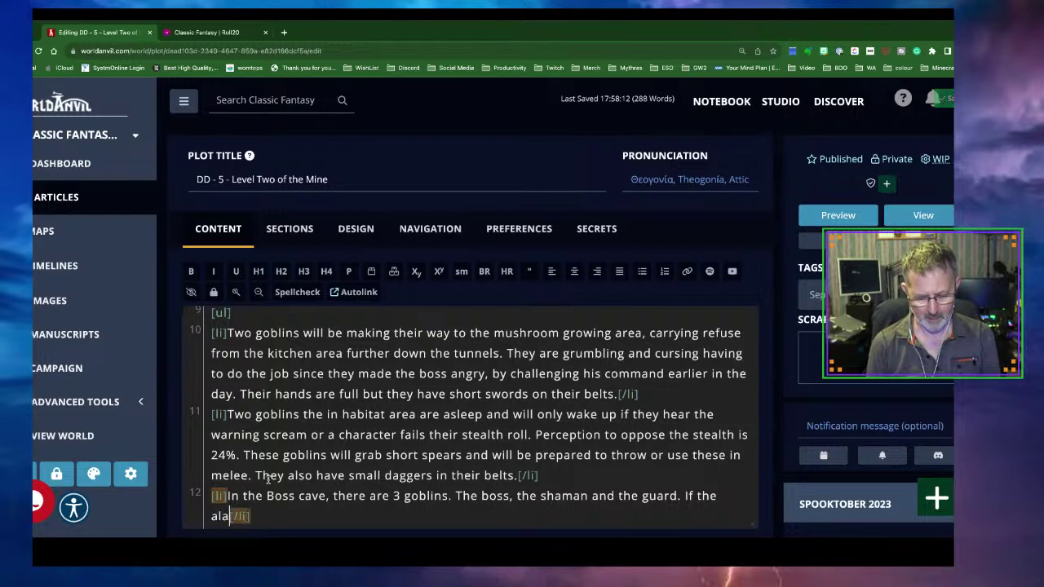
type("s sounded, ")
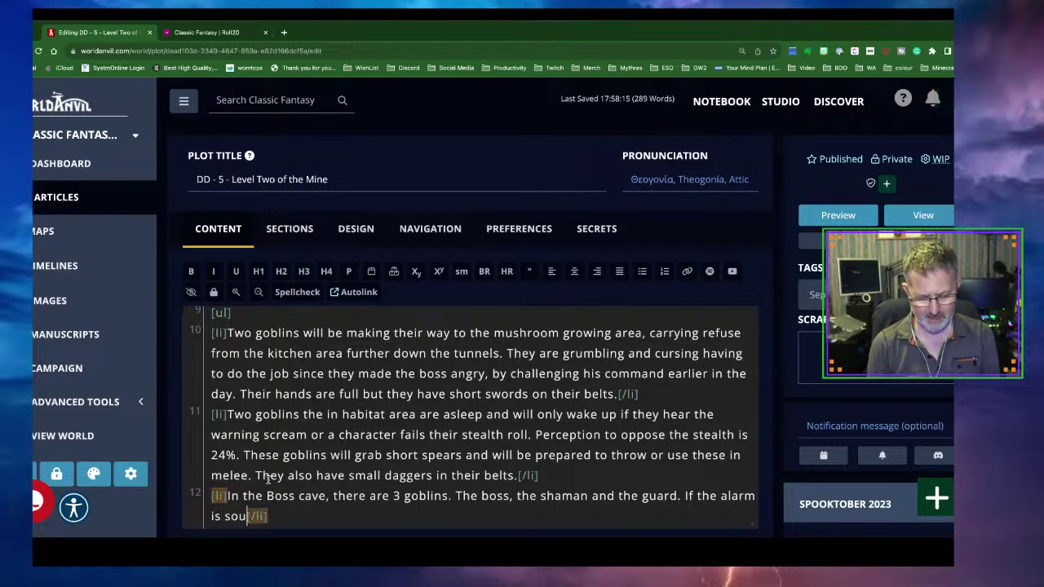
Step: Continue the alarm sentence in the third list item with "the shaman and the boss will move together into one cave and the"
type("the ")
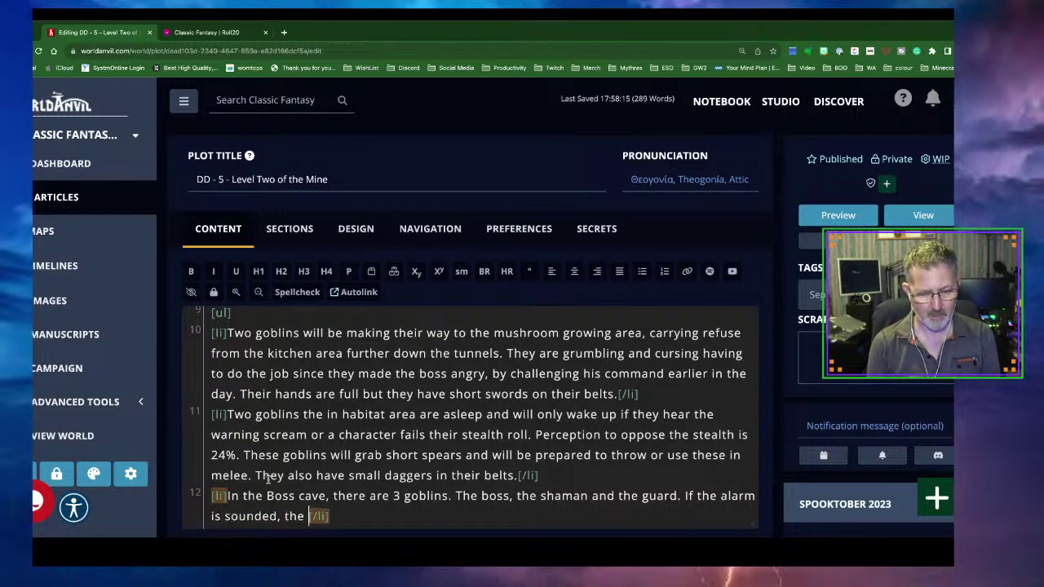
type("shaman a")
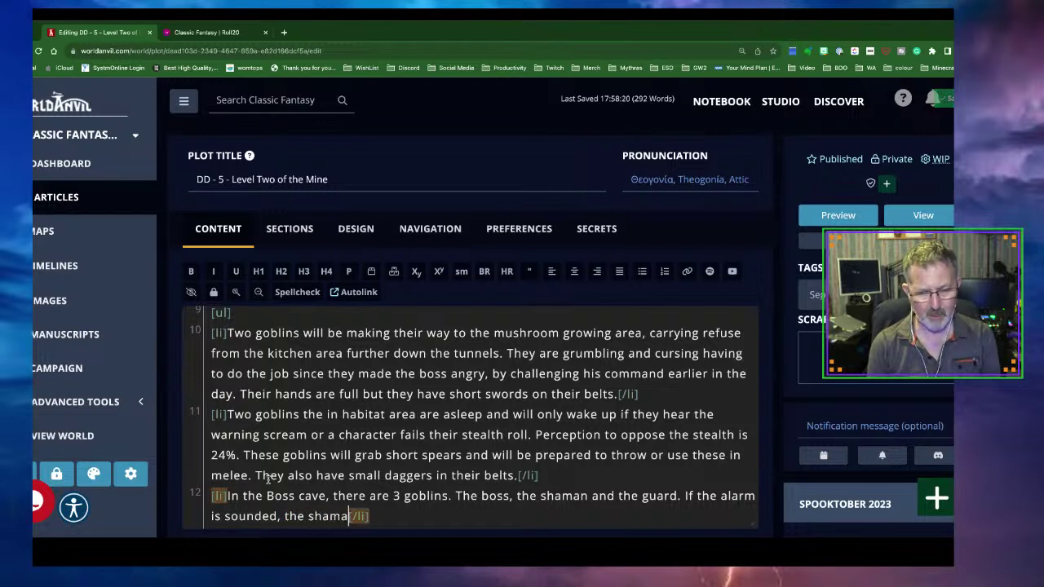
type("nd the ")
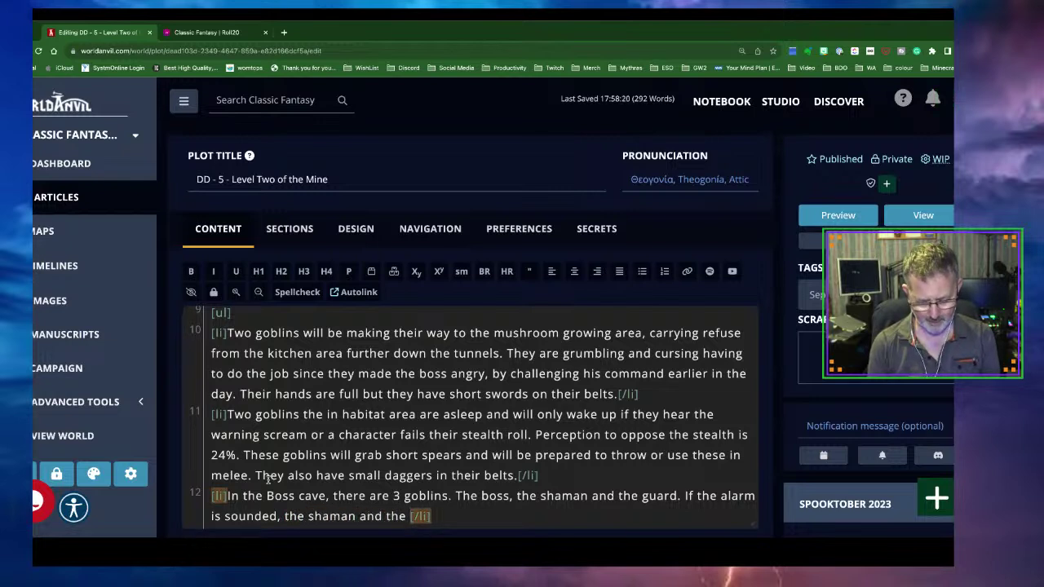
type("boss with")
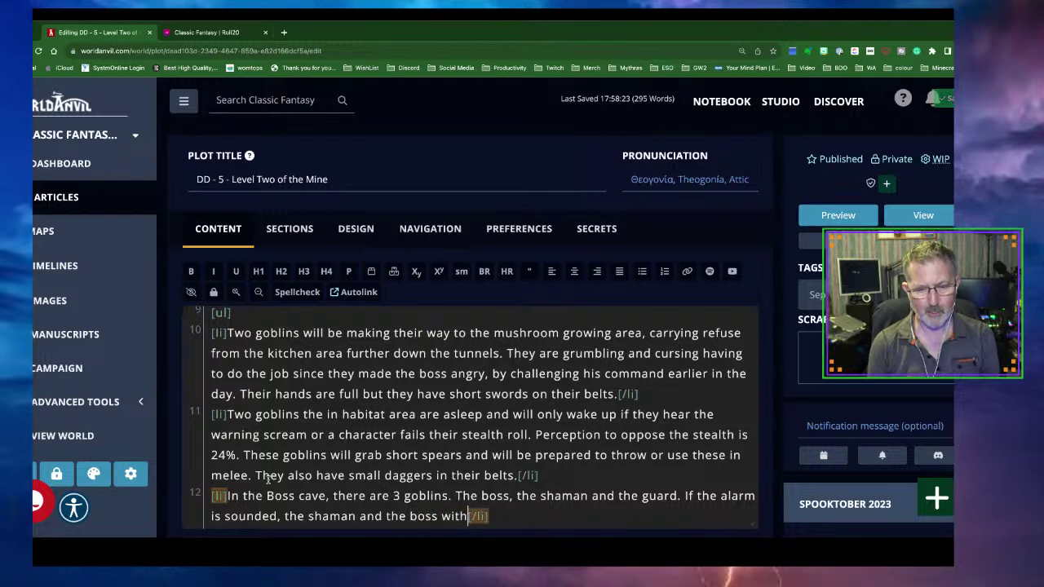
key("BackSpace")
key("BackSpace")
type("ll move tog")
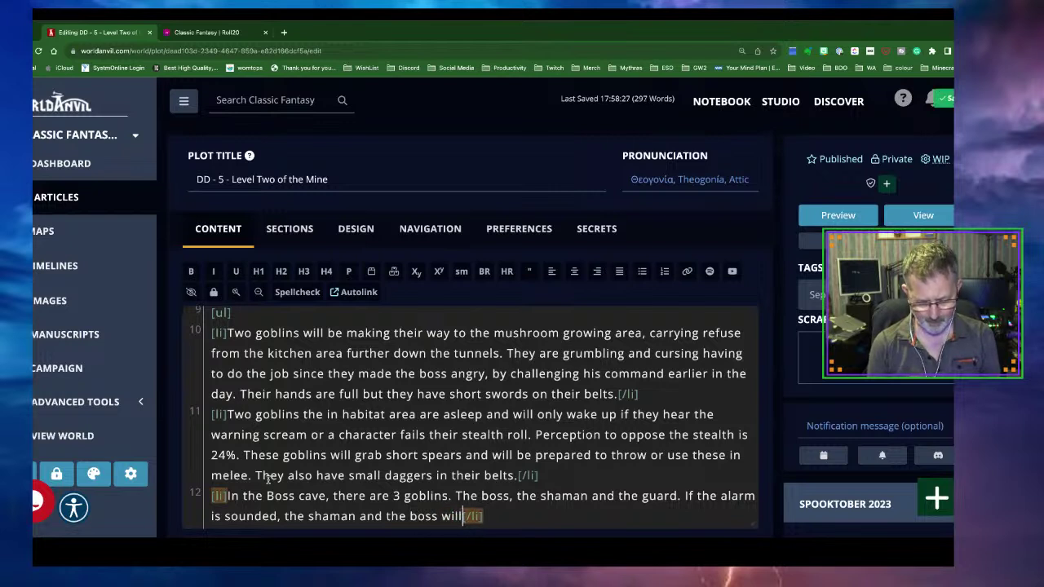
type("ether into o")
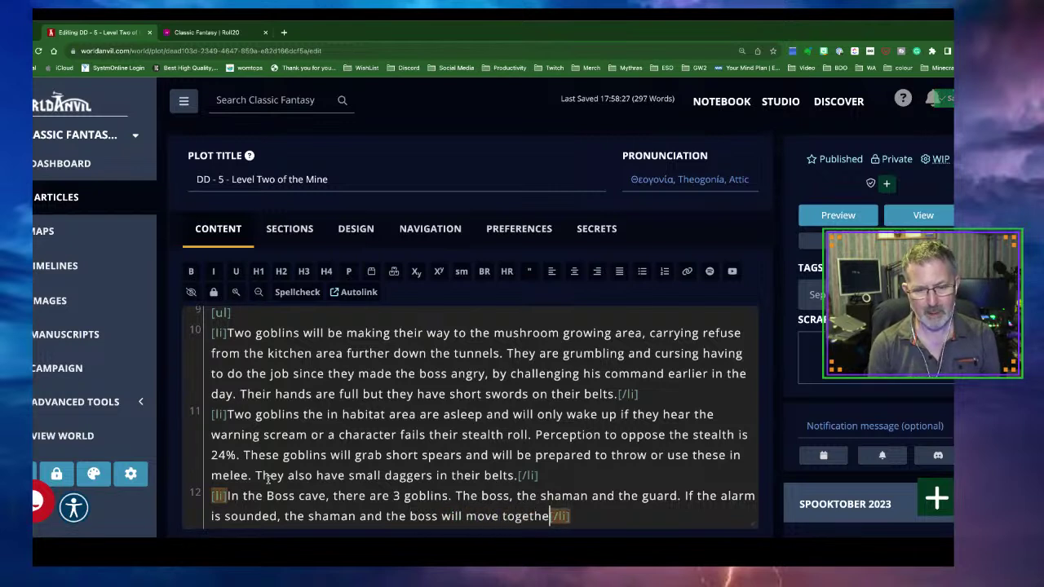
type("ne cavbe")
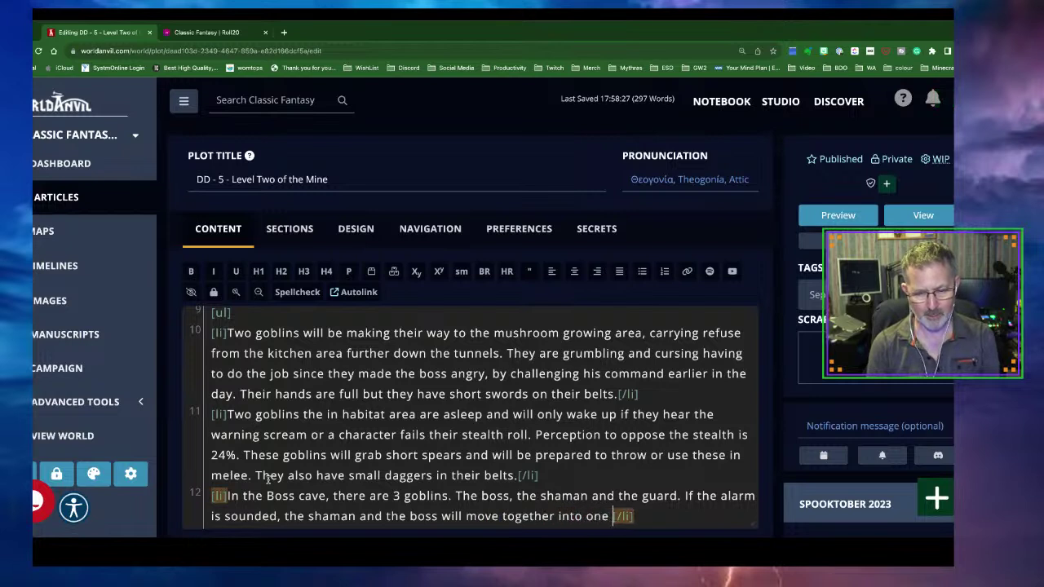
key("BackSpace")
key("BackSpace")
type("e and the")
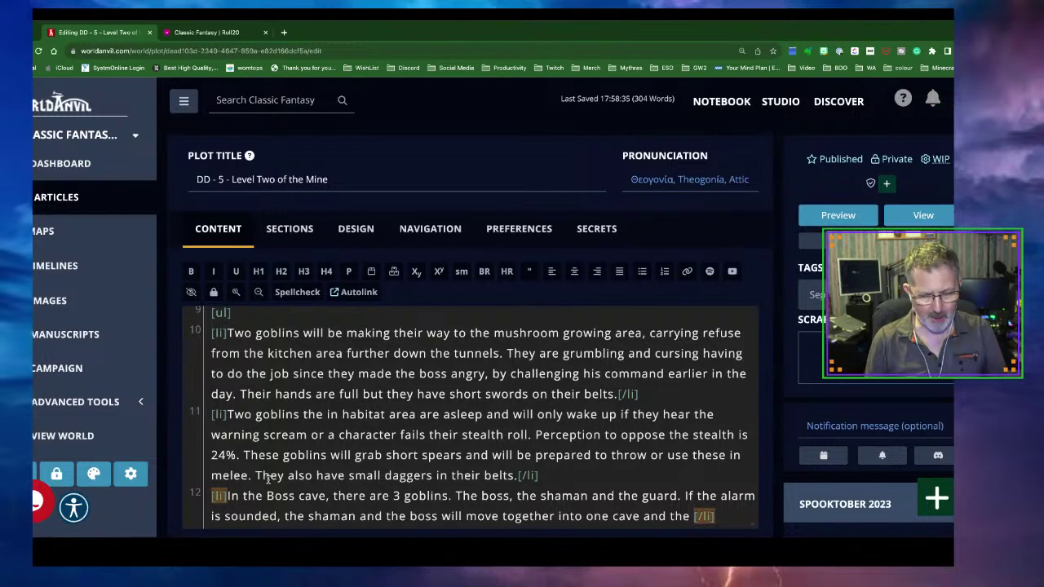
Step: Complete the alarm sentence of the third list item with "guard will take a defensive stance to protect"
type("gua")
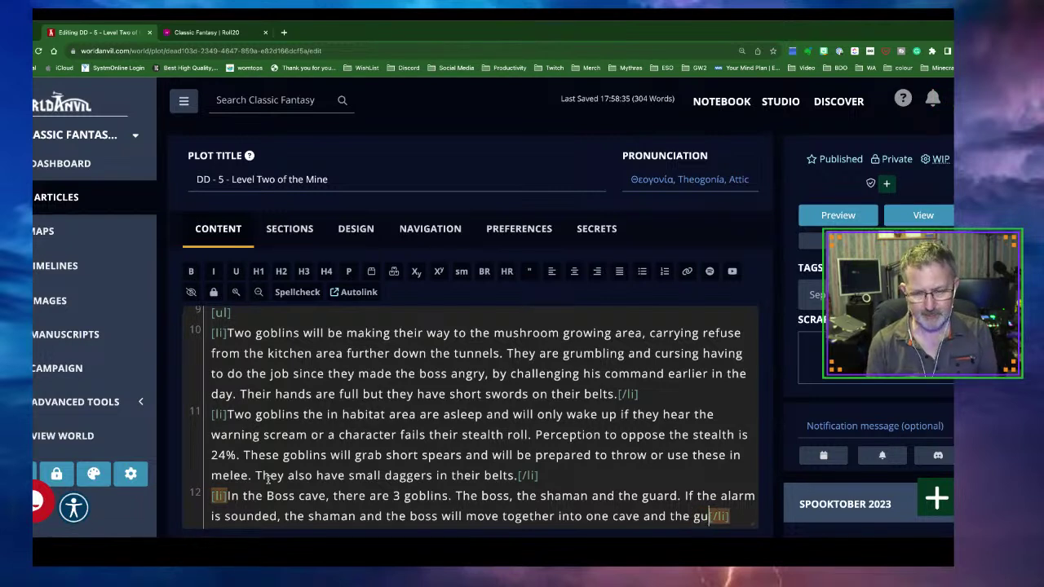
type("rd will ")
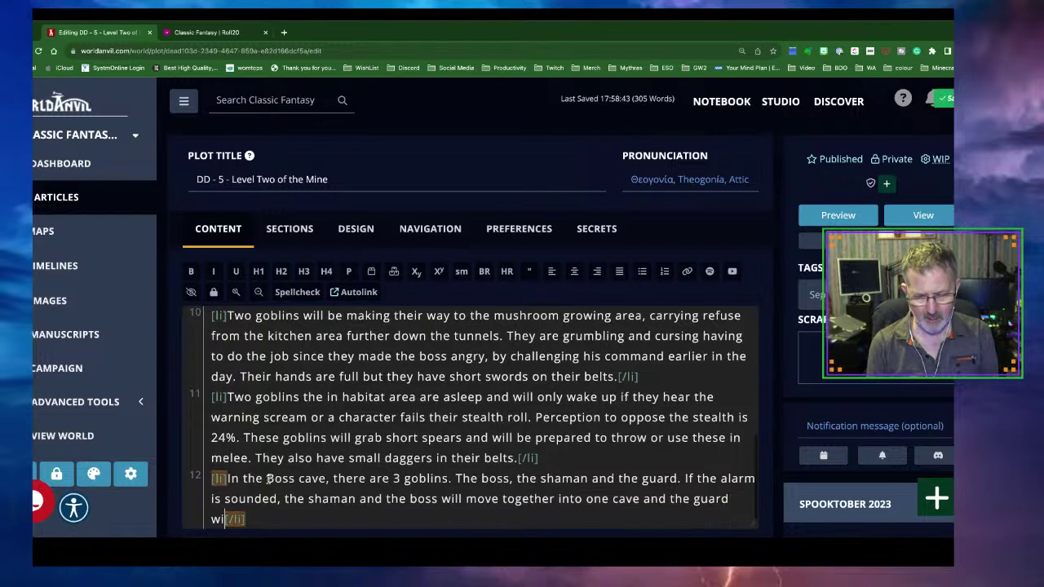
type("take a ")
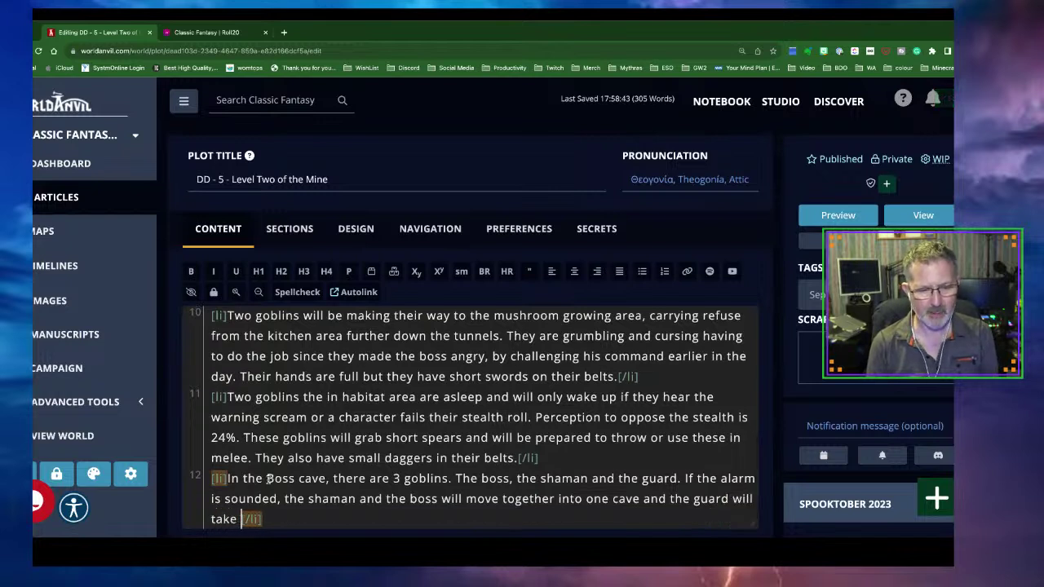
type("defn")
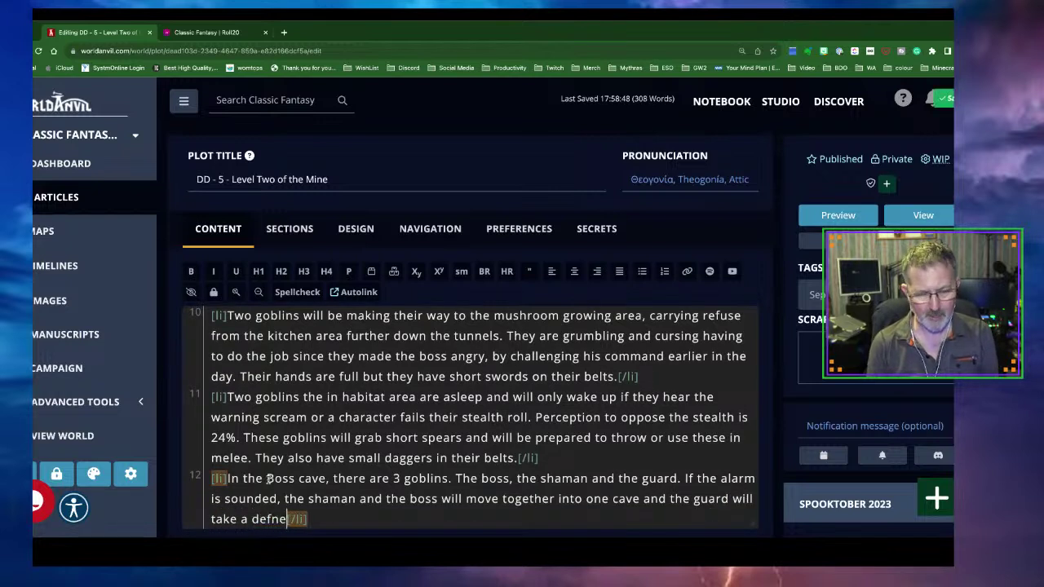
key("BackSpace")
type("ense")
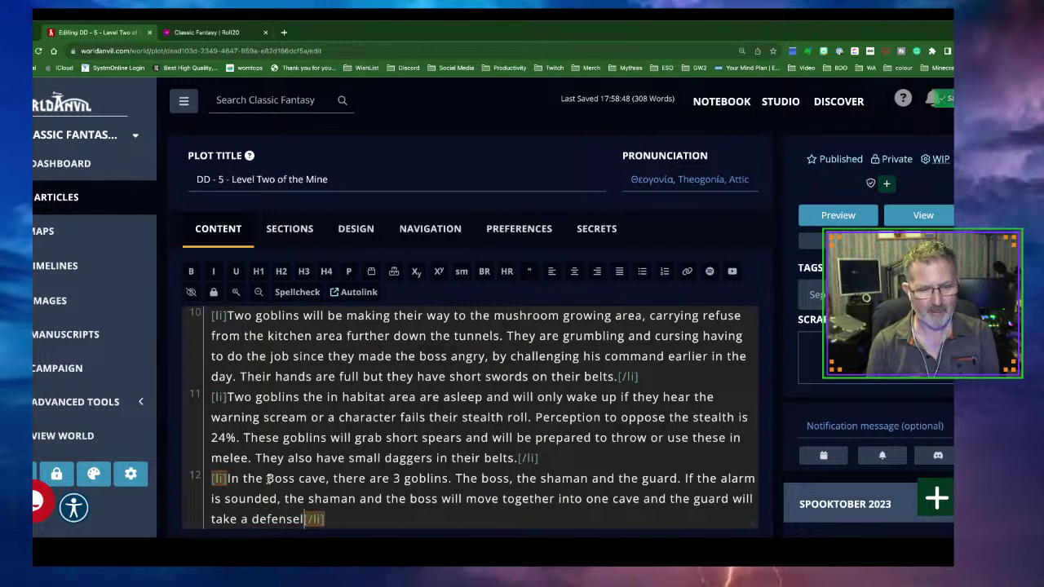
key("BackSpace")
type("ive stance")
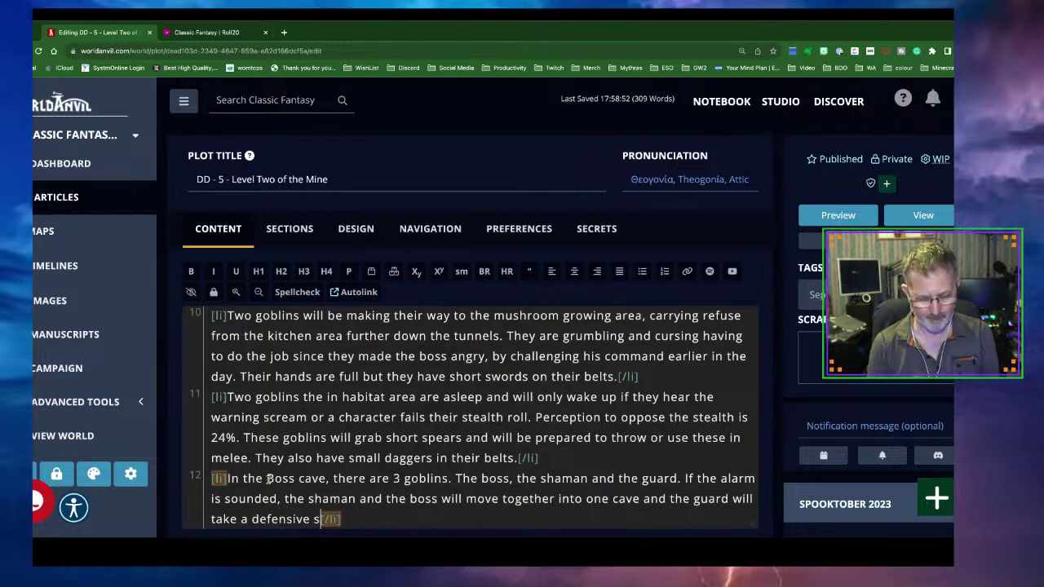
type(" to protect")
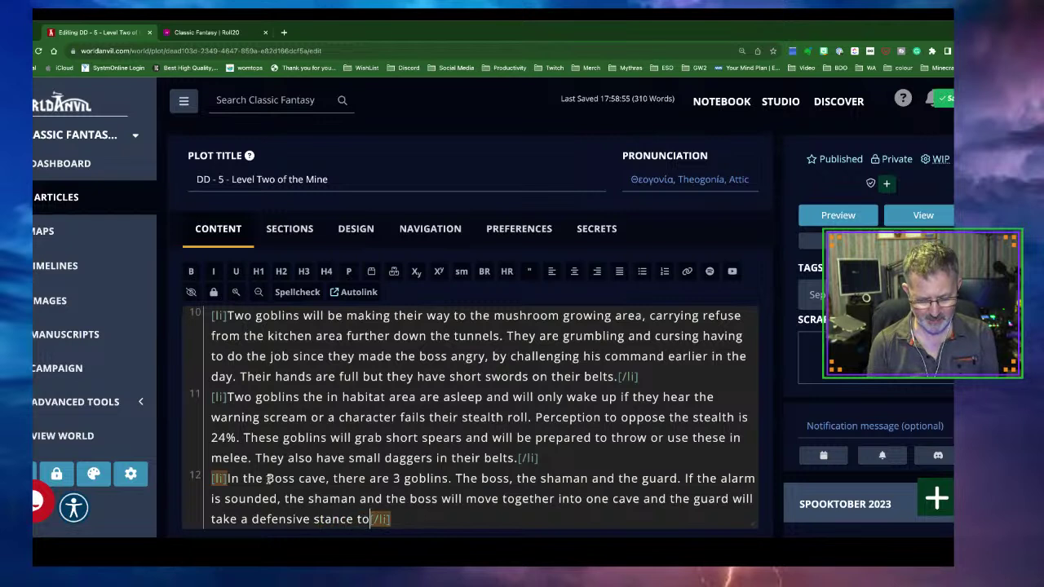
Step: Close the alarm sentence and describe the guard's weapons with "The guard is carrying a spear and short sword."
type(". The ")
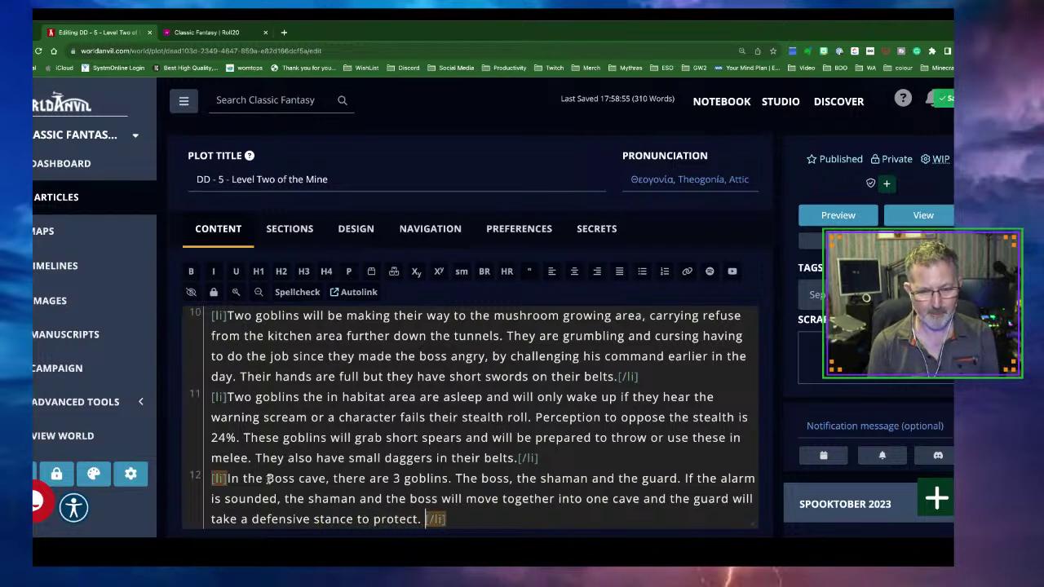
type("guard is car")
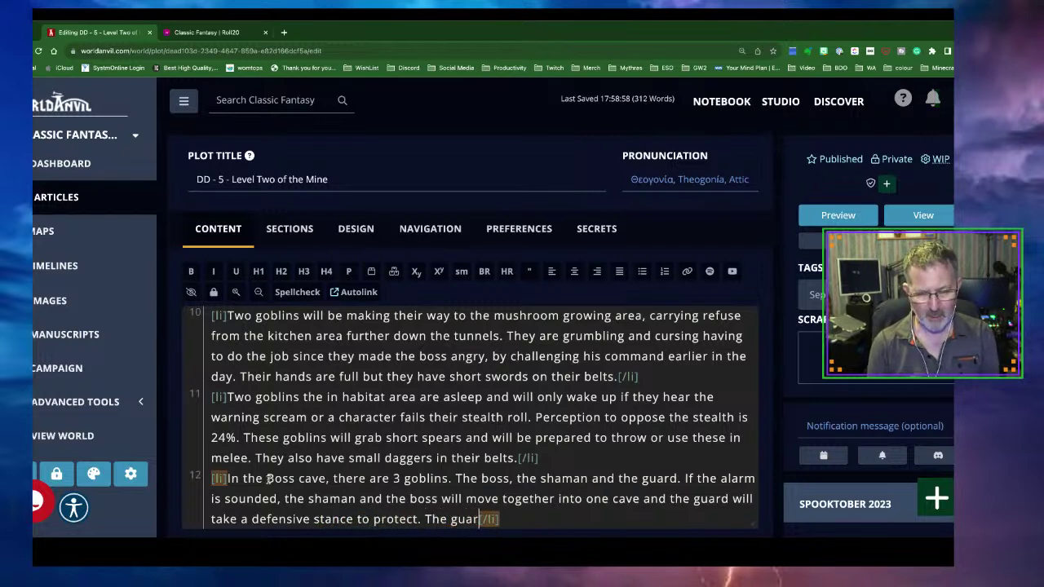
type("rying a ")
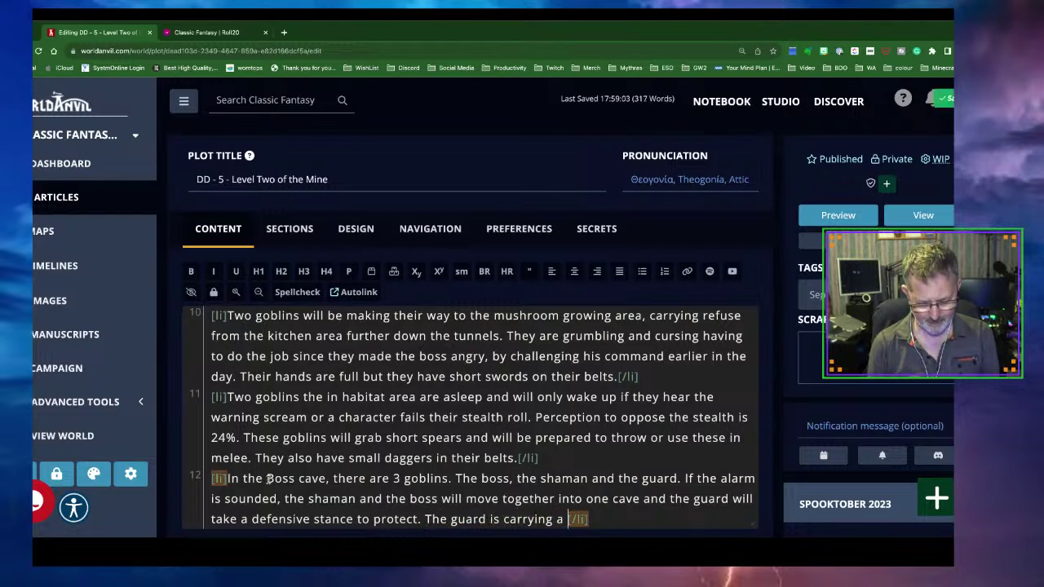
type("spear and sh")
type("ort sowrd")
key("BackSpace")
key("BackSpace")
key("BackSpace")
key("BackSpace")
type("word. The")
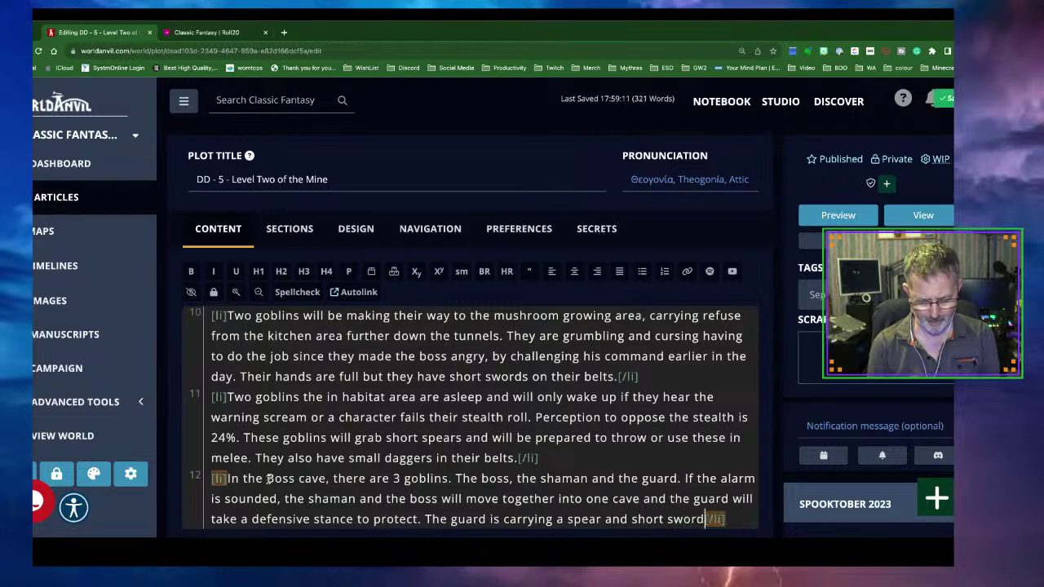
Step: Describe the boss's weapon in the third list item so it reads "The Boss, has a rather big club."
type(" Bo")
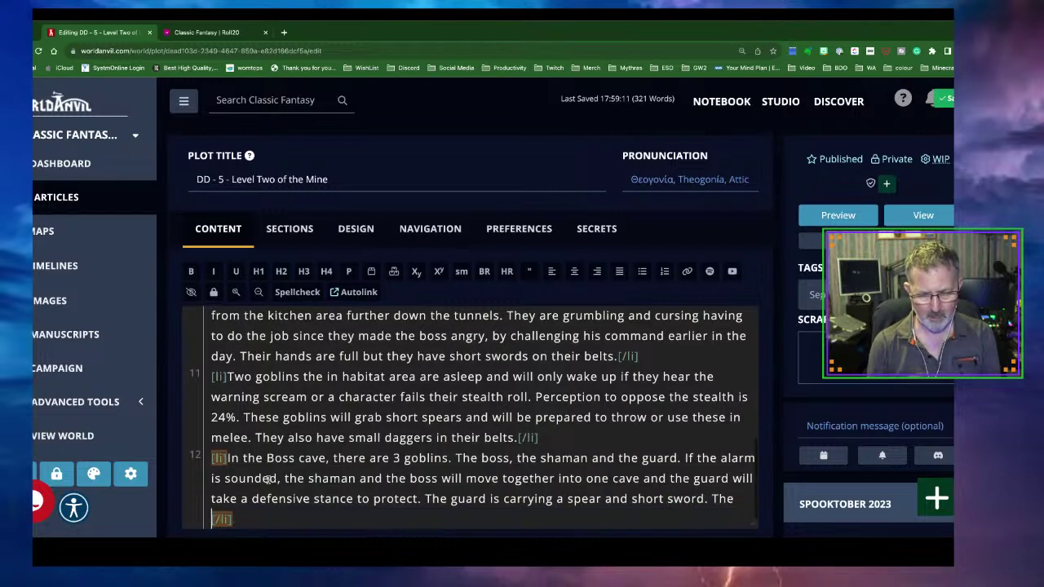
type("ss, has a ")
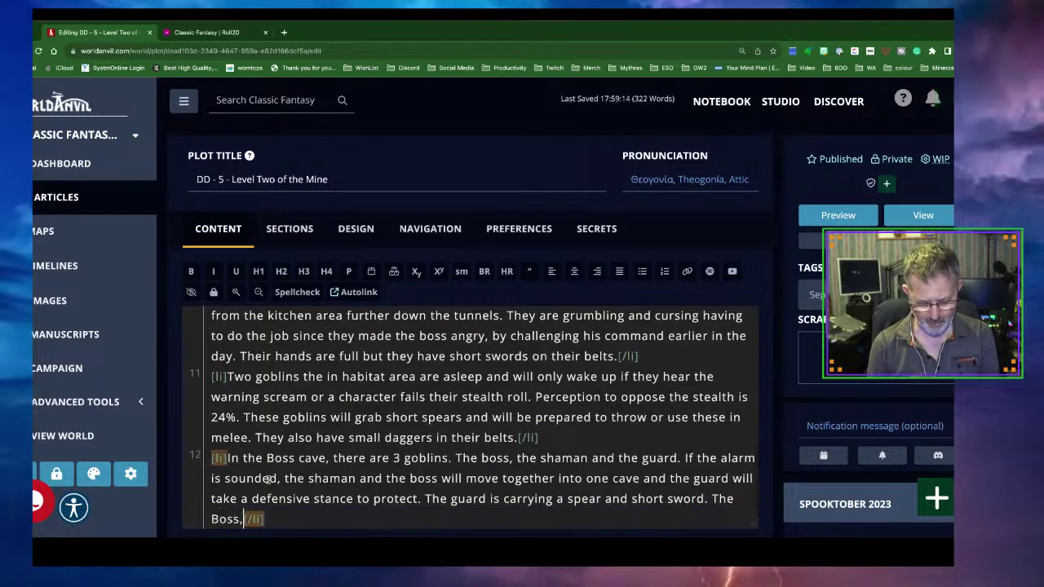
type("rather big ")
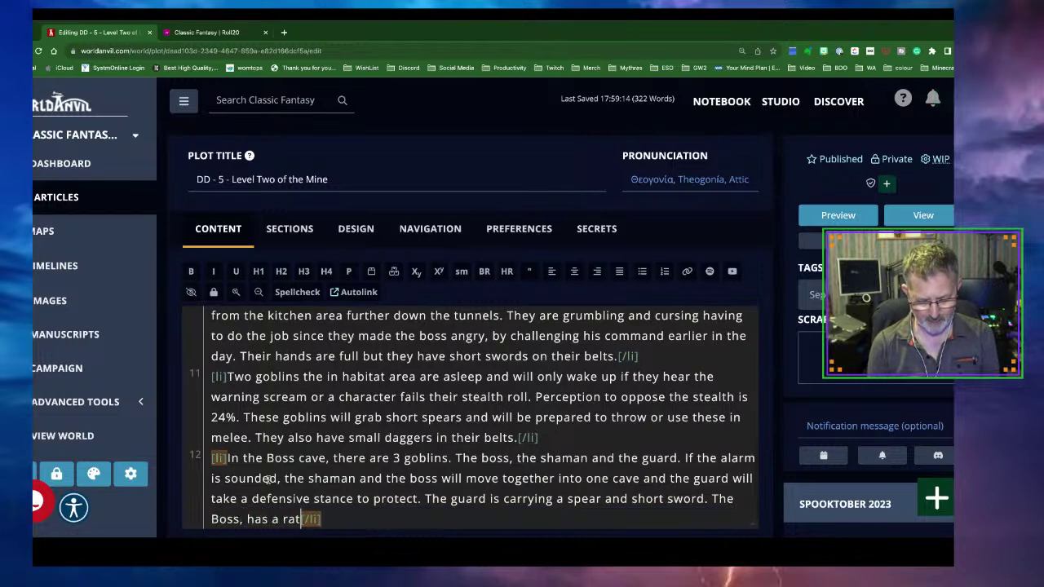
type("club. ")
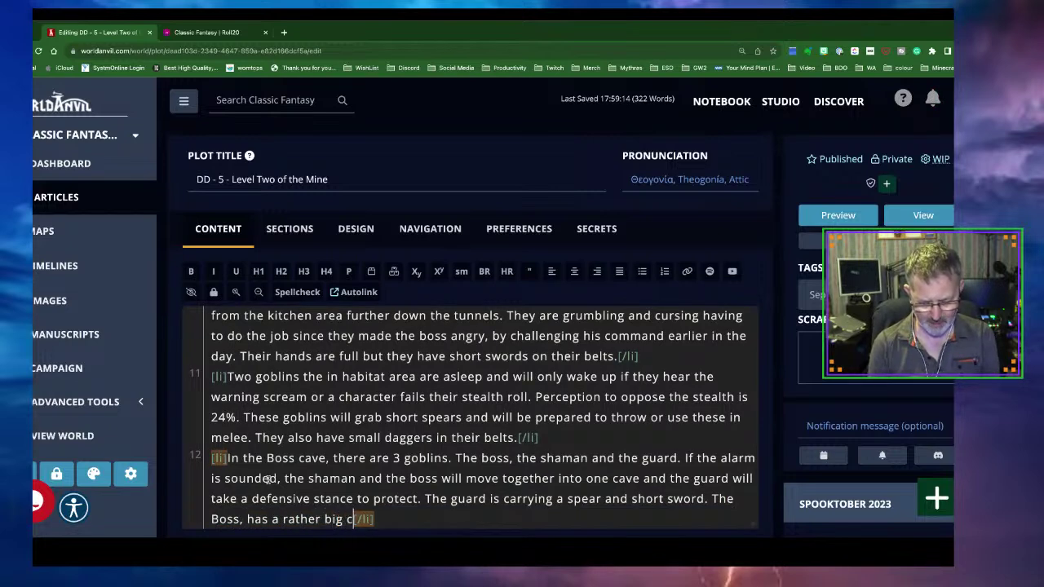
Step: End the third list item with "And the shaman is armed with spells and a dagger."
type("And the sh")
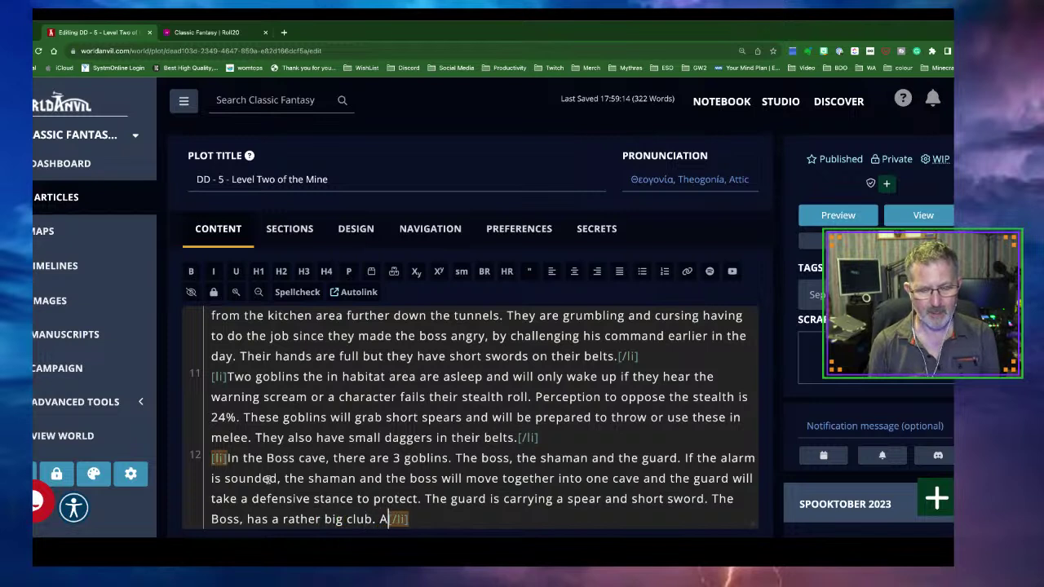
type("aman is arm")
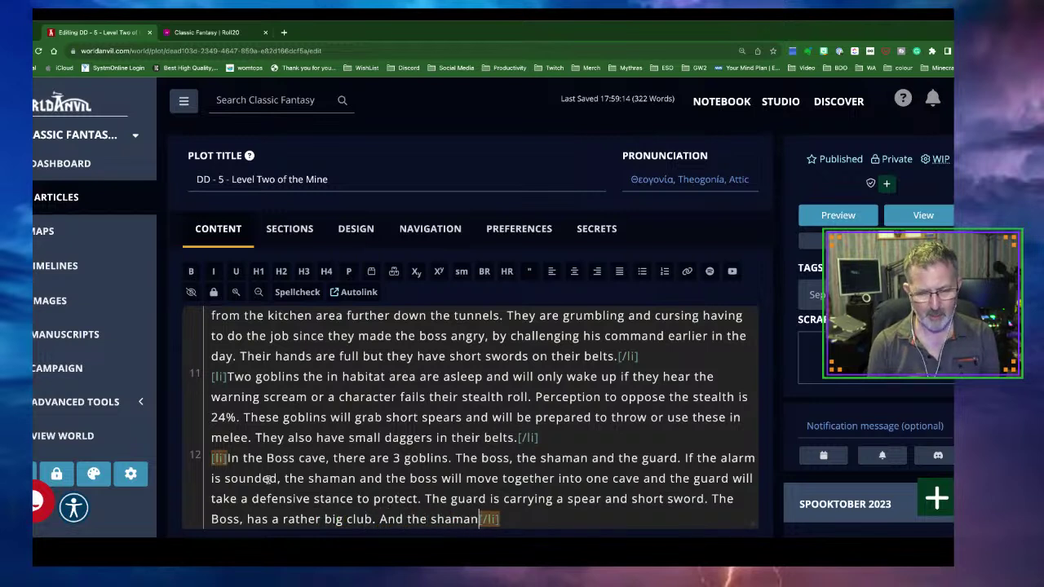
type("ed with sm")
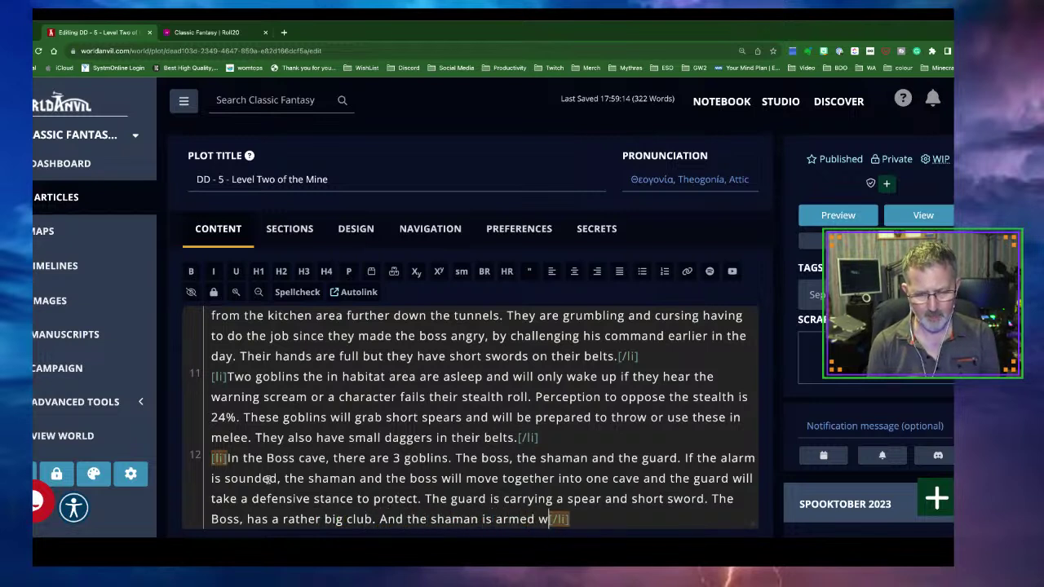
key("BackSpace")
type("pells and a dagger")
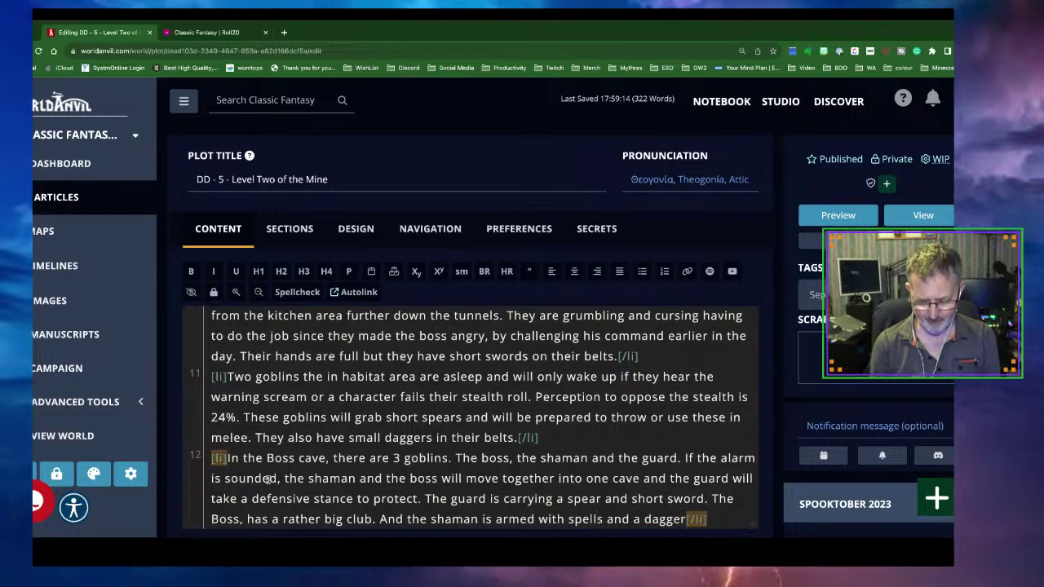
type(".")
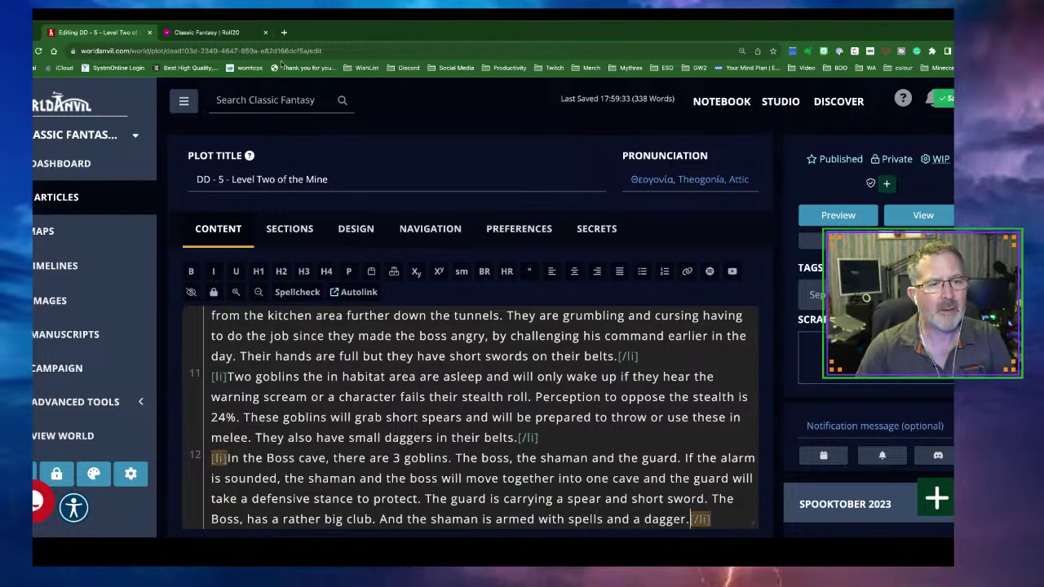
Step: Switch to the Roll20 map and move the token from the northwestern cave into the small cave south of the northeastern tunnel
left_click(217, 37)
scroll(379, 224, "up", 5)
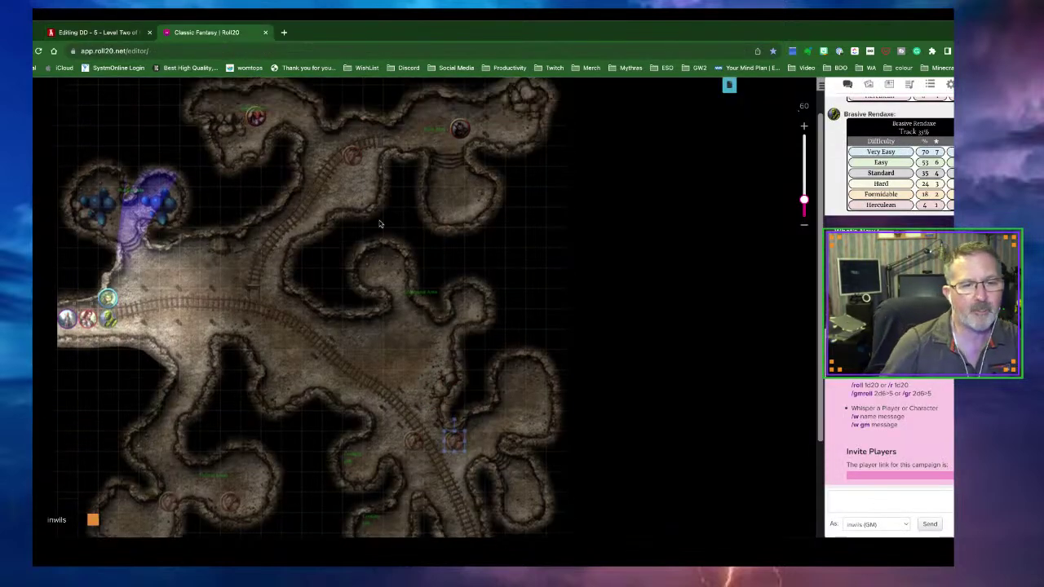
left_click(261, 190)
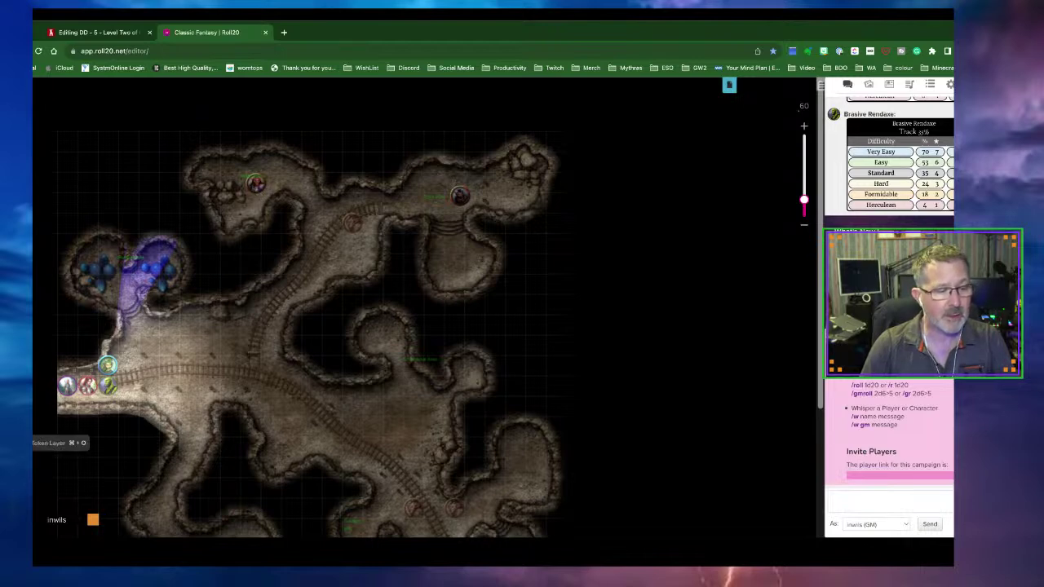
left_click_drag(252, 189, 445, 255)
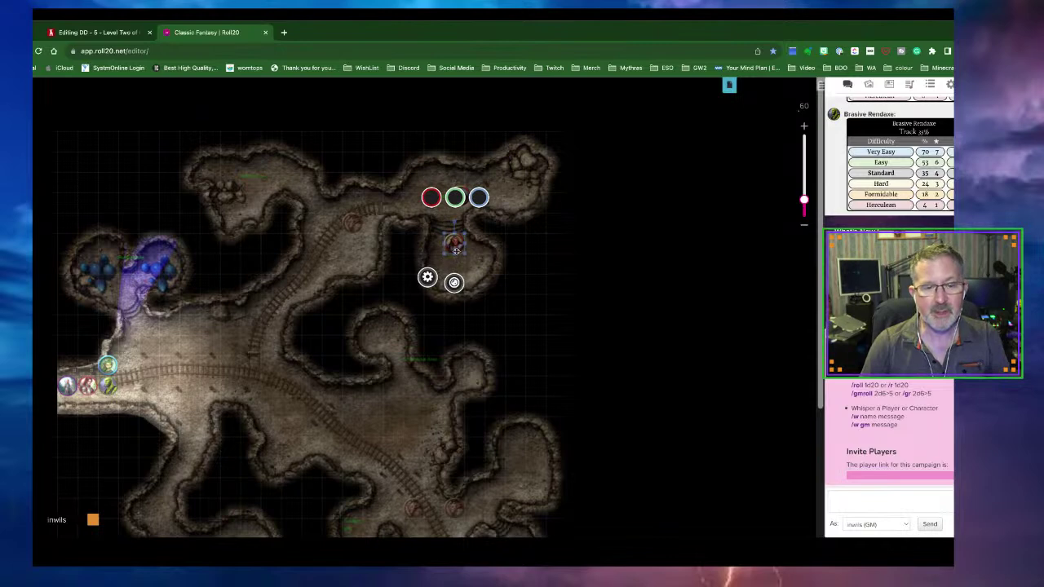
Step: Send the token in the small northeastern cave and the one in the tunnel just north of it to the GM layer
right_click(455, 250)
mouse_move(479, 244)
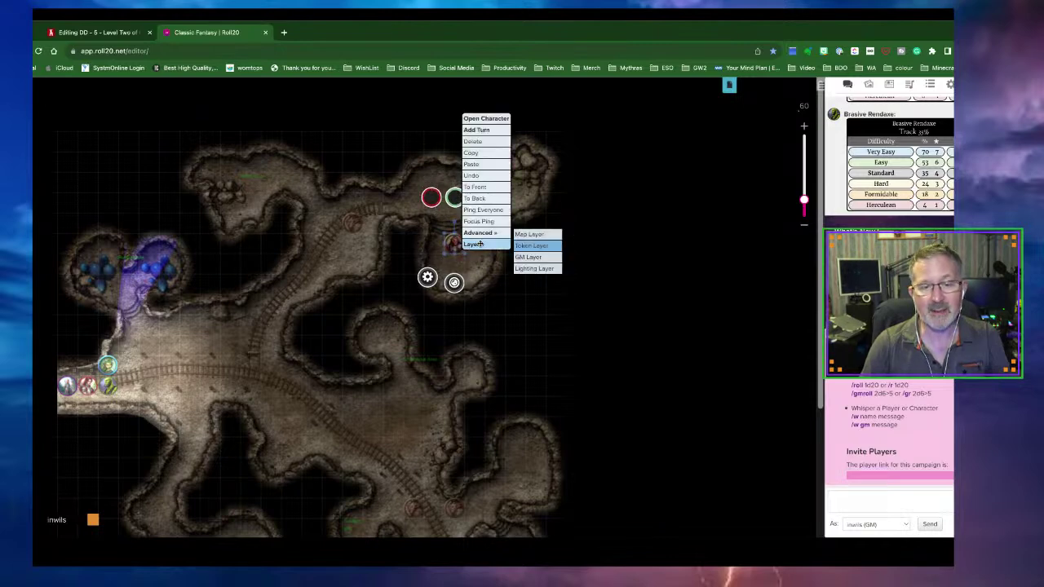
left_click(528, 258)
left_click(463, 201)
right_click(459, 206)
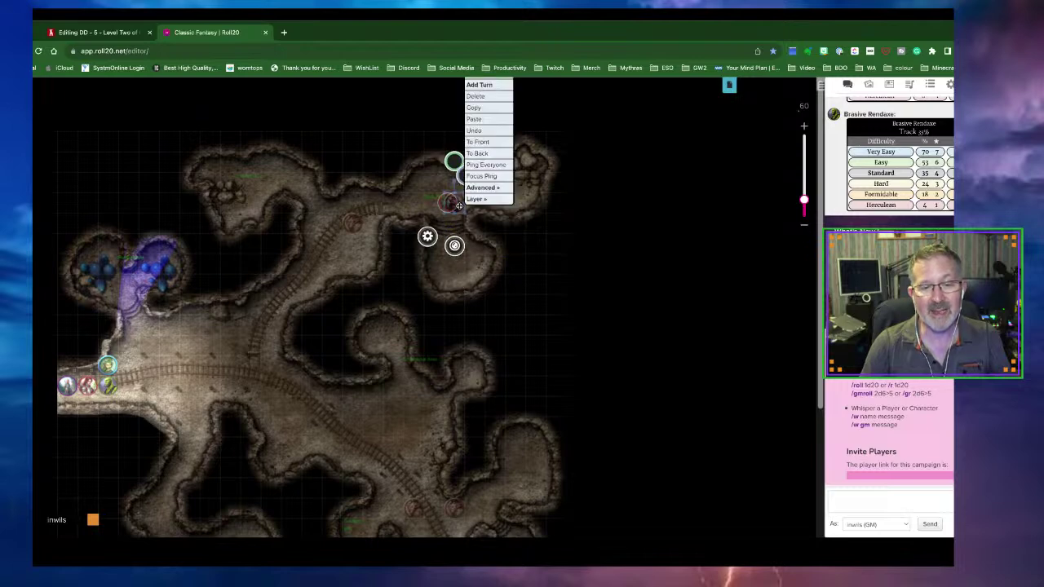
mouse_move(472, 201)
left_click(531, 213)
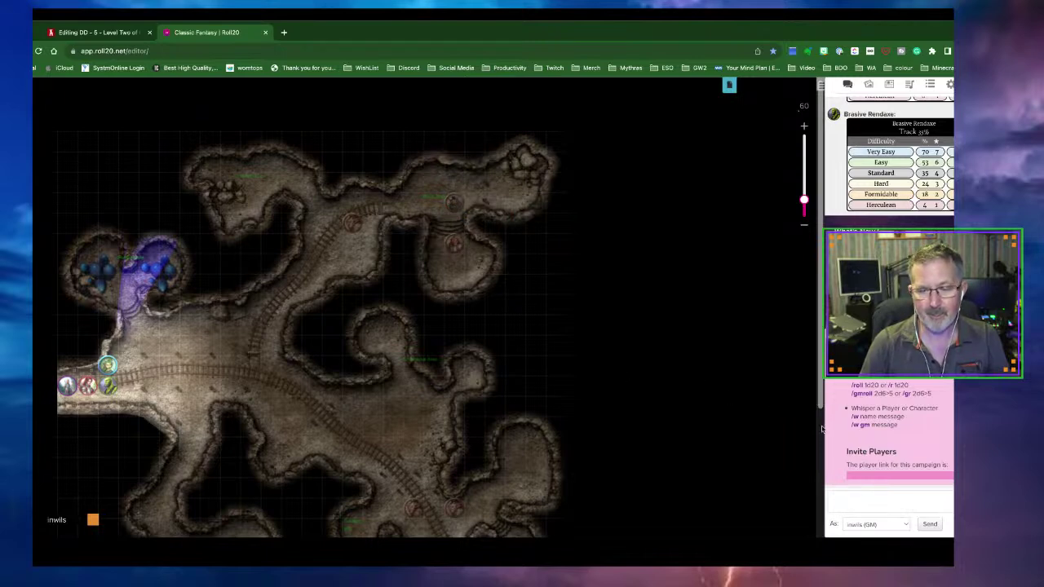
scroll(661, 386, "down", 5)
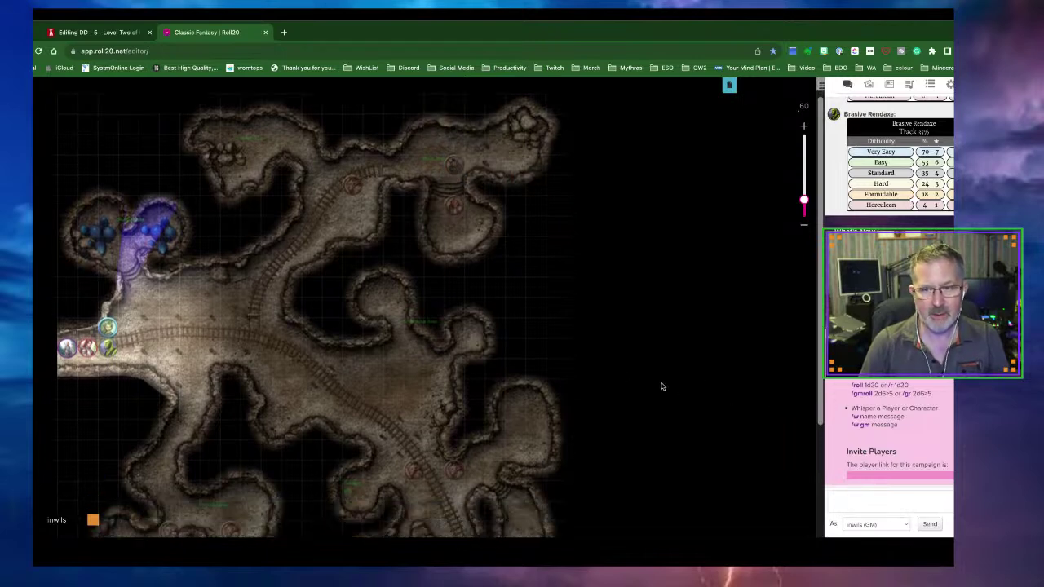
Step: Draw a dark-outlined rectangle filled with #0c343d, about two grid squares wide, over the rubble in the northwestern cave
scroll(662, 387, "down", 1)
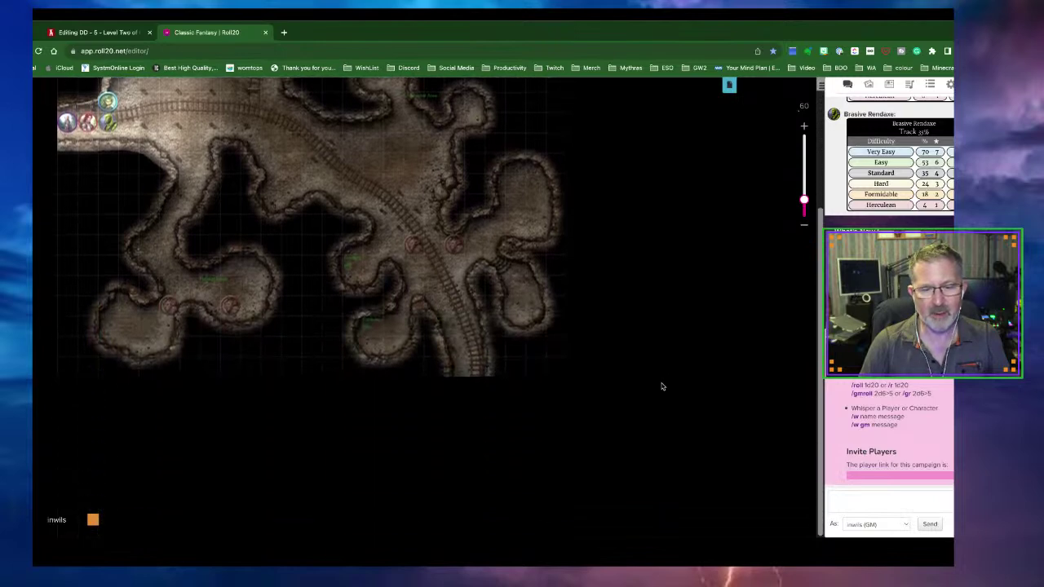
scroll(661, 386, "up", 6)
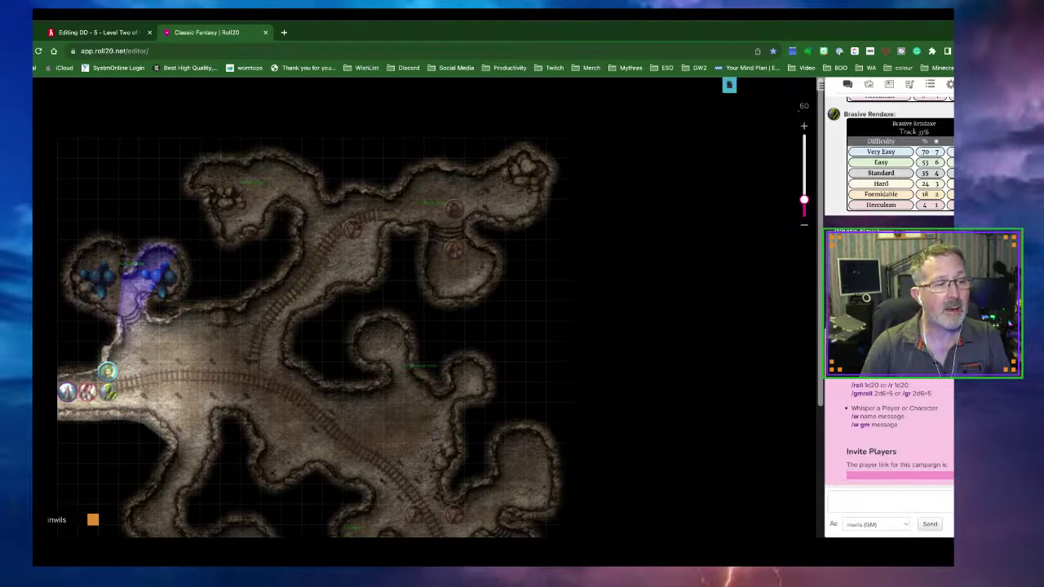
left_click(20, 155)
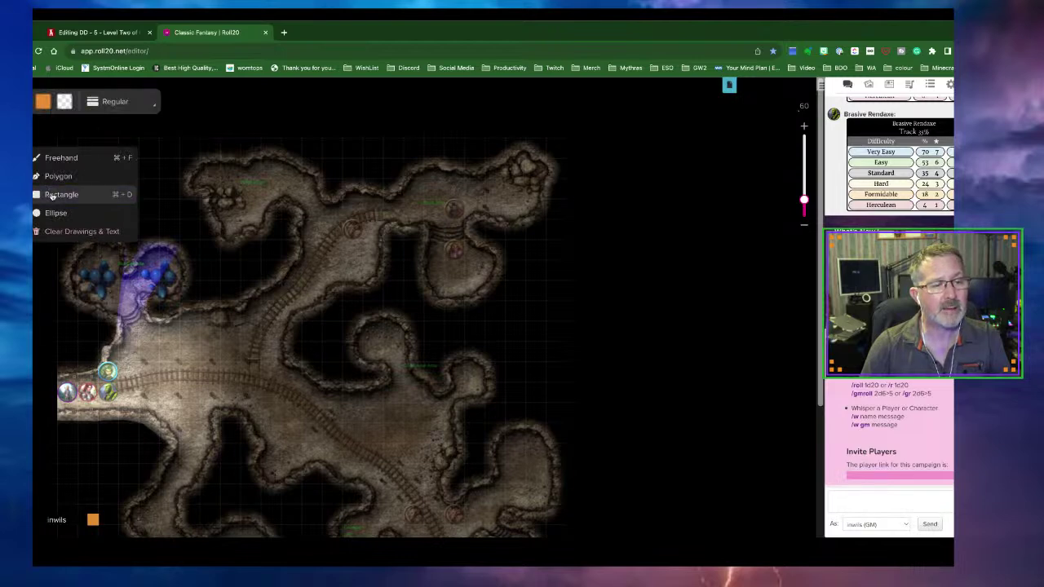
left_click(41, 104)
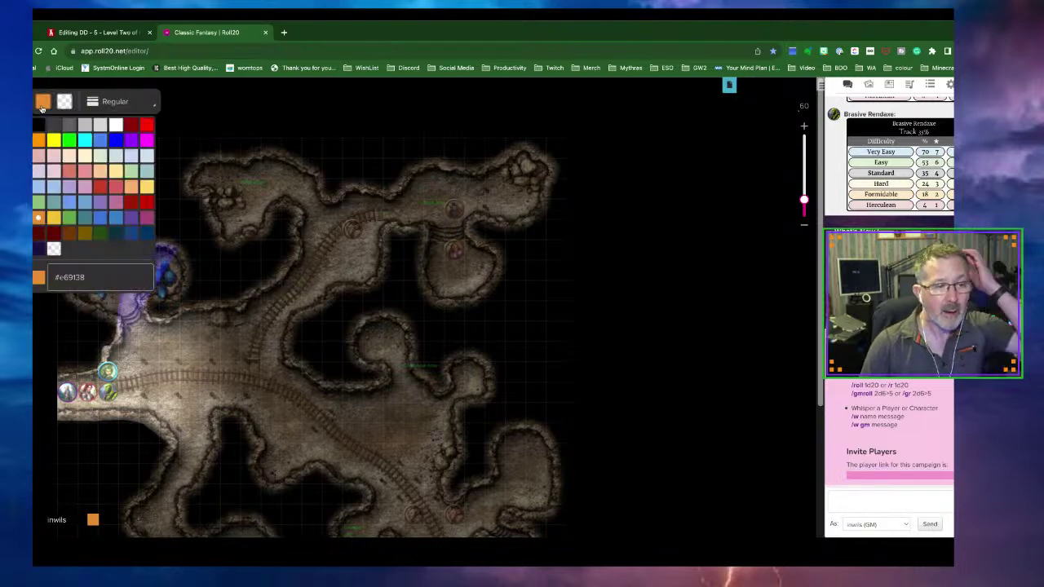
left_click(65, 105)
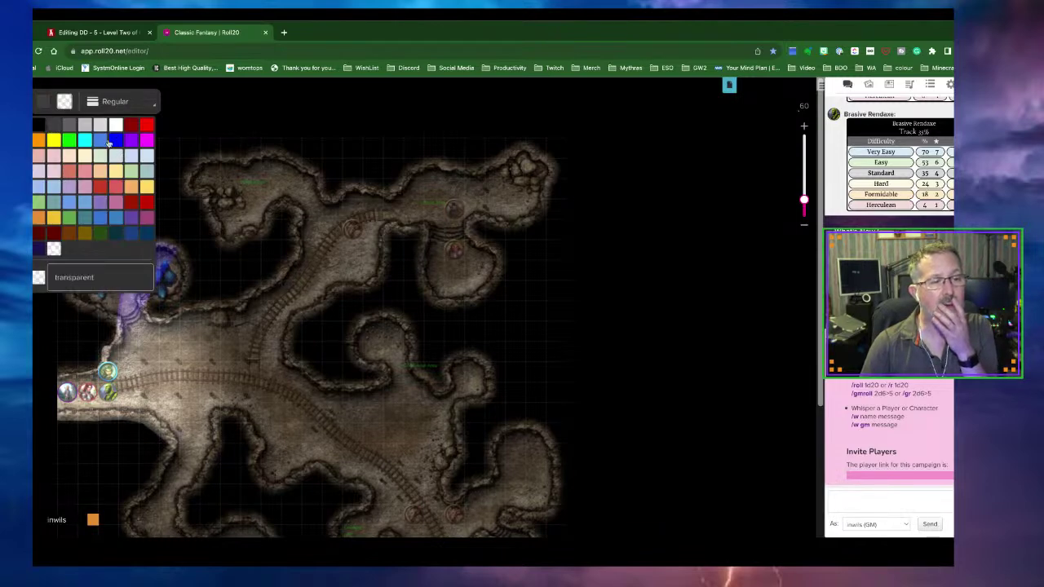
left_click(115, 235)
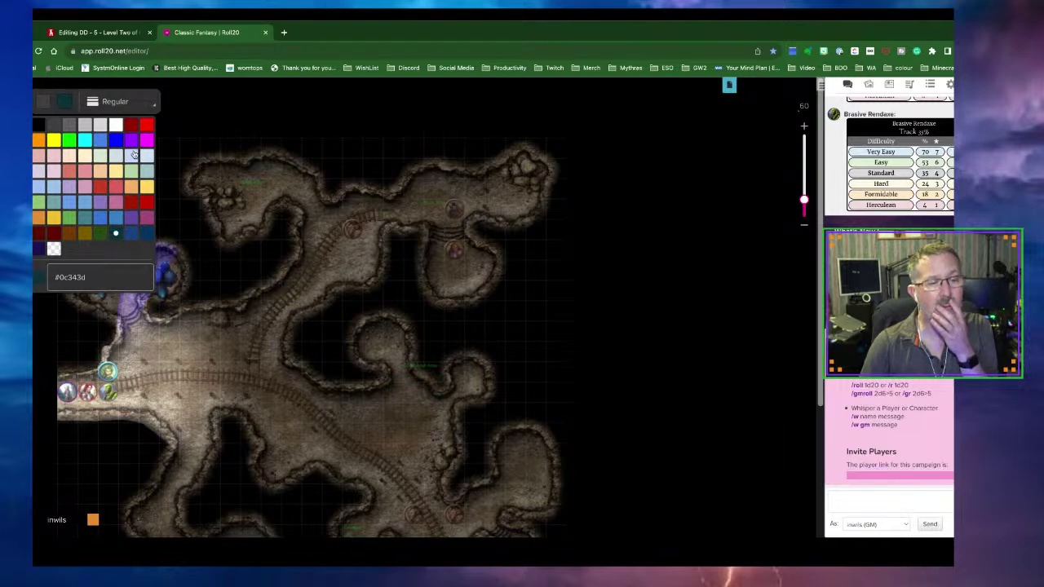
left_click(210, 177)
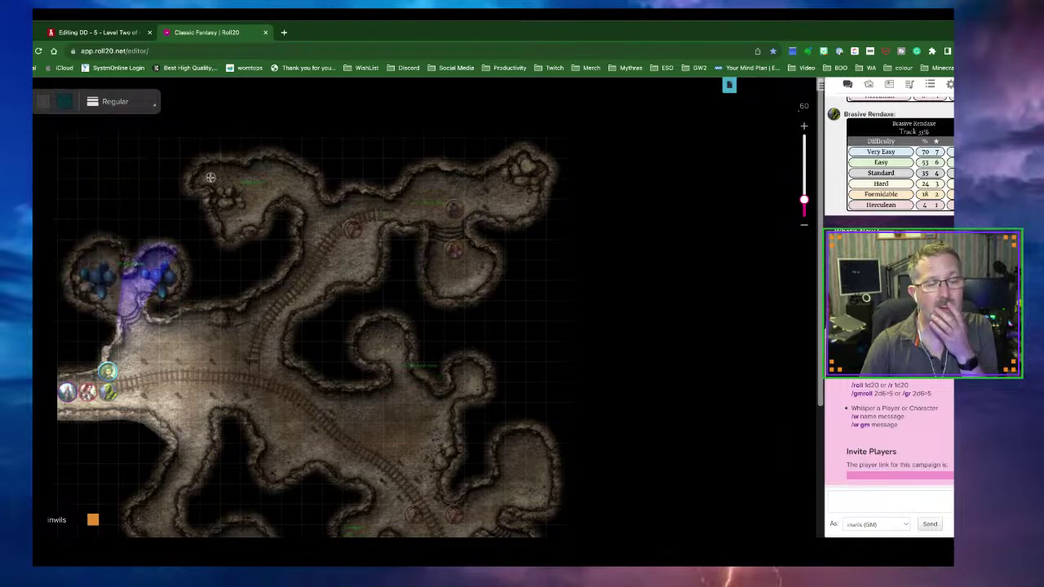
left_click_drag(220, 197, 254, 214)
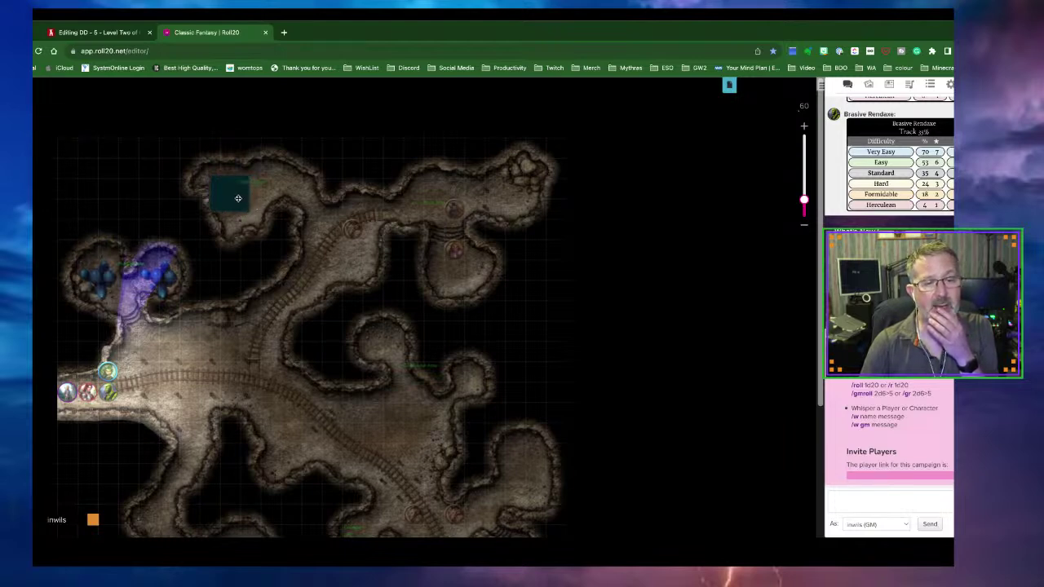
Step: Nudge the teal square in the northwestern cave slightly north and send it to the map layer
left_click(238, 198)
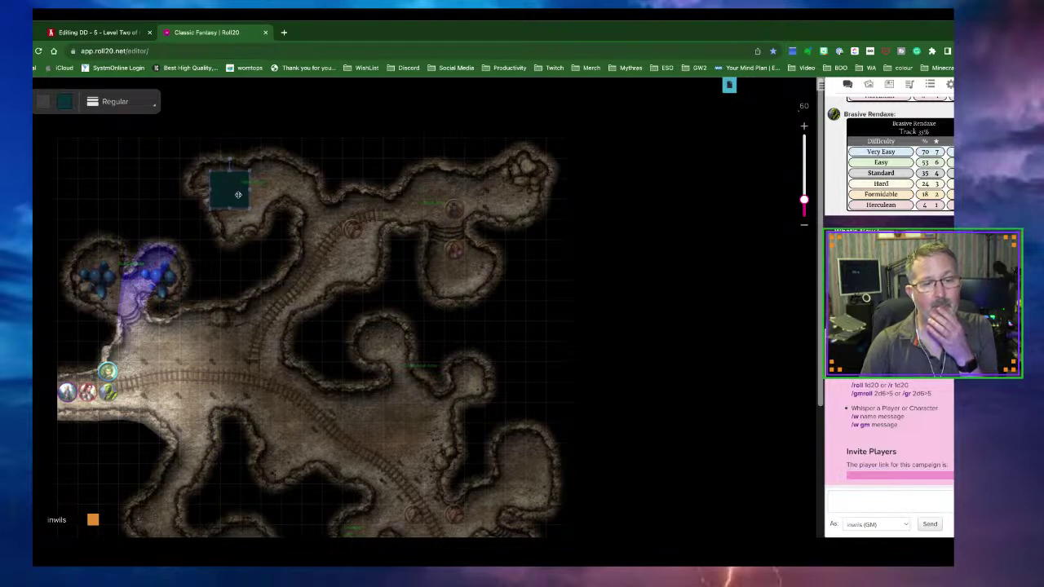
right_click(238, 194)
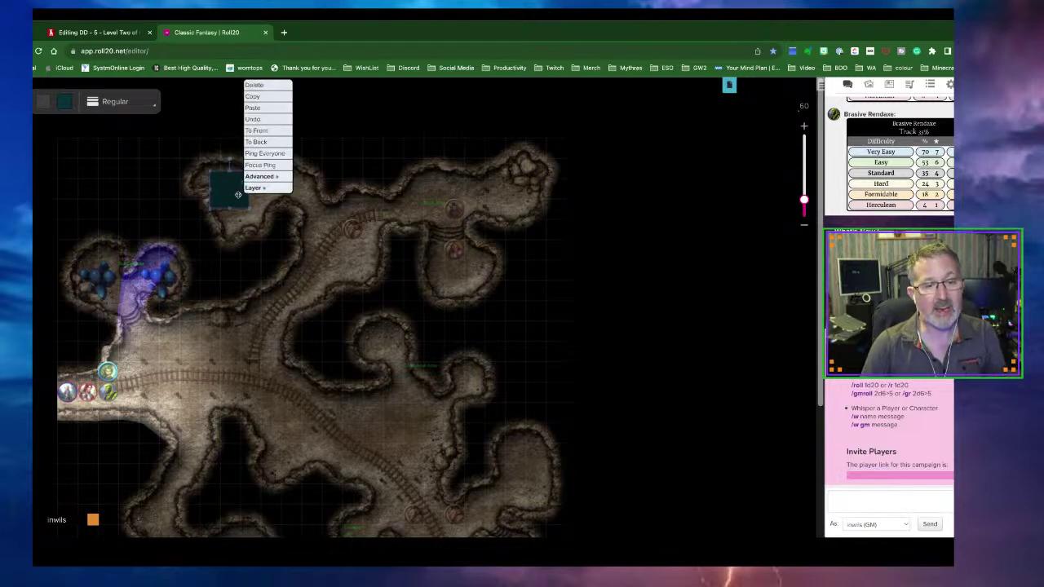
mouse_move(252, 189)
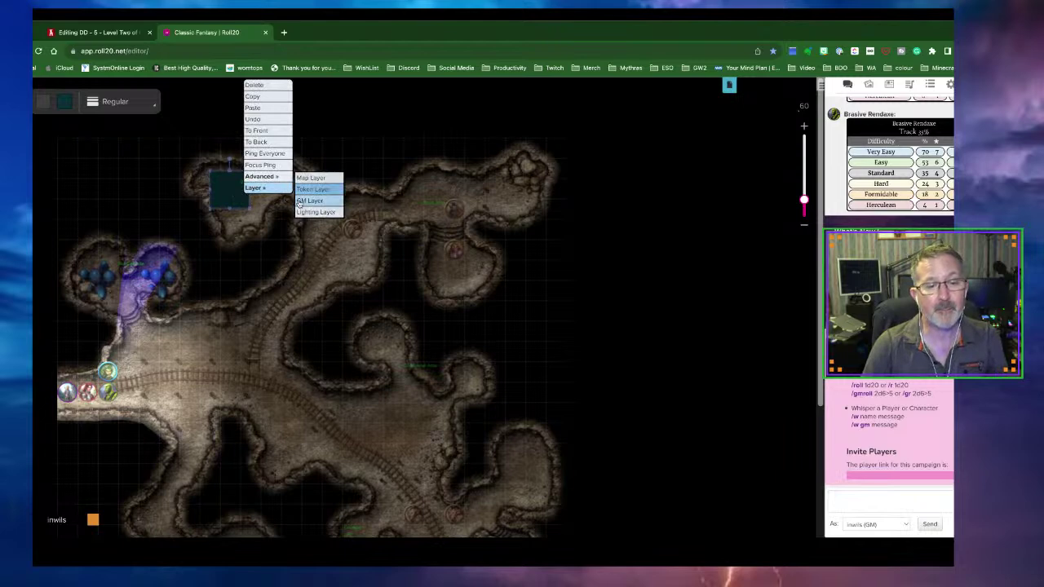
left_click(309, 178)
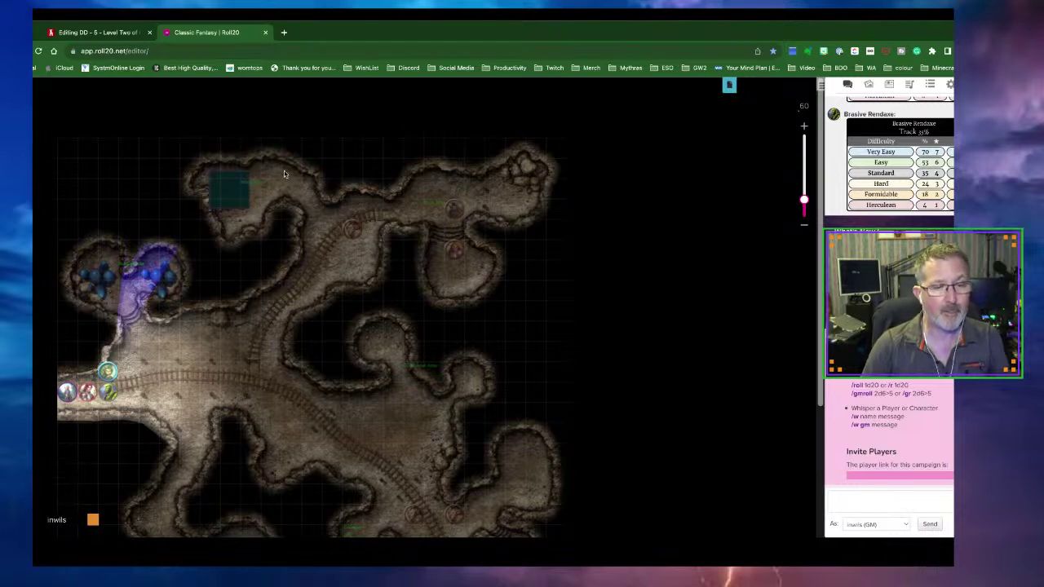
Step: Move the green text label from the northwestern cave into the small cave south of the northeastern tunnel
left_click(260, 185)
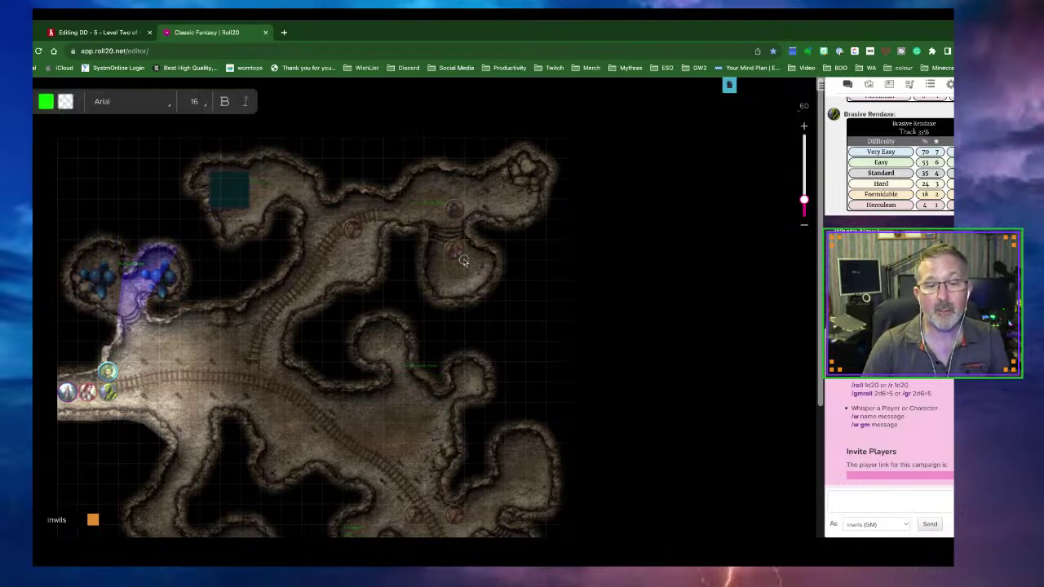
left_click(312, 146)
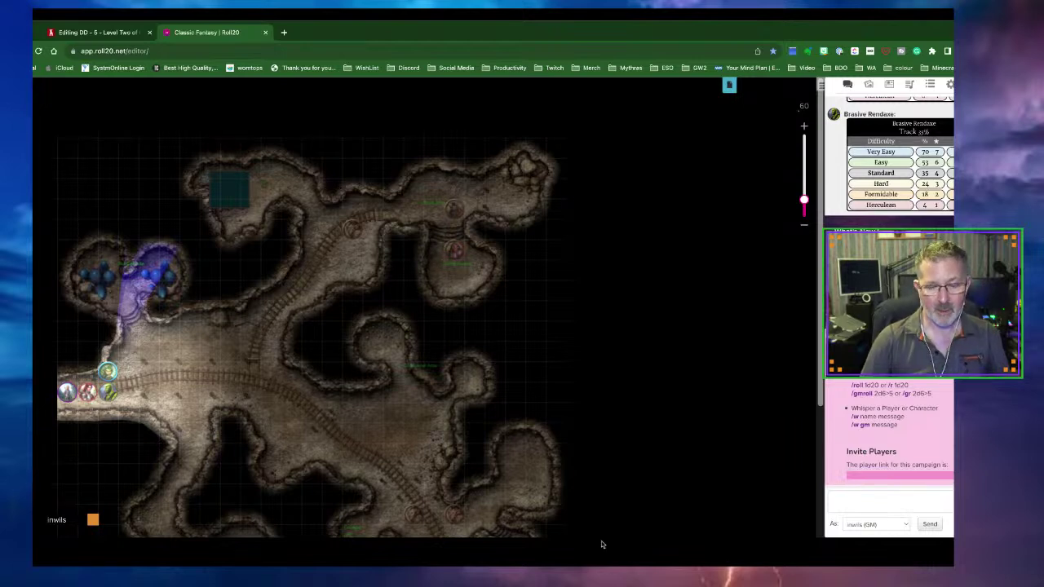
Step: Switch to the World Anvil article and insert an empty paragraph above the "Possible order of events" heading
left_click(100, 33)
scroll(421, 379, "up", 5)
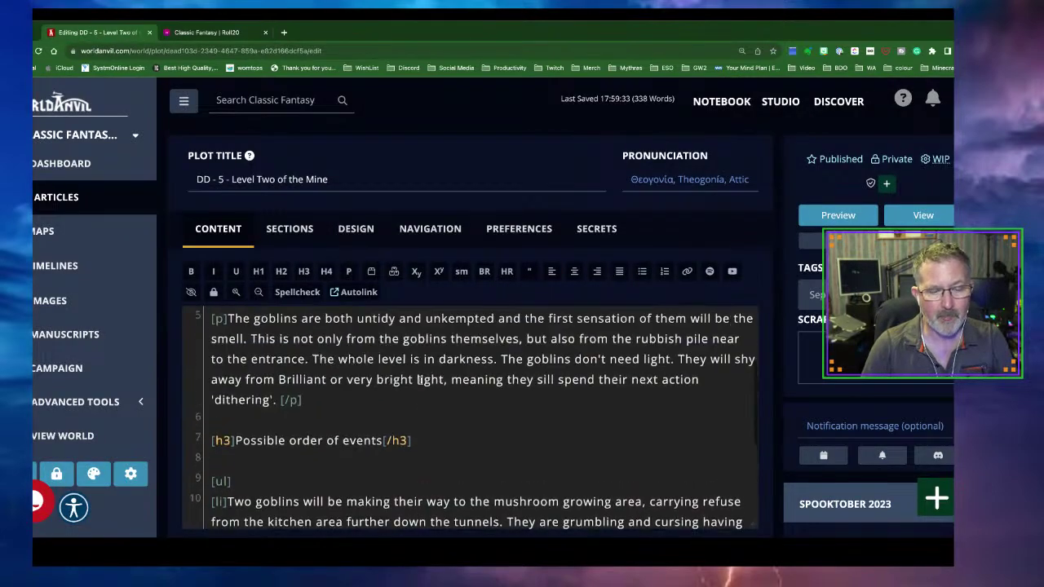
left_click(375, 400)
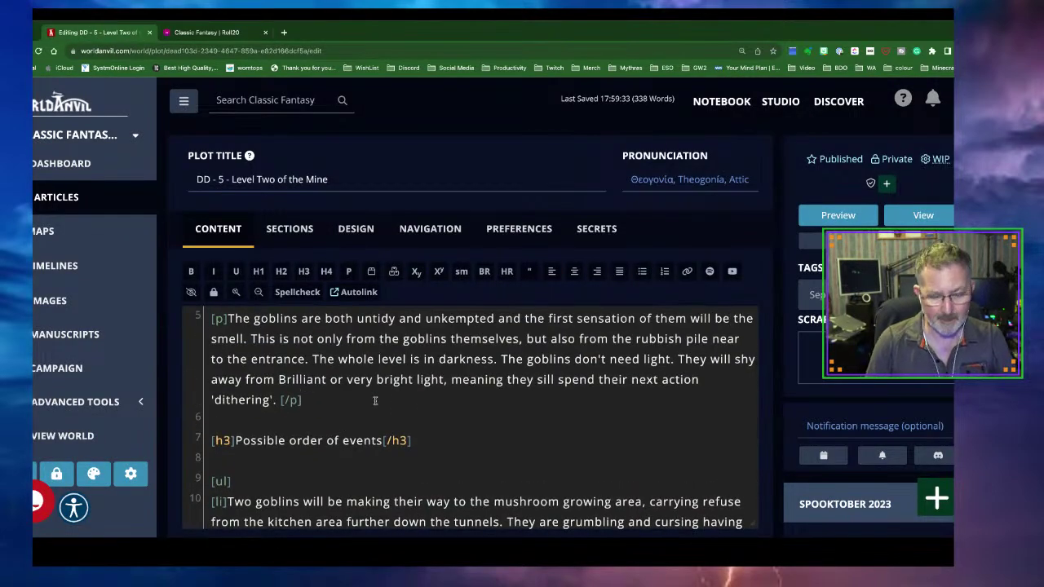
key("Return")
key("Return")
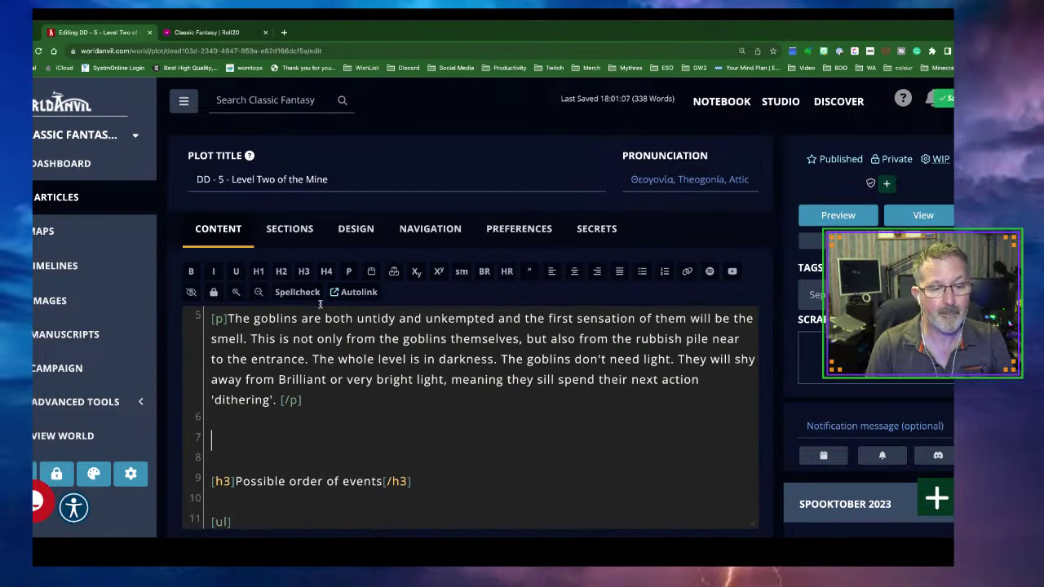
left_click(350, 272)
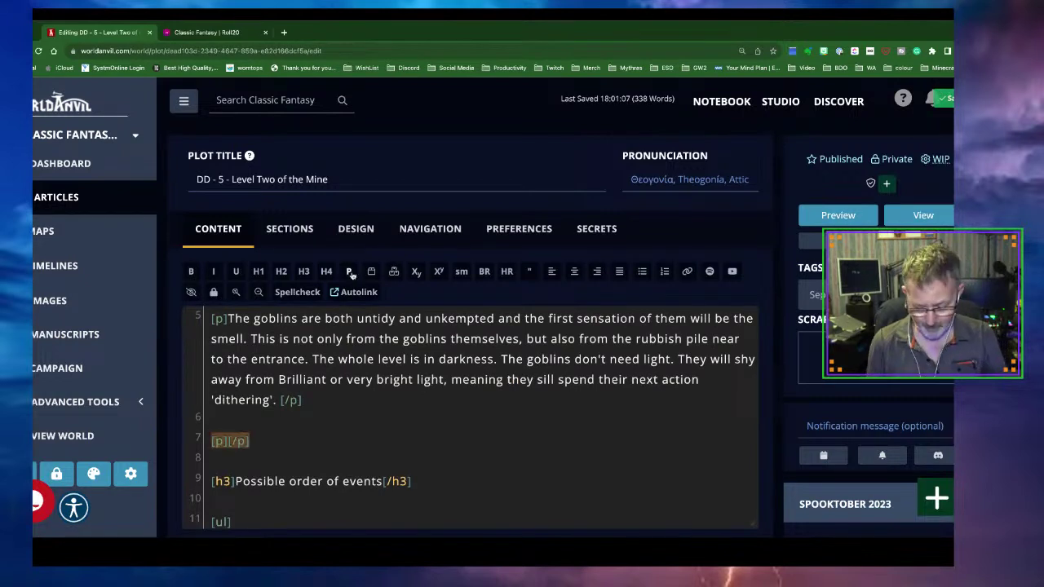
Step: Write "The shaft down to the next level is opposite the boss room." in the new paragraph
type("The ")
type("shaft down ")
type("to the ")
type("next le")
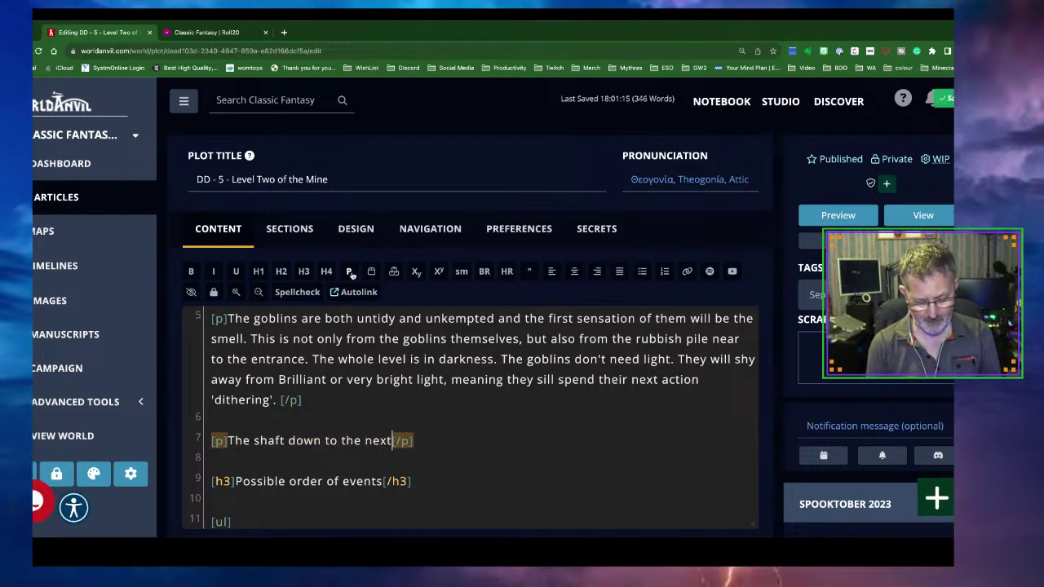
type("vel is o")
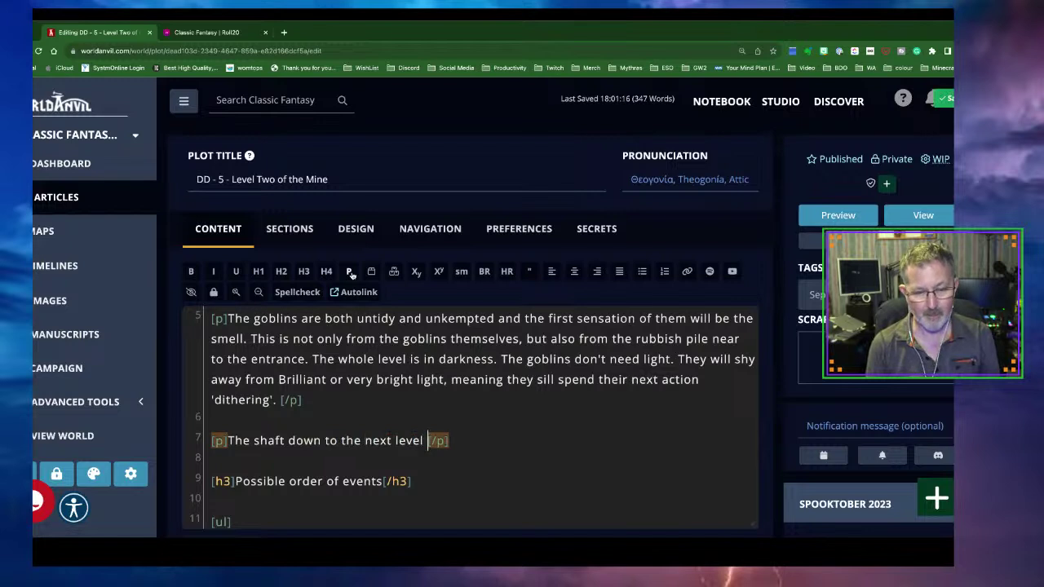
type("pposite th")
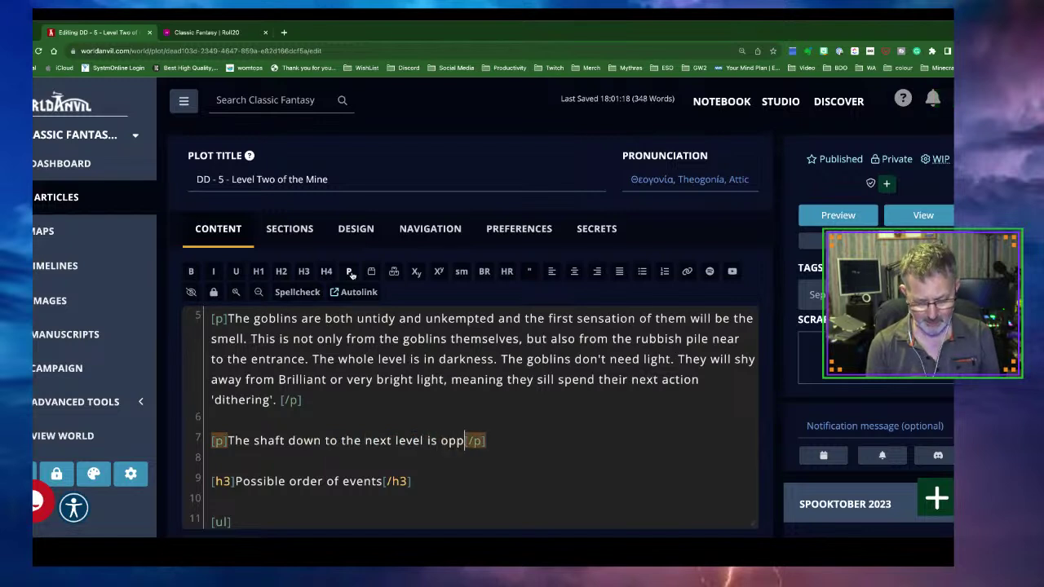
type("e ")
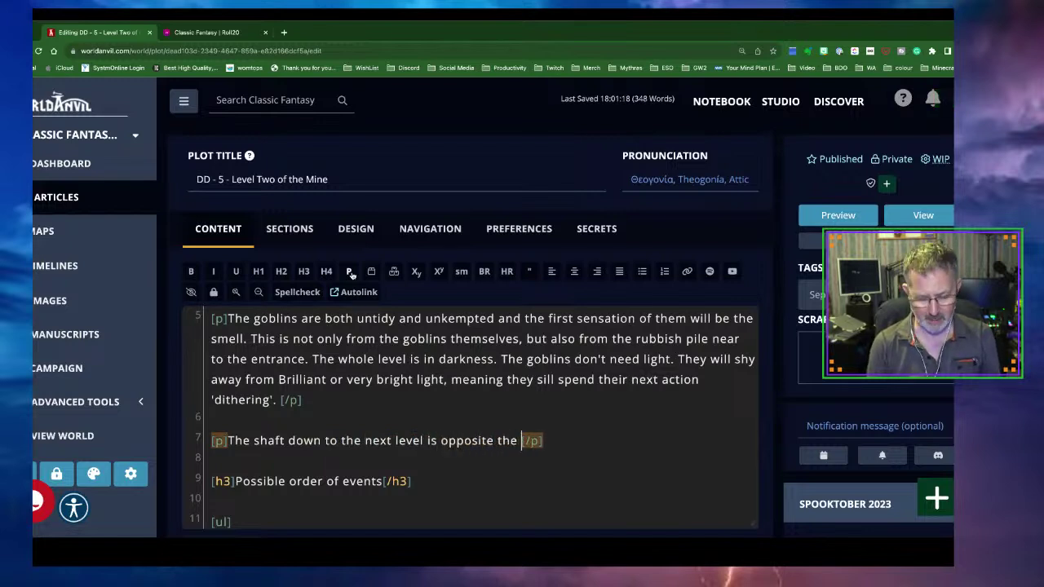
type("boss room.")
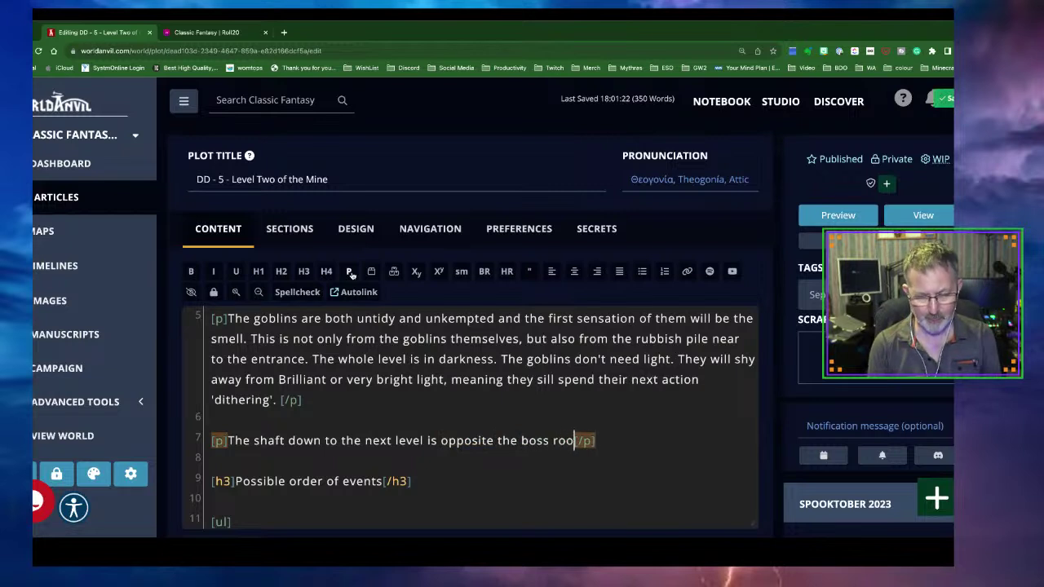
Step: Continue the shaft paragraph with "The guard is always alert and will"
type(" The gau")
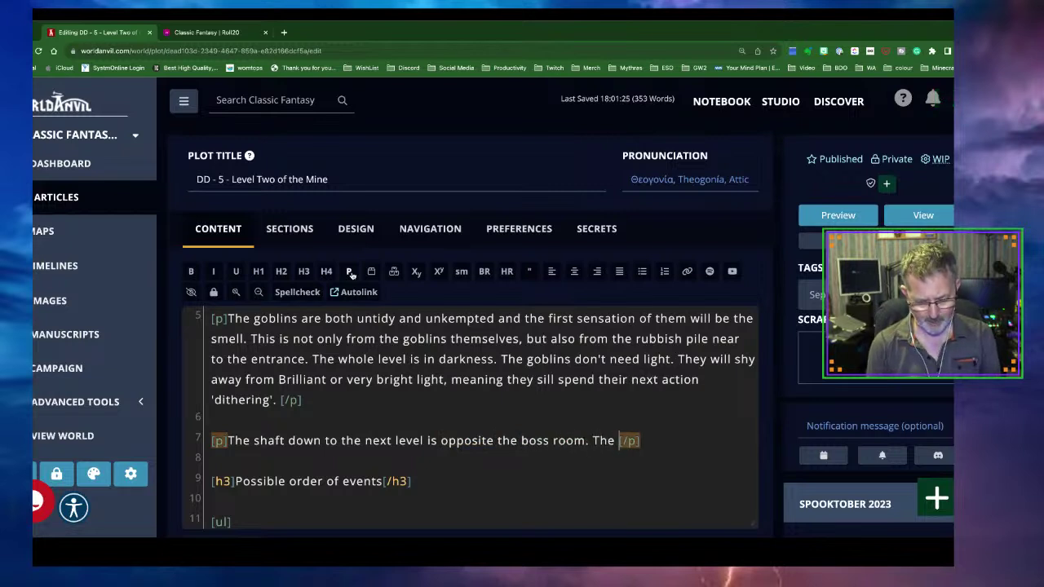
key("BackSpace")
key("BackSpace")
type("uard ")
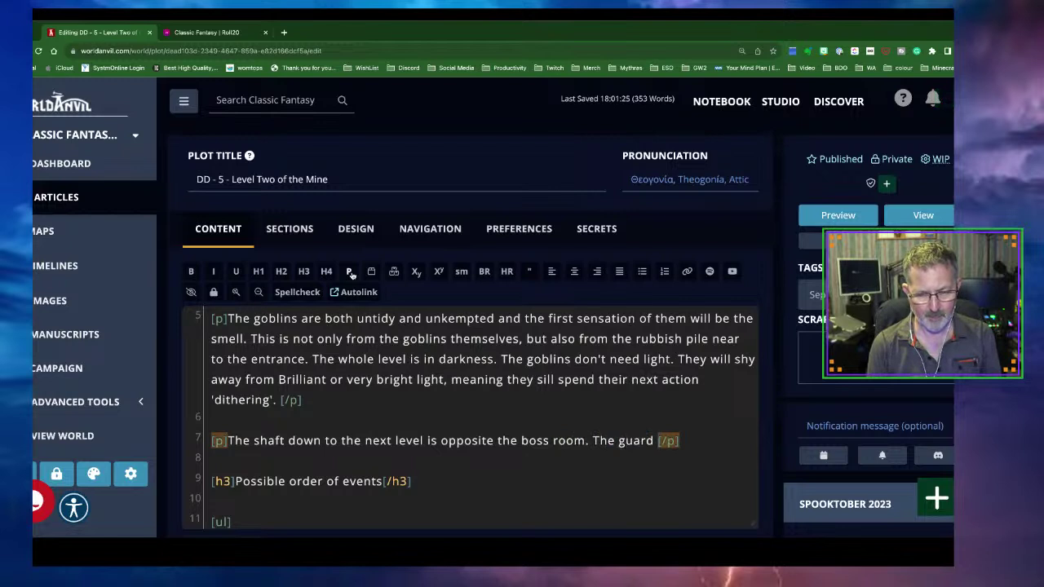
type("is always alert and ")
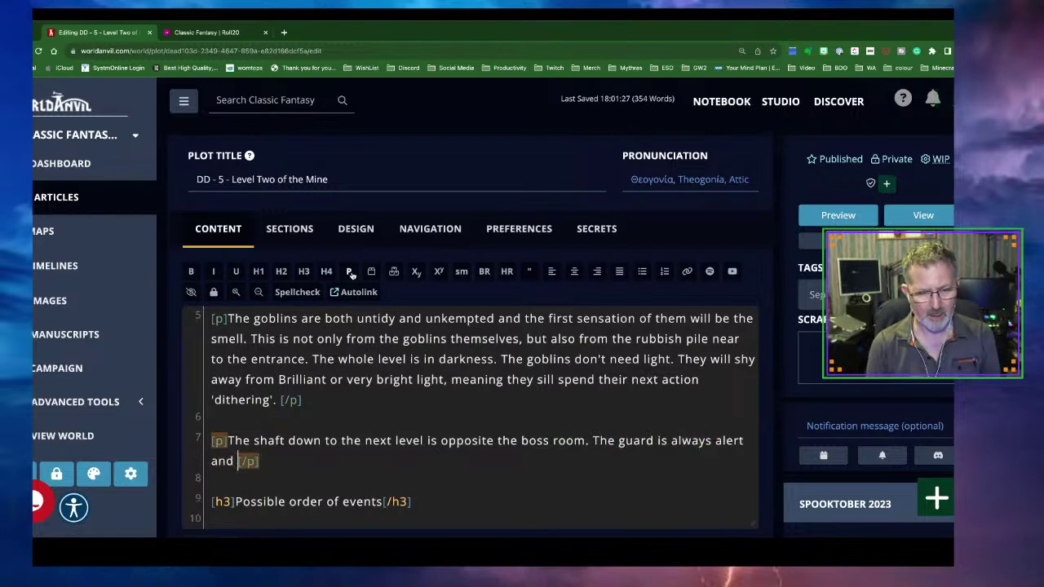
type("will ")
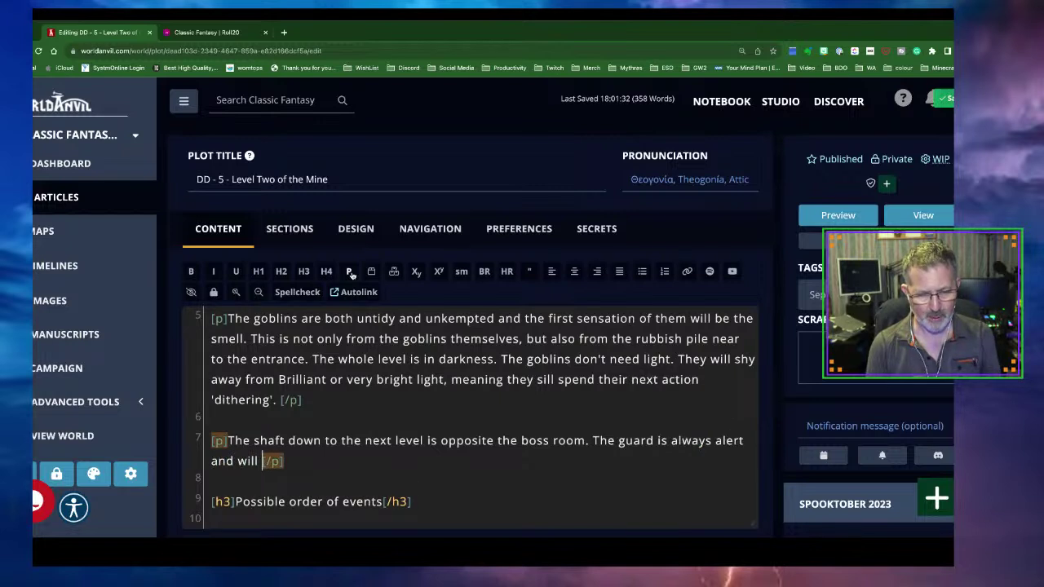
Step: Complete the guard sentence in the shaft paragraph with "protect the boss if the ogre comes up."
type("protect")
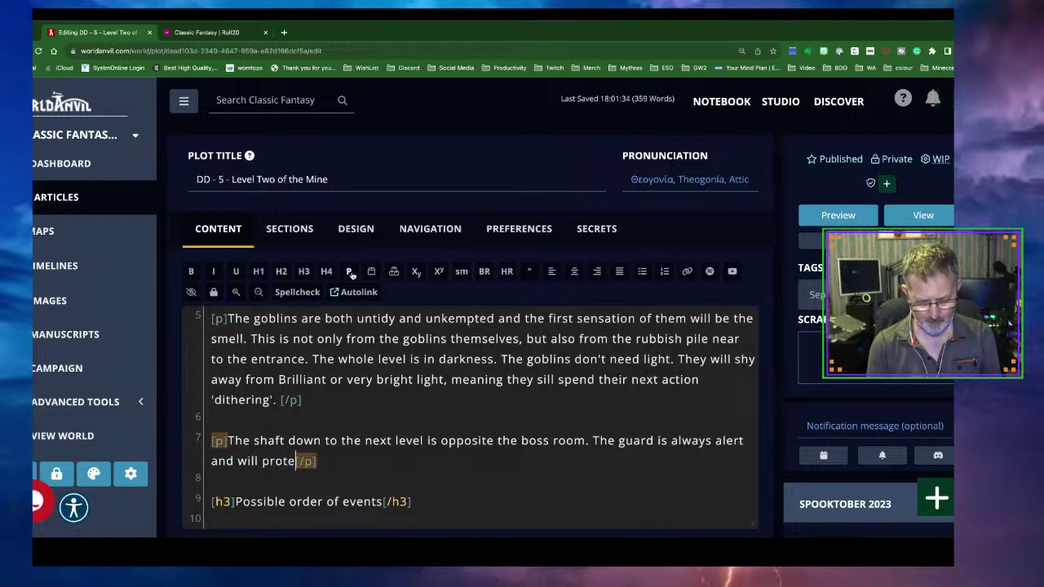
type(" the bos")
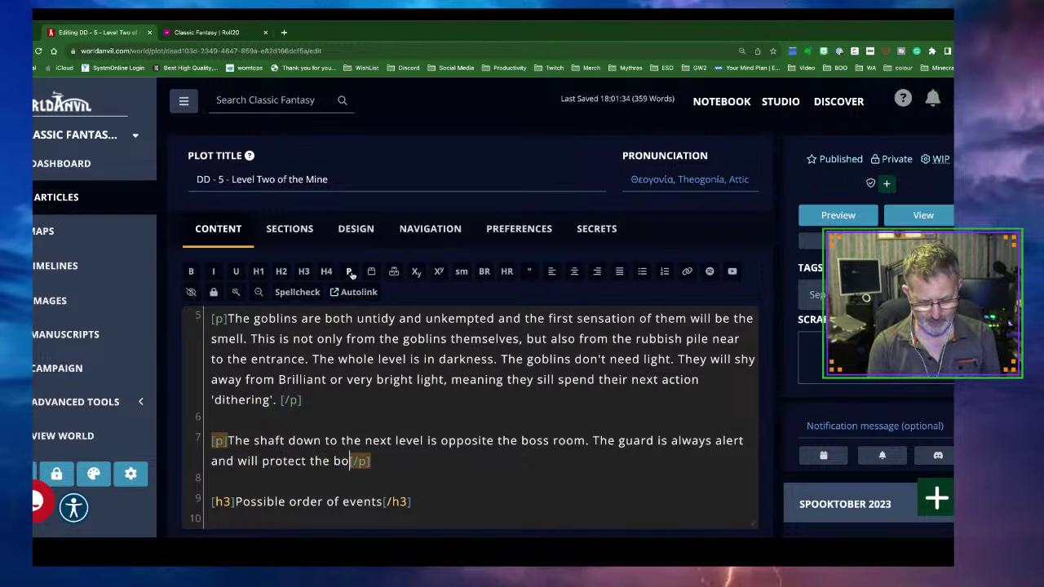
type("s if the ")
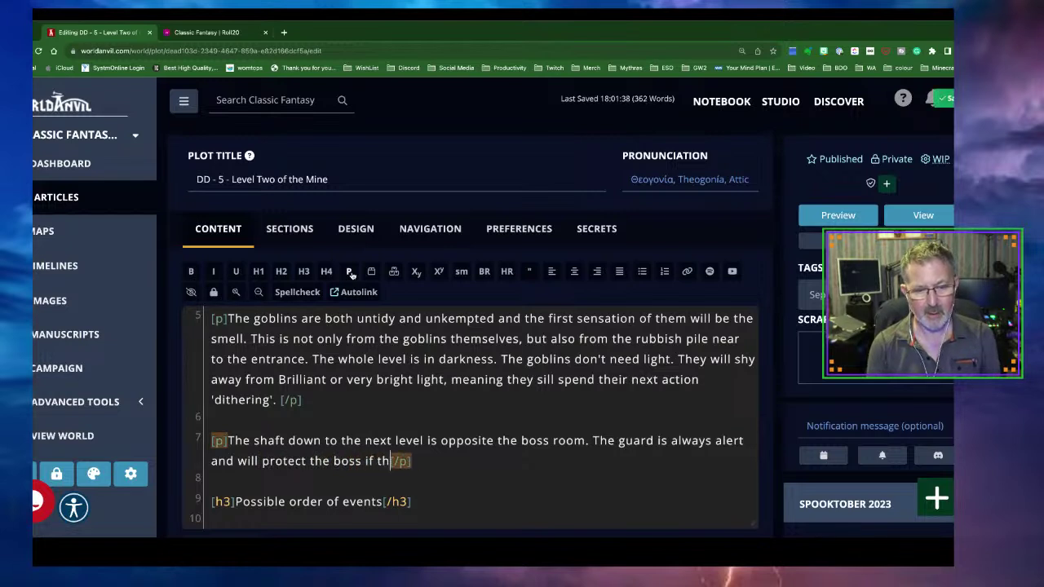
type("org")
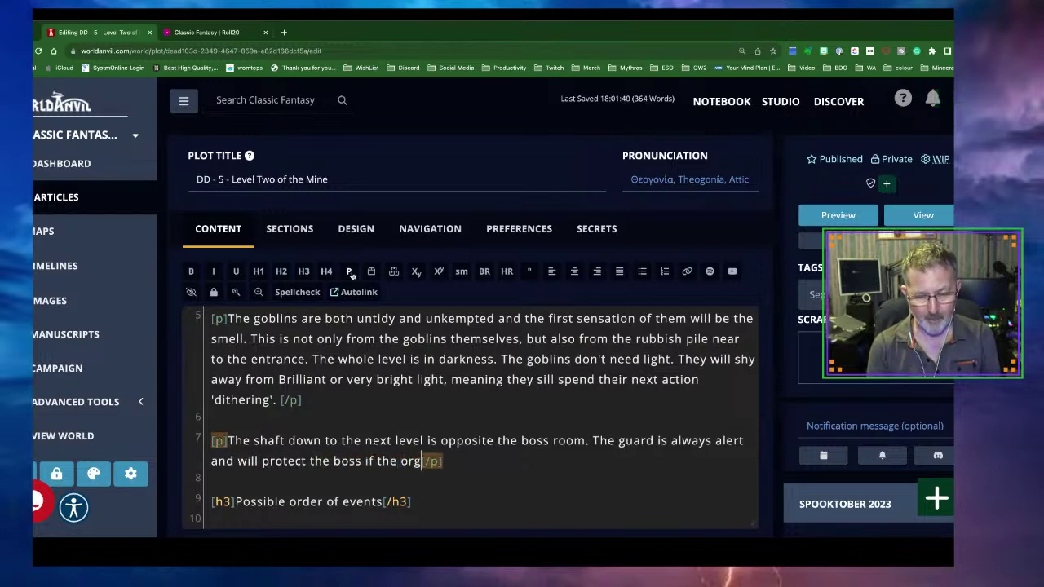
key("BackSpace")
key("BackSpace")
type("gre com")
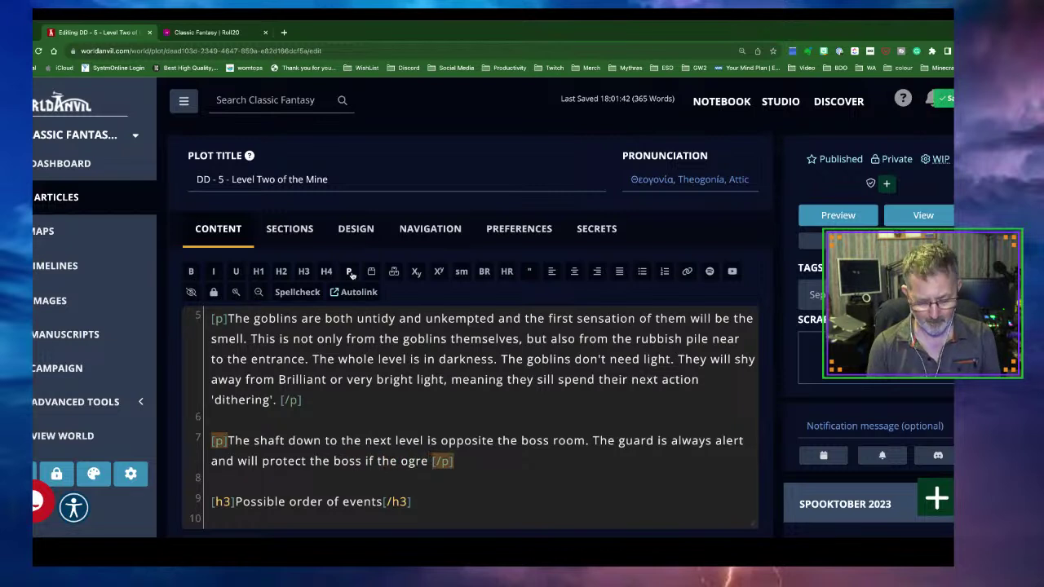
type("es up. ")
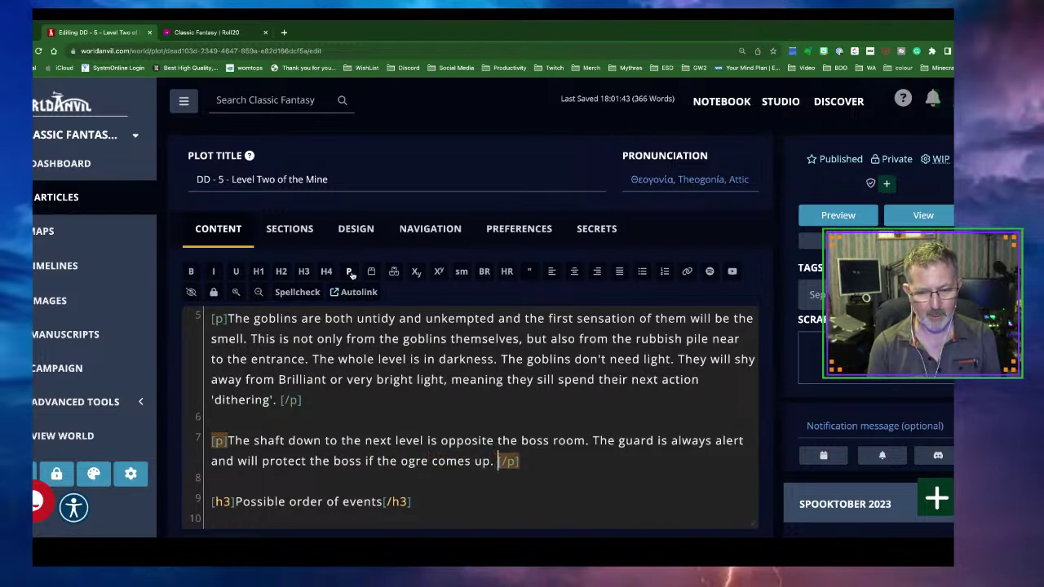
Step: Add the sentence "The way down is the same as the level before." to the shaft paragraph
type("The way d")
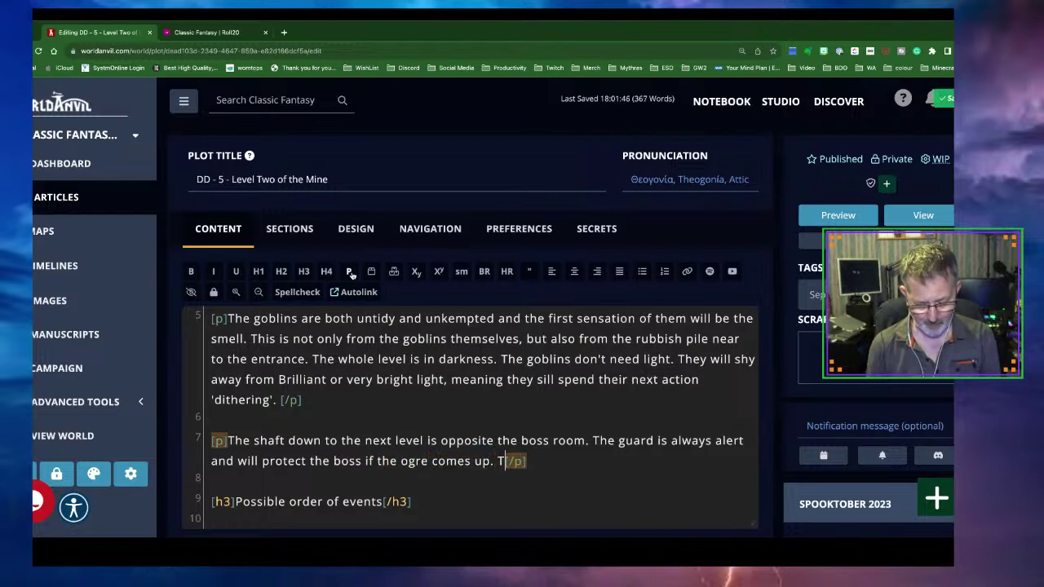
type("own is the ")
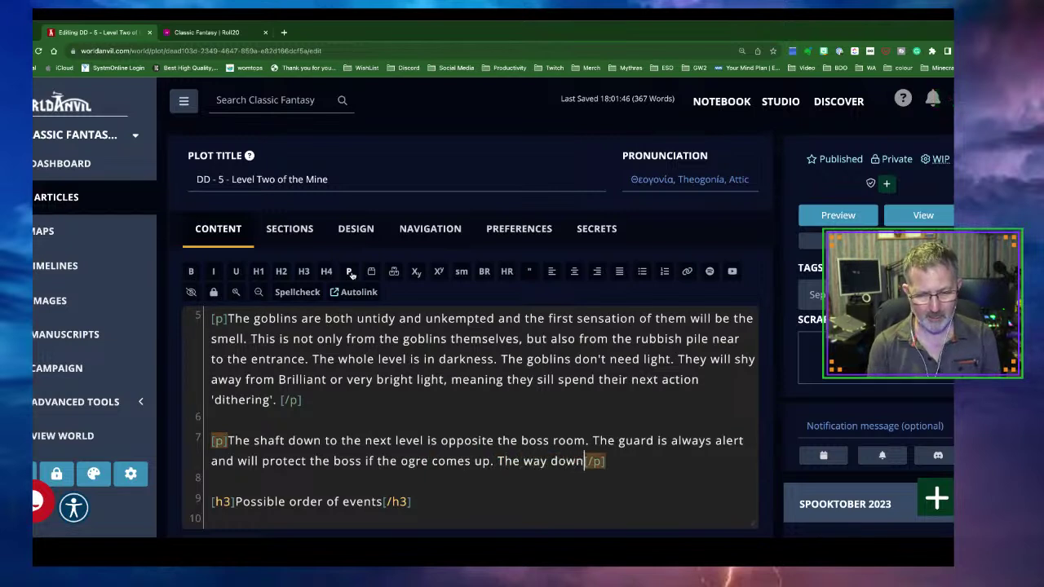
type("same as the")
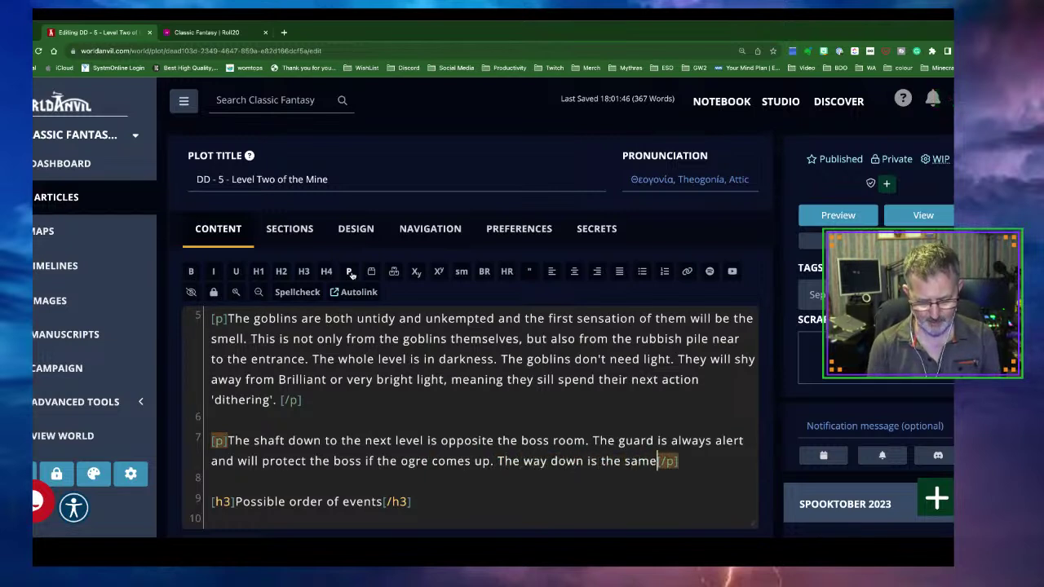
type(" level before")
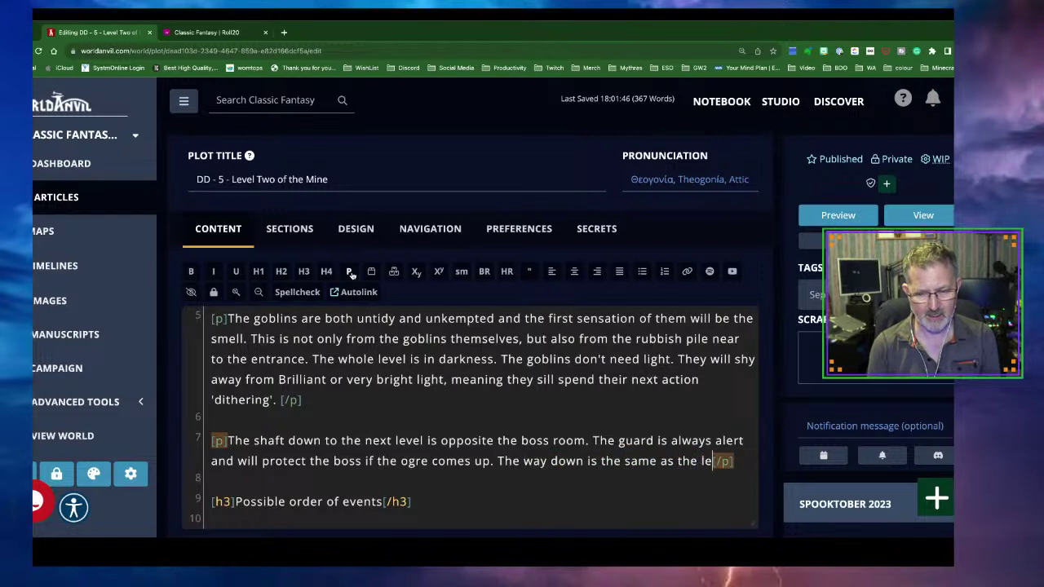
type(".")
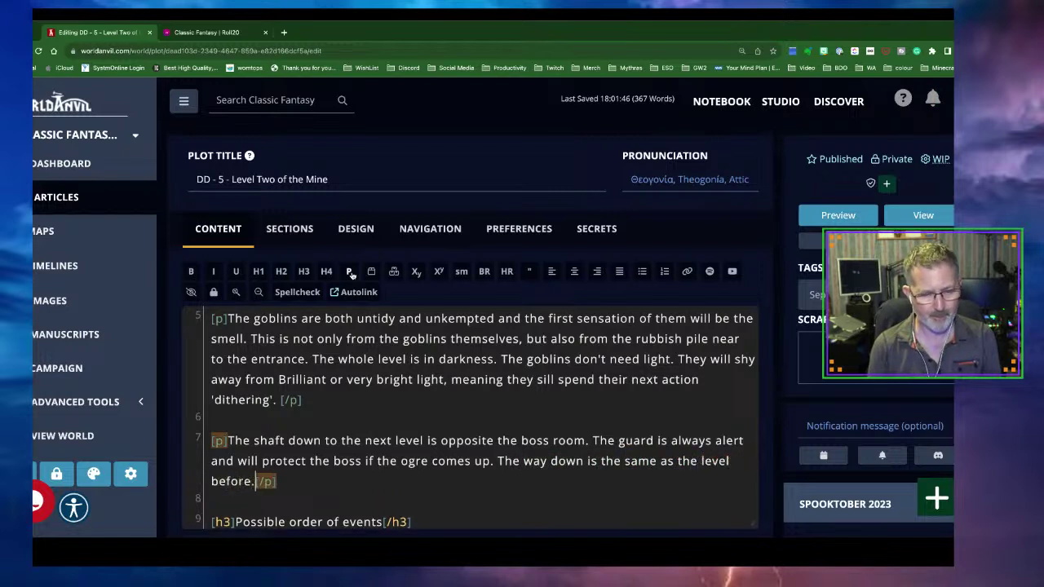
Step: Begin another sentence in the shaft paragraph with "The shaman has a habit of casting Befuddle onto the ogre"
type(" The ")
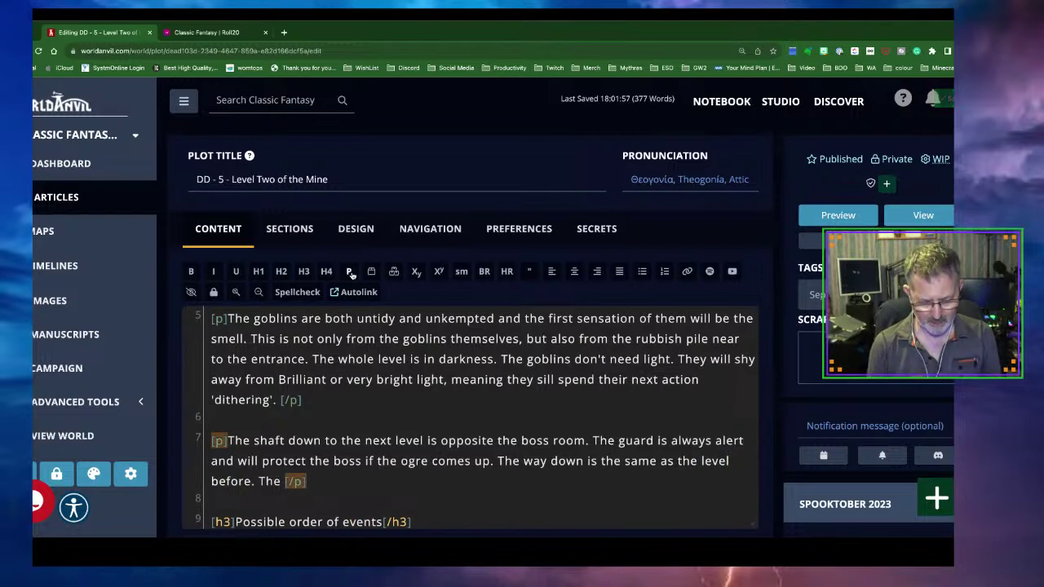
type("shaman has")
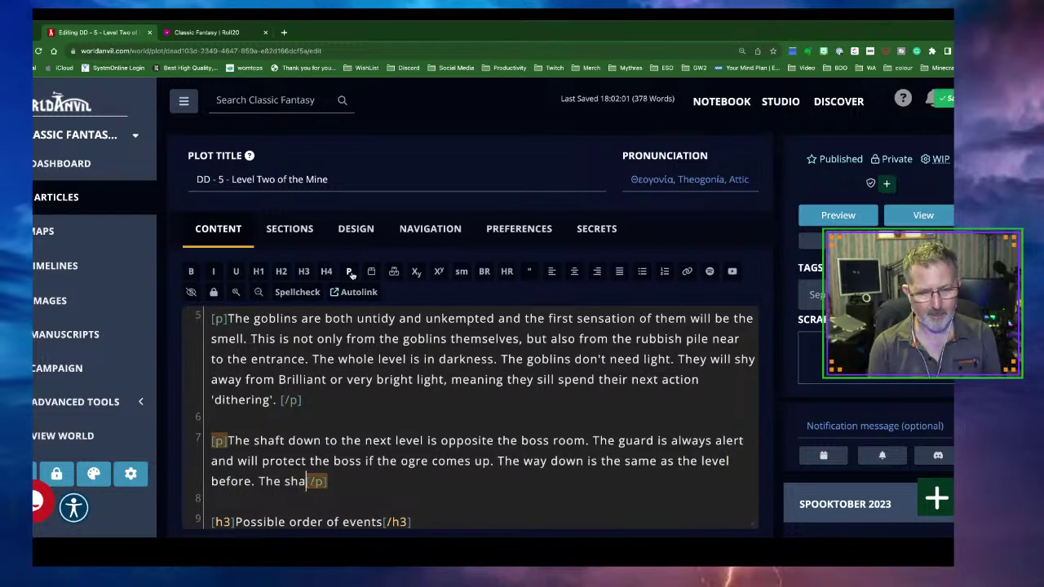
type(" a habit")
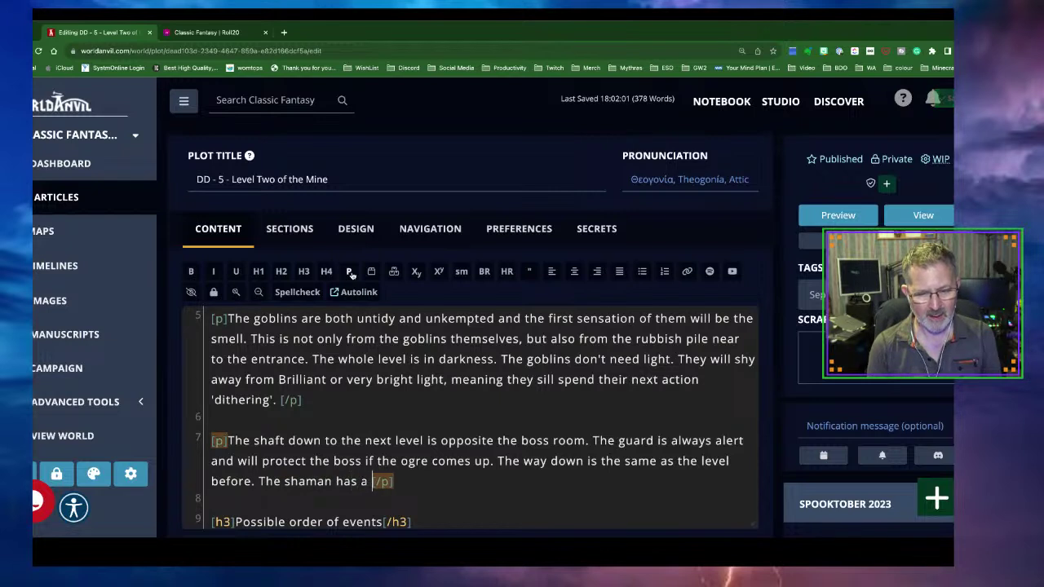
type(" of cast")
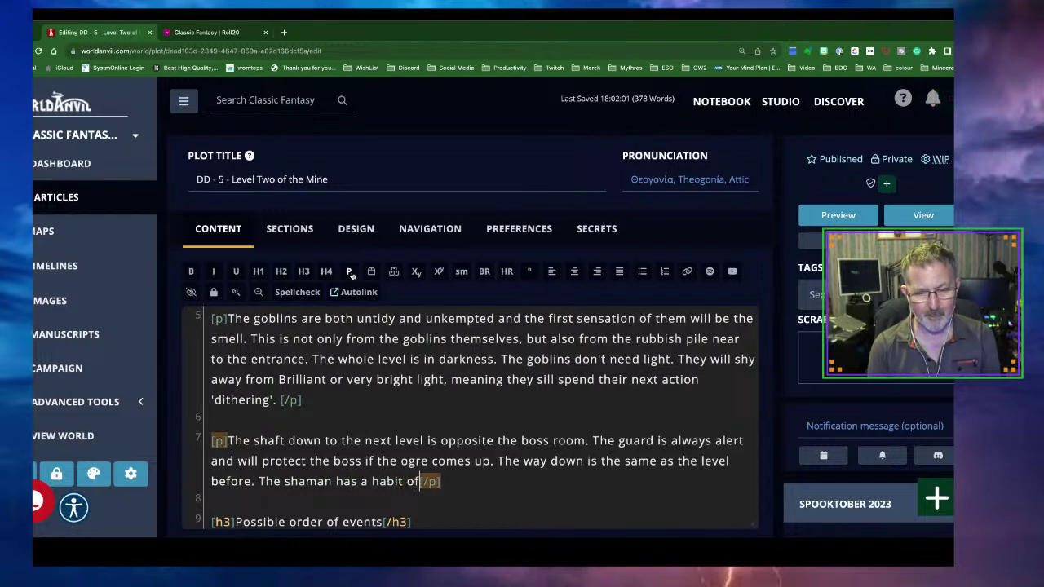
type("ing ")
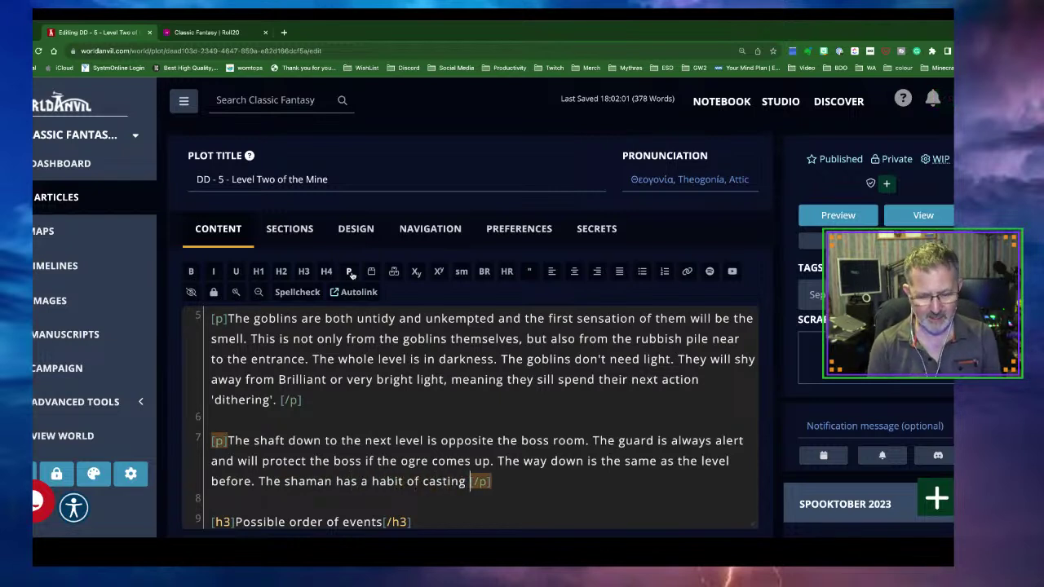
type("Befuddle ont")
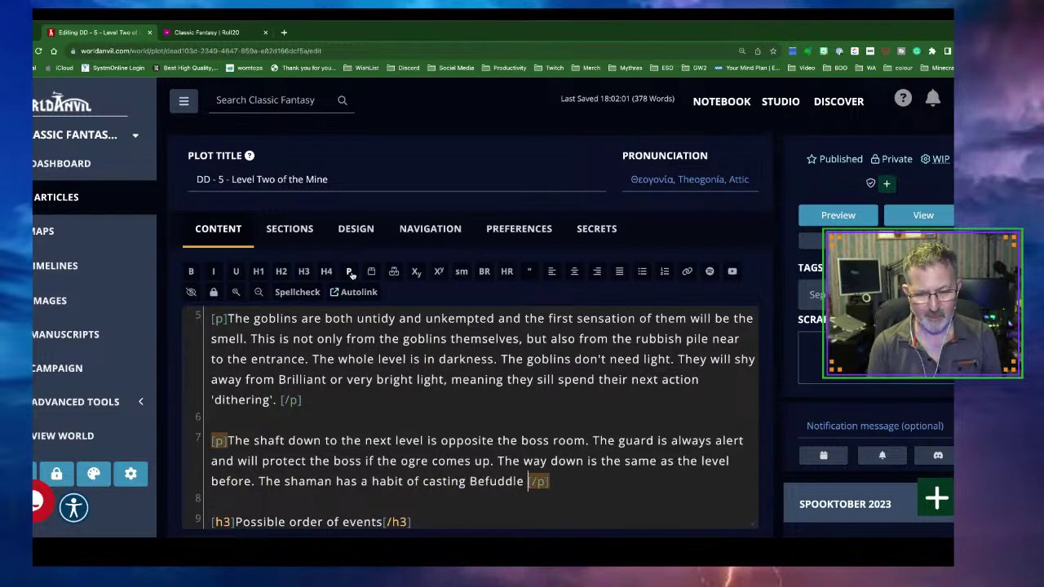
type("o the og")
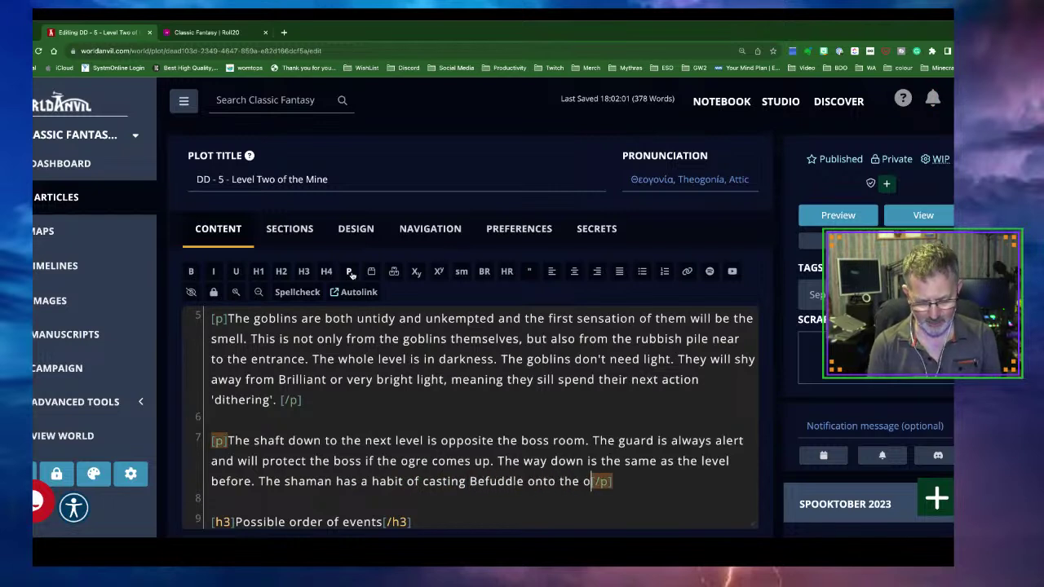
type("re w")
key("BackSpace")
Step: Continue the shaman sentence with the condition "if it does come up"
type("if to")
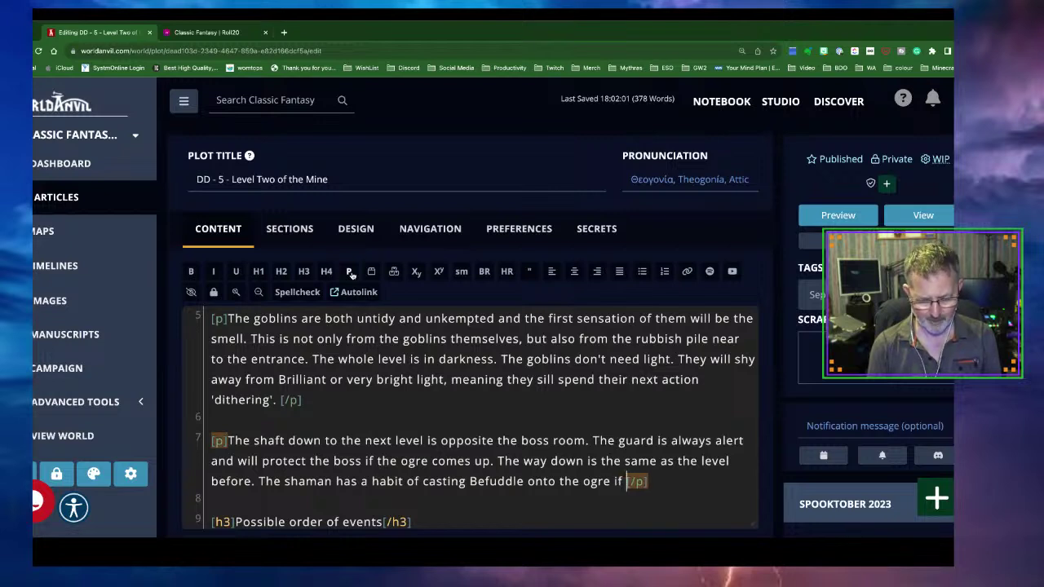
key("BackSpace")
key("BackSpace")
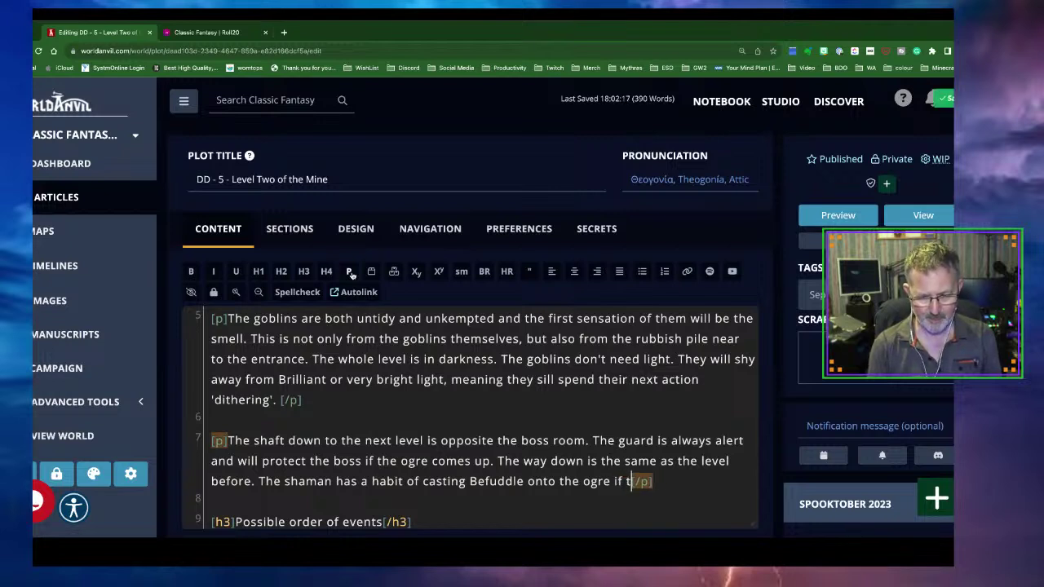
type("it dow")
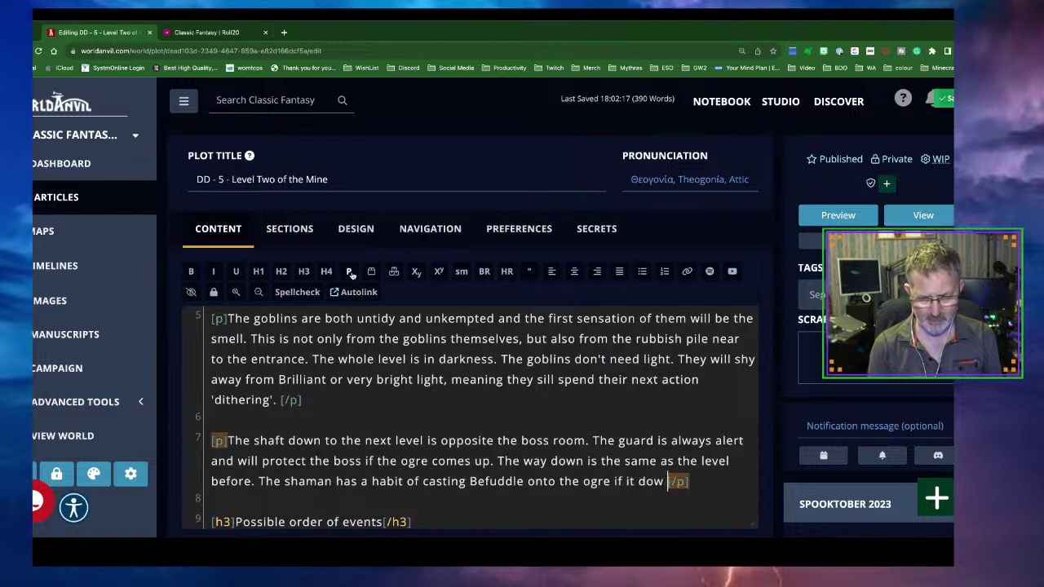
key("BackSpace")
key("BackSpace")
type("es com")
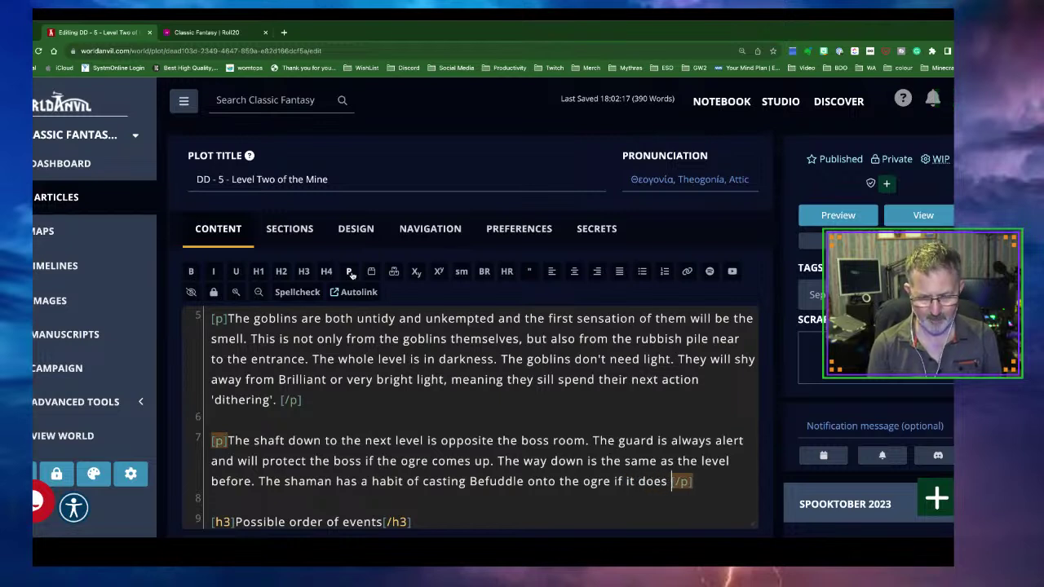
type("e up whic")
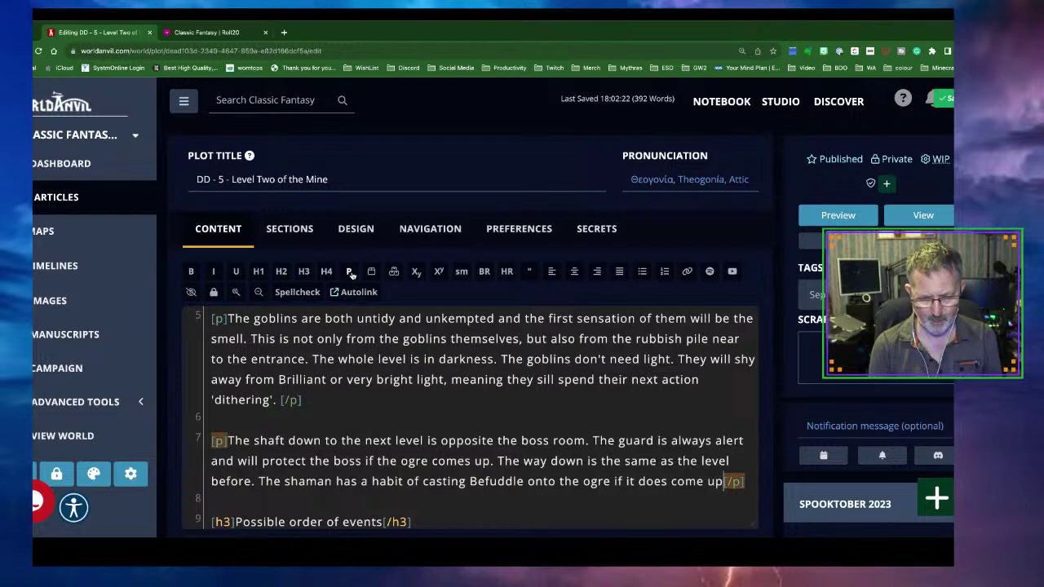
Step: Finish the shaman sentence with "which causes it to lost balance and wander aimlessly."
type("h causes ")
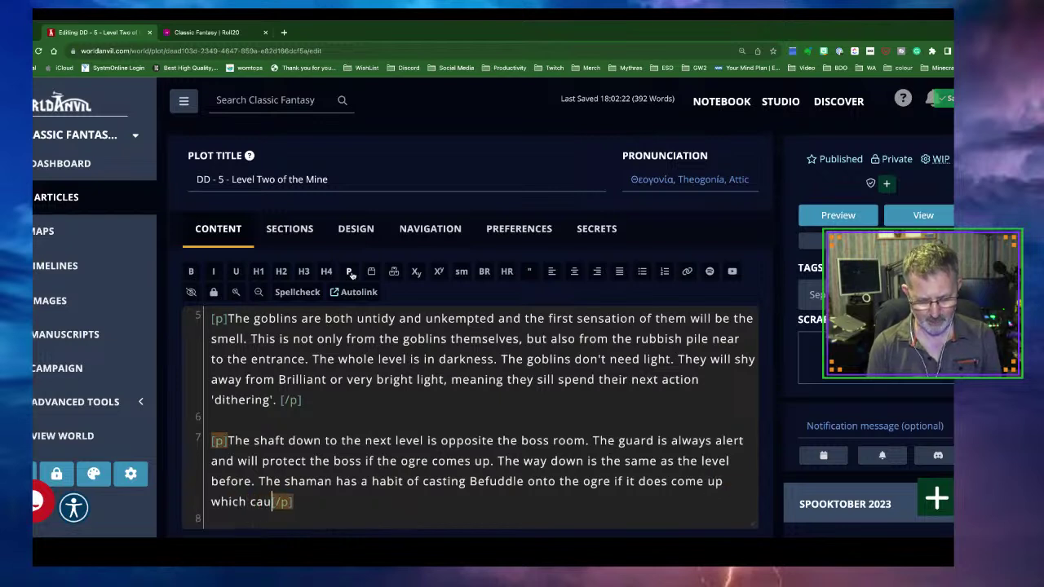
type("it to l")
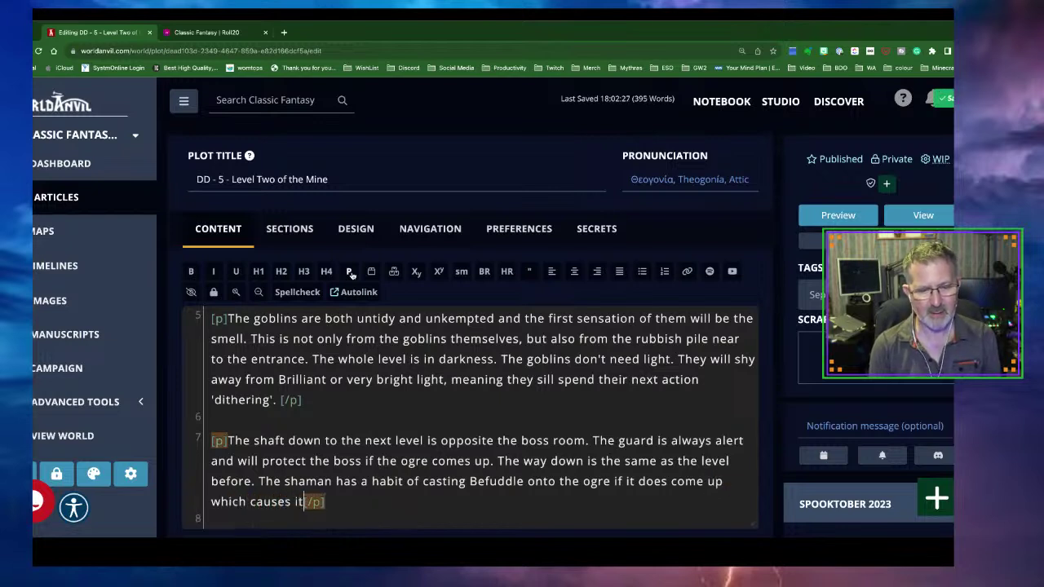
type("ost bal")
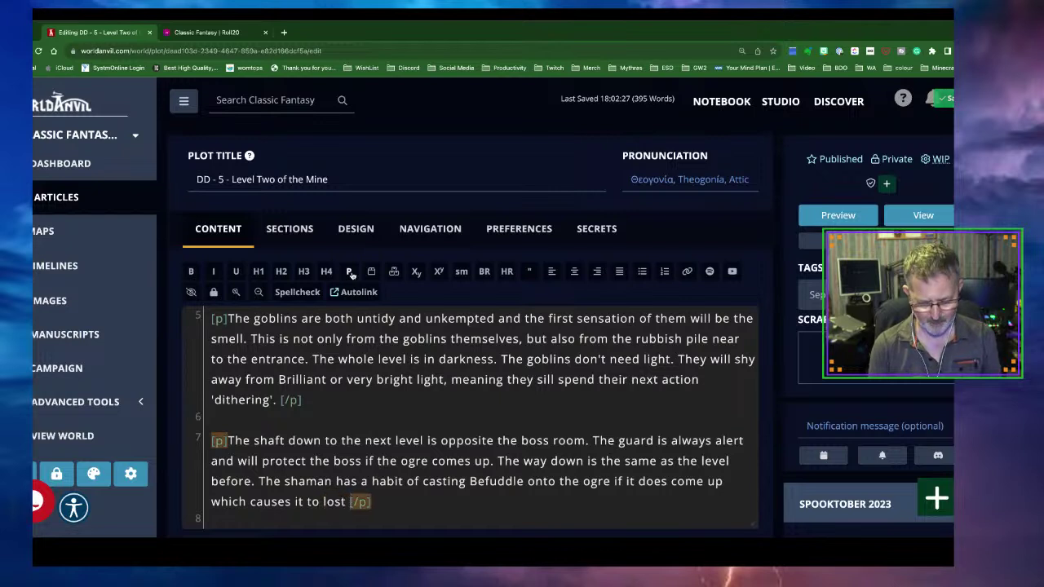
type("ance and wand")
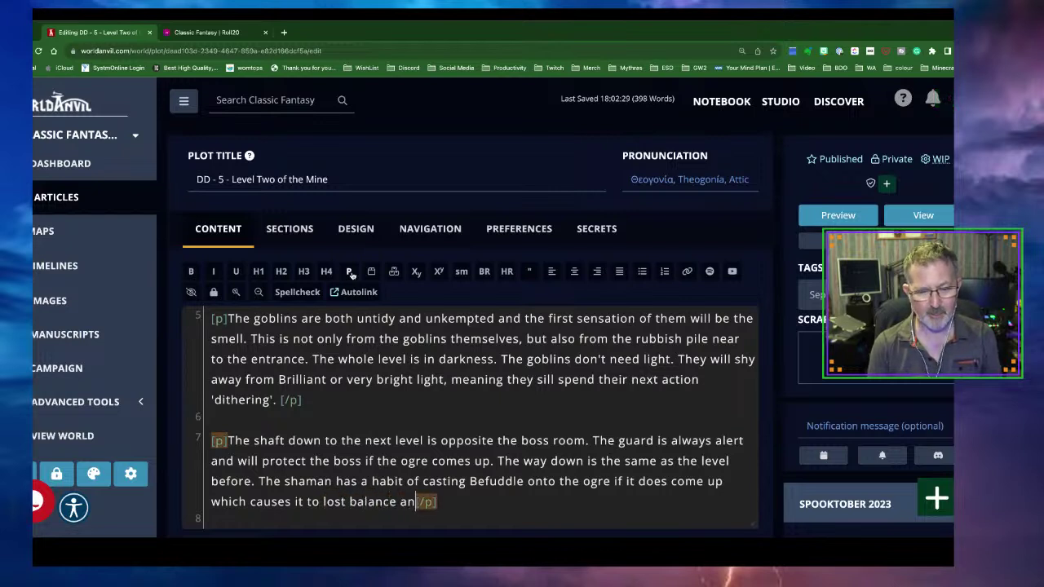
type("er aimles")
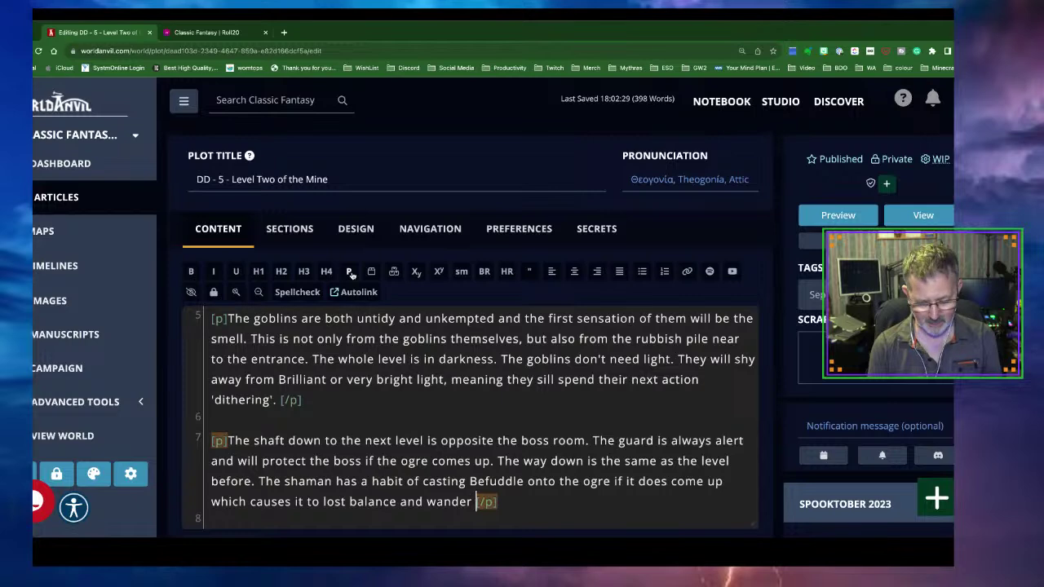
type("sly.")
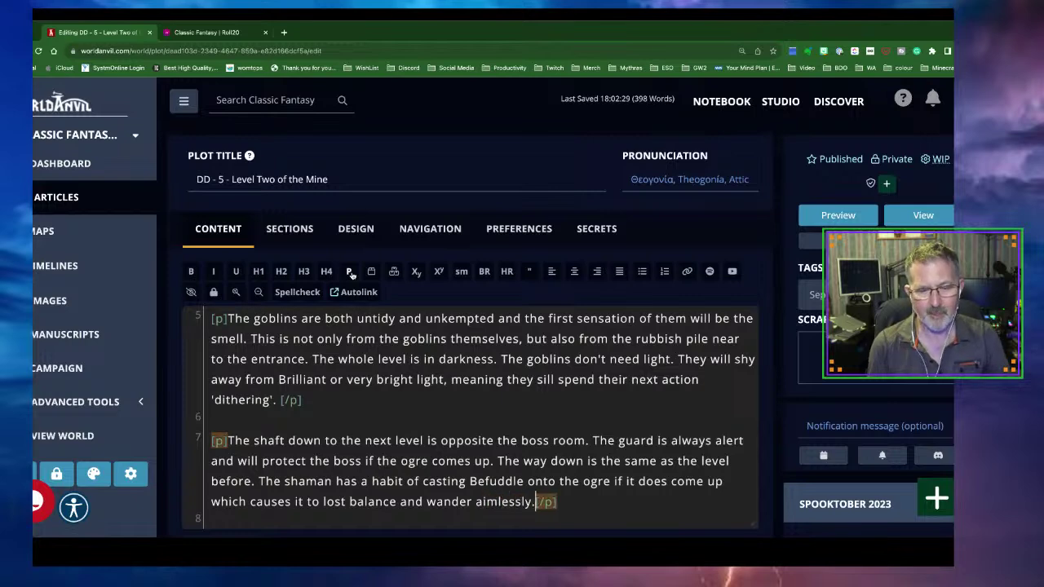
Step: Start a new line reading "Shaman's Spells:" below the list of possible events, separated by a blank line
scroll(451, 371, "down", 5)
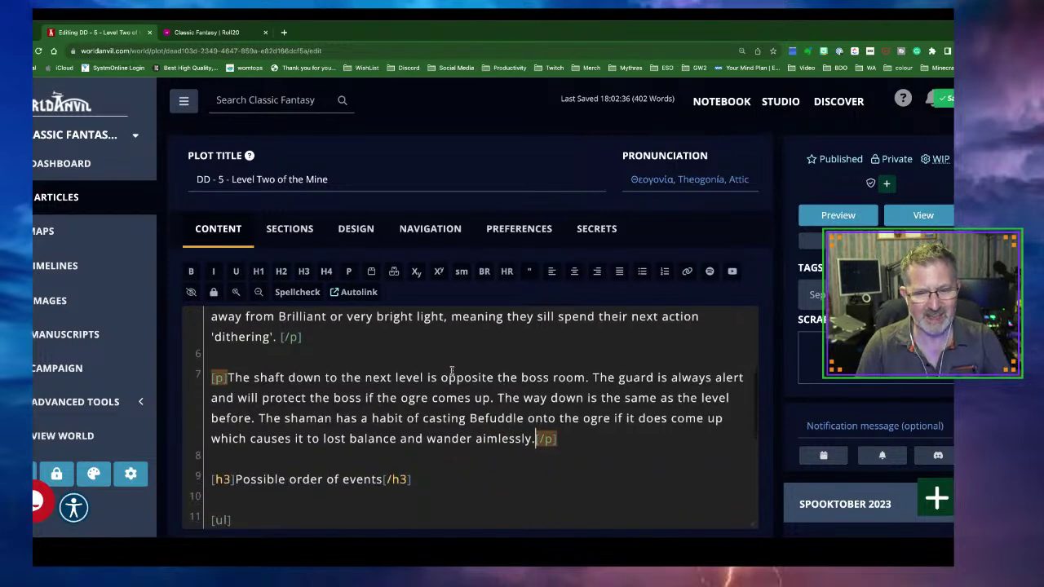
scroll(451, 371, "down", 6)
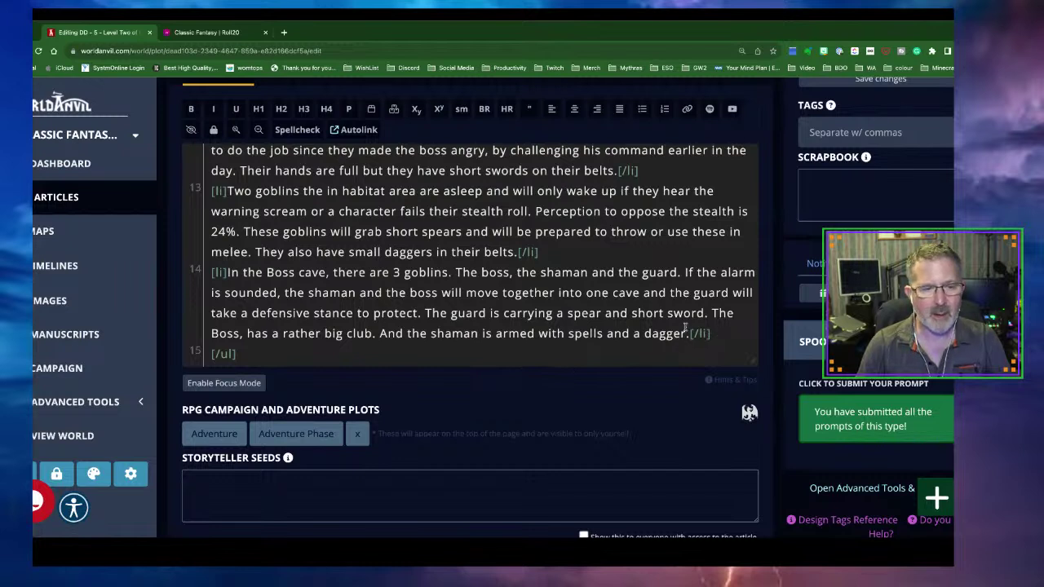
left_click(717, 334)
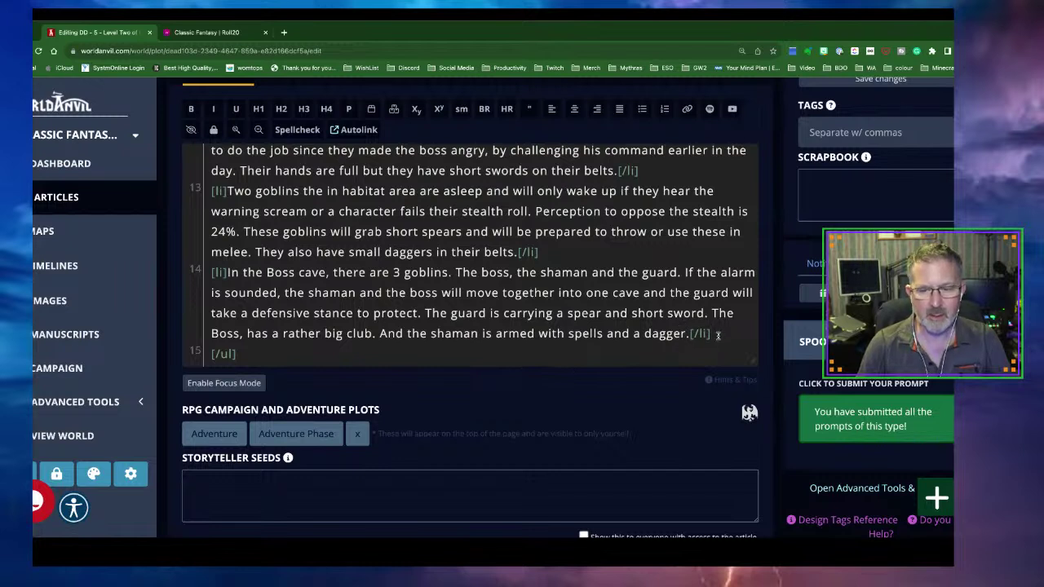
left_click(344, 359)
key("Return")
key("Return")
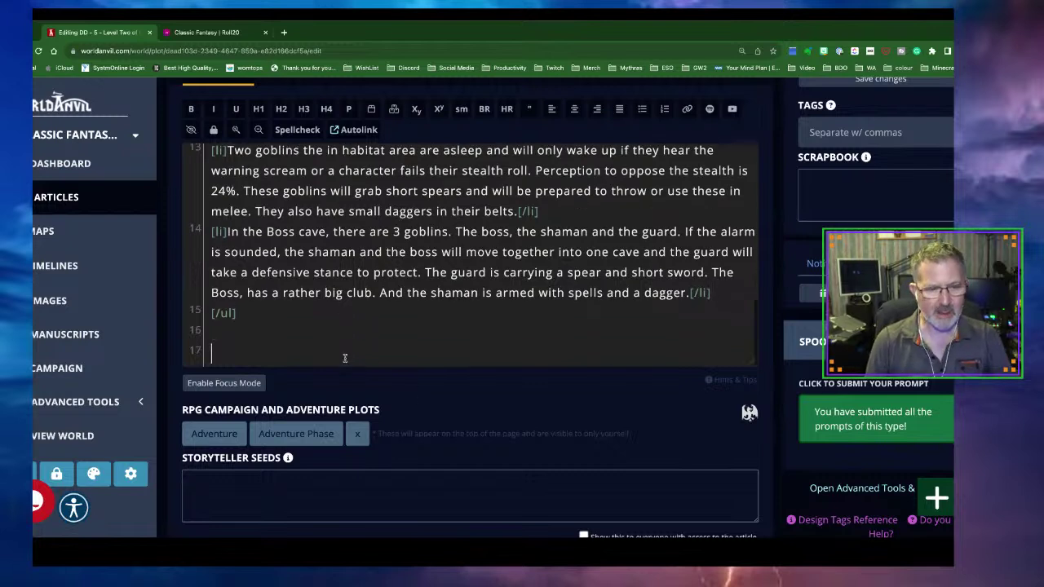
type("Shama")
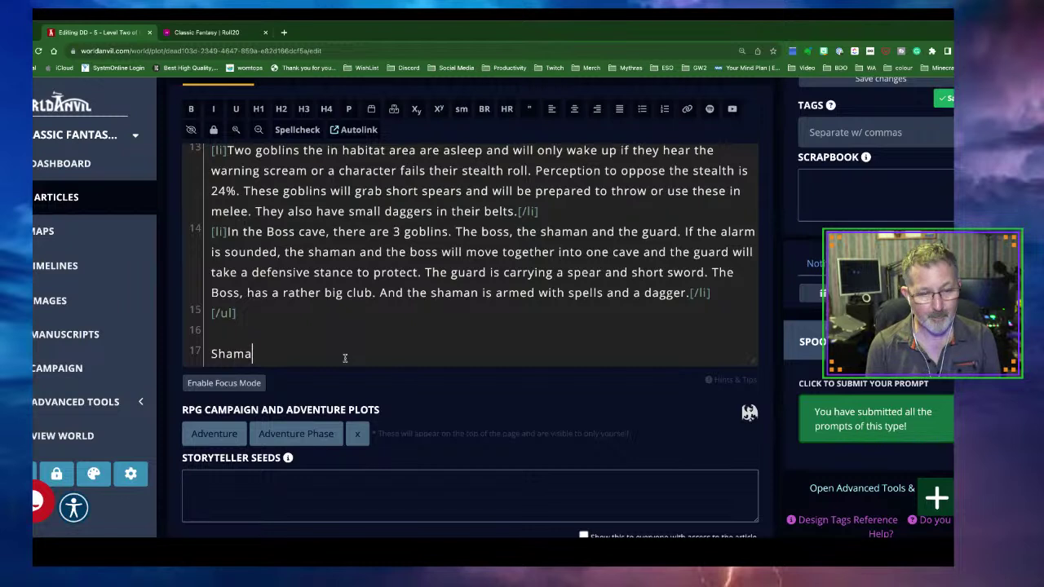
type("n's ")
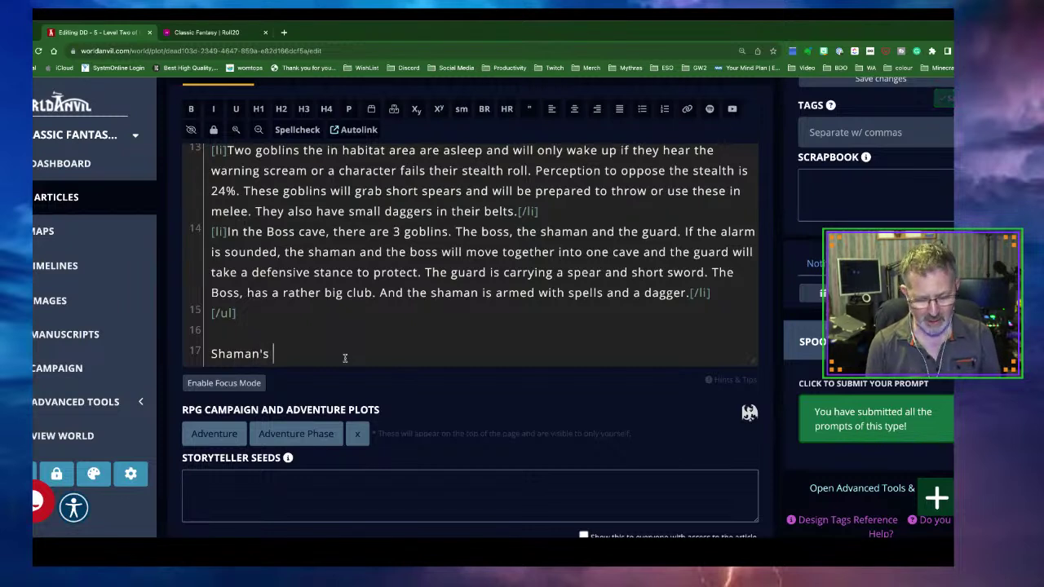
type("Spells:")
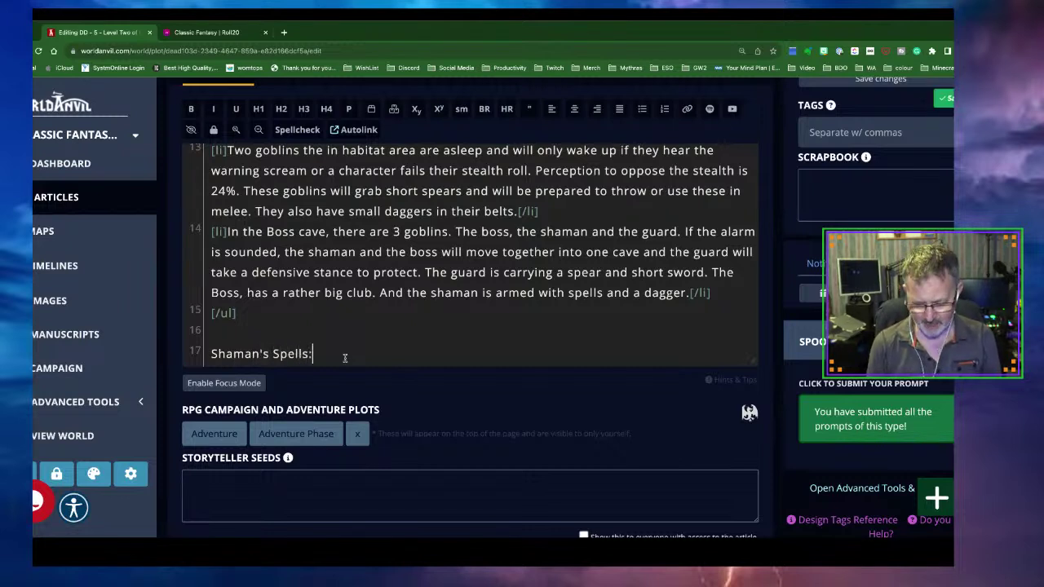
Step: List Befuddle, Deflect and Web as the shaman's spells
type(" Befu")
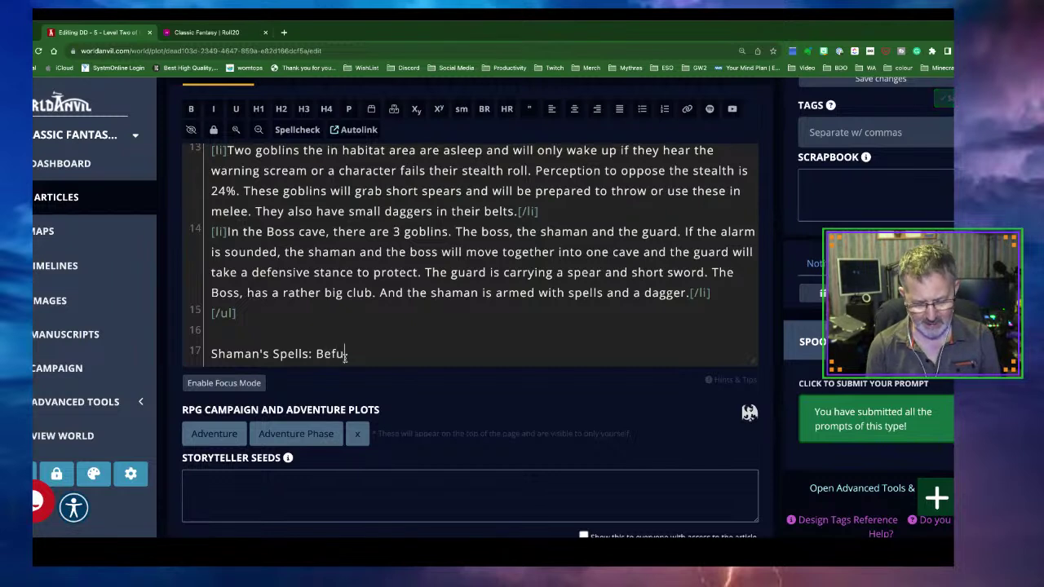
type("ddle,")
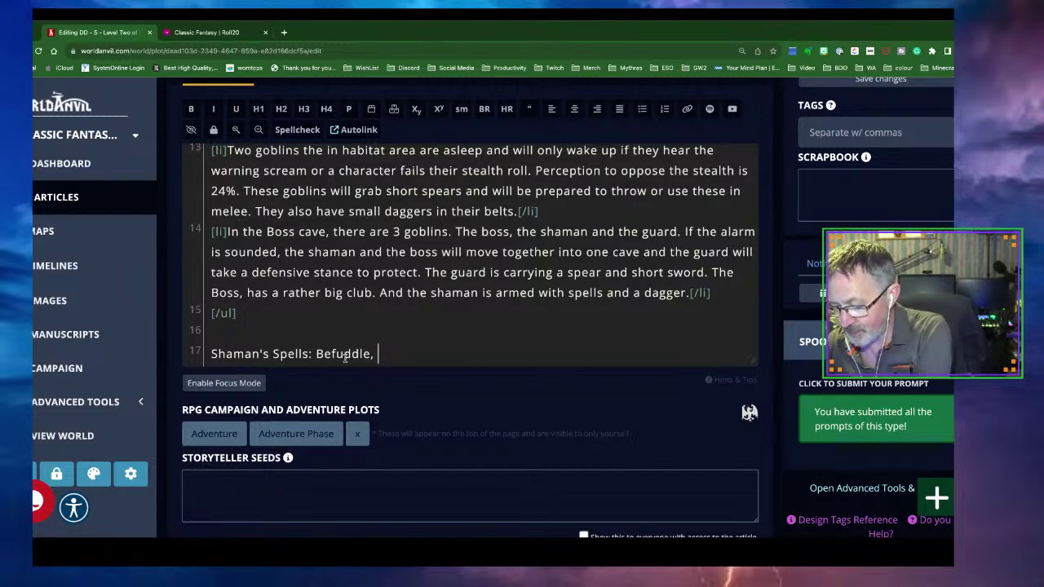
type("De")
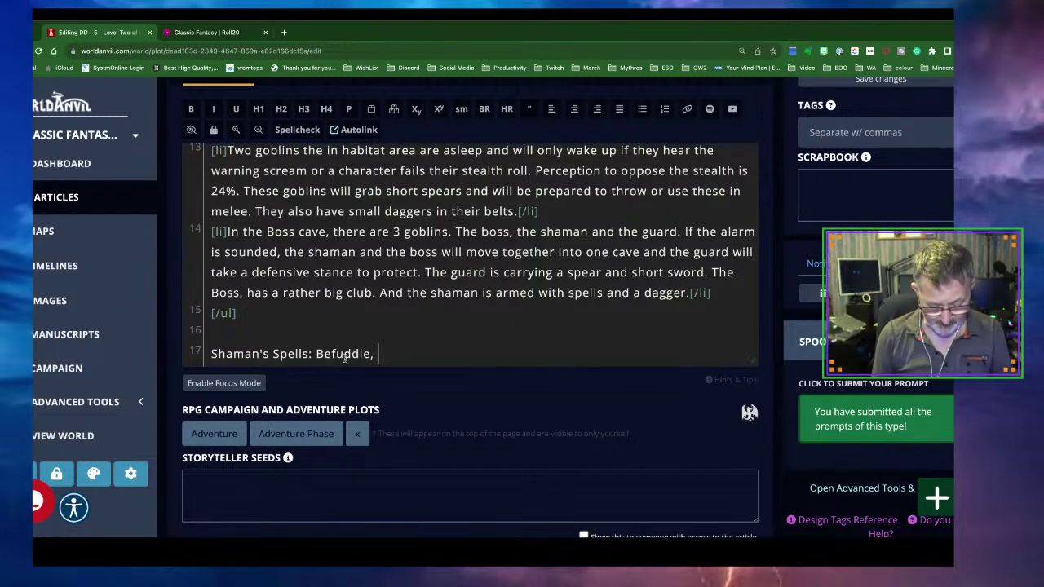
type("flect,")
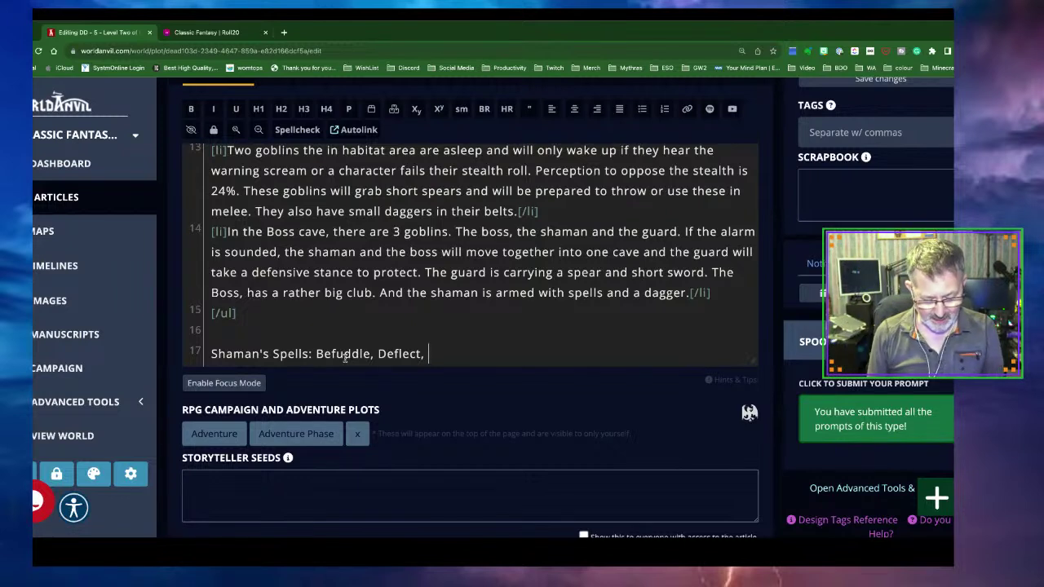
type("Web")
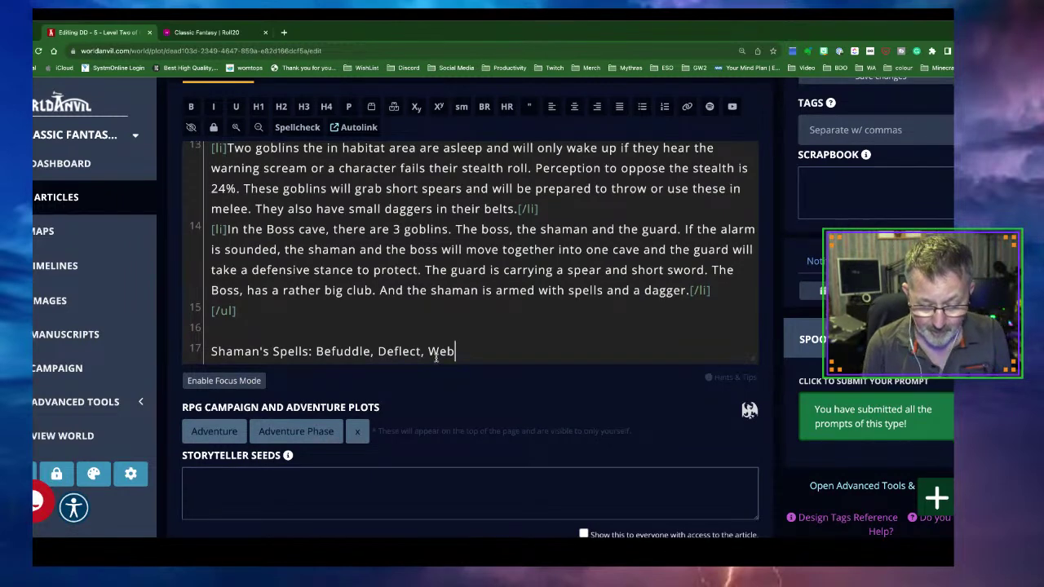
key("Return")
type("B")
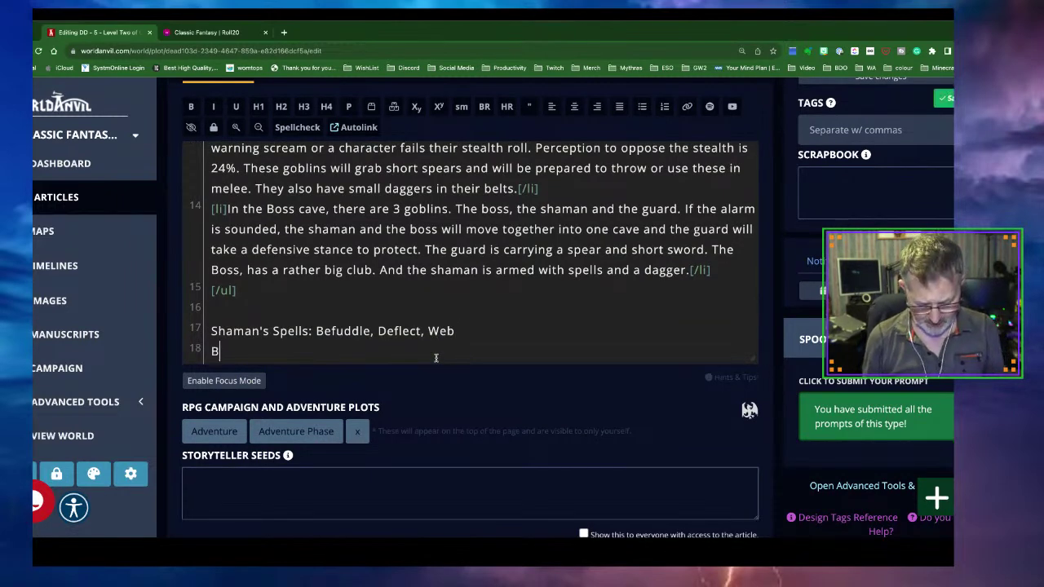
type("efuddle:")
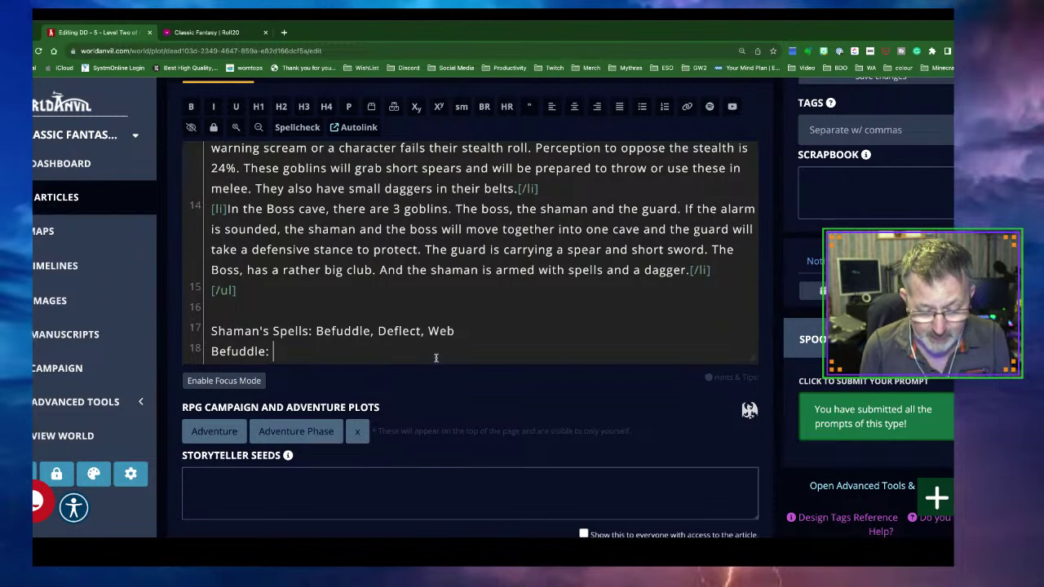
type("casting 1 turn,")
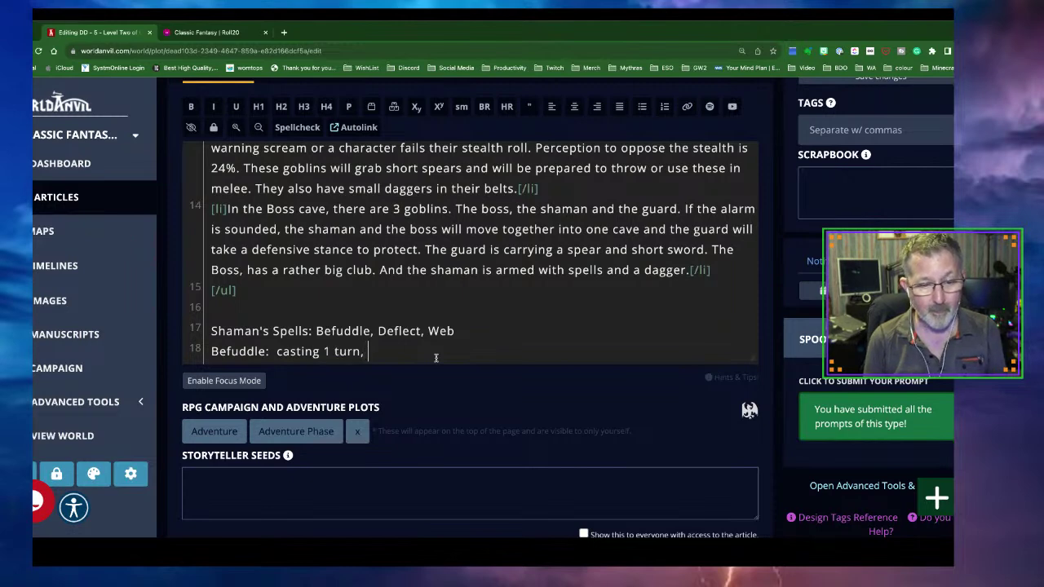
key("BackSpace")
key("BackSpace")
key("BackSpace")
key("BackSpace")
key("BackSpace")
key("BackSpace")
key("BackSpace")
key("BackSpace")
key("BackSpace")
key("BackSpace")
key("BackSpace")
key("BackSpace")
key("BackSpace")
key("BackSpace")
key("BackSpace")
key("BackSpace")
key("BackSpace")
key("BackSpace")
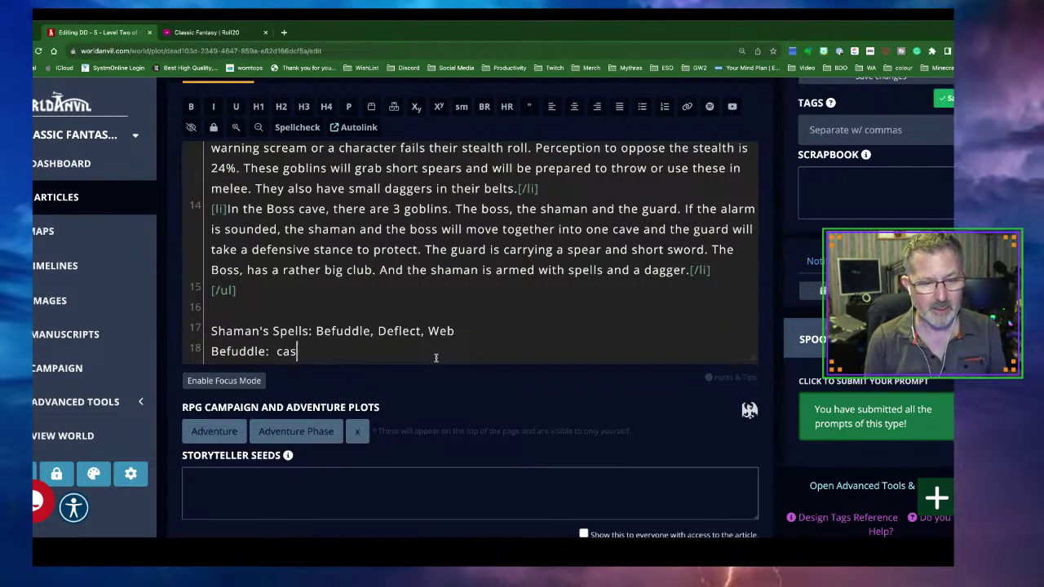
key("BackSpace")
key("BackSpace")
key("BackSpace")
key("BackSpace")
key("BackSpace")
key("BackSpace")
key("BackSpace")
key("BackSpace")
key("BackSpace")
key("BackSpace")
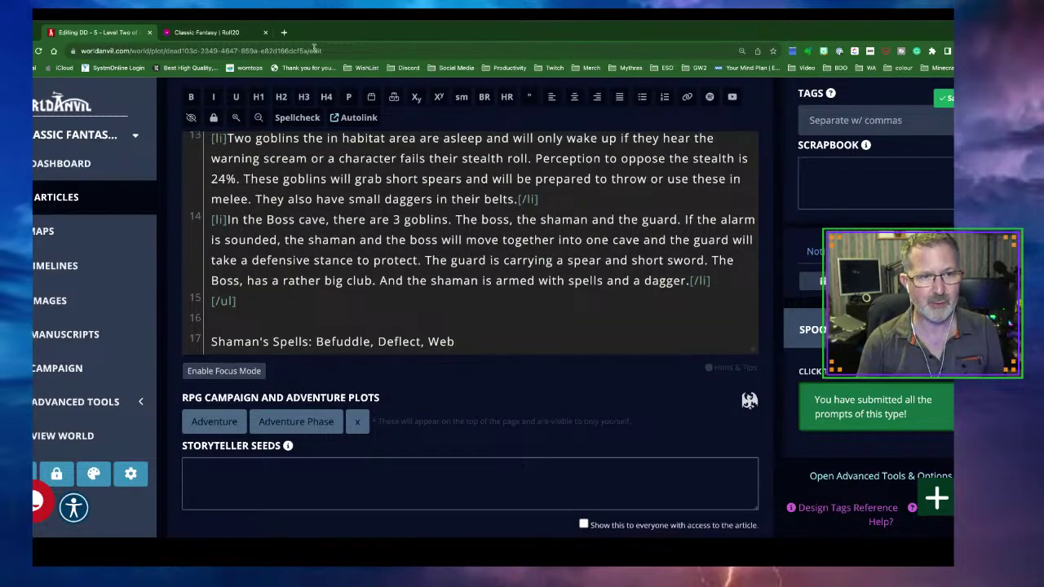
Step: Open the Classic Fantasy world's article overview in a new browser tab
left_click(284, 33)
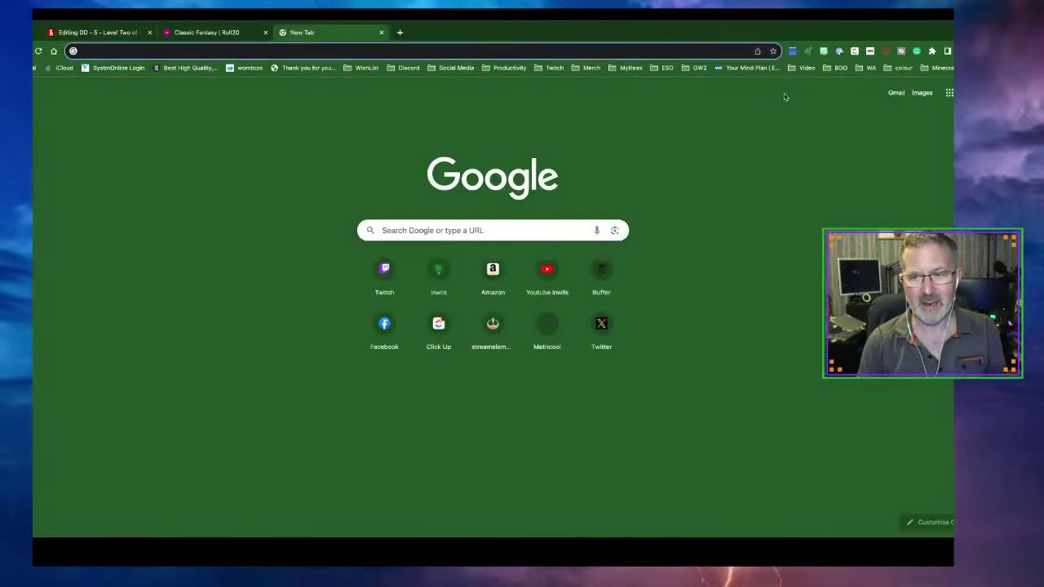
left_click(866, 67)
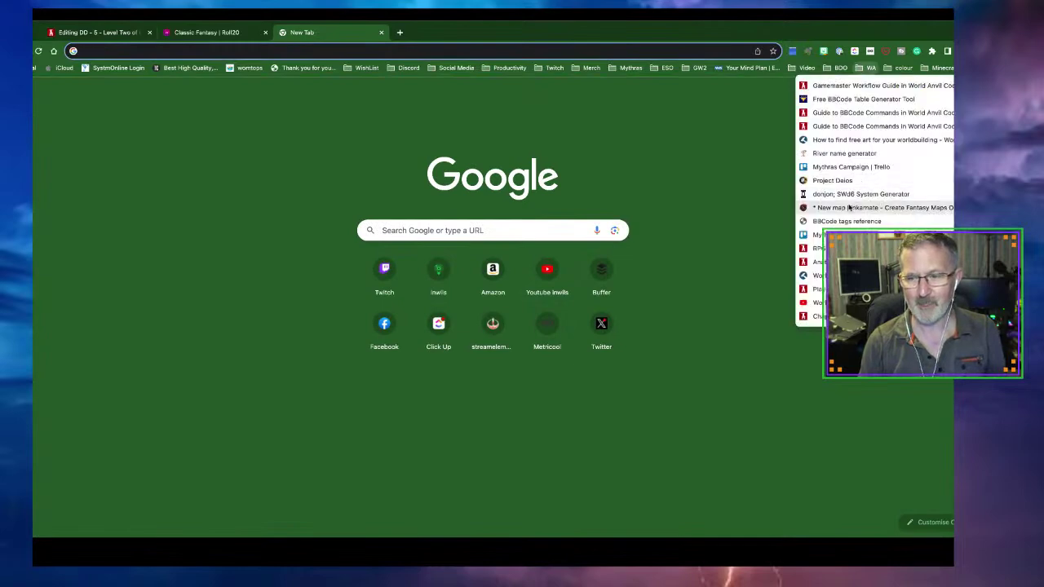
left_click(814, 254)
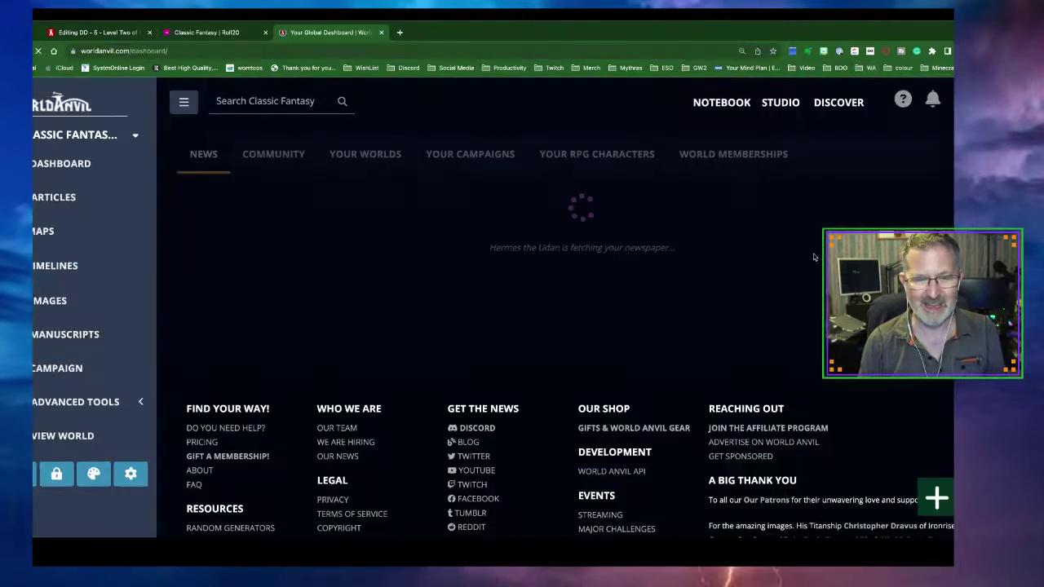
left_click(37, 200)
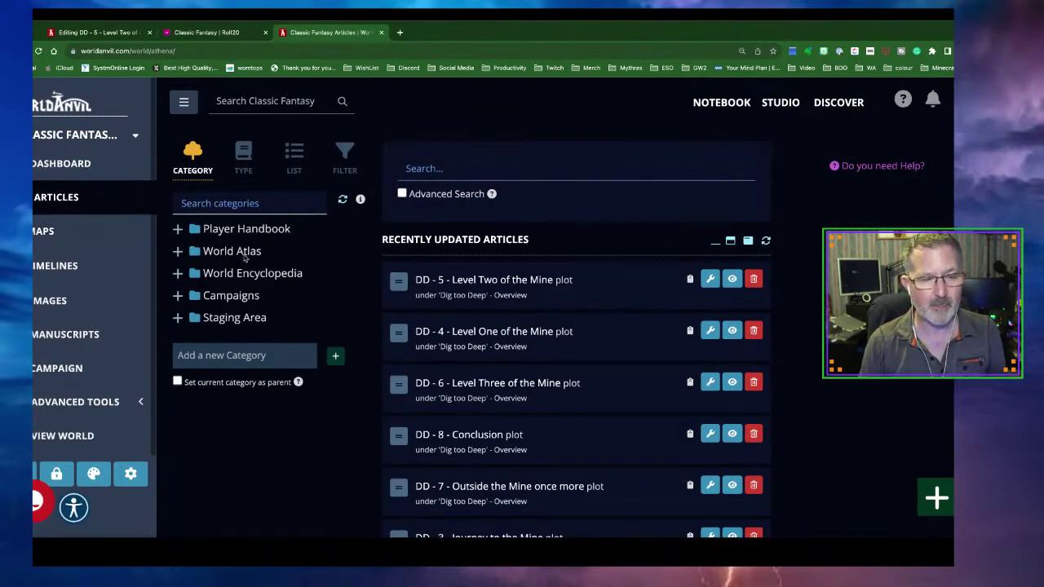
Step: Create a new article category named "Spells"
left_click(284, 355)
type("Spells")
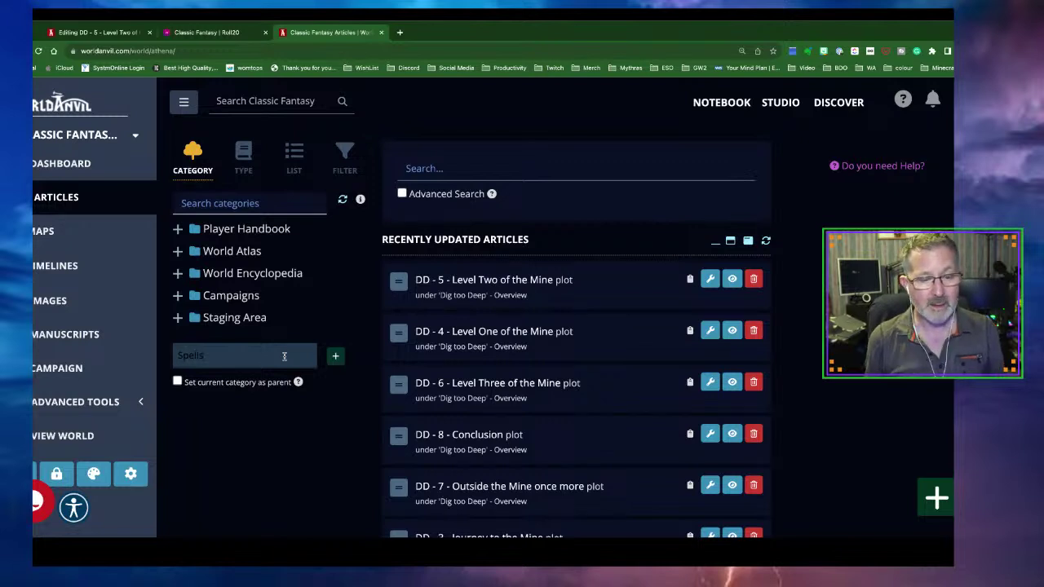
left_click(334, 356)
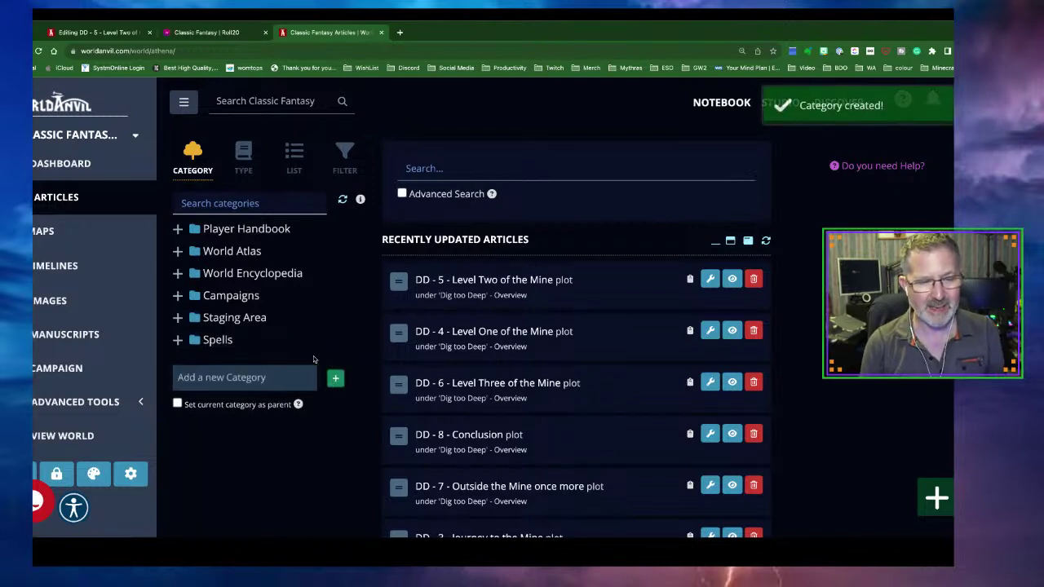
Step: Start a new article in the Spells category with the Spell template and the title "Befuddle"
left_click(224, 345)
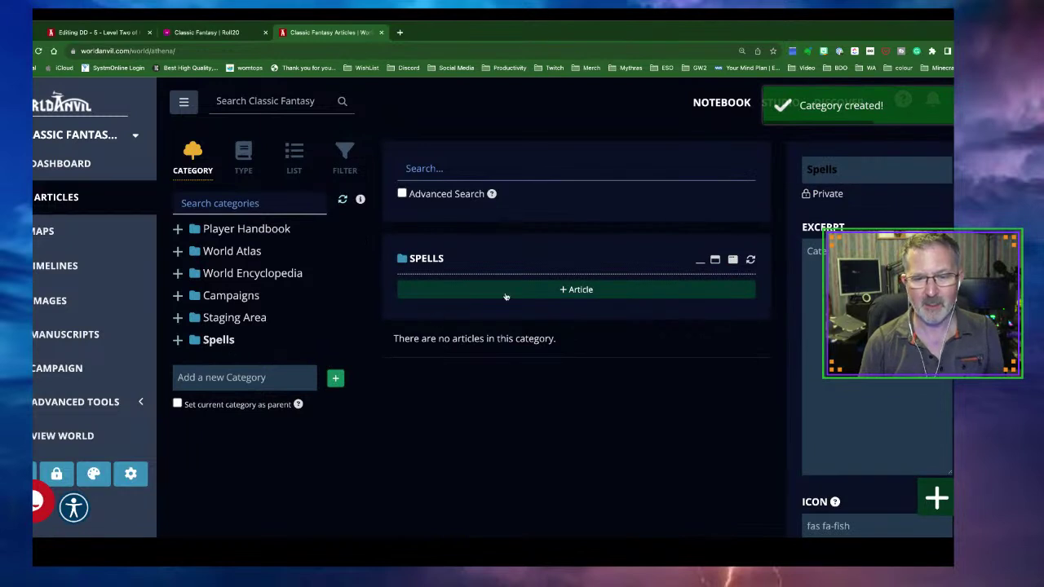
left_click(551, 292)
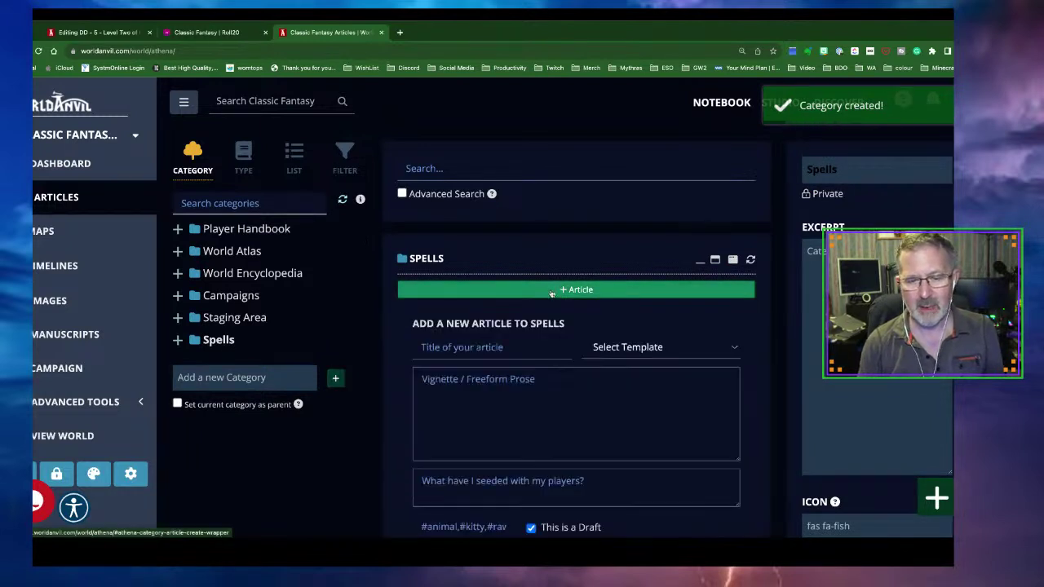
left_click(625, 350)
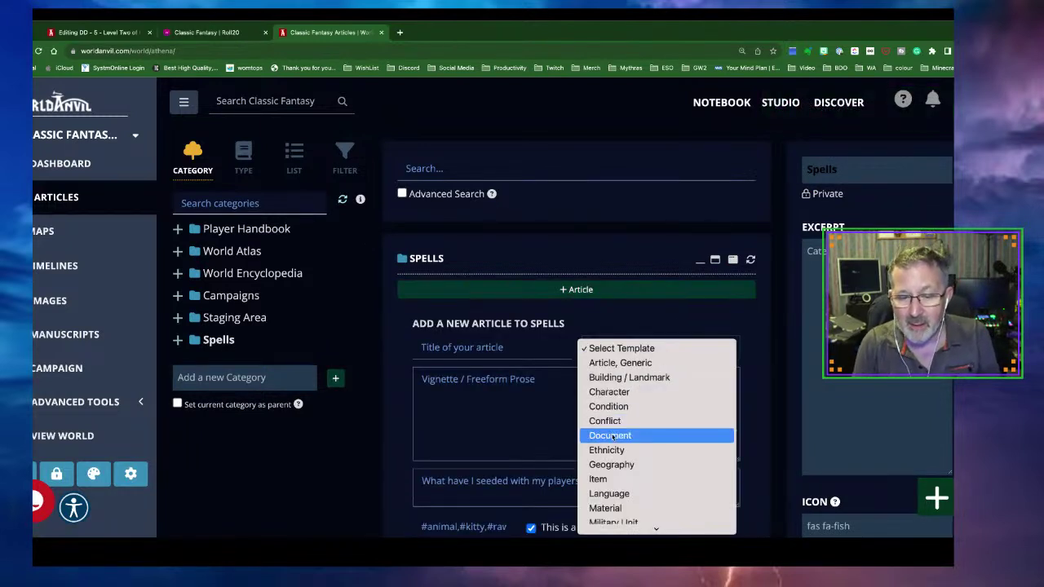
scroll(612, 438, "down", 5)
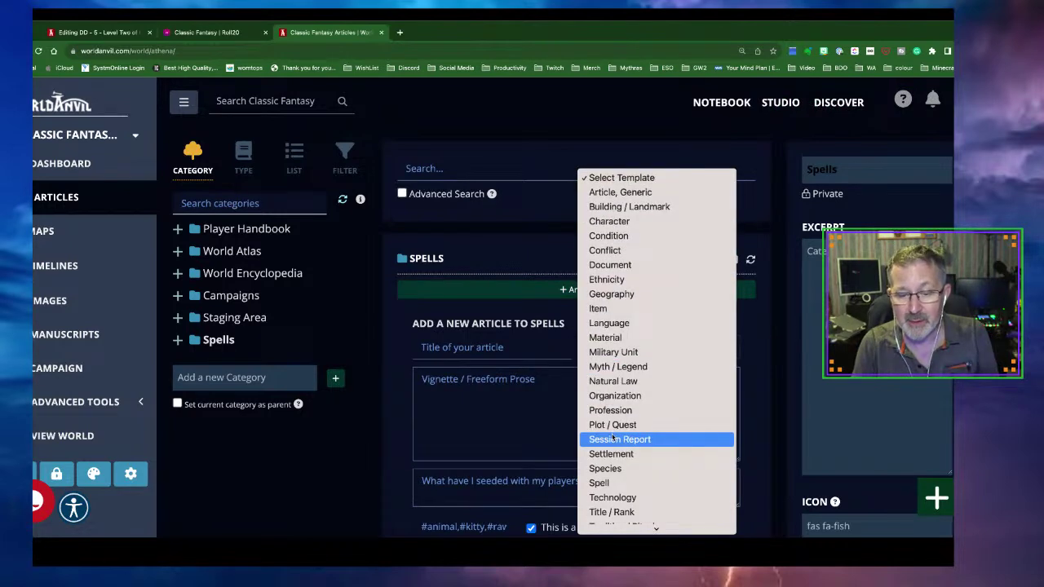
left_click(607, 483)
left_click(484, 351)
type("Befuddle")
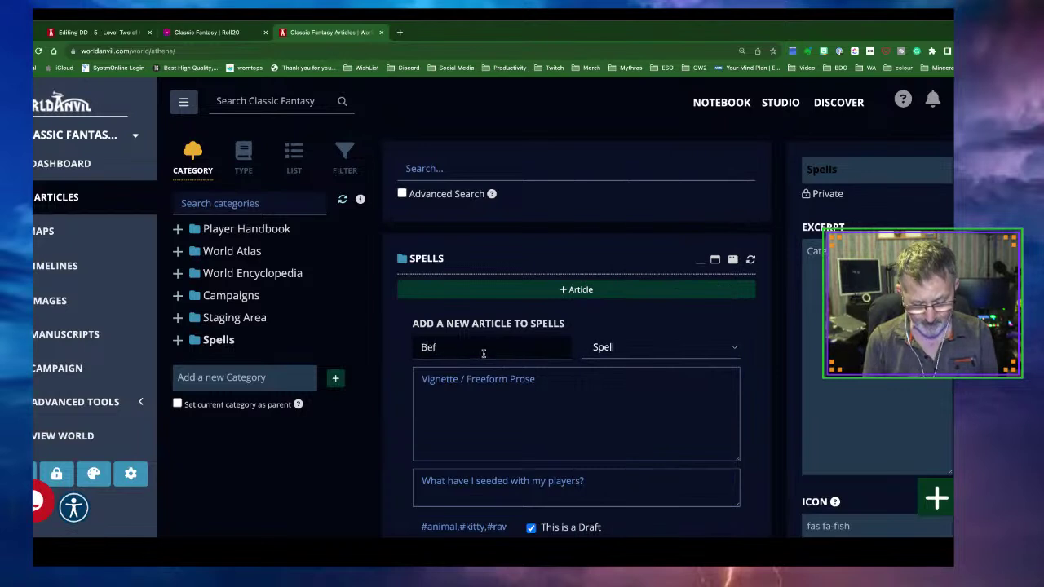
Step: Enter the Befuddle article's text on separate lines: "Sphere: Charm", "Cost : 1 MP" and "Area: 1 target"
left_click(497, 387)
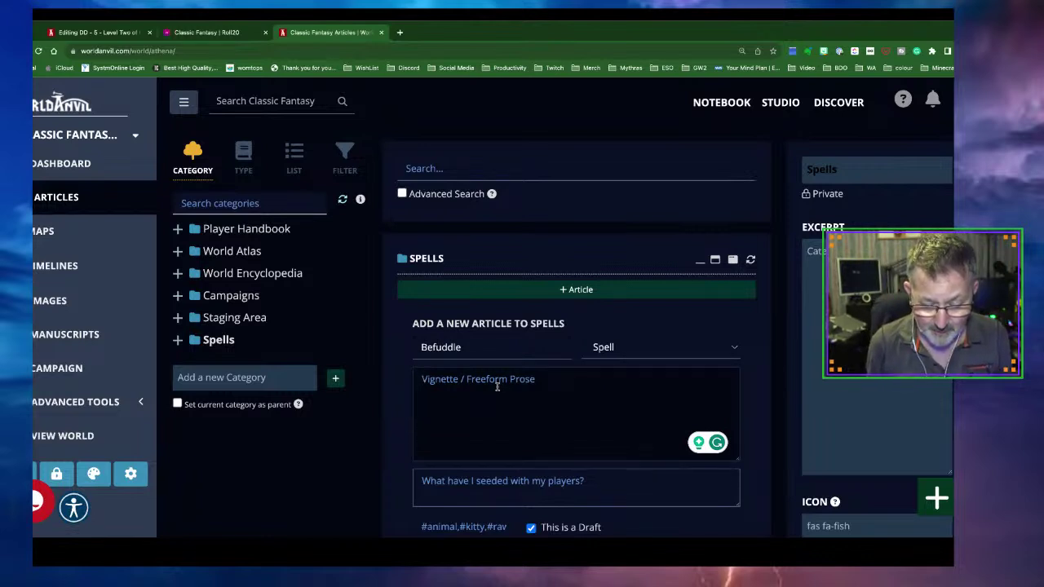
type("Sp")
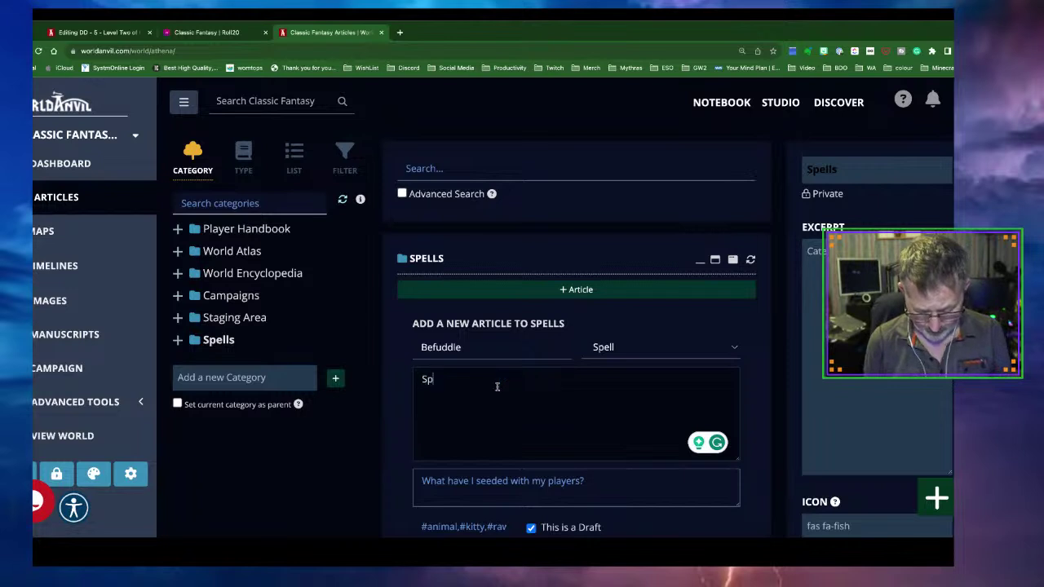
type("here: Charm")
key("Return")
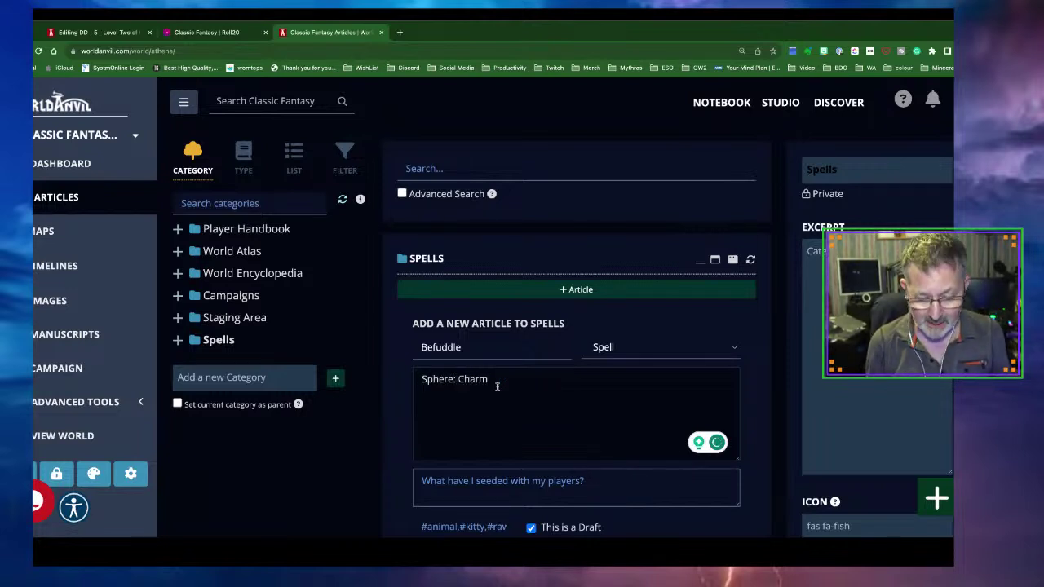
type("Cos")
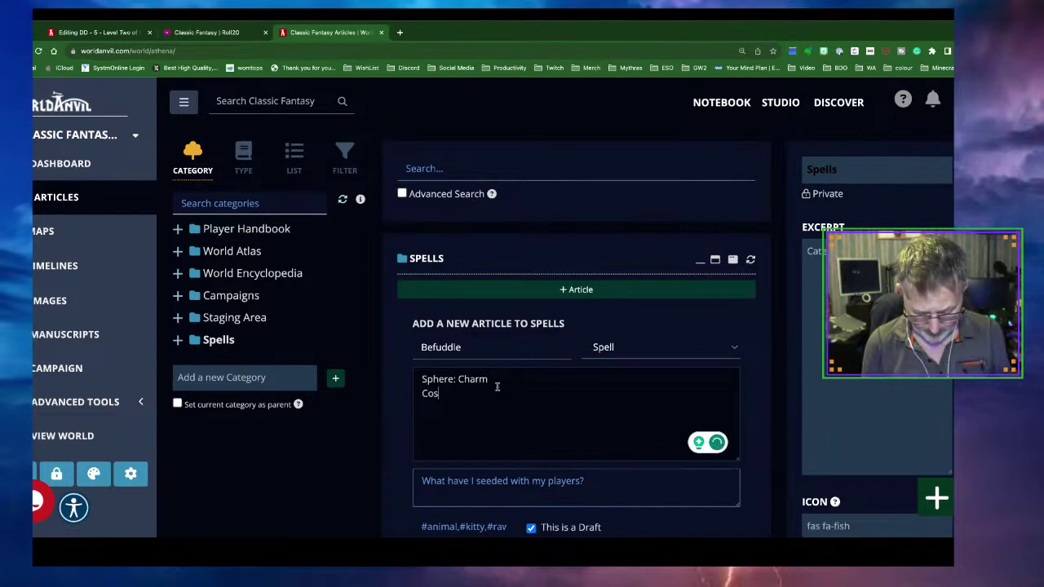
type("t : 1 MP ")
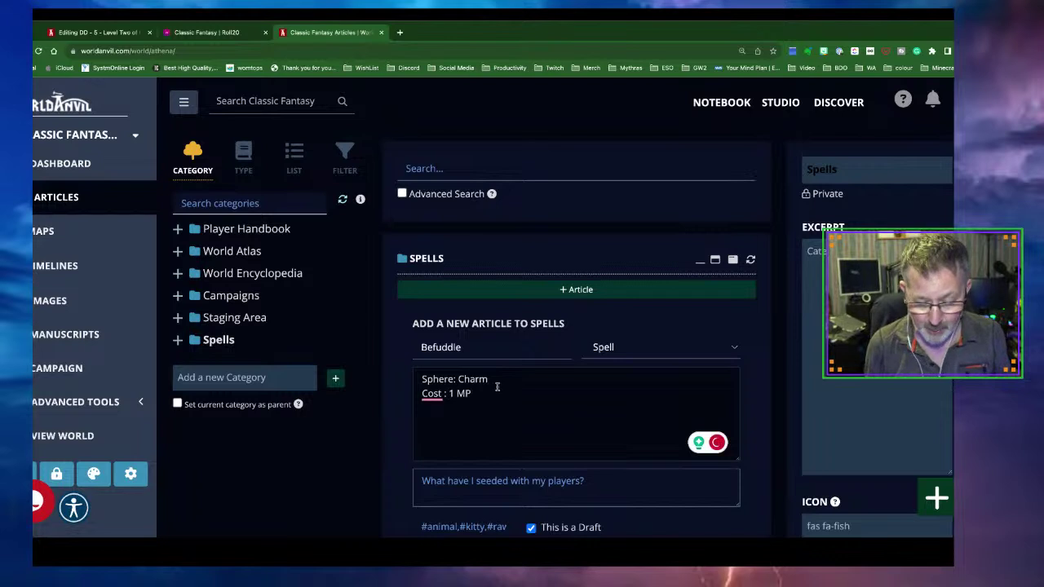
type("Area:")
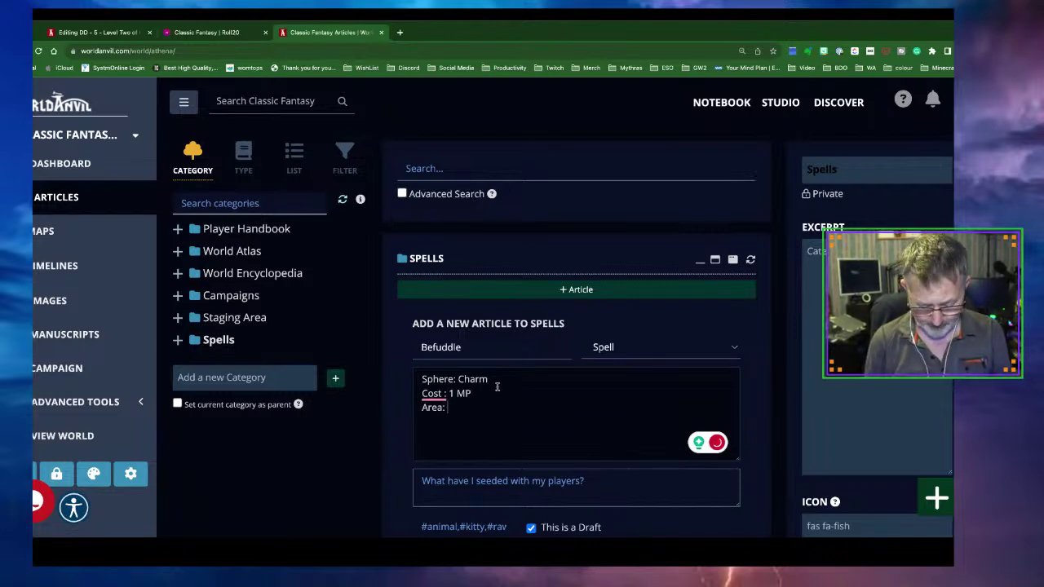
type("arget")
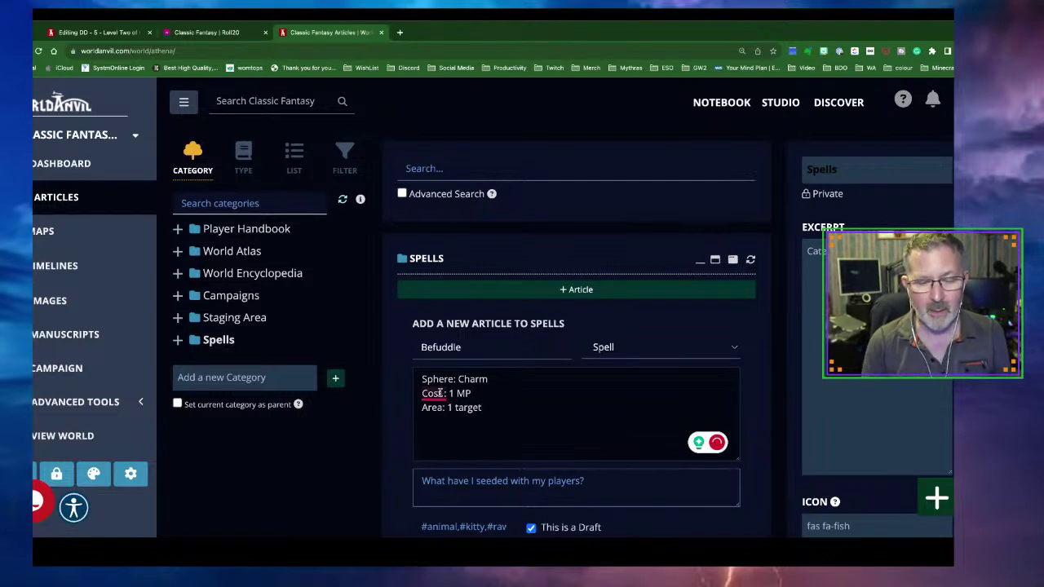
Step: Correct "Cost :" to "Cost:" in the Befuddle text and add the line "Casting: 1 turn" below the area
mouse_move(433, 394)
left_click(445, 433)
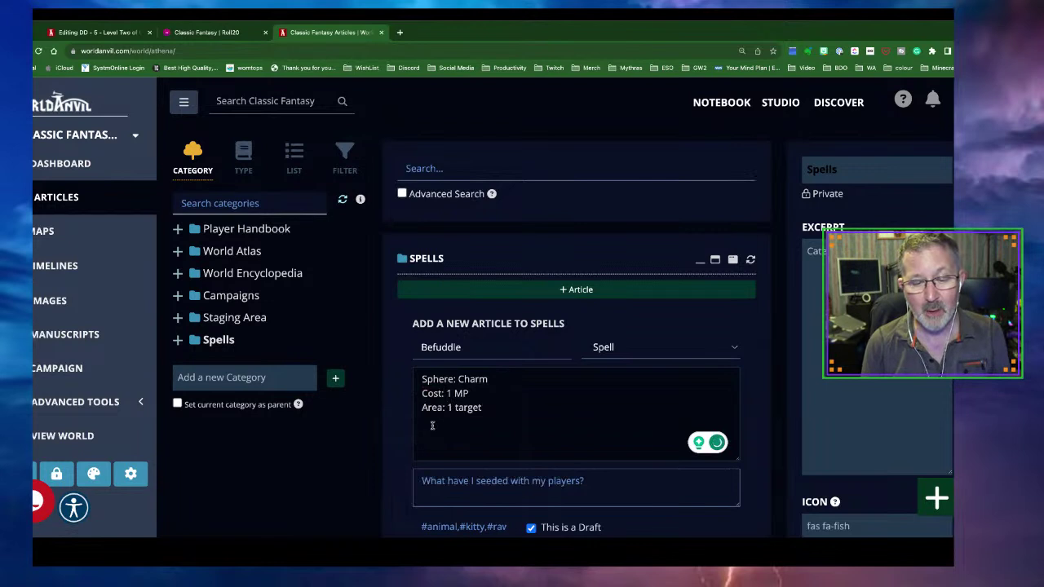
left_click(464, 423)
key("Return")
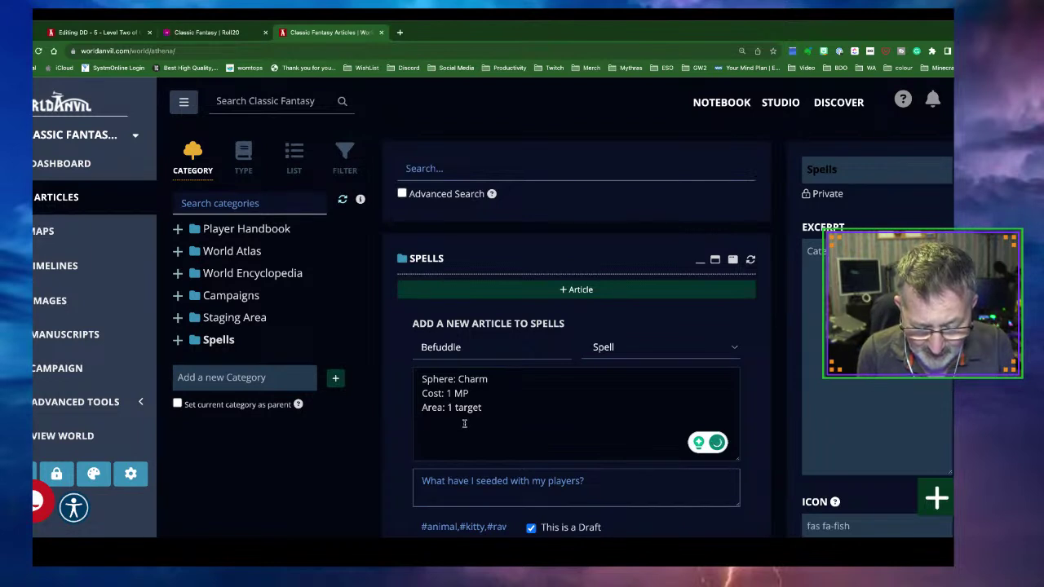
type("Cas")
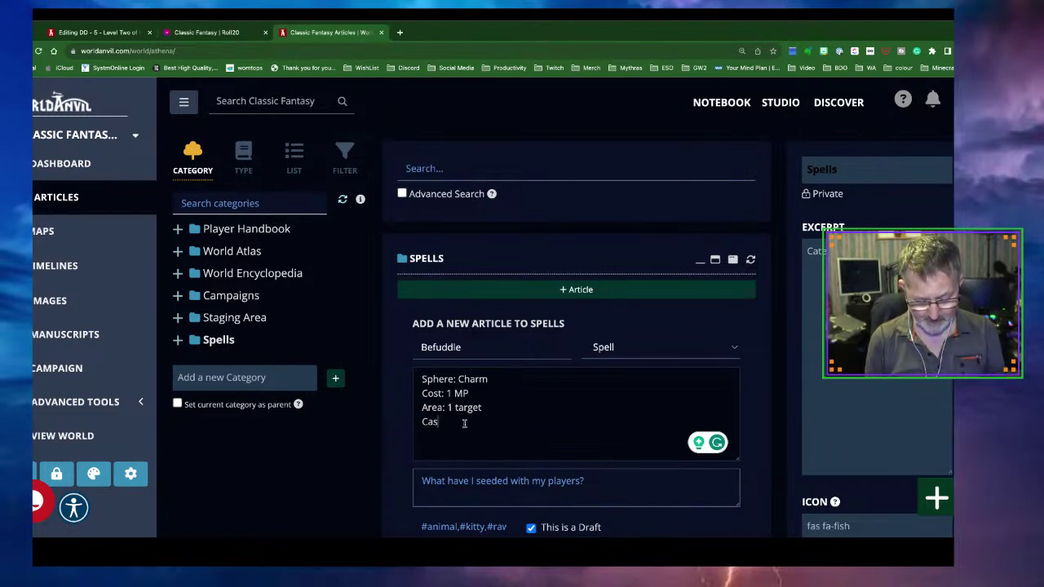
type("ting: 1 tur")
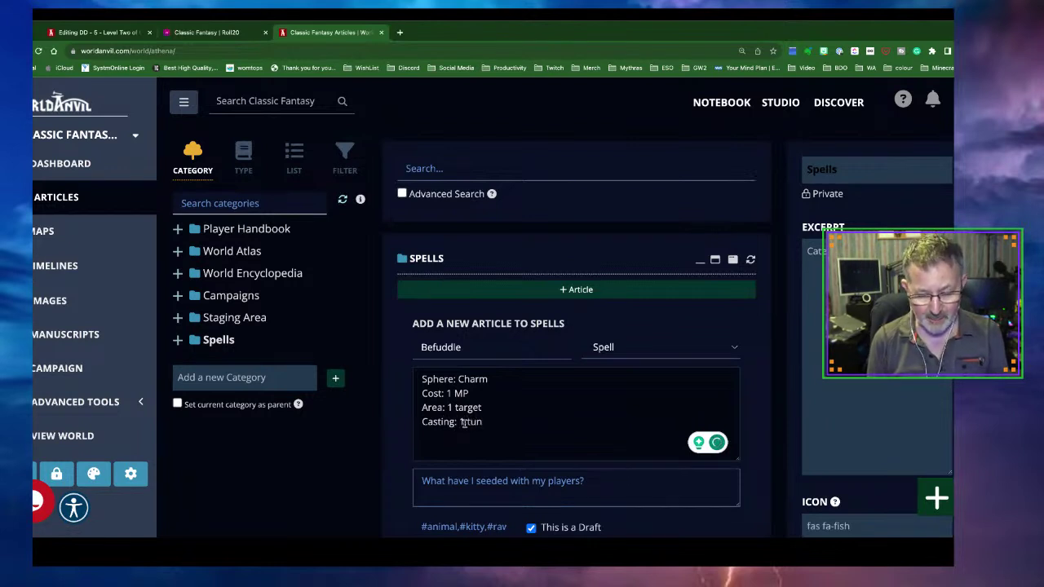
type("n")
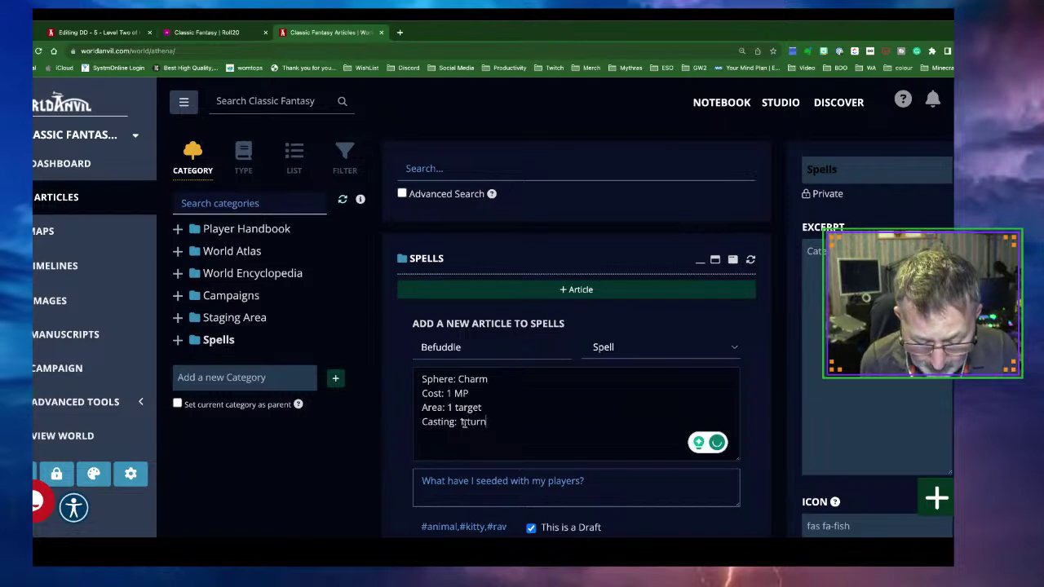
Step: Add the lines "Durations: 30 minutes" and "Range: 60ft" below the casting line
key("Return")
type("Durations")
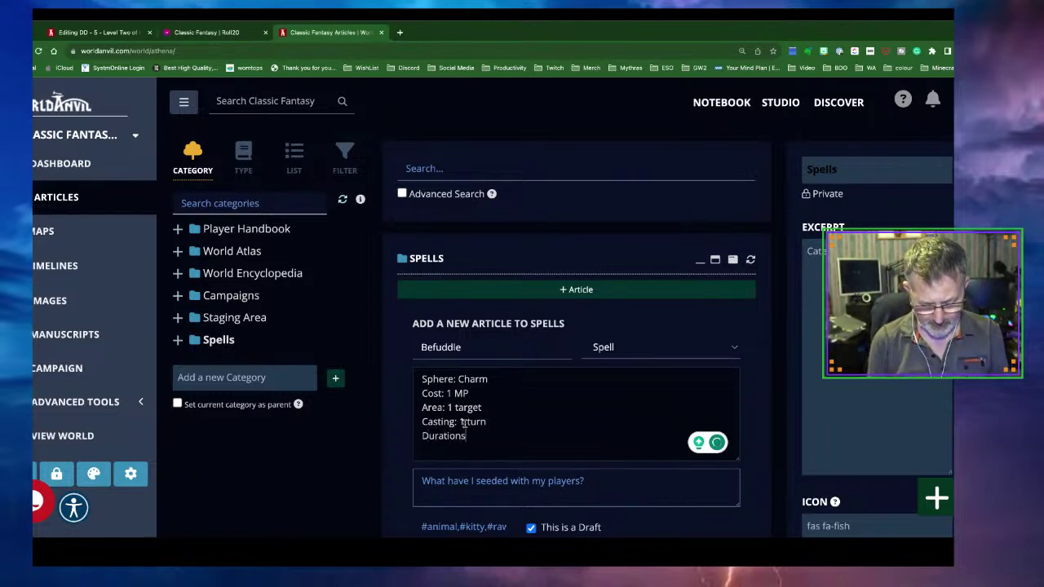
type(": 30 minutes")
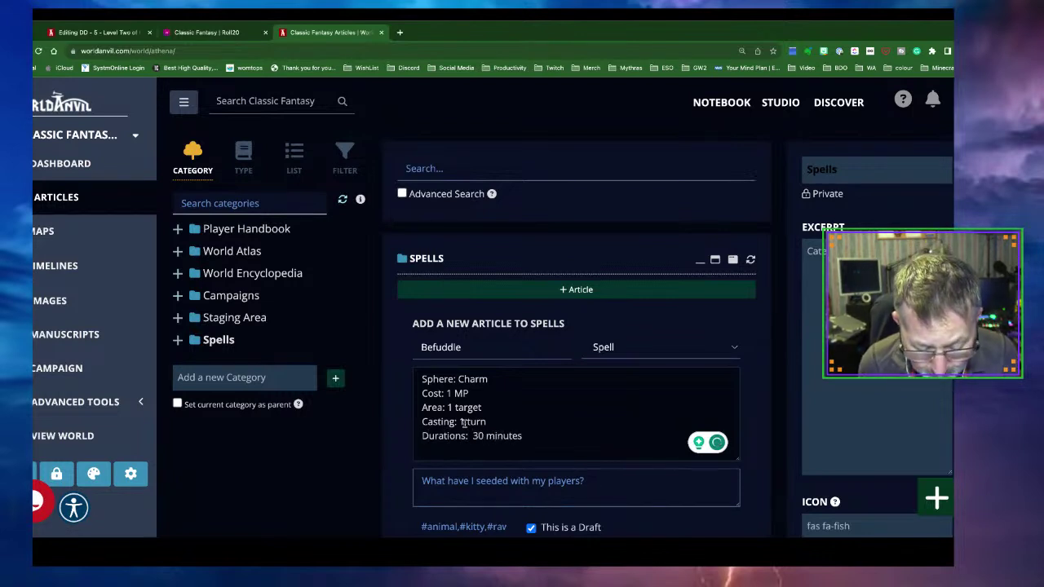
type("Range: 6")
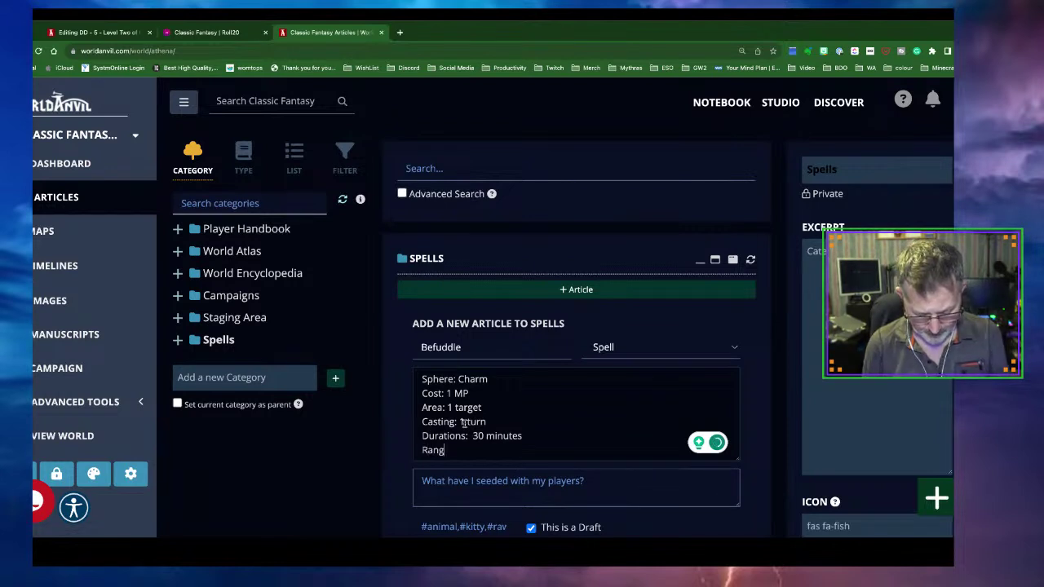
key("BackSpace")
key("BackSpace")
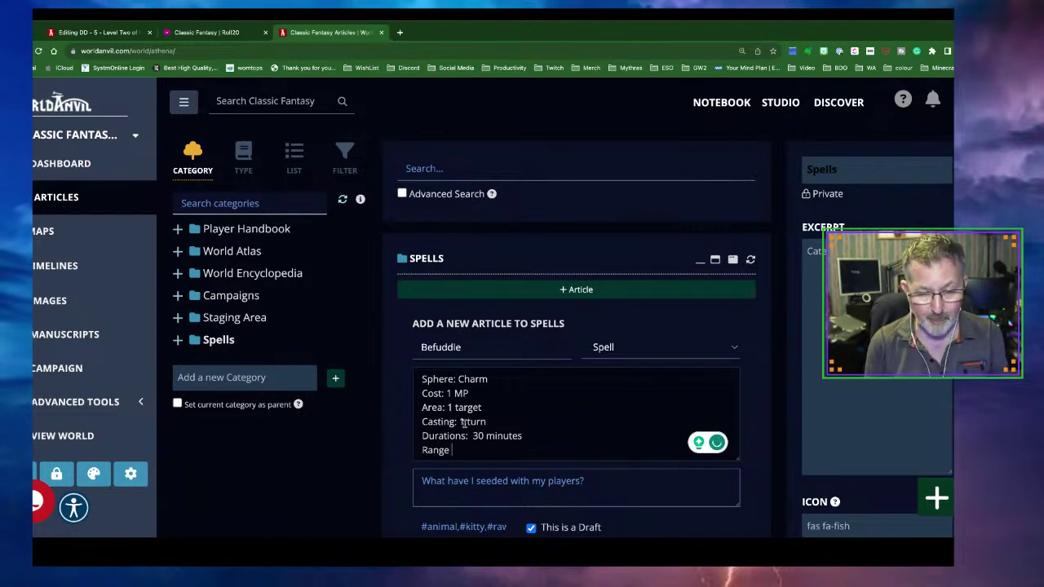
type("60ft")
key("Return")
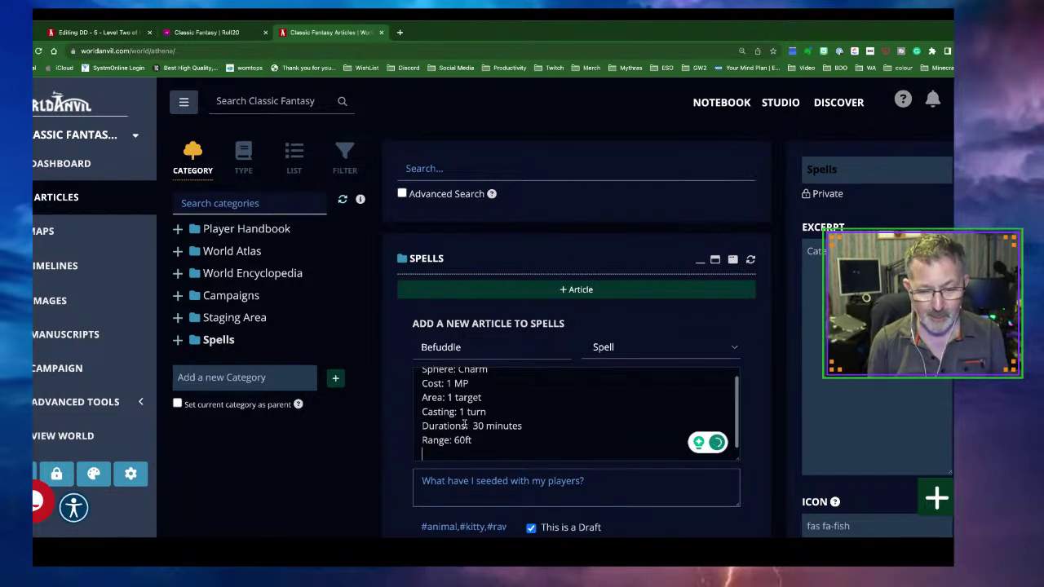
Step: Add the line "Resist: Willpower" below the range, followed by a blank line
type("Resist")
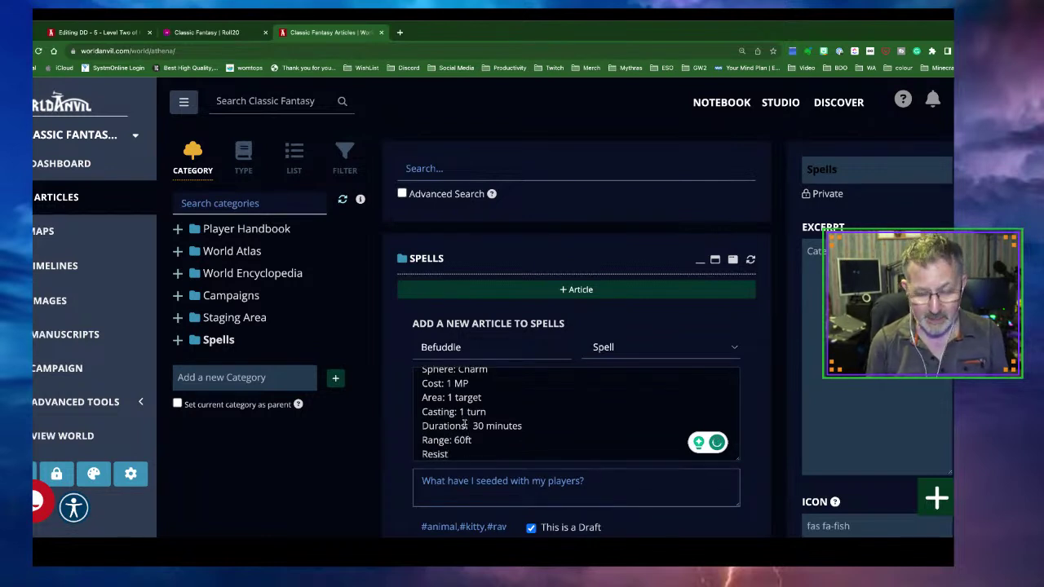
type(": W")
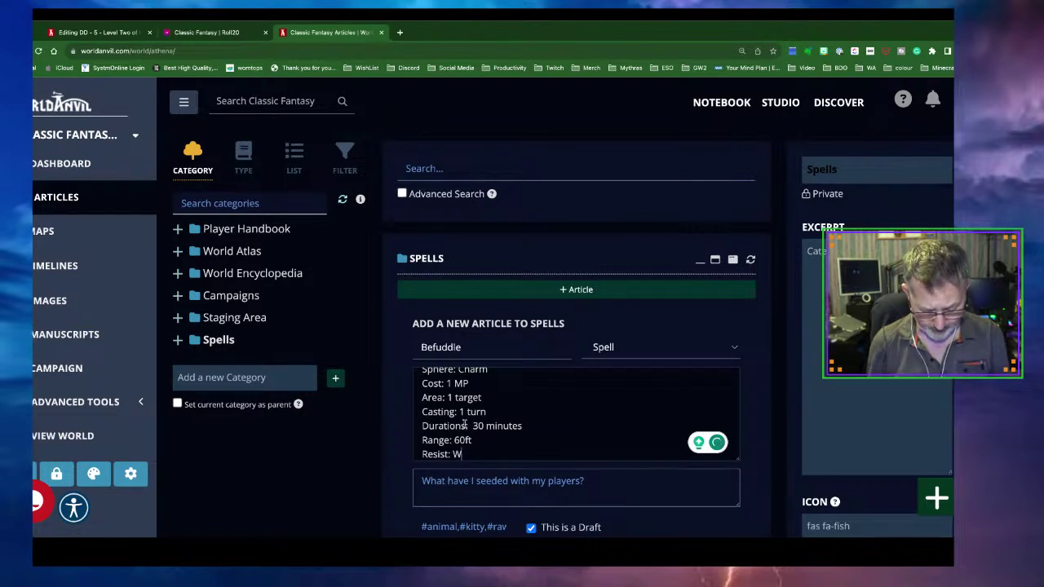
type("illpower")
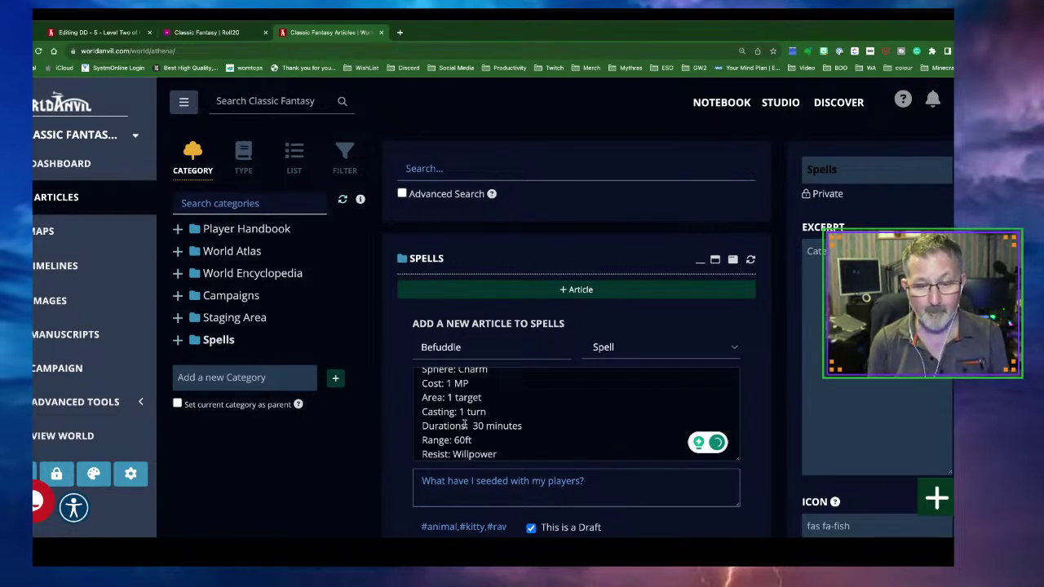
key("Return")
key("Return")
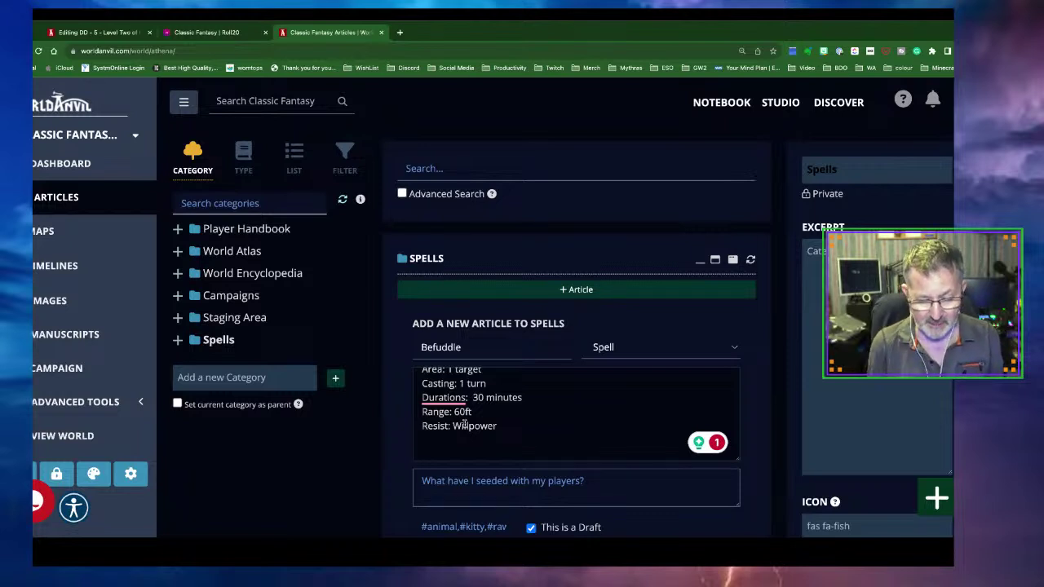
Step: Begin the spell description with the line "Befuddled target can still react in self defense."
type("Befud")
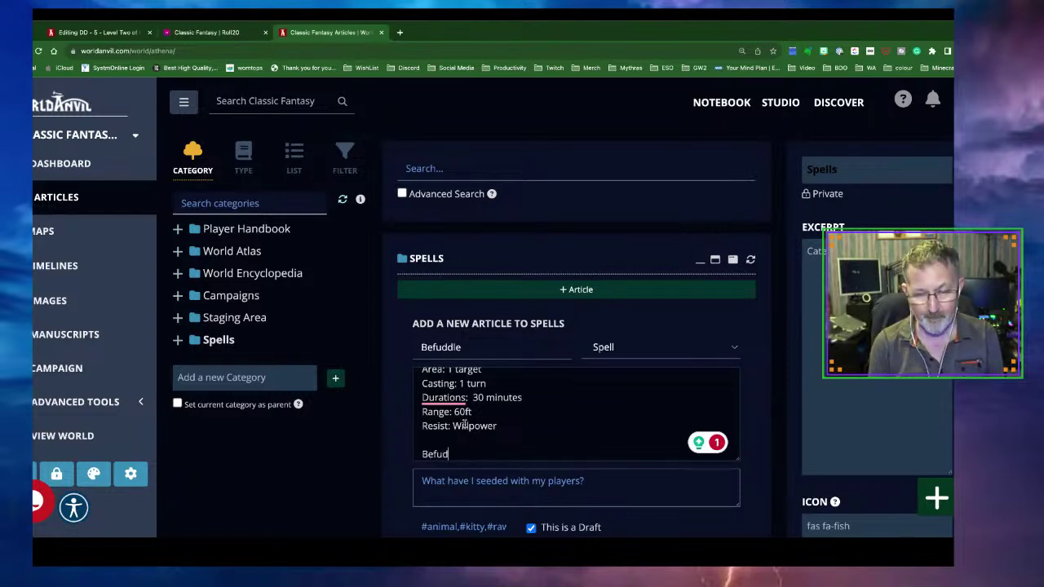
type("dled targe")
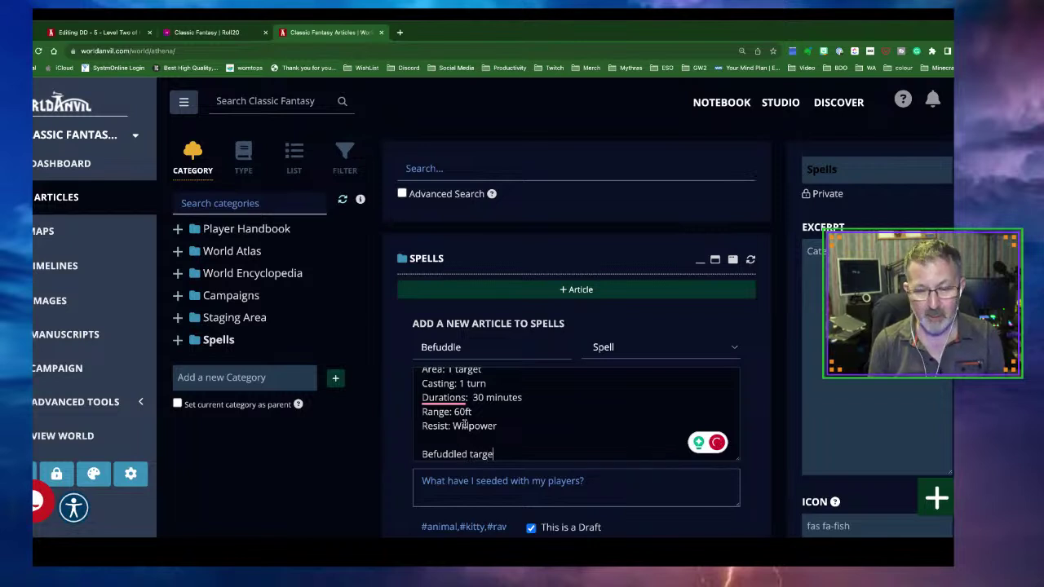
type("t aan st")
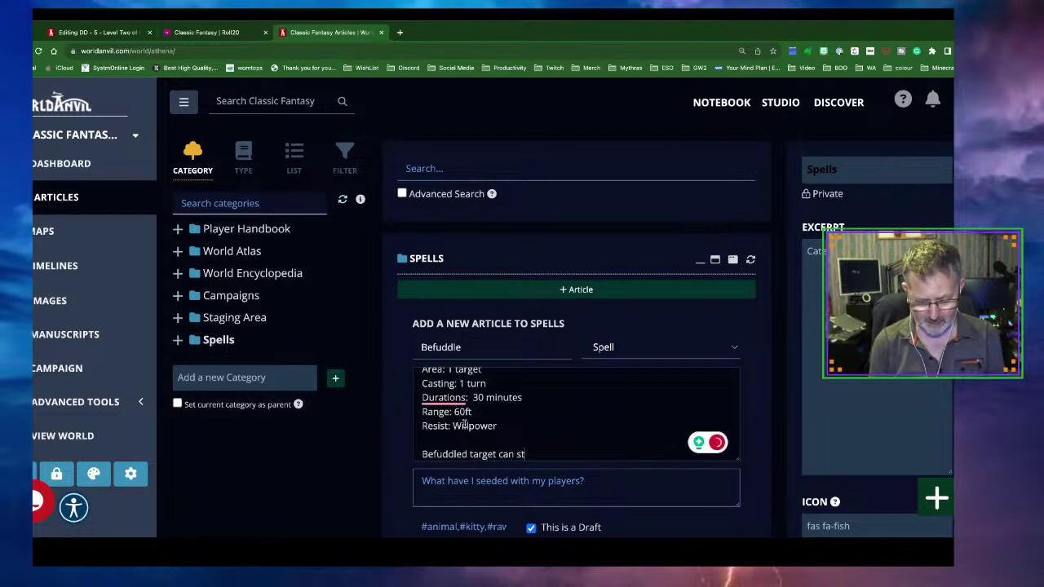
type("ill react")
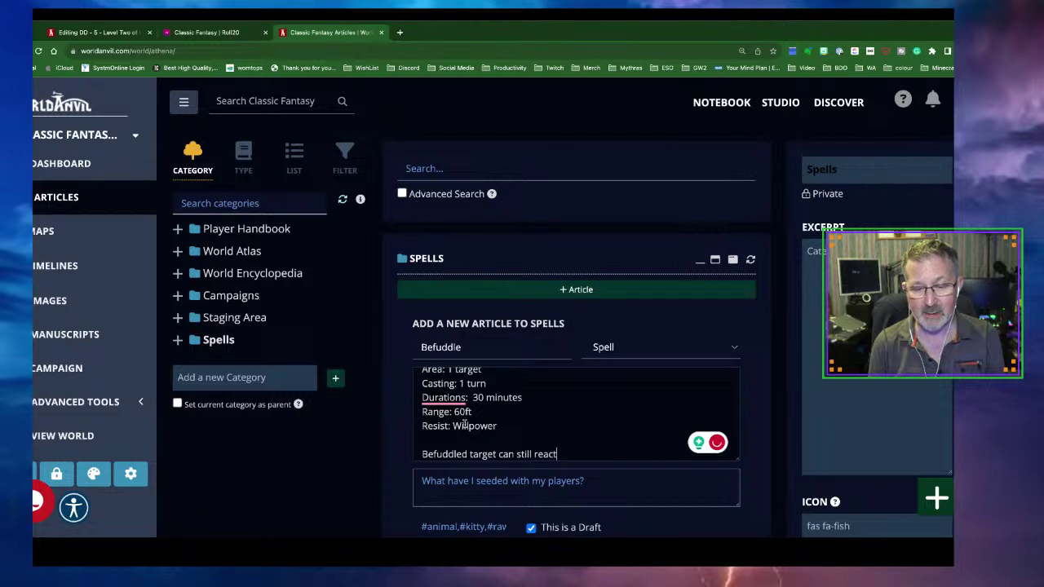
type(" in self defne")
key("BackSpace")
type("ense.")
key("Return")
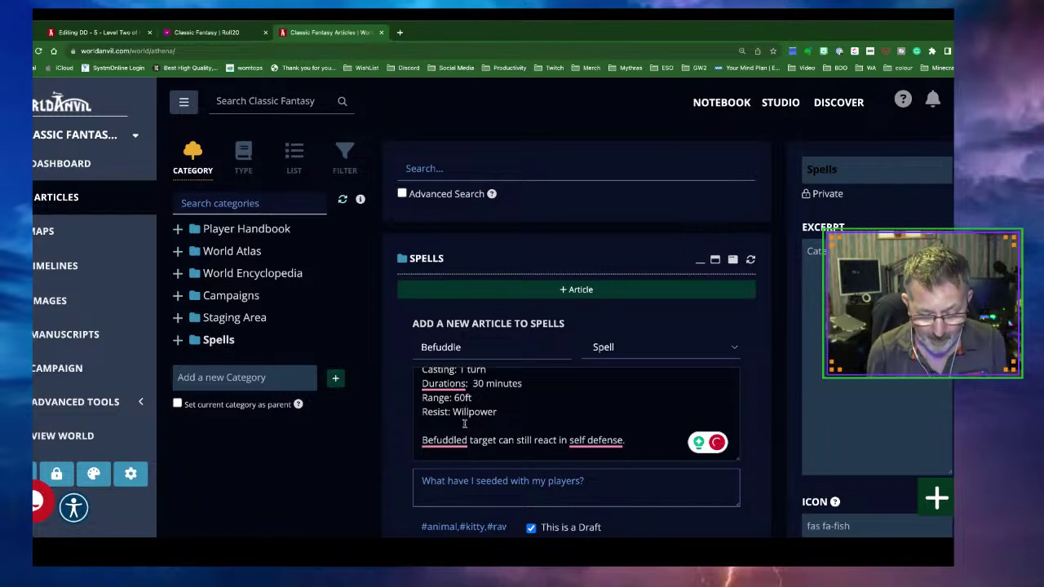
Step: Add the description line "Any sort of attack or threatening action breaks the spell - whether or not it is directed at the target"
type("Any sort of")
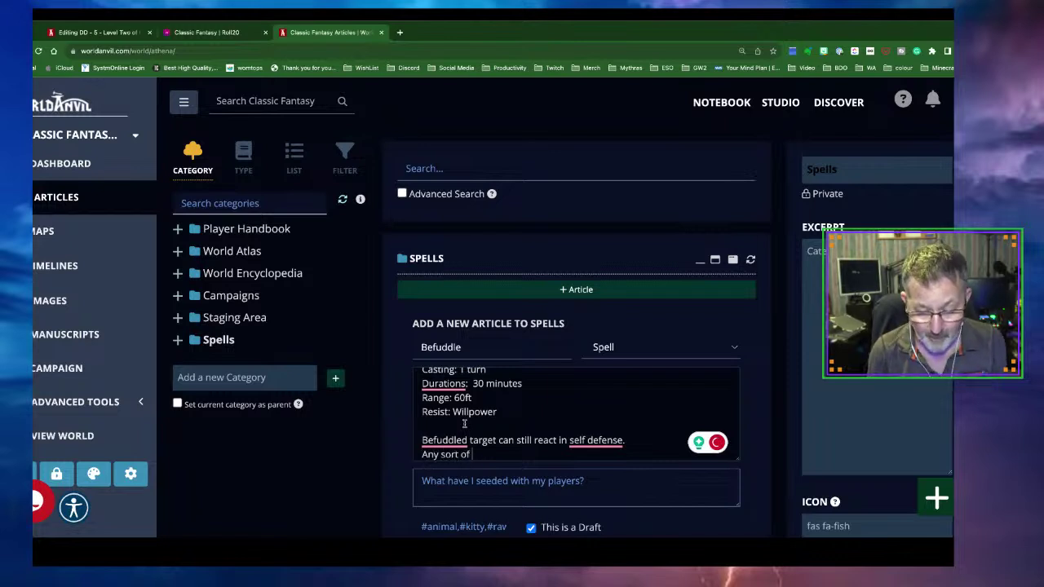
type(" attack or threate")
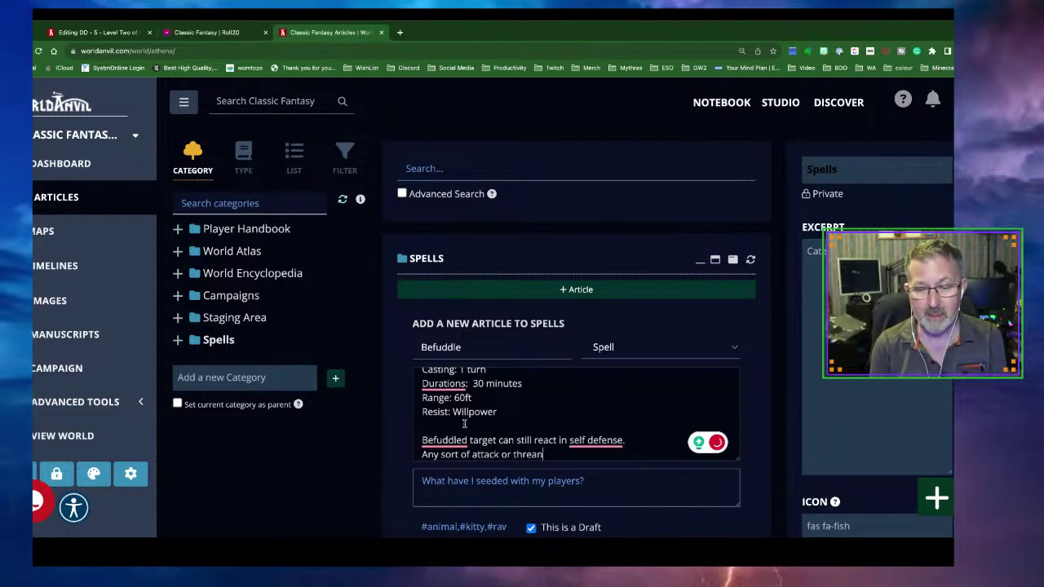
type("ning ac")
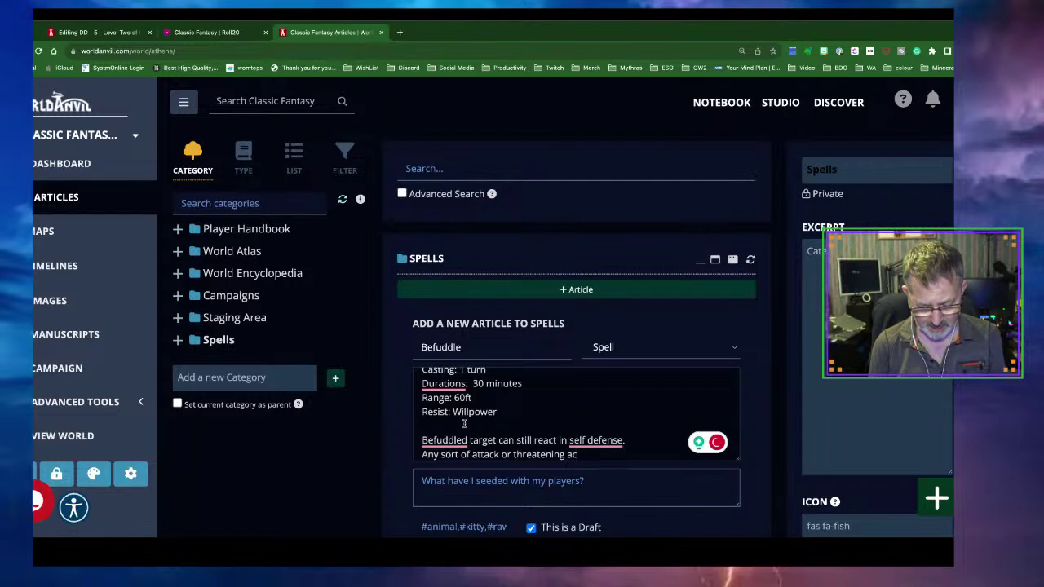
type("tion breask")
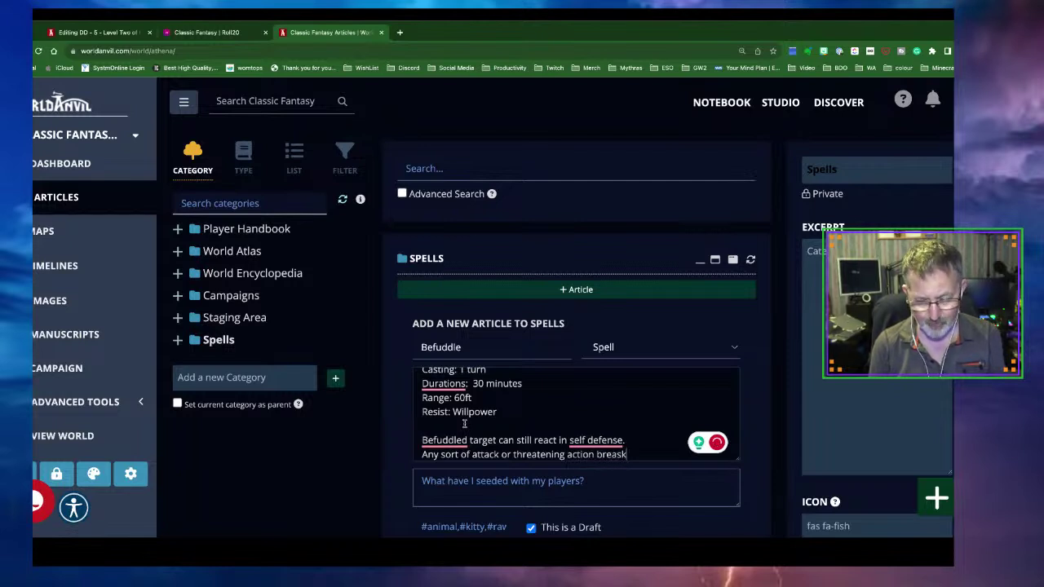
key("BackSpace")
key("BackSpace")
type("ks the s")
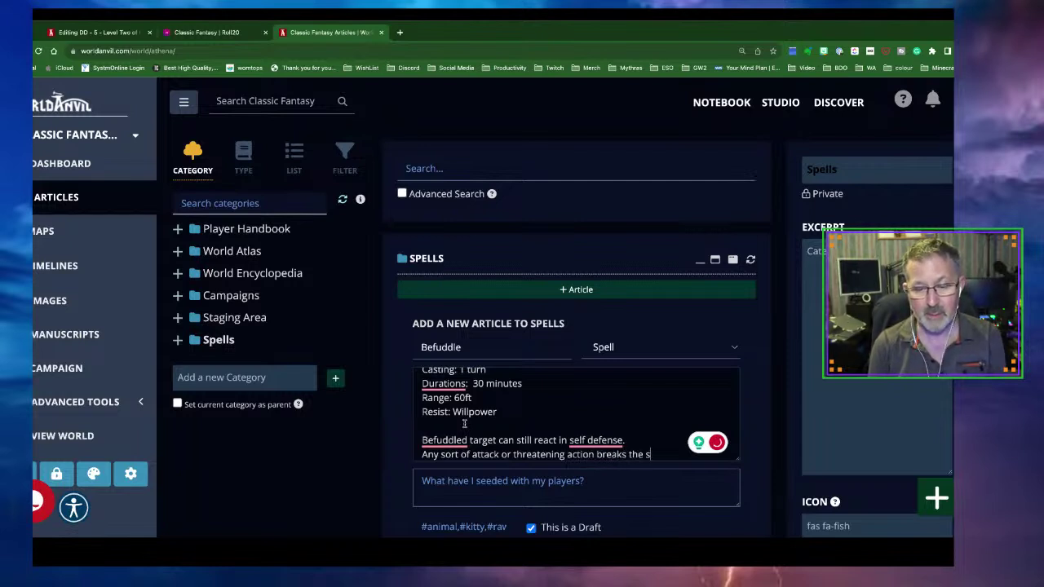
type("lpell")
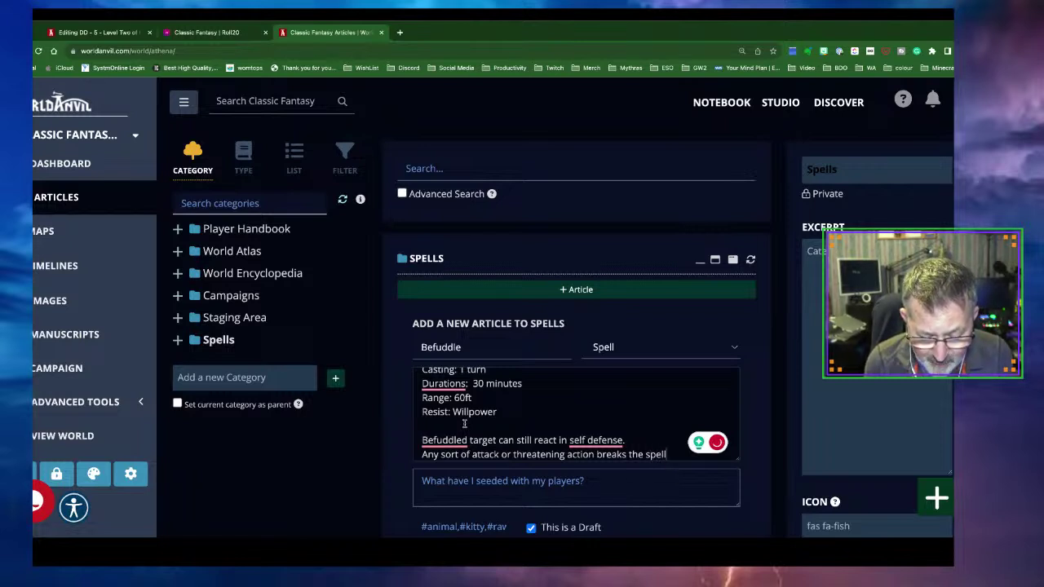
type("- whether ")
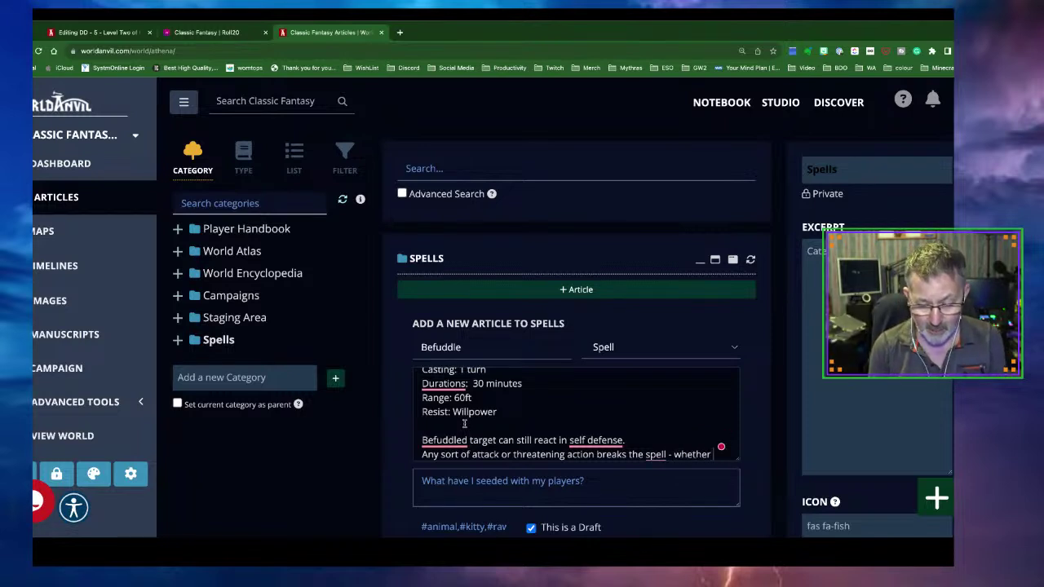
type("or not it is directed")
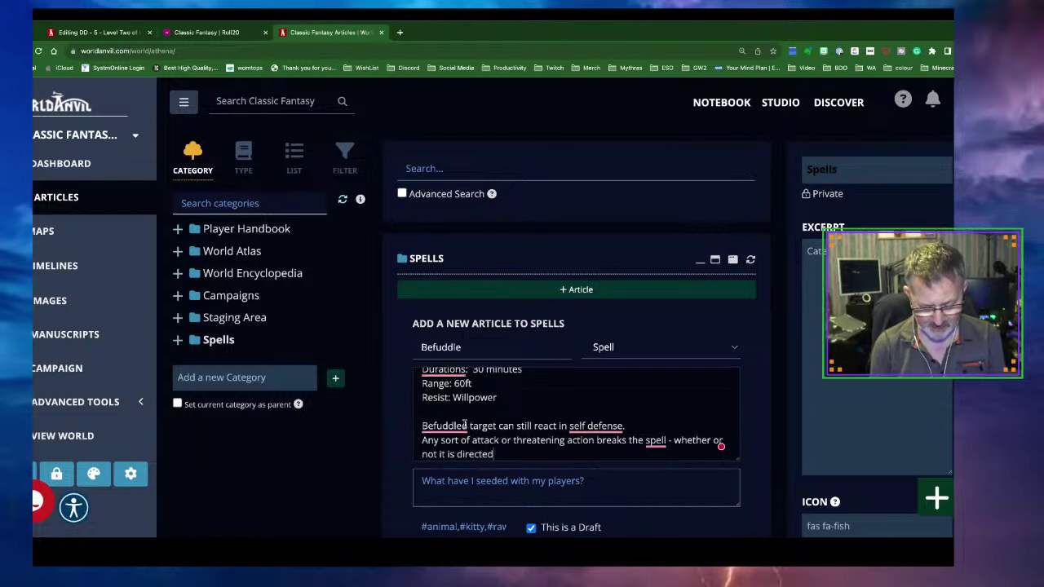
type(" at the ta")
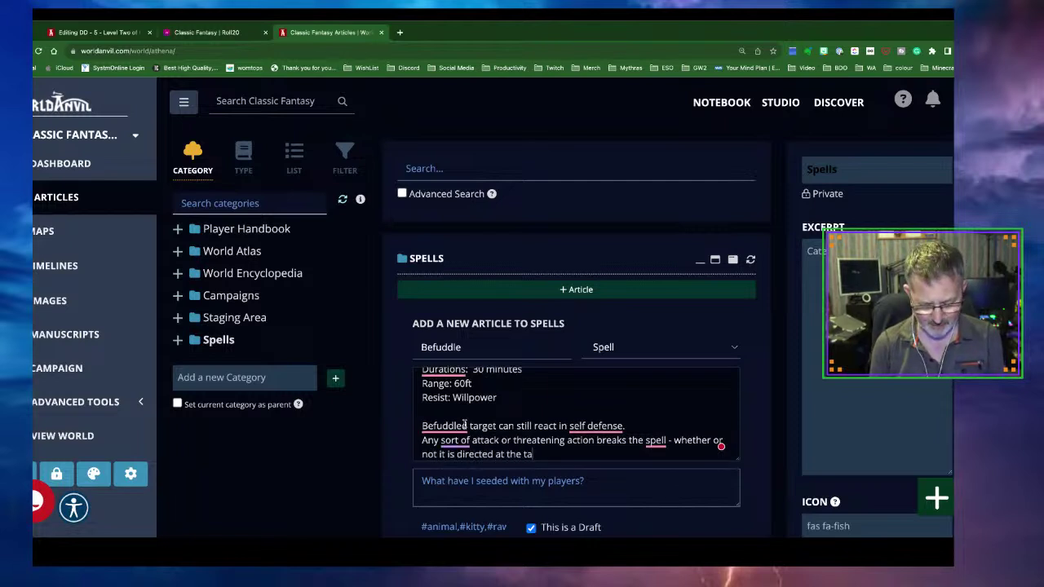
type("rget")
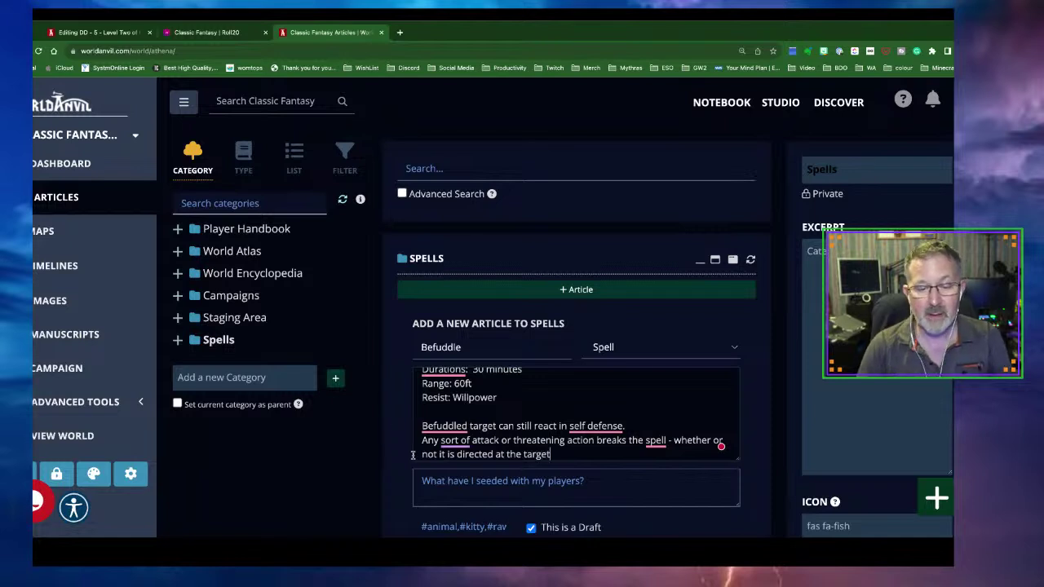
Step: Apply the Grammarly suggestions in the last description sentence to shorten "Any sort of attack" to "Any attack" and add a period after "spell"
mouse_move(462, 439)
left_click(478, 363)
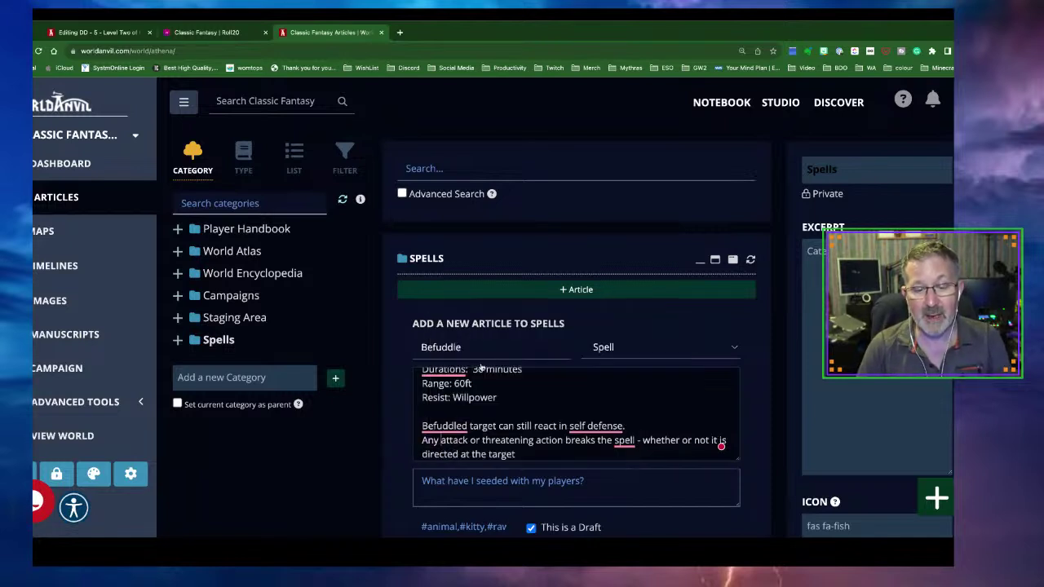
mouse_move(629, 441)
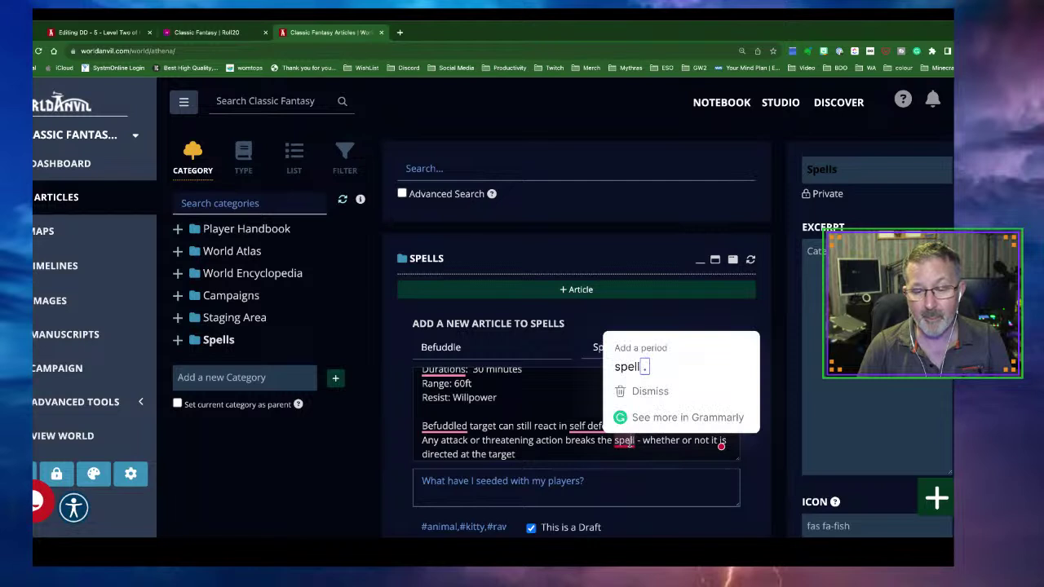
left_click(628, 369)
Step: Apply the Grammarly corrections in the first description sentence, changing it to "A befuddled target can still react in self-defense."
mouse_move(593, 435)
left_click(601, 356)
mouse_move(455, 425)
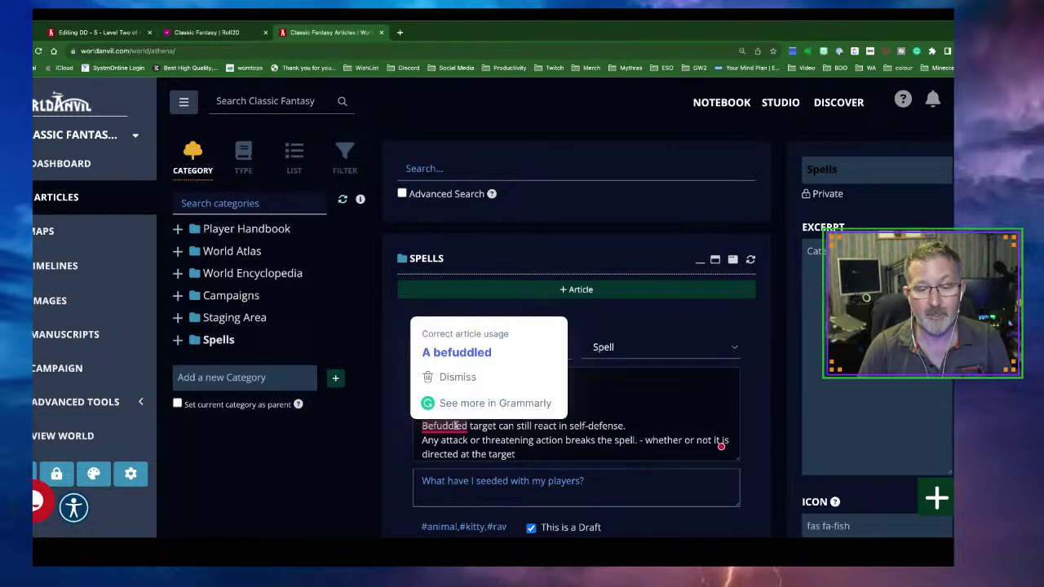
left_click(455, 353)
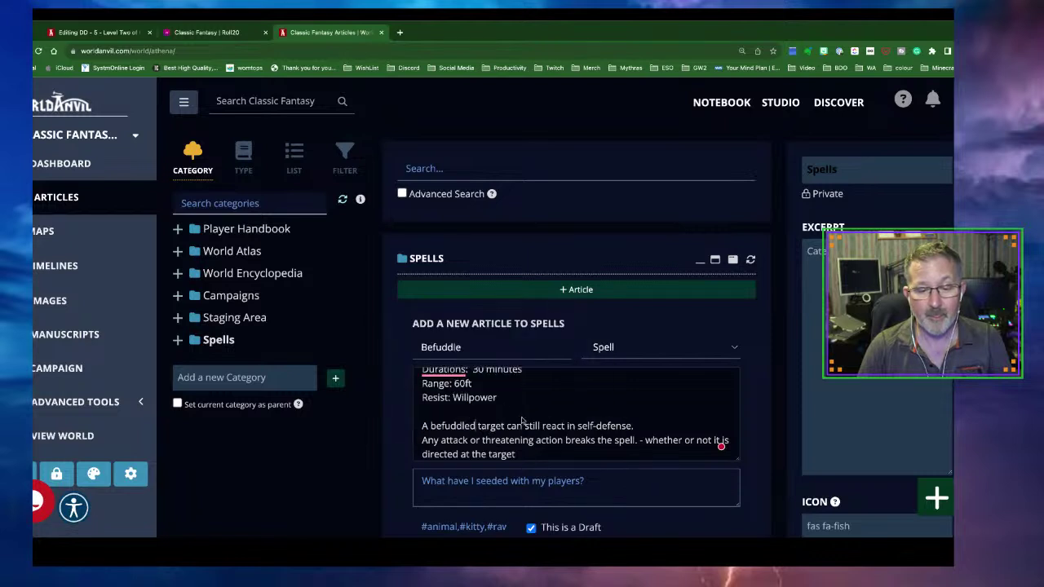
Step: Correct the "Durations" label to "Duration" with the Grammarly suggestion
scroll(524, 419, "up", 1)
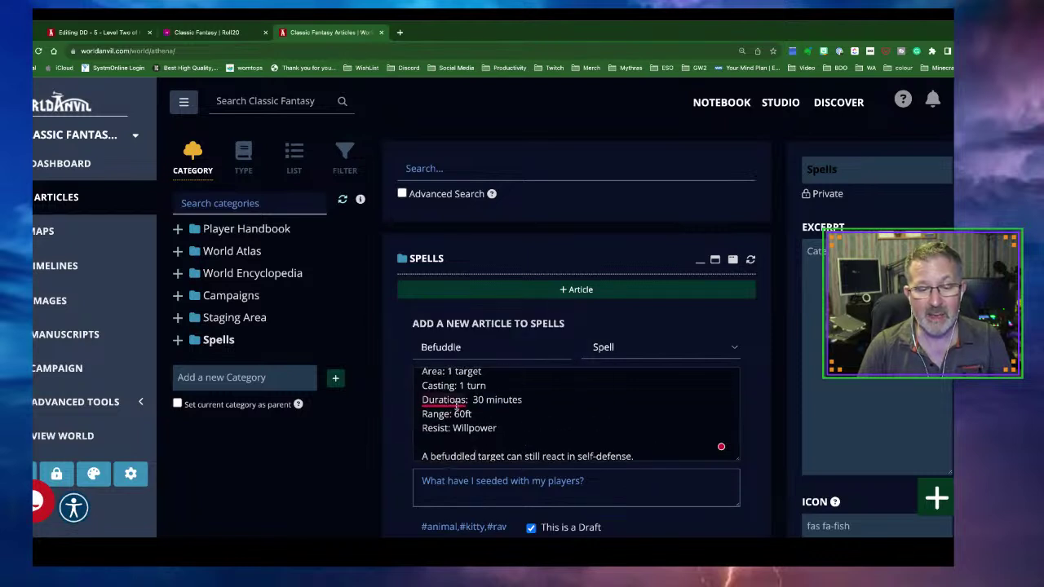
mouse_move(455, 405)
left_click(455, 441)
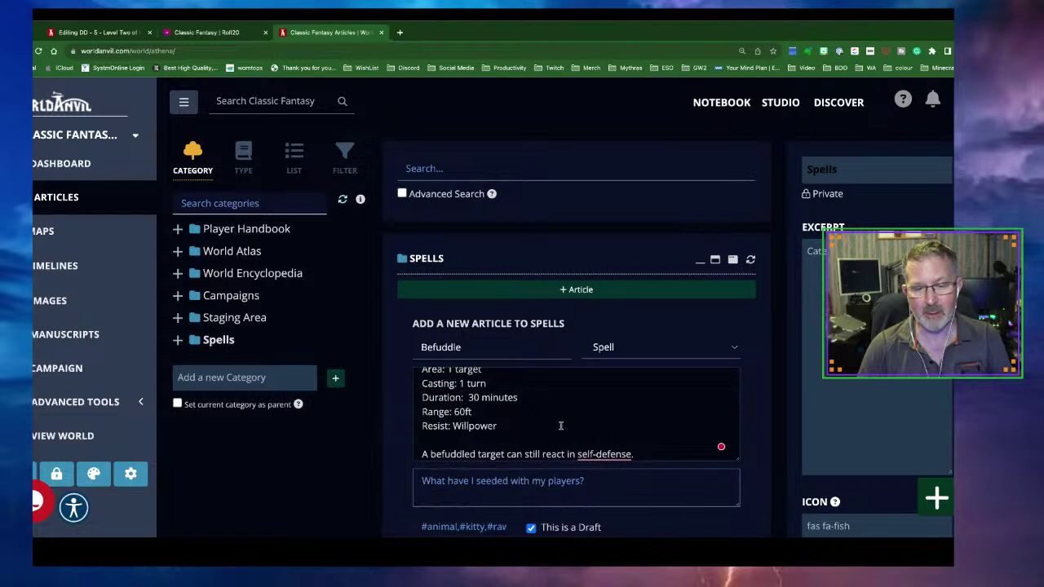
Step: Turn off the draft setting for the Befuddle spell and create the article in the Spells category
scroll(561, 424, "down", 1)
scroll(561, 425, "down", 2)
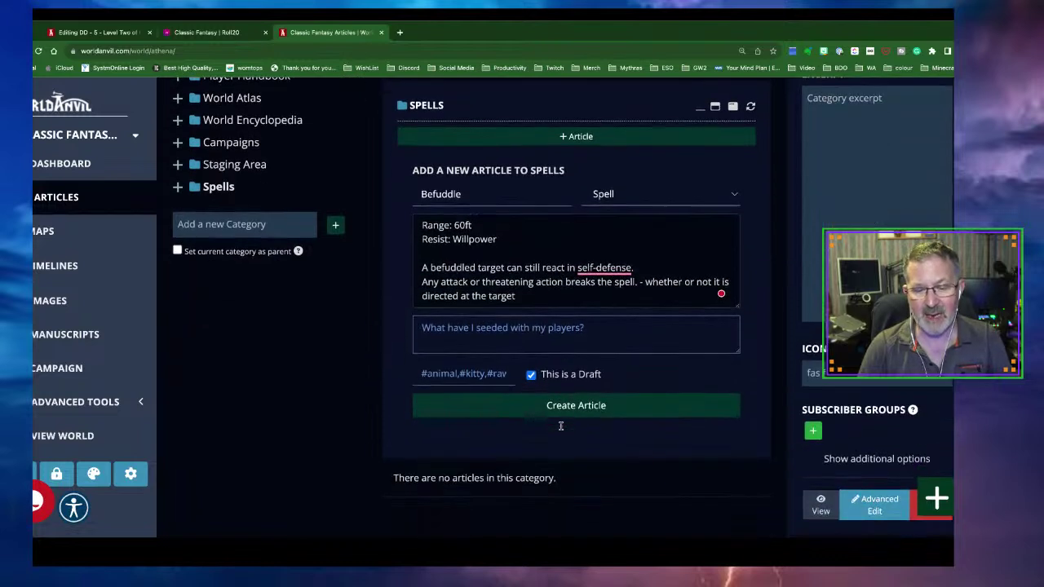
left_click(533, 352)
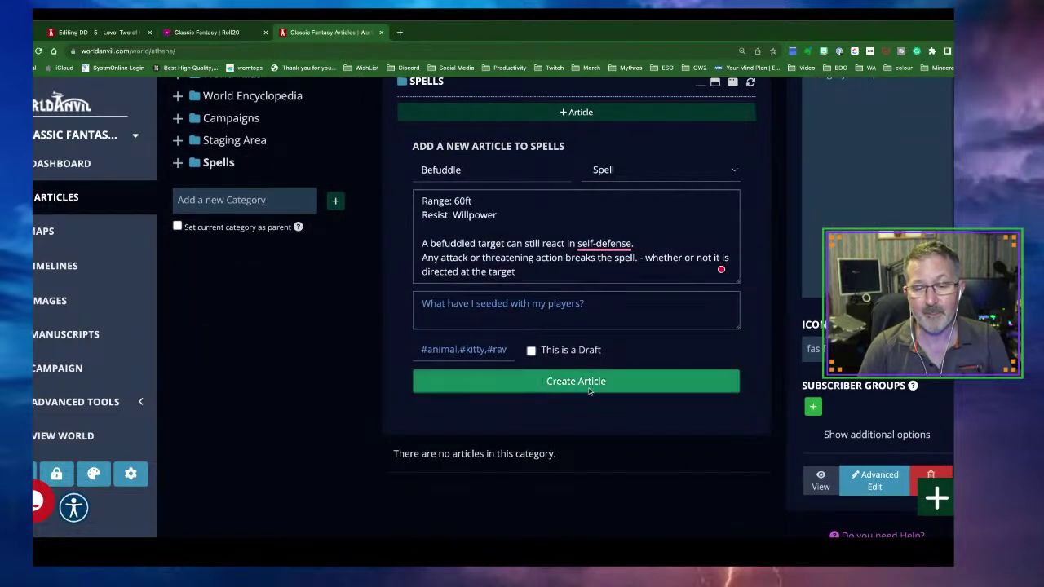
left_click(587, 389)
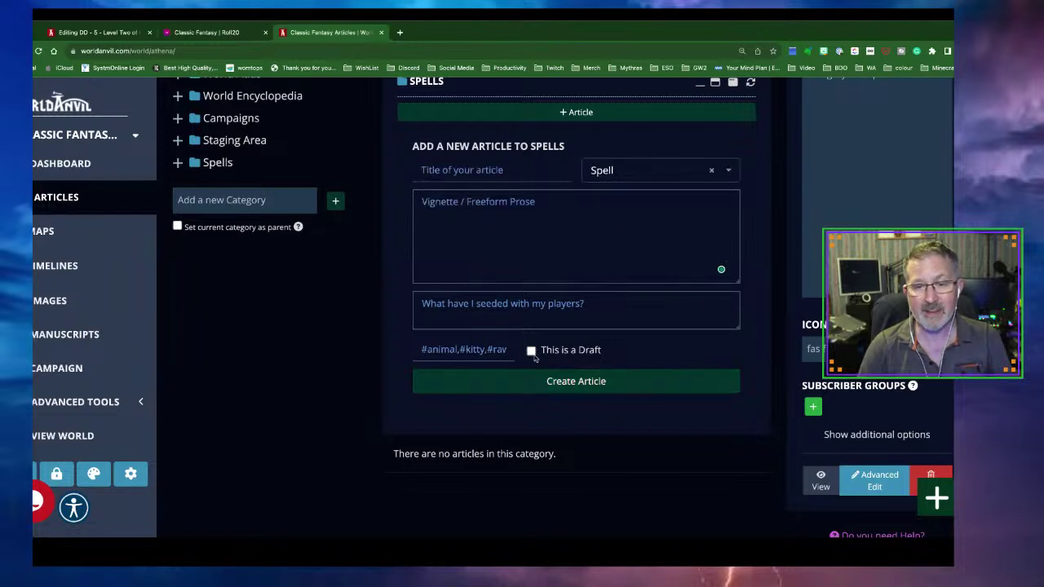
scroll(349, 343, "up", 2)
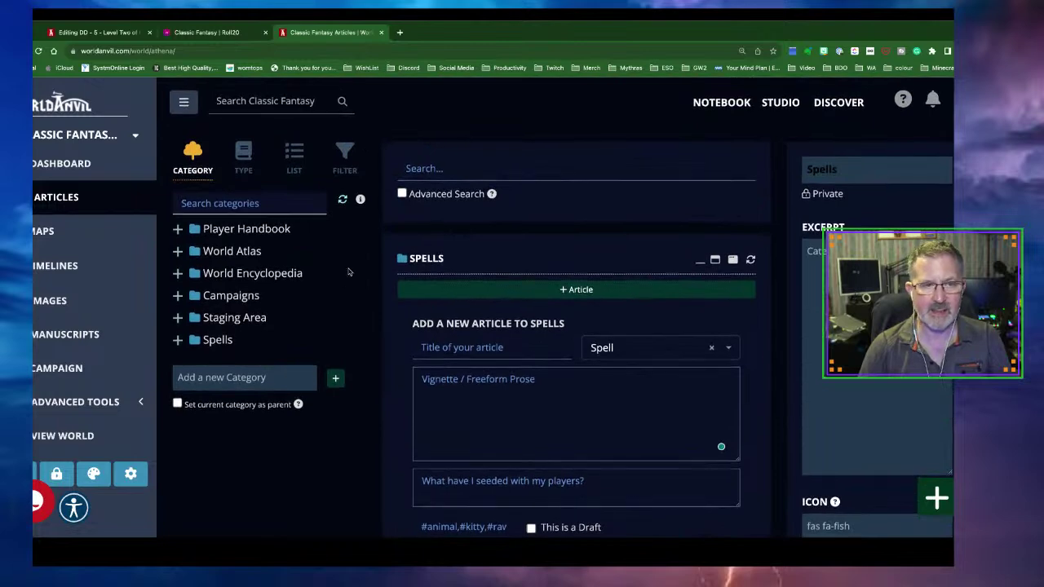
Step: Autolink the text of the plot article "DD - 5 - Level Two of the Mine", replacing all possible links, and keep the result
left_click(96, 32)
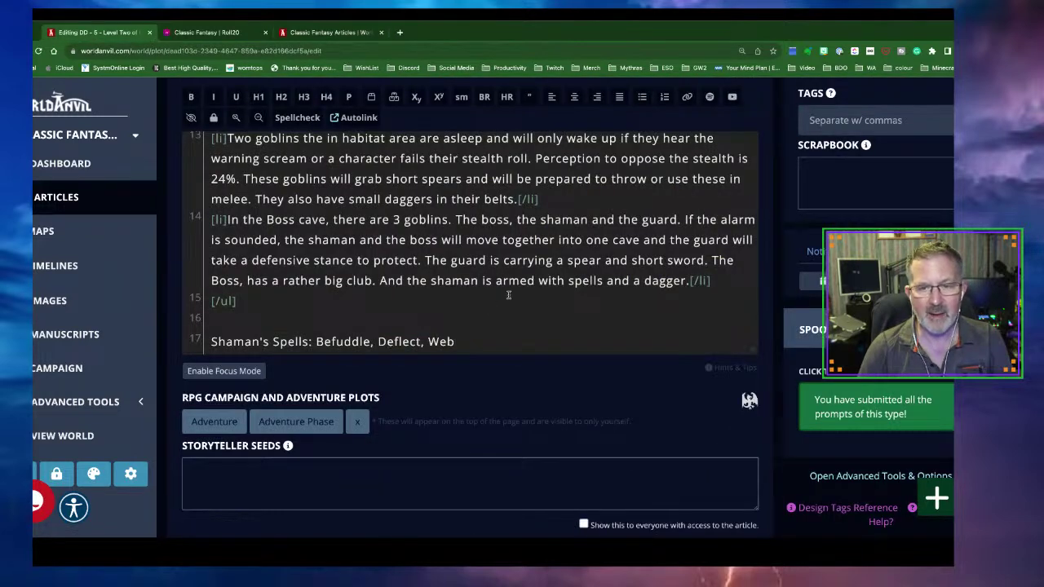
scroll(508, 295, "up", 10)
scroll(507, 295, "up", 3)
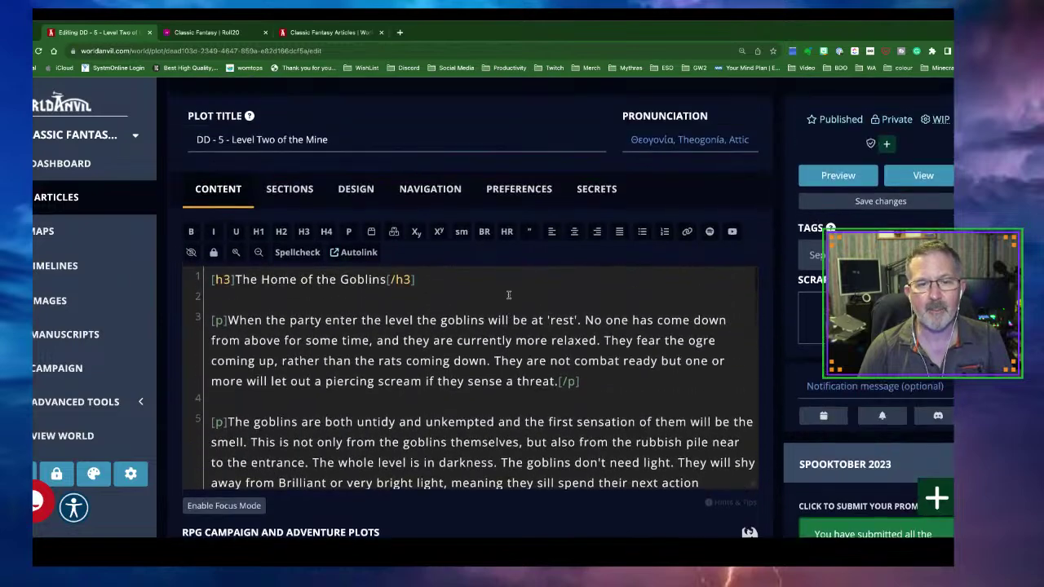
left_click(354, 288)
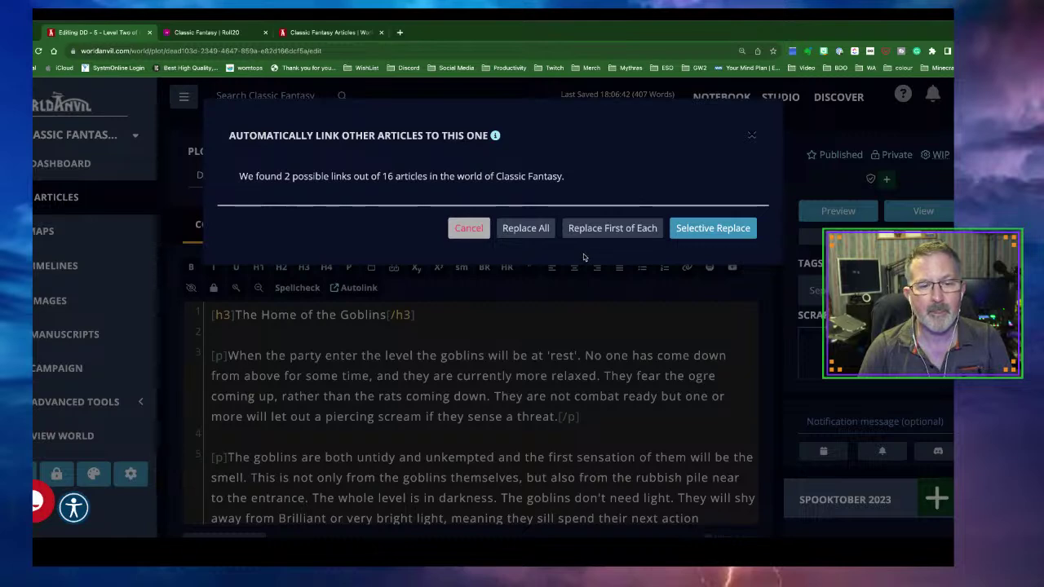
left_click(545, 232)
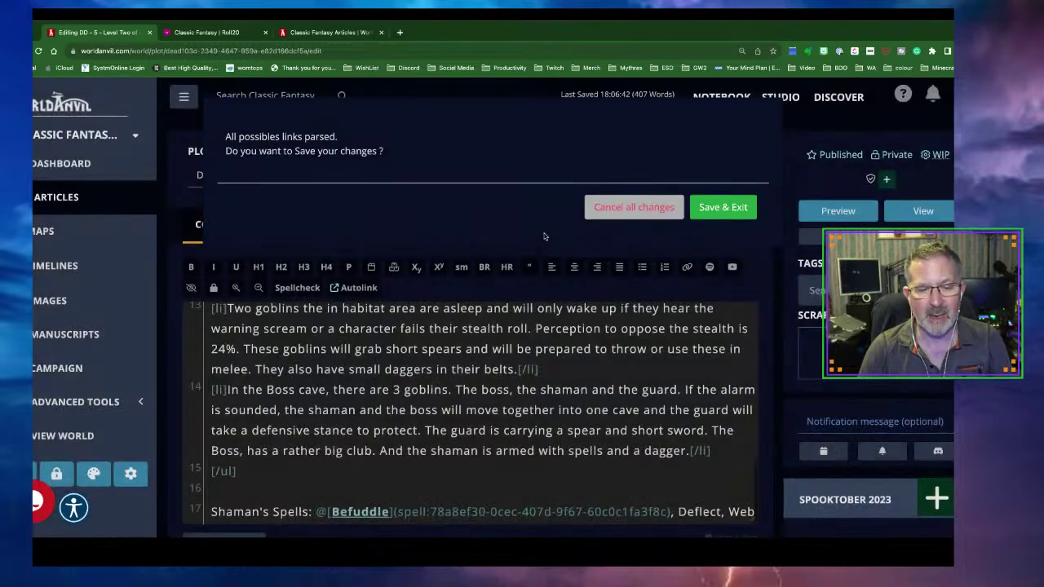
left_click(712, 214)
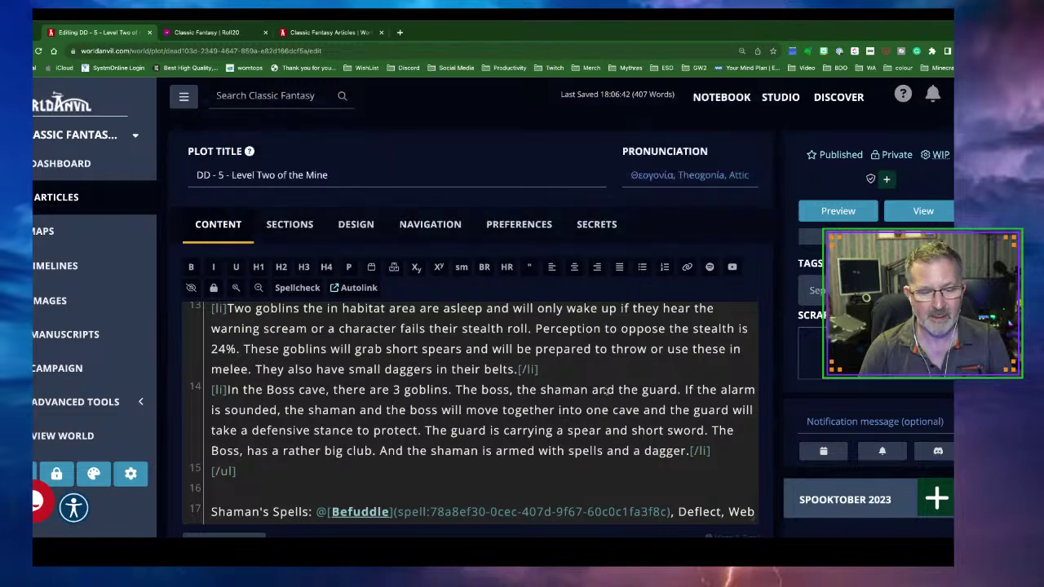
Step: Check the Befuddle links in the plot text and save the changes to the plot article
scroll(601, 393, "down", 1)
scroll(601, 393, "down", 2)
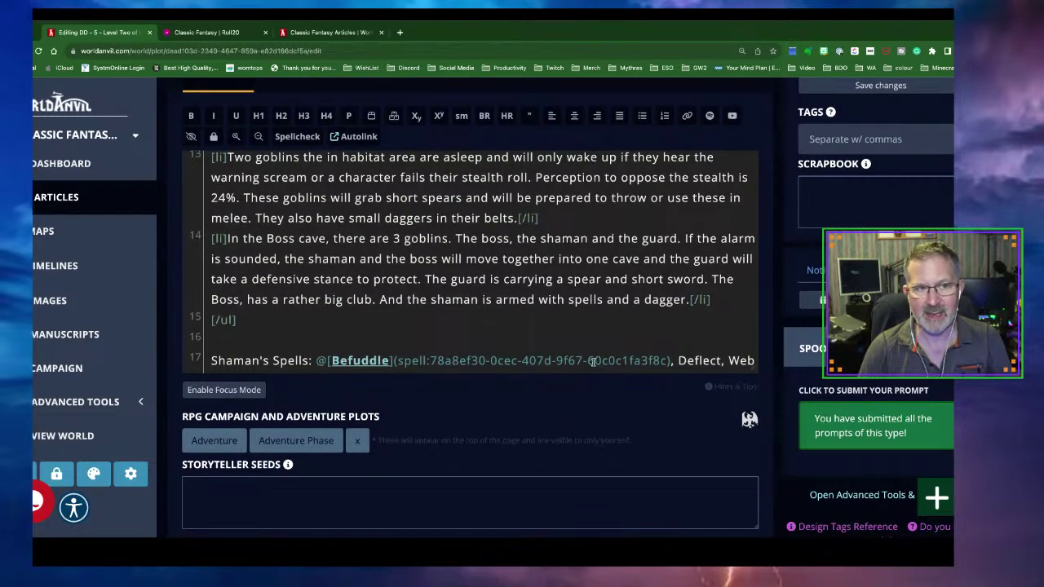
scroll(603, 351, "down", 1)
scroll(706, 276, "up", 3)
scroll(706, 276, "up", 5)
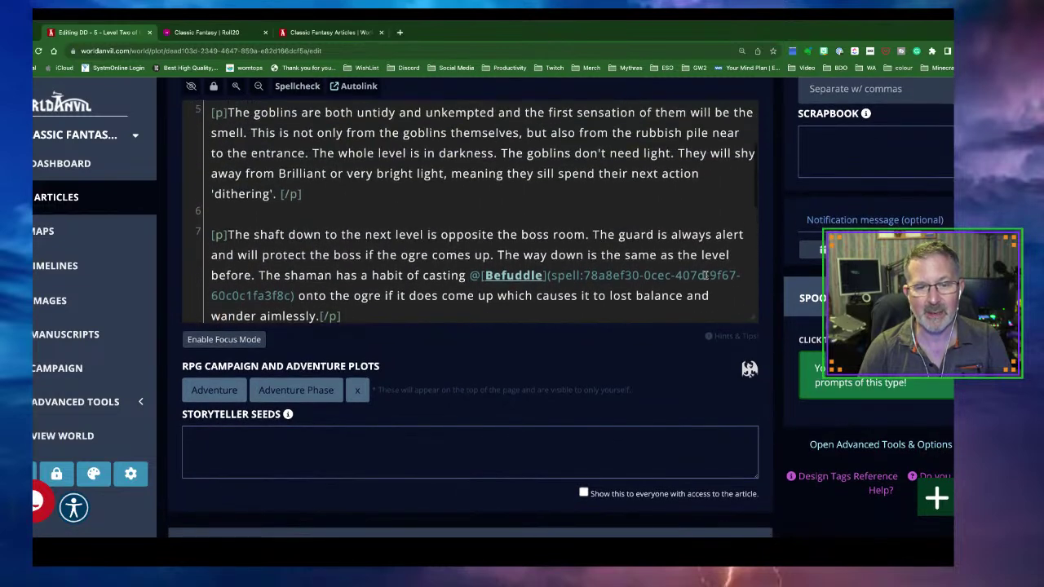
scroll(706, 276, "down", 1)
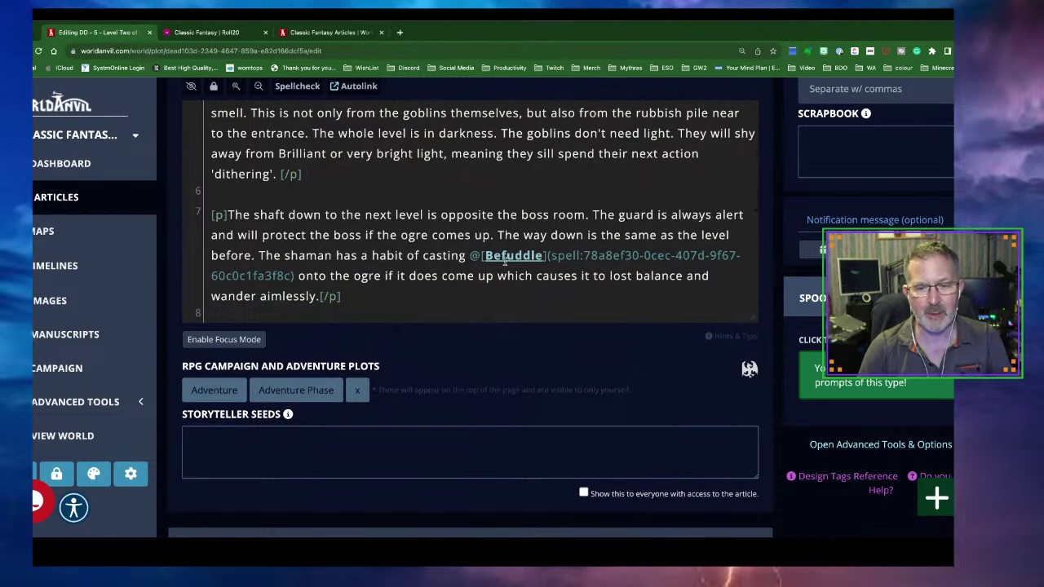
scroll(815, 212, "up", 3)
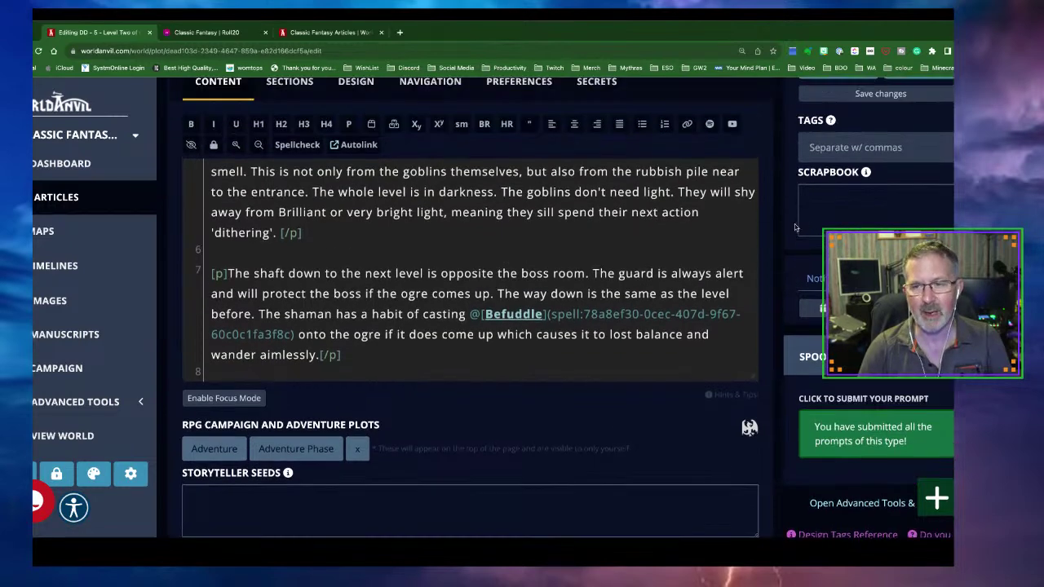
left_click(879, 186)
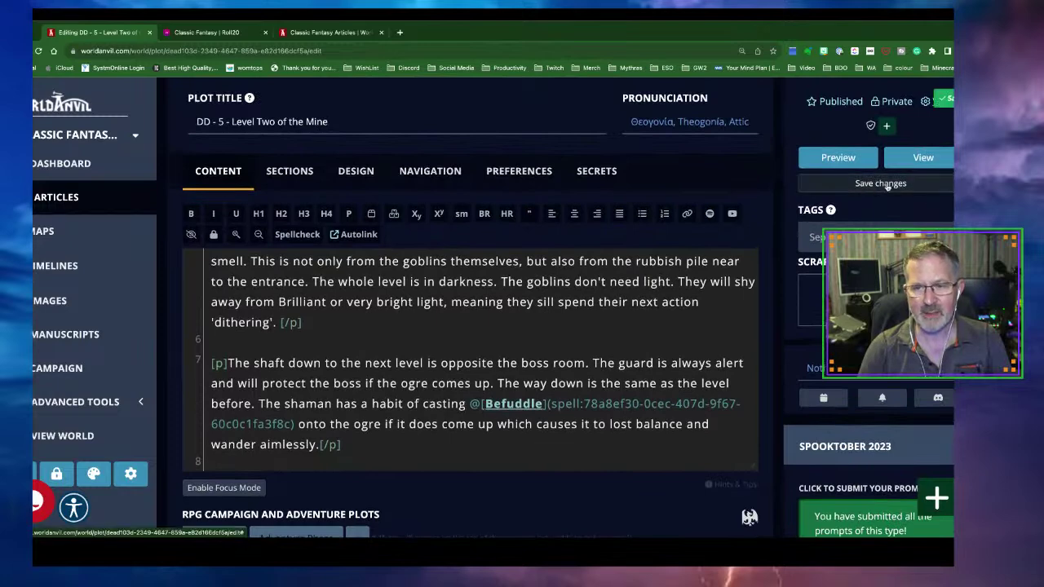
Step: Open the view page of the plot article in a new tab and examine the Befuddle links in its text
right_click(913, 159)
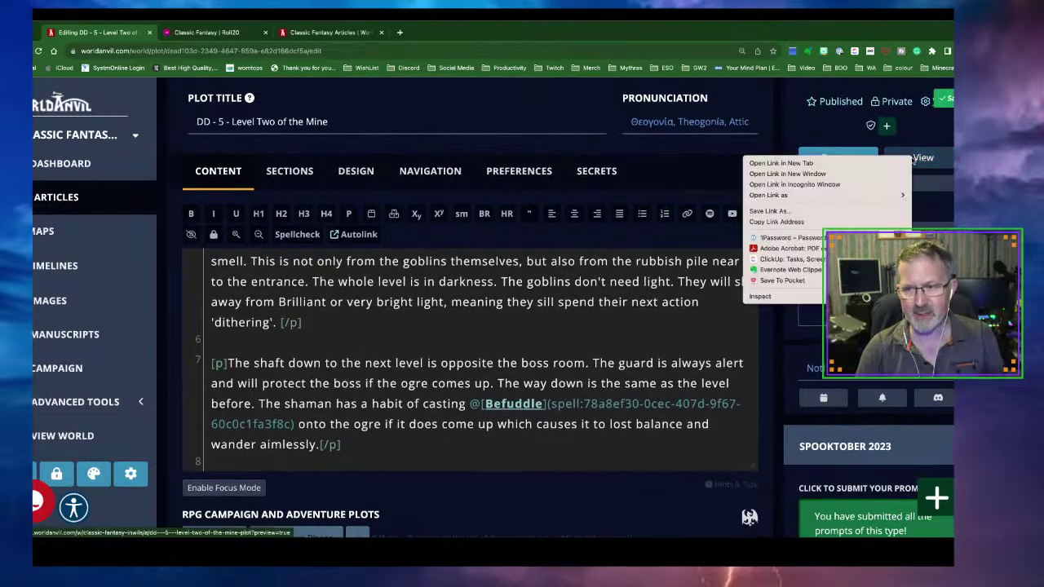
left_click(879, 163)
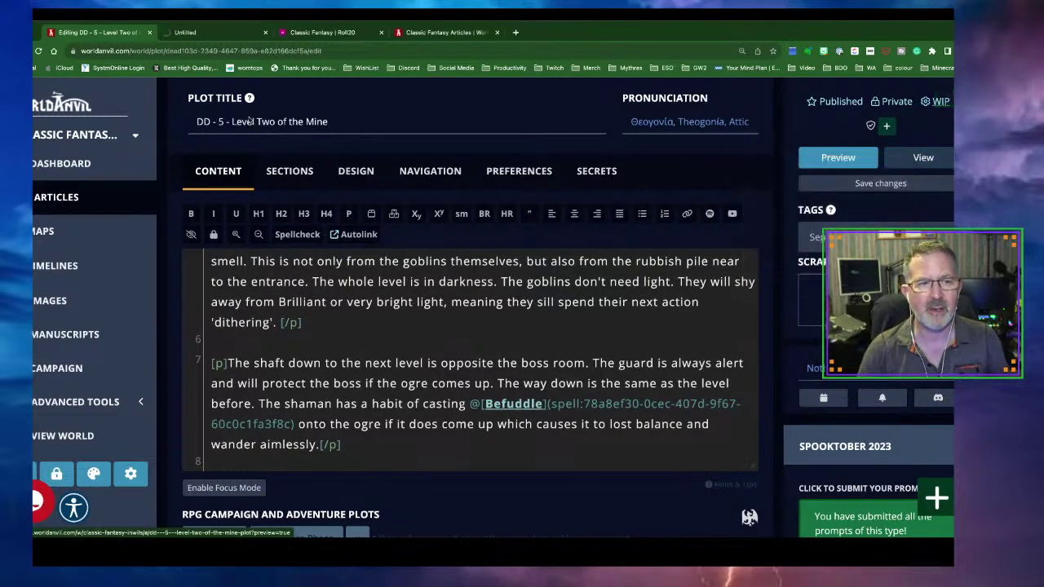
left_click(210, 32)
scroll(488, 261, "down", 3)
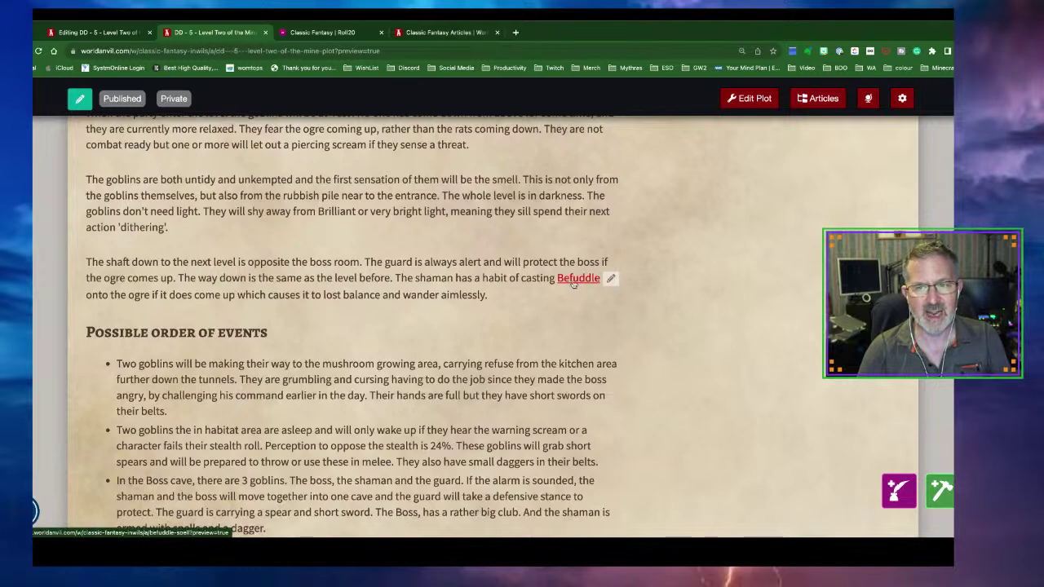
scroll(582, 298, "down", 3)
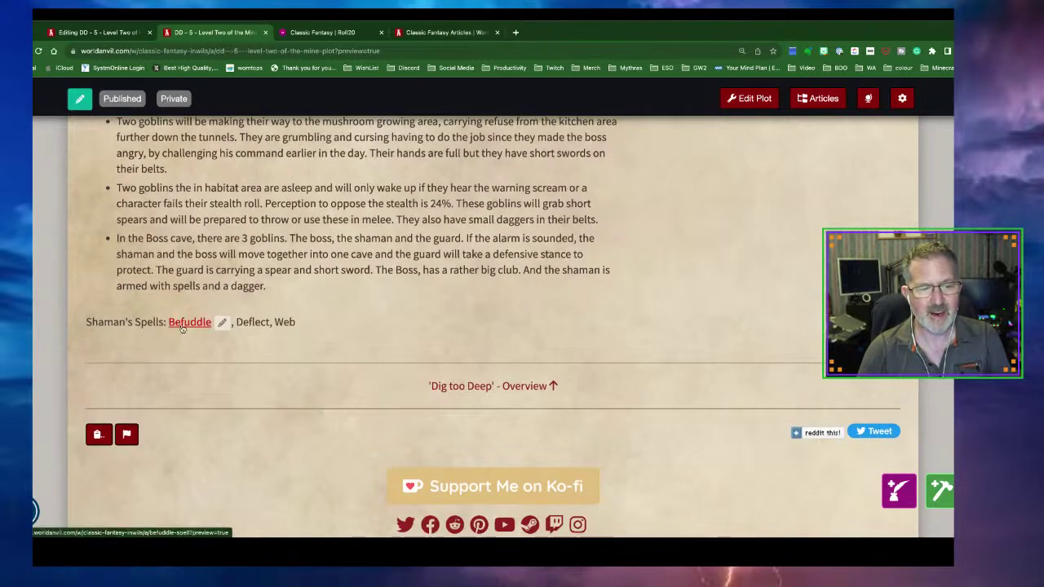
Step: Follow the Befuddle link in the Shaman's Spells line to view the spell page, then return to the plot page and close its tab
left_click(182, 326)
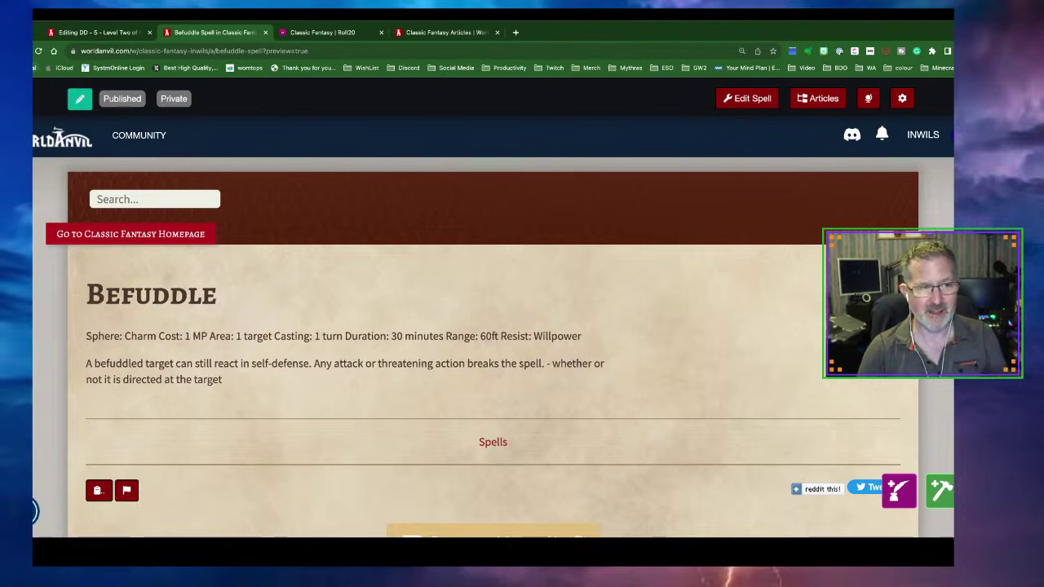
key("alt+Left")
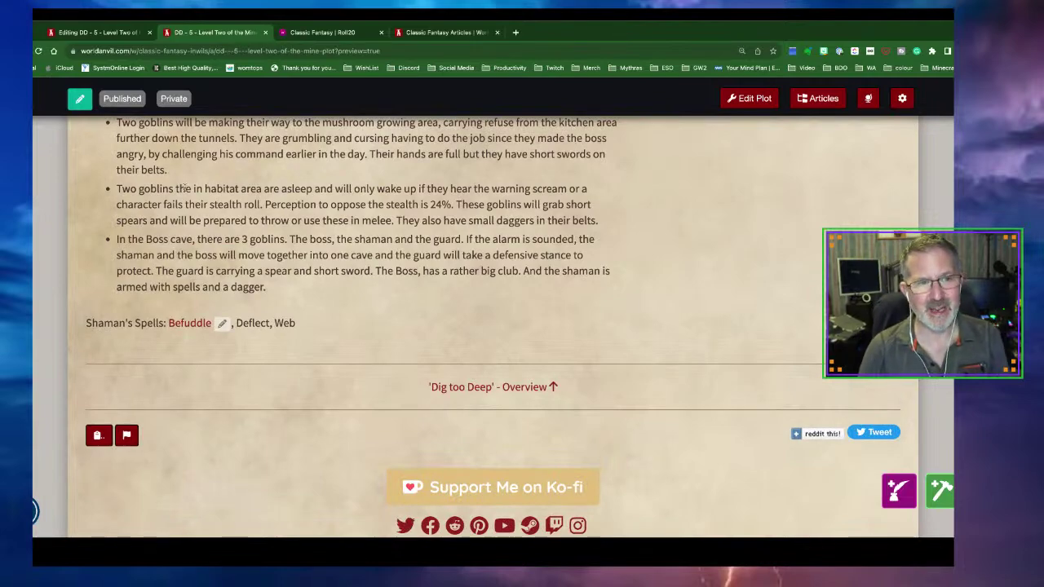
scroll(189, 189, "up", 5)
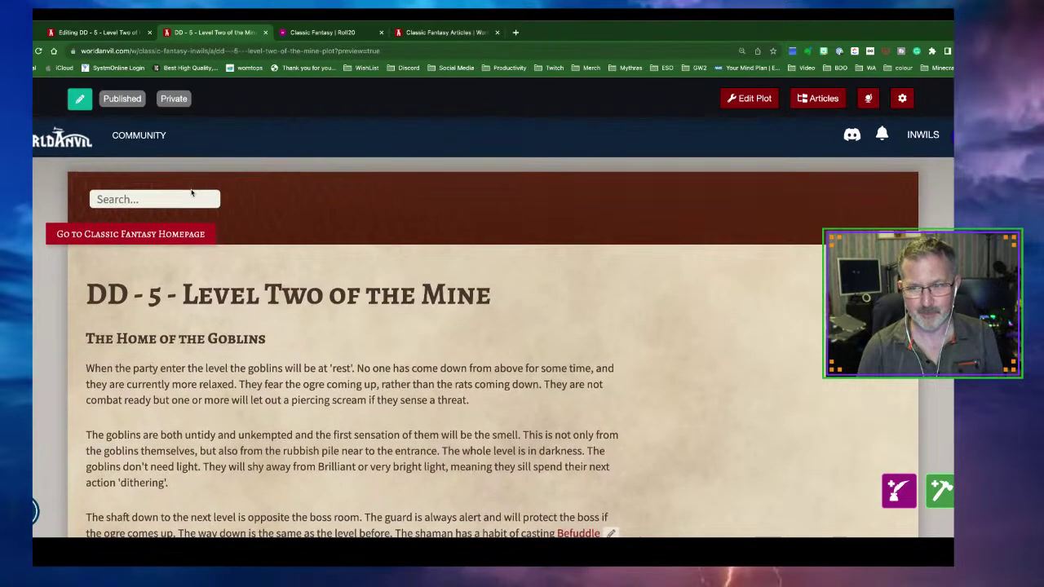
left_click(265, 34)
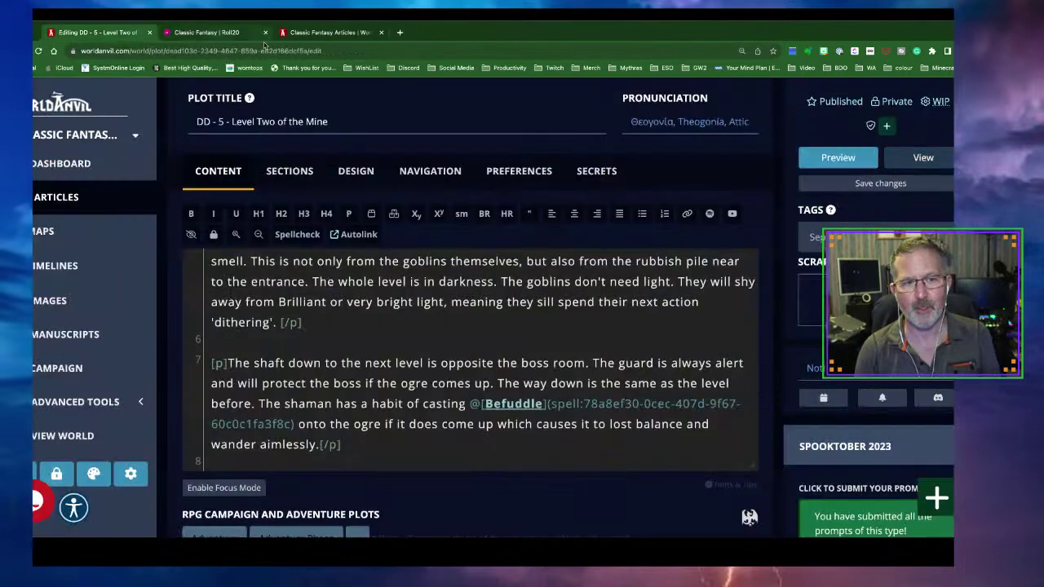
Step: Start a new article in the Spells category with the Spell template and the title "Deflect"
scroll(436, 371, "down", 5)
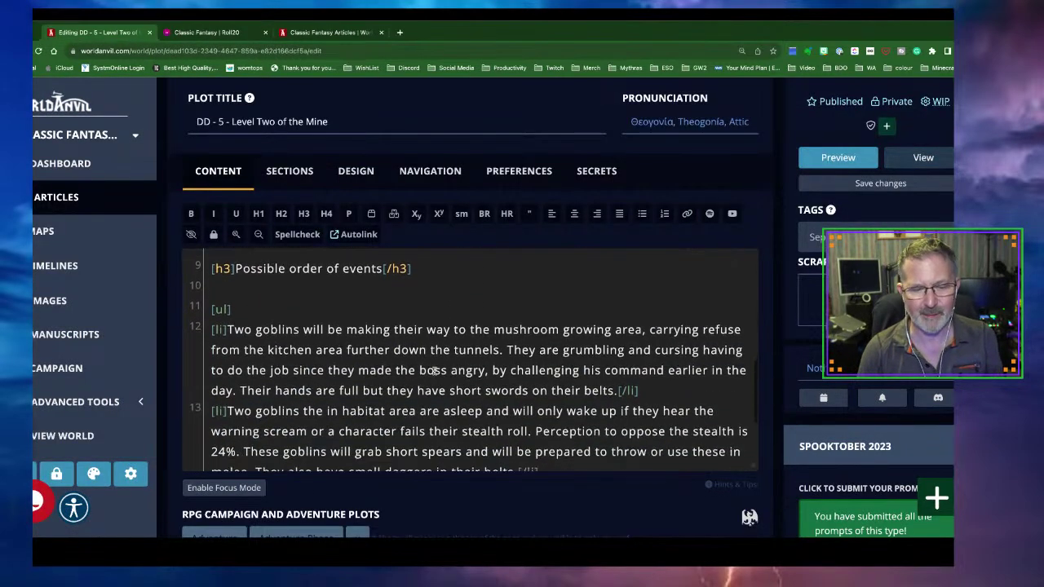
scroll(435, 371, "down", 3)
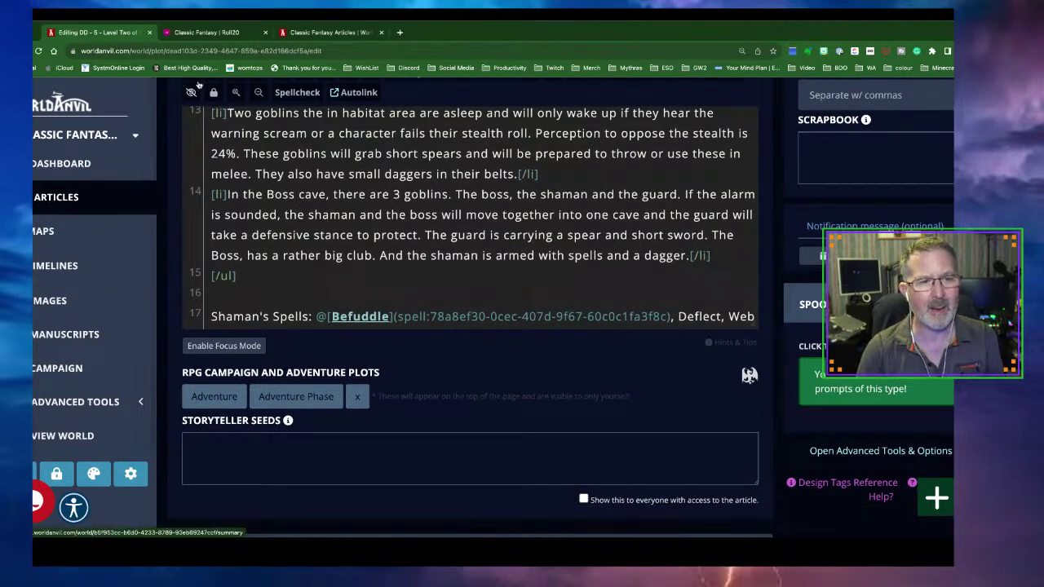
left_click(329, 34)
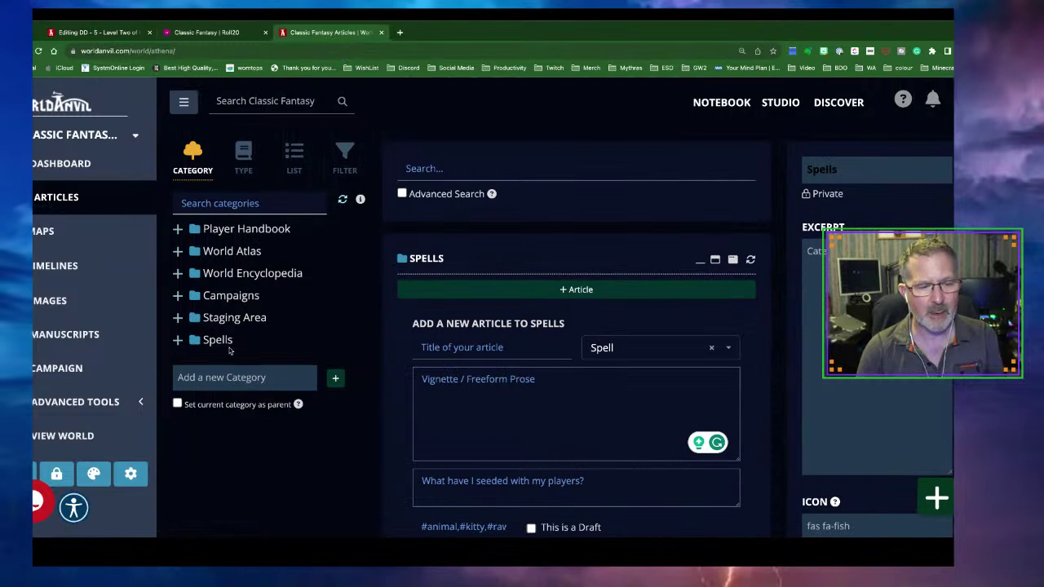
left_click(226, 343)
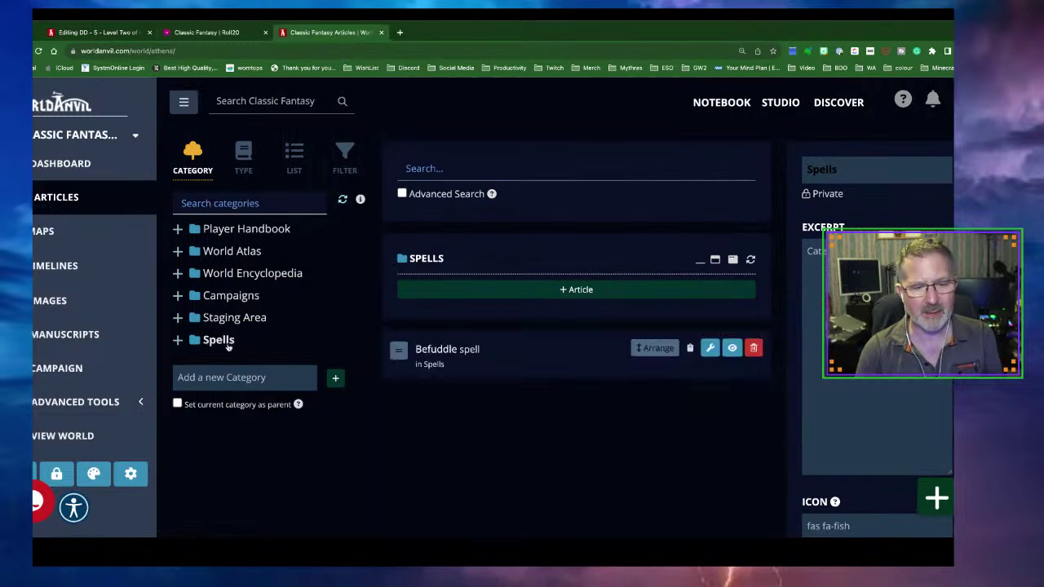
left_click(593, 295)
left_click(650, 351)
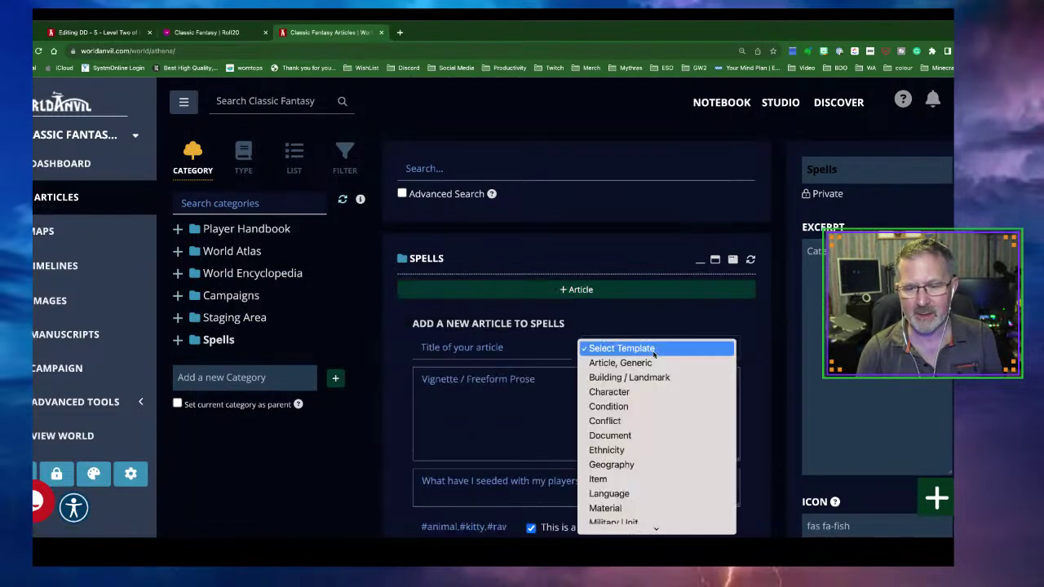
scroll(644, 435, "down", 5)
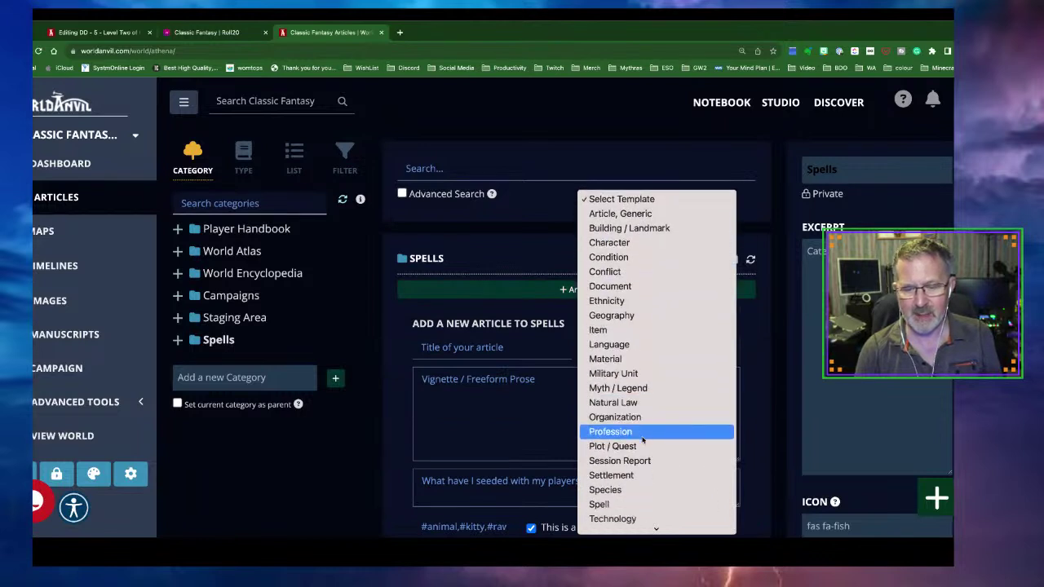
scroll(642, 440, "down", 2)
left_click(632, 465)
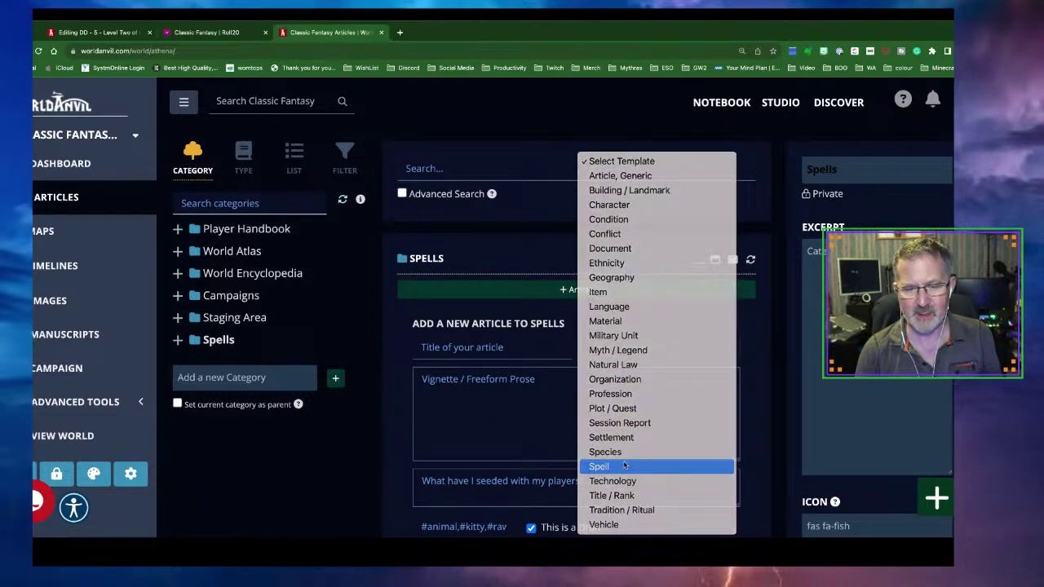
left_click(475, 353)
type("Deflect")
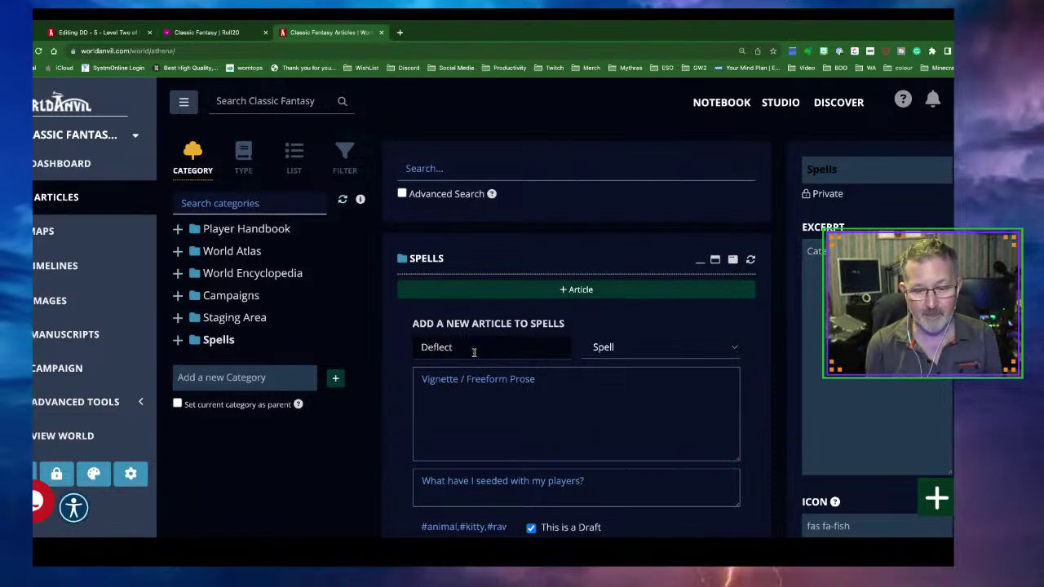
Step: Enter "Sphere: Protection" as the first line of the Deflect spell's description
left_click(479, 404)
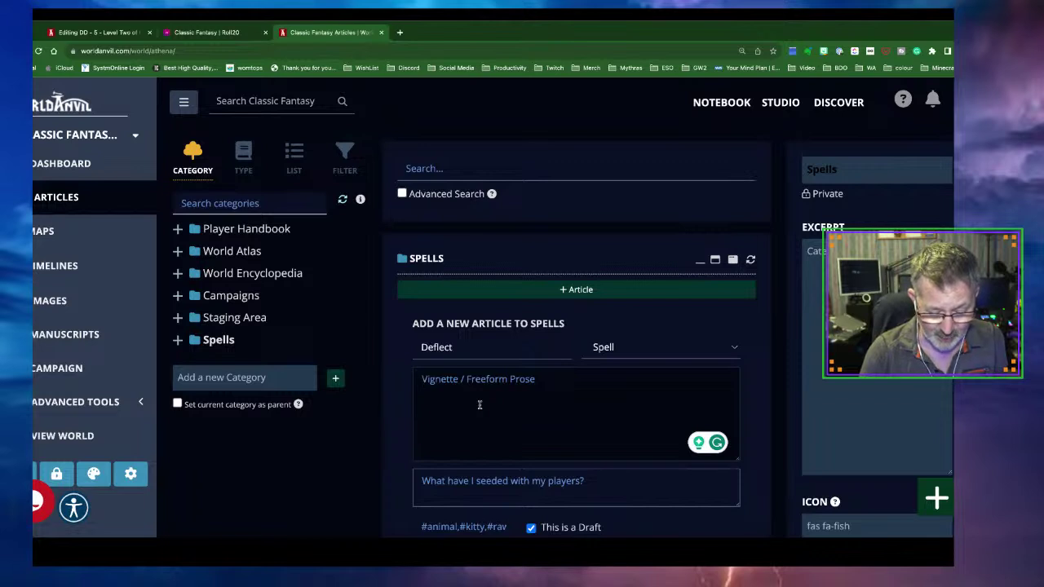
left_click(479, 404)
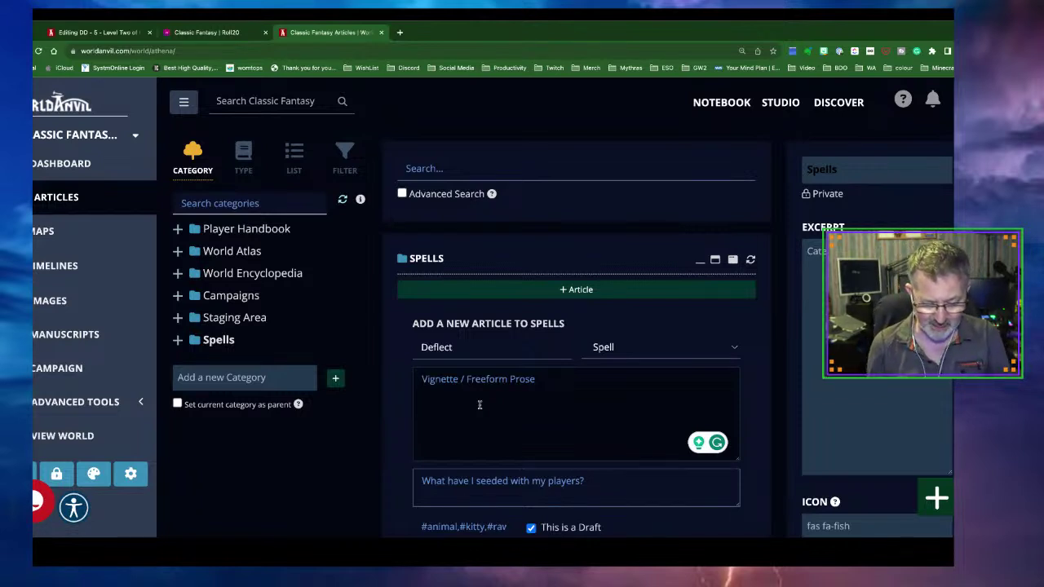
type("Spehere")
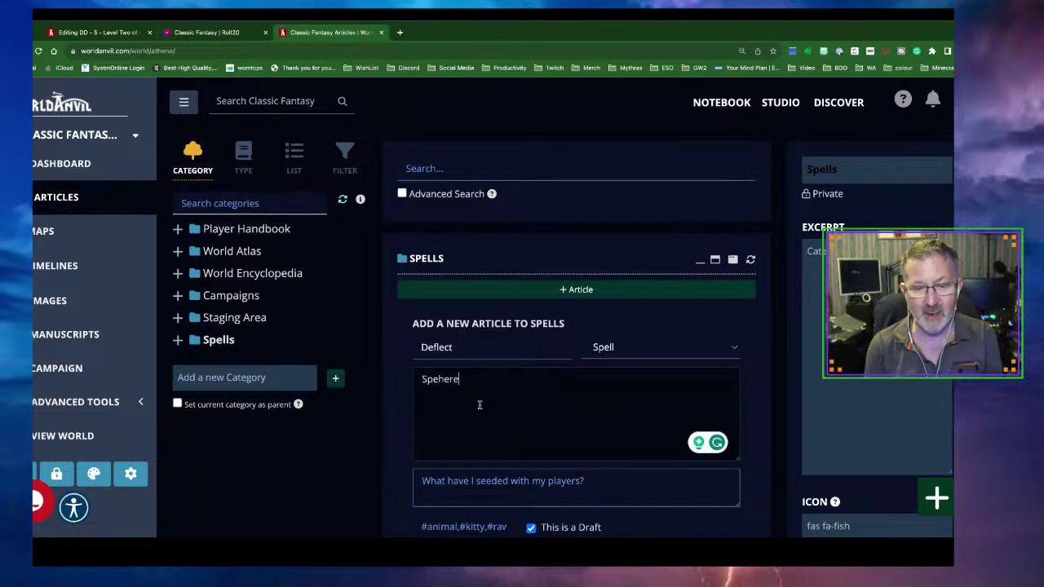
key("BackSpace")
key("BackSpace")
key("BackSpace")
key("BackSpace")
key("BackSpace")
type("h")
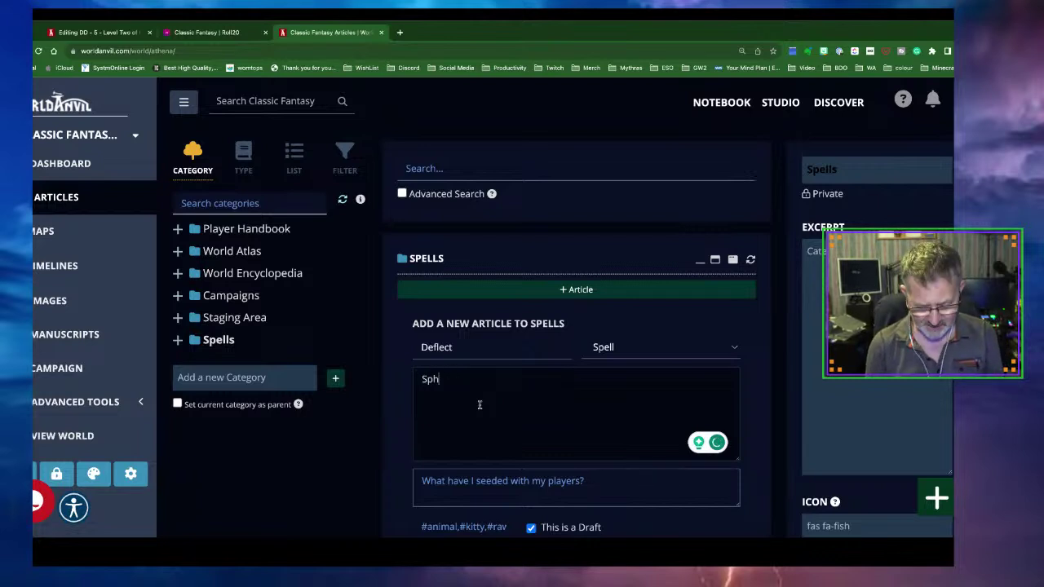
type("ere: Protection")
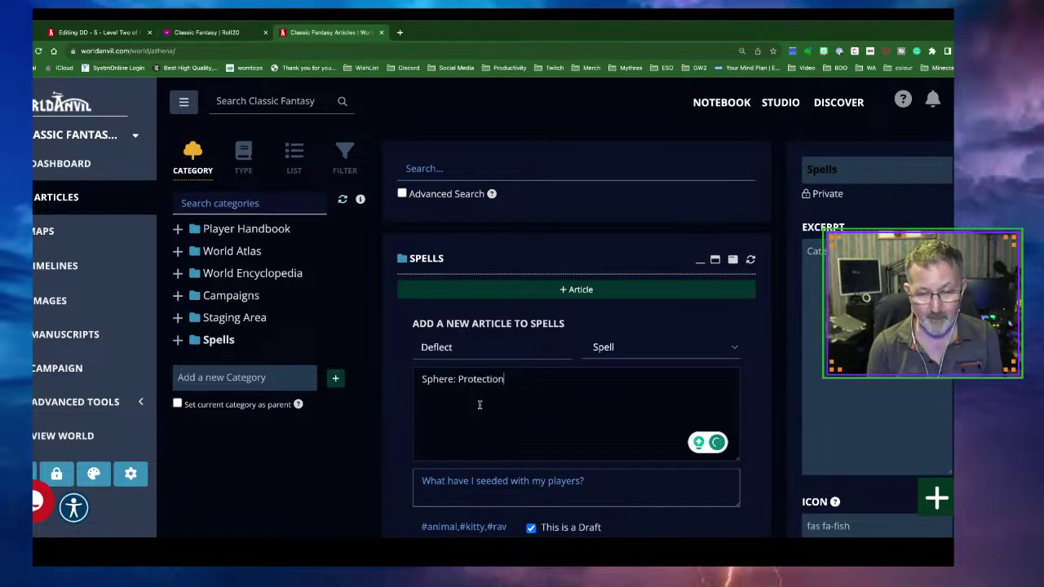
Step: Add the lines "Cost: 1" and "Area: 1 target" below the sphere in the Deflect spell's description
key("Return")
type("Cost: 1")
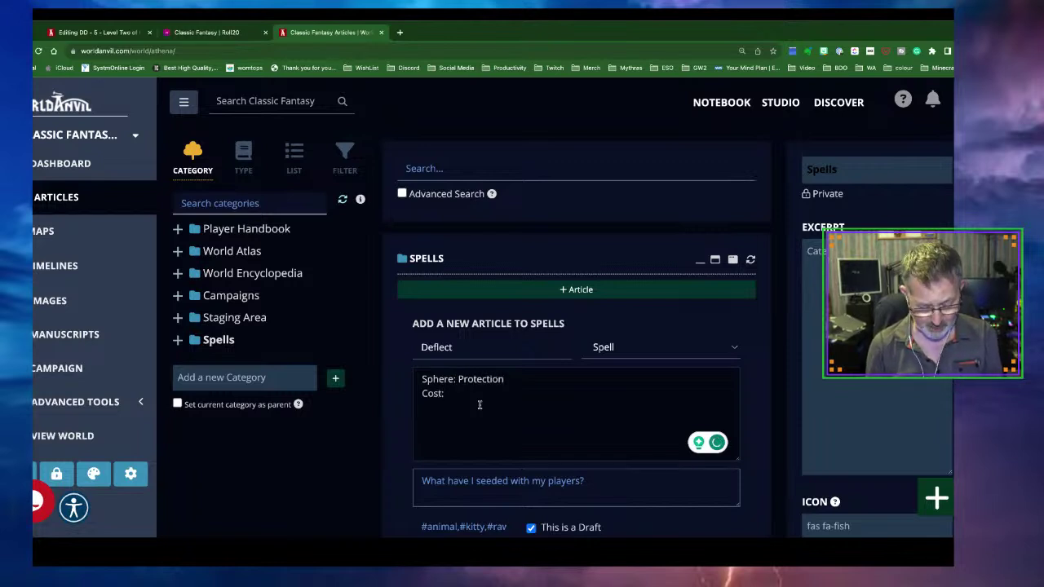
key("Return")
type("Area")
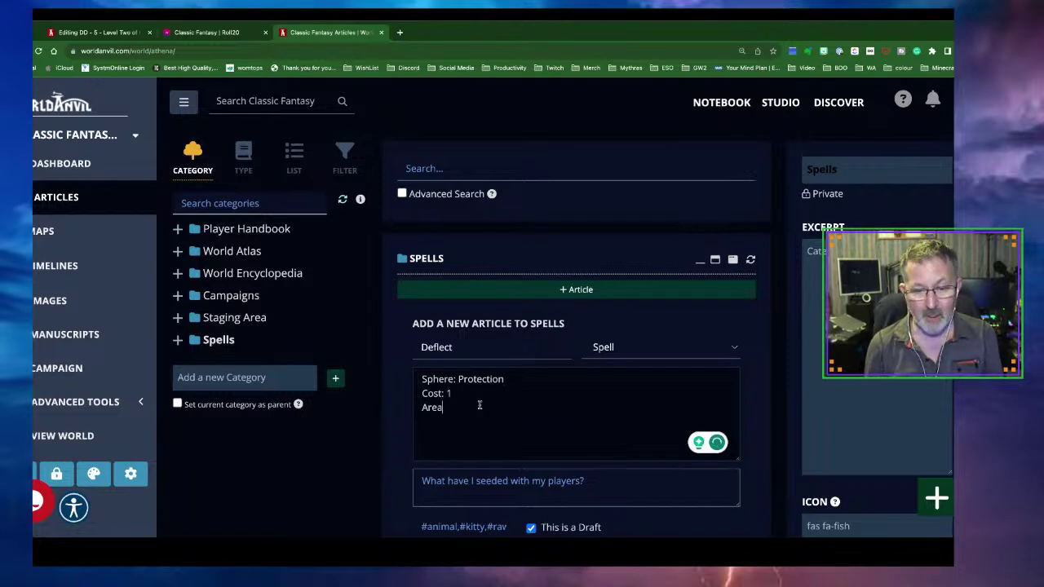
type(": 1 ")
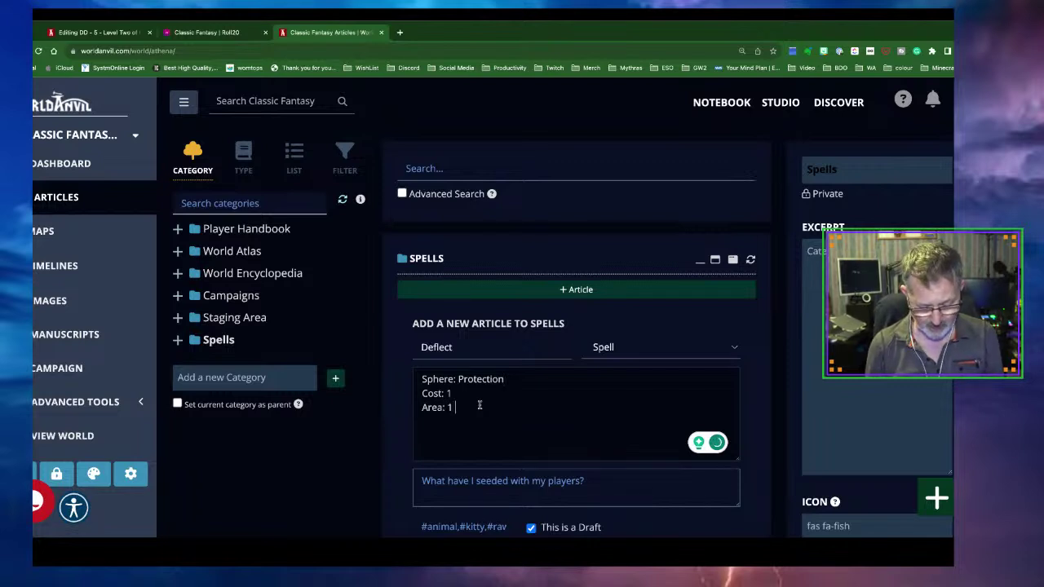
type("target")
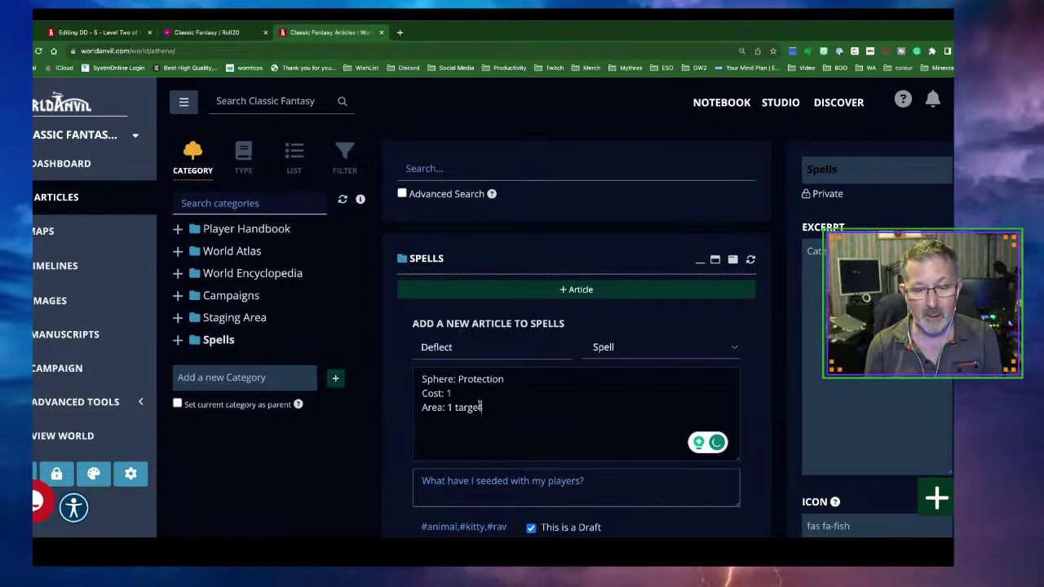
Step: Add the lines "Casting Time: 1 action" and "Duration: Concentration" to the Deflect spell's description
key("Return")
type("Ca")
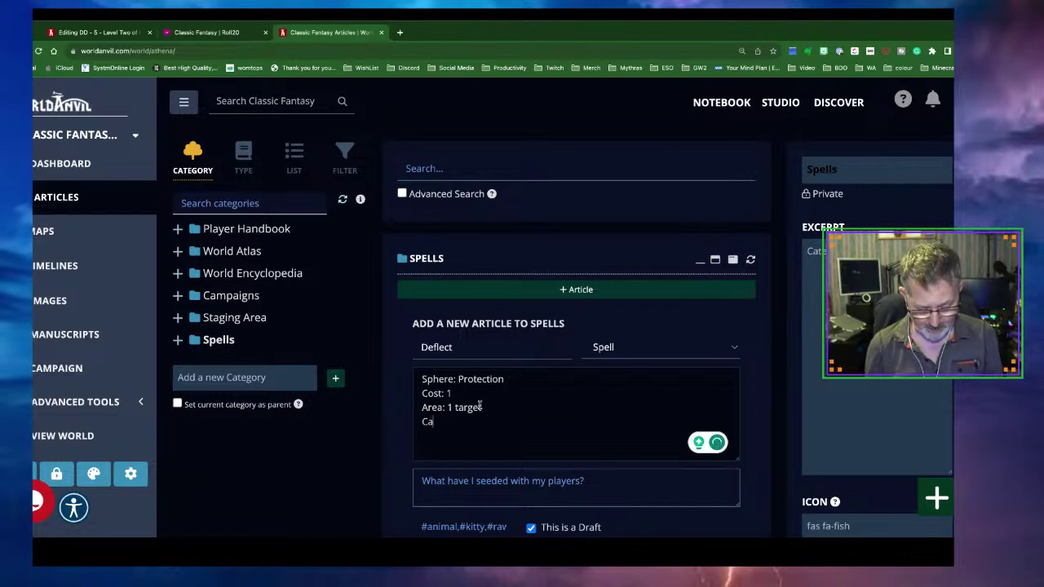
type("sting Time: 1")
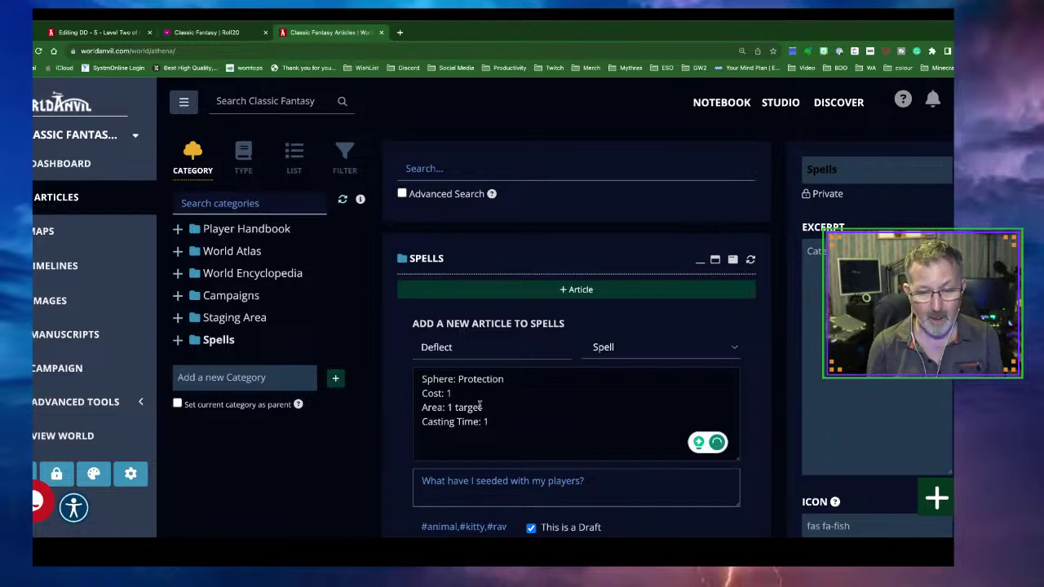
type(" action")
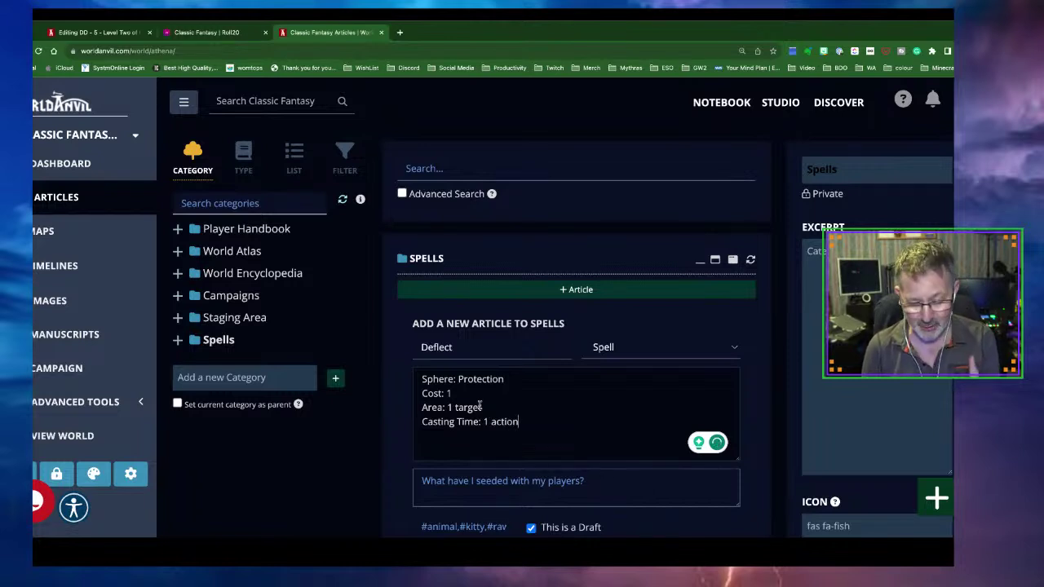
key("Return")
type("Duration: ")
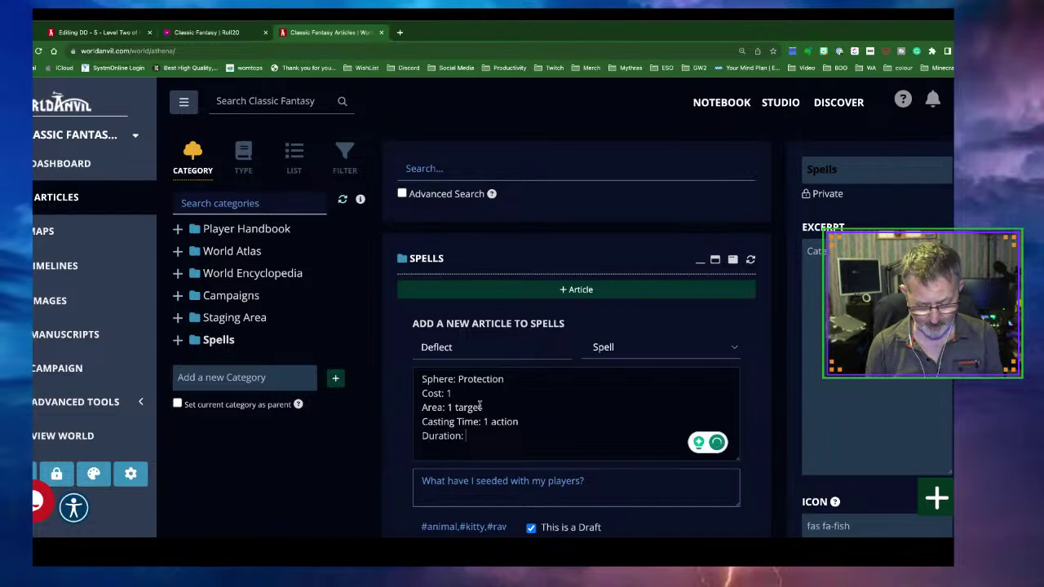
type("Concentration")
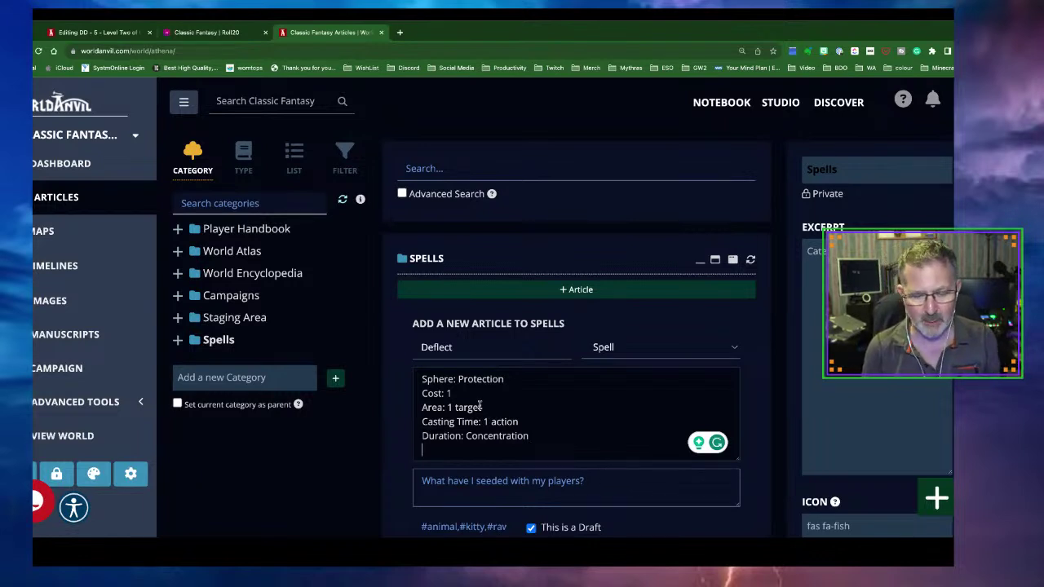
Step: Add the lines "Range: Touch" and "Resist: None" to the Deflect spell's description
key("Return")
type("Ra")
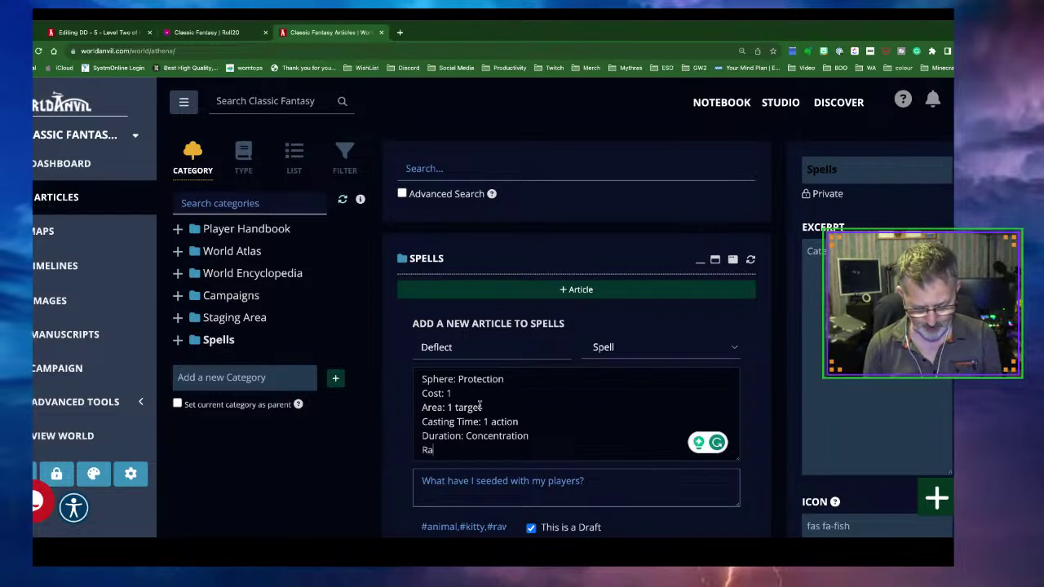
type("nge: Touch")
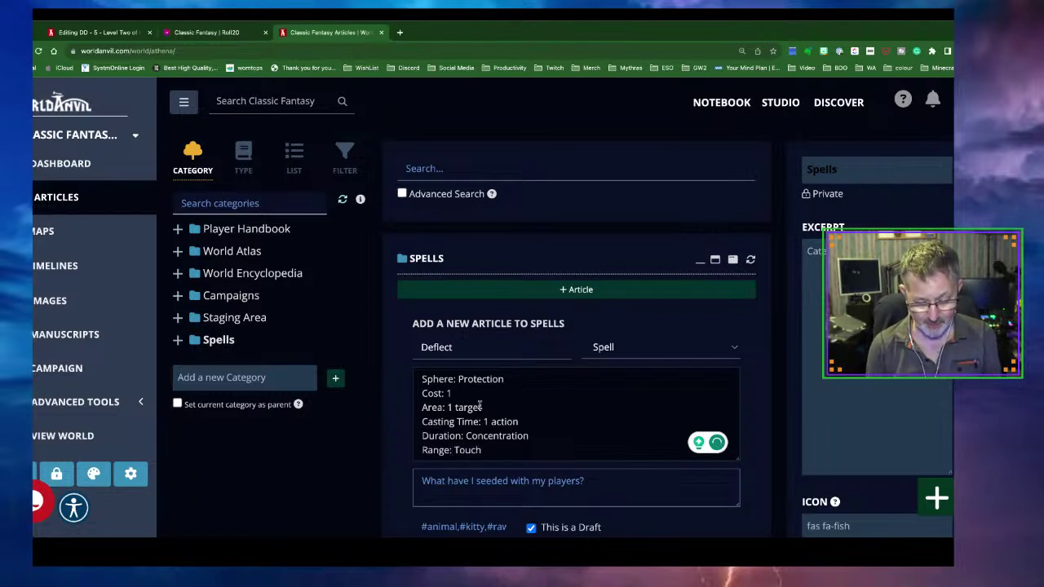
key("Return")
type("Re")
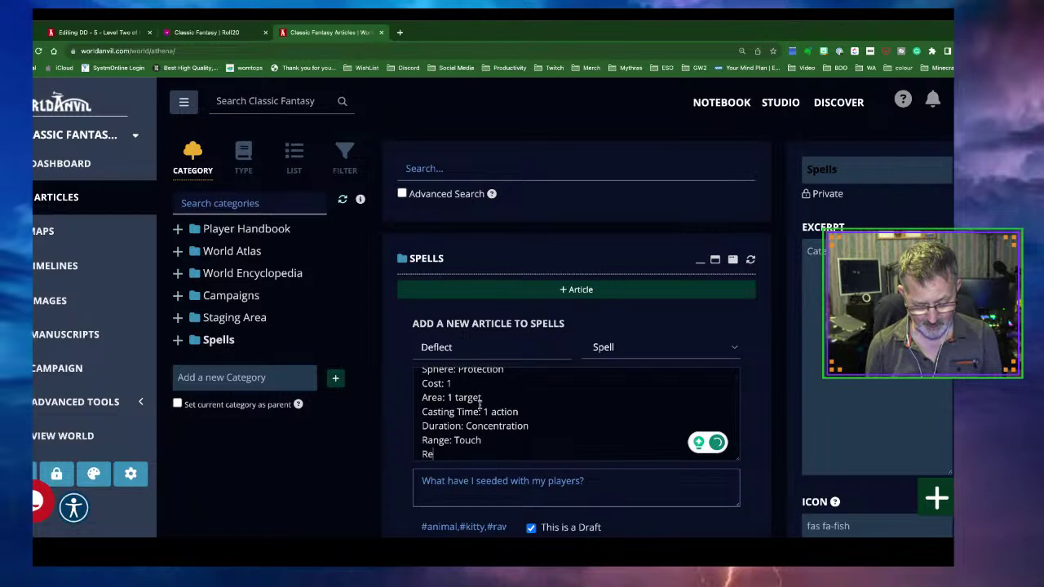
type("sist: None")
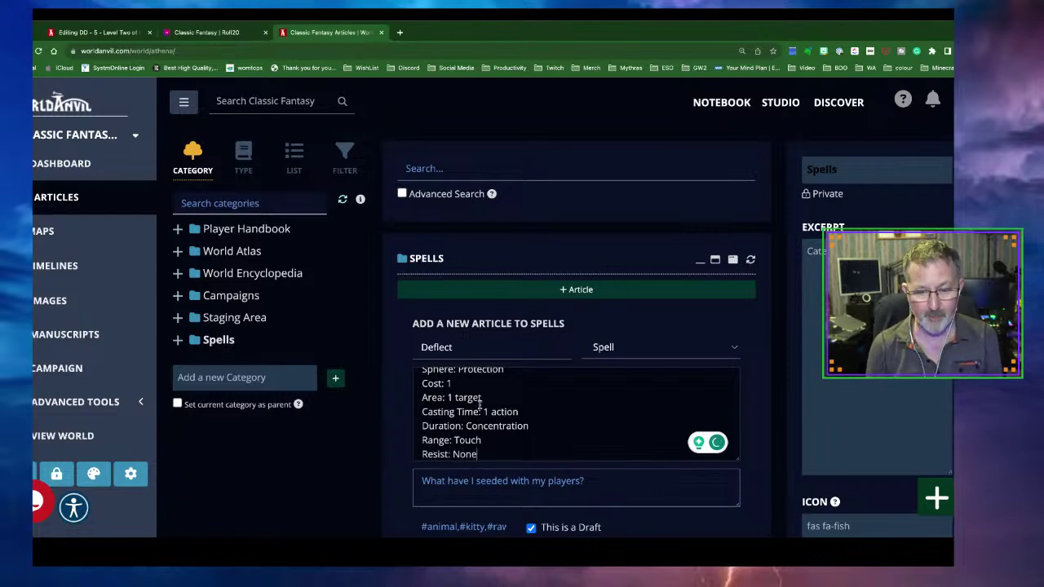
Step: Leave a blank line below the spell's stats and write "will stop very small objects - not combat based"
key("Return")
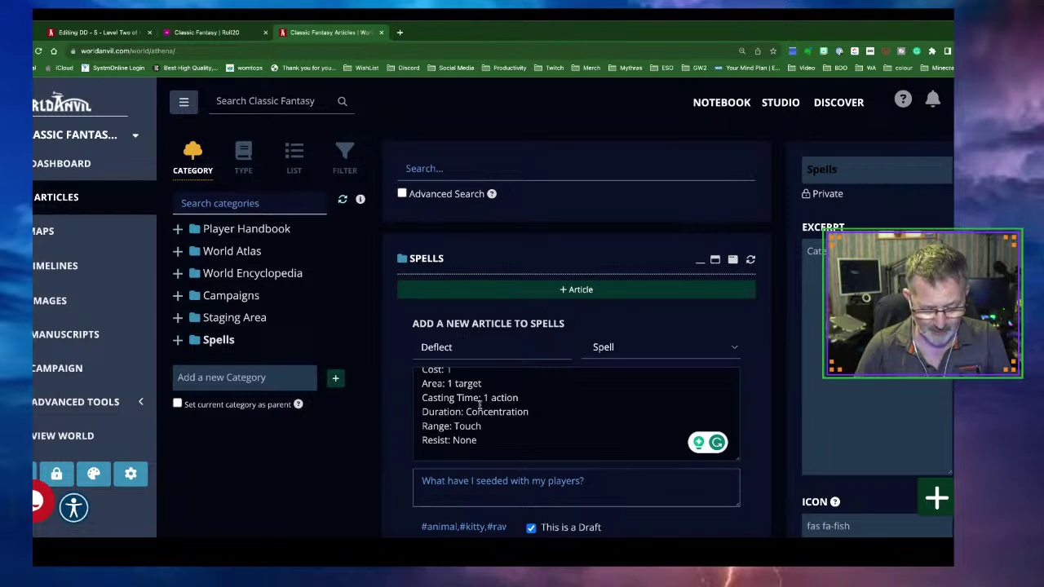
key("Return")
type("Will stop ")
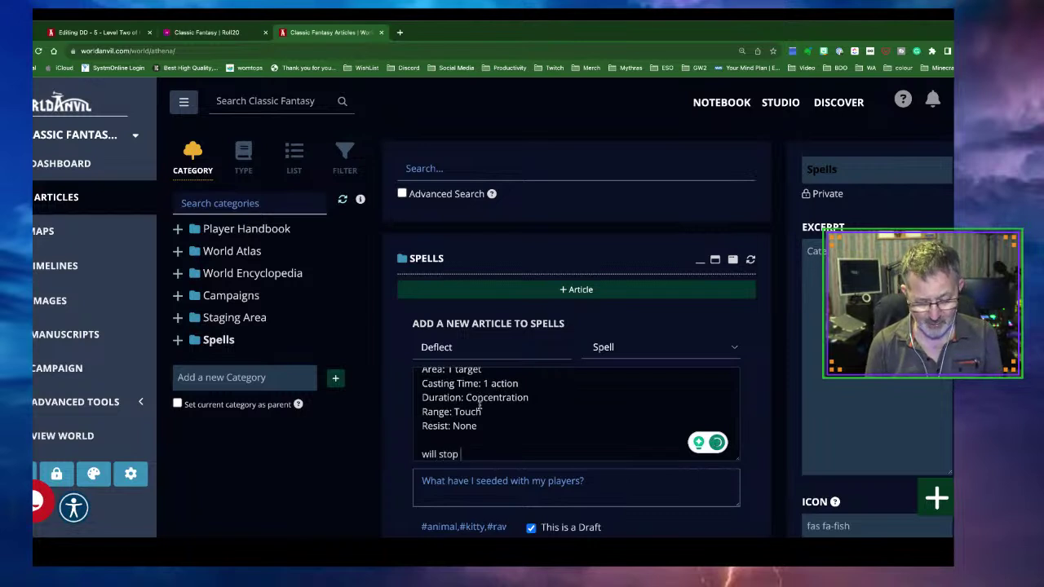
type("very mu")
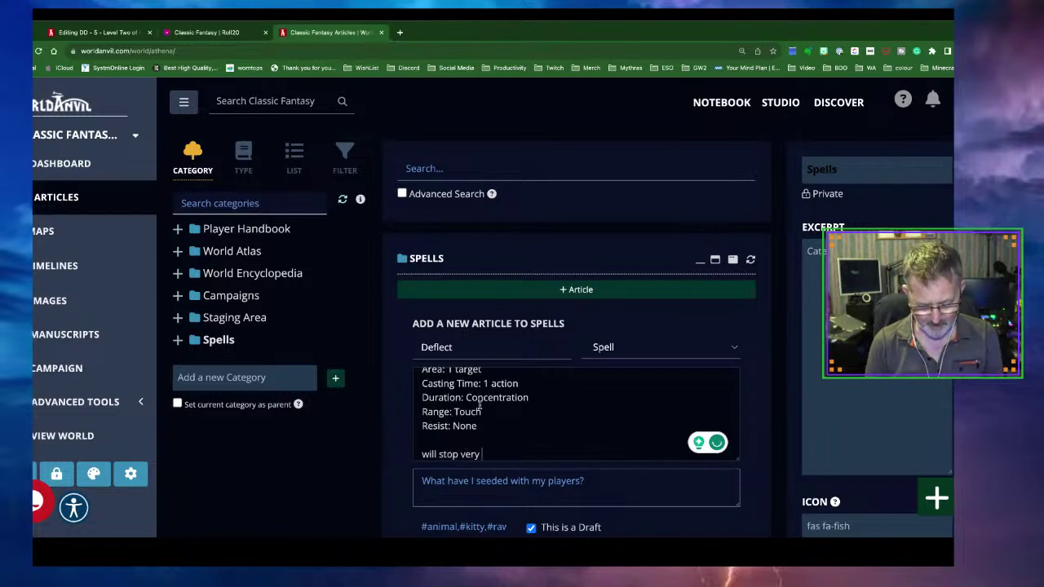
key("BackSpace")
key("BackSpace")
key("BackSpace")
type("small")
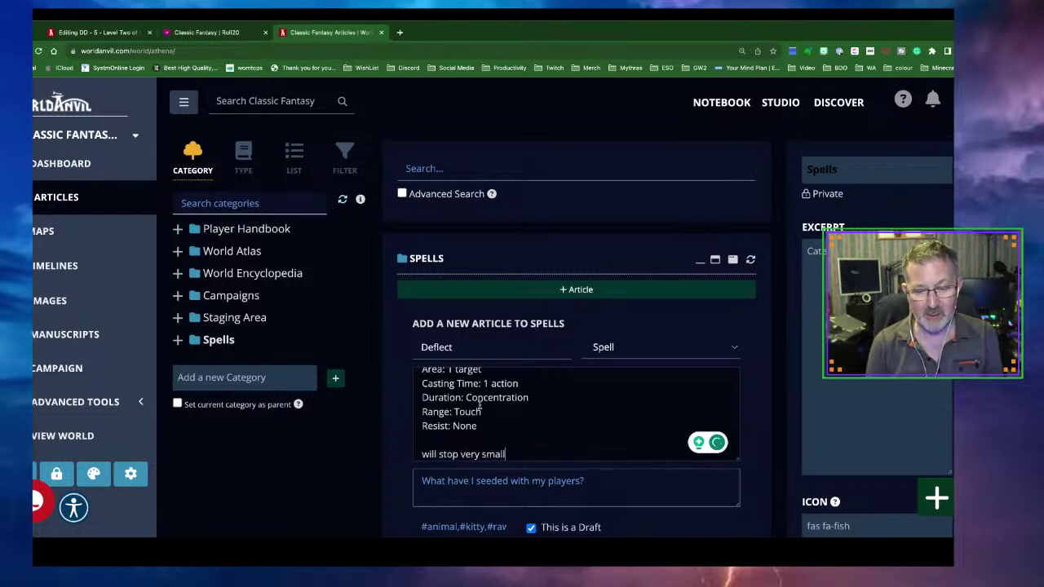
type(" objects - t")
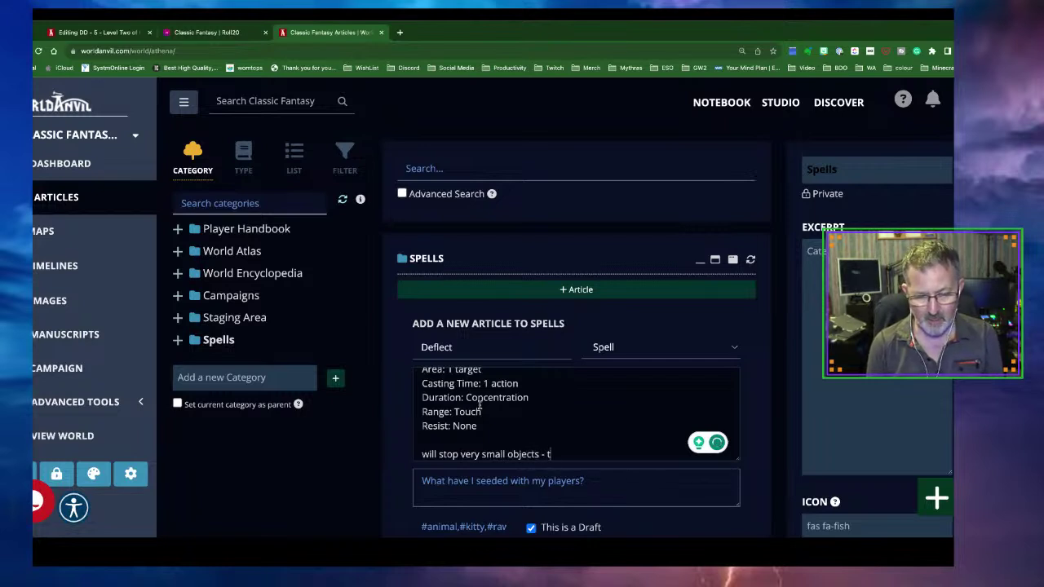
key("BackSpace")
type("not combat based")
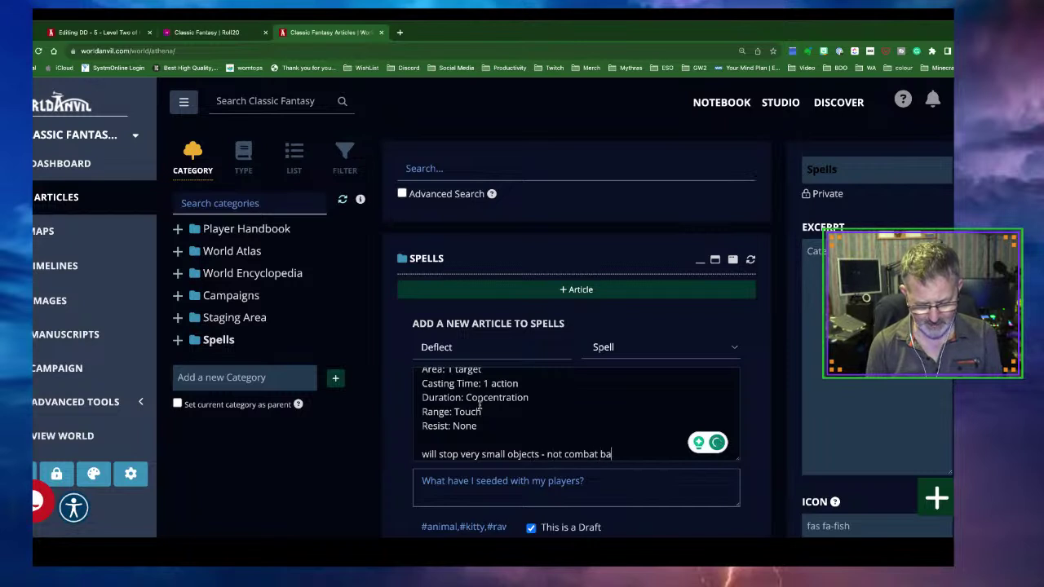
key("Return")
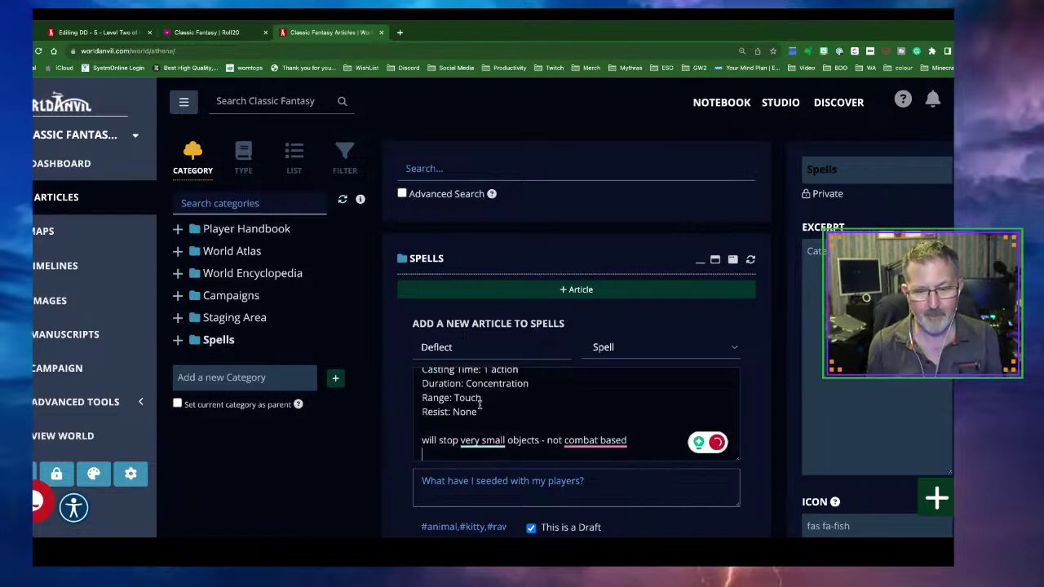
Step: Capitalise "Will" at the start of the effect sentence and accept the suggested hyphen in "combat-based"
scroll(479, 403, "down", 1)
left_click(425, 421)
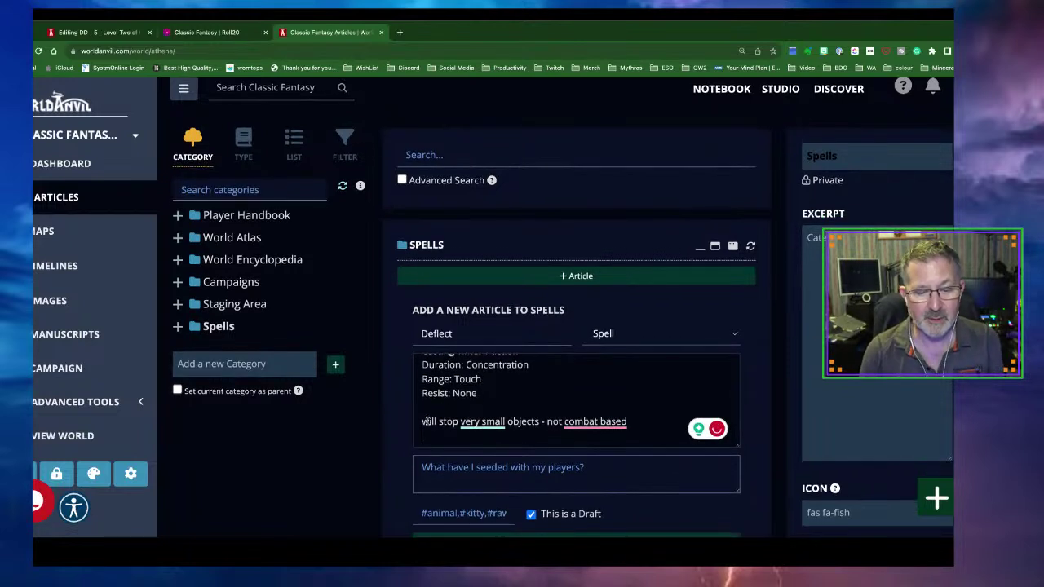
key("BackSpace")
type("W")
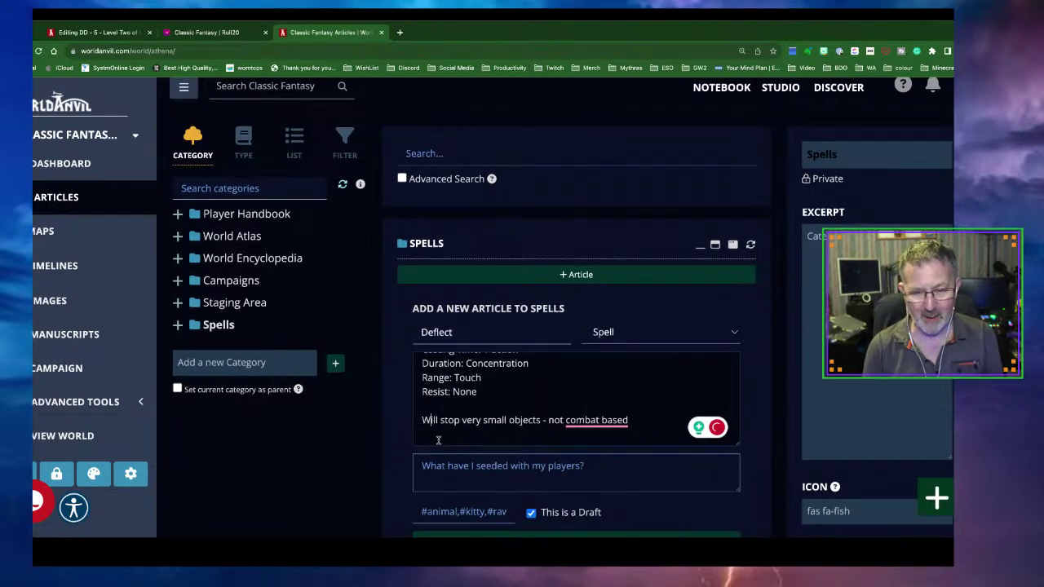
mouse_move(583, 426)
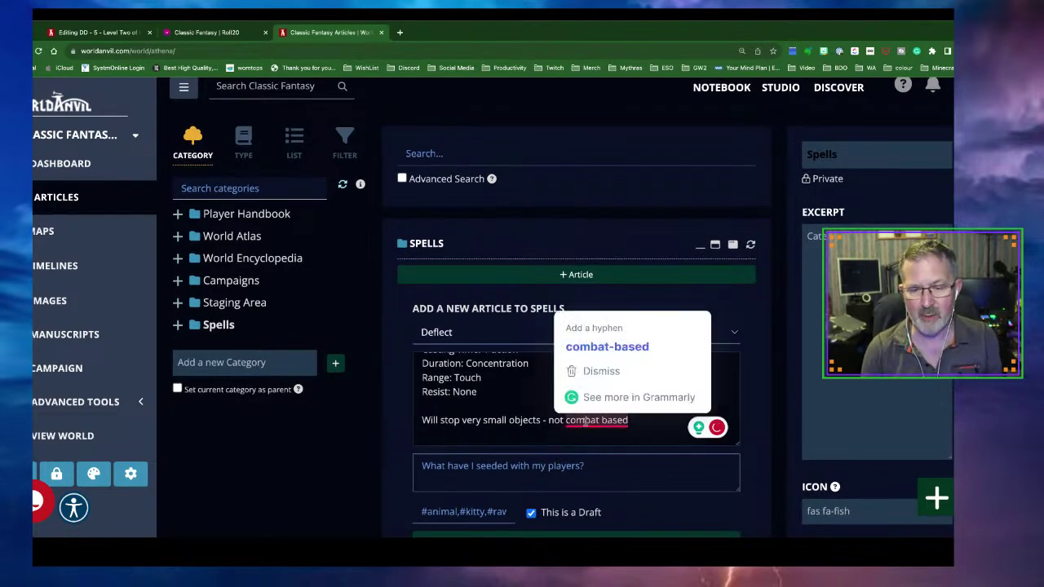
left_click(596, 350)
Step: Remove the draft setting and create the Deflect article, then expand the Spells category in the category tree
scroll(597, 386, "down", 3)
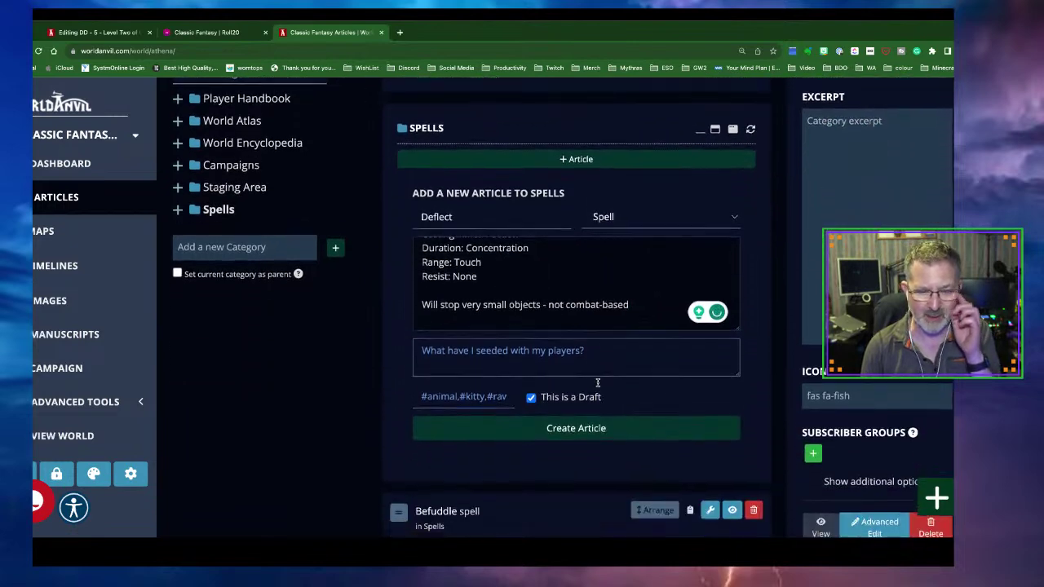
left_click(532, 380)
left_click(556, 409)
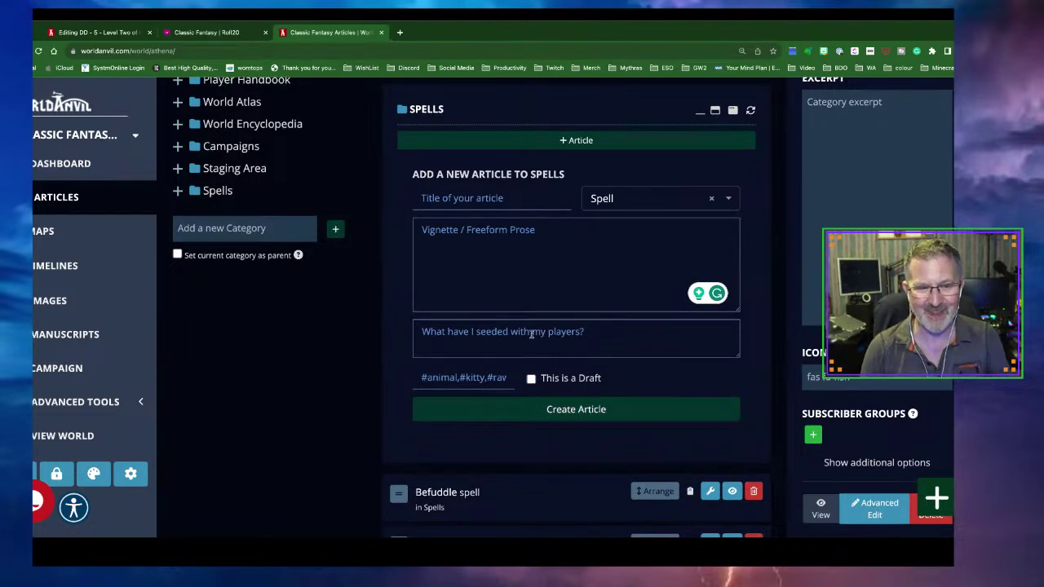
left_click(177, 190)
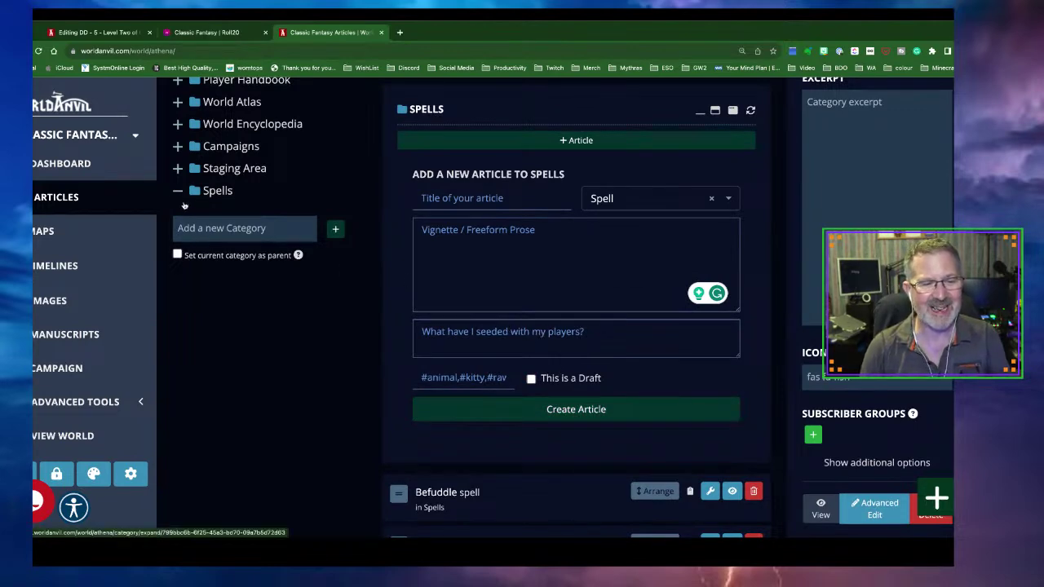
scroll(453, 257, "up", 3)
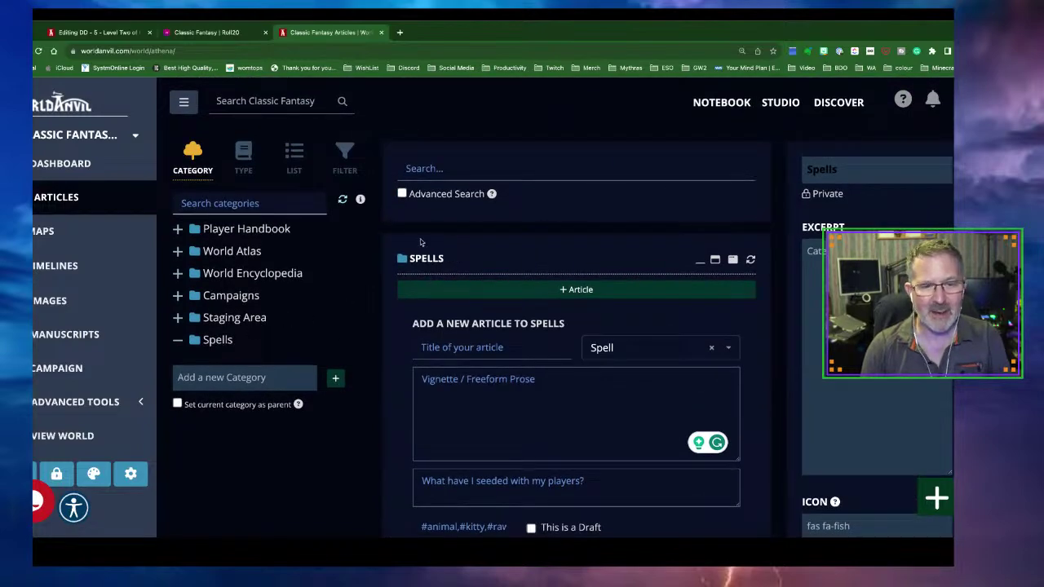
Step: Autolink the plot article's text, replacing all mentions of the matching article, and save the changes
left_click(70, 34)
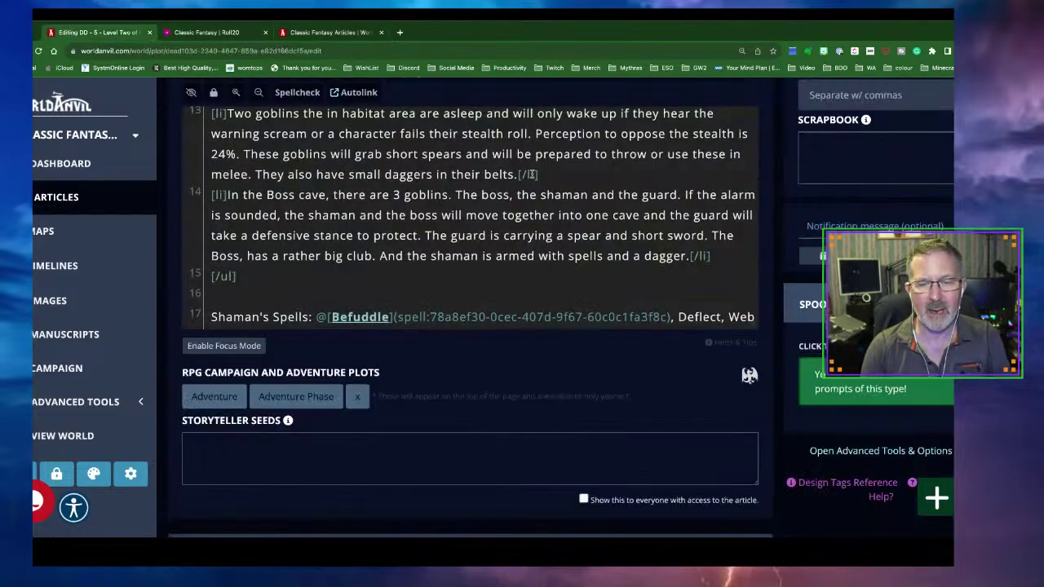
scroll(531, 173, "up", 5)
scroll(531, 173, "up", 1)
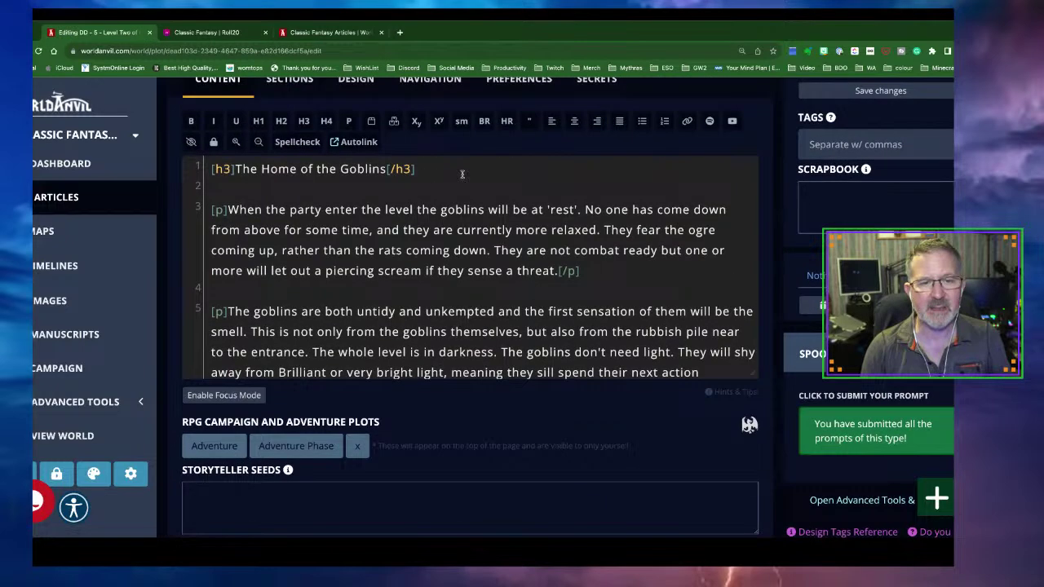
left_click(352, 145)
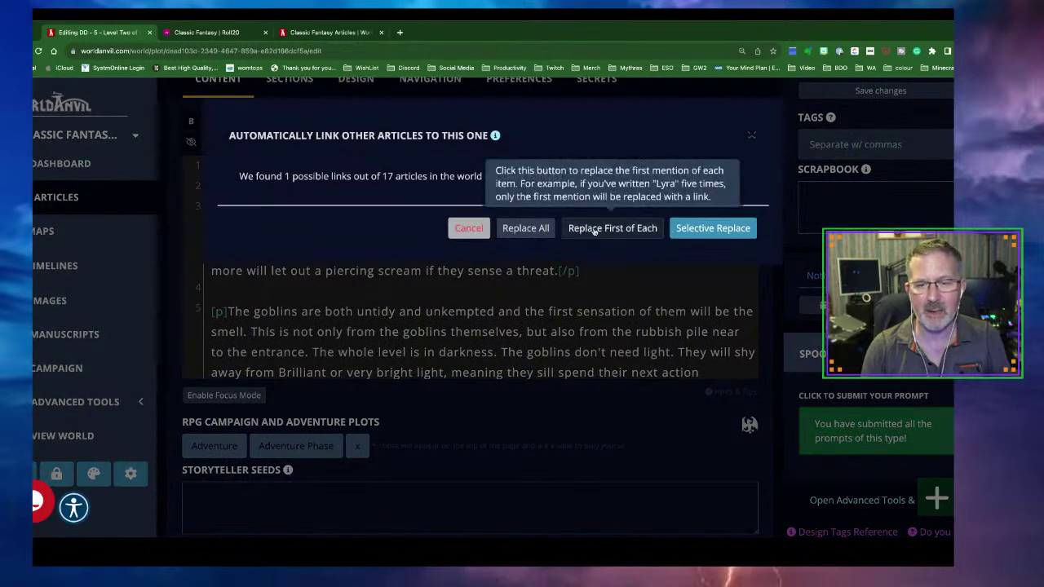
left_click(526, 228)
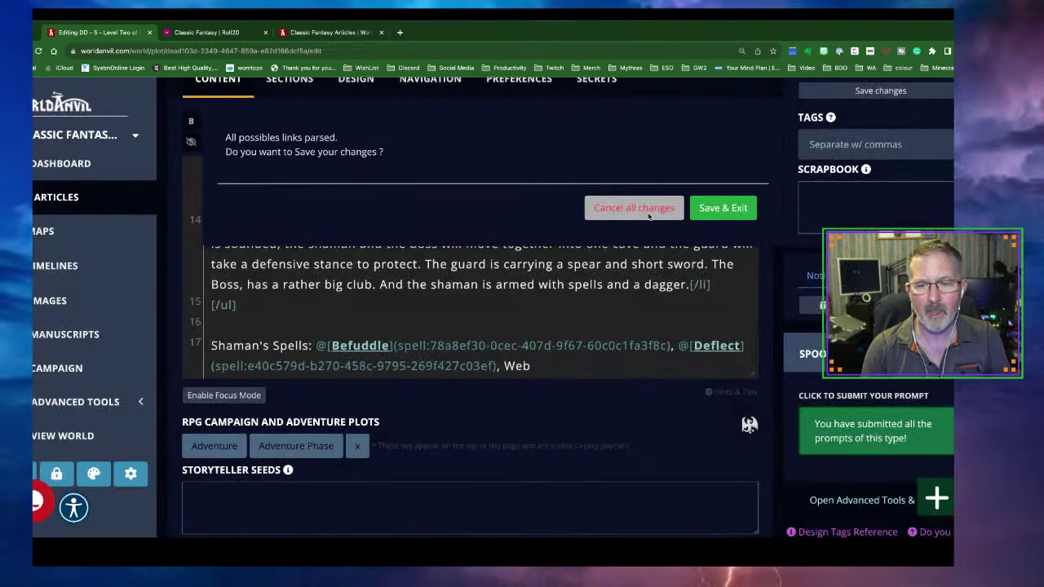
left_click(709, 214)
scroll(674, 294, "down", 1)
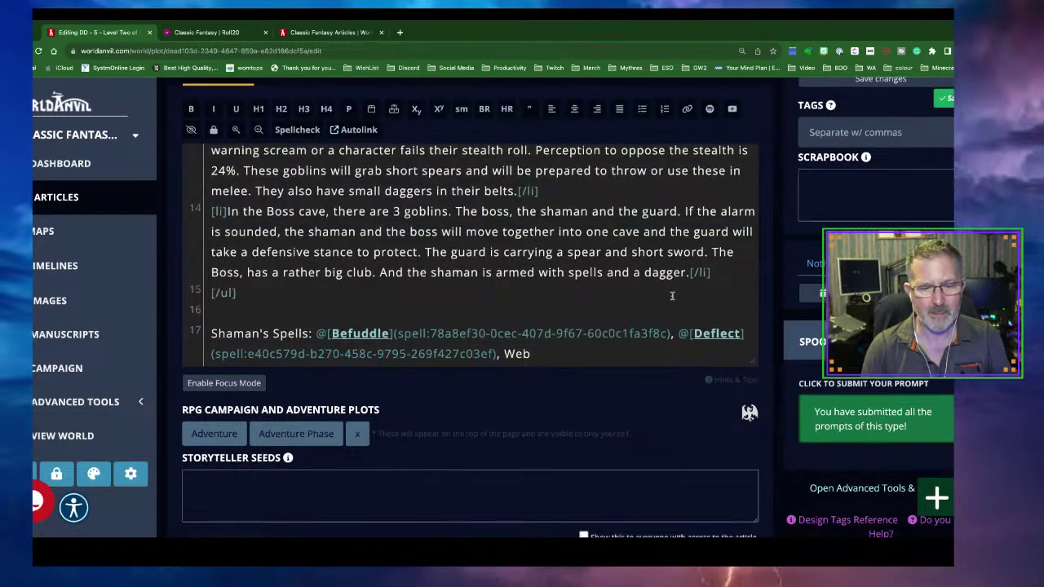
Step: Return to the Spells category's new-article form and enter the title "Web" for another spell
left_click(316, 34)
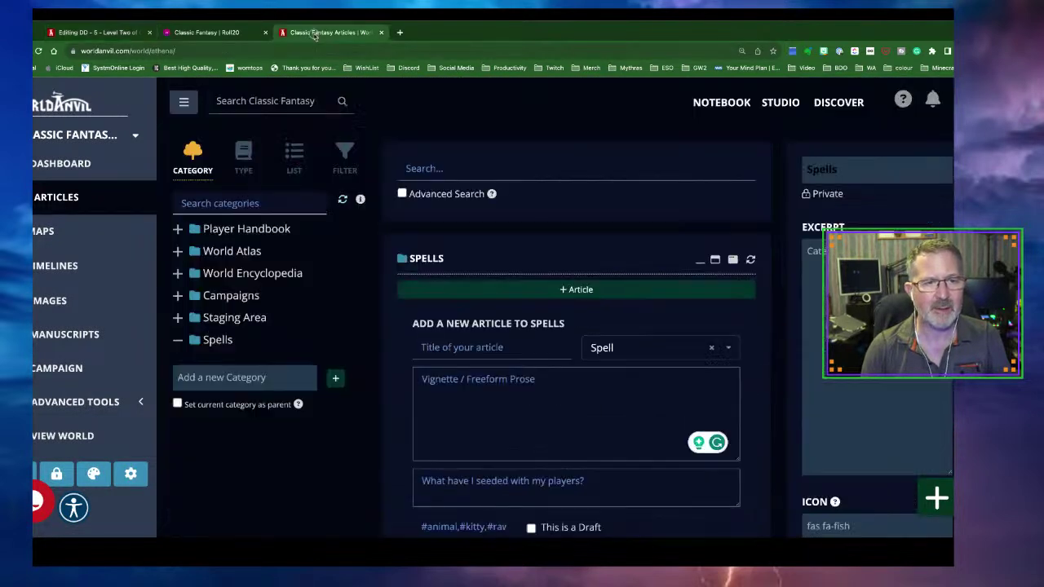
left_click(503, 352)
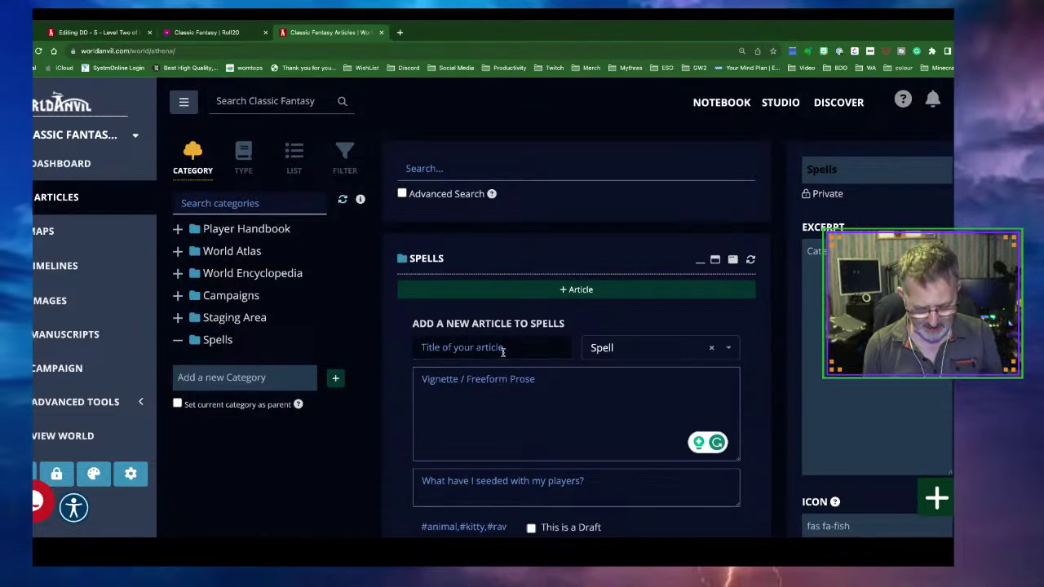
type("Web")
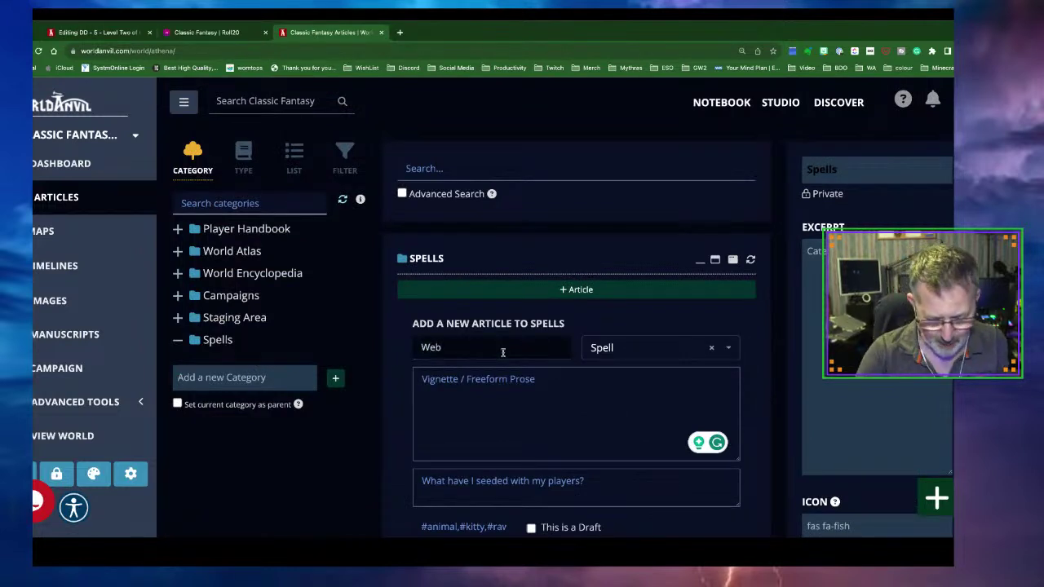
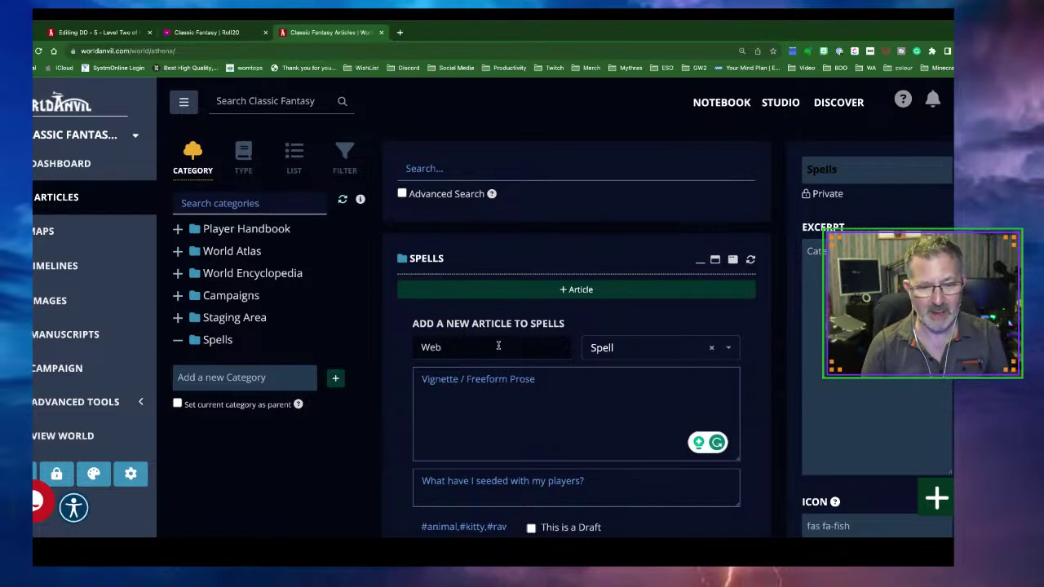
Step: Begin the Web article's vignette with the lines "Cost: 3 + 1/intensity" and "Area: 20 ft radius"
left_click(501, 403)
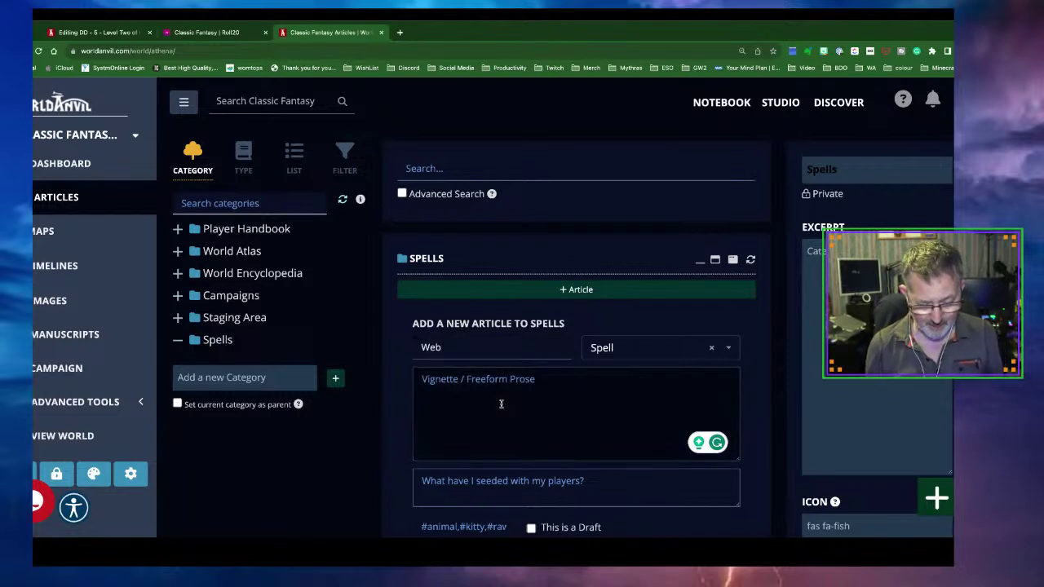
type("Cost: 3")
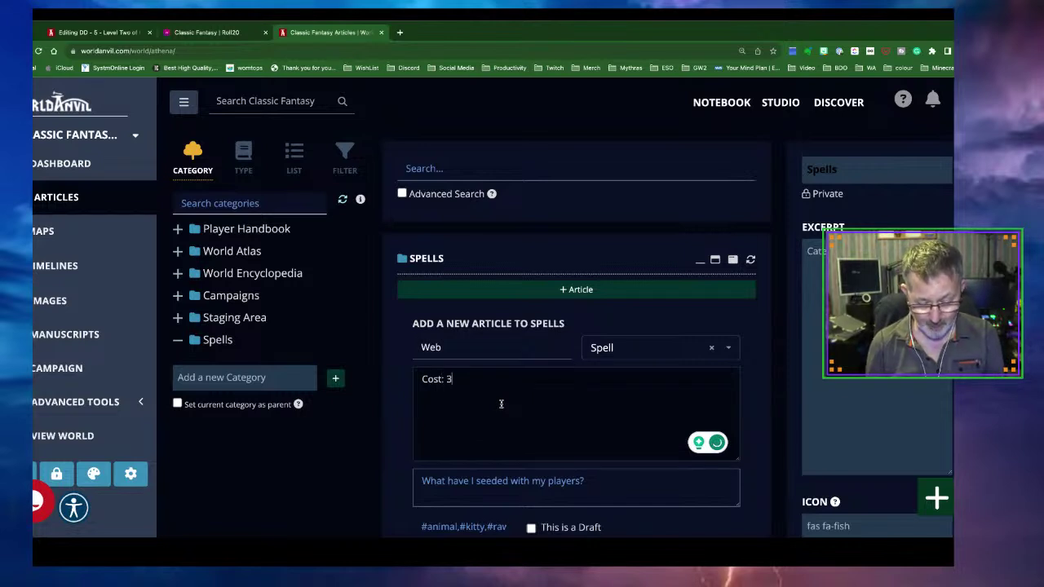
type(" + 1/in")
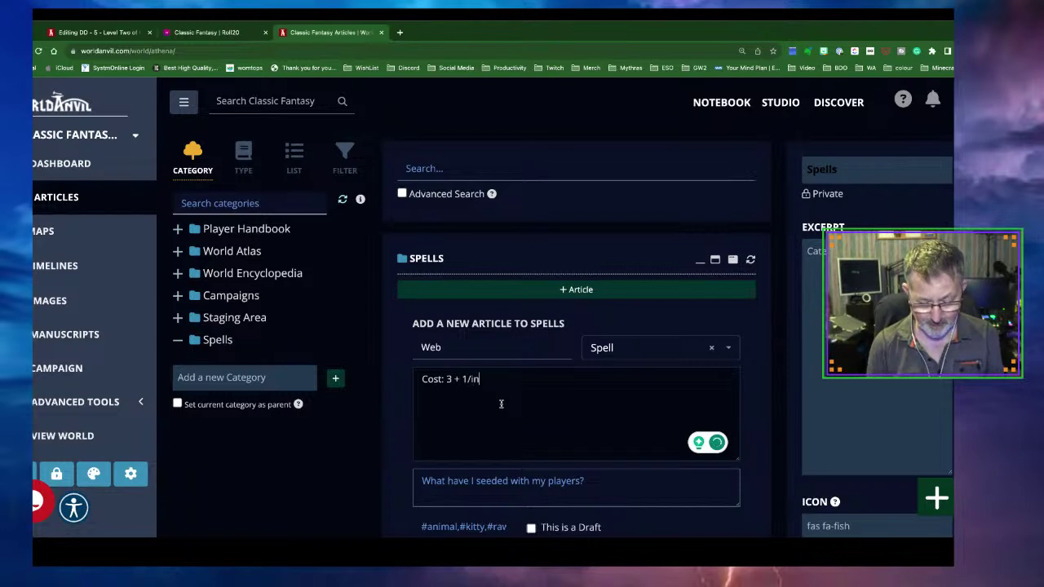
type("tensity")
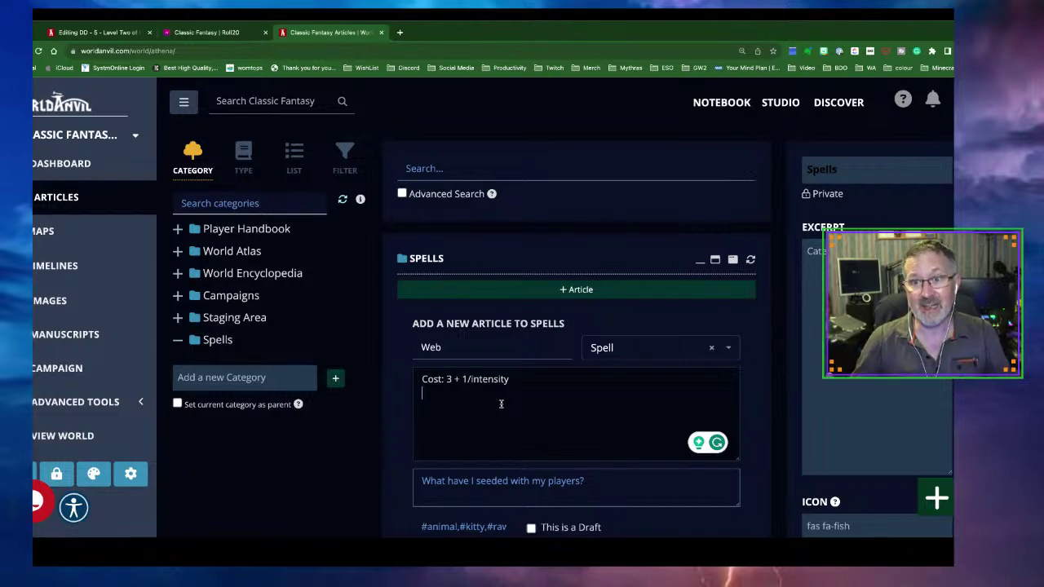
key("Return")
type("A")
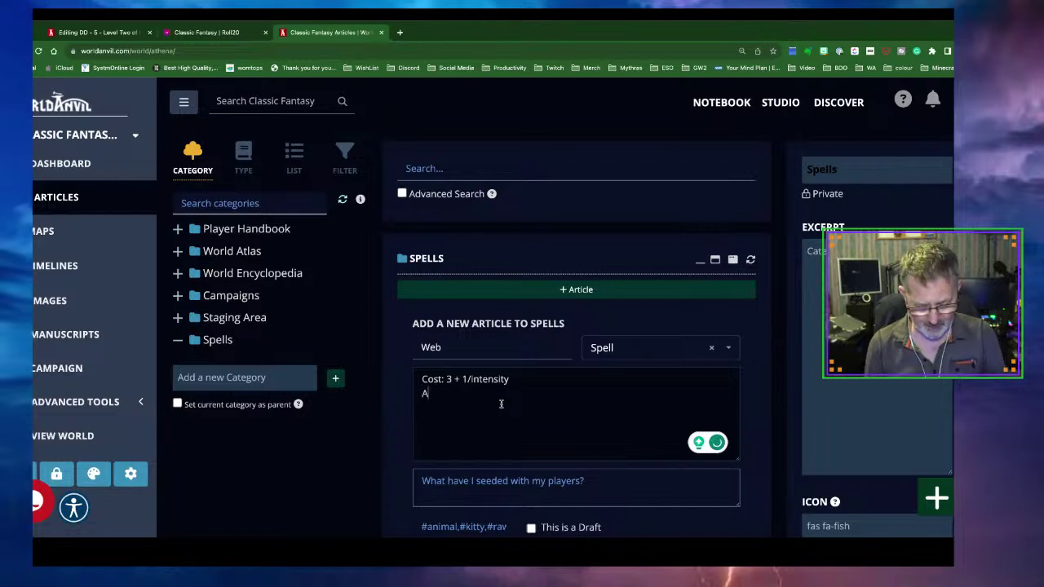
type("rea: ")
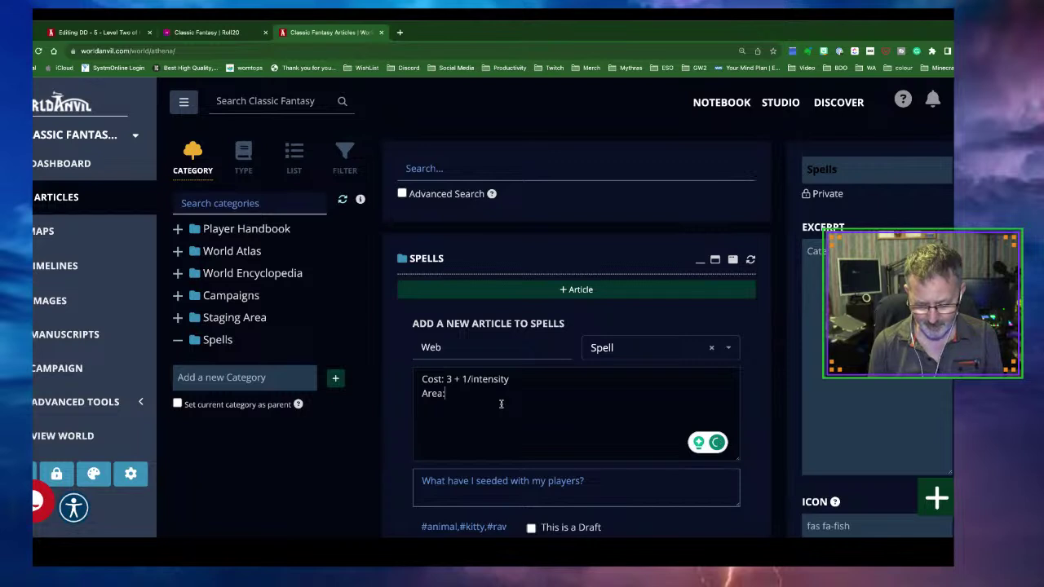
type("20 ")
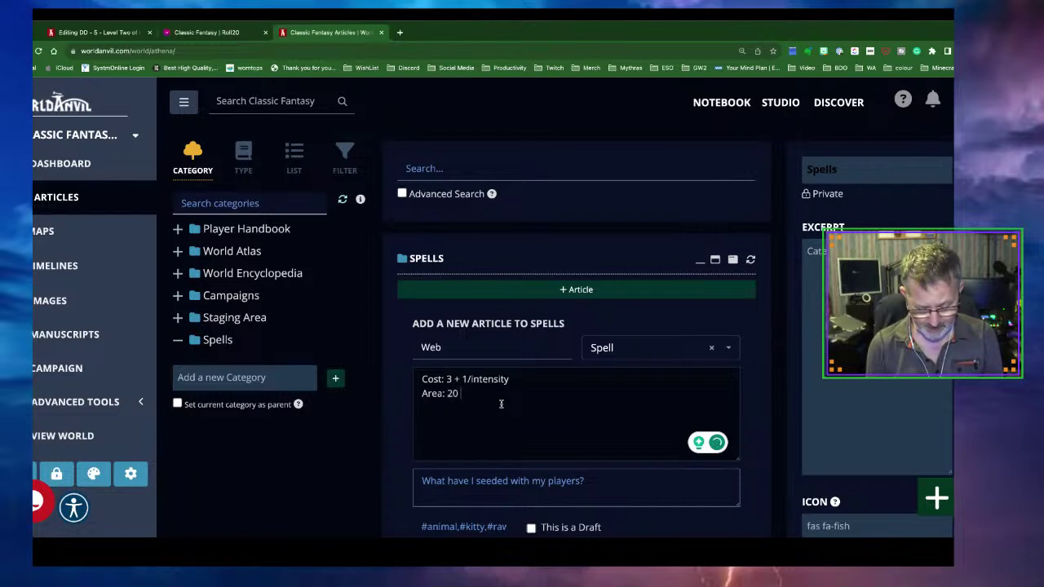
type("ft")
type(" radius ")
Step: Add the lines "Casting Time: 1 Action" and "Duration: 20 minutes/Intensity" to the Web spell's vignette
type("Casting ")
type("Time: ")
type("1 Action")
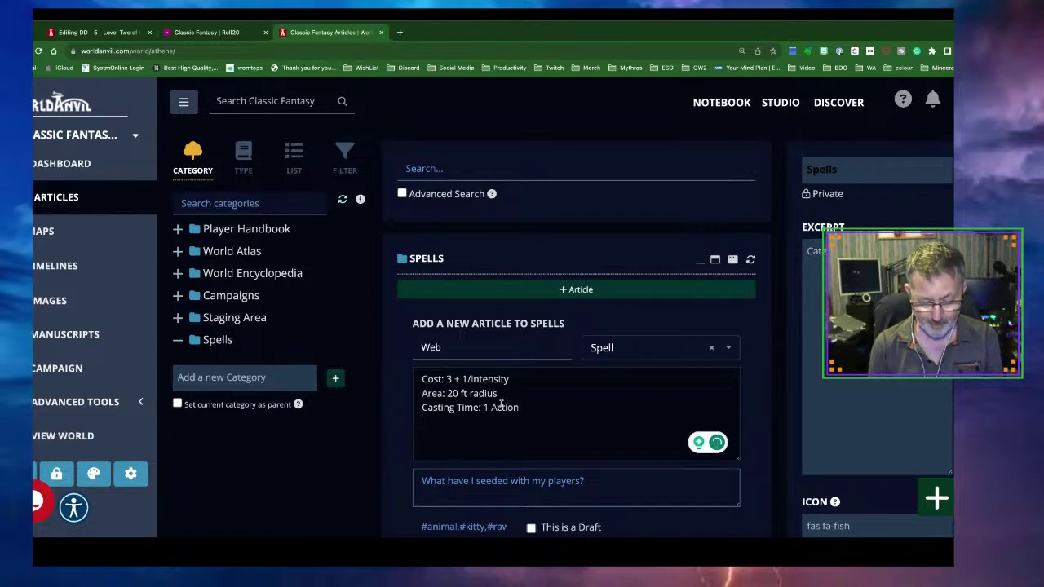
key("Return")
type("Duration:")
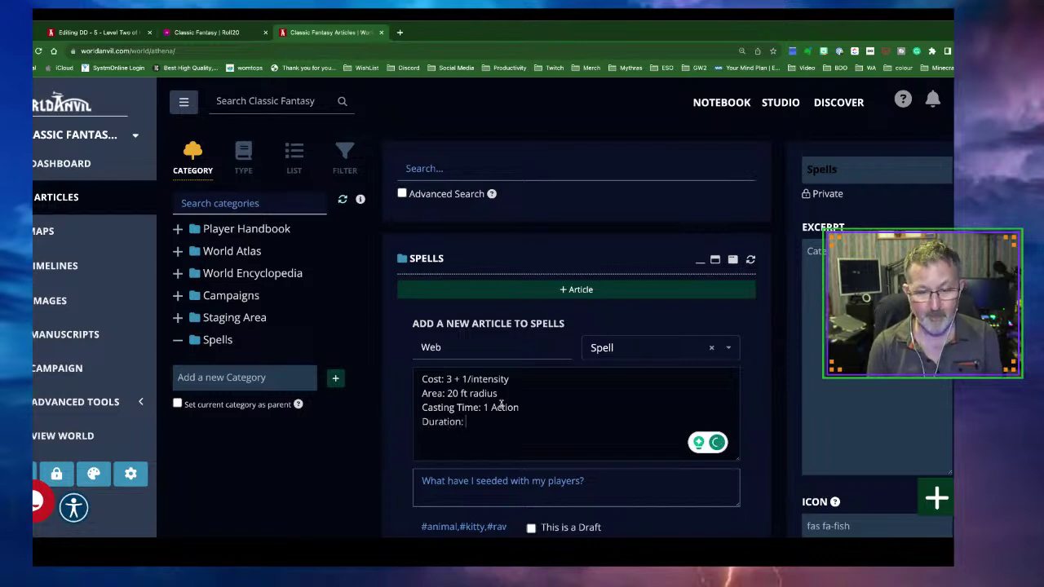
type(" 20 minutes/Intensity")
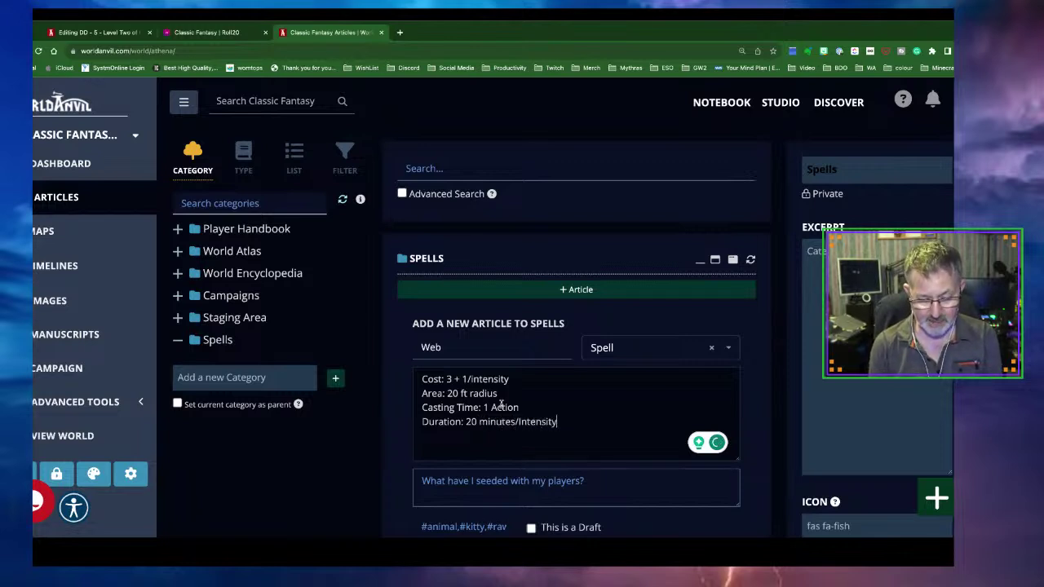
Step: Add the lines "Range: 30ft /intensity" and "Resist: Evade" below the duration in the Web spell's vignette
key("Return")
type("Rang")
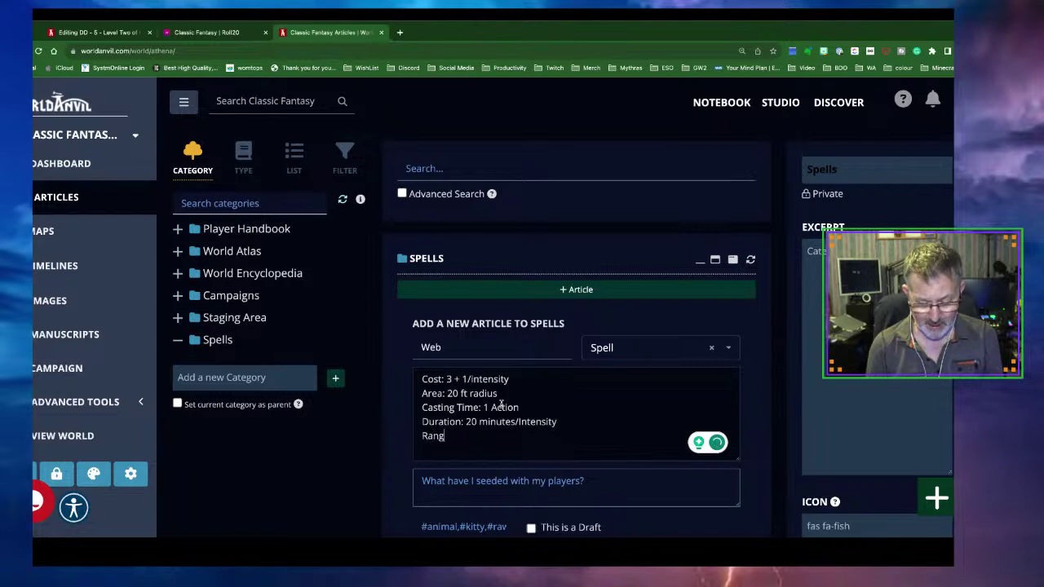
type("e: ")
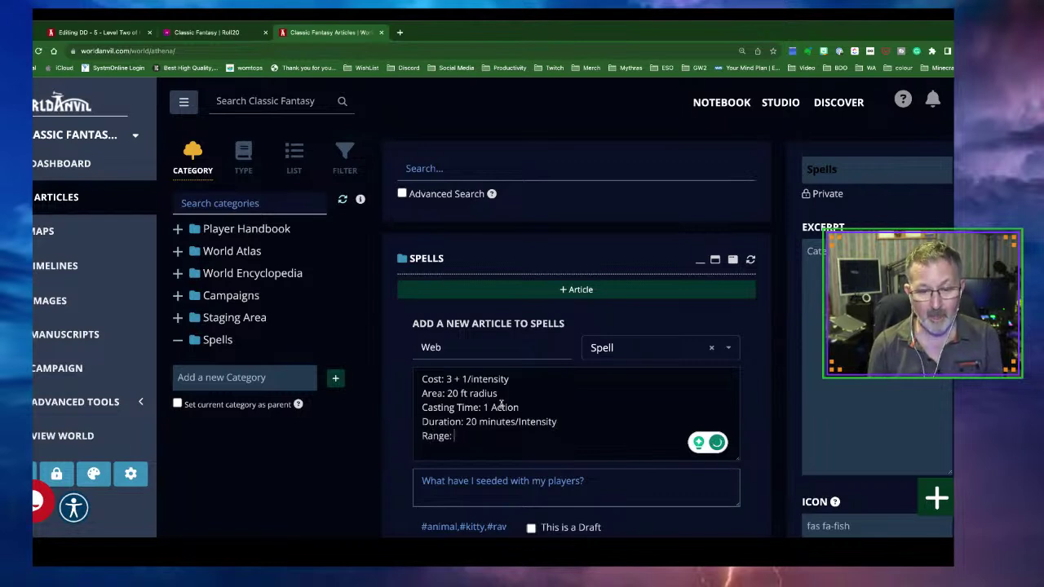
type("30f")
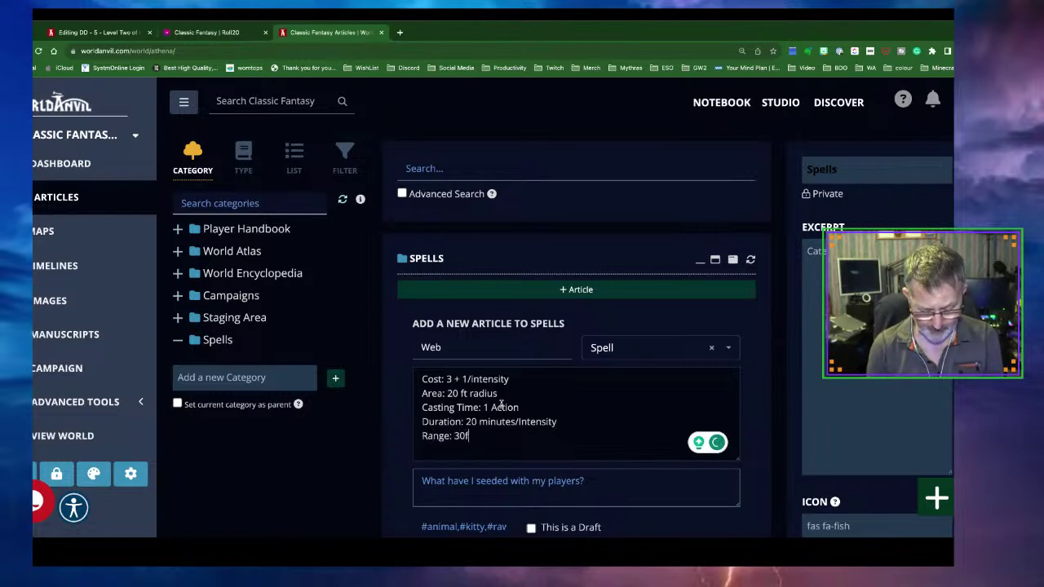
type("t /inte")
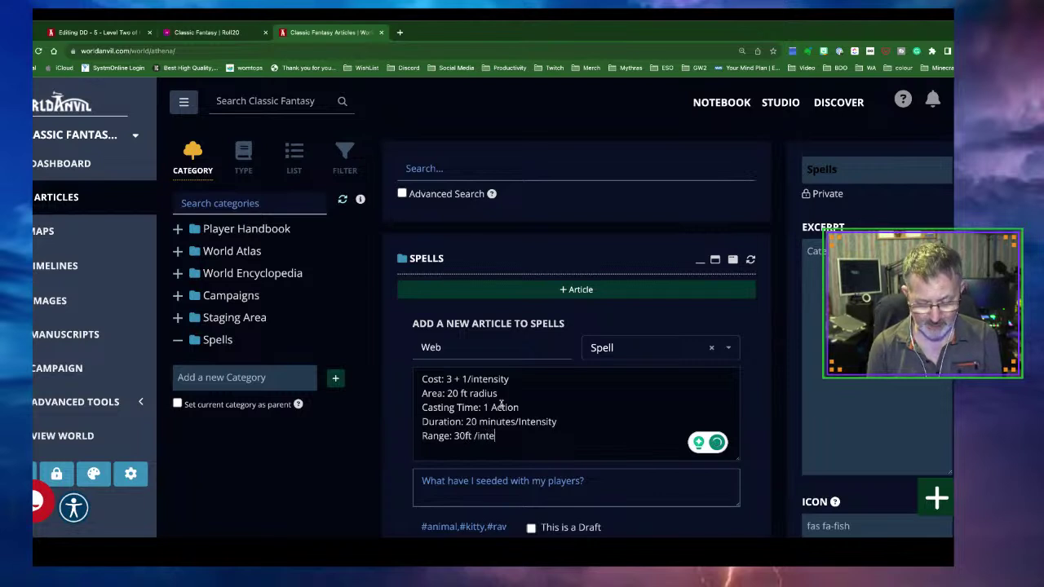
type("nsity ")
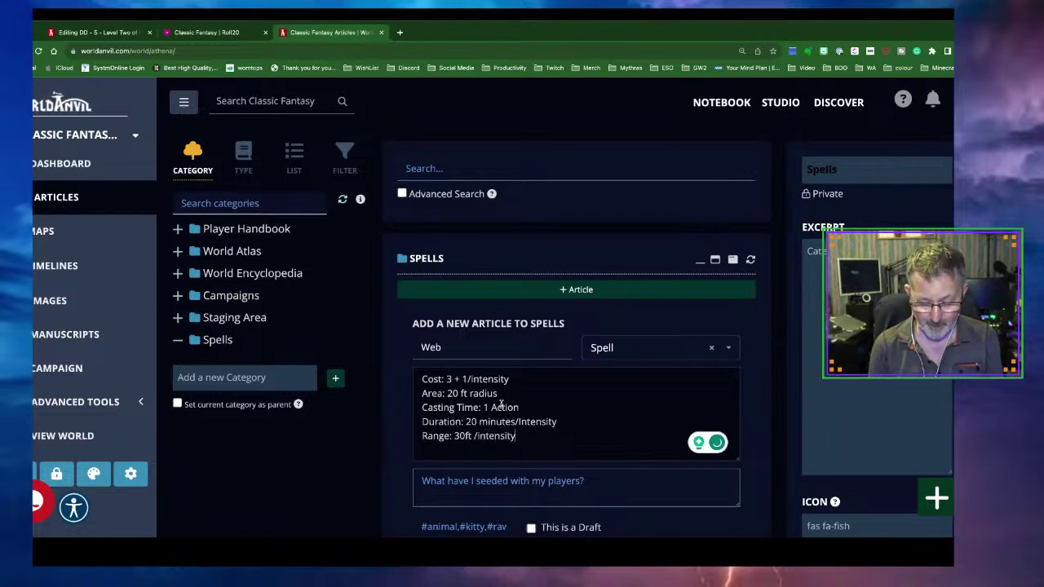
type("Re")
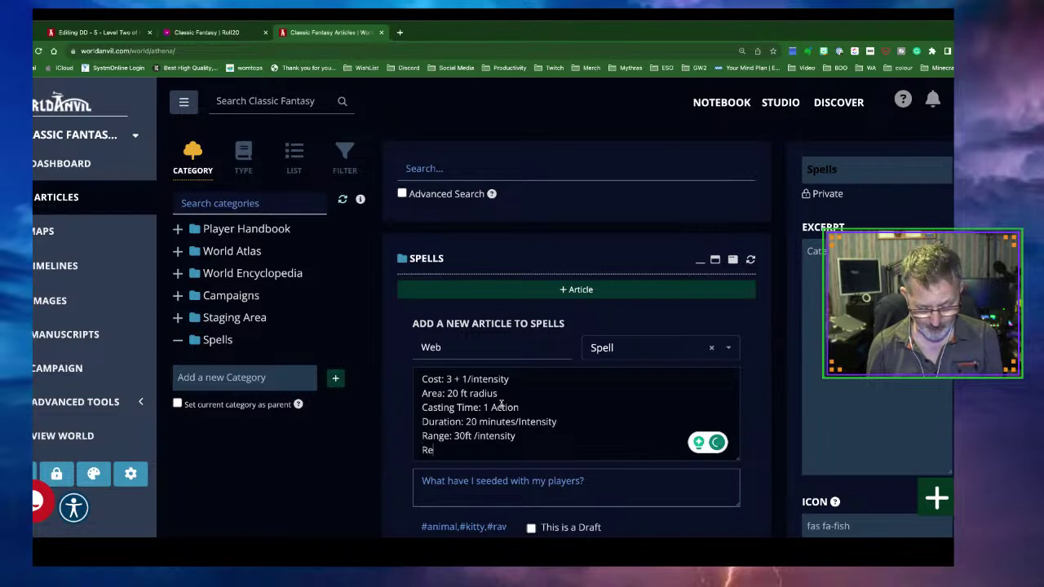
type("sist: Evade")
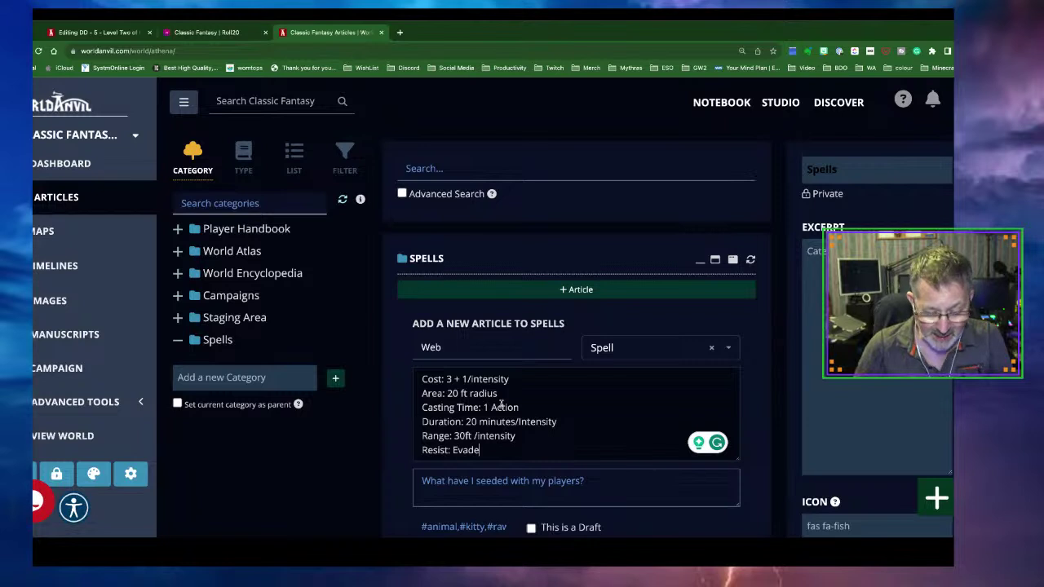
Step: Leave a blank line after the stats and write "Action point needed for the Evade to get out of area of spell"
key("Return")
key("Return")
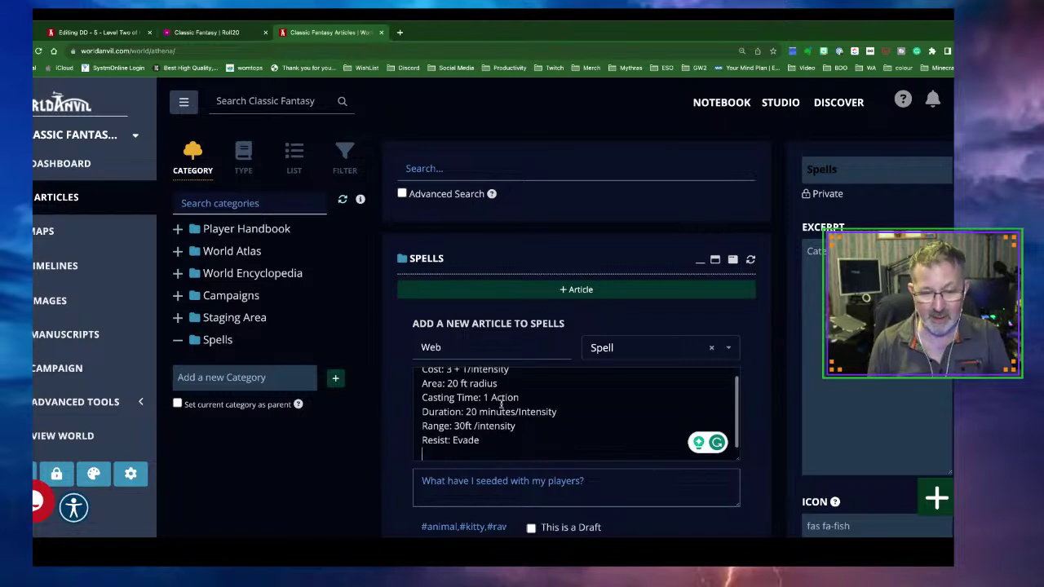
type("Actio")
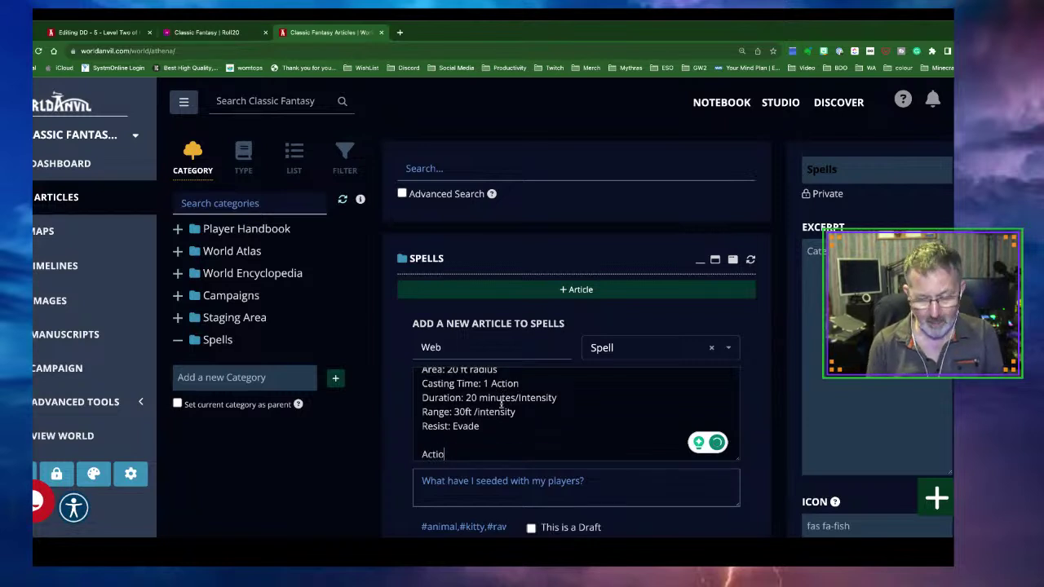
type("n point nee")
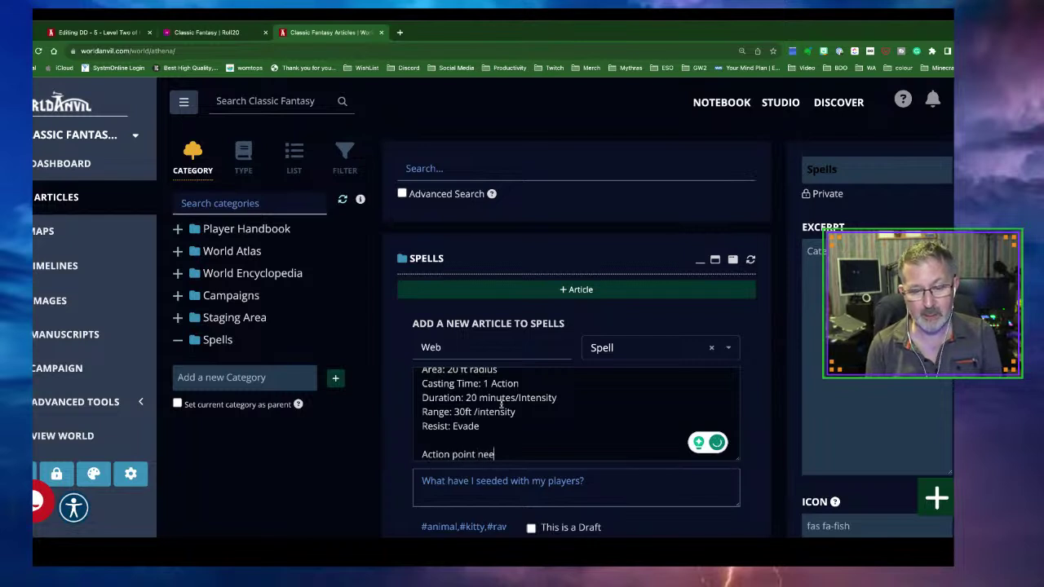
type("ded for the ")
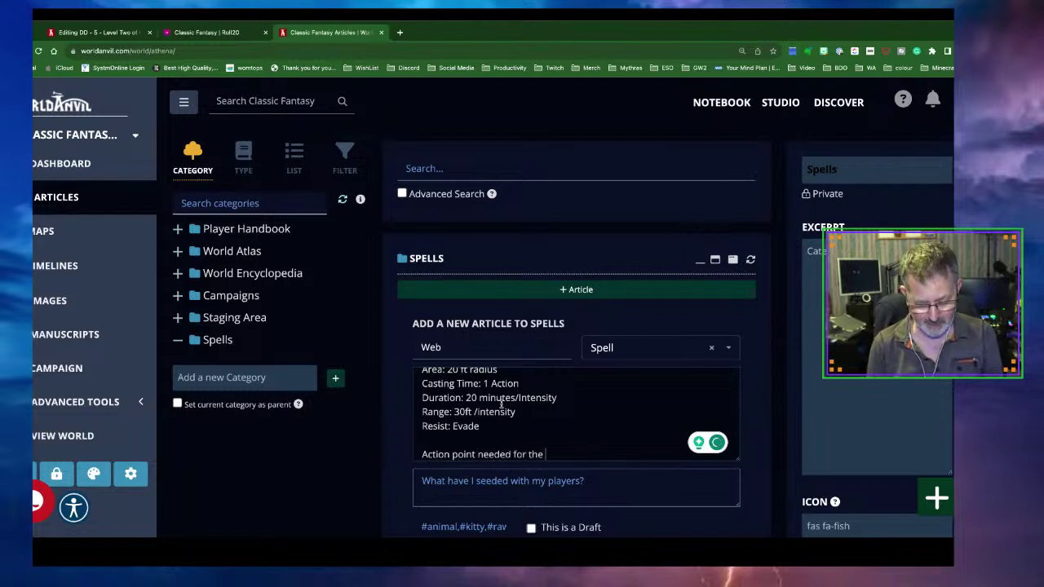
type("Evade ")
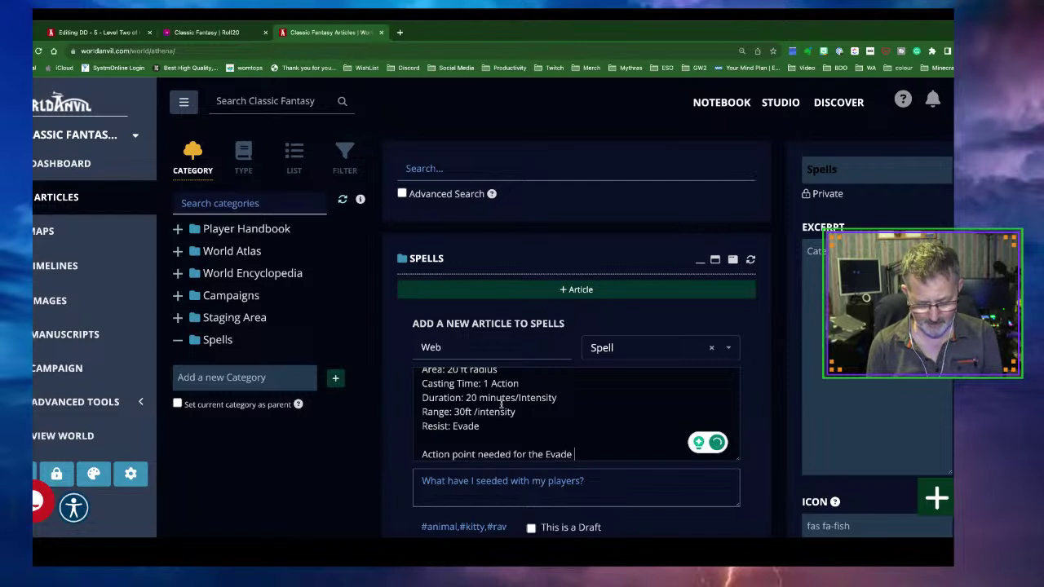
type("to get out")
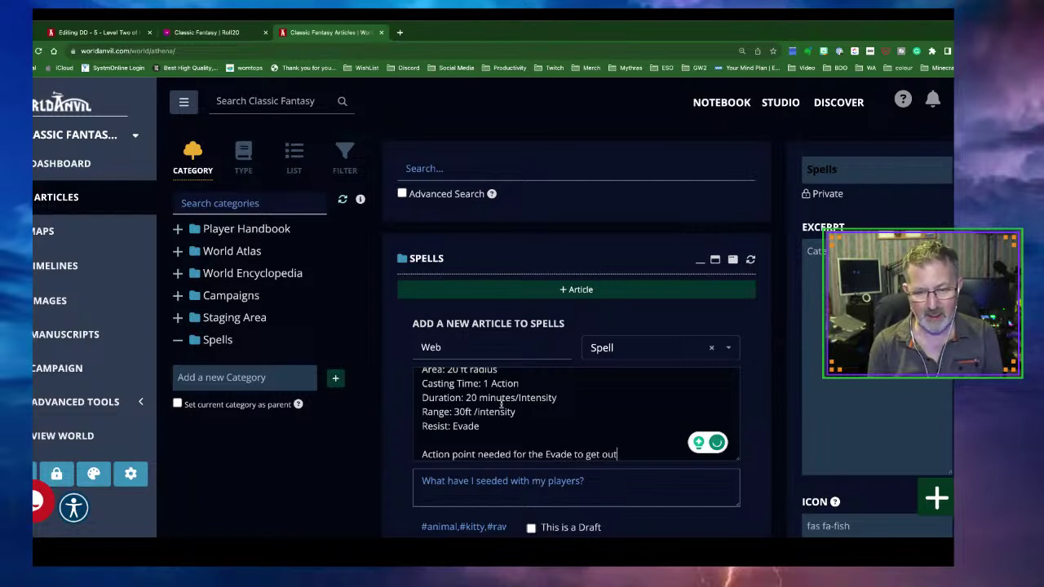
type(" of area of spell")
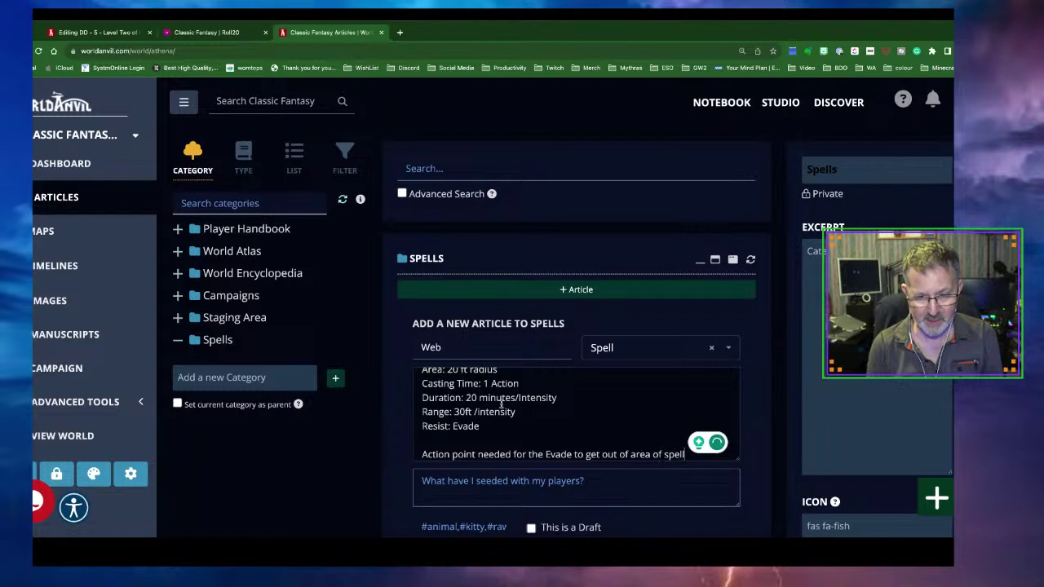
Step: Add the line "Failed resistance; 1d3 locations entangled" to the Web spell's effect text
key("Return")
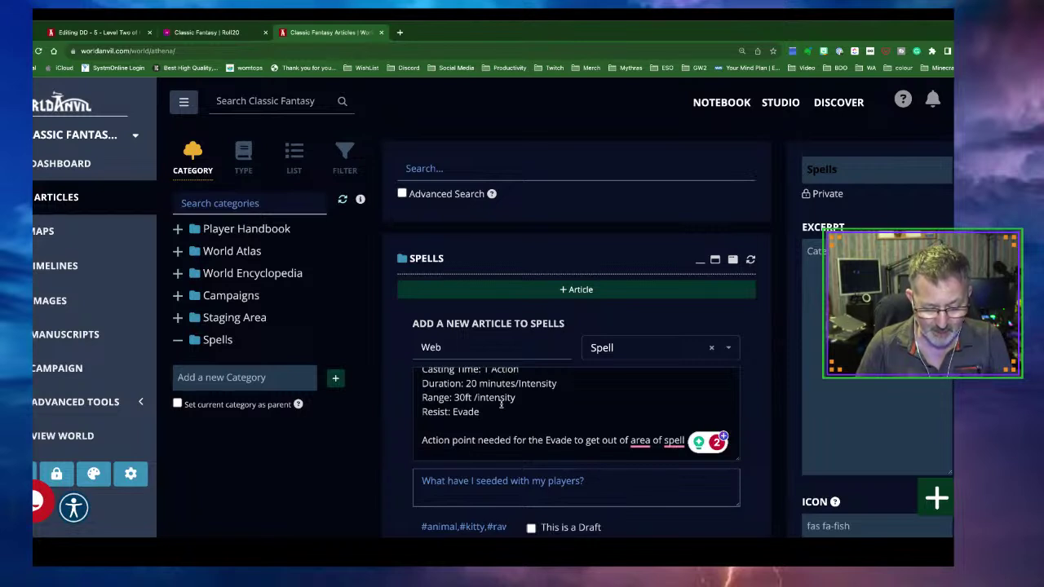
type("Fa")
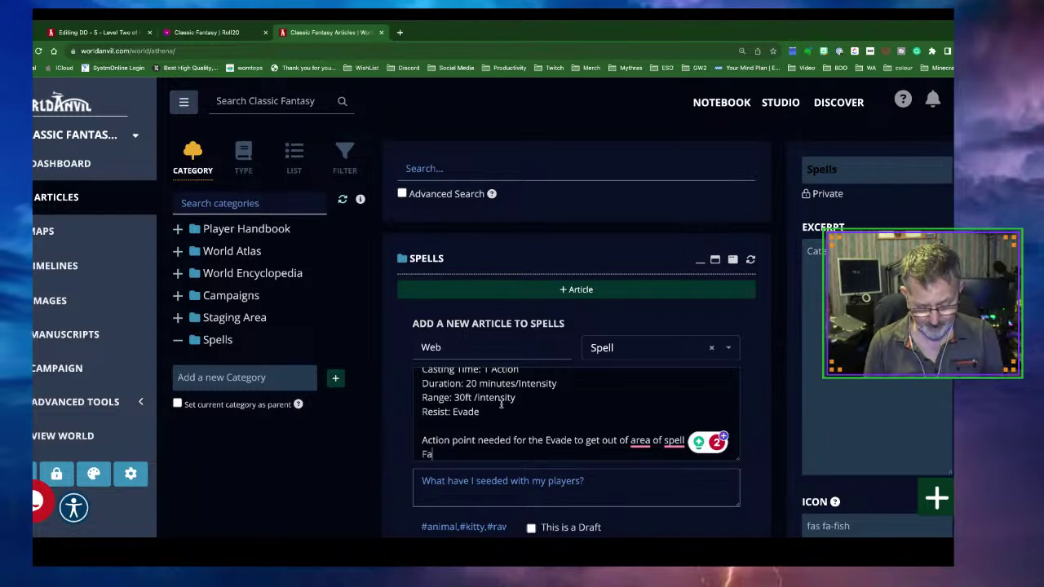
type("iled resistance;")
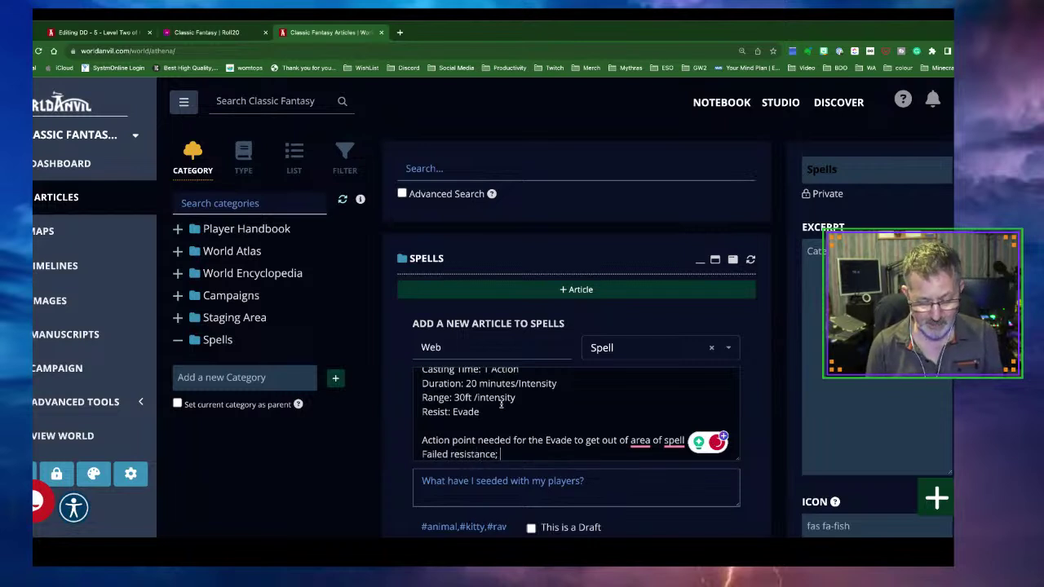
type(" 1d3 lo")
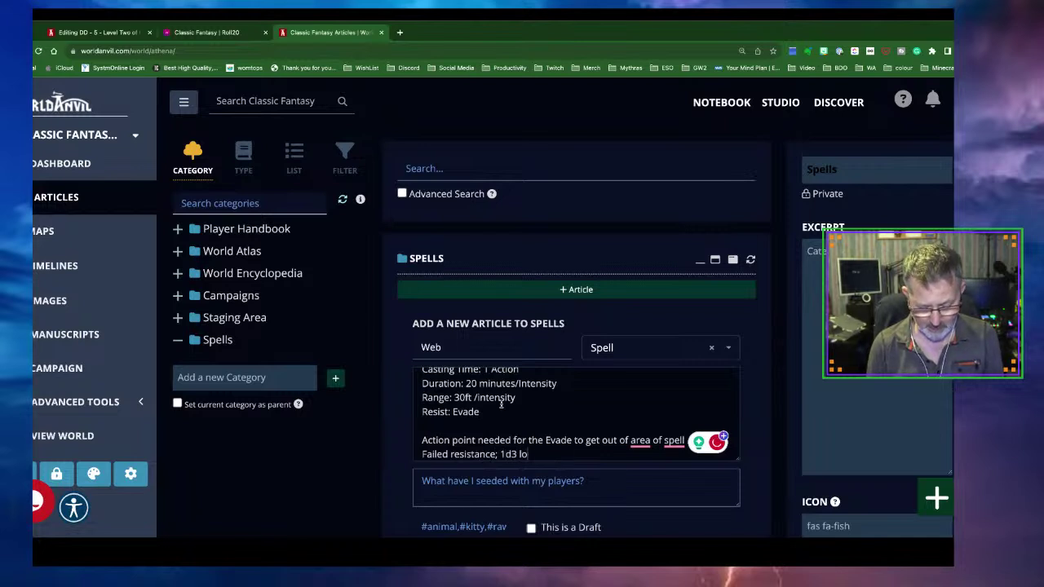
type("cations enta")
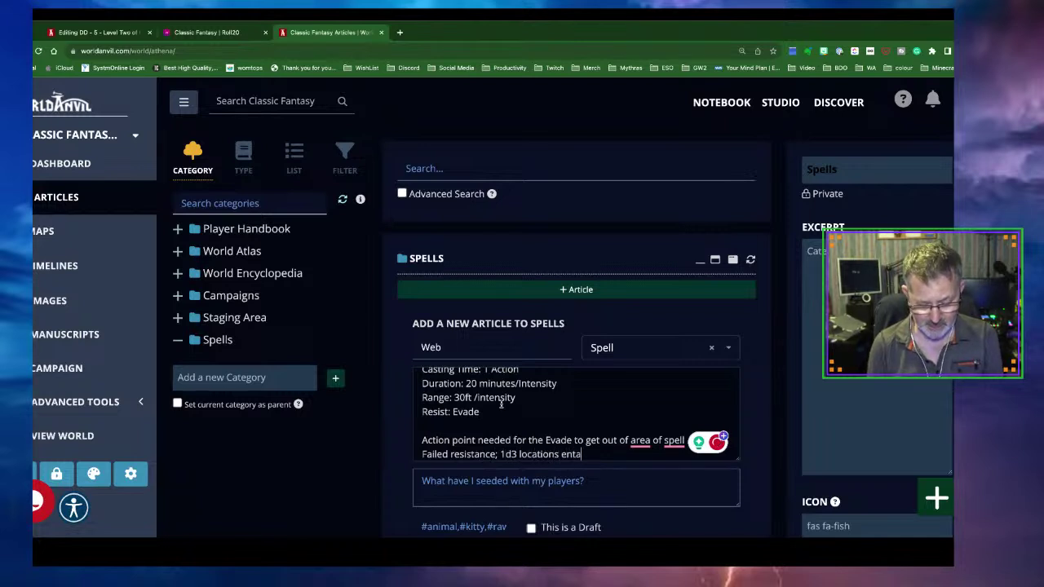
type("ngled")
Step: Add the line "Following turn, spend an action point to break free of webbing" to the Web spell's vignette
key("Return")
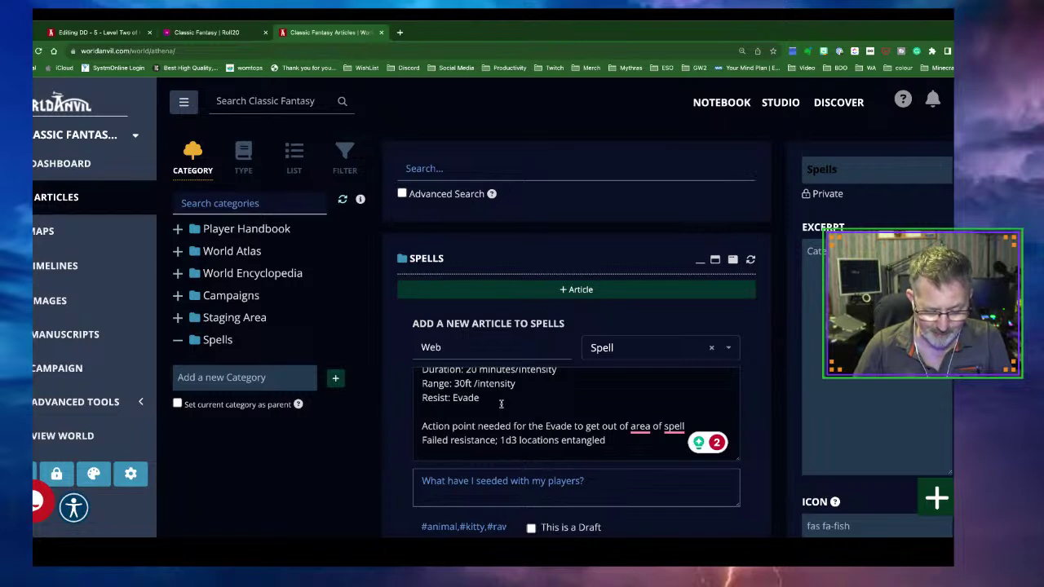
type("Following")
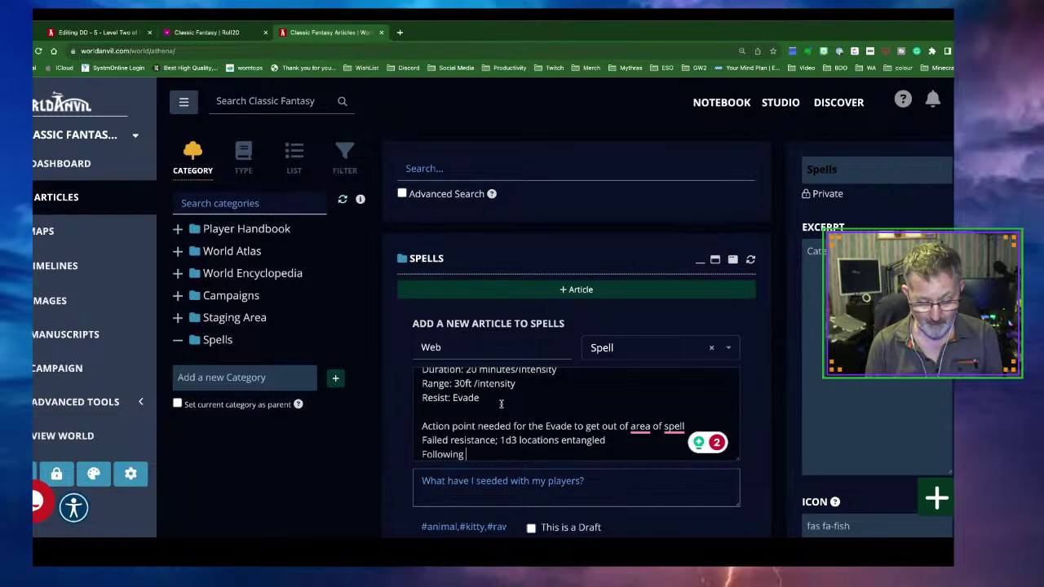
type(" t")
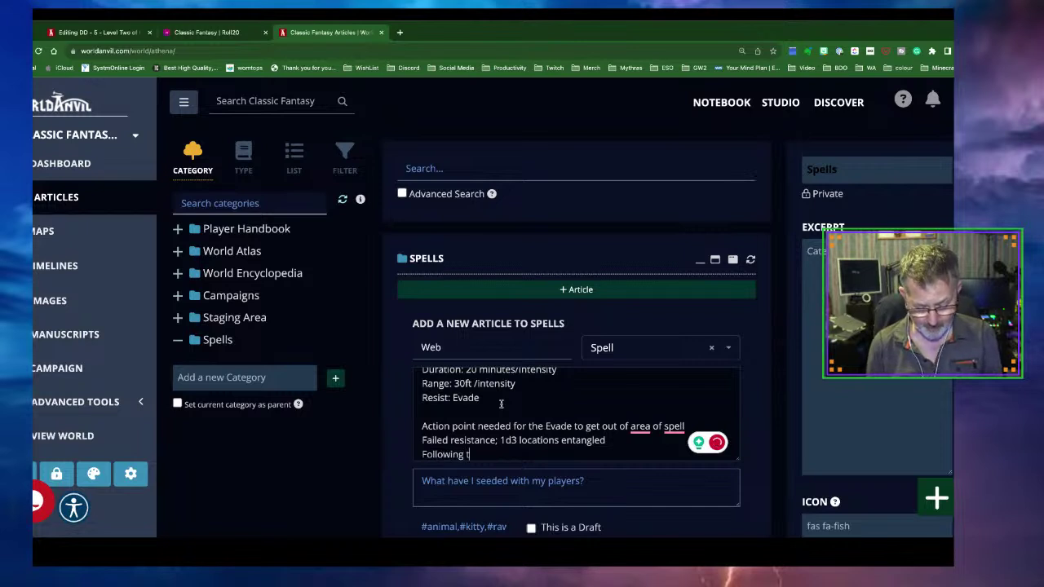
type("urn, spend a")
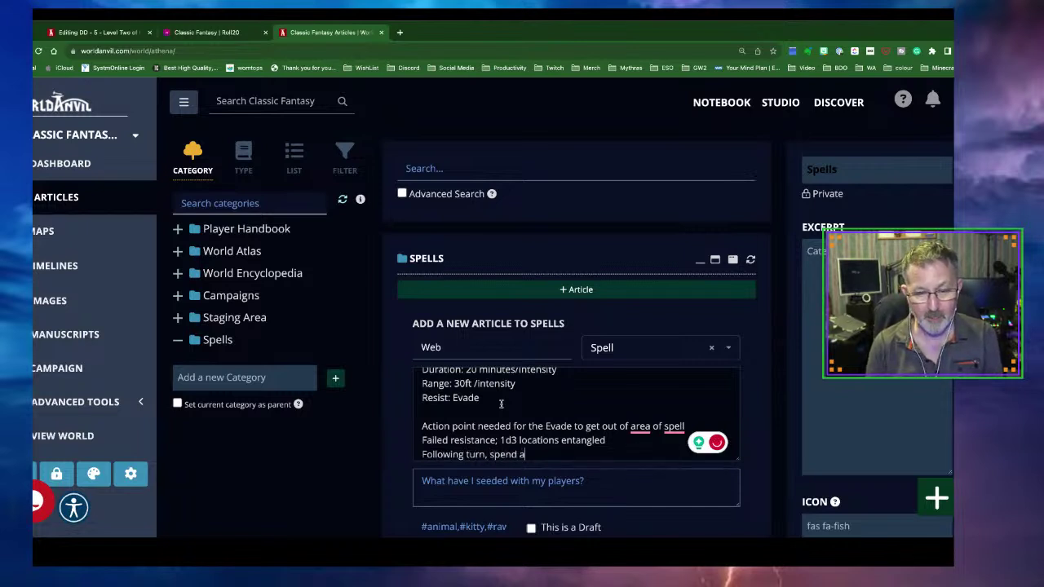
type("n action po")
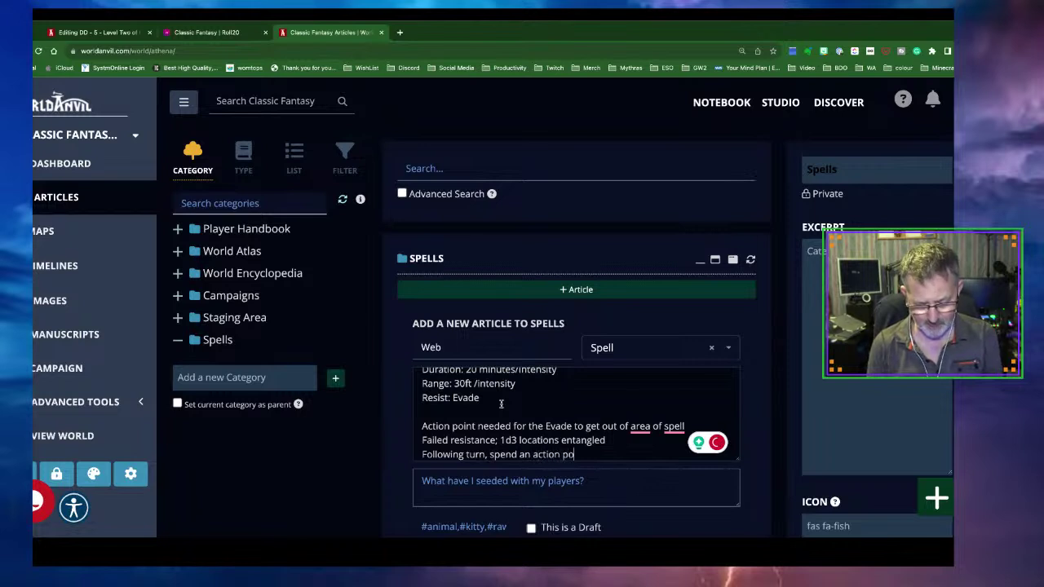
type("int to break")
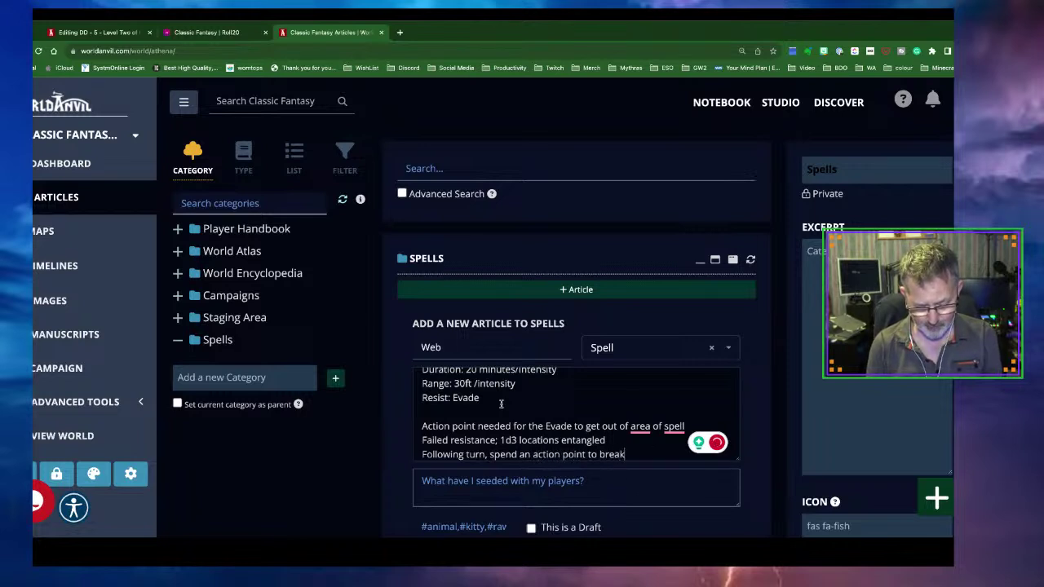
type(" free of webbing")
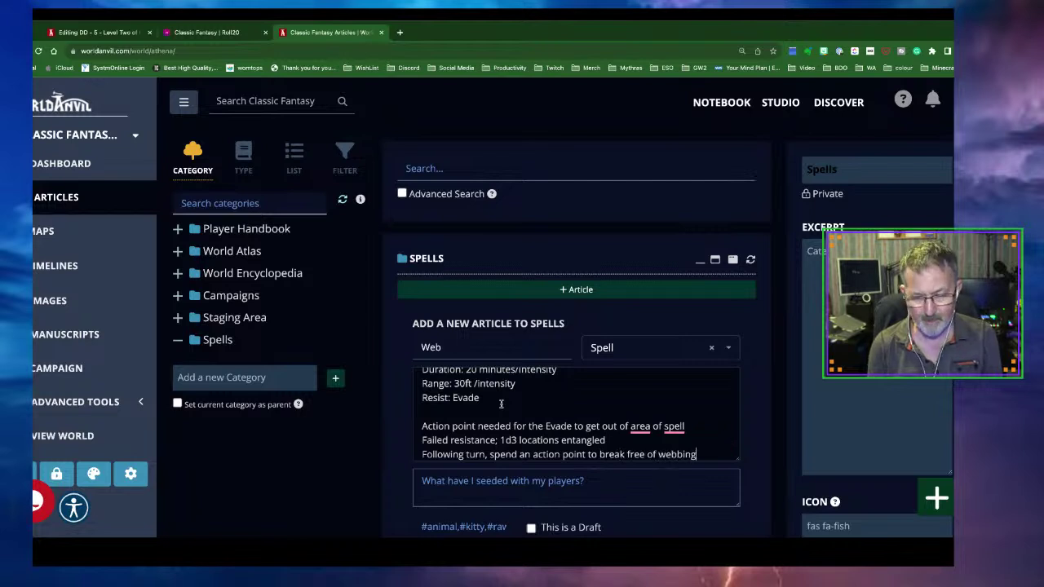
Step: Add the line "Web has 6 AP, and HP = 3x spells intensity" to the Web spell's effect text
key("Return")
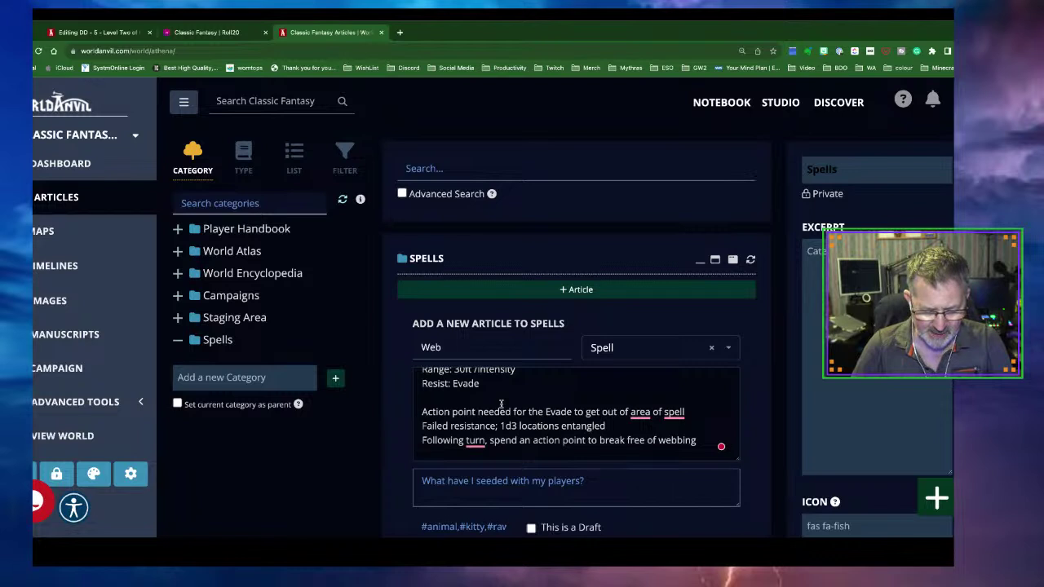
type("Web has 6 AP")
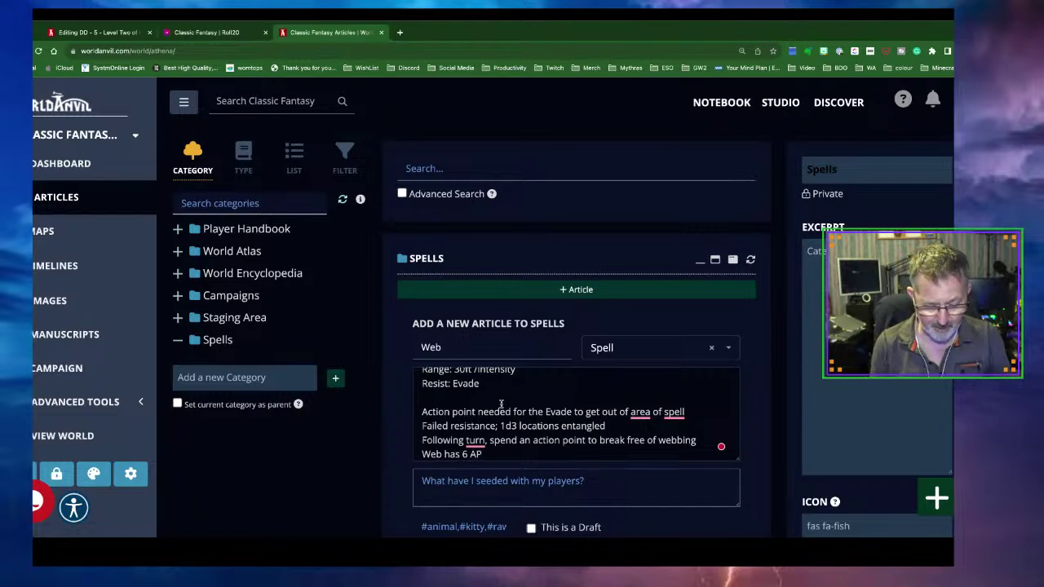
type(", an")
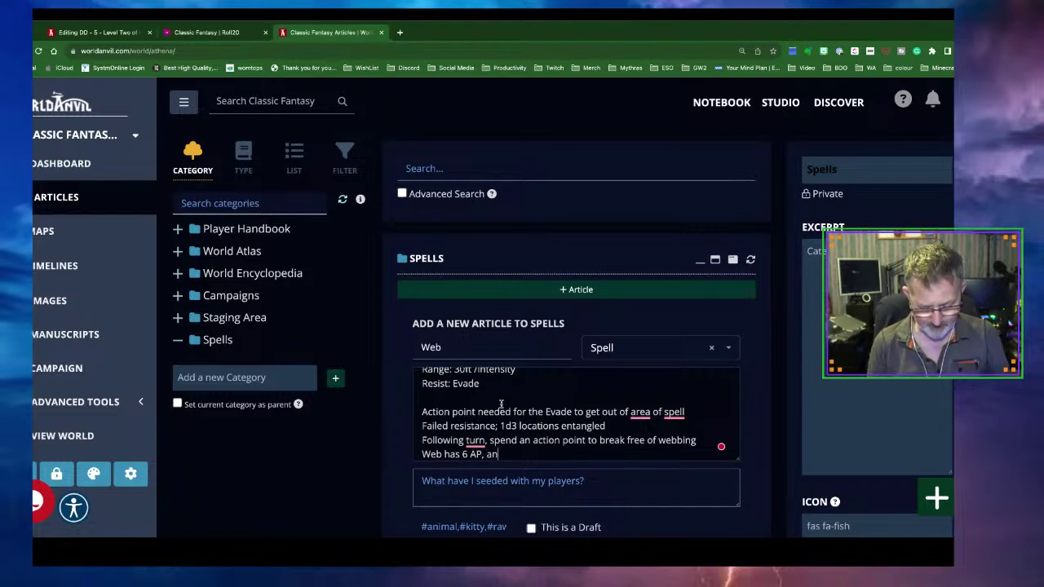
type("d HP")
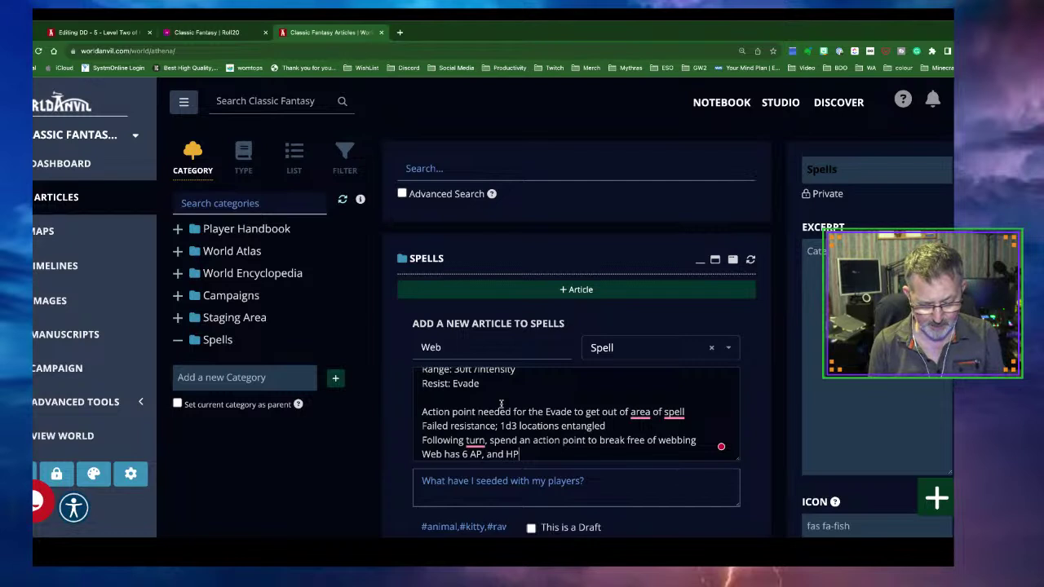
type(" = 3")
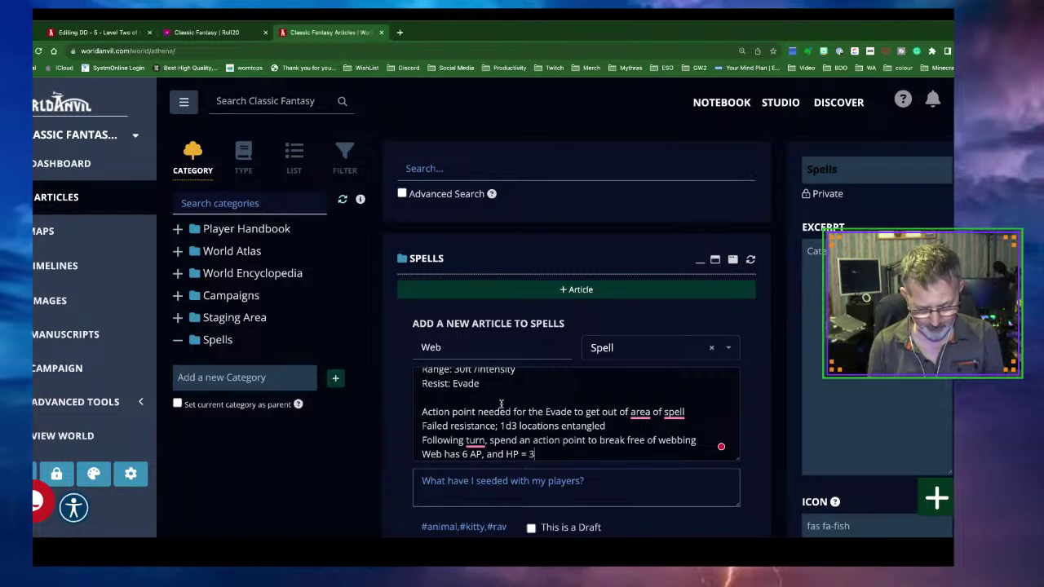
type("x sp")
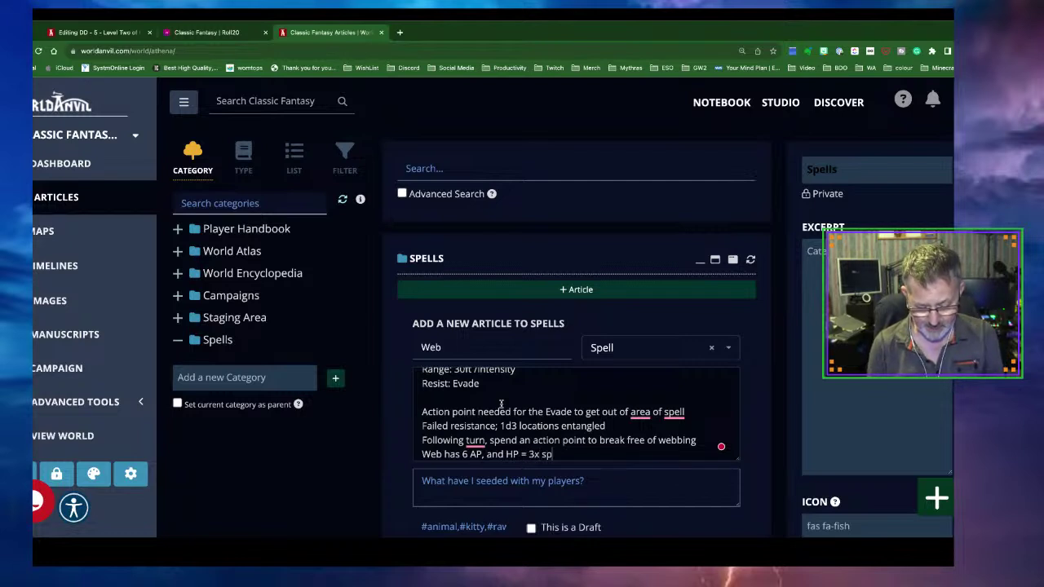
type("ells intensity")
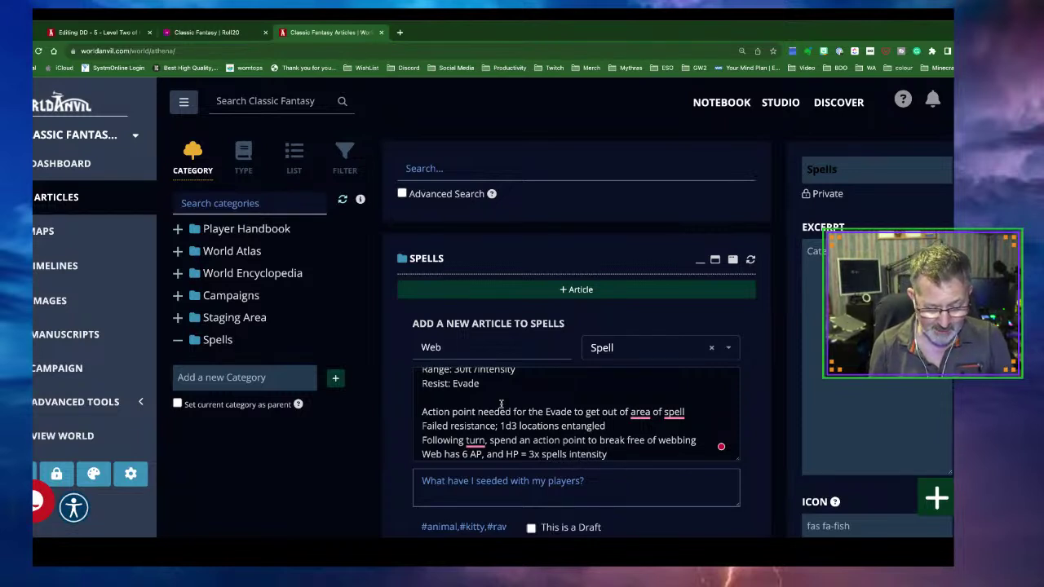
Step: Add the line "Break free - opposed roll of Brawn vs web stickiness (arcane casting skill)" and reword "Web has" to "The web has"
key("Return")
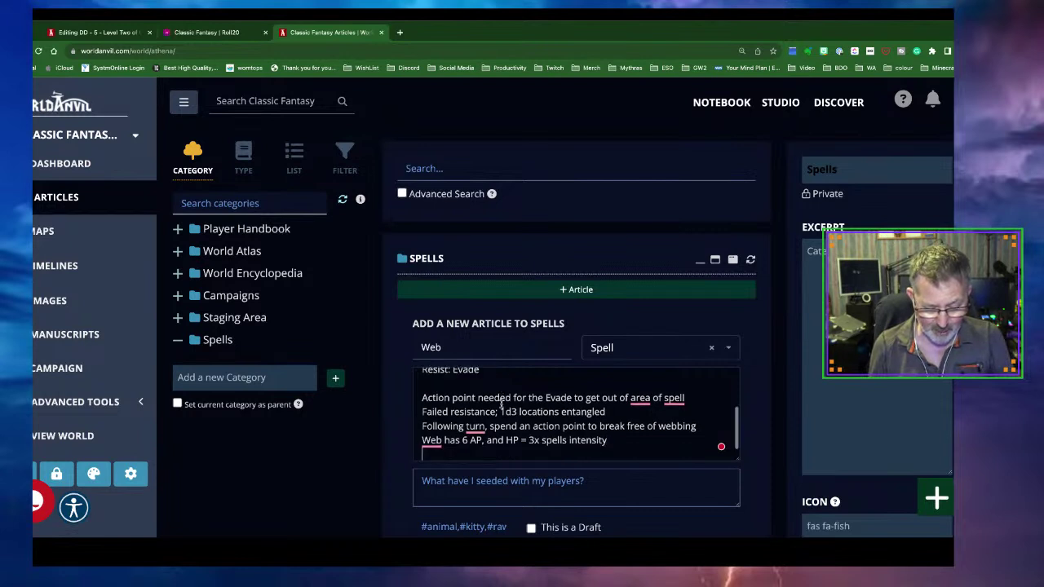
type("Break")
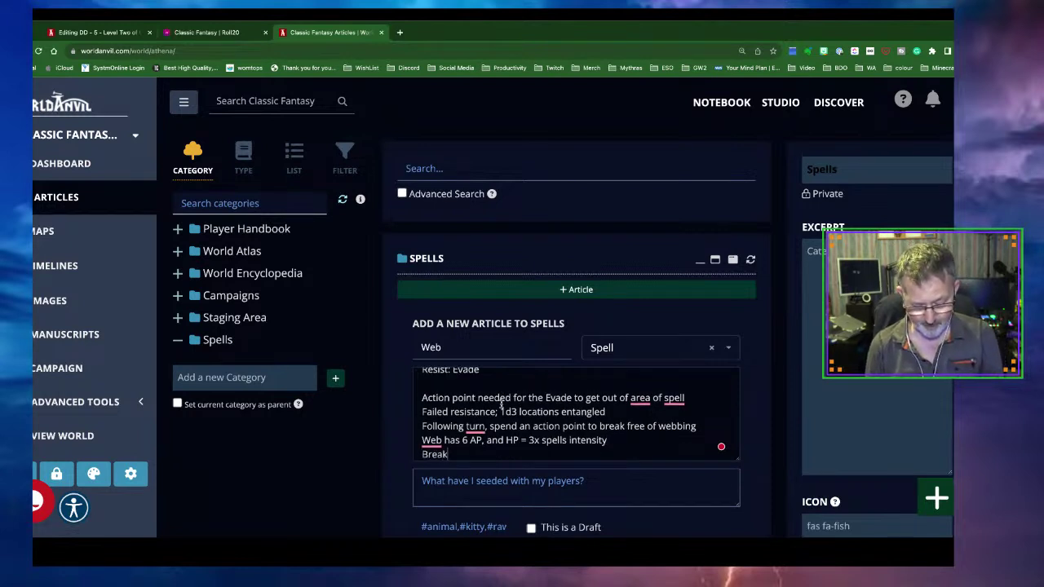
type(" free - opposed roll of")
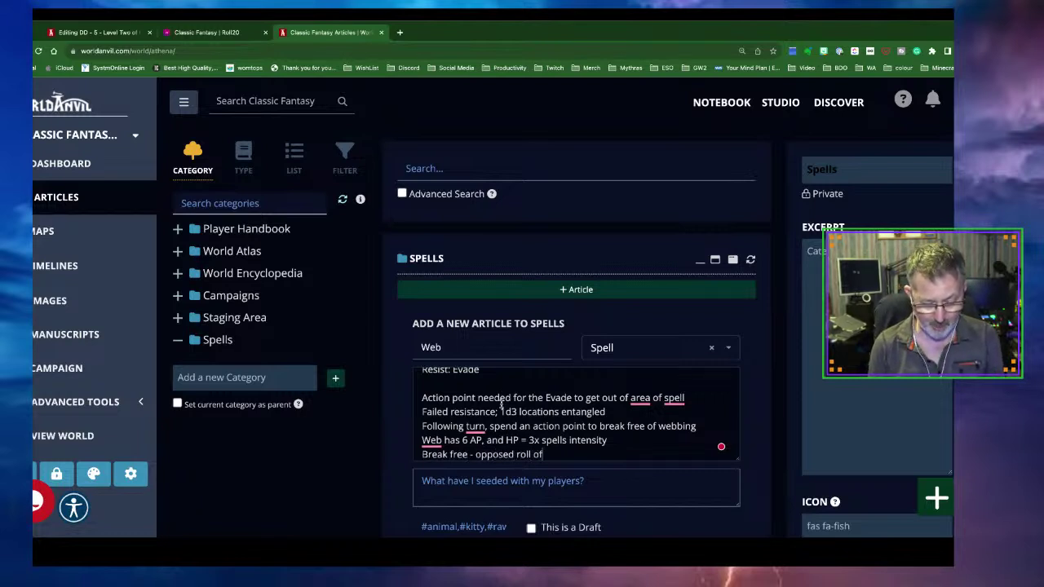
type(" Brawn")
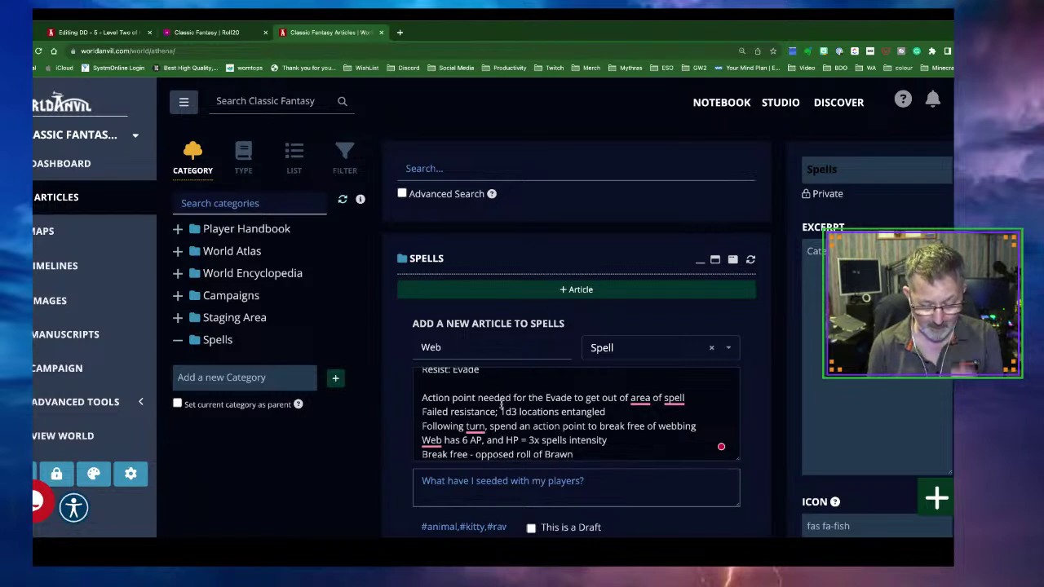
type(" v")
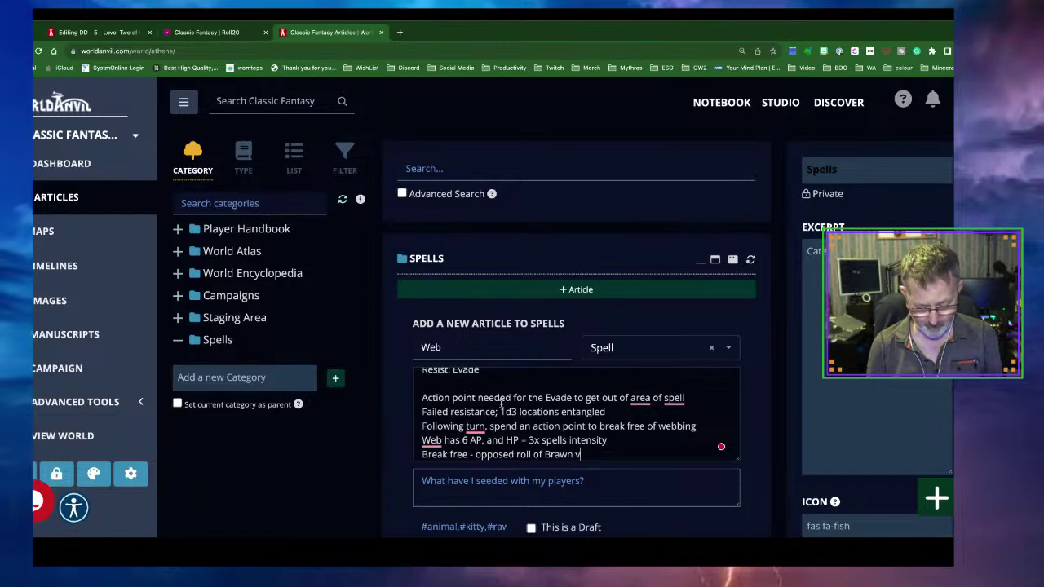
type("s web stickness")
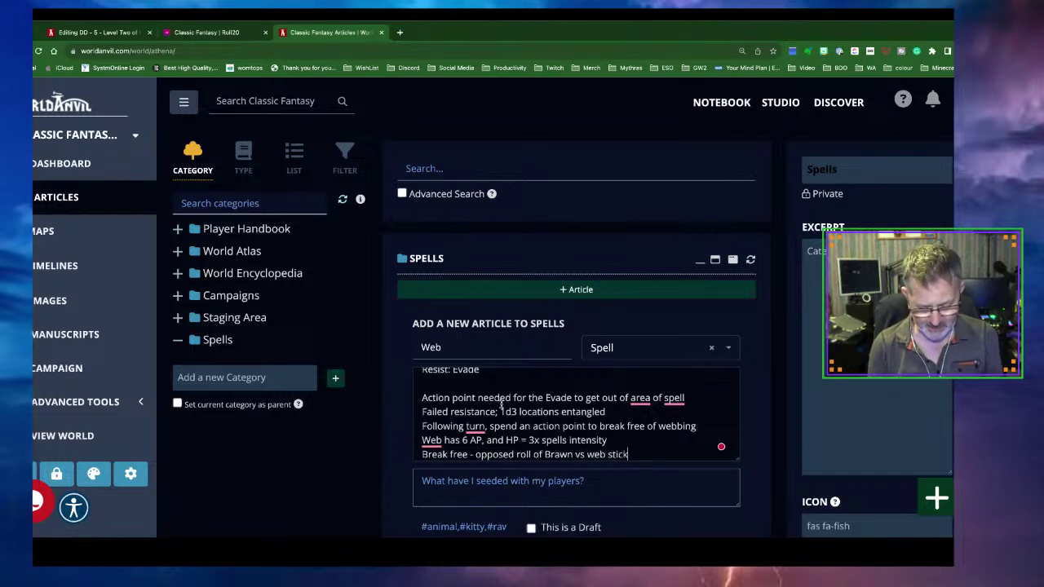
key("BackSpace")
key("BackSpace")
key("BackSpace")
key("BackSpace")
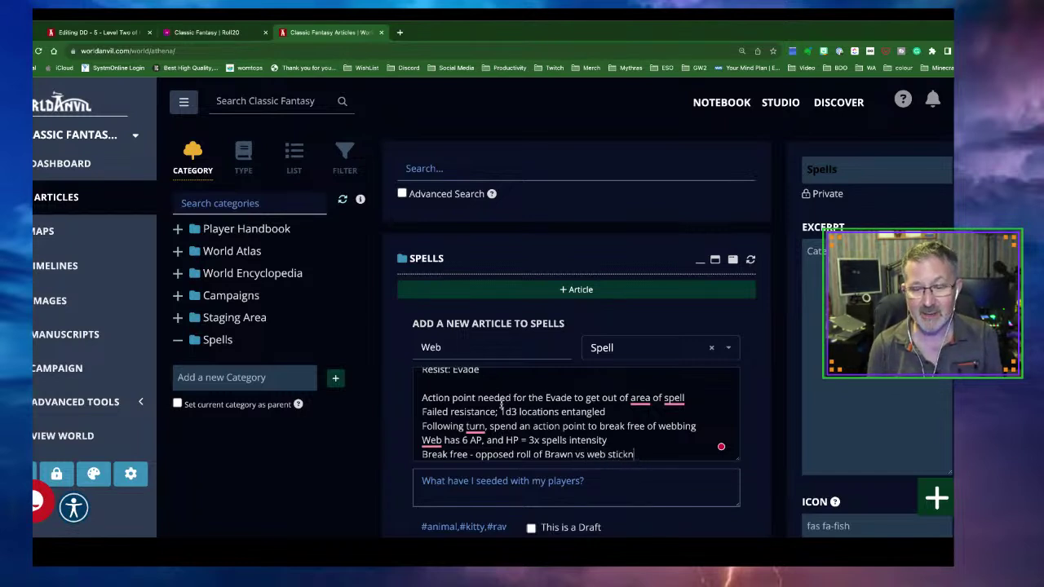
type("iness ")
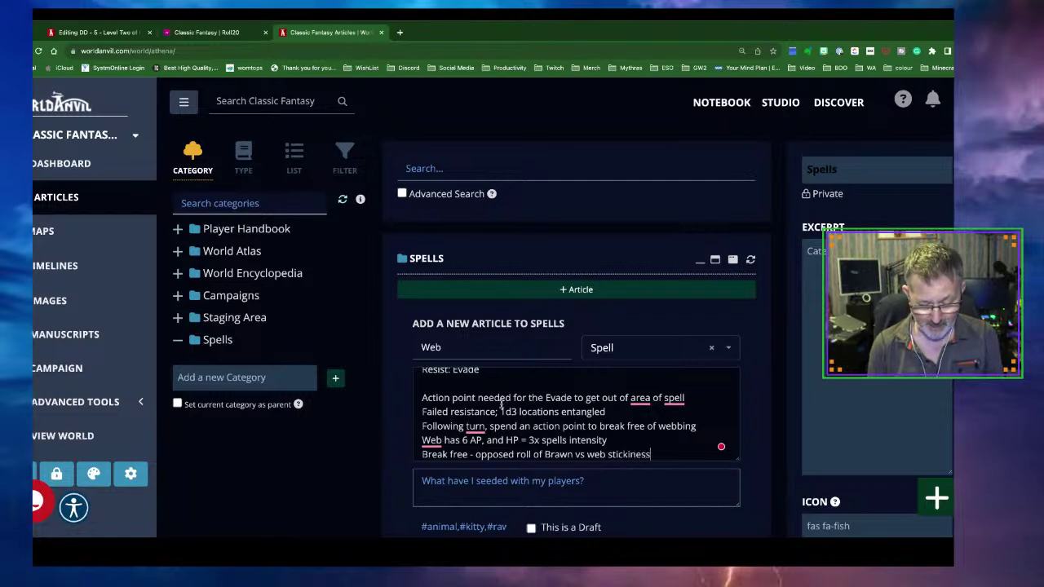
type("(ar")
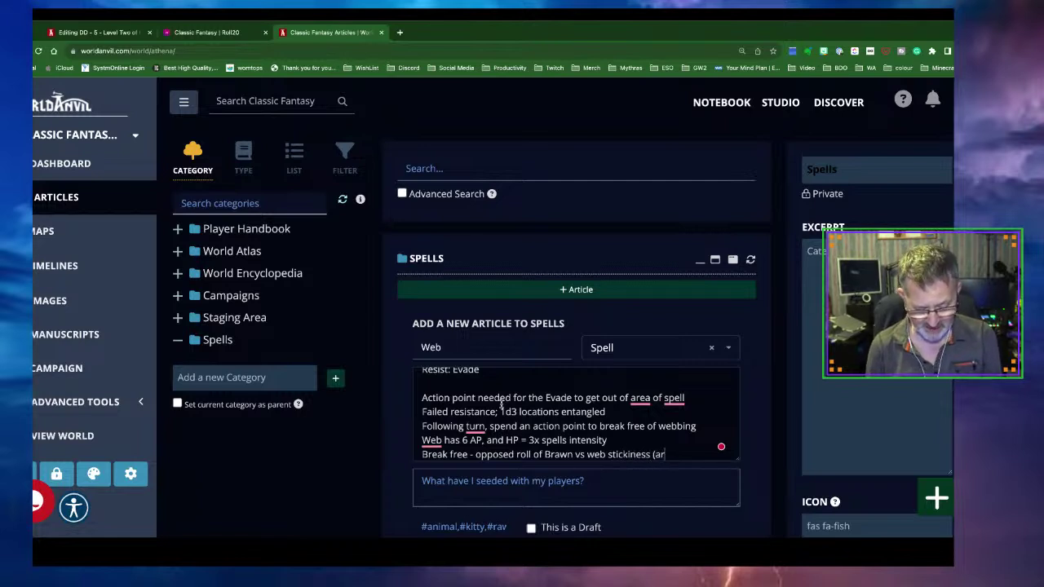
type("cane cas")
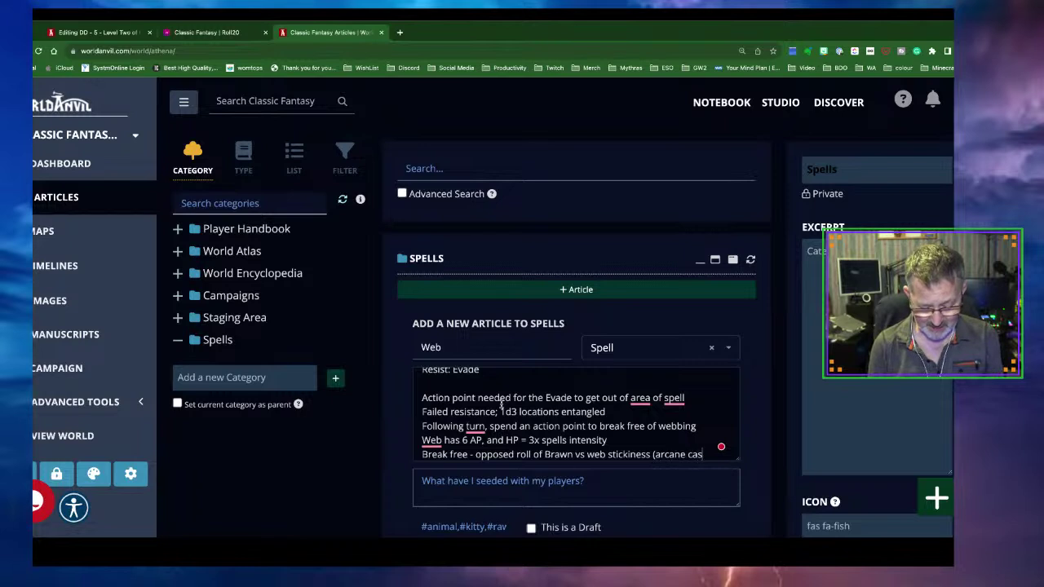
type("ting skill)")
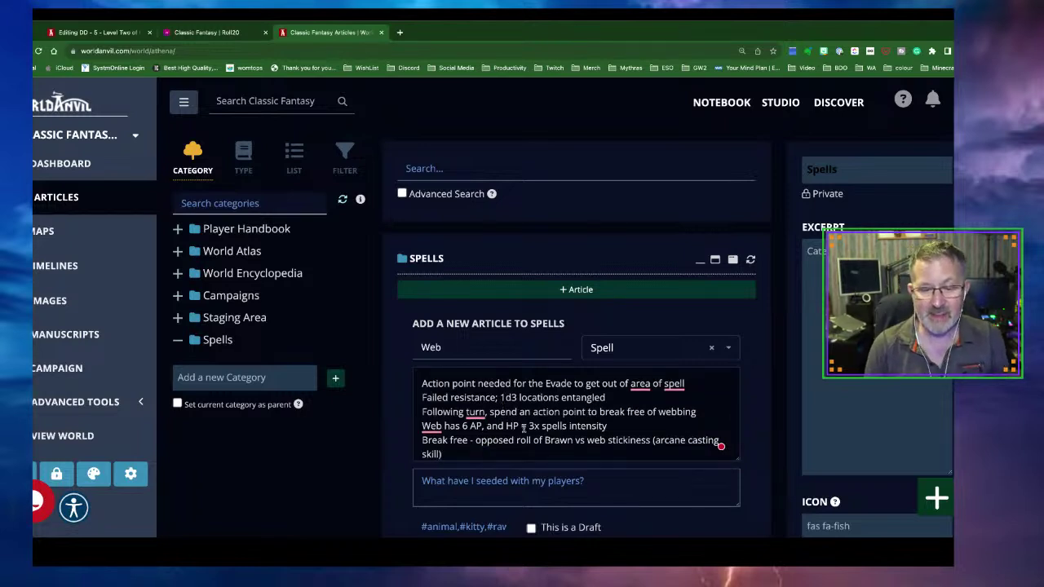
mouse_move(431, 427)
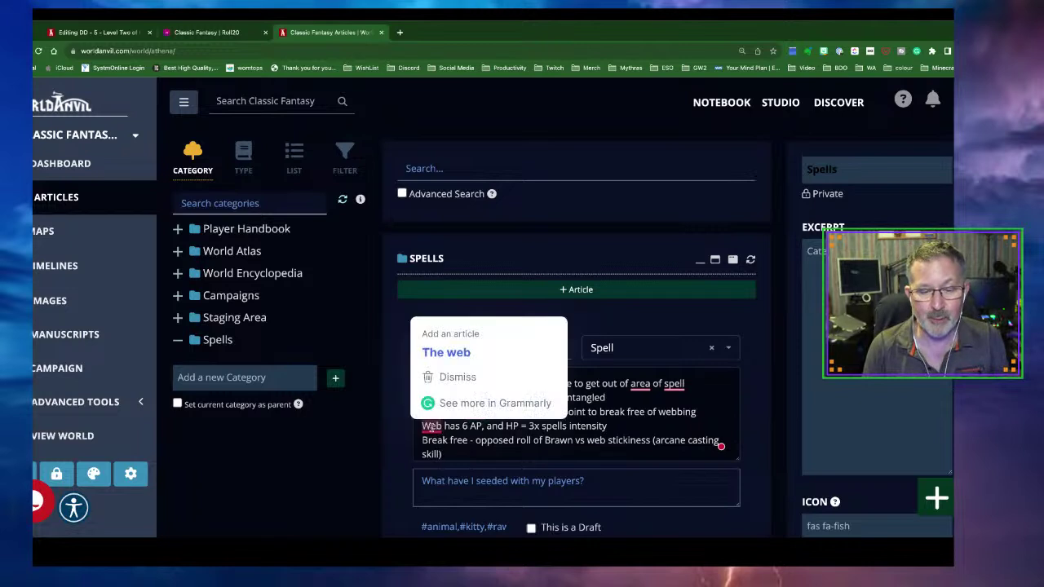
left_click(440, 356)
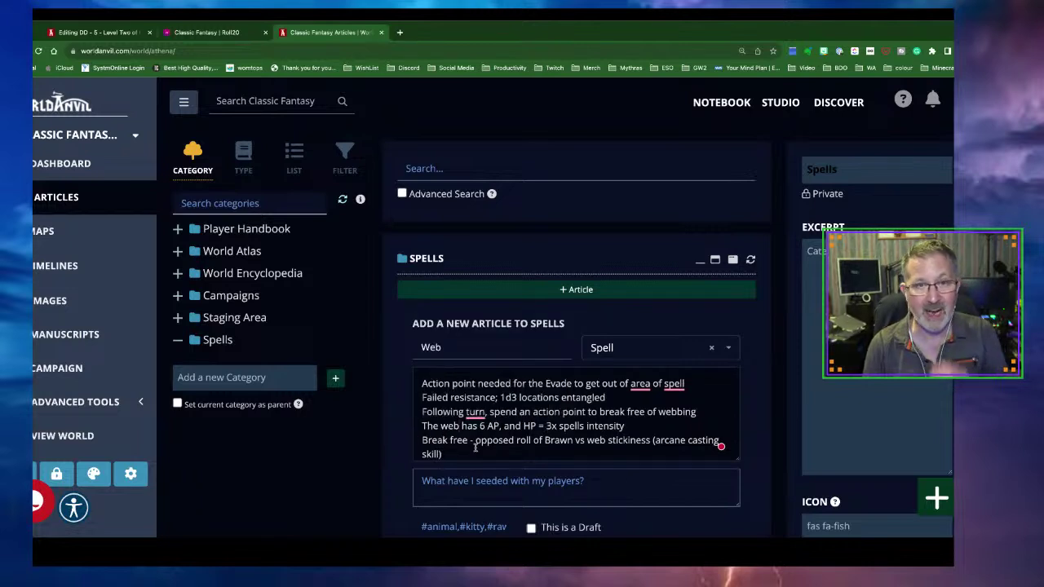
Step: In the Level Two of the Mine plot article, insert "Arcane Skill level 26%" before the Befuddle link in the Shaman's Spells line
key("ctrl+1")
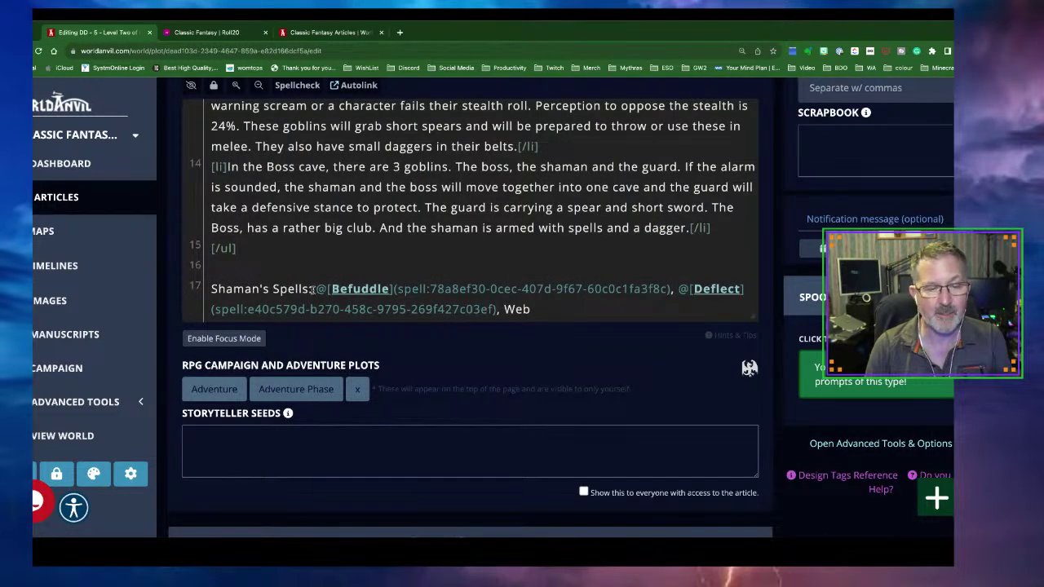
left_click(314, 290)
type("Arcane")
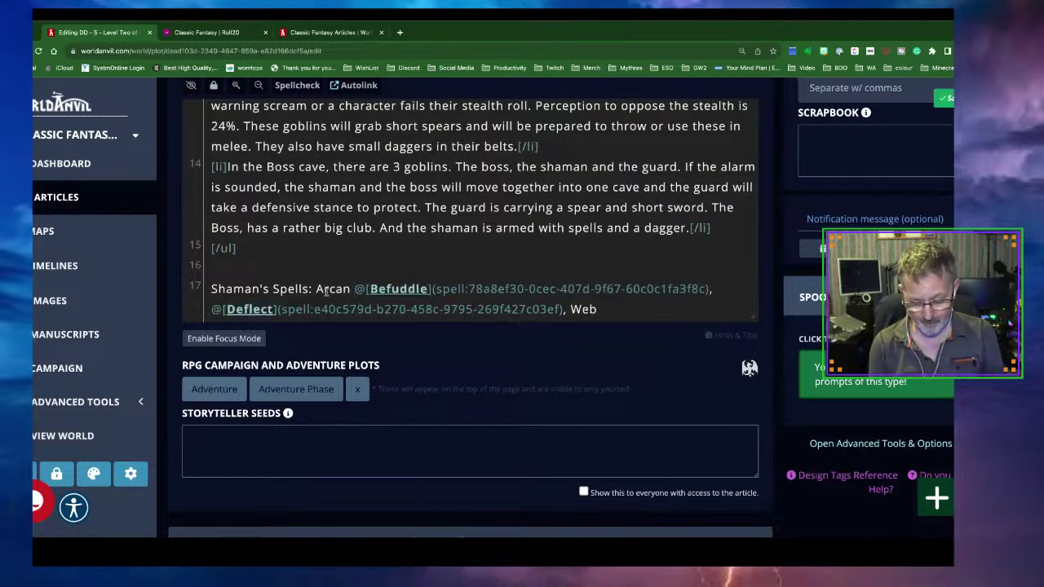
type(" Slkil")
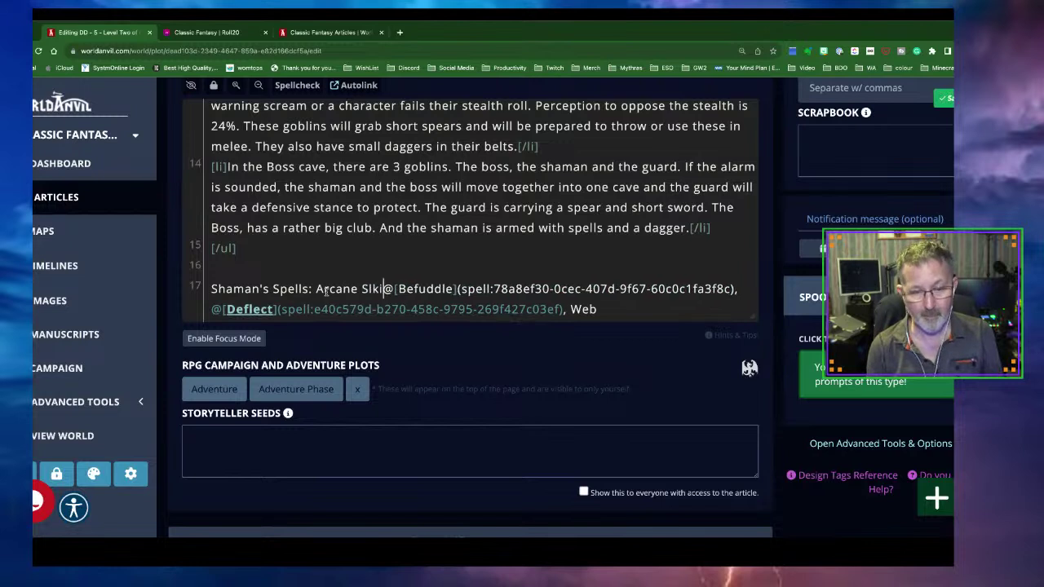
key("BackSpace")
key("BackSpace")
key("BackSpace")
key("BackSpace")
type("kil")
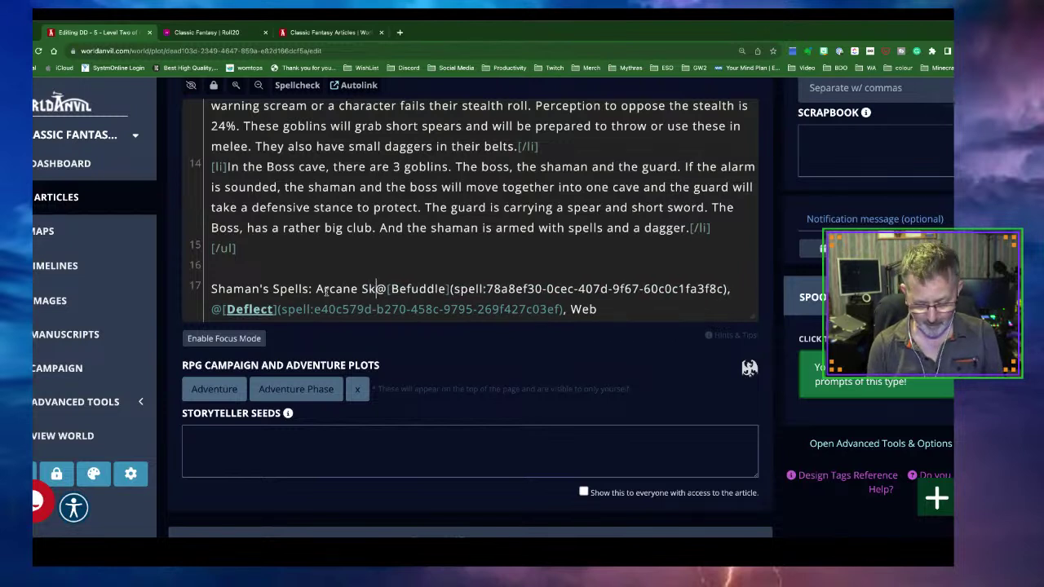
type("l level")
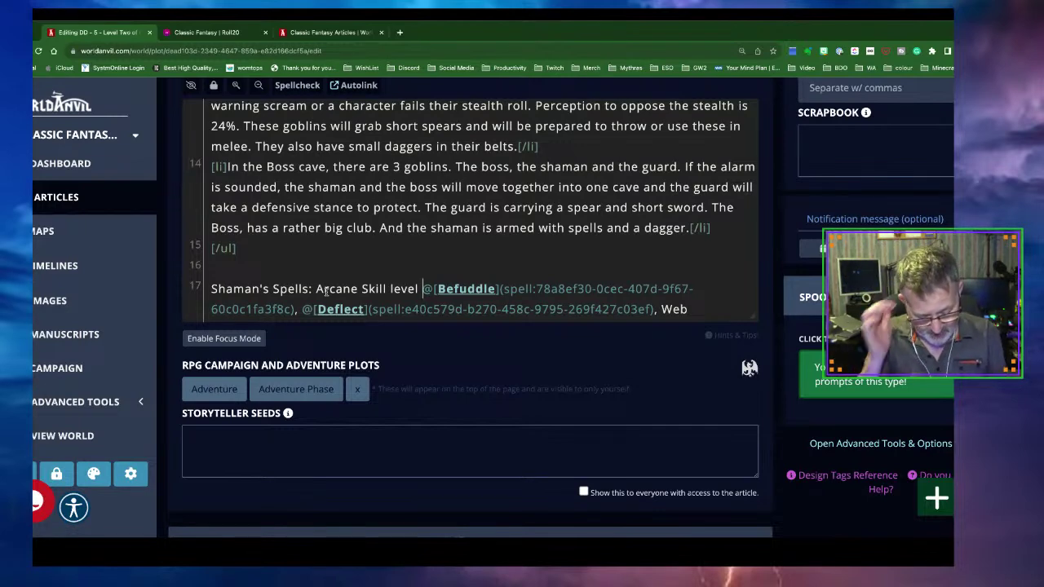
type("3")
key("BackSpace")
type("26%")
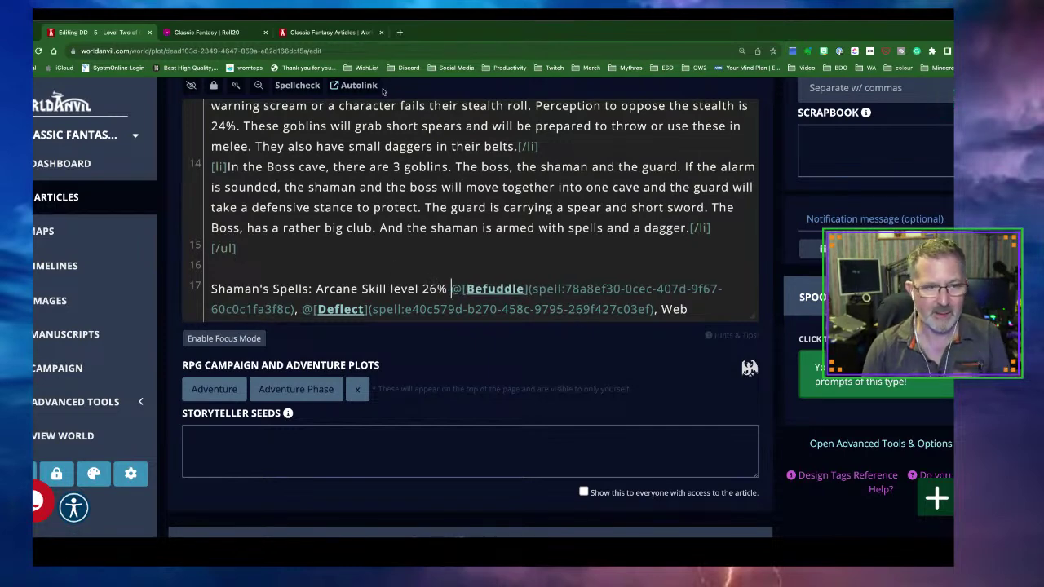
Step: Create the Web spell article in the Spells category from the completed vignette text
left_click(321, 33)
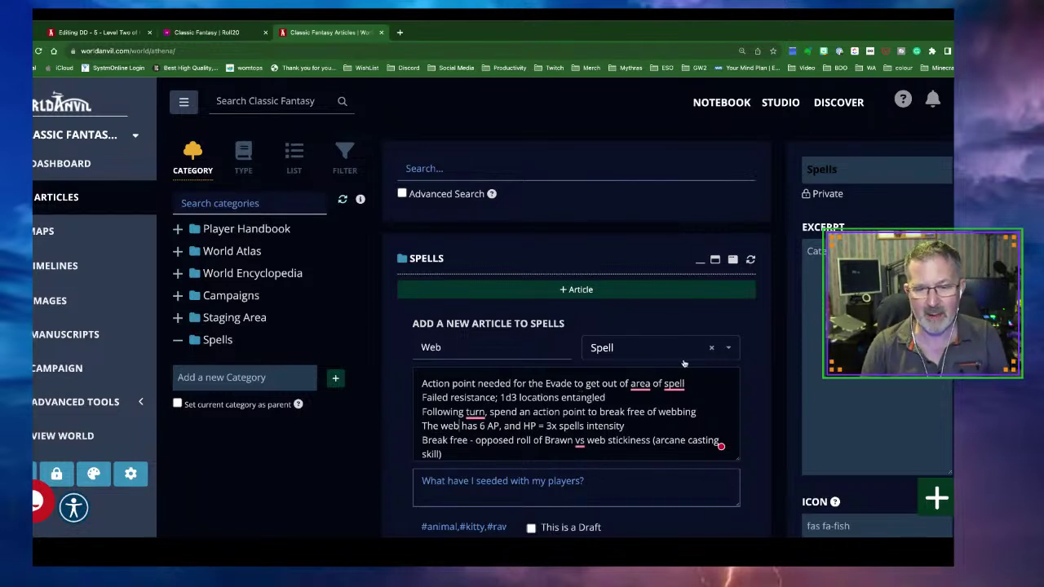
scroll(619, 391, "down", 1)
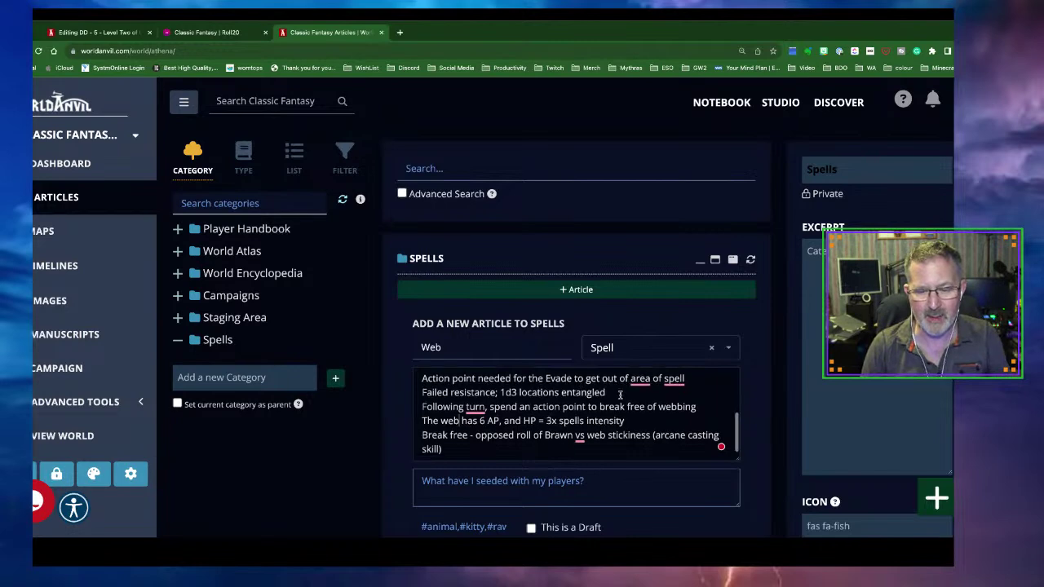
scroll(527, 358, "down", 3)
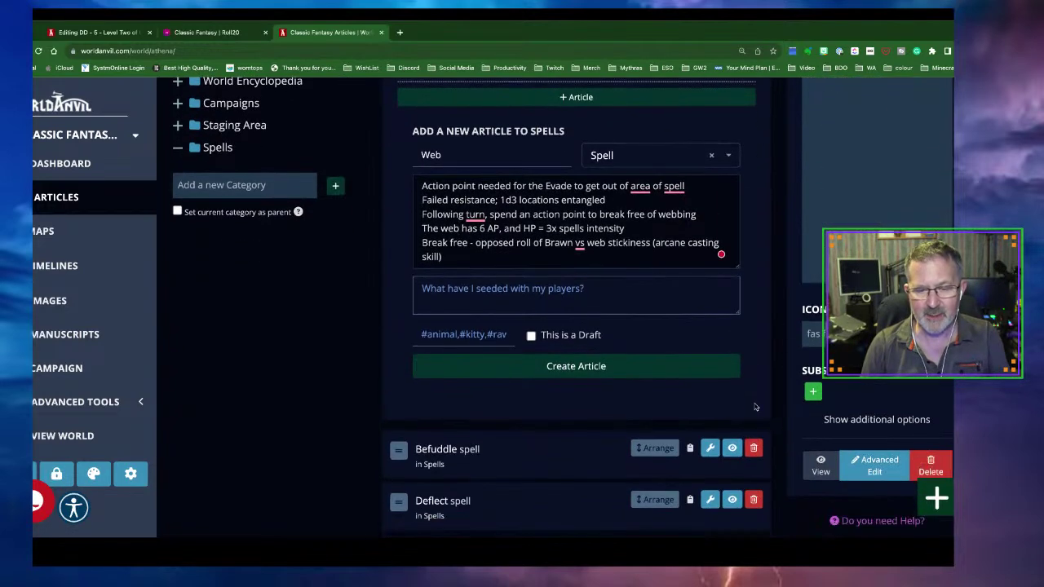
left_click(528, 365)
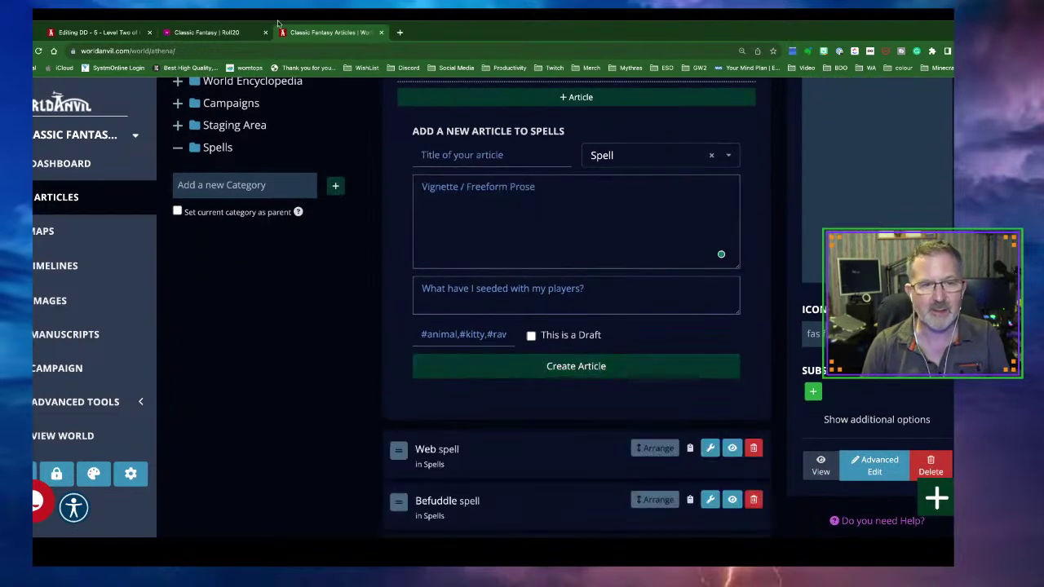
Step: In the Level Two of the Mine plot article, autolink all matching article names, including Web, and save the changes
left_click(109, 37)
scroll(560, 245, "up", 5)
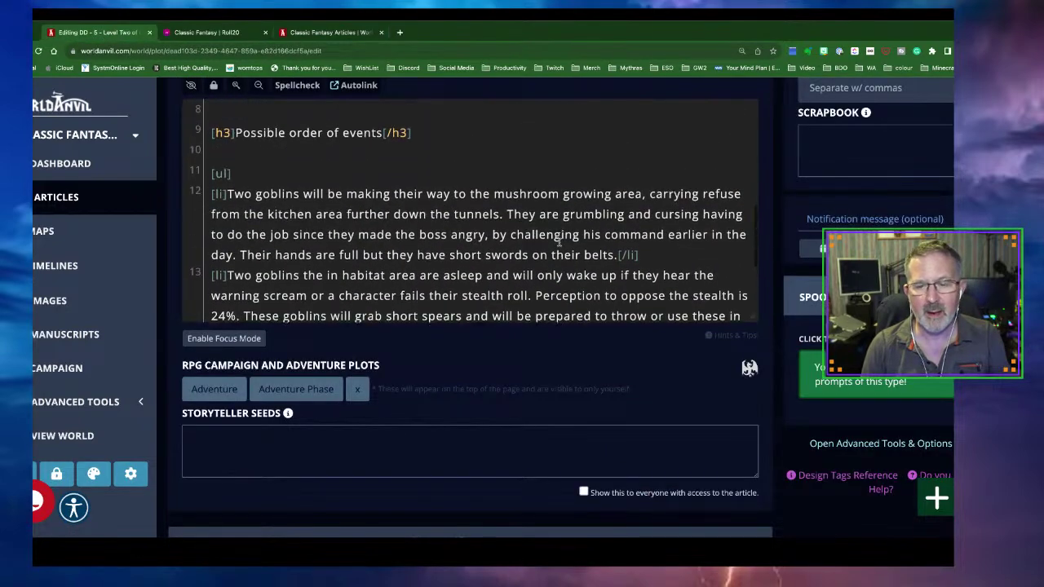
scroll(560, 243, "up", 10)
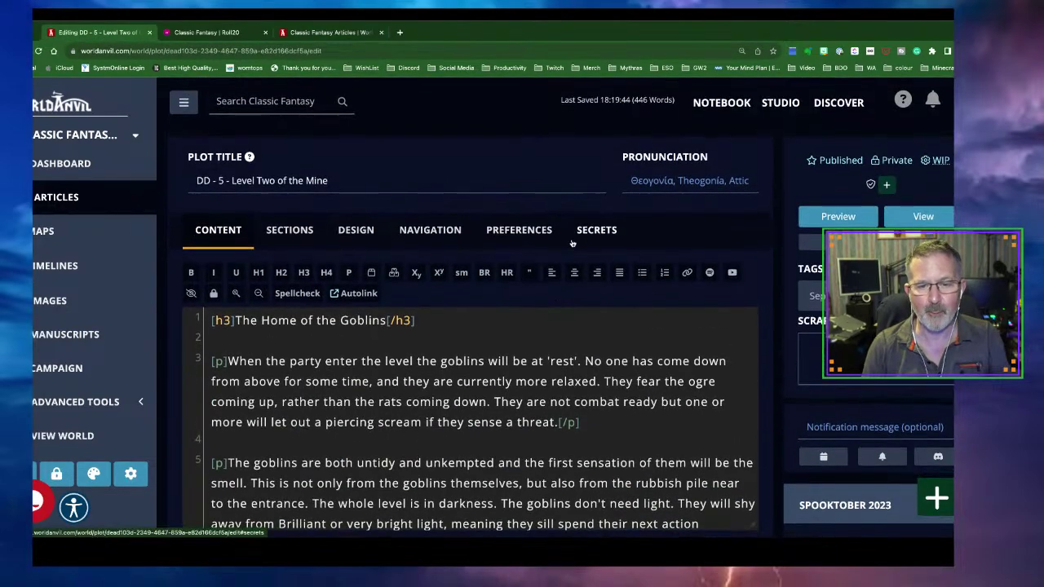
left_click(357, 293)
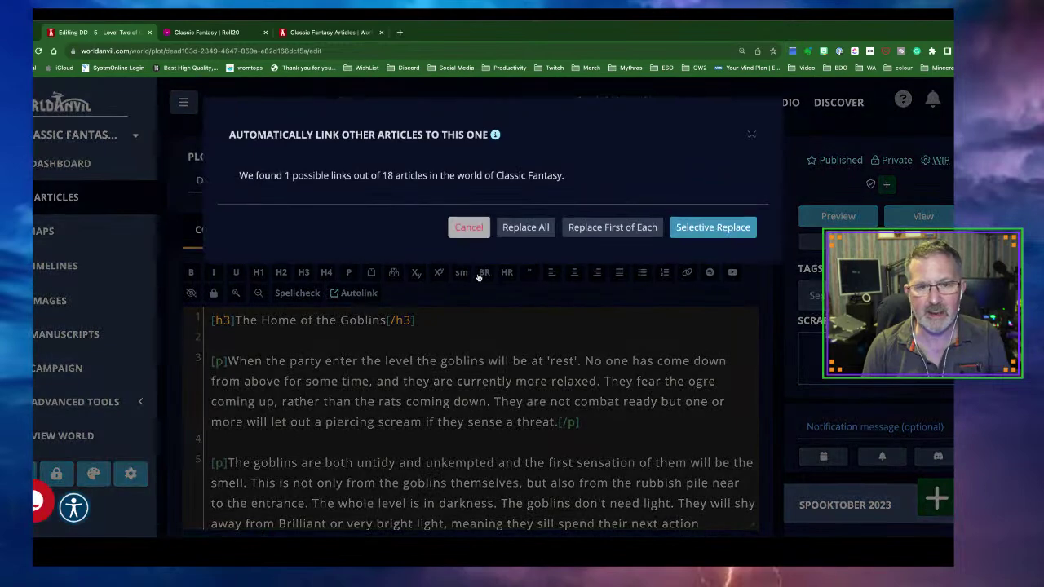
left_click(545, 229)
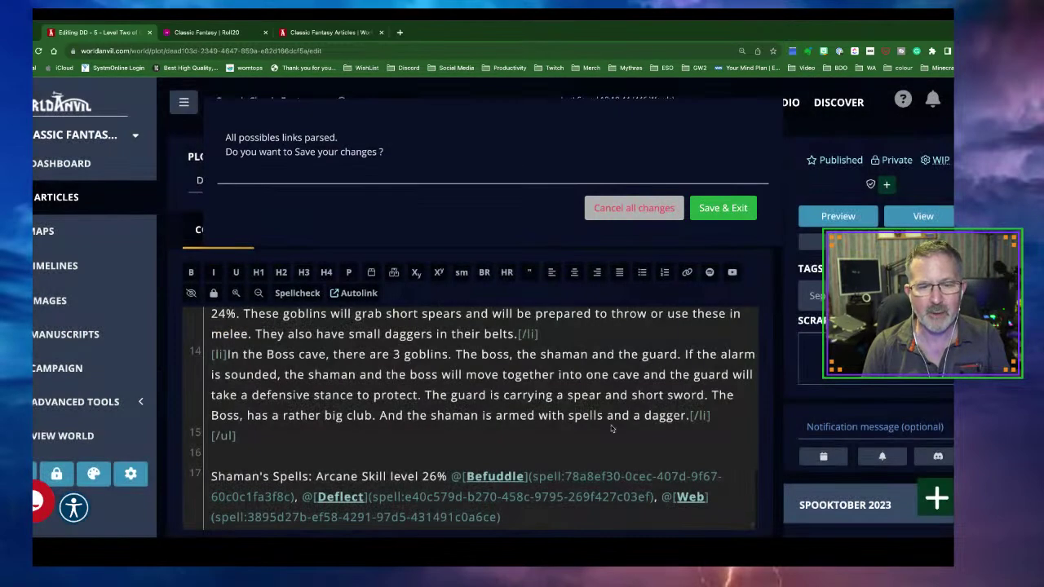
scroll(617, 416, "down", 2)
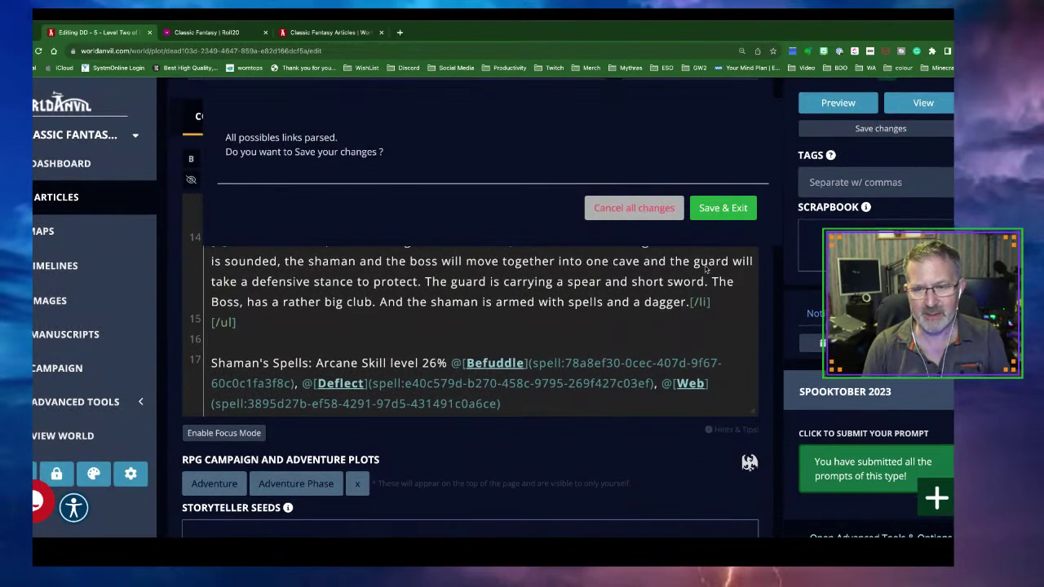
left_click(716, 210)
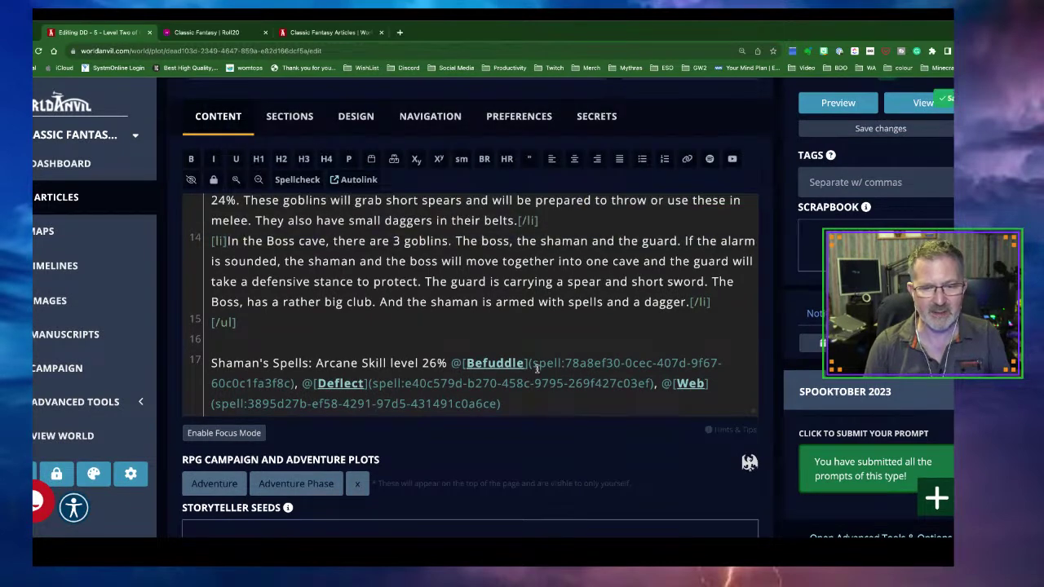
Step: Below the Shaman's Spells line, after a blank line, add "The guard has an additional 4 AP on their head"
scroll(536, 369, "down", 1)
scroll(537, 368, "down", 2)
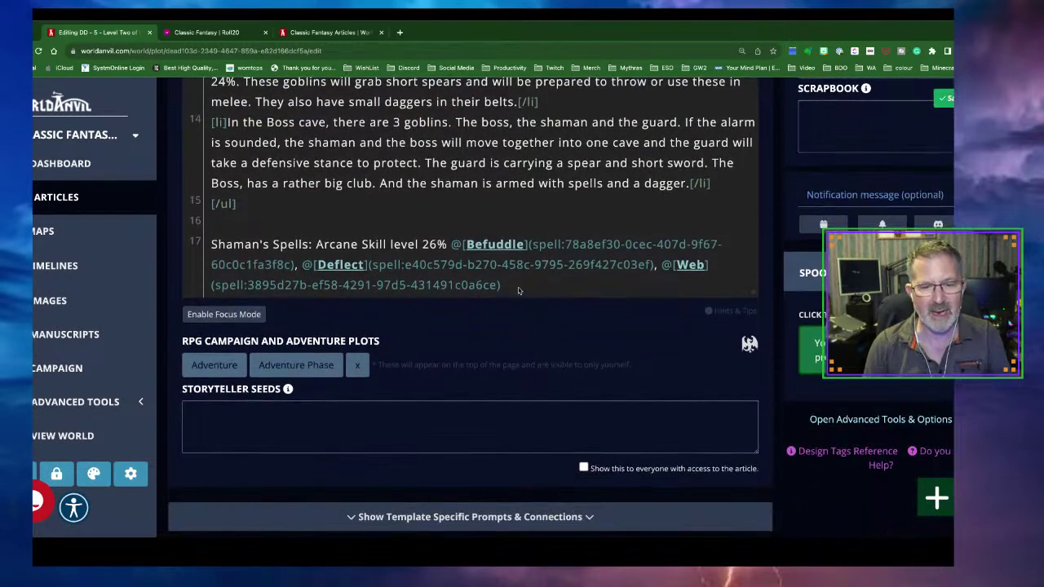
key("Return")
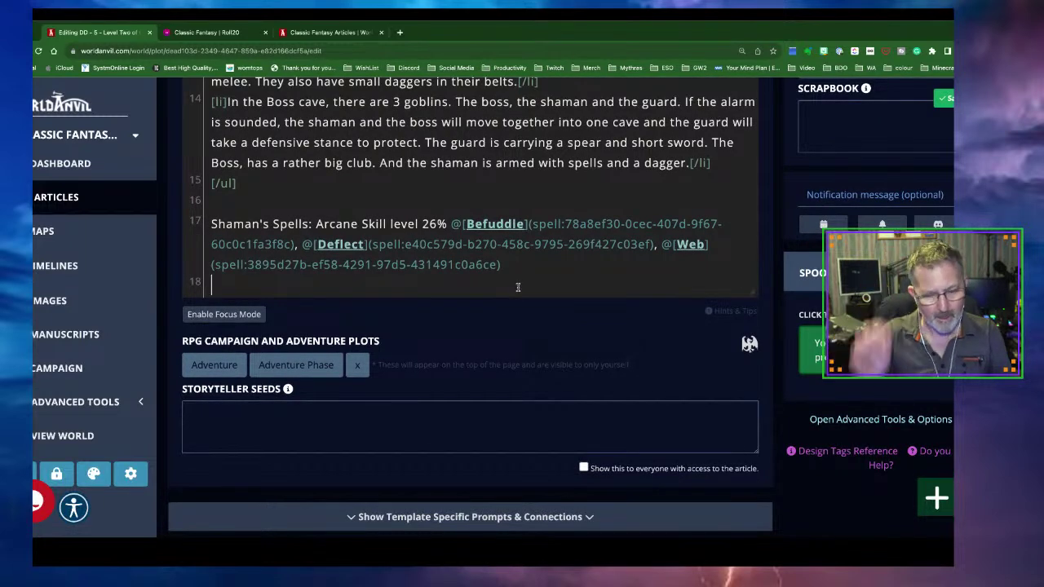
key("Return")
type("The")
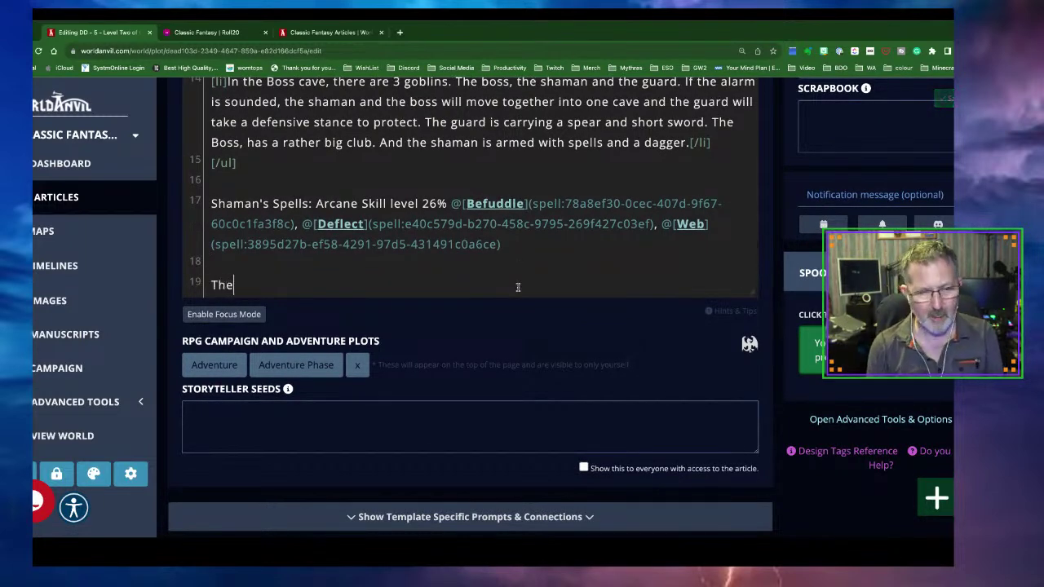
type(" guard ")
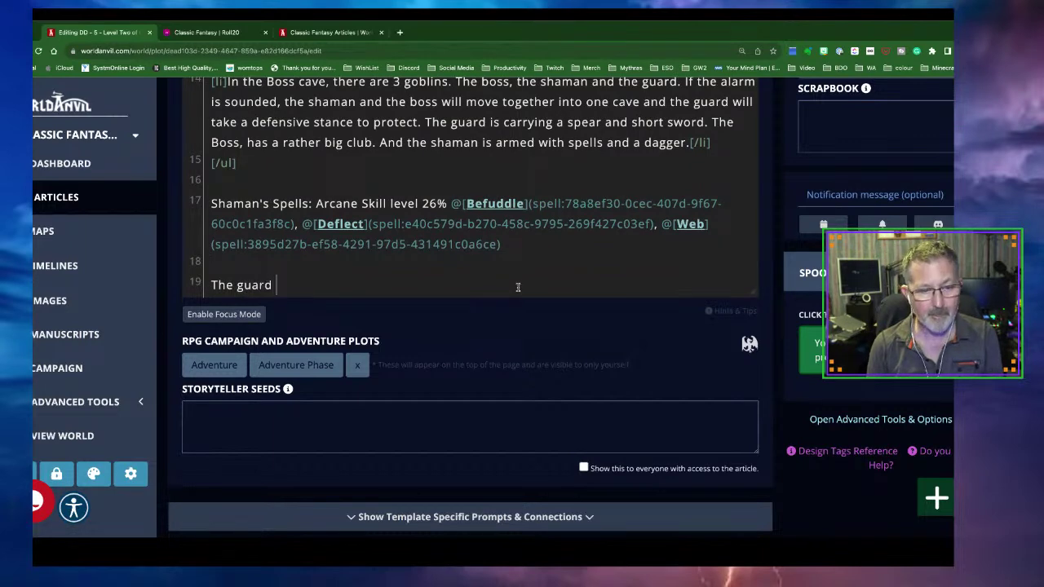
type("has")
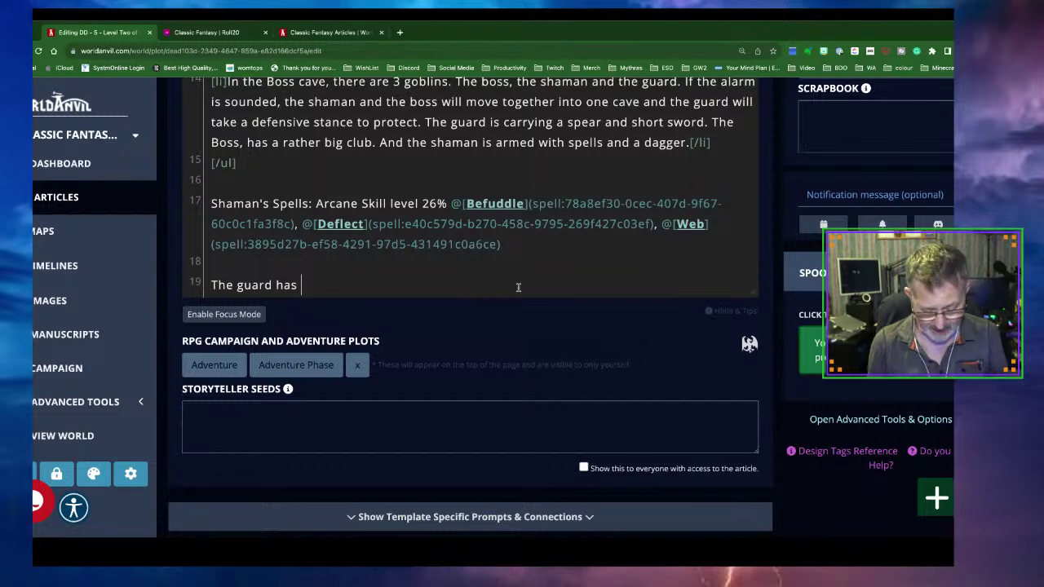
type("an di")
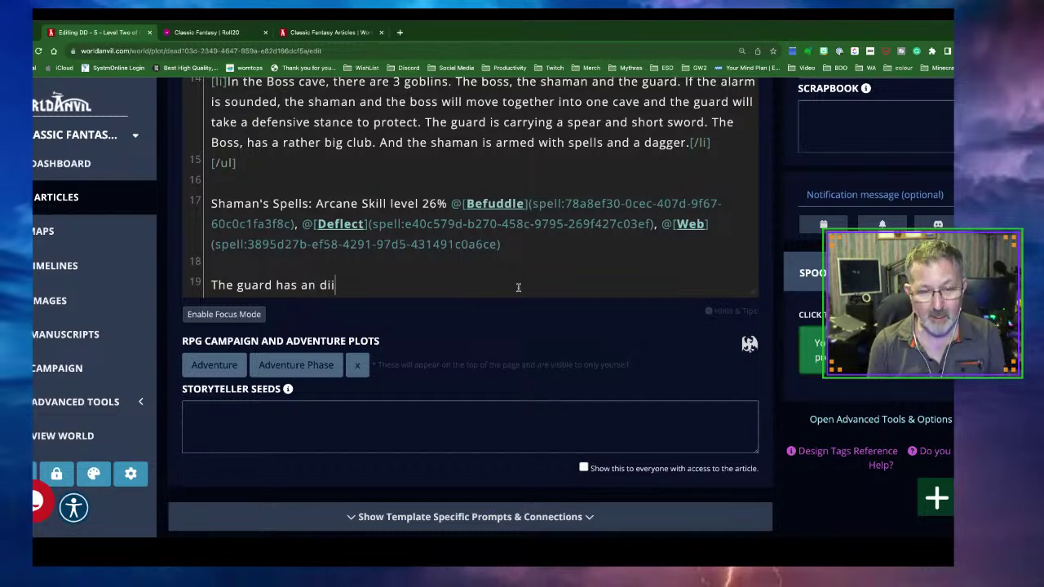
key("BackSpace")
key("BackSpace")
type("addition")
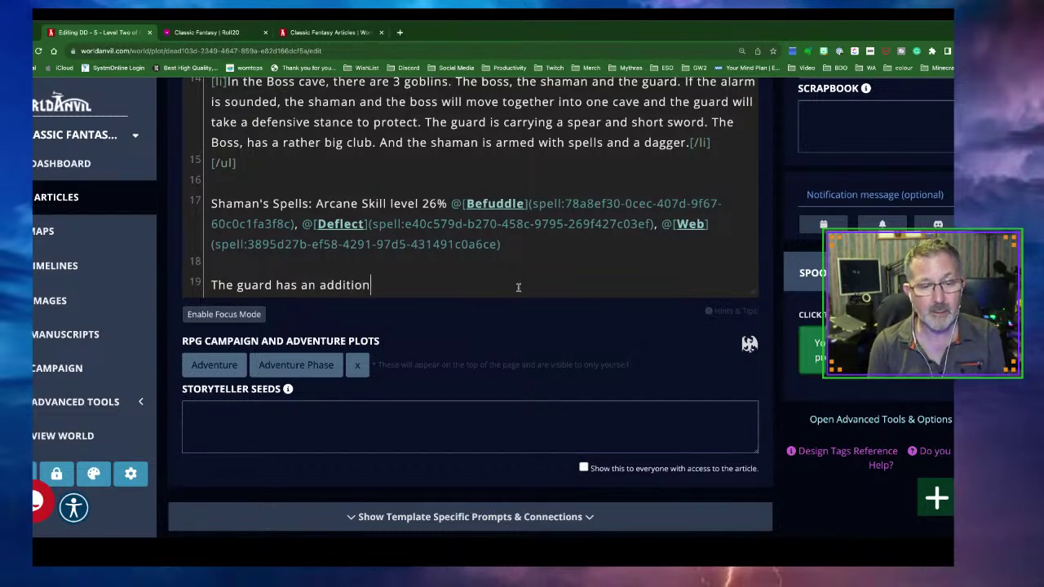
type("al 4")
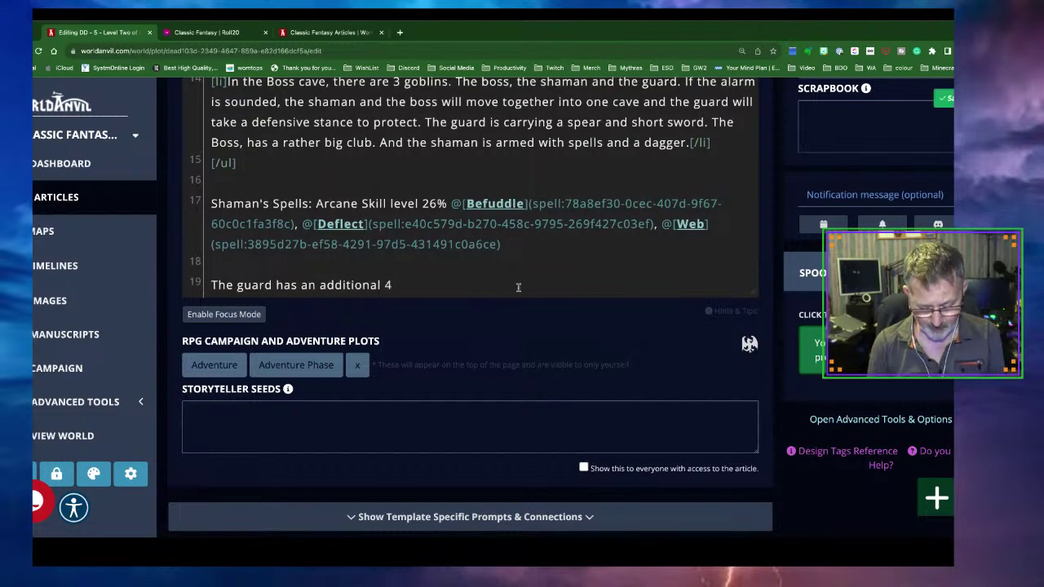
type(" AP on thei")
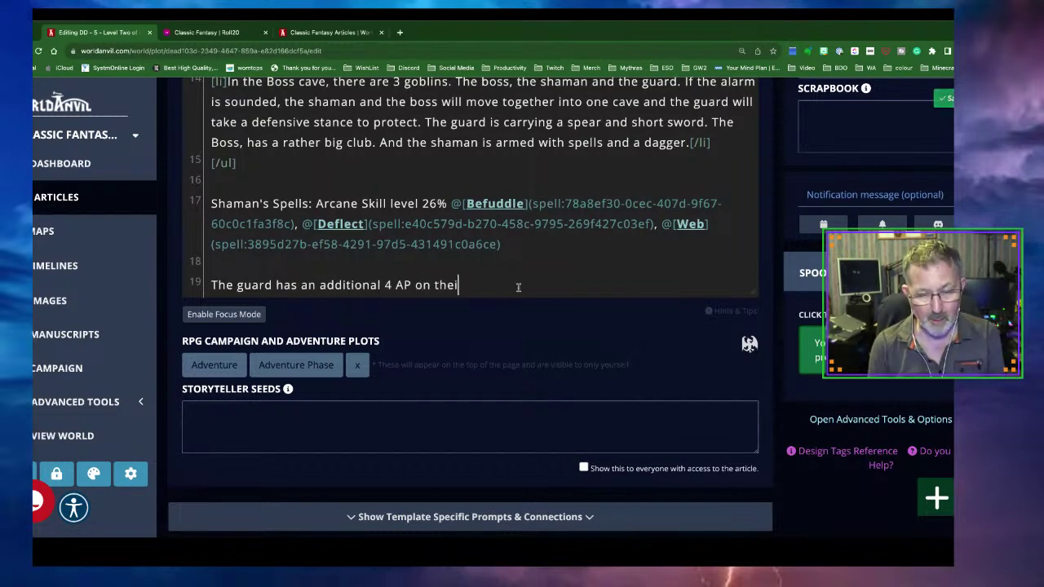
type("r head")
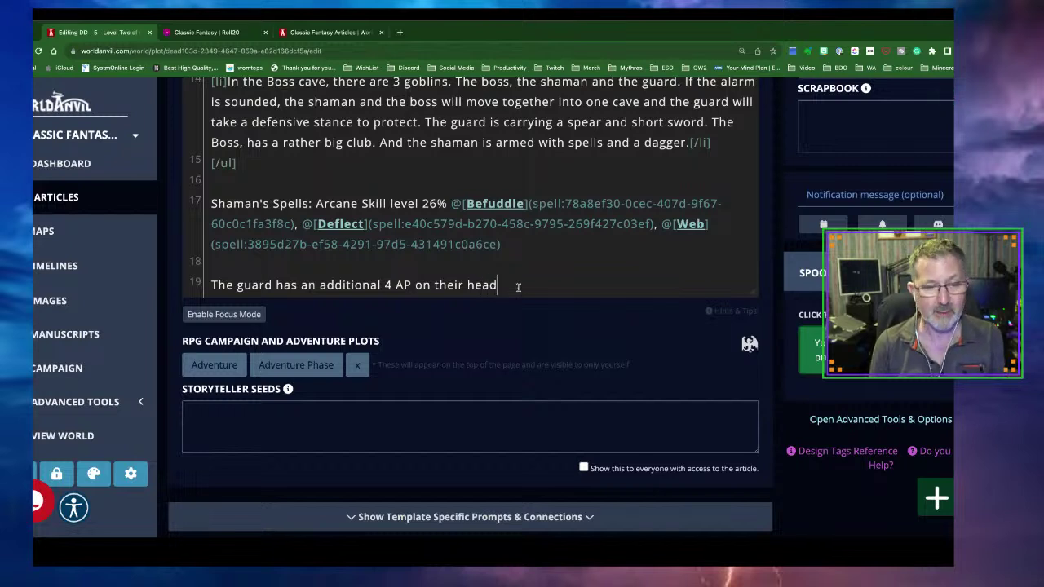
Step: After another blank line, add "Boss has AP of +1 in all locations and 4 AP on head."
key("Return")
key("Return")
type("Bo")
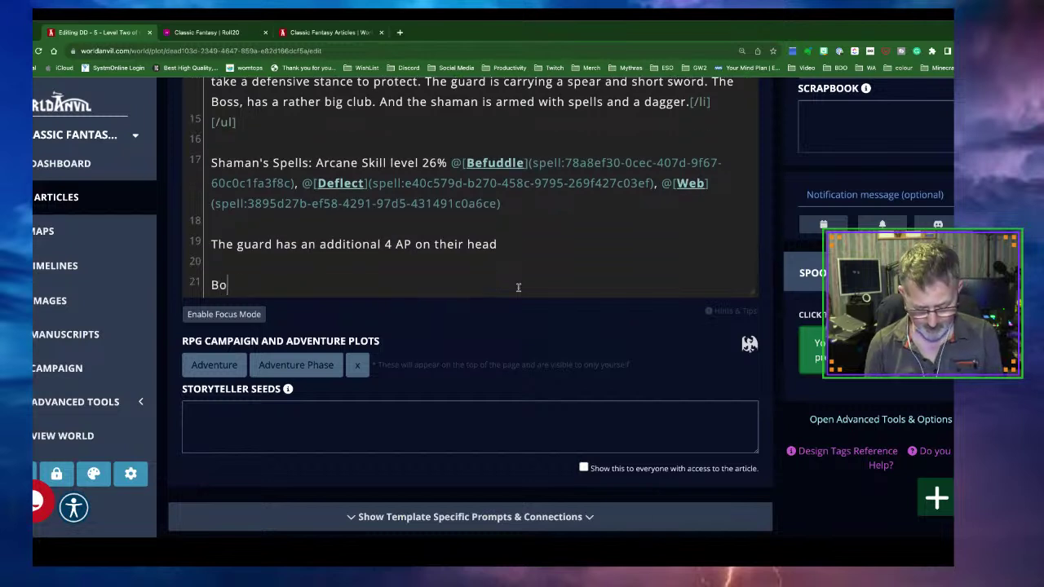
type("ss has ")
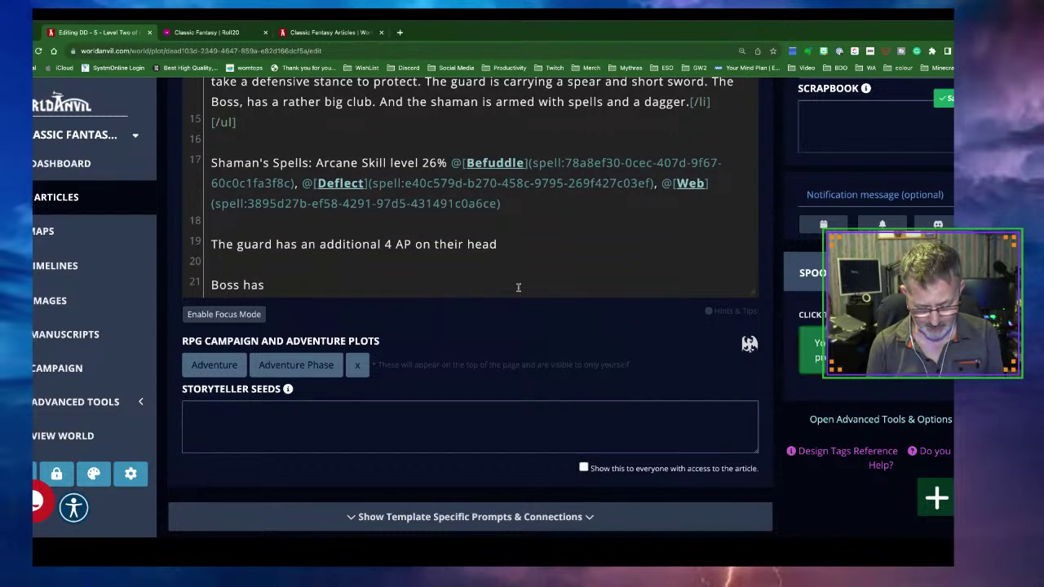
type("armour o")
key("BackSpace")
key("BackSpace")
key("BackSpace")
key("BackSpace")
key("BackSpace")
key("BackSpace")
key("BackSpace")
key("BackSpace")
type("AP of +1 in all Ico")
type("ati")
key("BackSpace")
key("BackSpace")
key("BackSpace")
key("BackSpace")
key("BackSpace")
type("ocations and ")
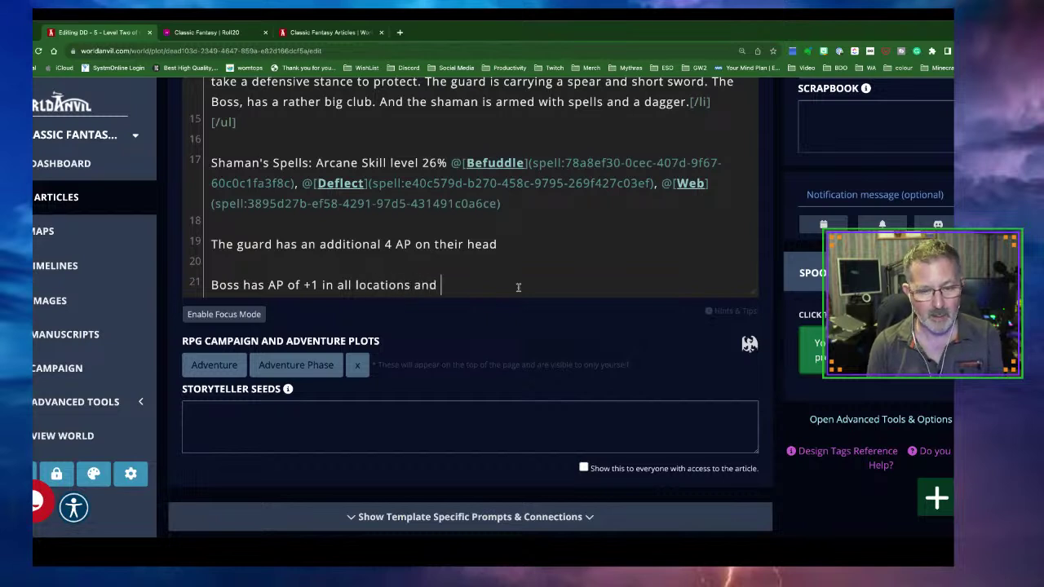
type("4 AP ")
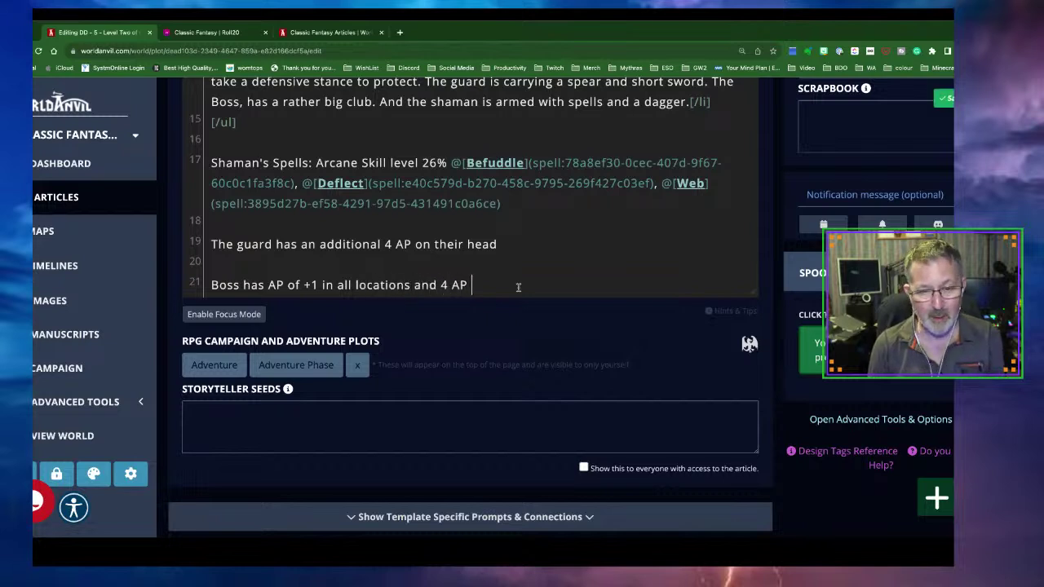
type("on head.")
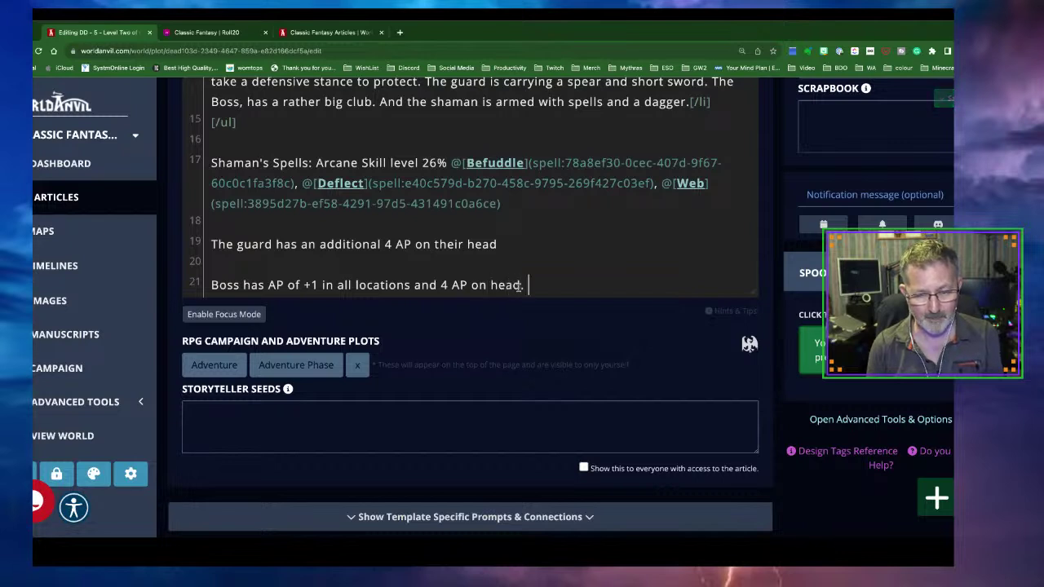
Step: Extend the Boss line with "Also, has an combat style skill of 58%"
type(" A")
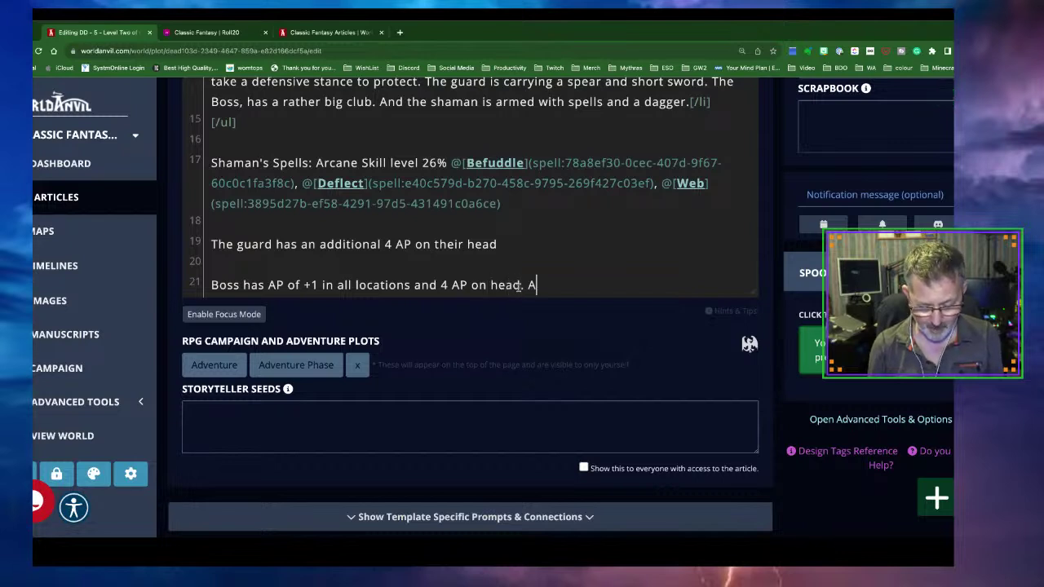
type("lso,")
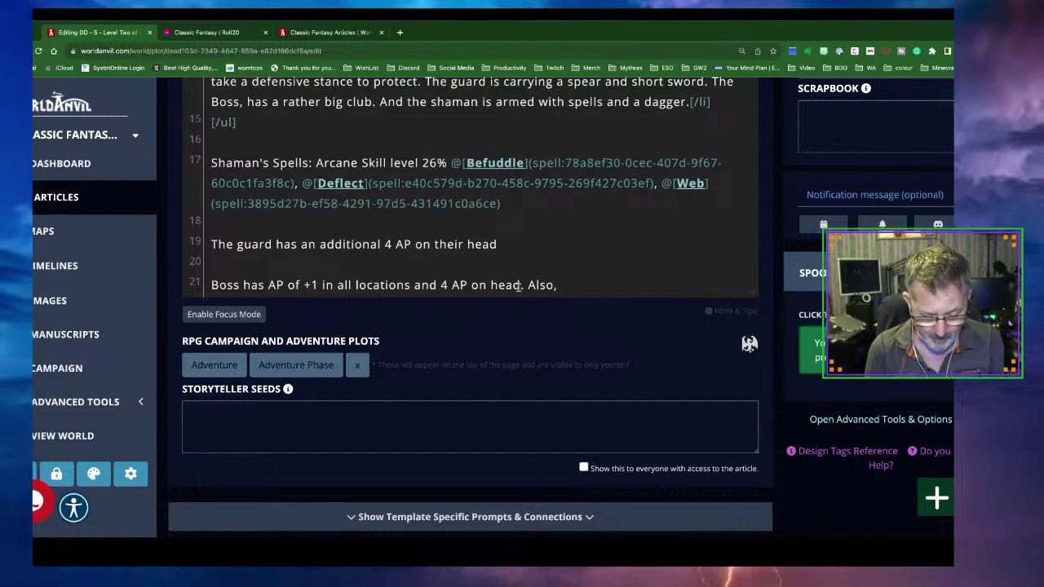
type("has an combat stuyl")
key("BackSpace")
key("BackSpace")
key("BackSpace")
type("u")
key("BackSpace")
type("yle skill of")
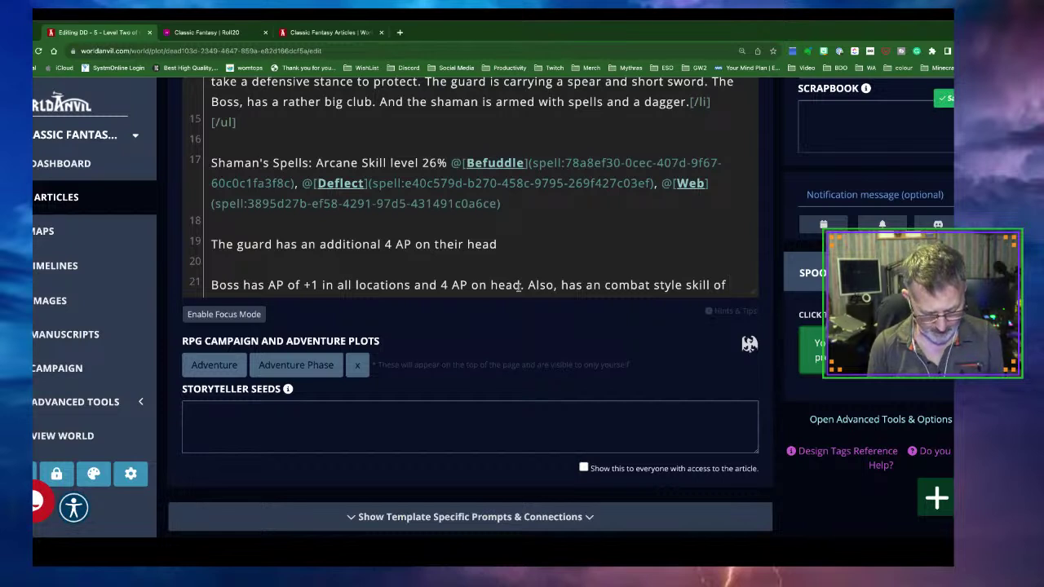
type(" 58%")
Step: Add the line "Club will do 1d6 points of damage" directly below the Boss line
key("Return")
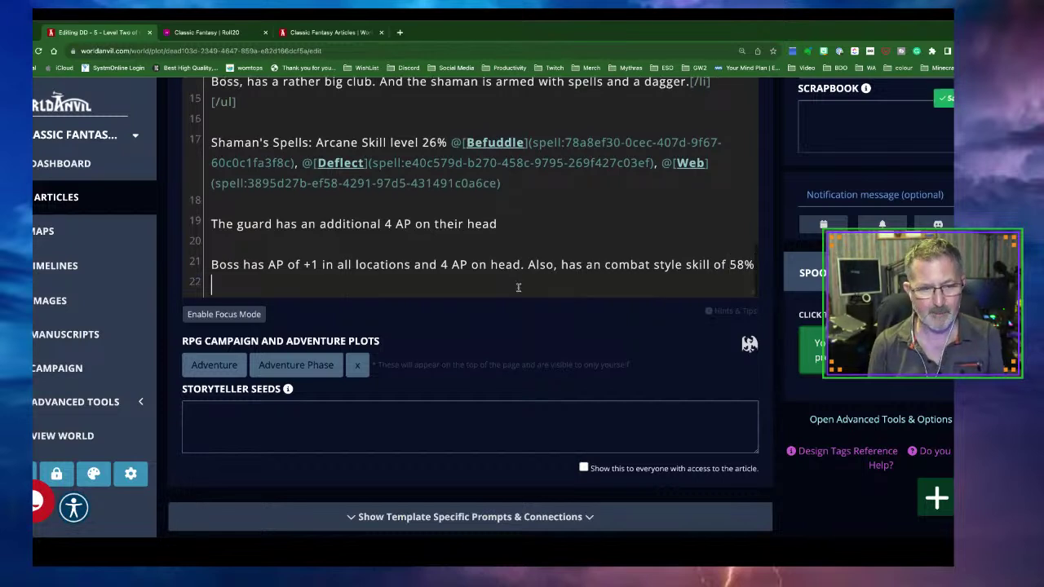
type("Club")
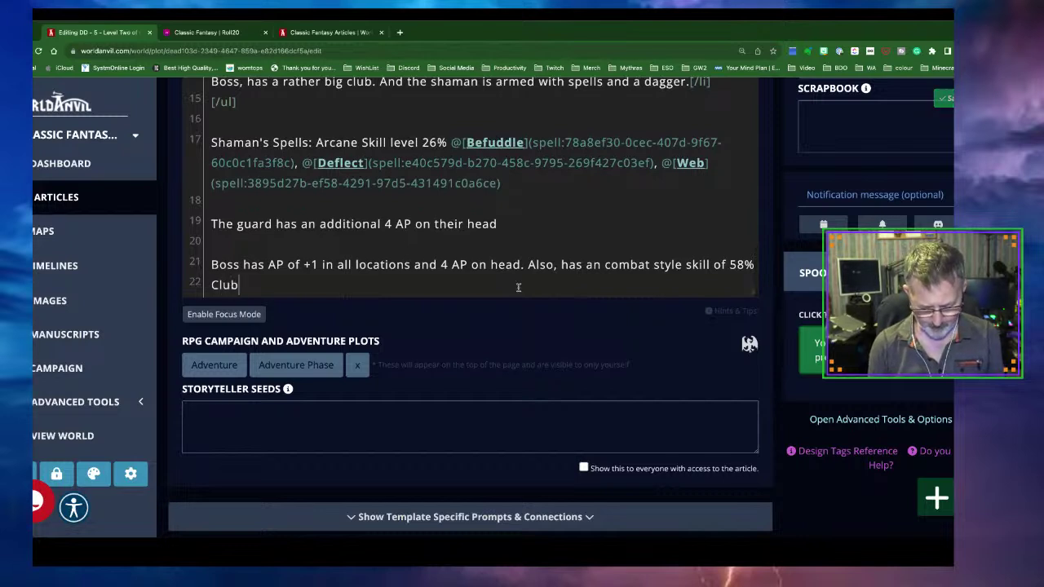
type(" will d")
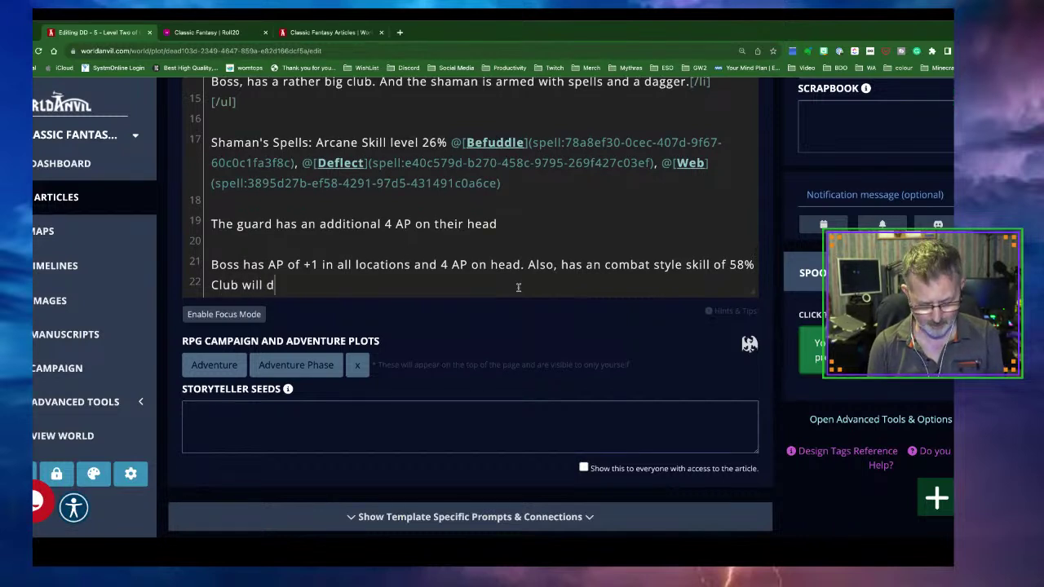
type("o 1d6 p")
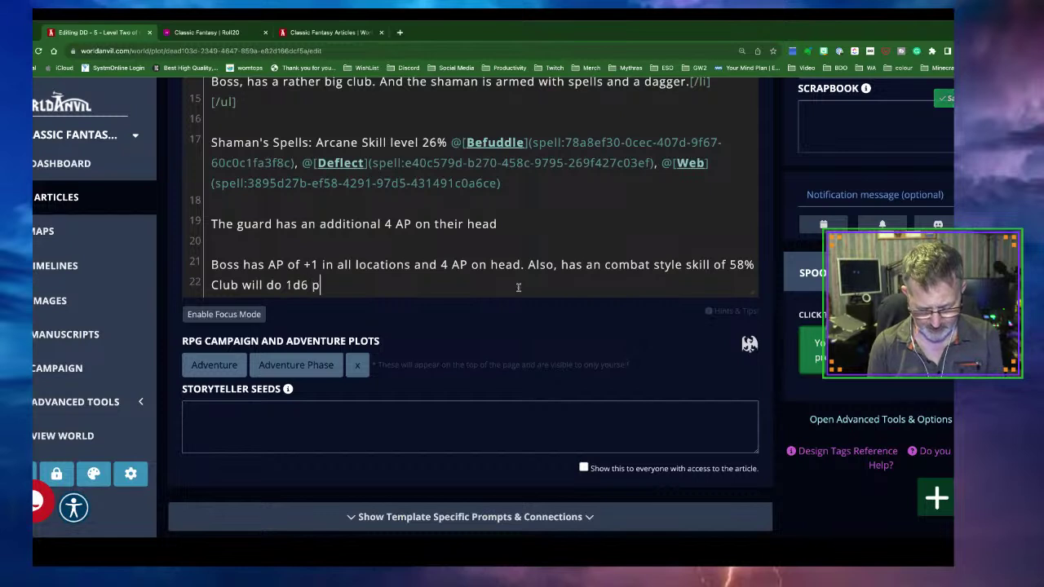
type("oints of d")
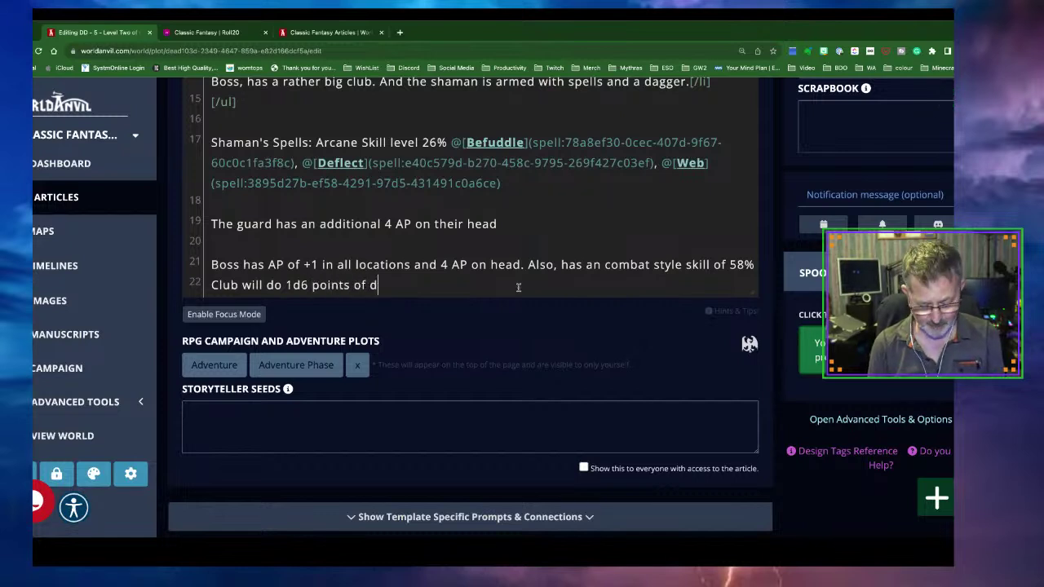
type("amage")
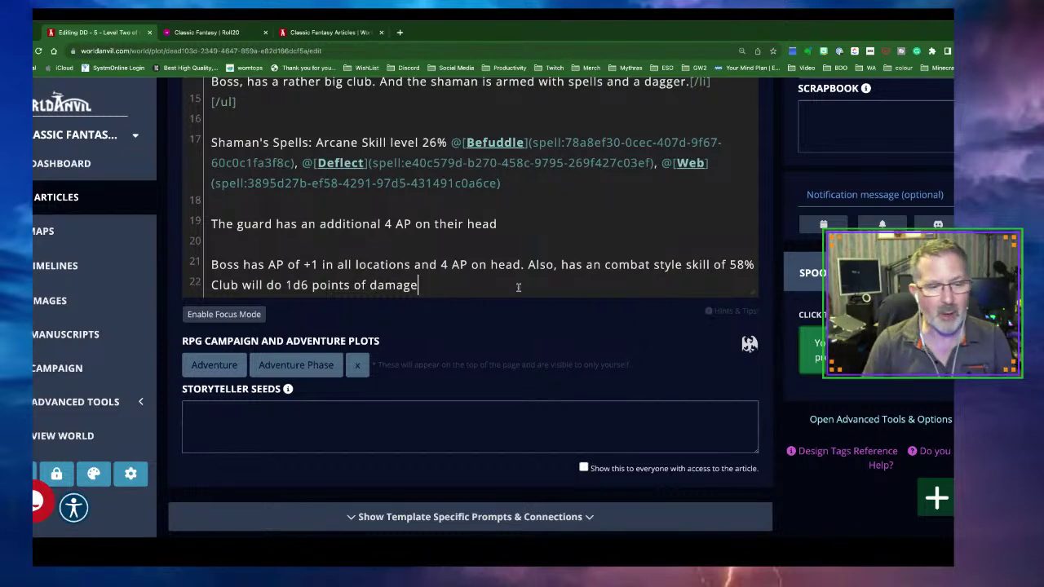
left_click(309, 287)
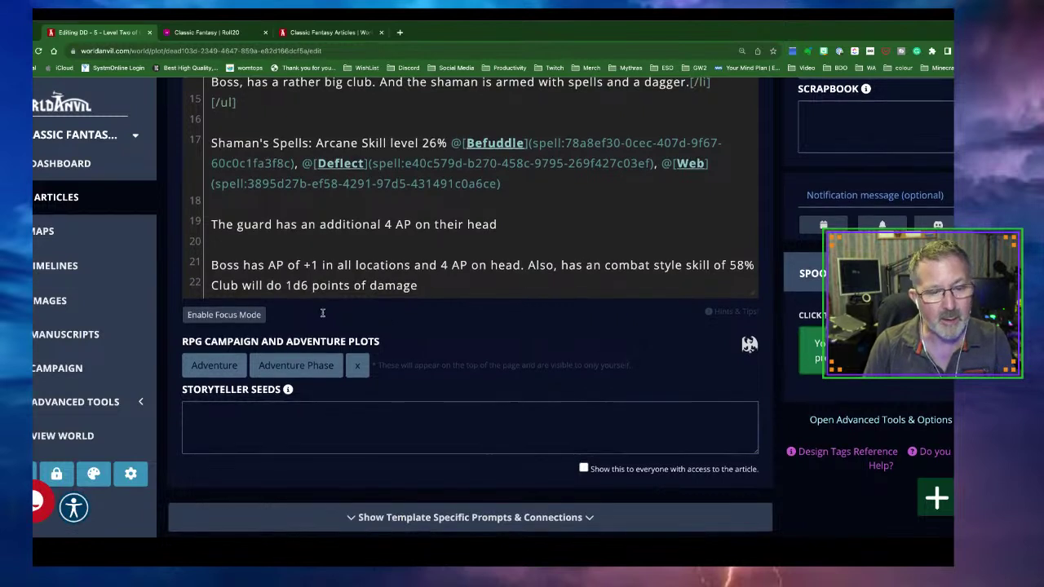
Step: Change the club damage in the line below the Boss line to "1d6+2 (2d6) points of damage"
type("(2d6)")
left_click(309, 285)
type("+2")
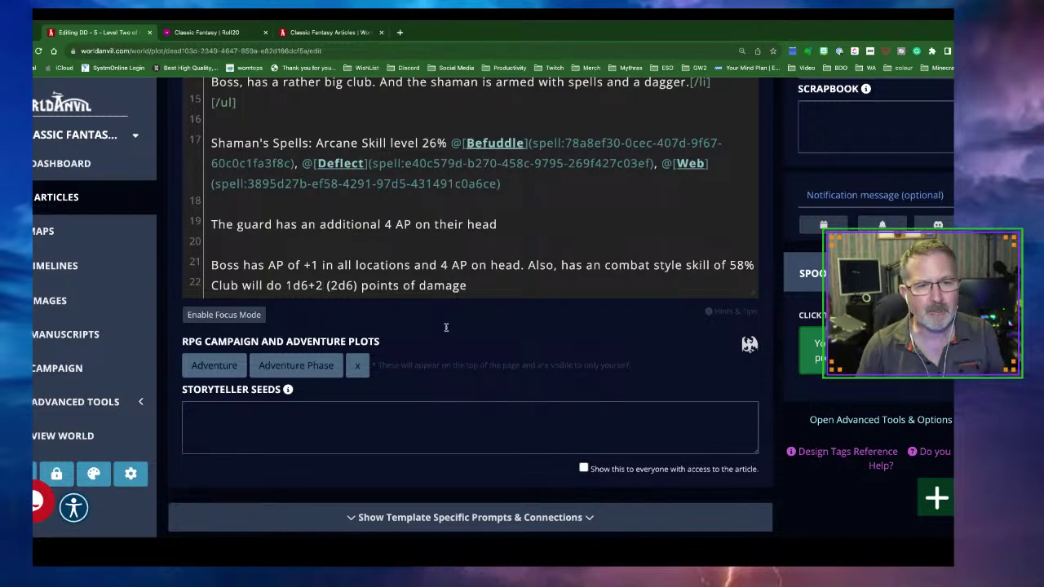
Step: Close the extra Classic Fantasy Articles page and save the changes to the Level Two plot article
left_click(378, 32)
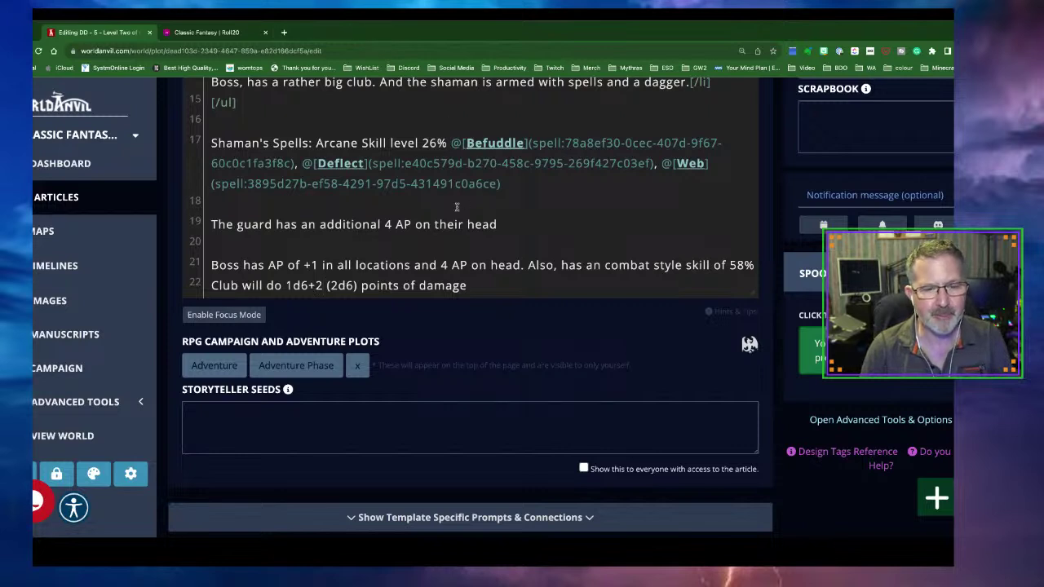
scroll(456, 207, "down", 1)
left_click(489, 262)
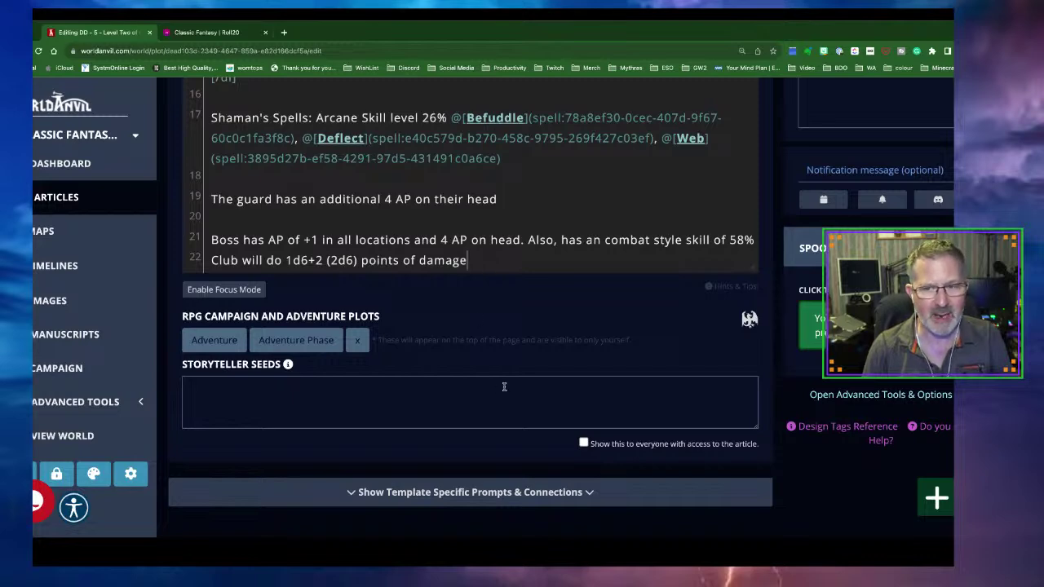
scroll(503, 387, "up", 3)
scroll(705, 287, "down", 1)
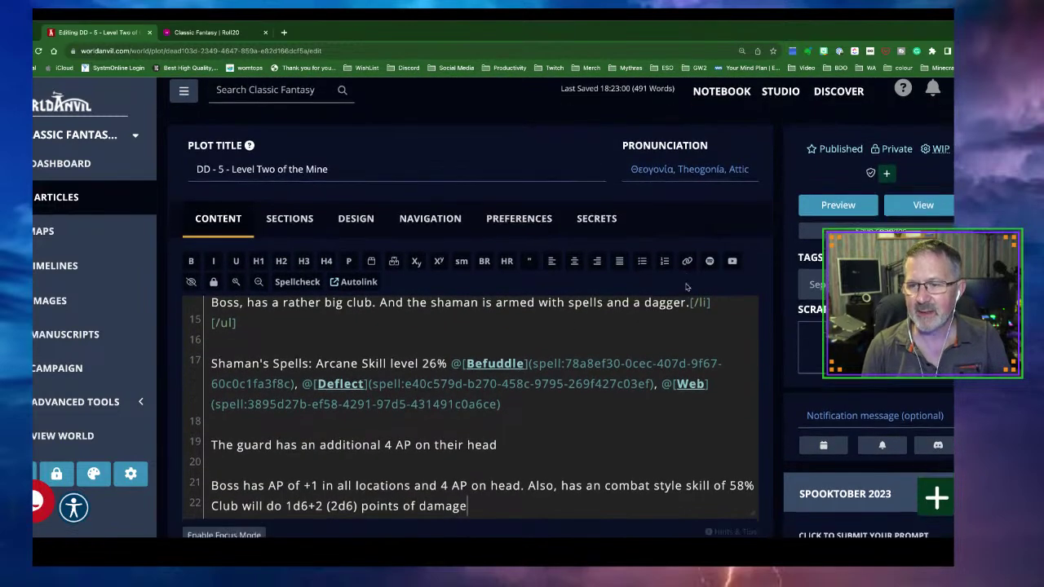
left_click(870, 180)
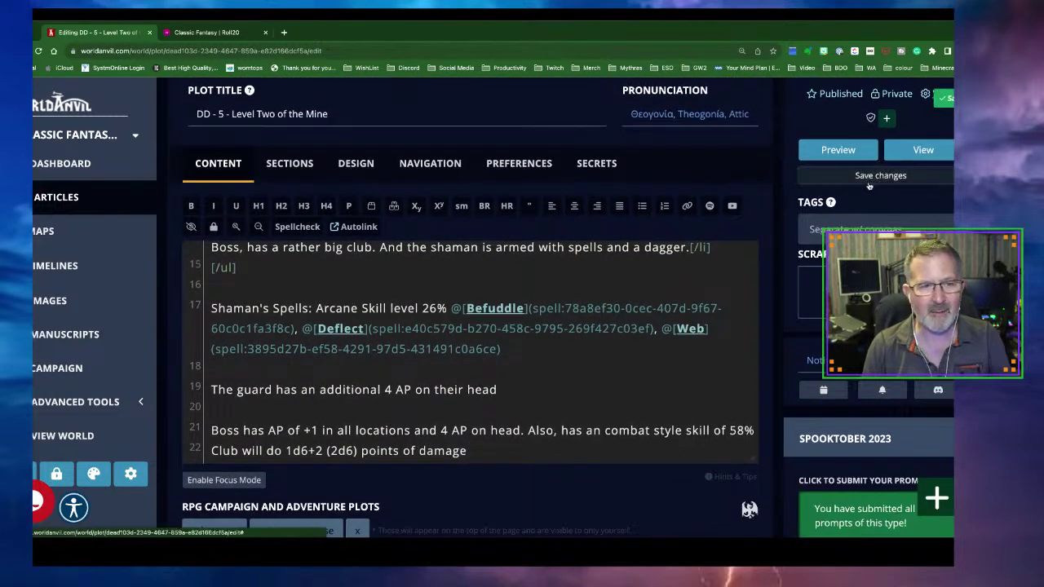
Step: Open the "DD - 6 - Level Three of the Mine" plot for editing and select its "+1 ring of protection" entry
left_click(44, 205)
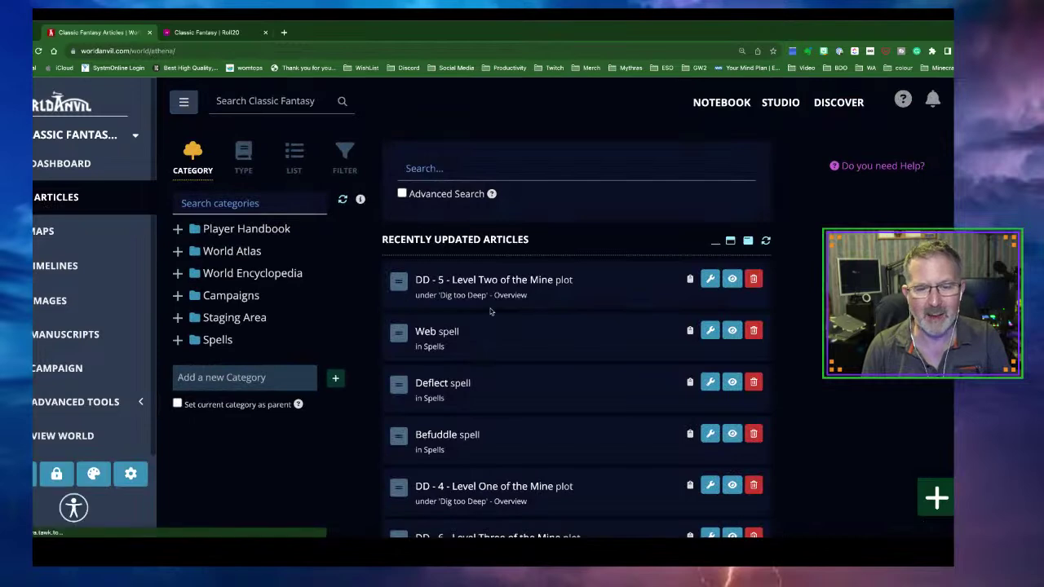
scroll(511, 328, "down", 2)
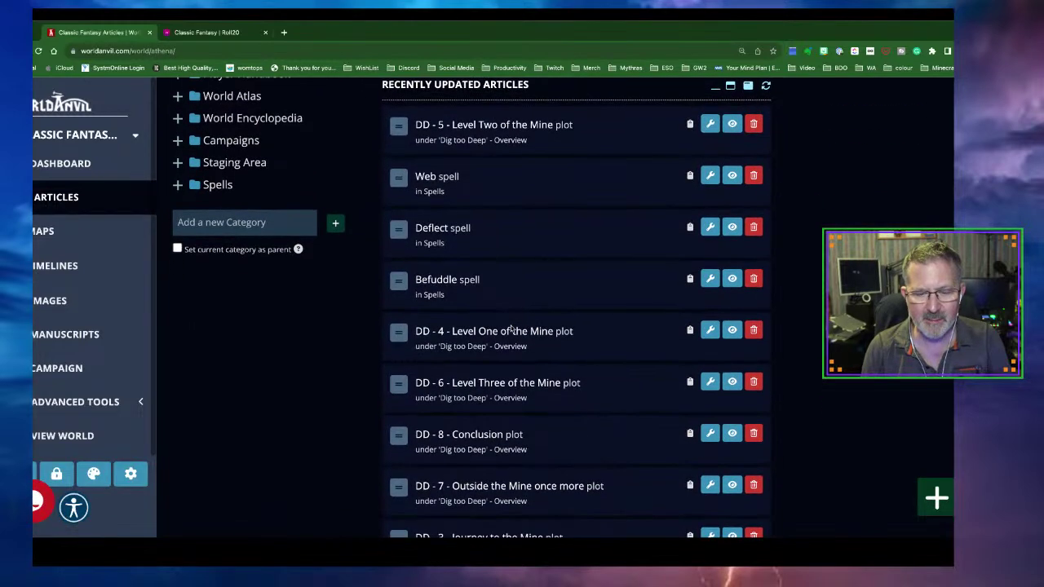
left_click(478, 388)
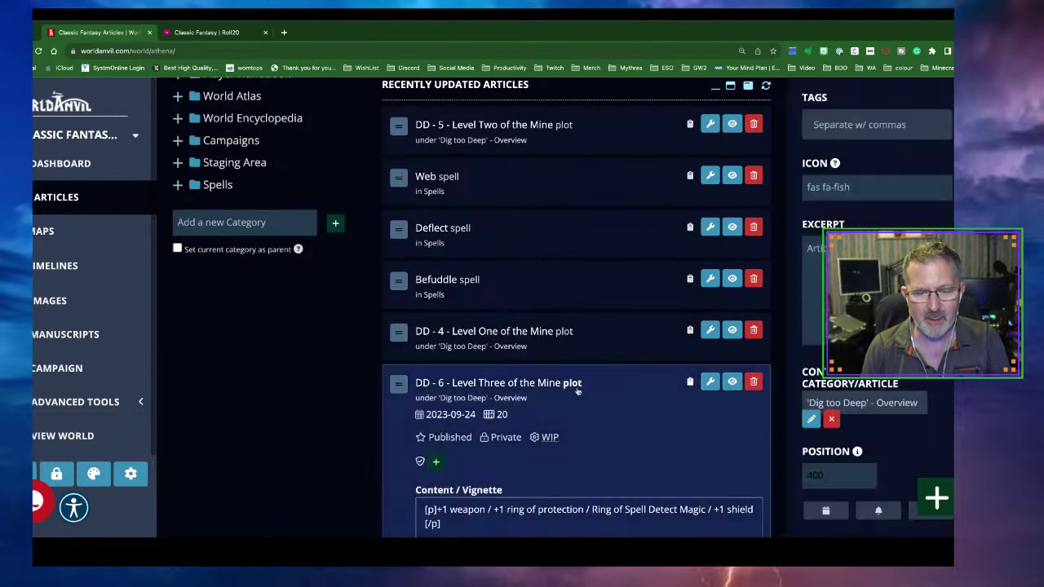
left_click(710, 382)
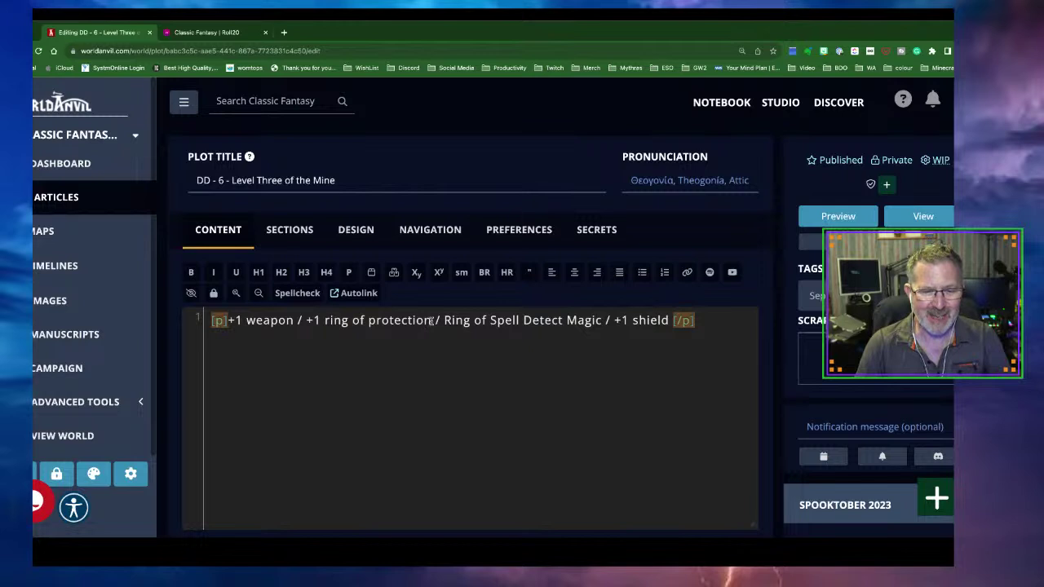
left_click_drag(431, 320, 309, 323)
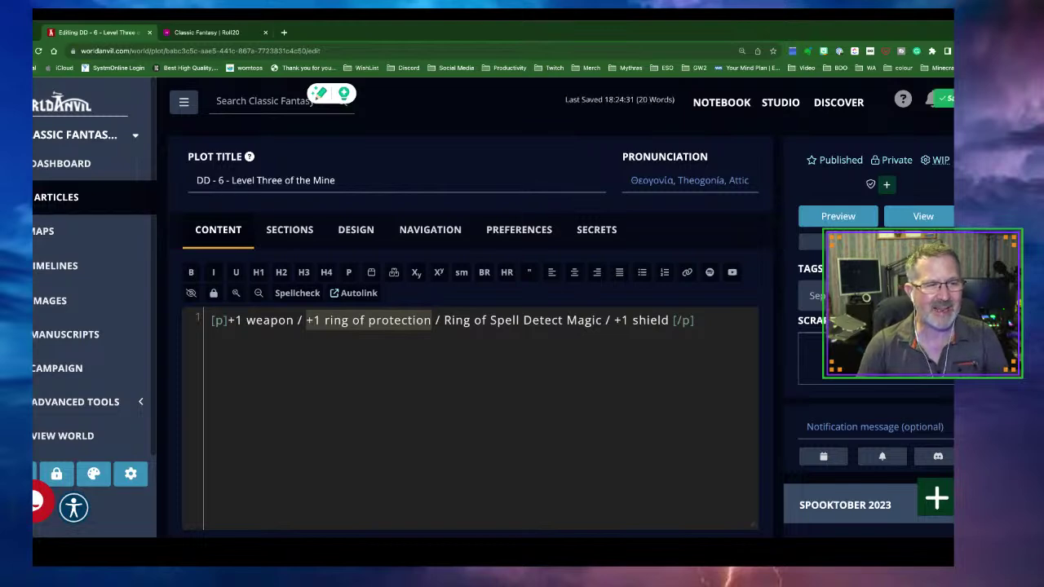
Step: Return to the article list and reopen "DD - 5 - Level Two of the Mine" for editing at the Shaman's Spells line
left_click(53, 196)
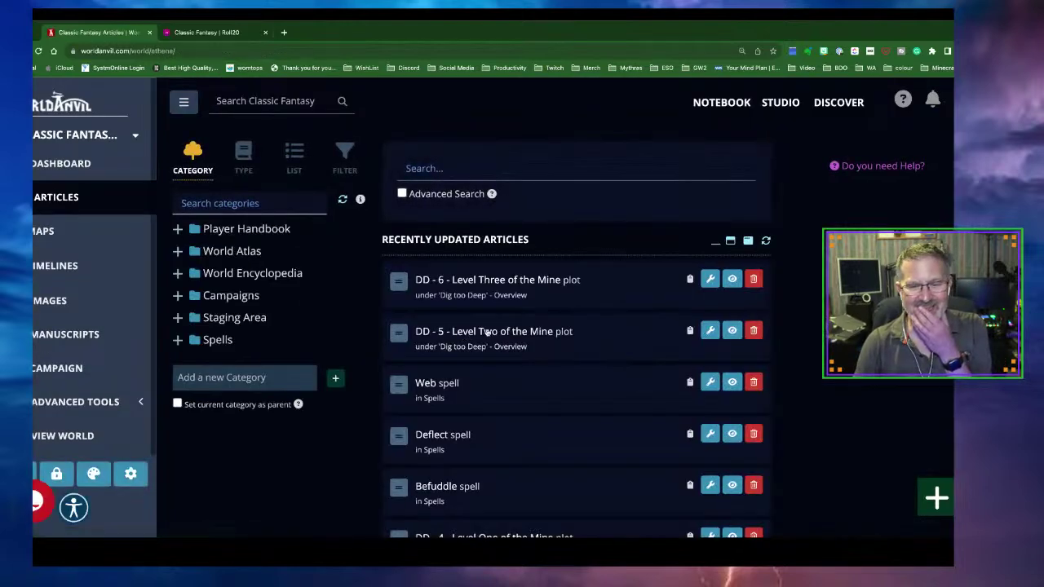
scroll(487, 331, "down", 3)
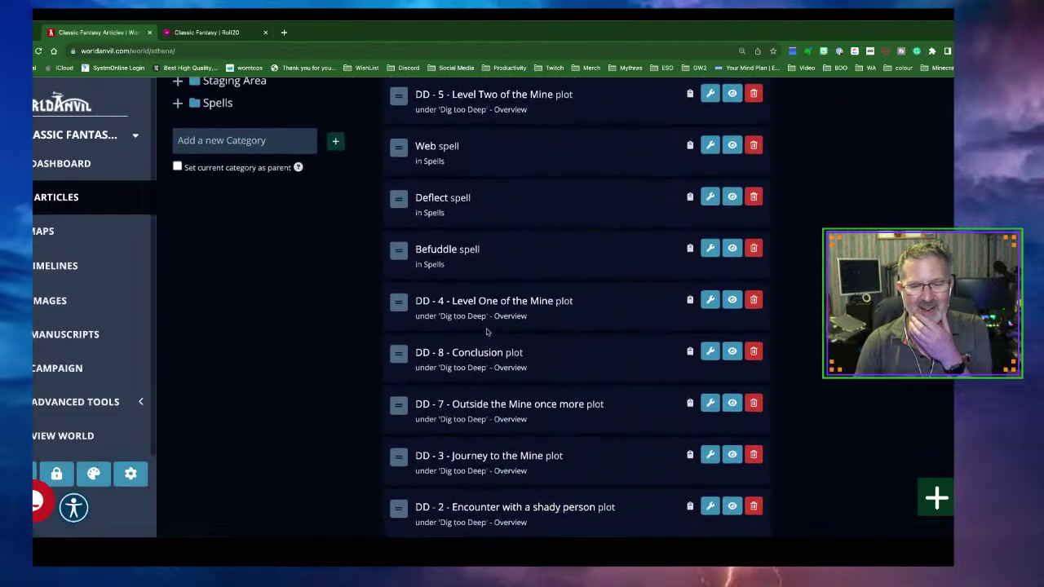
scroll(487, 331, "down", 1)
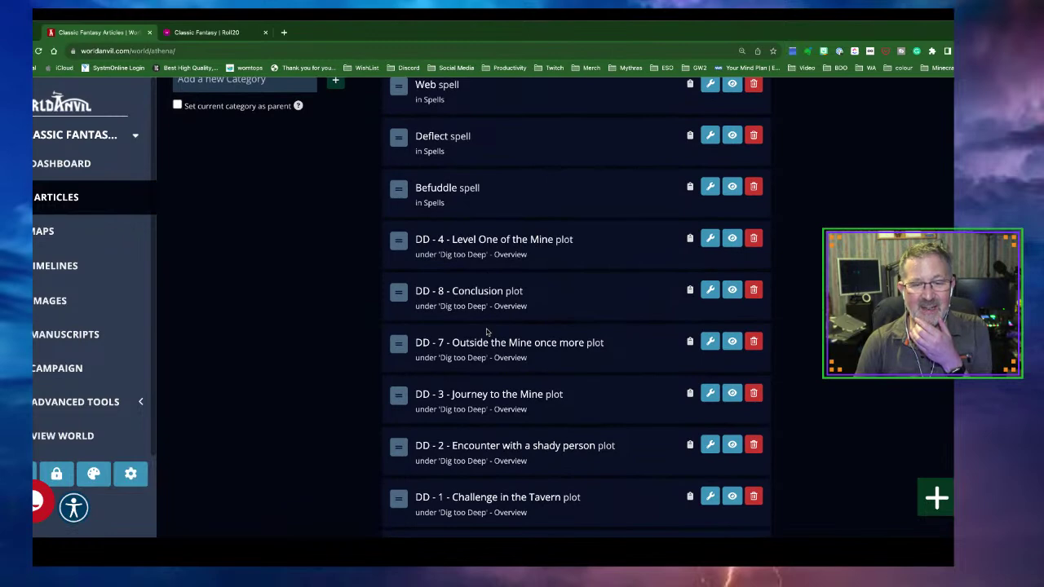
scroll(487, 331, "up", 2)
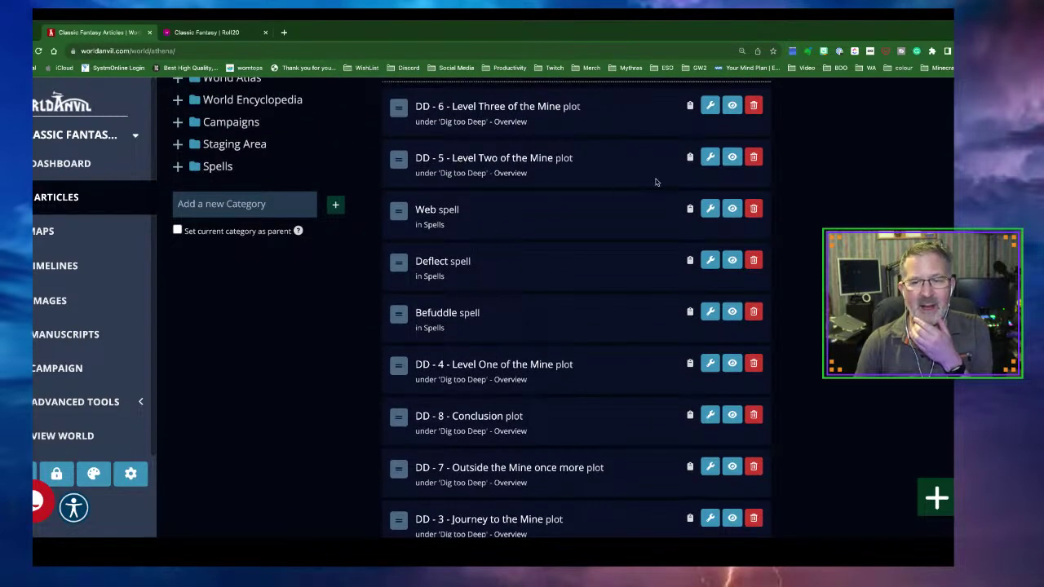
left_click(709, 167)
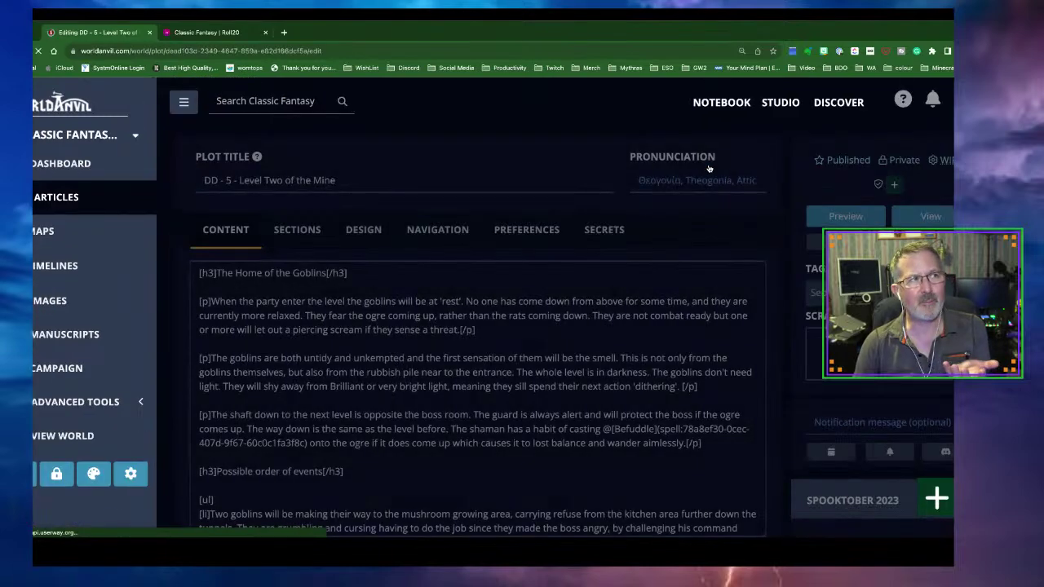
scroll(563, 311, "down", 15)
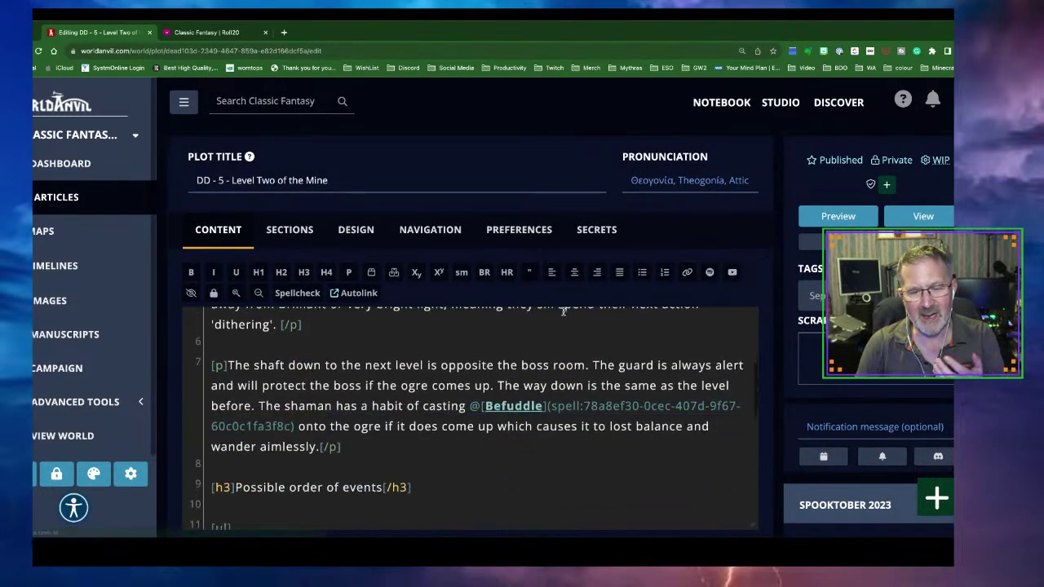
scroll(563, 311, "down", 5)
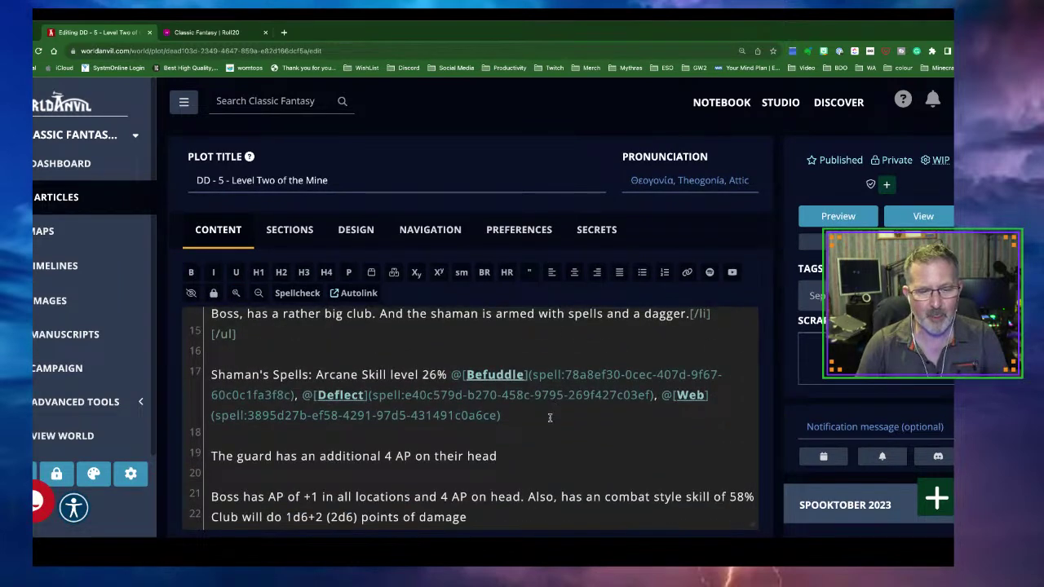
Step: Directly below the Shaman's Spells line, add "Shaman is wearing a dragon skull ring, that looks dirty and of little quality."
left_click(550, 418)
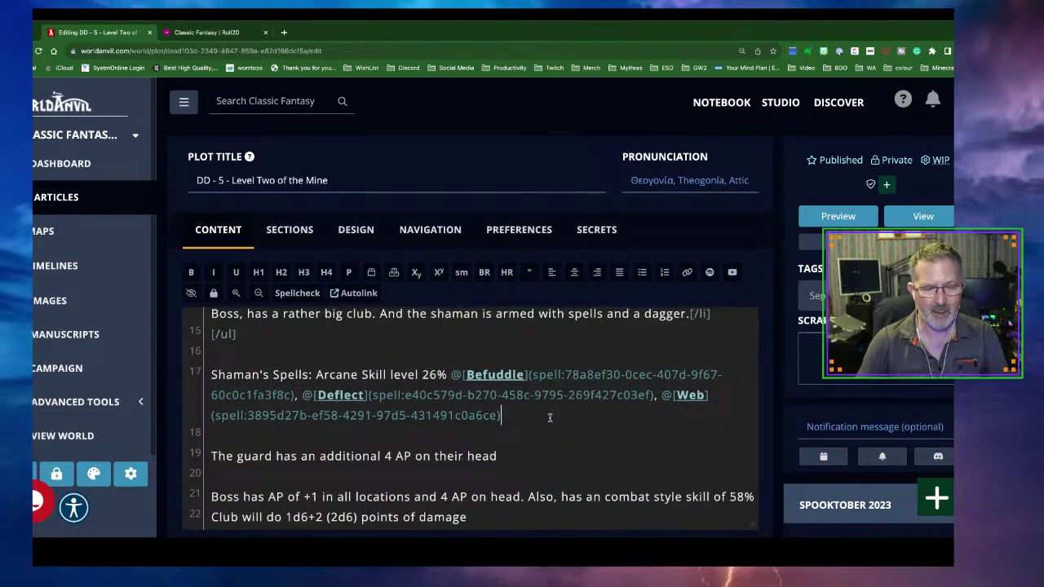
key("Return")
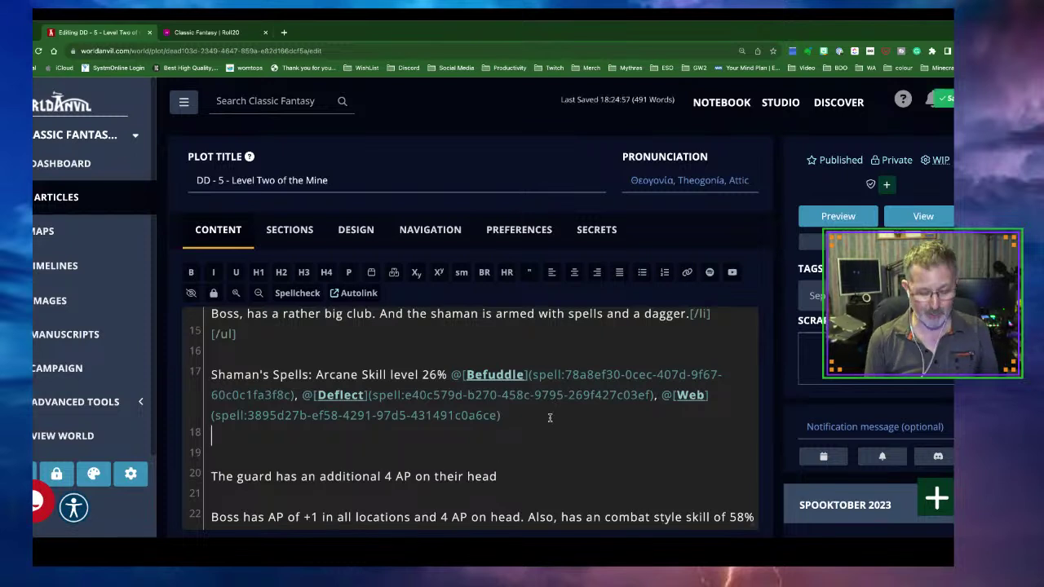
type("the")
key("BackSpace")
key("BackSpace")
key("BackSpace")
type("Sha")
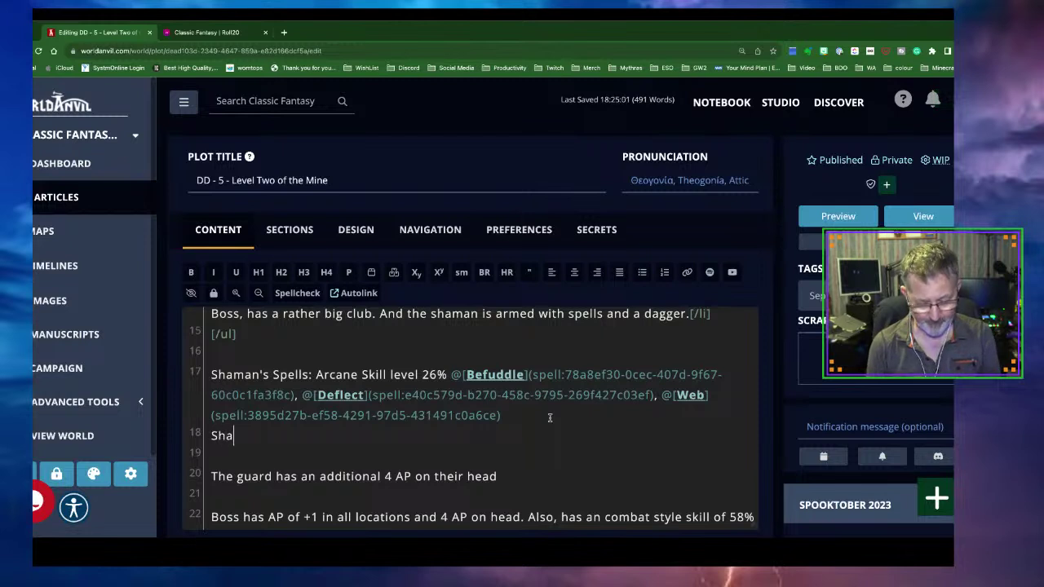
type("man is ")
type("r")
type("ea")
key("BackSpace")
key("BackSpace")
key("BackSpace")
type("wearing a ")
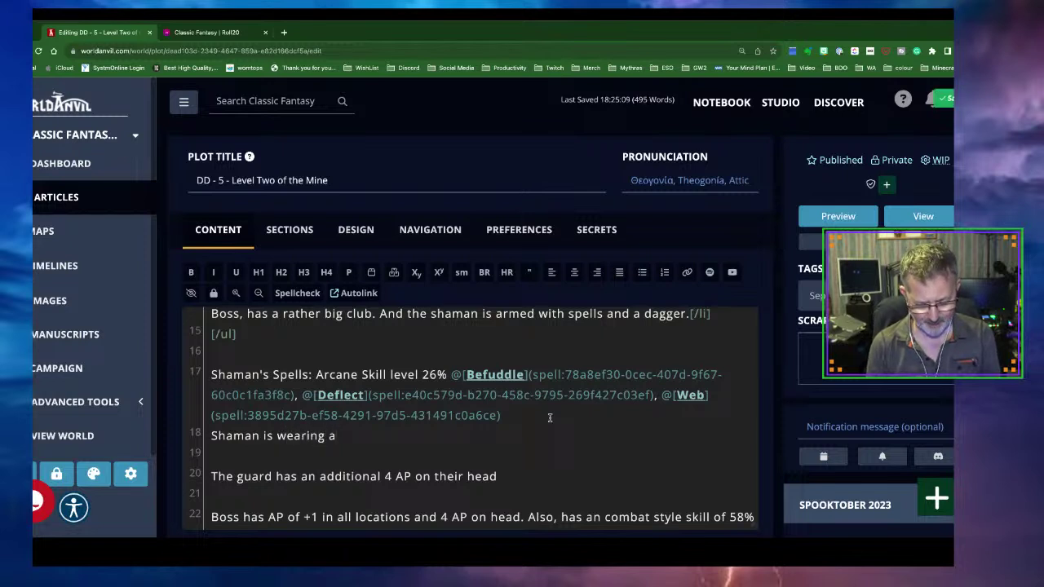
type("dragon")
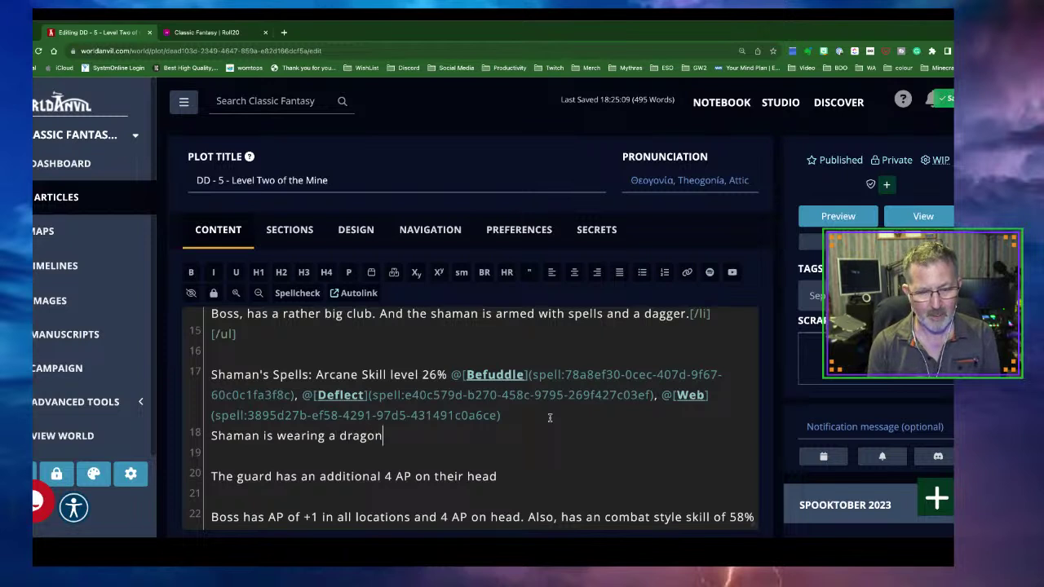
type(" sk")
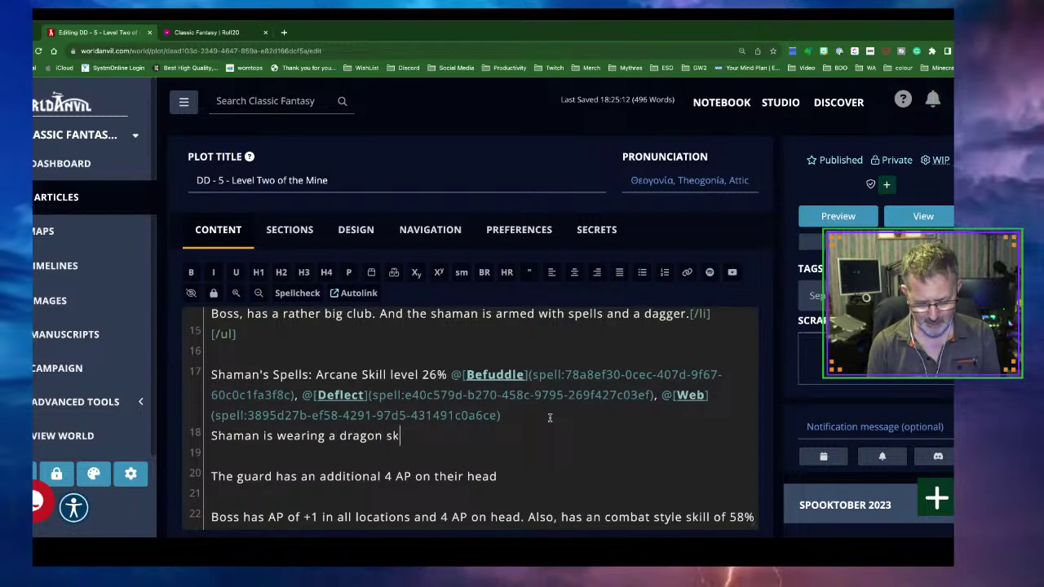
type("ull rin")
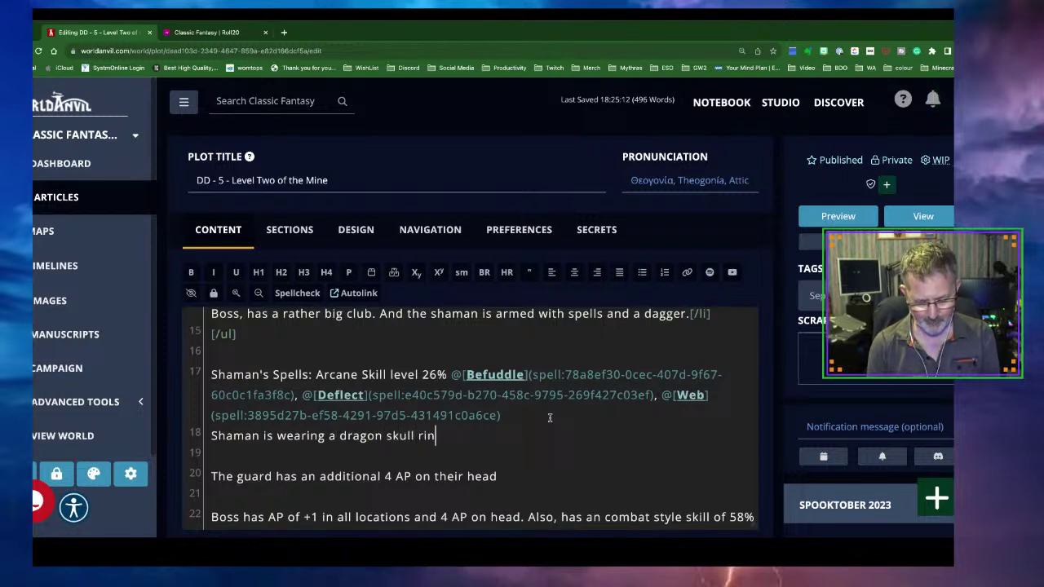
type("g, that look")
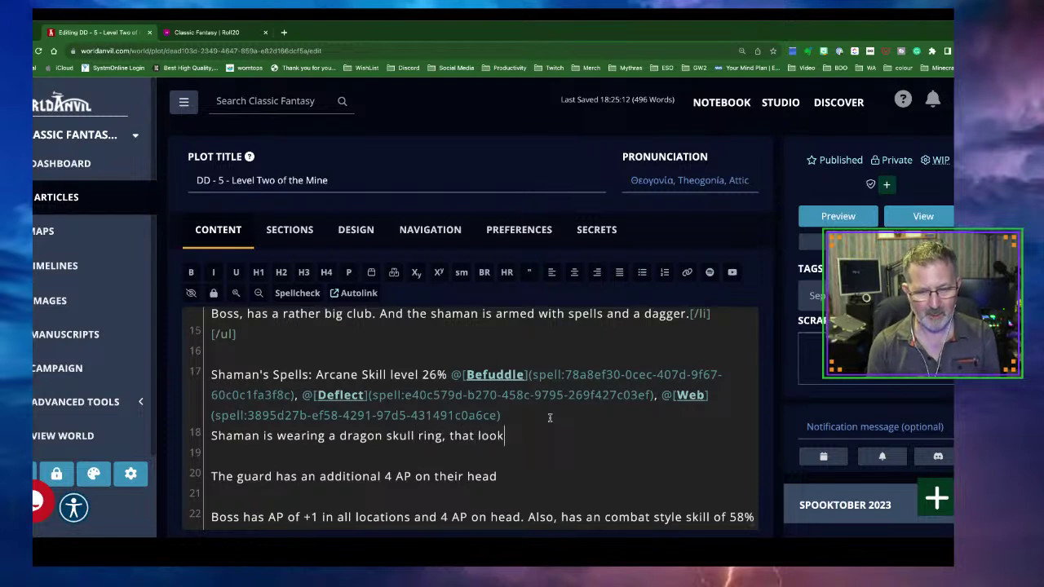
type("s dirty a")
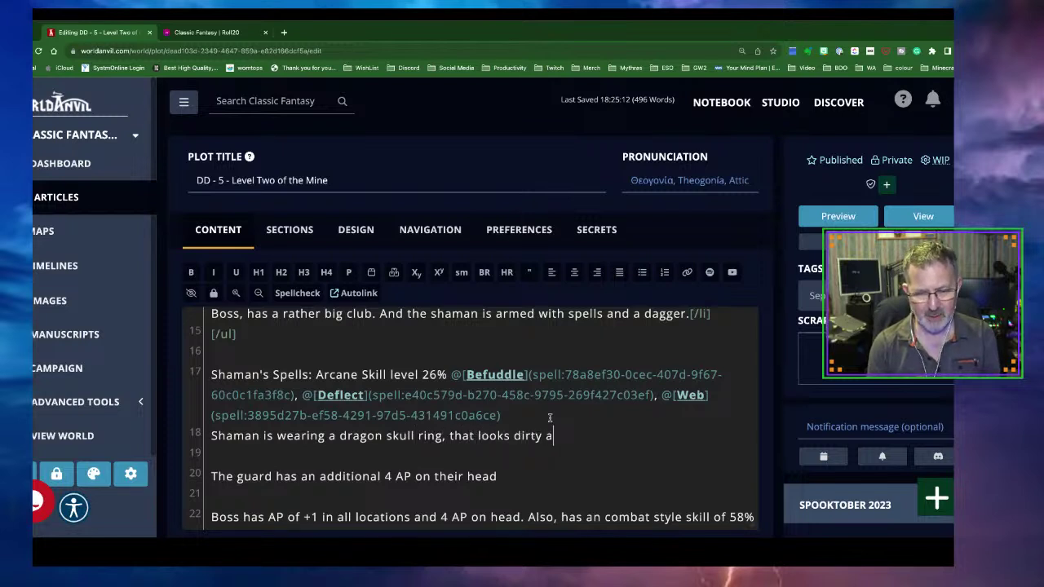
type("nd of l")
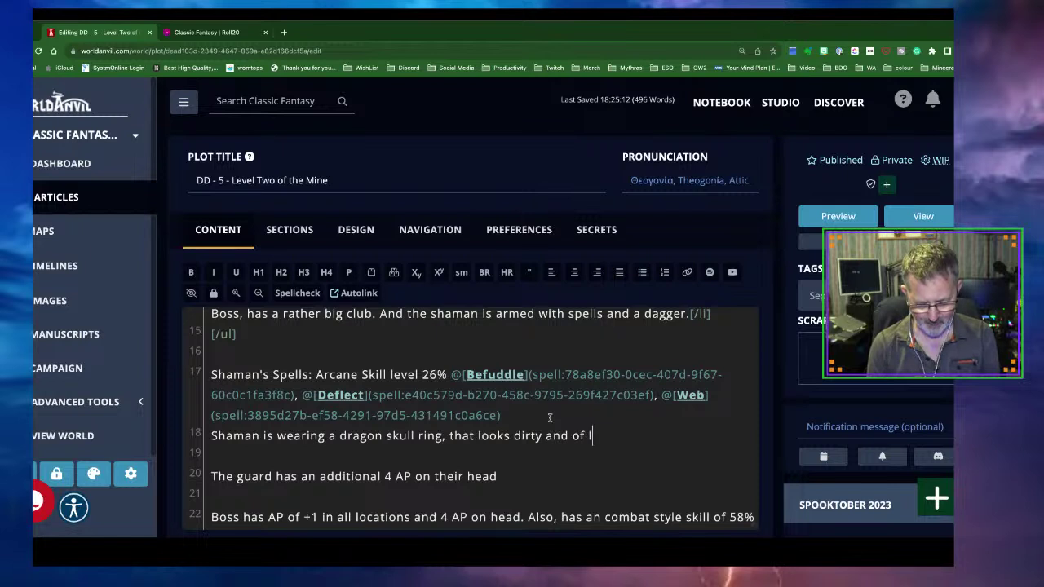
type("ittle qu")
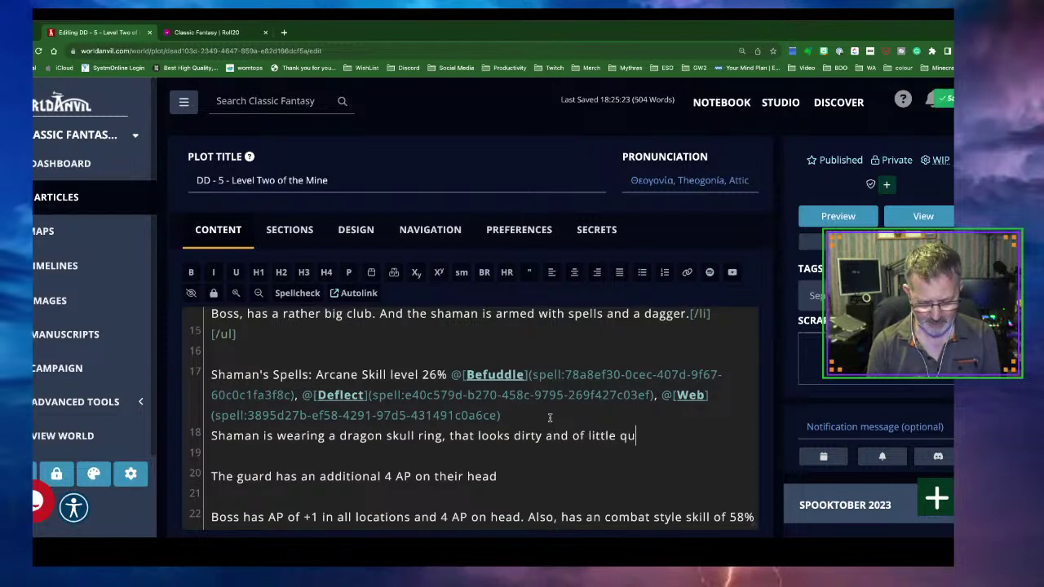
type("ality. I")
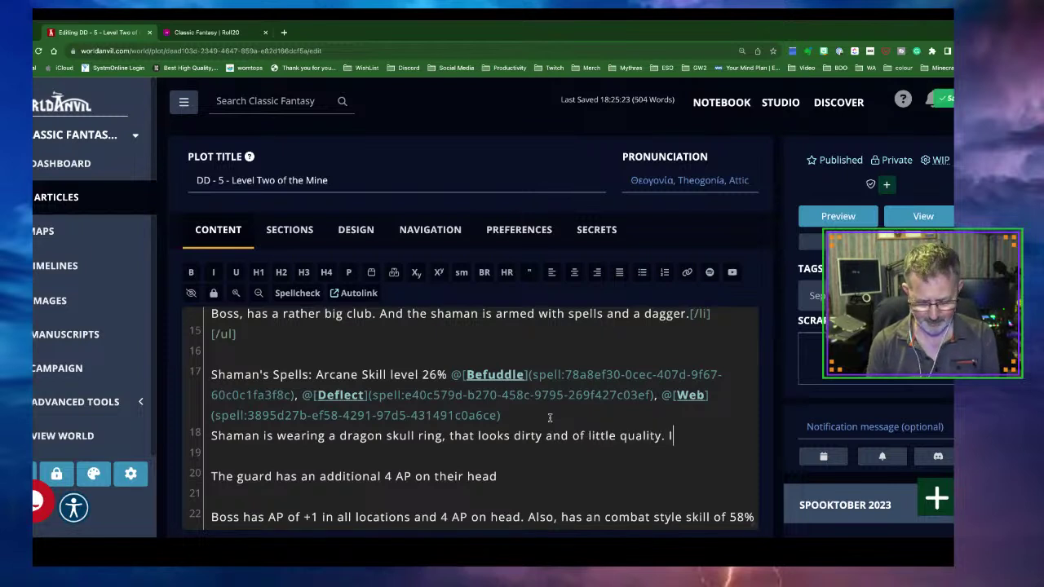
Step: Continue the shaman's ring note with "It is actually a +1 ring of protection - +1 AP and +5% to resistance rolls."
type("t is actually")
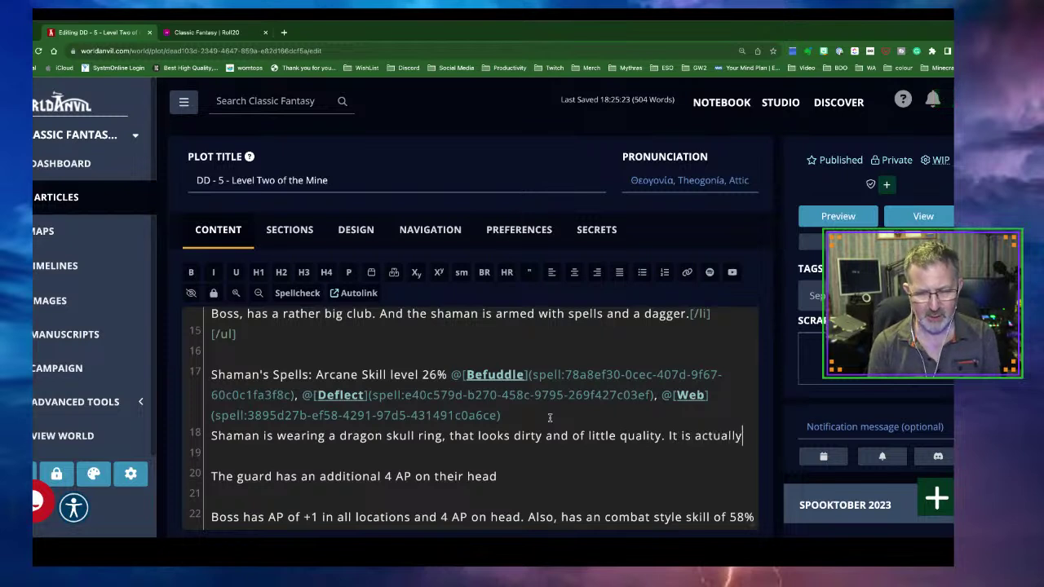
type(" a +1 ring of protection")
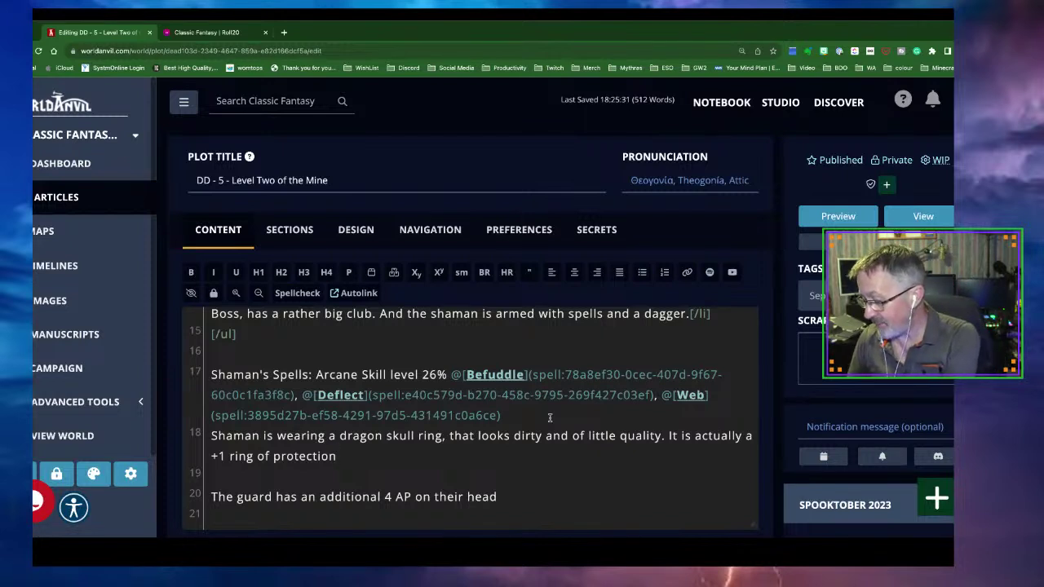
type("- ")
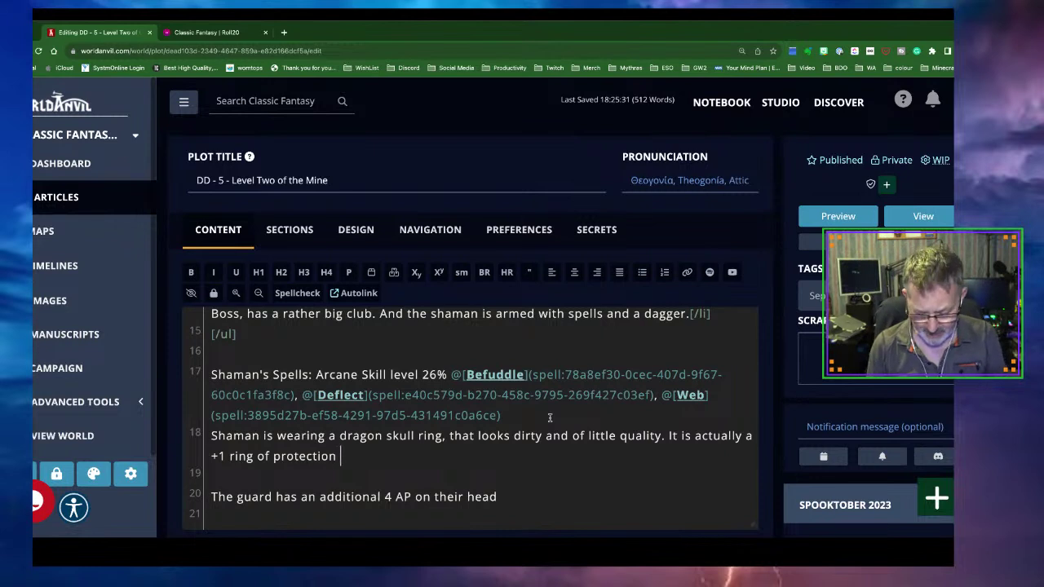
type("+1 ")
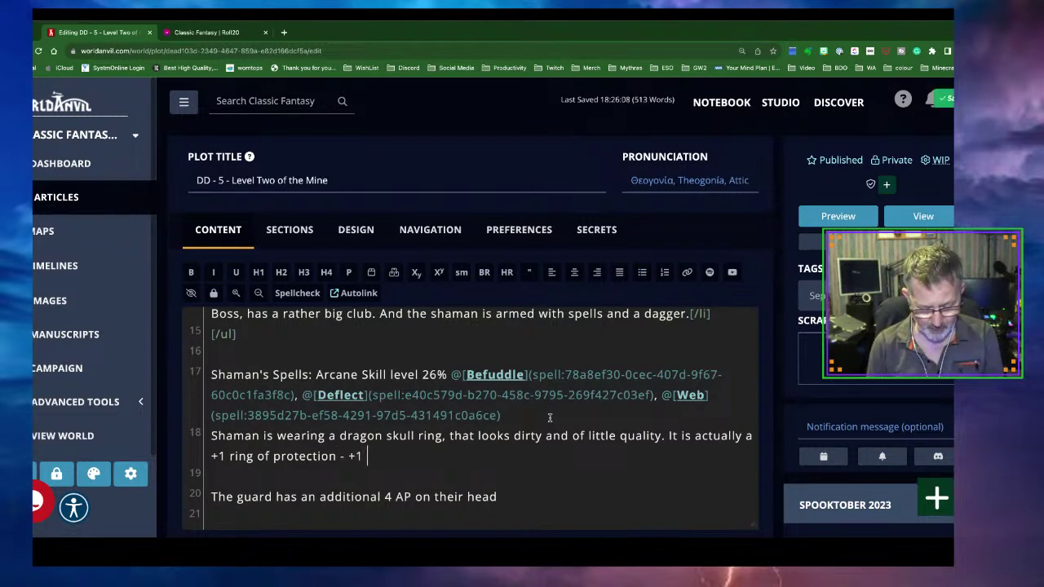
type("AP and ")
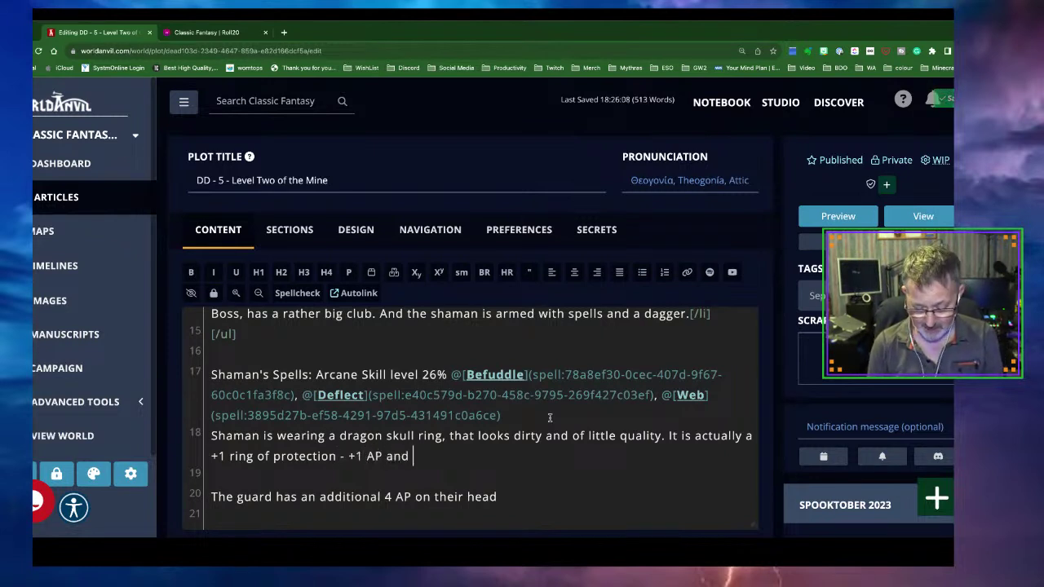
type("+5% to resistance rolls.")
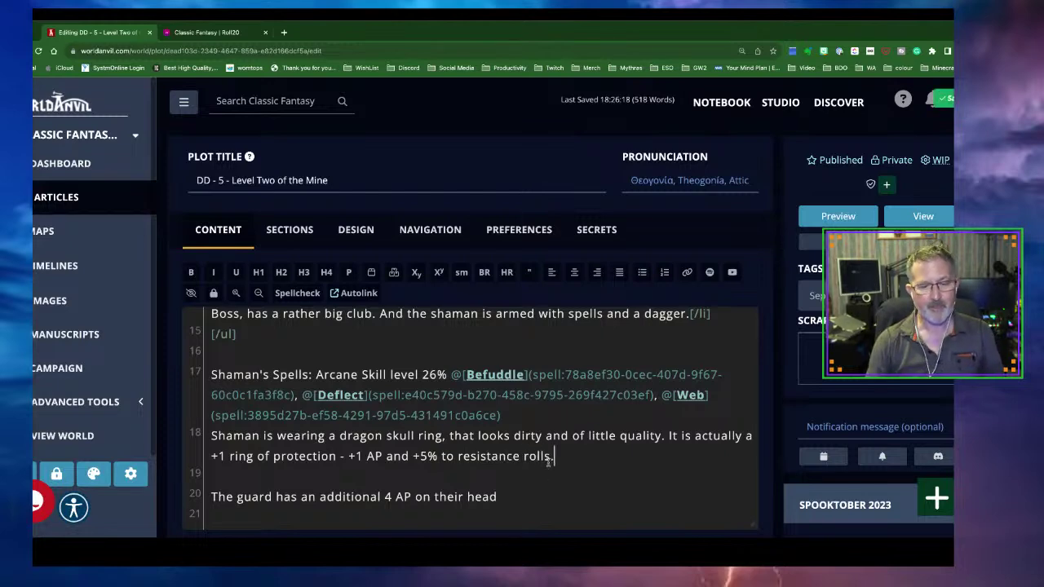
Step: Review the article from the guard and boss notes back to its opening and save the changes
scroll(546, 458, "down", 1)
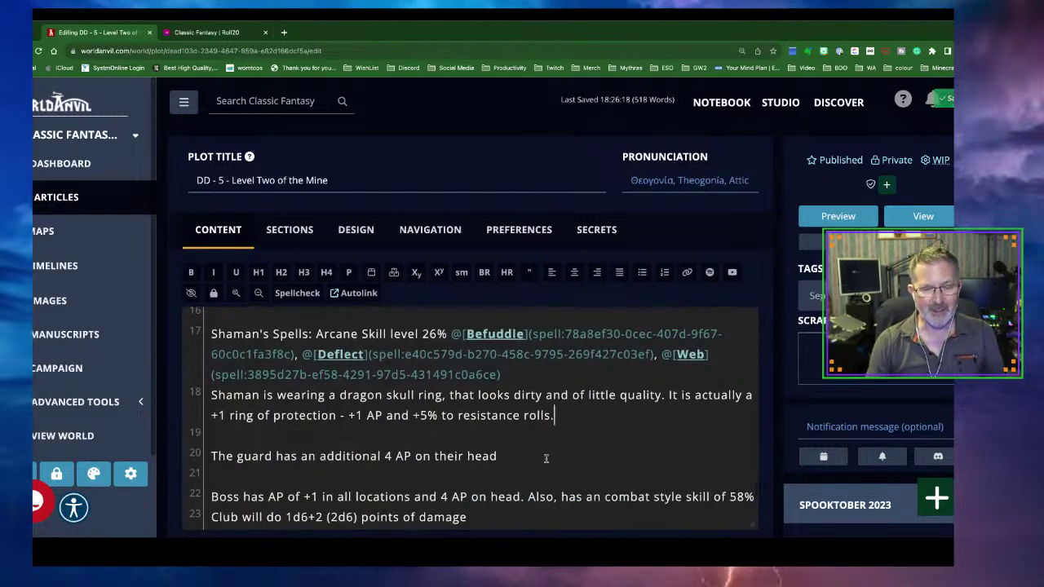
scroll(546, 459, "up", 5)
scroll(545, 459, "up", 4)
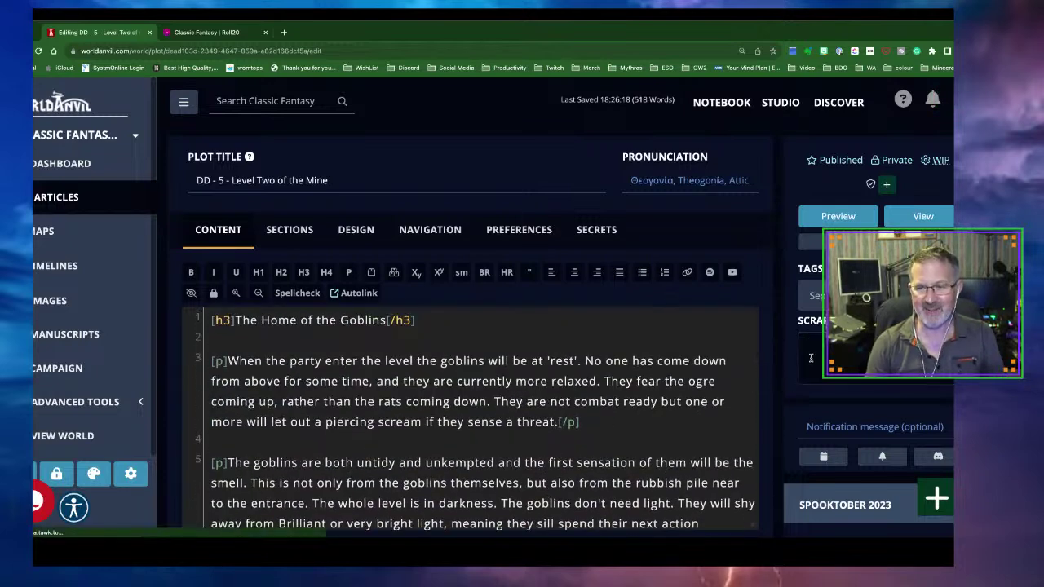
scroll(811, 358, "down", 1)
left_click(866, 187)
Step: Switch to Roll20 and reposition three tokens in the northern tunnels of Mine level 2, moving the side-chamber token up past its steps
left_click(203, 35)
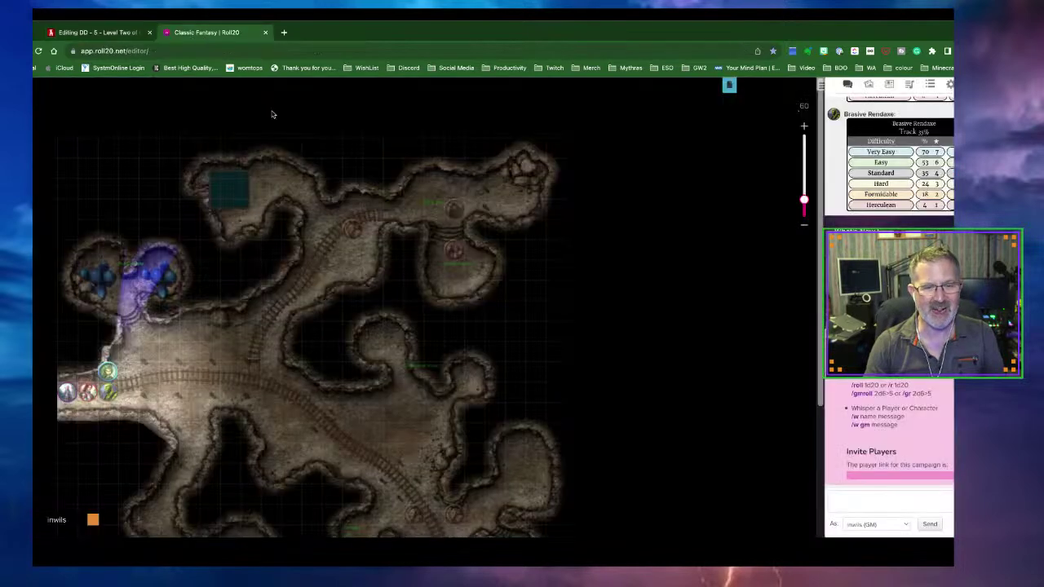
scroll(405, 426, "down", 3)
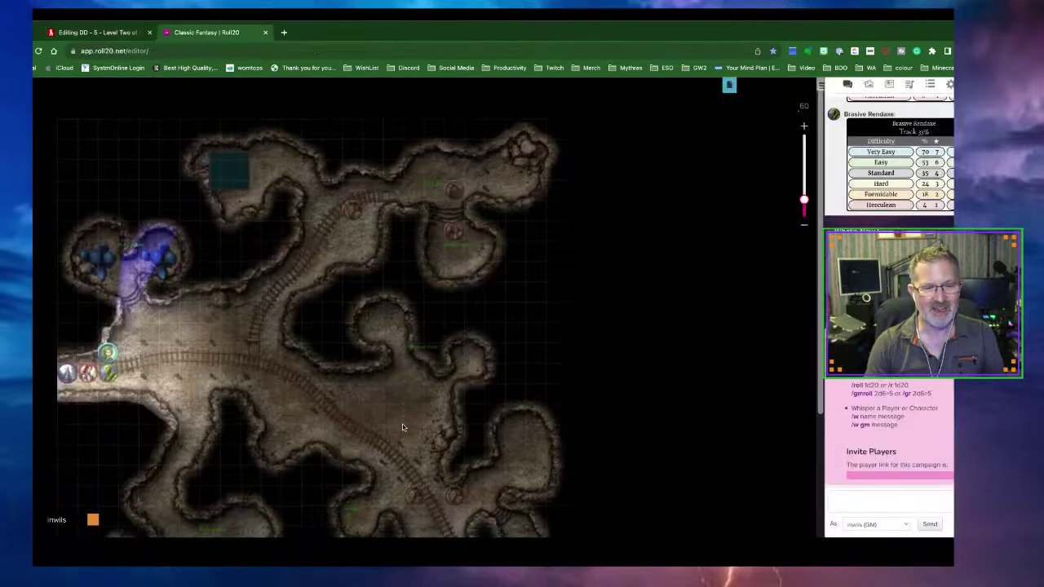
scroll(412, 422, "up", 1)
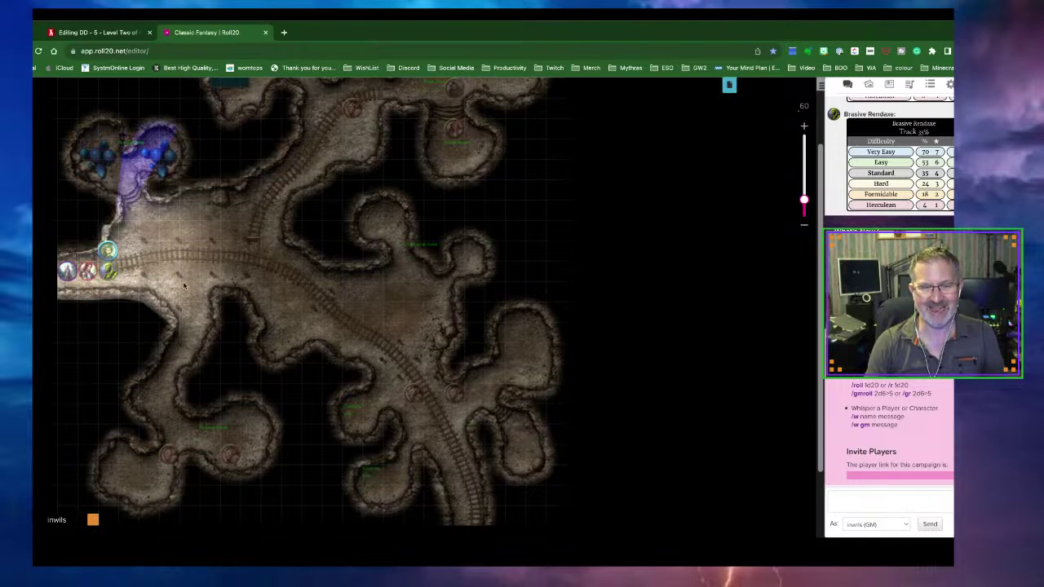
scroll(274, 286, "up", 3)
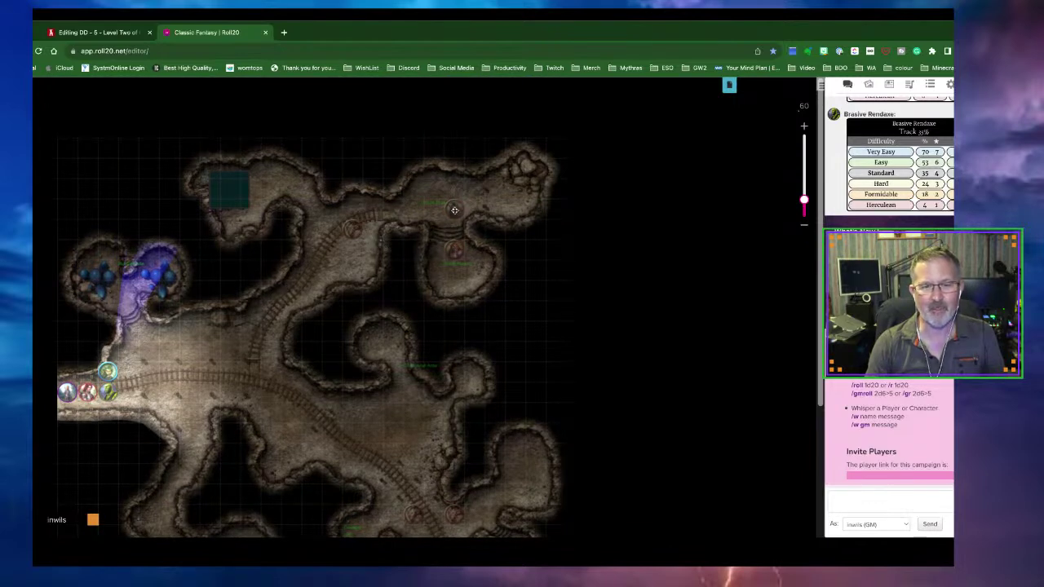
left_click_drag(454, 211, 330, 248)
left_click(452, 249)
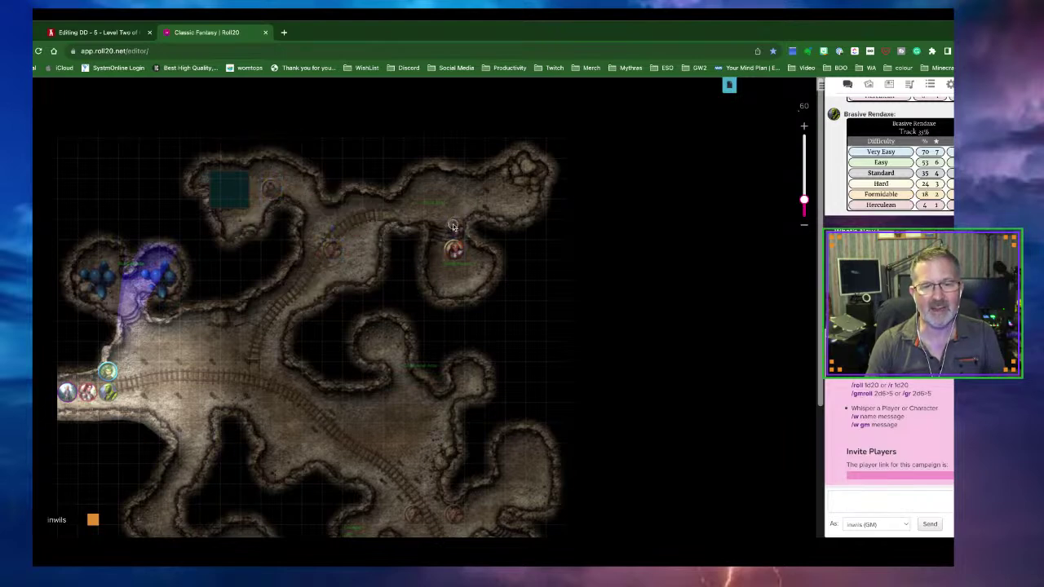
mouse_move(456, 221)
left_mouse_down()
mouse_move(468, 205)
mouse_move(454, 209)
left_mouse_up()
left_click(453, 215)
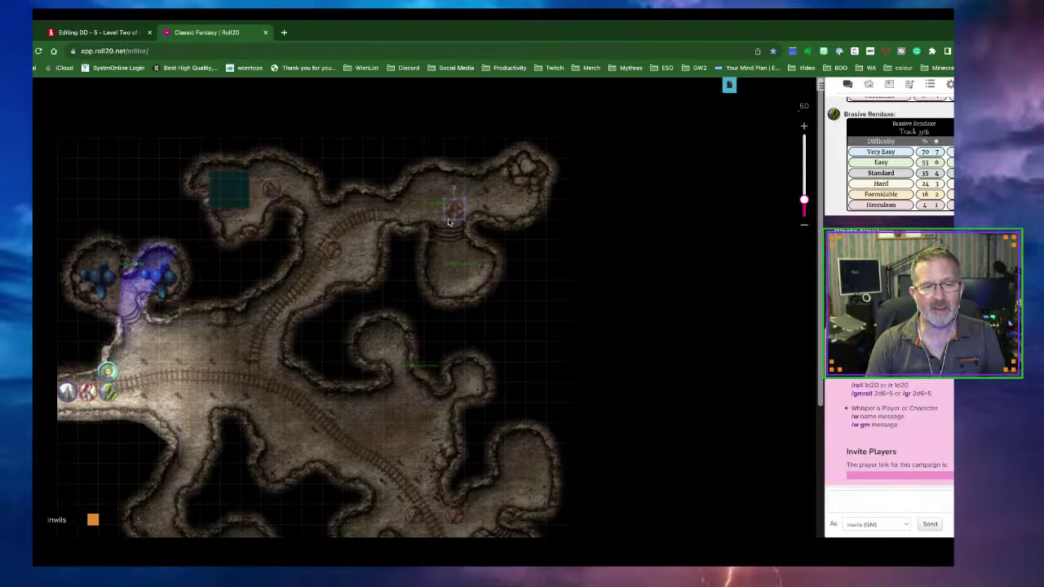
left_click(496, 279)
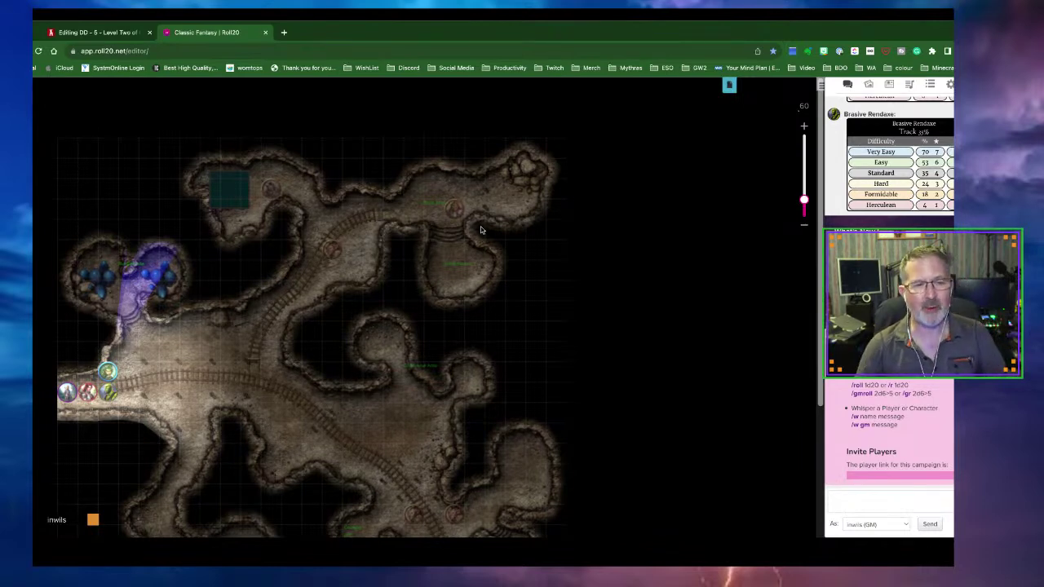
Step: Open the Mine Level 3 page and examine its cave map down to the southern end
left_click(729, 96)
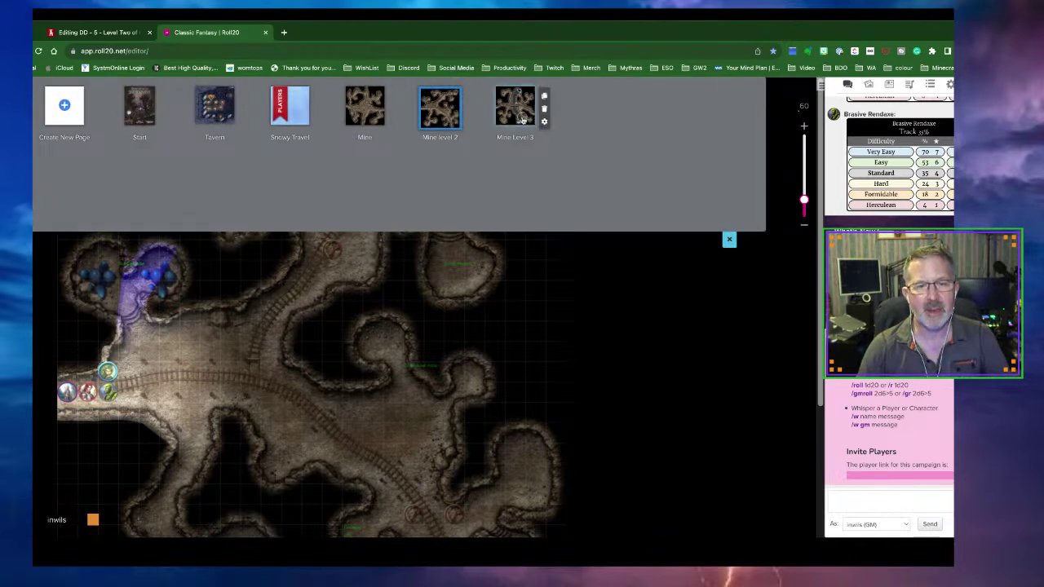
left_click(523, 120)
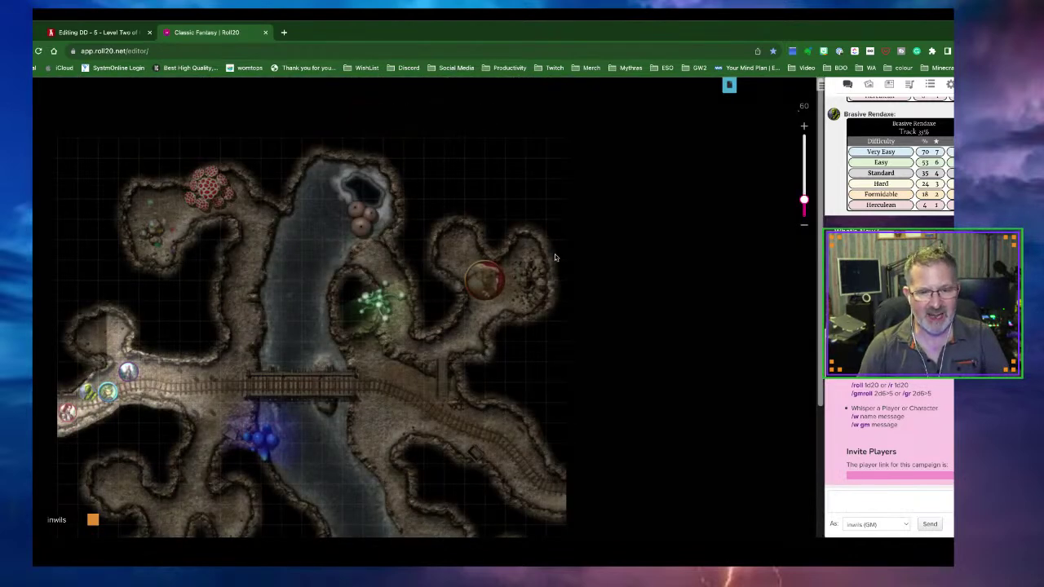
scroll(555, 258, "down", 3)
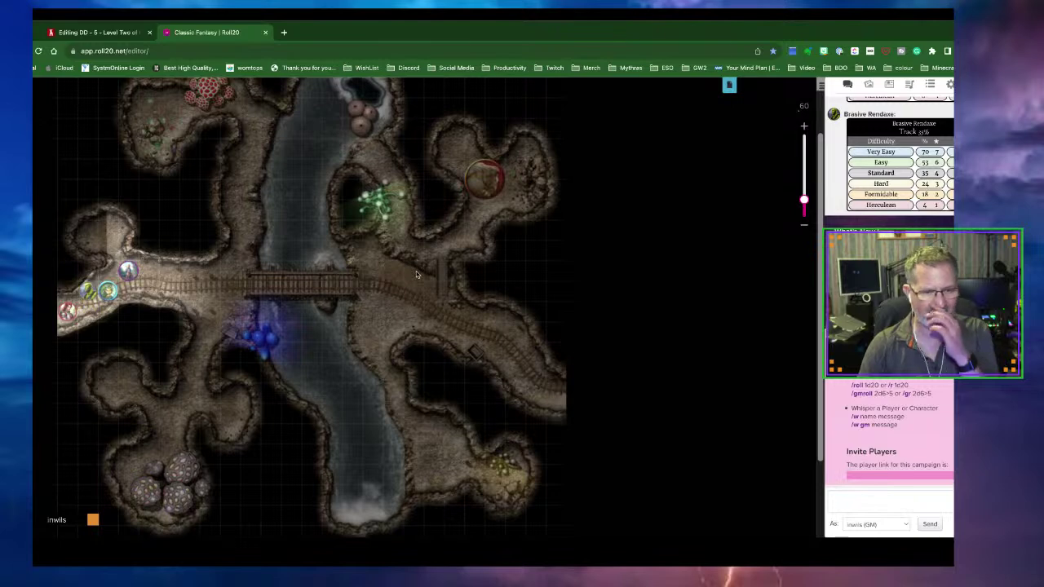
Step: Return to World Anvil, switch to the Mythras world, and open the "Next Mythras Adventure" plot with the navigation sidebar collapsed
left_click(90, 34)
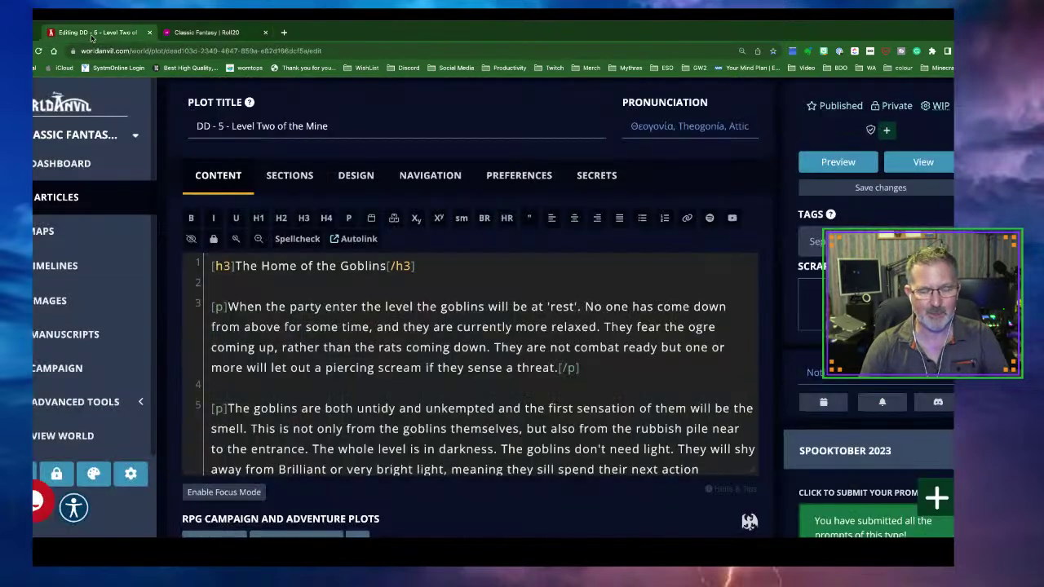
left_click(136, 135)
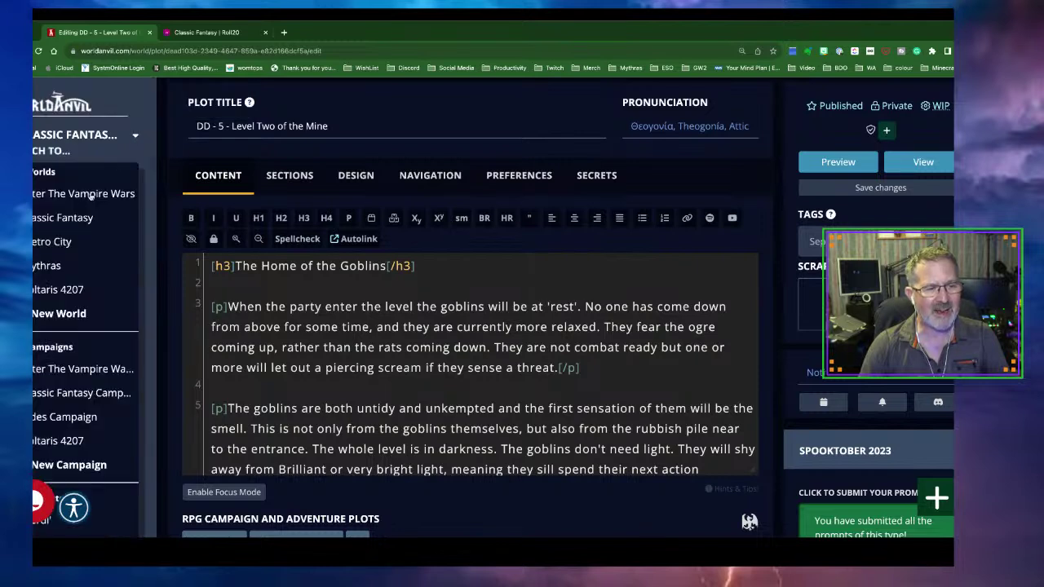
left_click(51, 269)
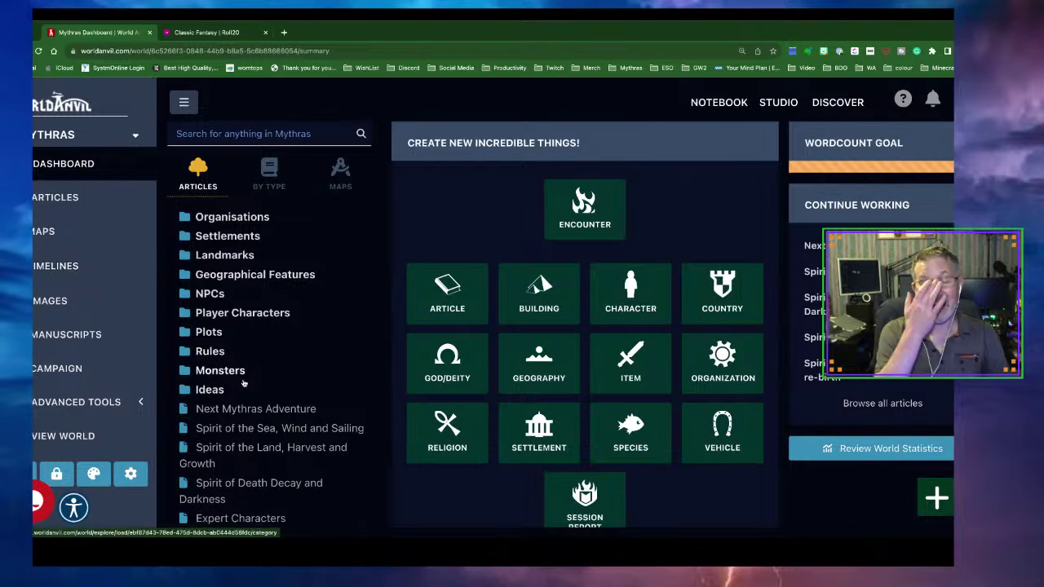
left_click(234, 412)
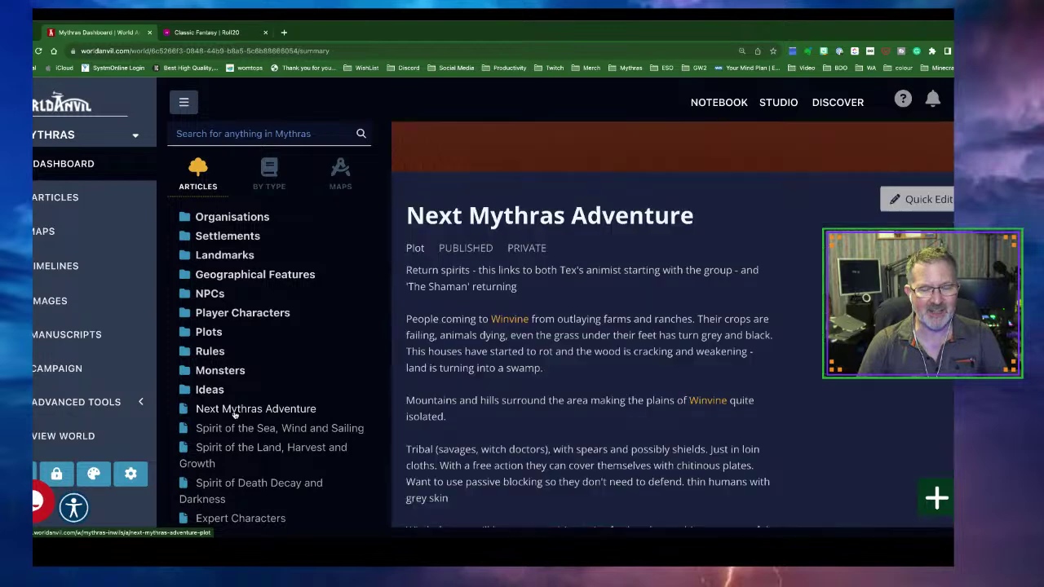
left_click(184, 105)
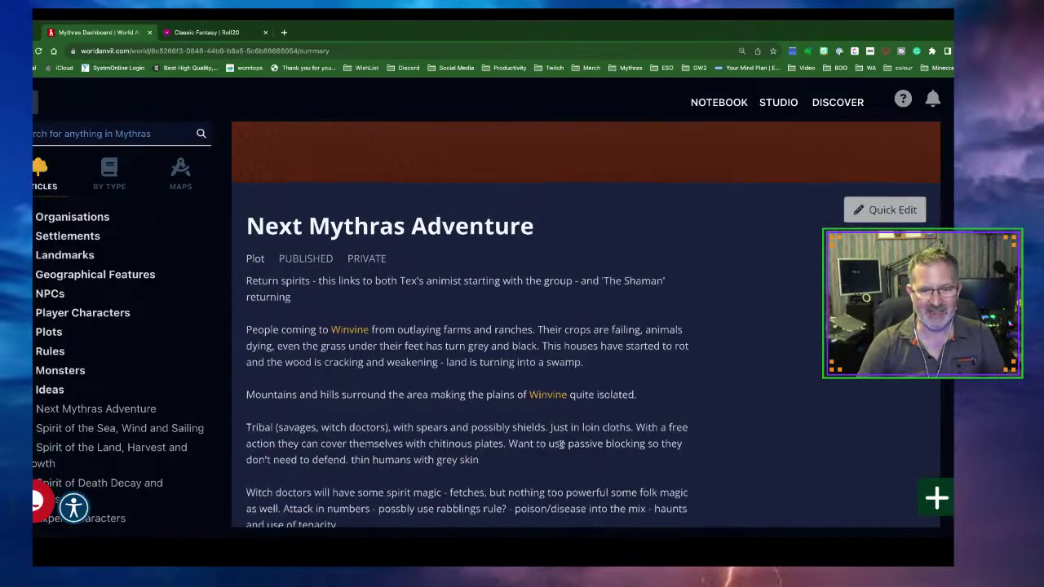
Step: Read through the plot's notes on tribes, spirits, hordes and the Shaman, down to the possible structure/scenarios list
scroll(561, 445, "down", 1)
scroll(561, 448, "down", 1)
scroll(561, 448, "down", 1)
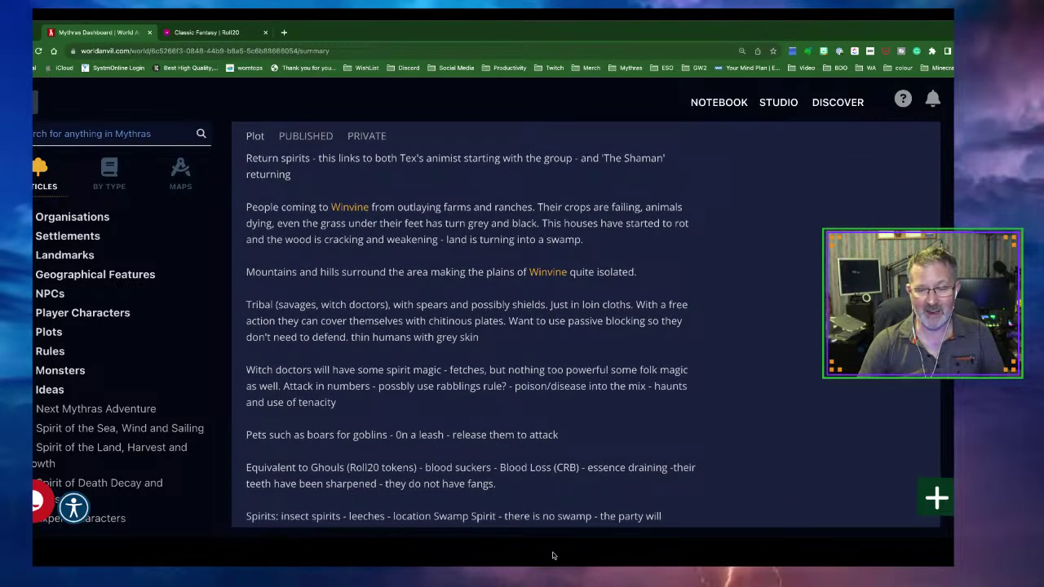
left_click(687, 550)
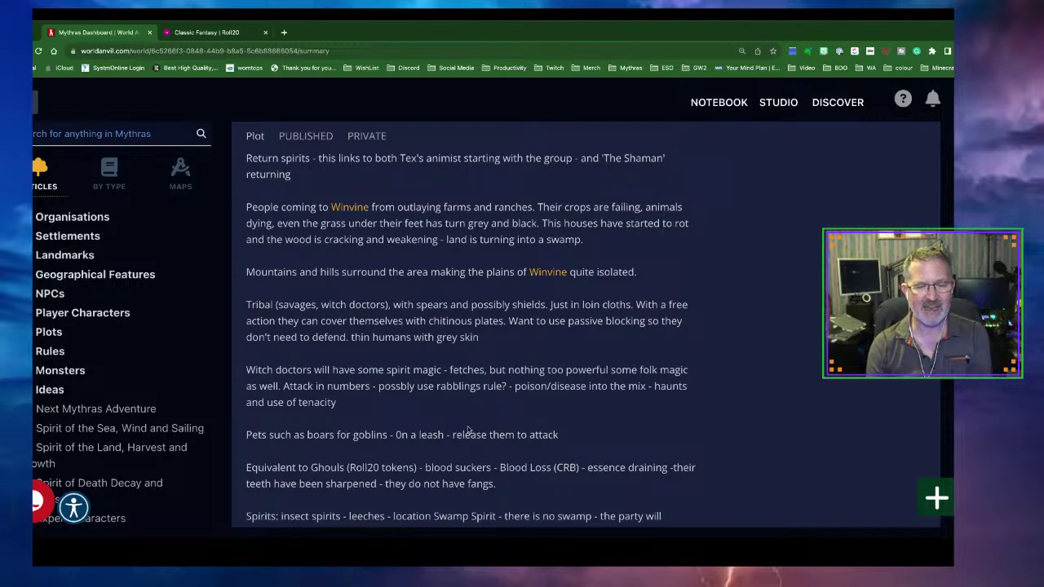
scroll(469, 430, "down", 1)
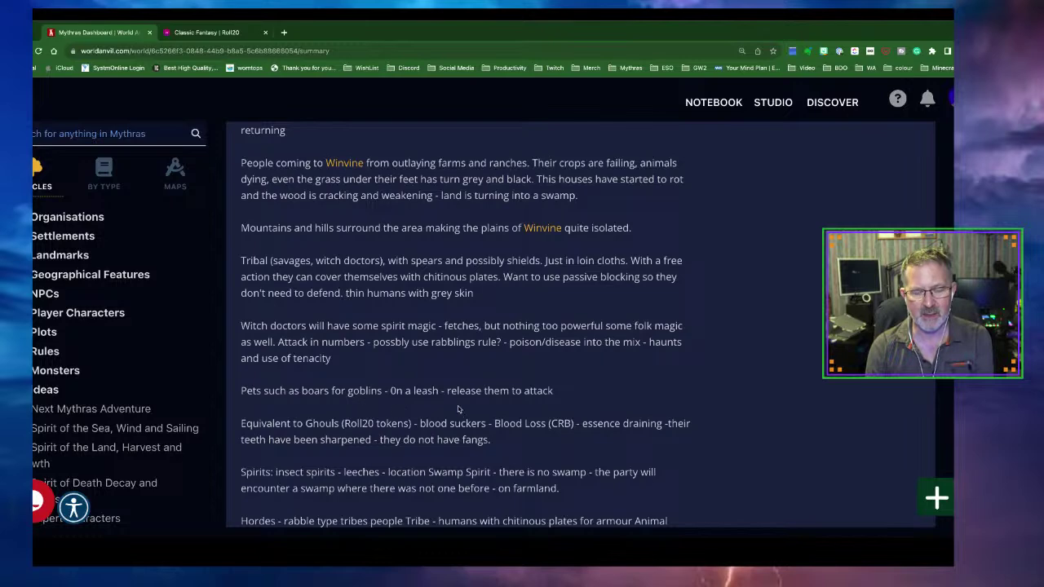
scroll(422, 406, "down", 2)
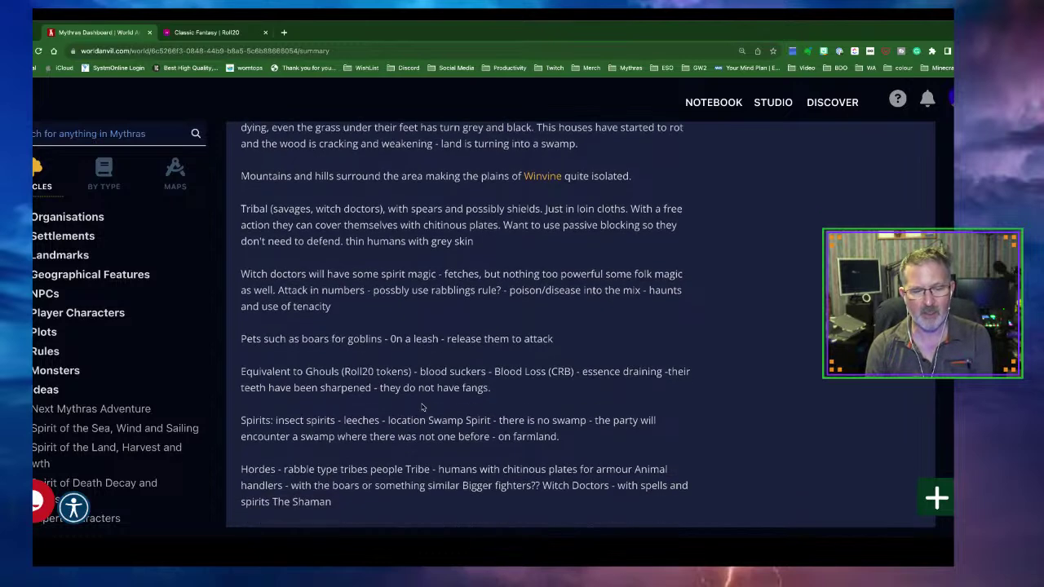
scroll(423, 406, "down", 3)
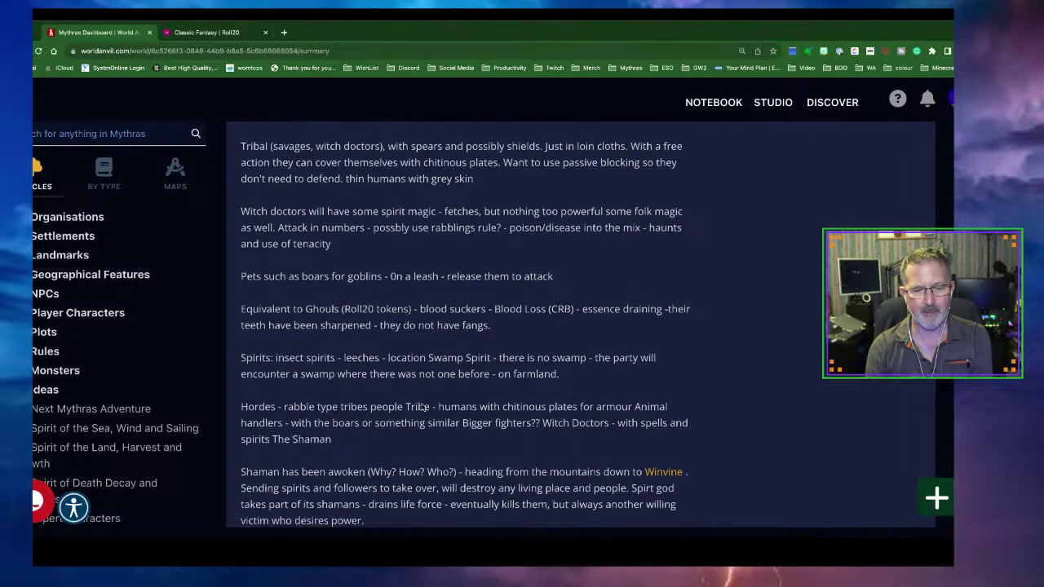
scroll(423, 406, "down", 1)
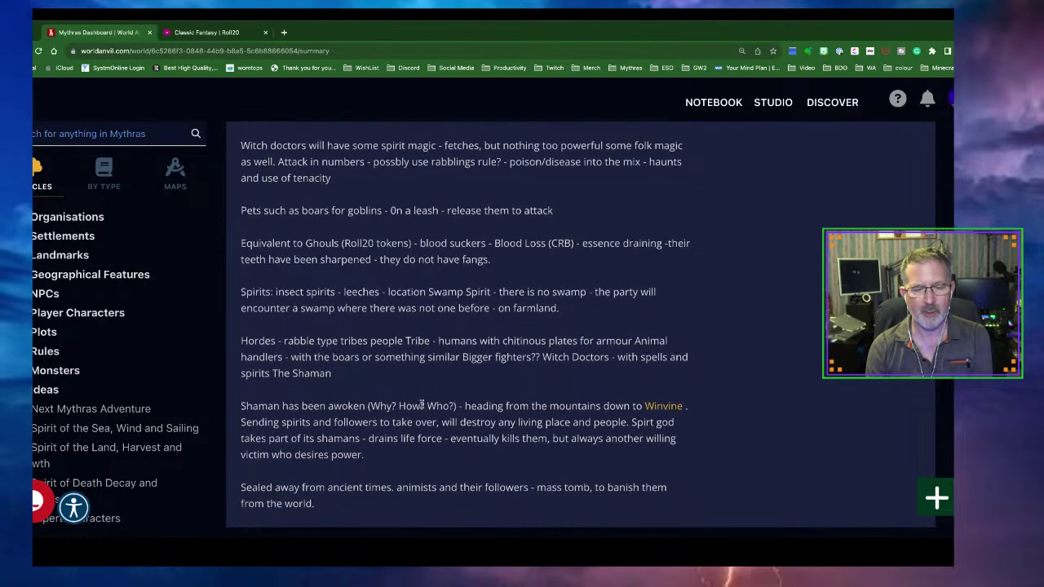
scroll(422, 406, "down", 1)
scroll(422, 404, "down", 5)
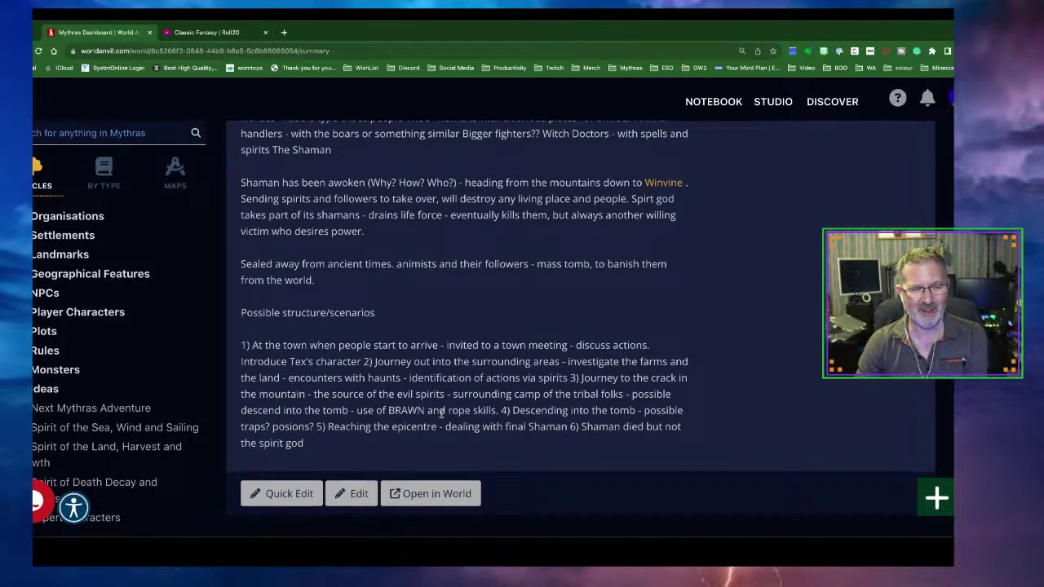
scroll(441, 414, "up", 3)
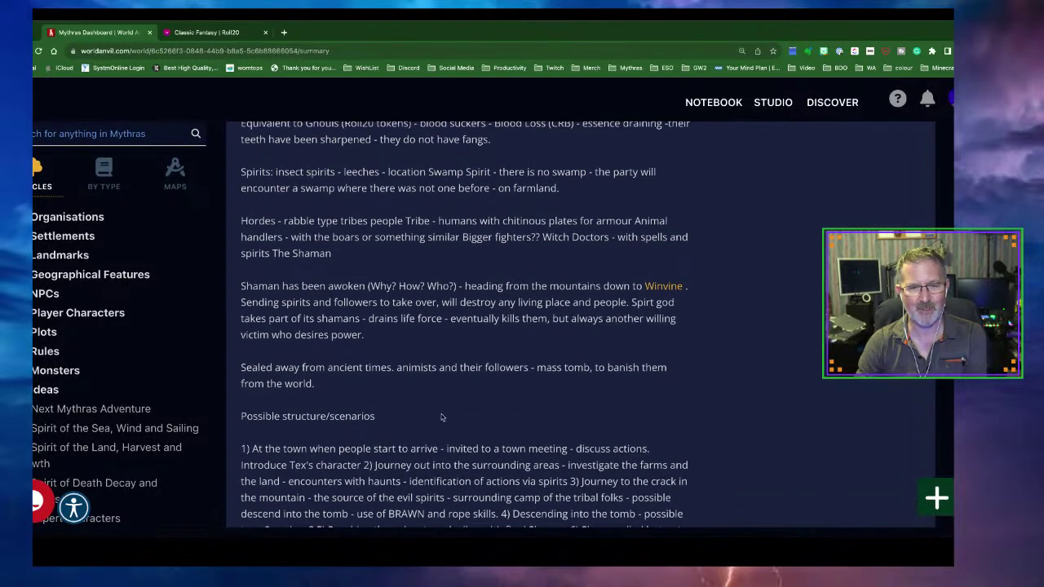
scroll(441, 417, "up", 2)
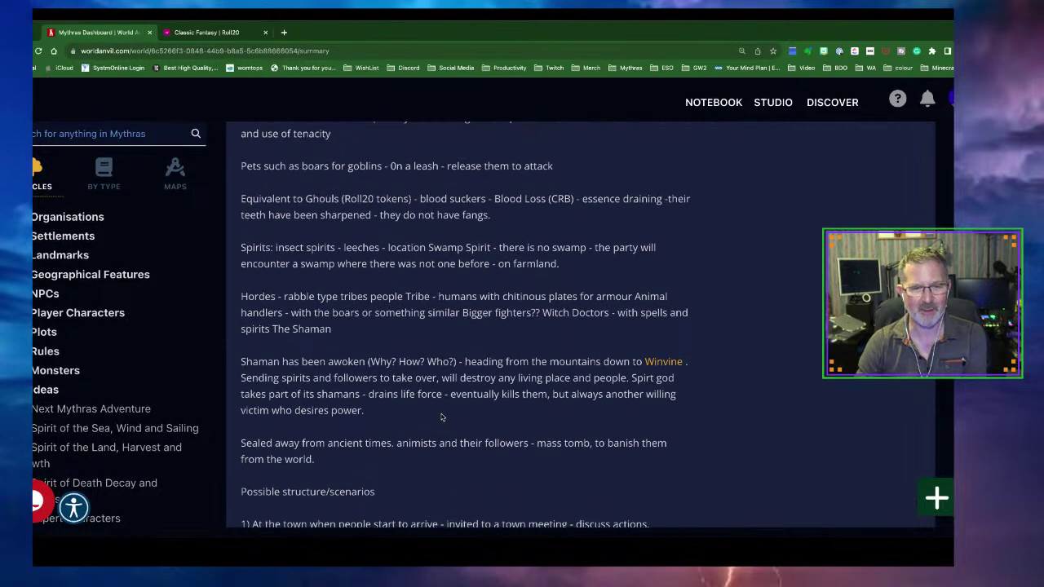
scroll(441, 418, "up", 3)
scroll(441, 414, "down", 5)
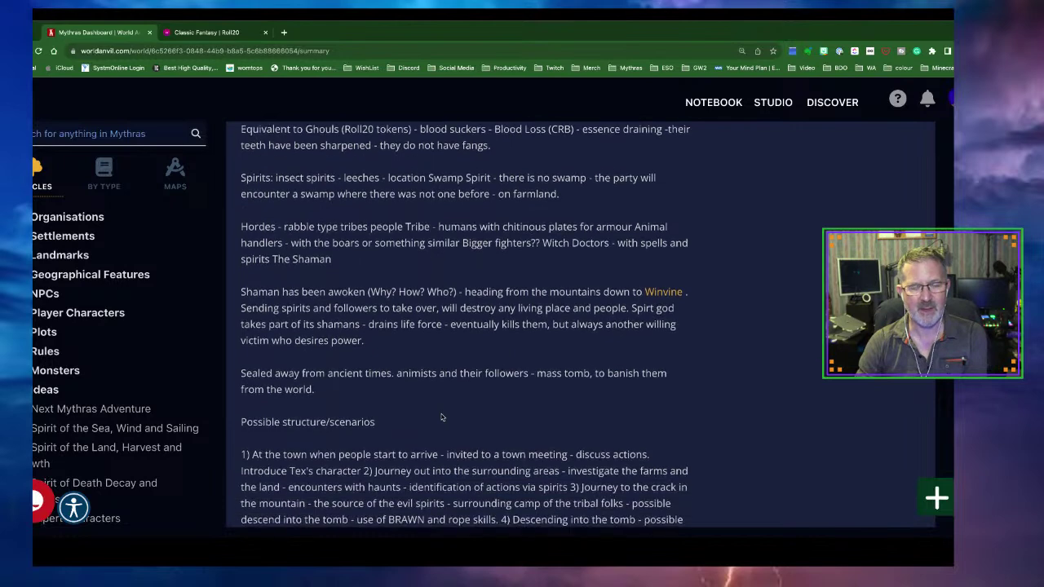
scroll(441, 417, "down", 3)
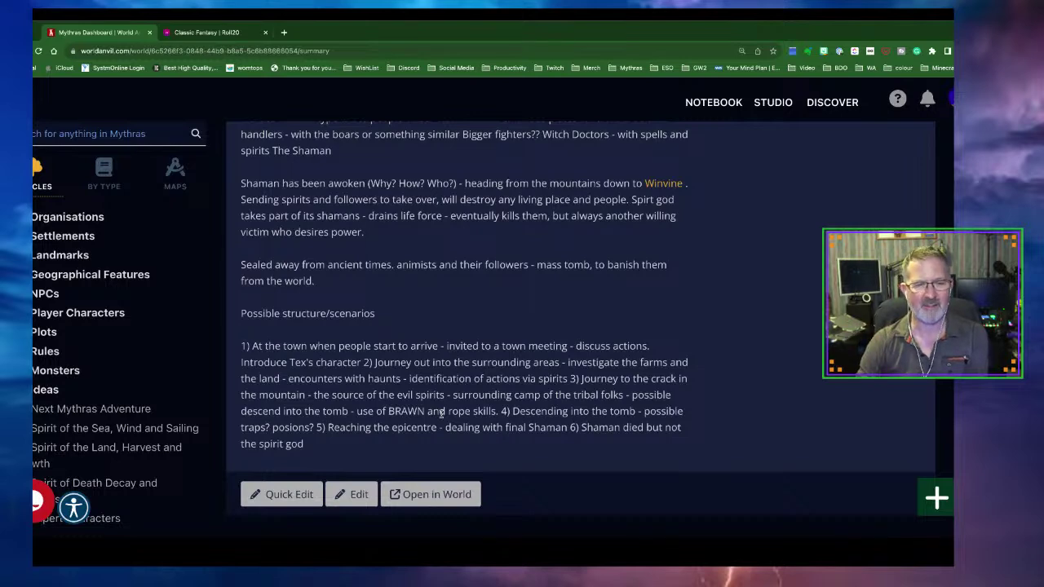
Step: Check the Mine Level 3 map in Roll20, and return to World Anvil to reread the adventure plot from its scenarios up to its title
left_click(219, 36)
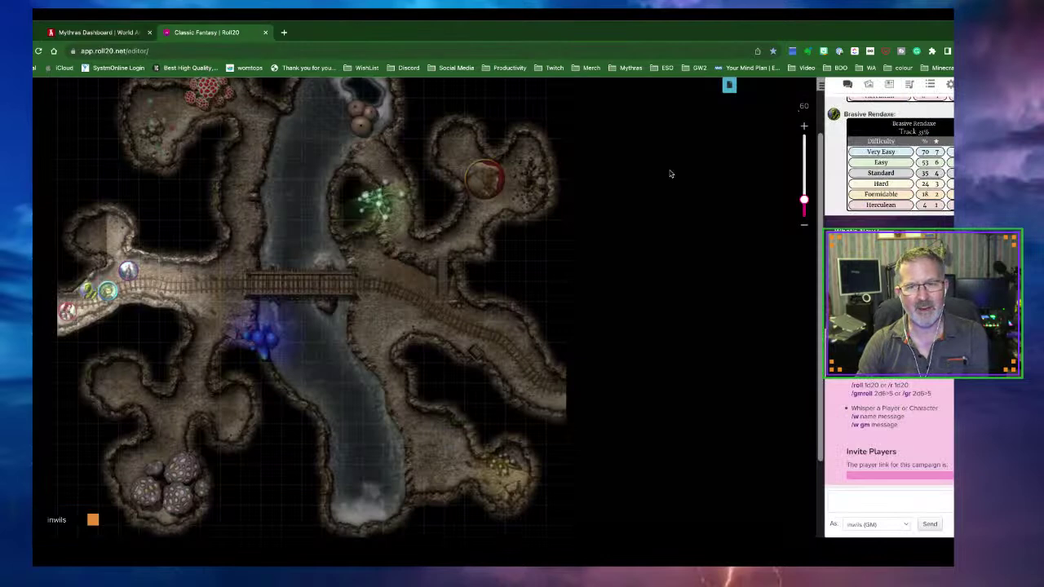
scroll(356, 303, "up", 1)
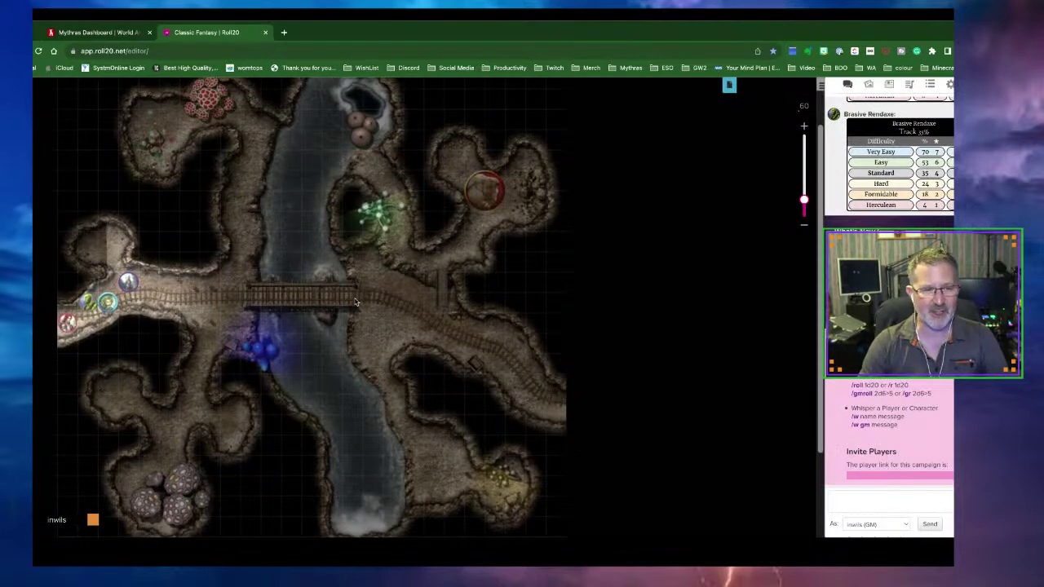
left_click(87, 34)
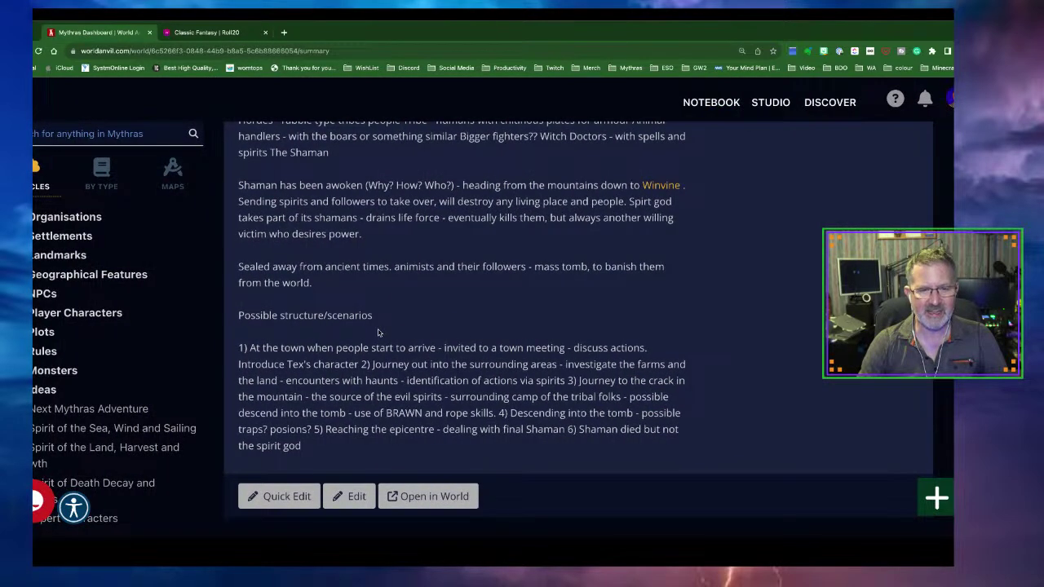
scroll(378, 331, "up", 3)
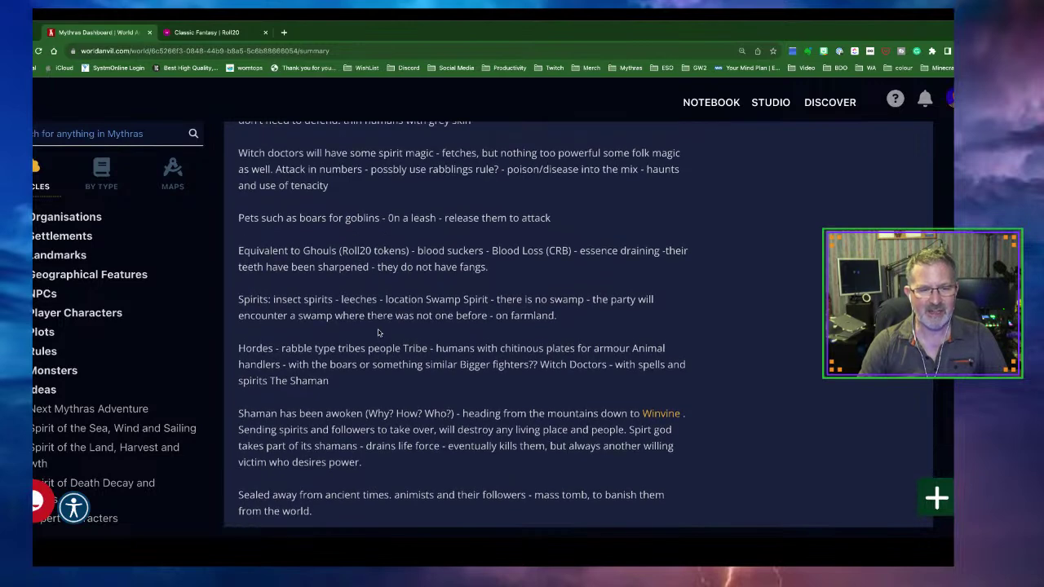
scroll(378, 332, "down", 1)
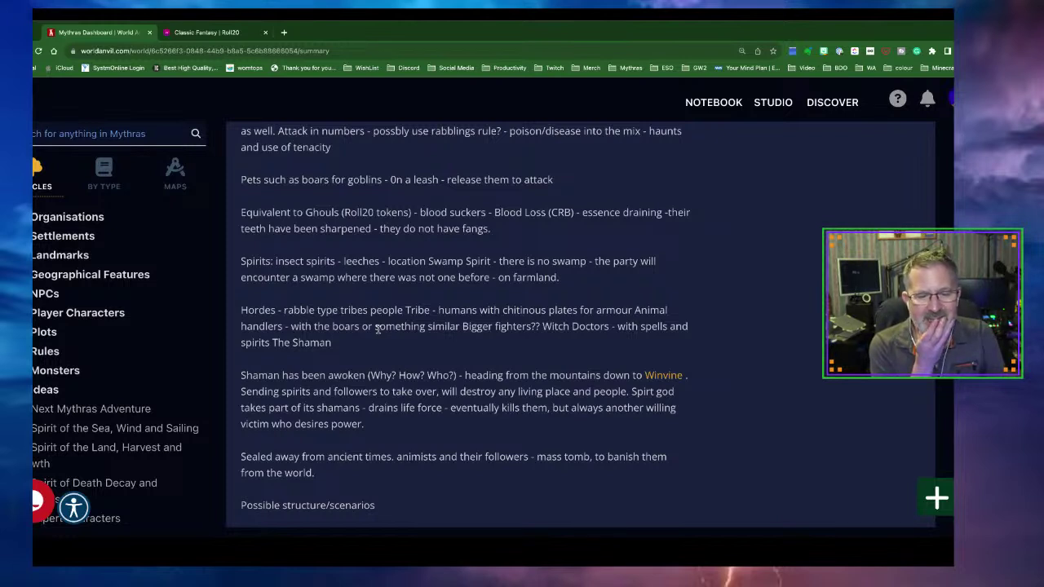
scroll(477, 348, "up", 3)
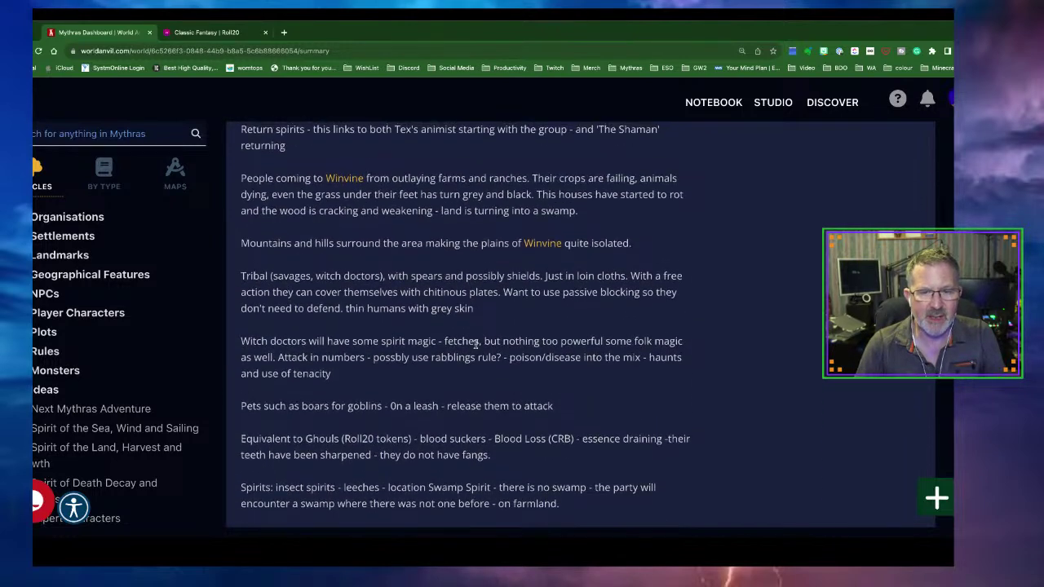
scroll(477, 347, "up", 2)
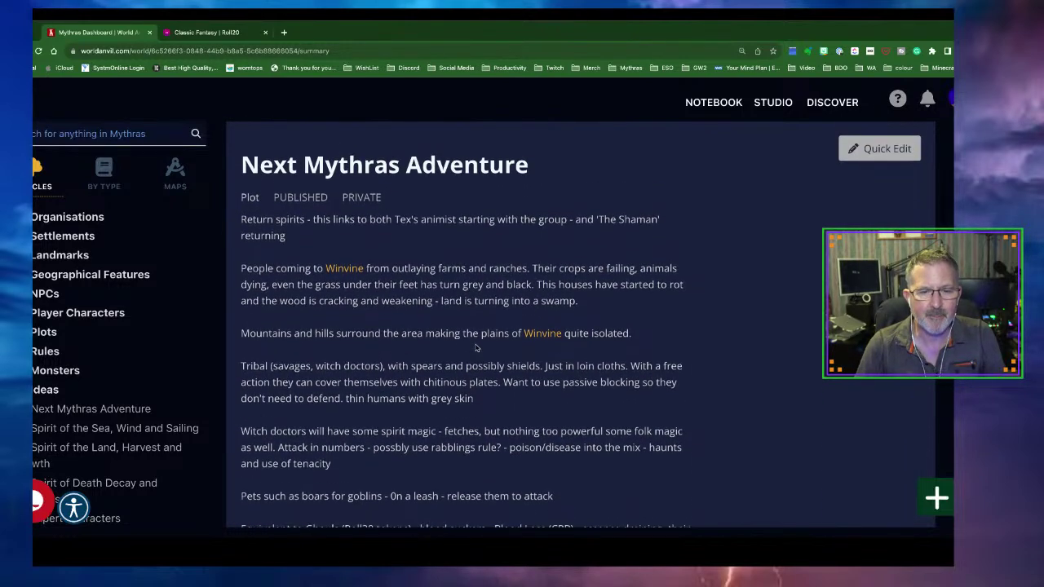
Step: Open the "Next Mythras Adventure" plot for quick editing, with its opening paragraphs in view
scroll(477, 348, "down", 1)
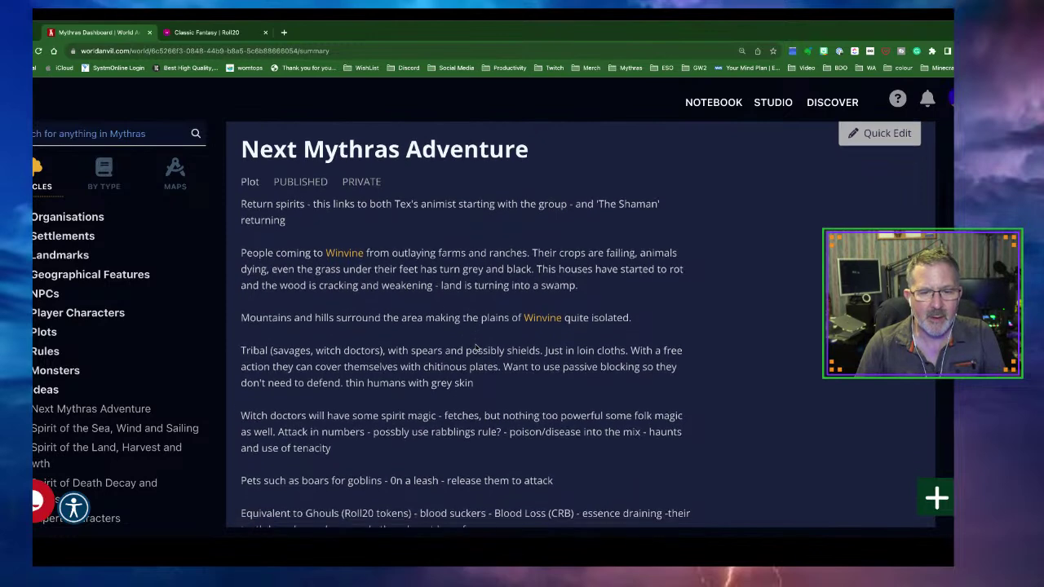
scroll(477, 349, "up", 1)
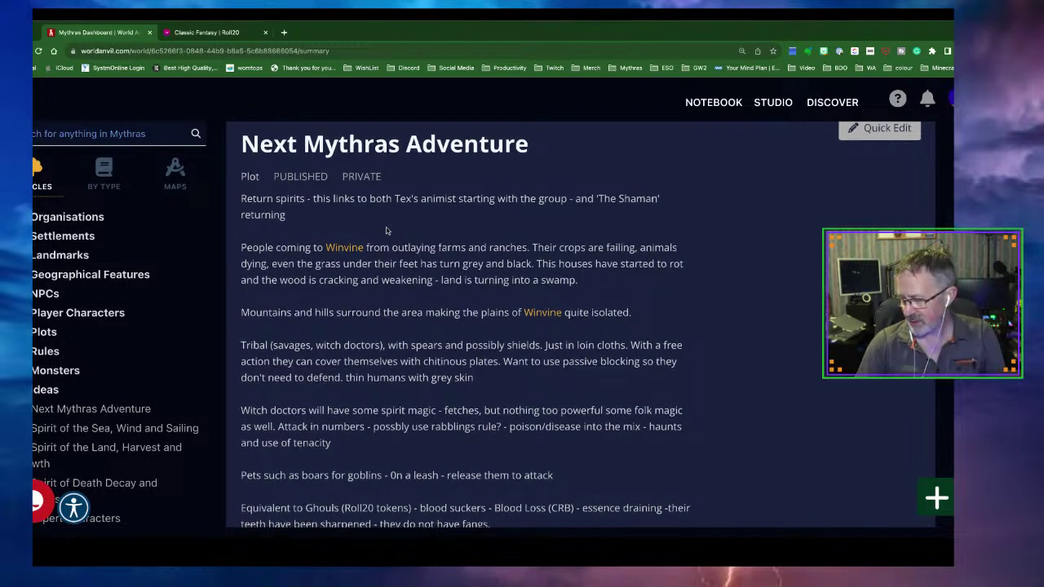
left_click(915, 130)
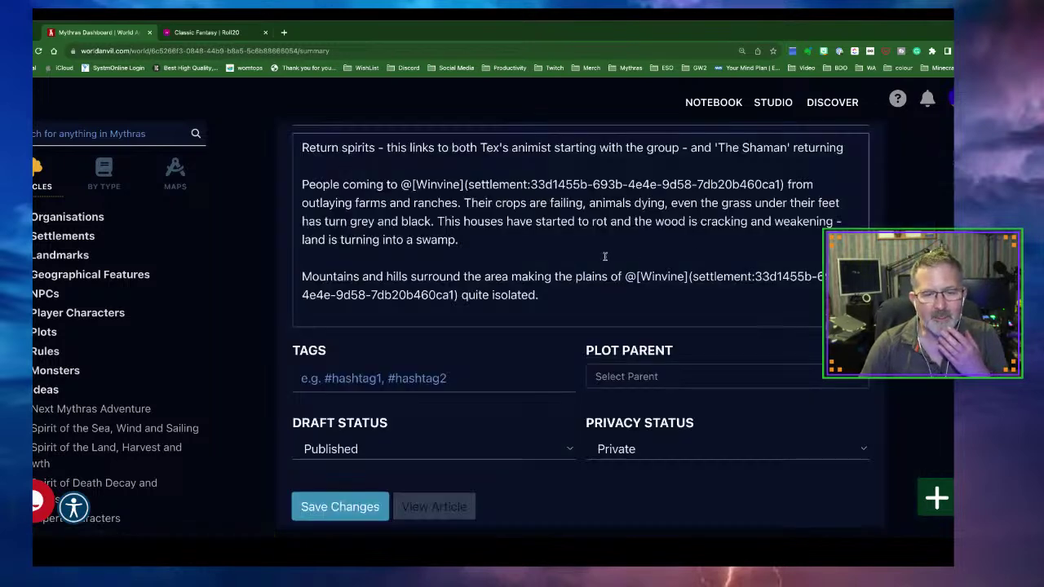
scroll(604, 256, "up", 1)
scroll(601, 256, "right", 1)
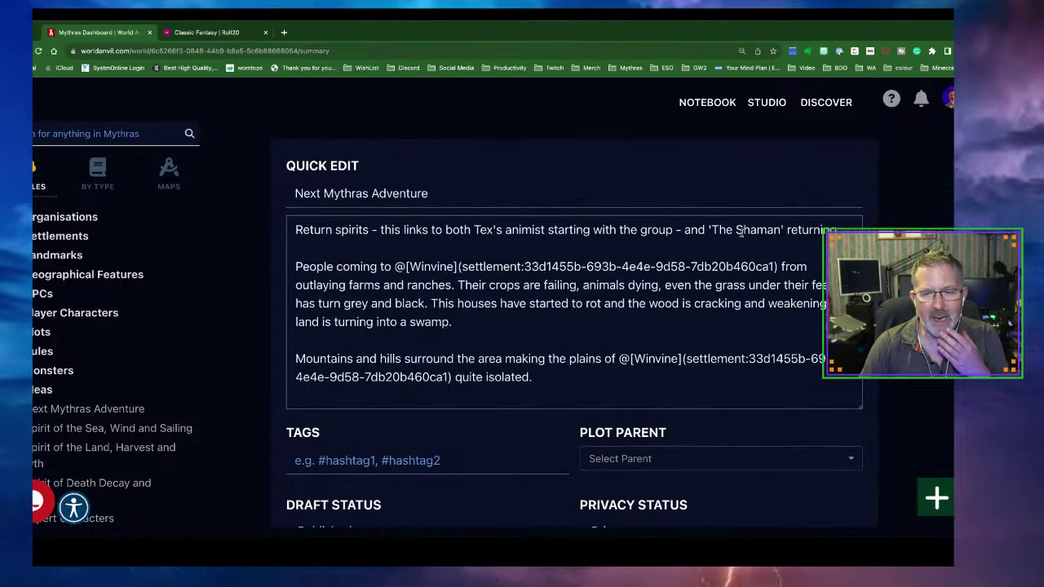
Step: Add a separate paragraph after the opening return-spirits line, asking how the animist's player will be introduced
left_click(844, 230)
key("Return")
key("Return")
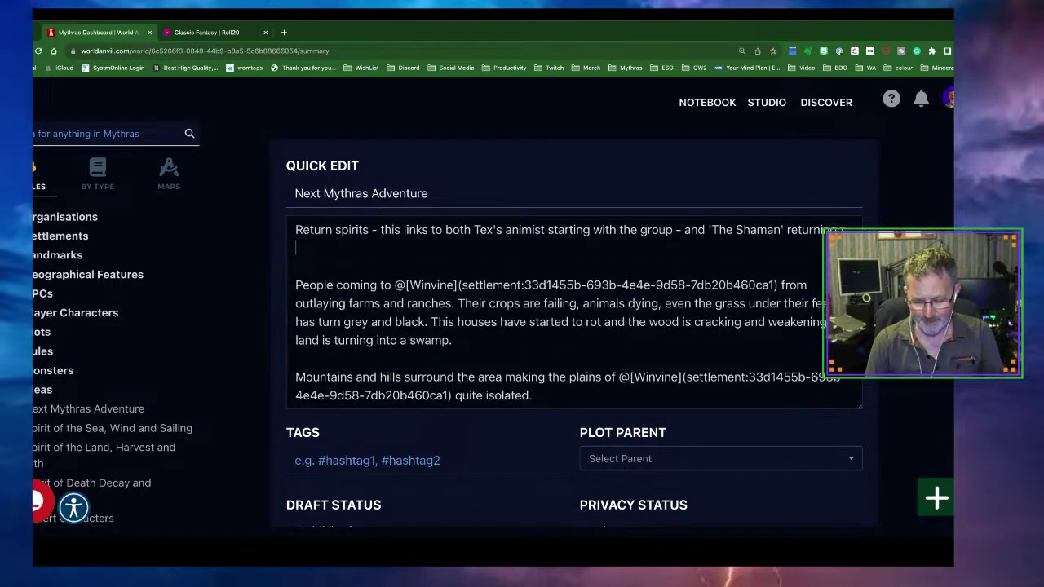
type("Hoq")
key("BackSpace")
key("BackSpace")
type("w wil")
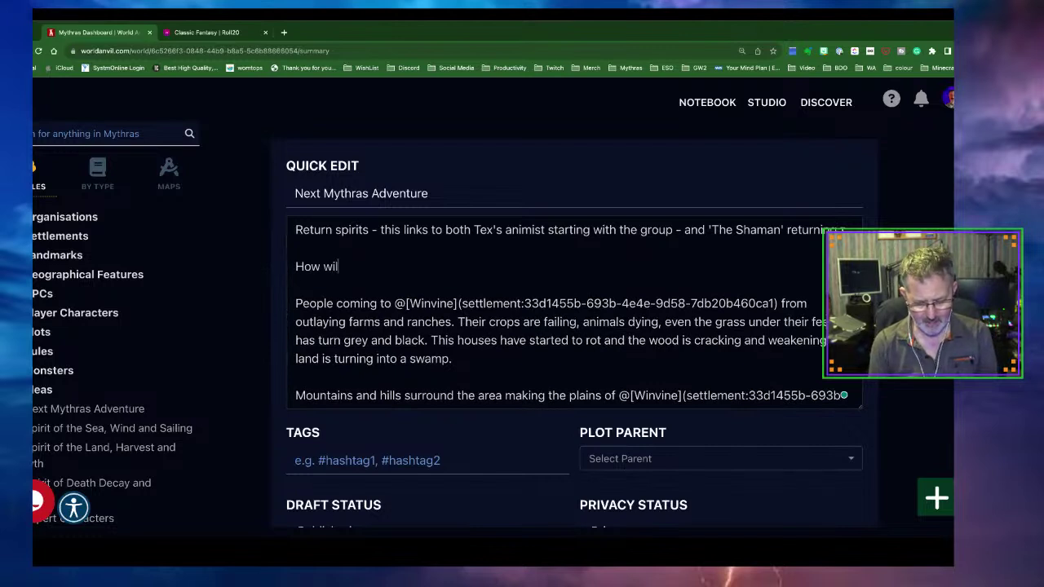
type("l Te")
key("BackSpace")
key("BackSpace")
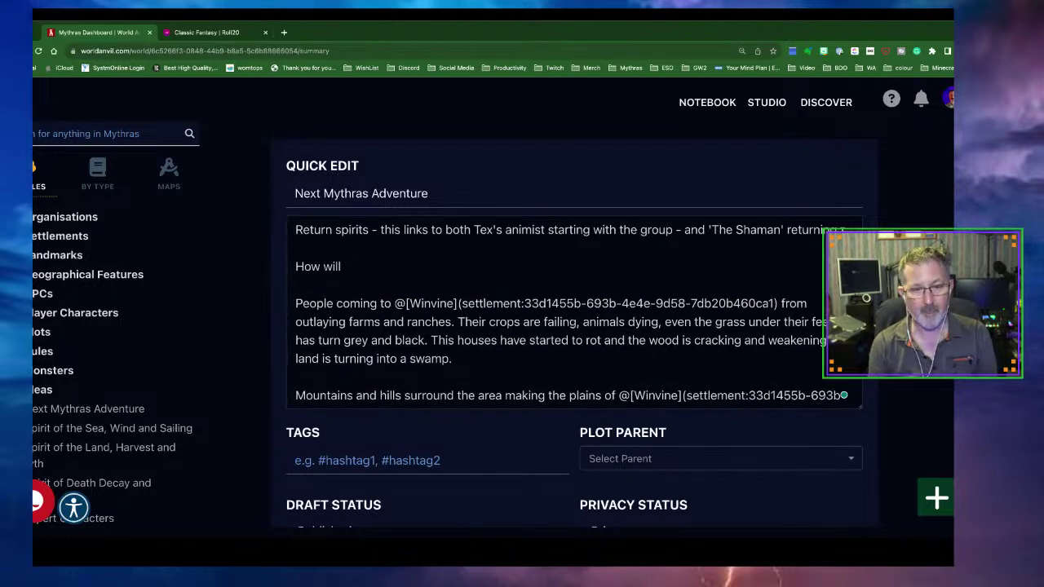
type("Tex ")
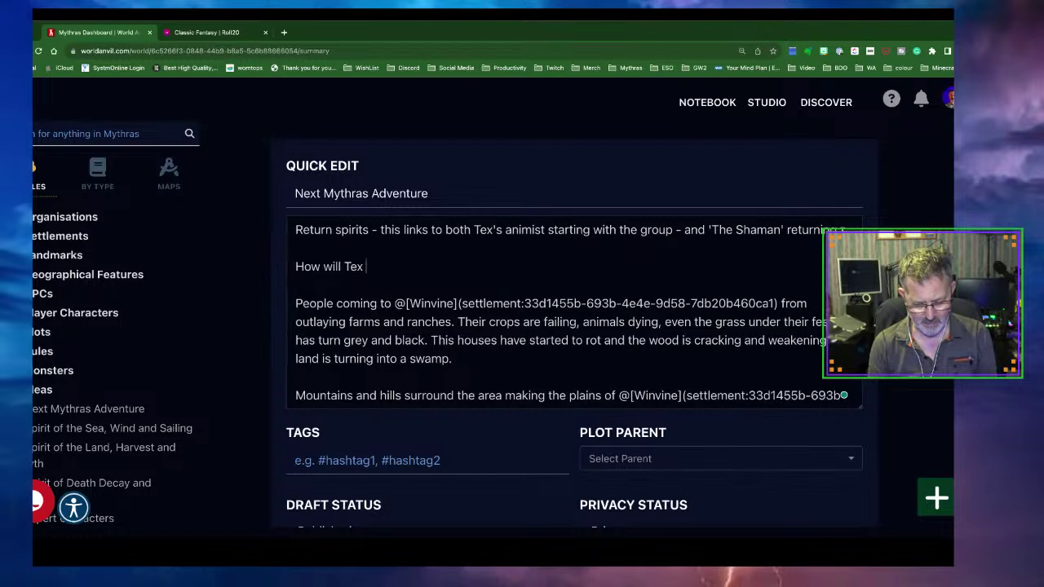
type("be introduced.")
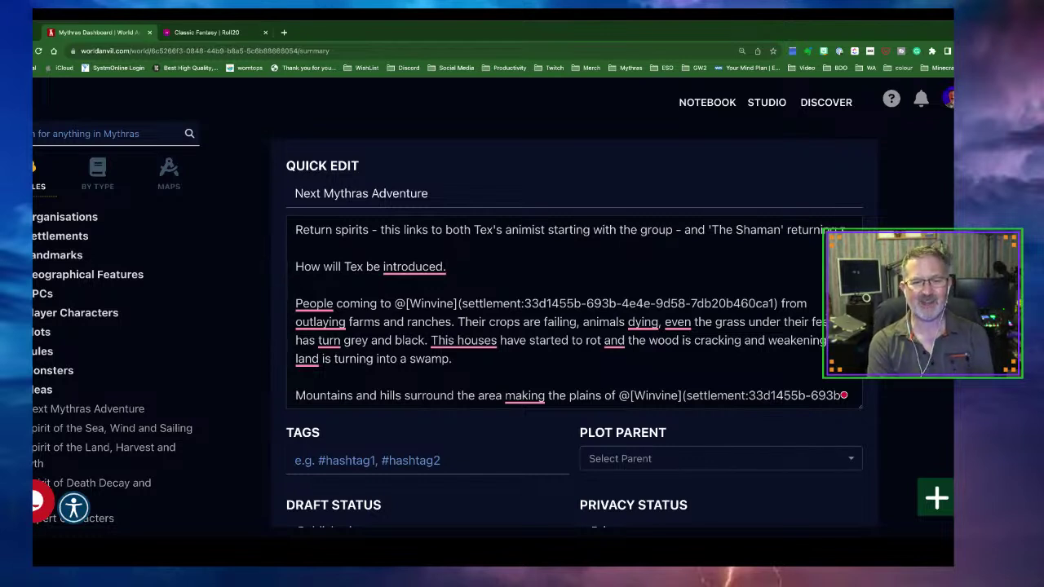
key("BackSpace")
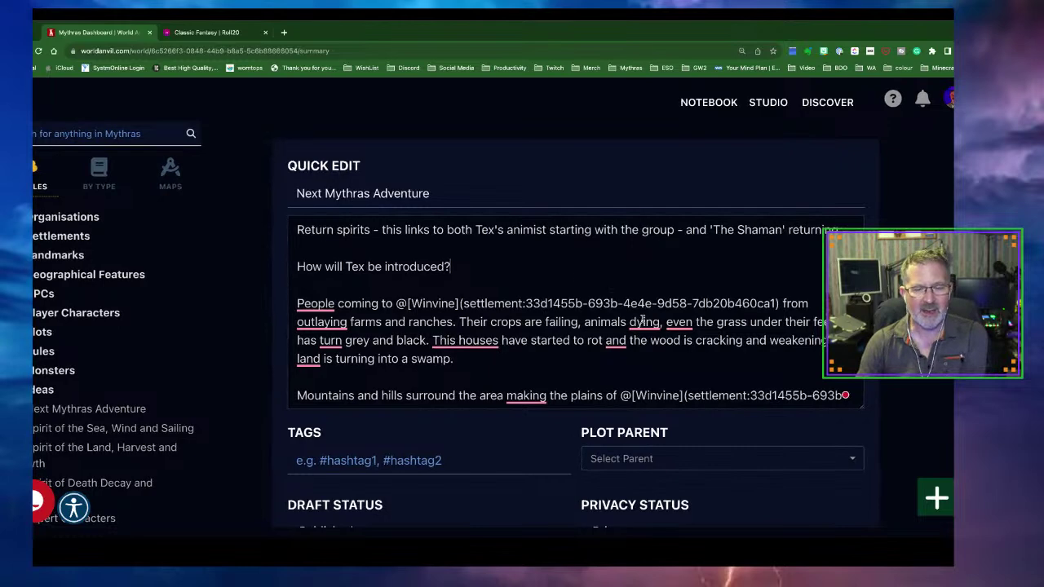
Step: Save the plot changes and reread its notes from the Shaman section back up to the opening paragraph
scroll(699, 295, "down", 5)
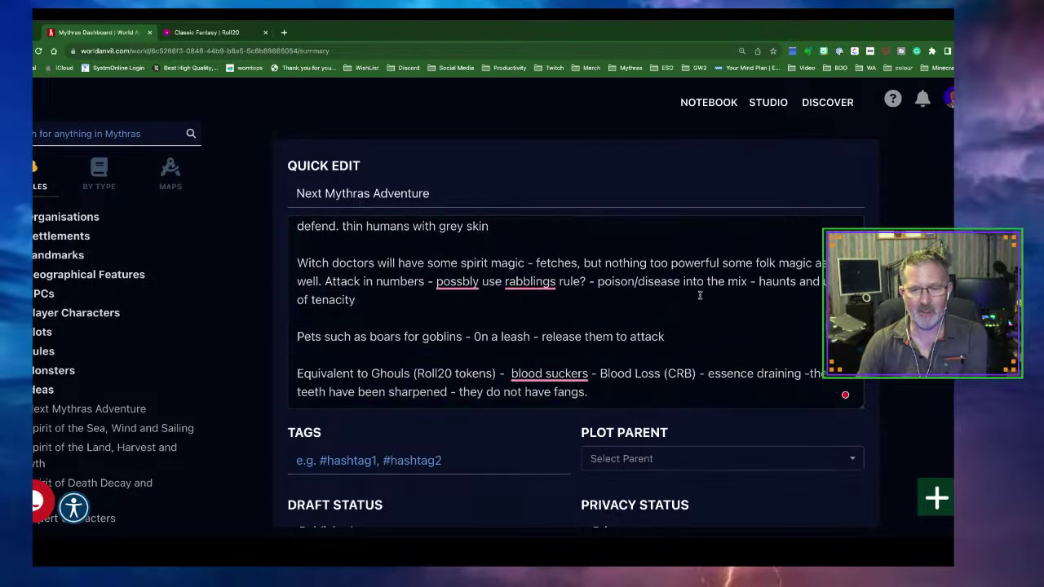
scroll(738, 375, "down", 4)
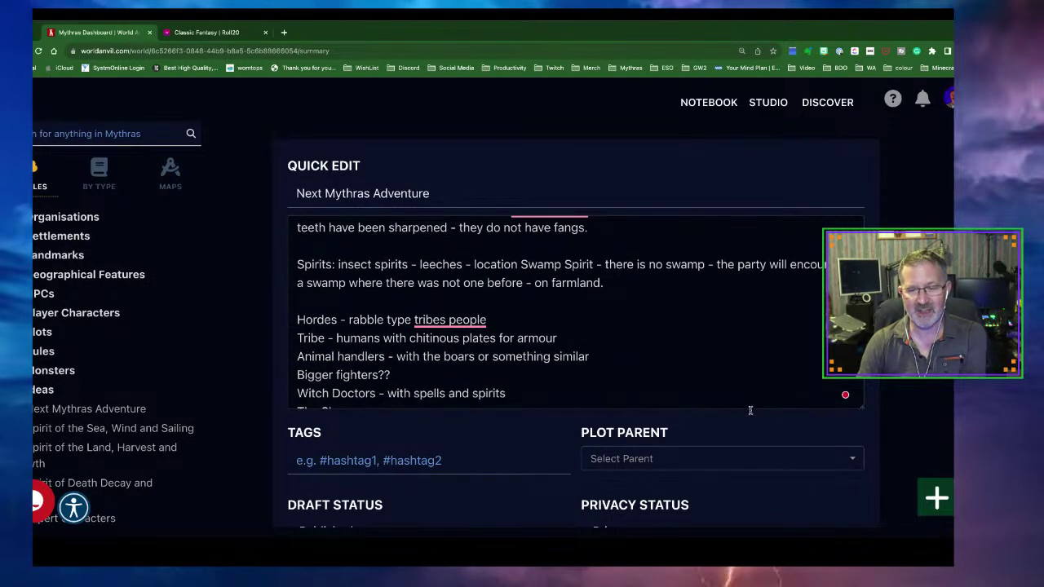
scroll(749, 423, "down", 1)
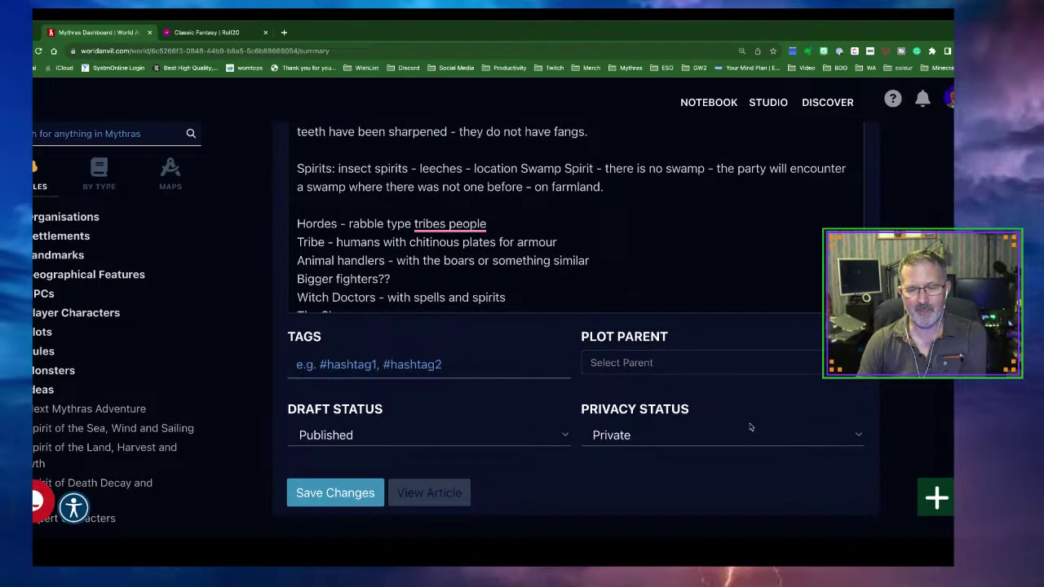
left_click(302, 493)
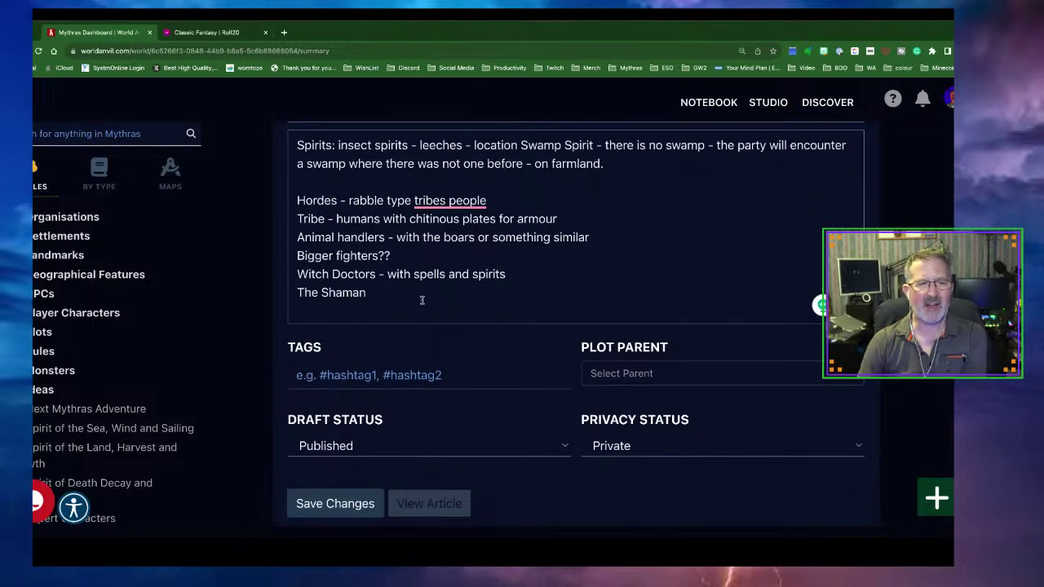
key("ctrl+v")
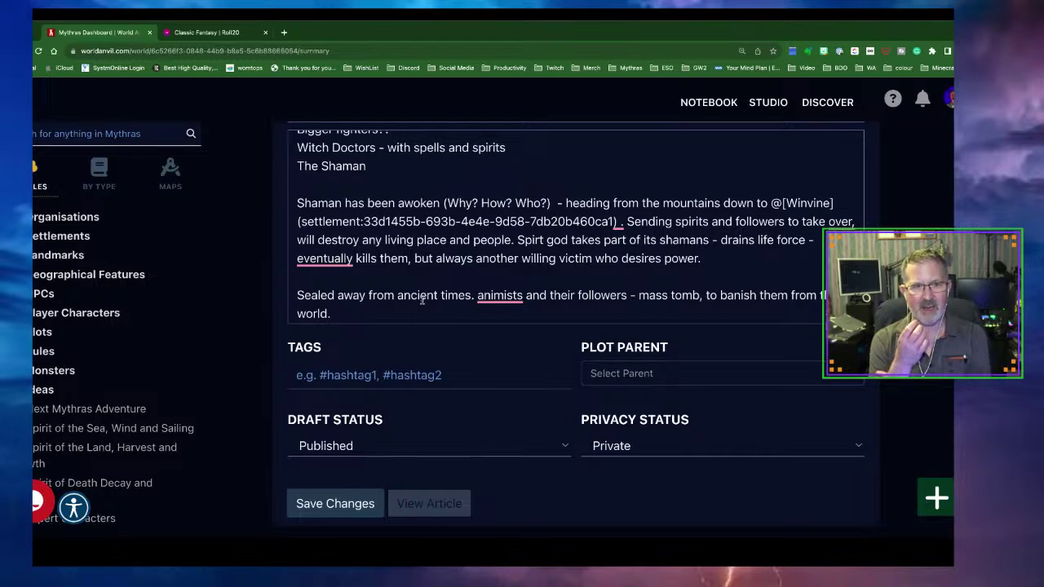
scroll(419, 256, "up", 6)
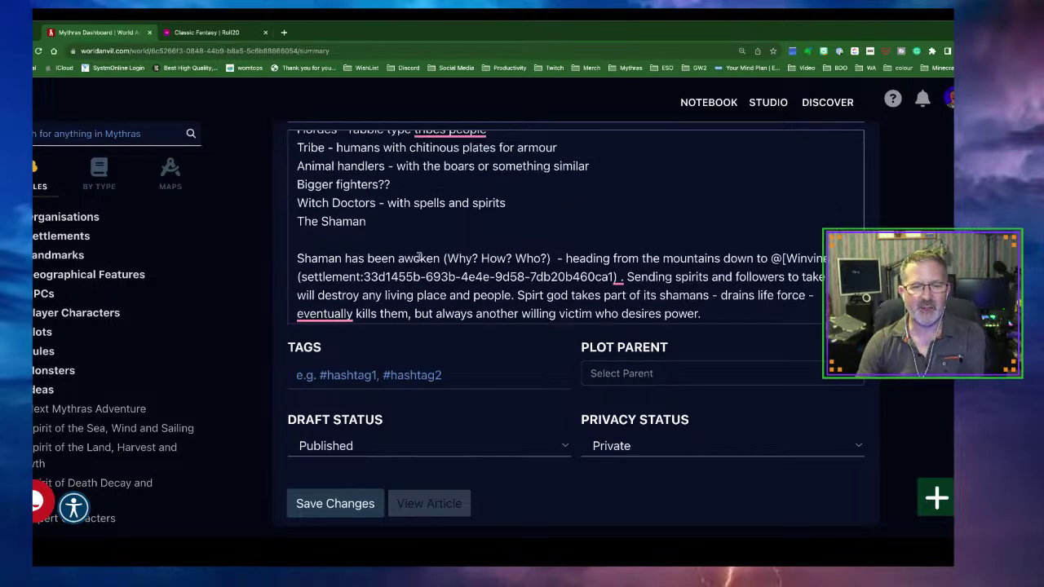
scroll(418, 256, "up", 8)
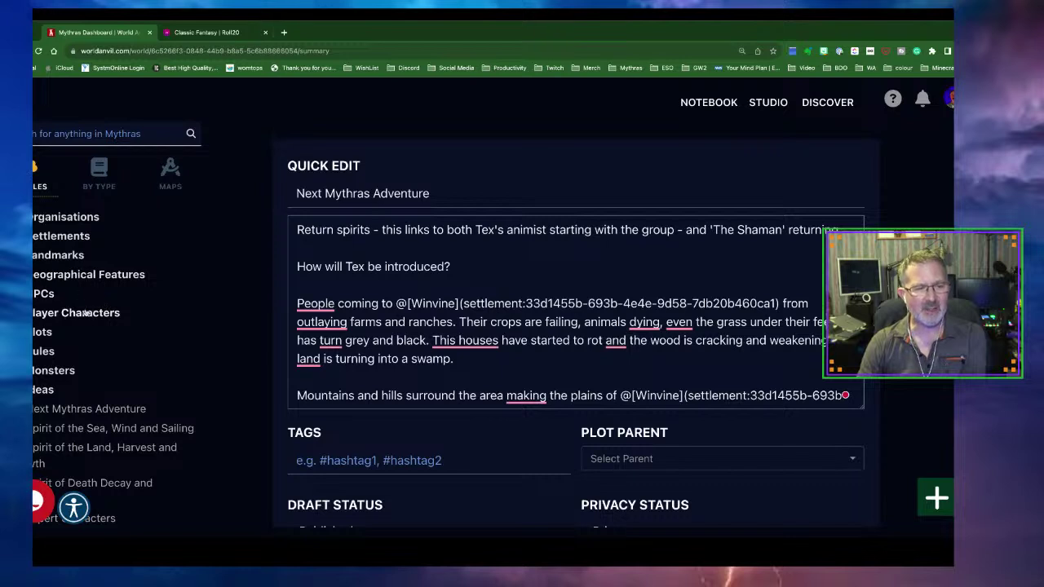
Step: Open the "Overview - The Harpy Queen!" plot from the Plots category and read its outline and list of sub-articles
left_click(43, 331)
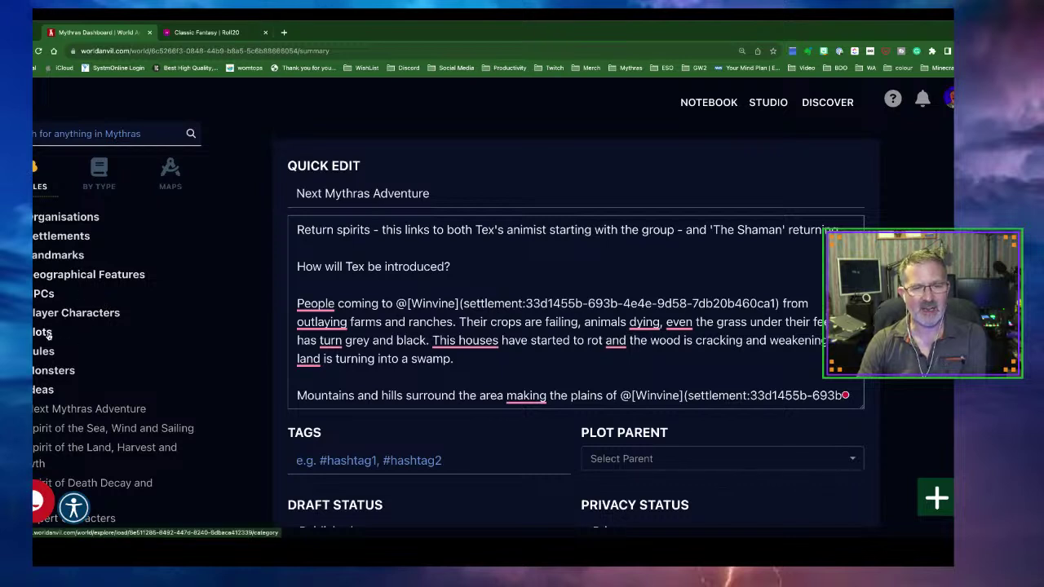
scroll(122, 293, "down", 3)
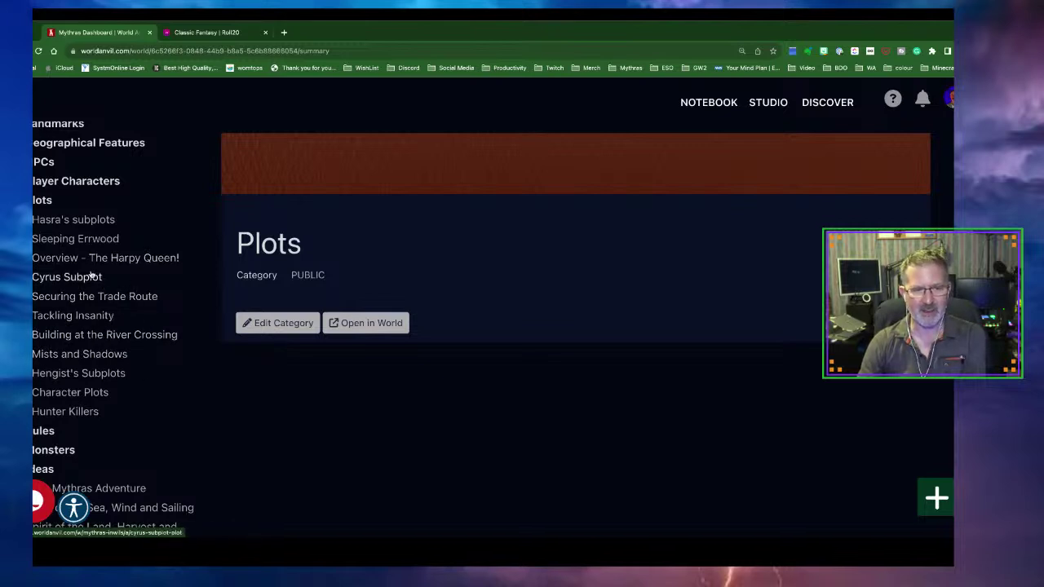
left_click(132, 260)
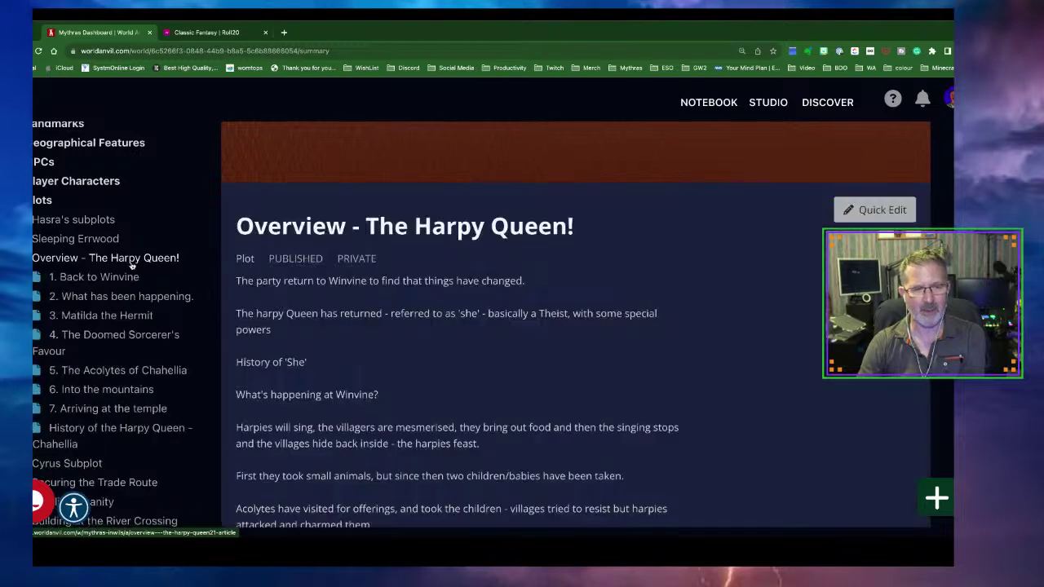
scroll(423, 355, "down", 6)
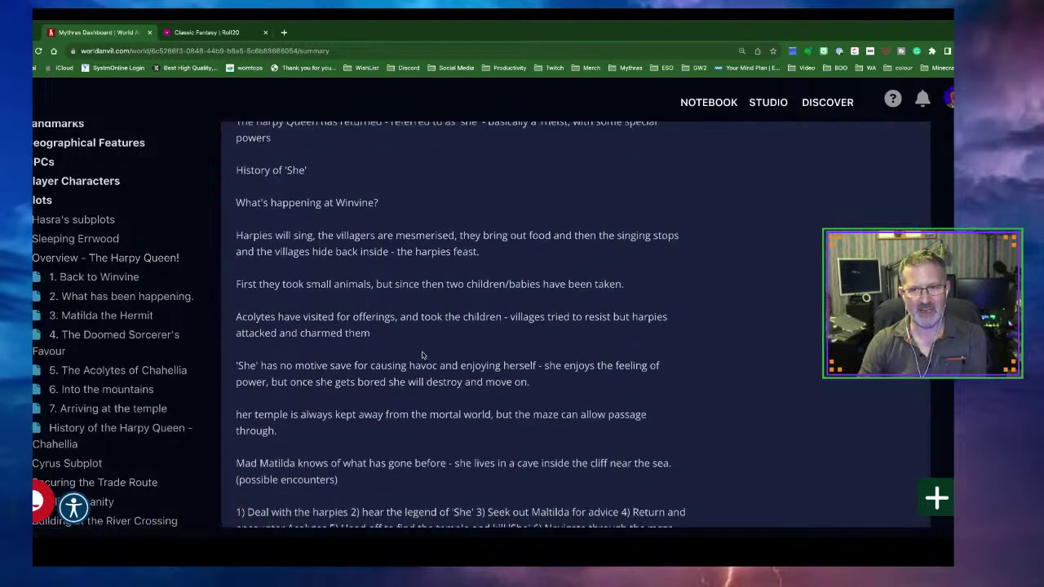
scroll(422, 352, "down", 2)
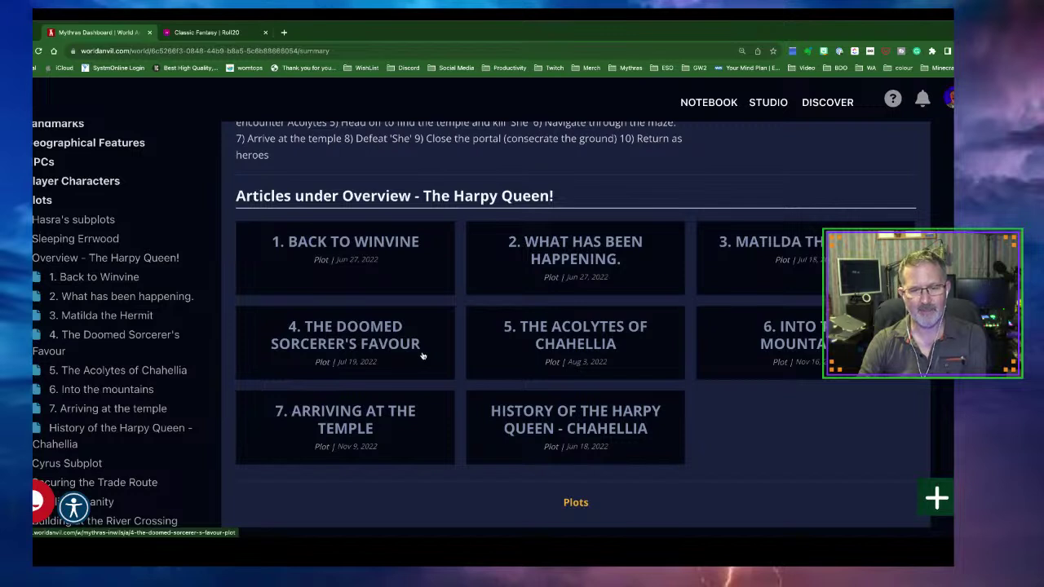
scroll(423, 355, "up", 1)
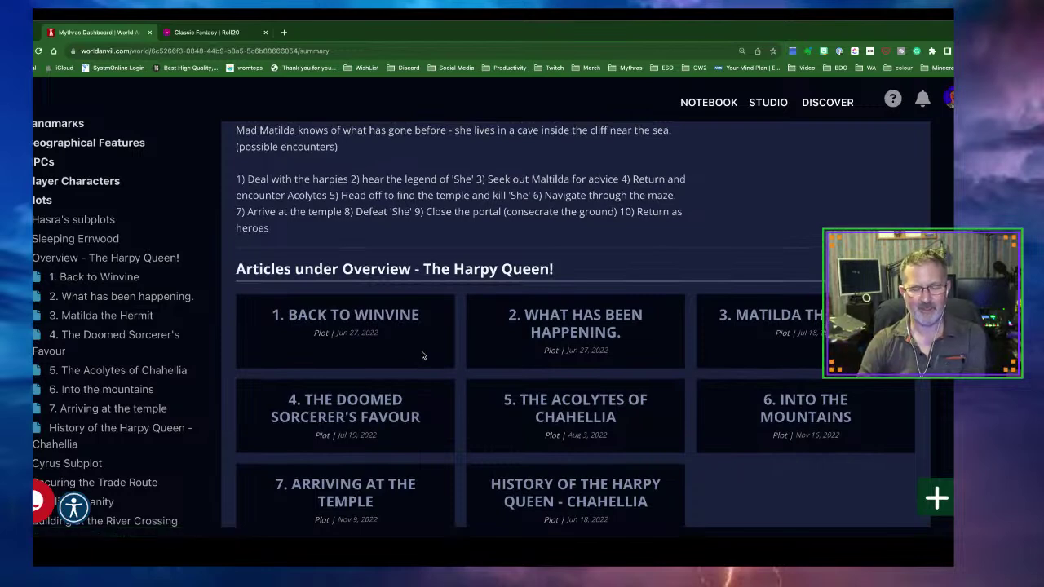
scroll(421, 355, "down", 2)
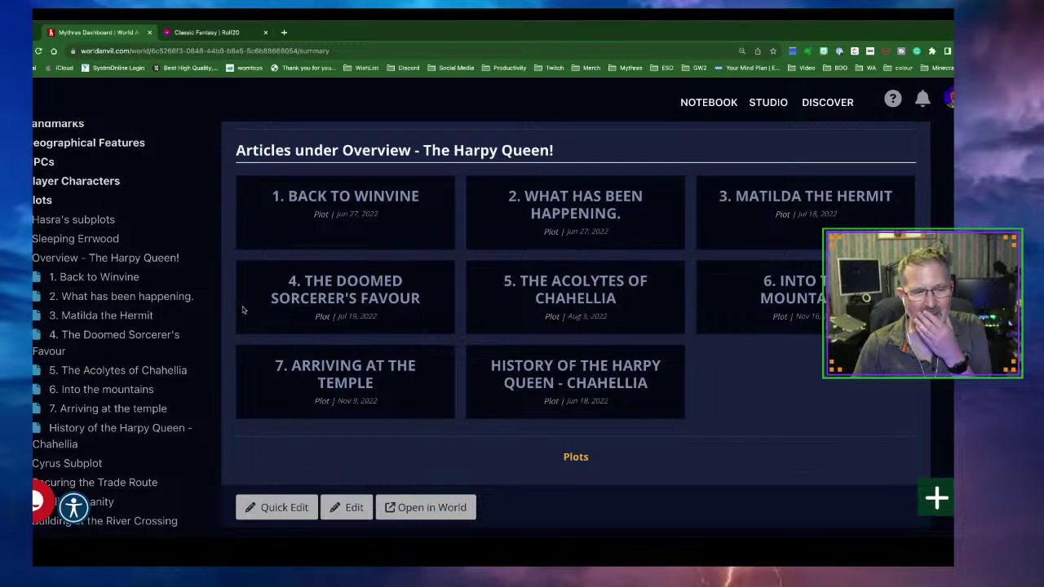
Step: Collapse the Plots category and reopen "Next Mythras Adventure" to review its possible structure/scenarios
scroll(106, 269, "up", 3)
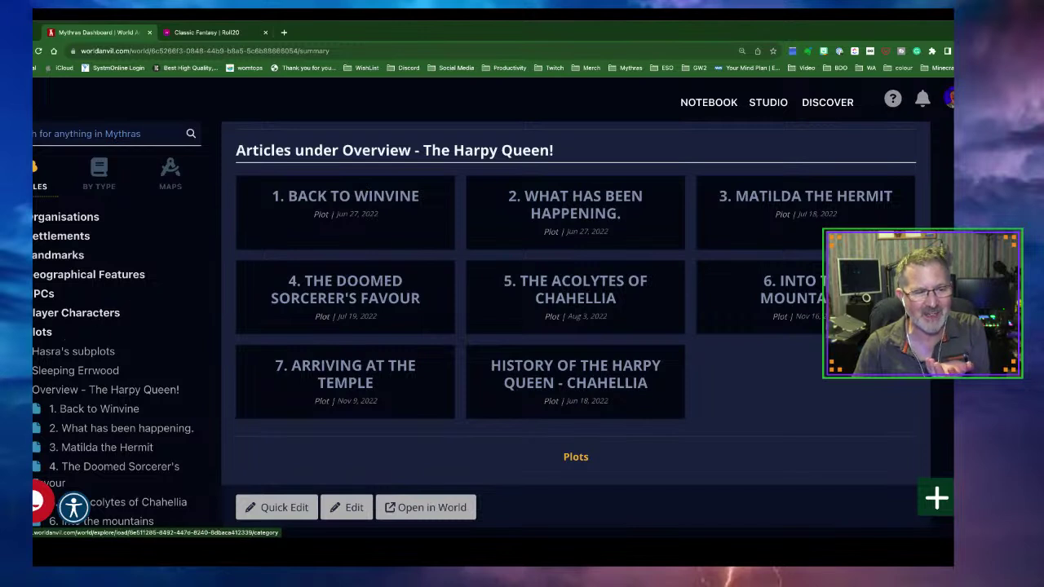
left_click(84, 335)
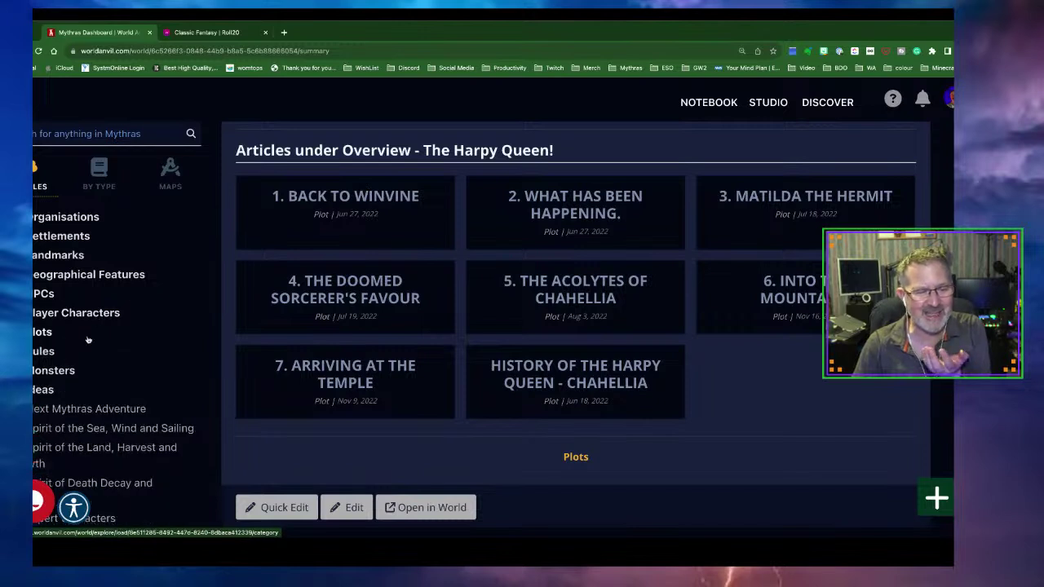
left_click(85, 410)
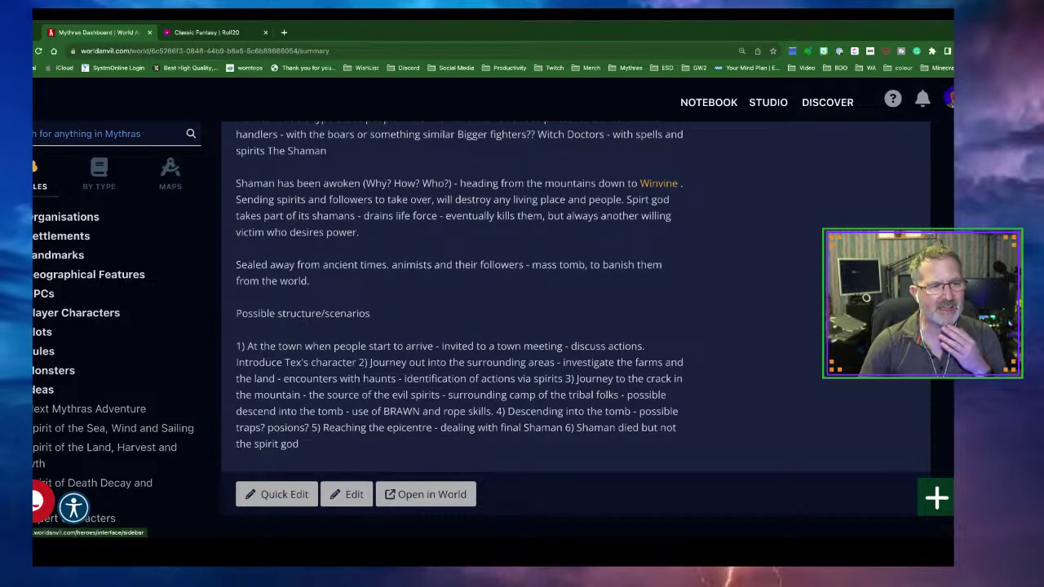
Step: Switch to the Classic Fantasy world and open its list of articles
left_click(51, 136)
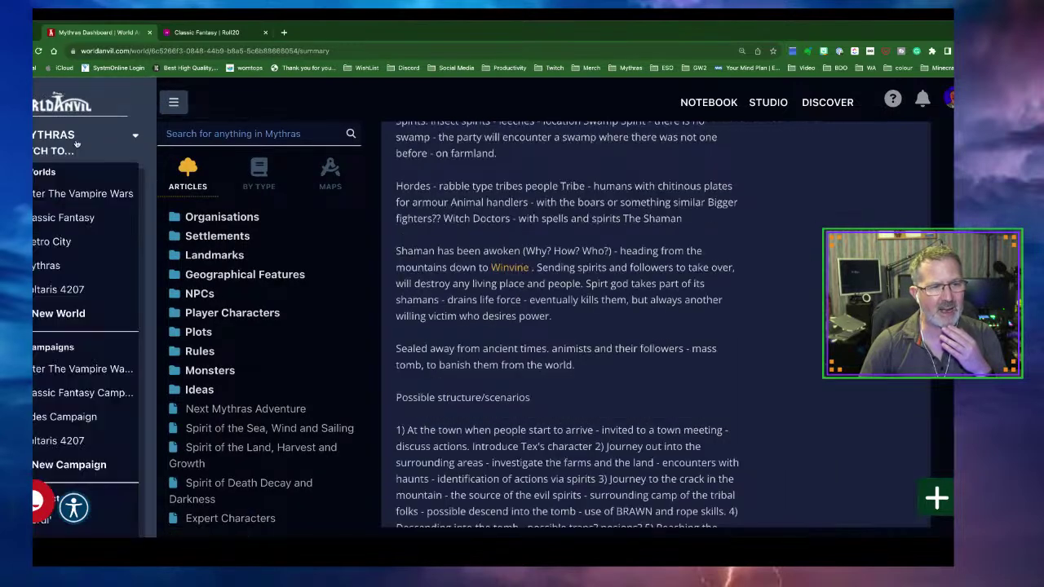
left_click(61, 220)
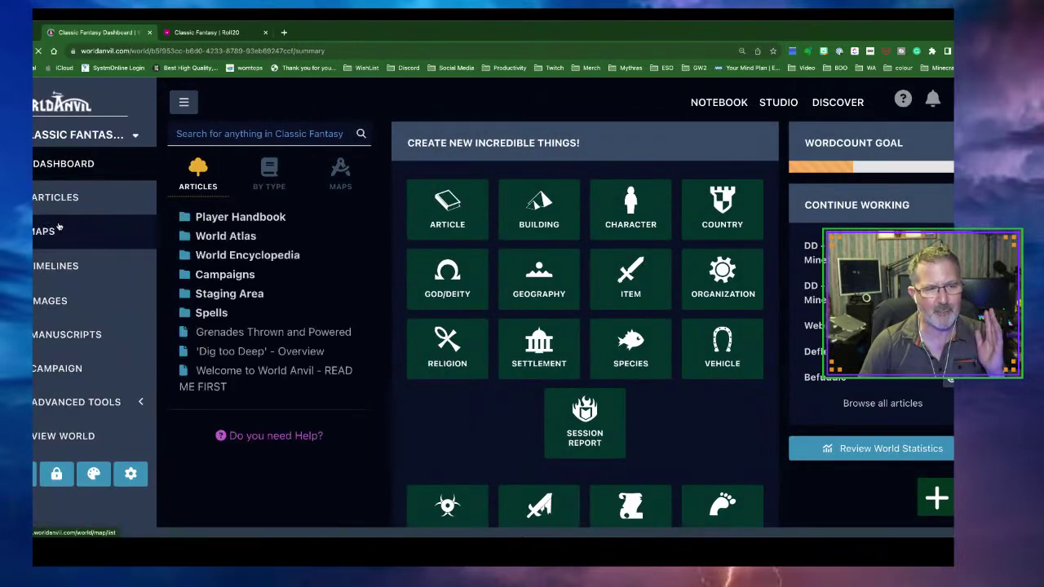
left_click(51, 207)
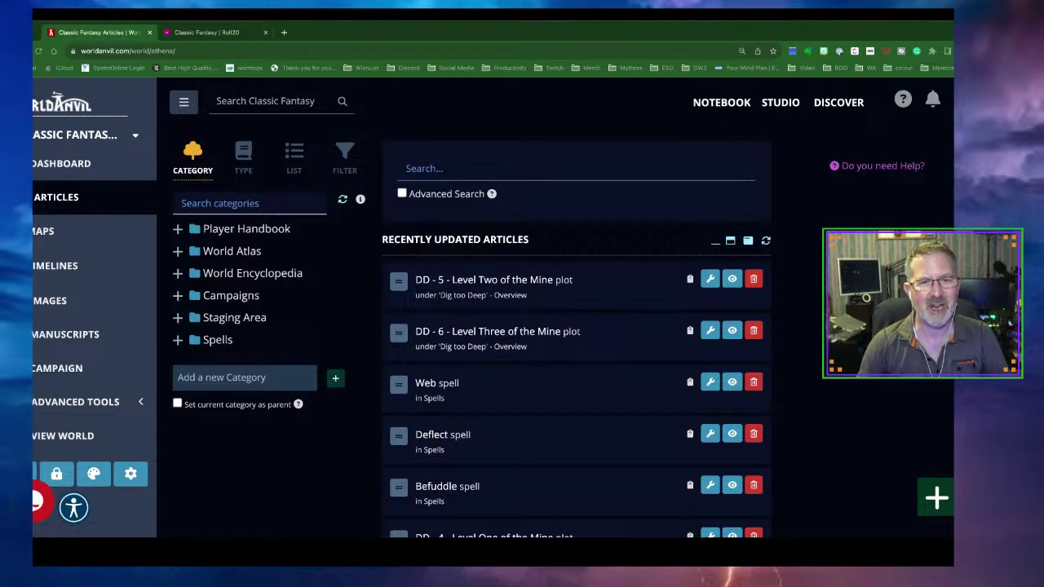
Step: Switch to YouTube in a new browser tab and open the signed-in account's own channel
left_click(284, 33)
left_click(549, 271)
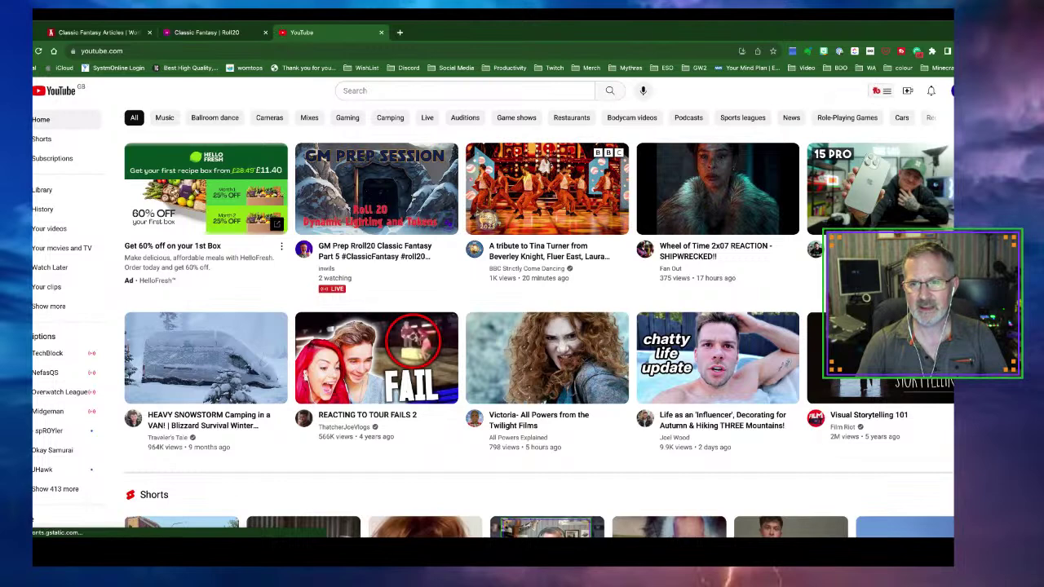
left_click(950, 90)
left_click(889, 164)
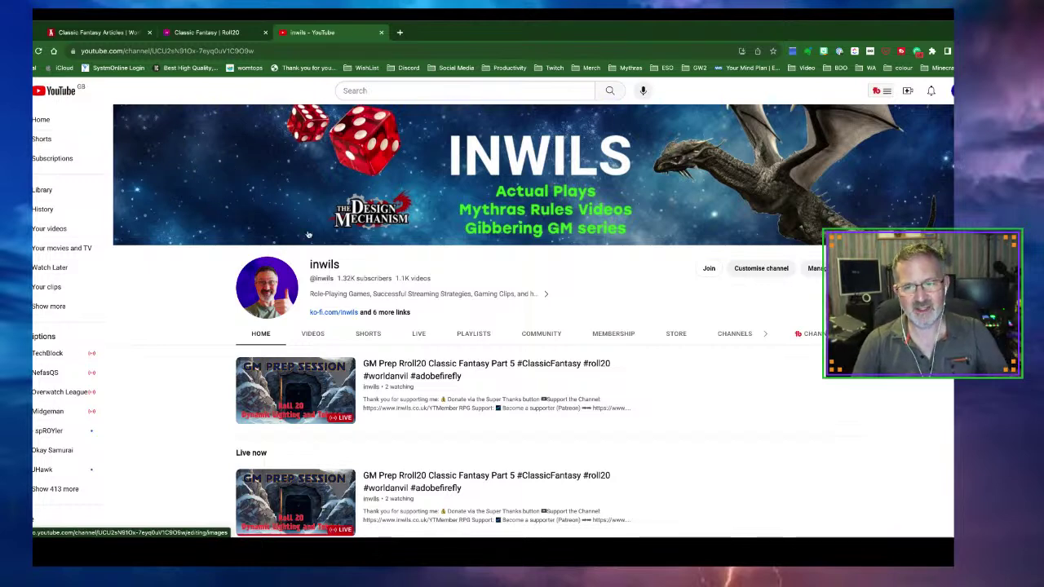
Step: Look through the channel's home page, covering its shorts and the "GMing and Rules" playlists, and return to the banner
scroll(445, 317, "down", 1)
scroll(444, 317, "down", 3)
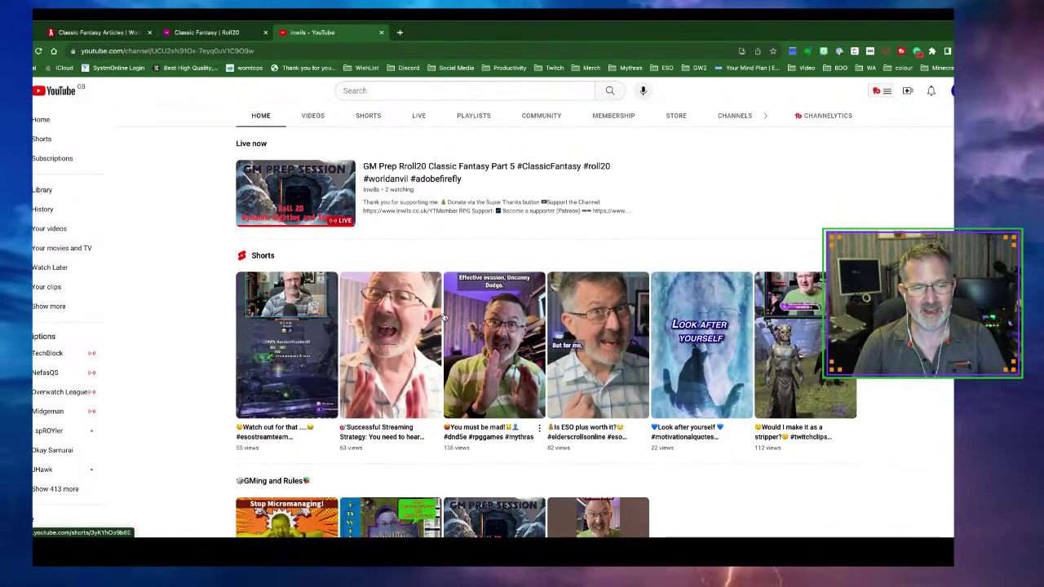
scroll(444, 317, "down", 2)
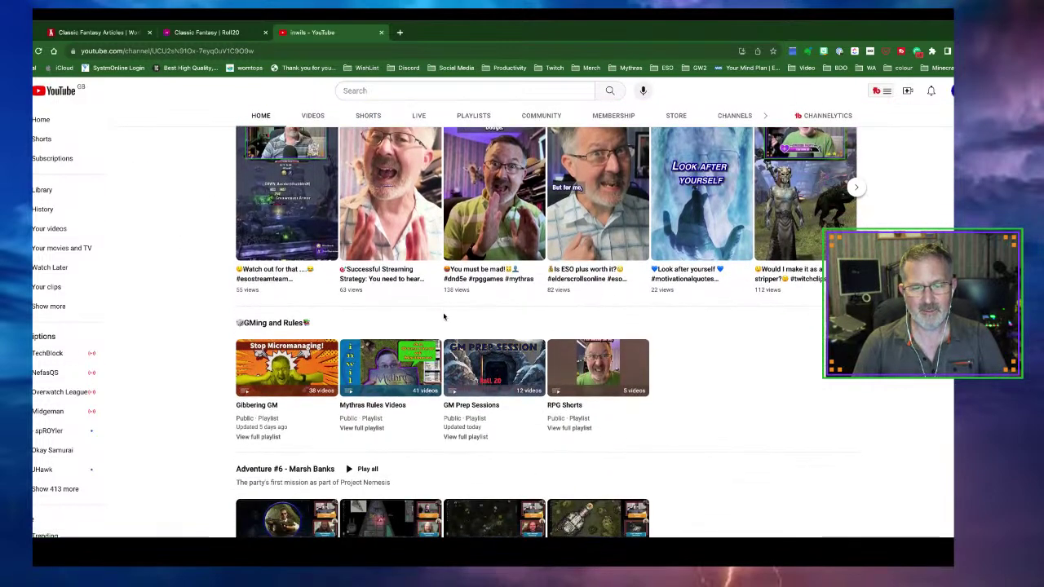
scroll(443, 316, "up", 6)
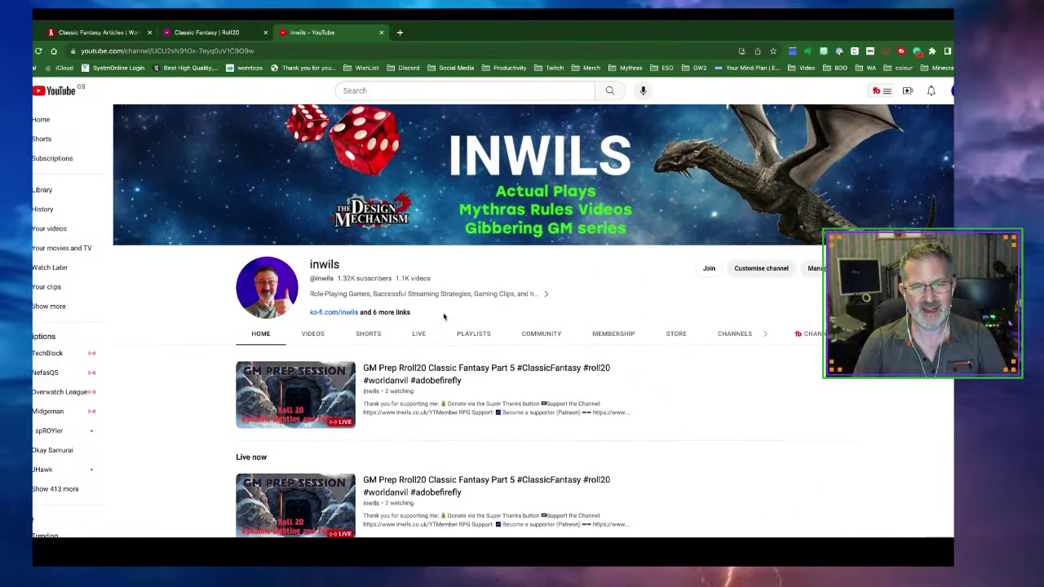
Step: Return to the YouTube home page, close its browser tab and switch back to the Classic Fantasy campaign in Roll20
left_click(40, 119)
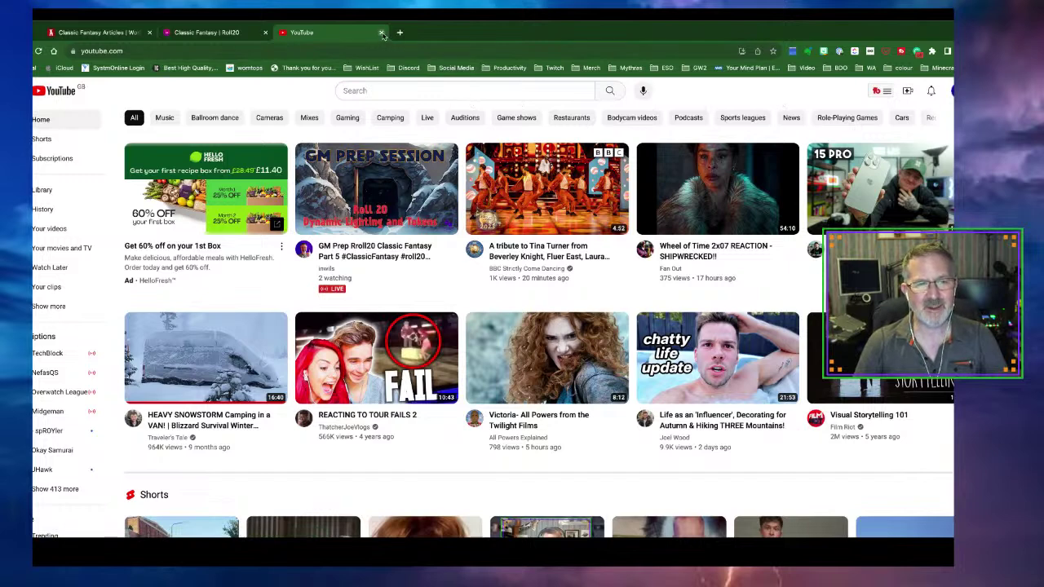
left_click(381, 32)
left_click(208, 33)
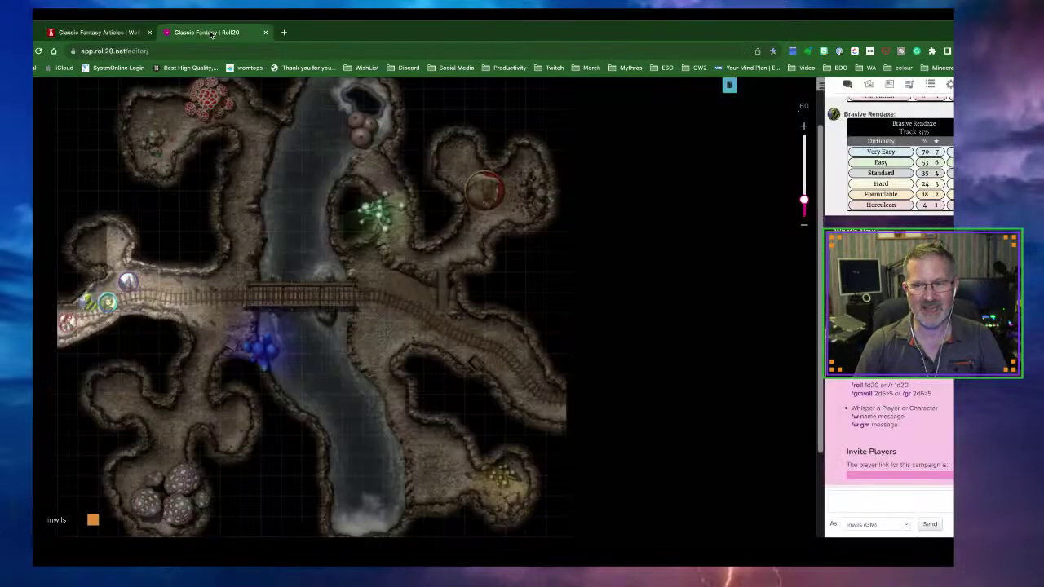
Step: Open the Snowy Travel map from the campaign's pages in place of the Mine Level 3 map
left_click(728, 88)
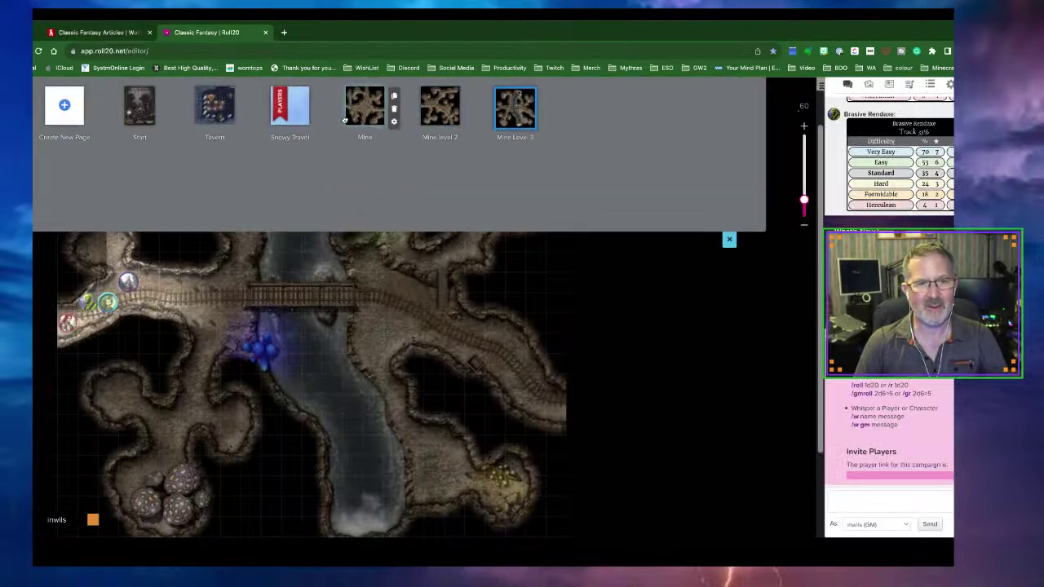
left_click(306, 116)
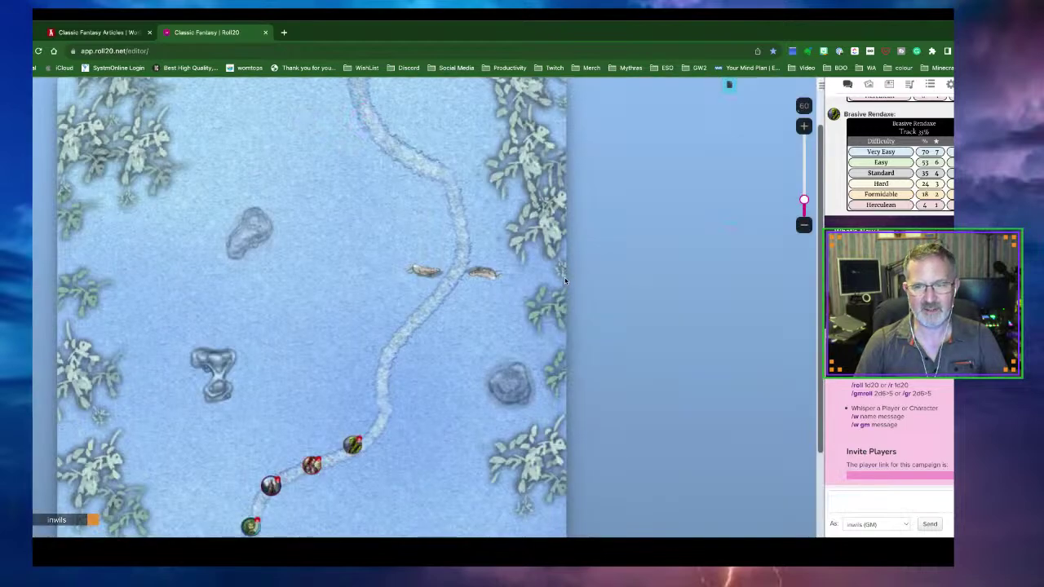
scroll(564, 281, "down", 3)
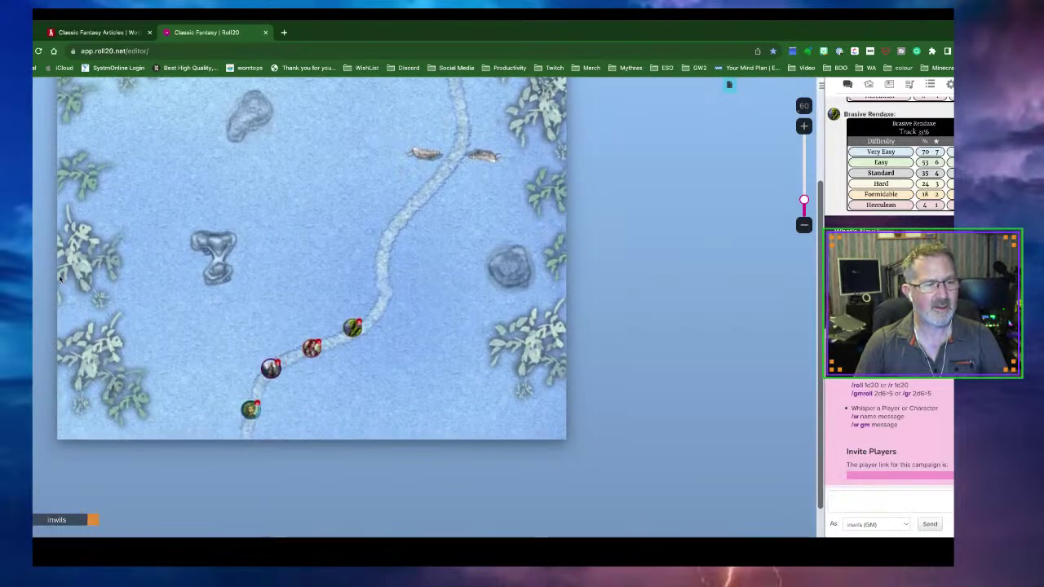
Step: Open the Turn Order tracker, move it up over the snowy map, enlarge it slightly, and close it
left_click(49, 277)
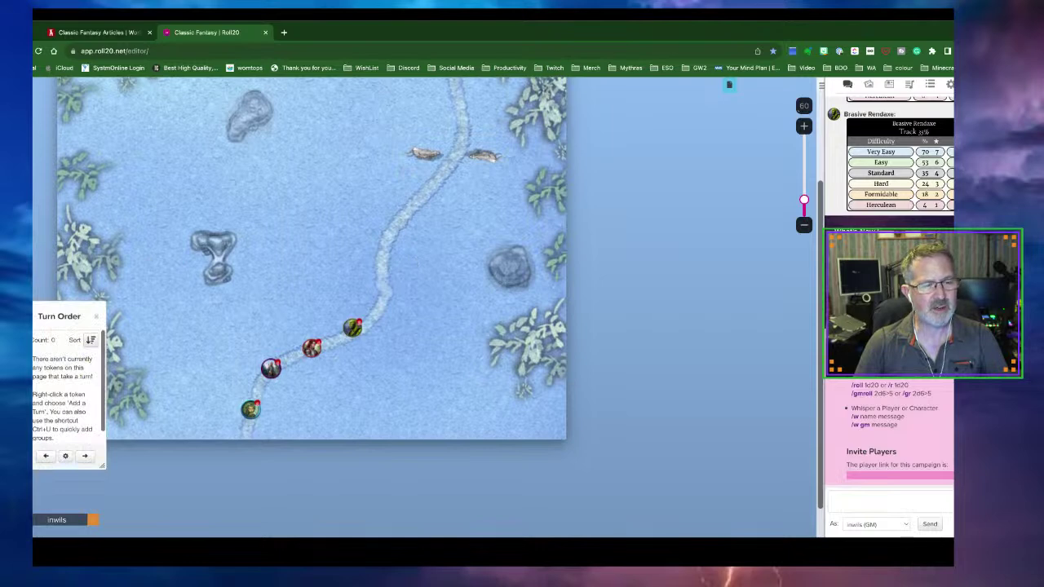
left_click_drag(51, 306, 75, 135)
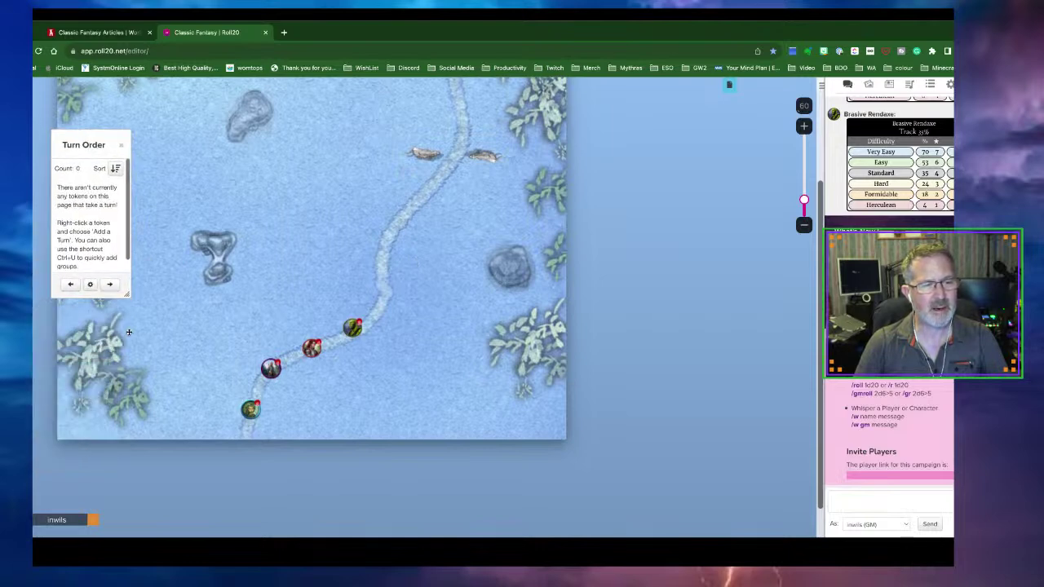
left_click_drag(127, 295, 151, 301)
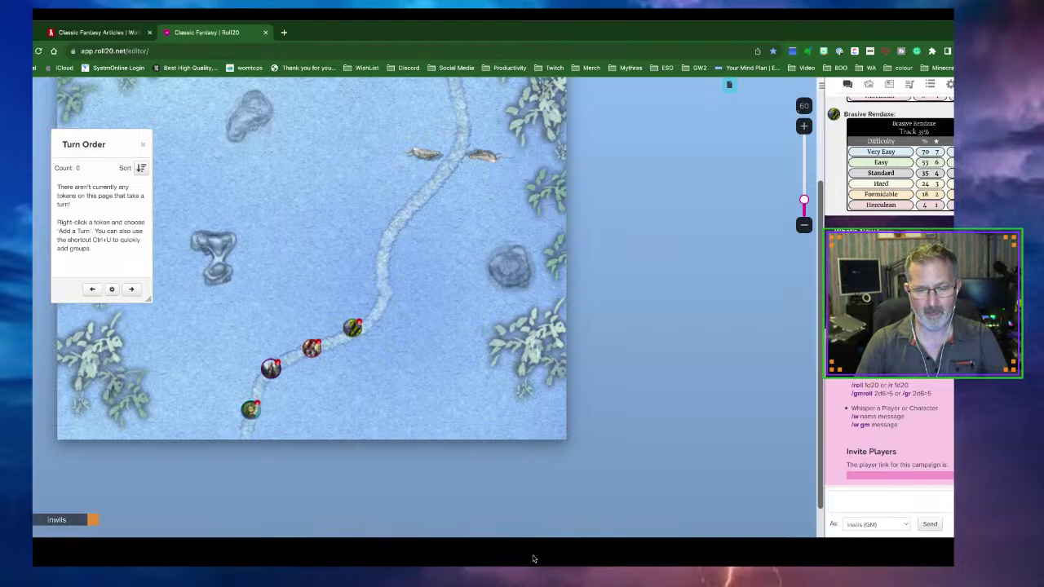
left_click(684, 556)
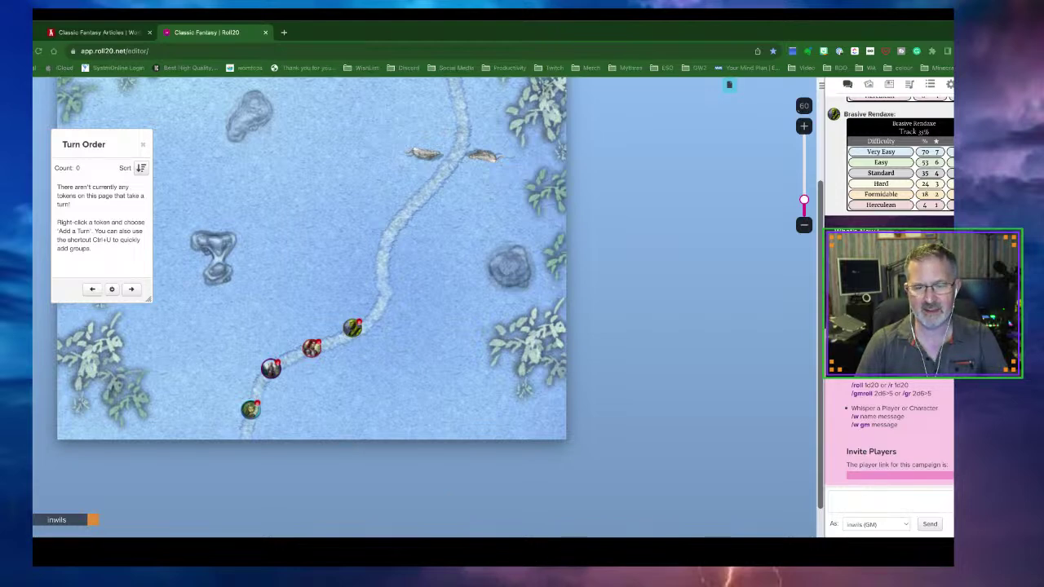
left_click(597, 517)
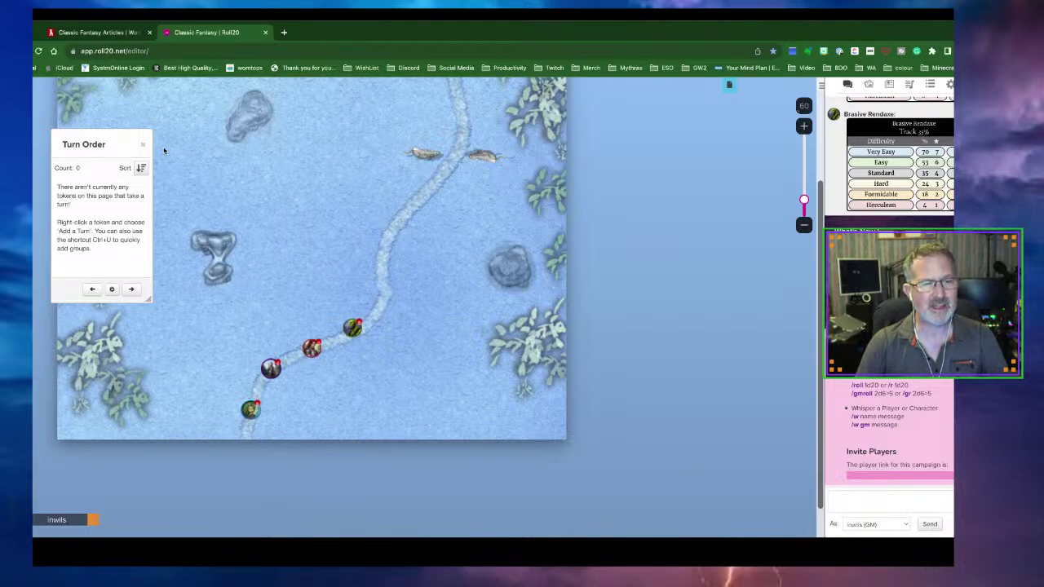
left_click(143, 145)
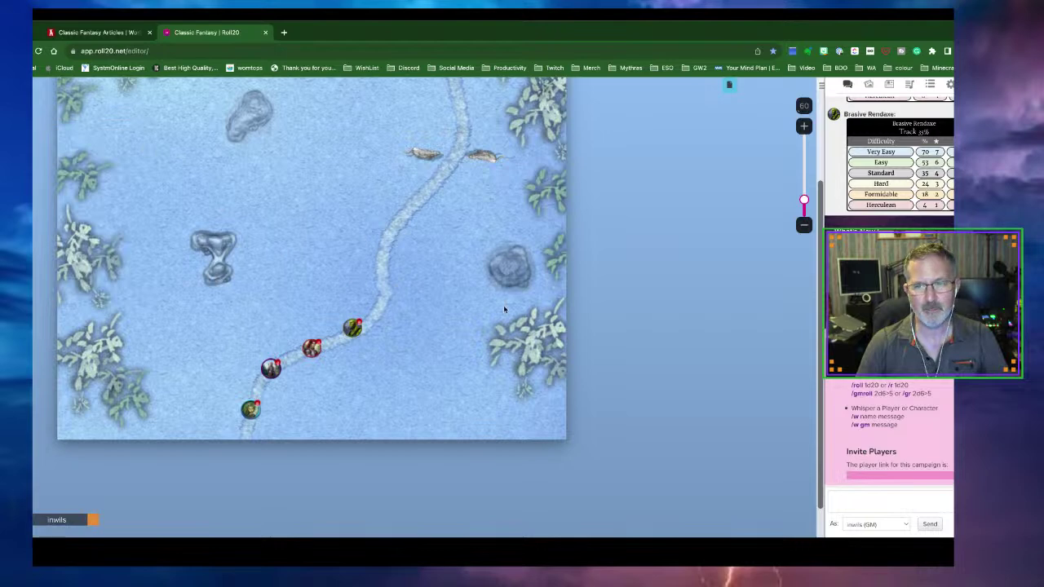
scroll(504, 308, "up", 3)
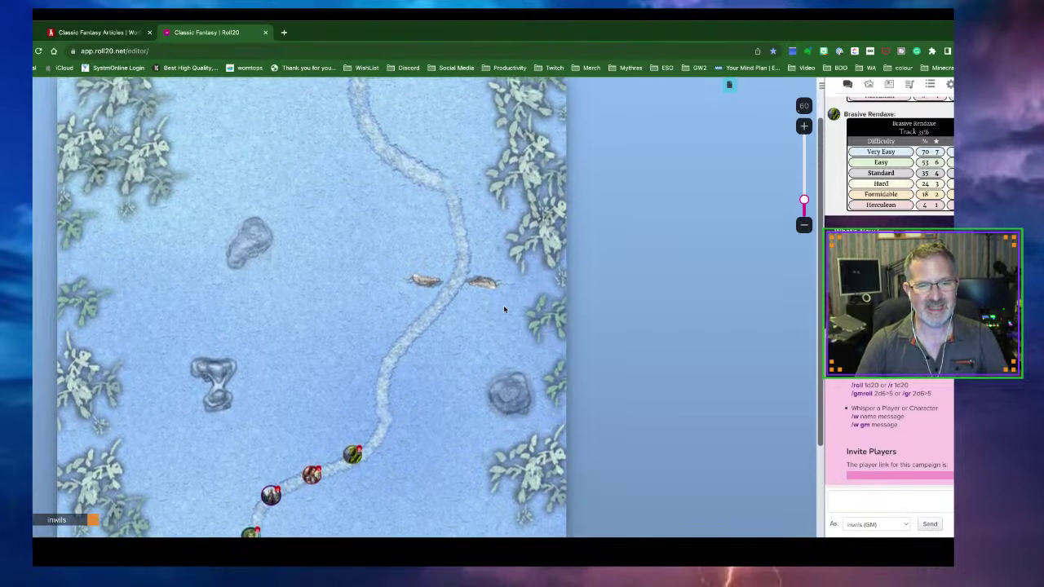
scroll(504, 308, "down", 2)
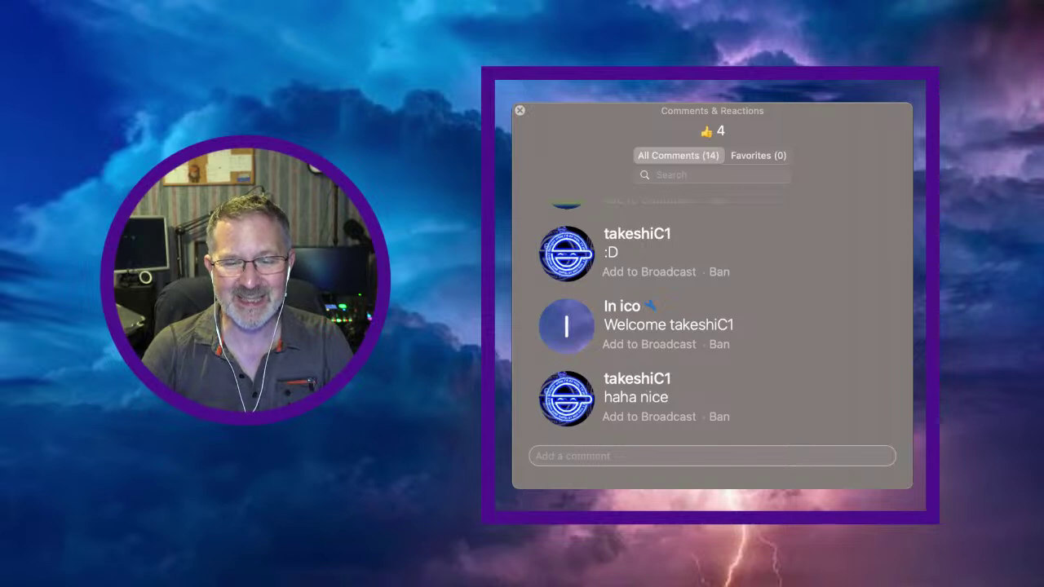
Step: In the live-stream Comments & Reactions window, mark the "Thank you for following our RPG page!" comment as a favorite and add it to the broadcast
scroll(833, 355, "up", 3)
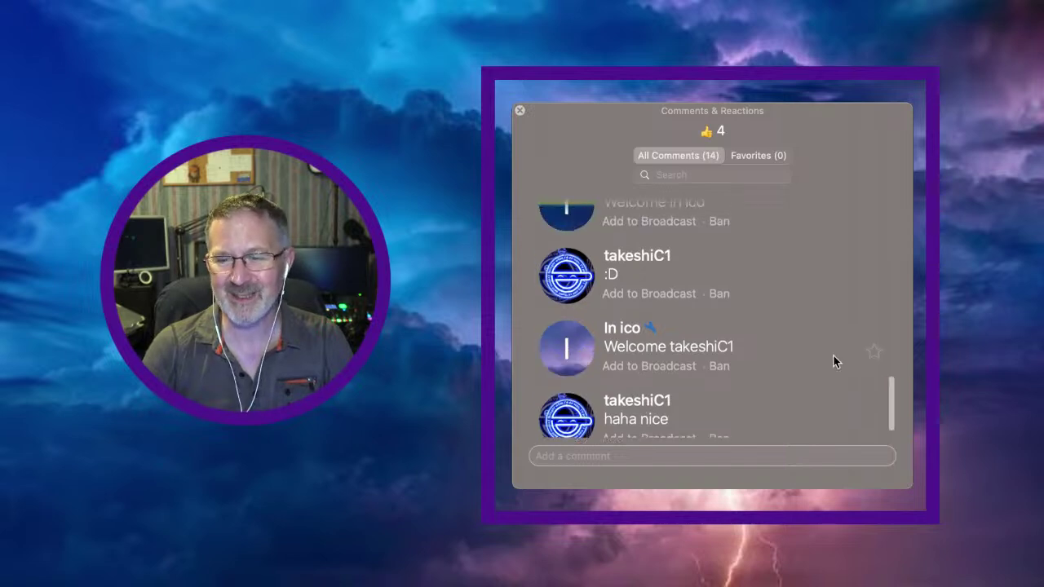
scroll(833, 356, "up", 1)
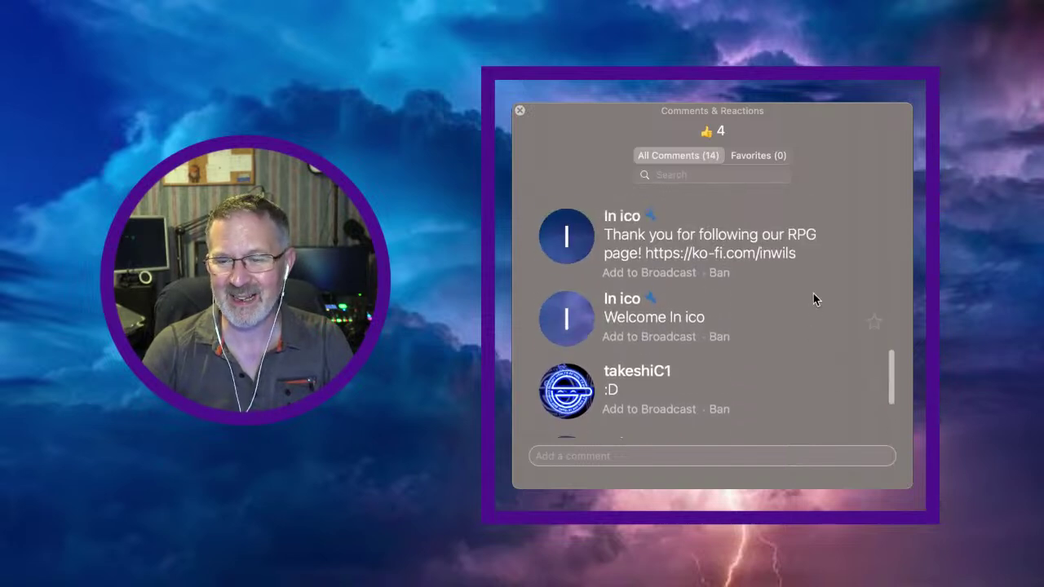
left_click(871, 247)
left_click(569, 246)
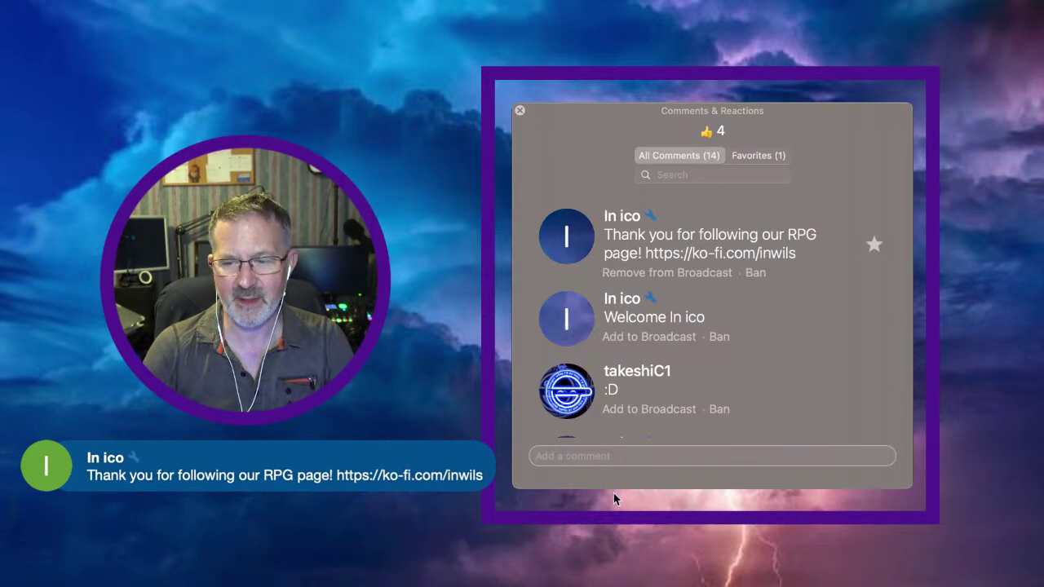
scroll(562, 407, "down", 4)
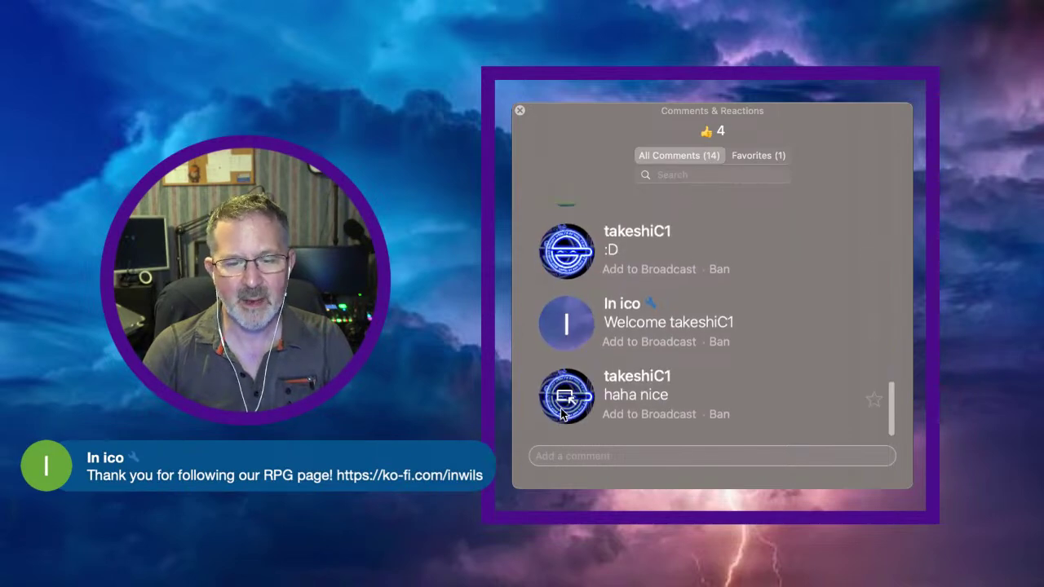